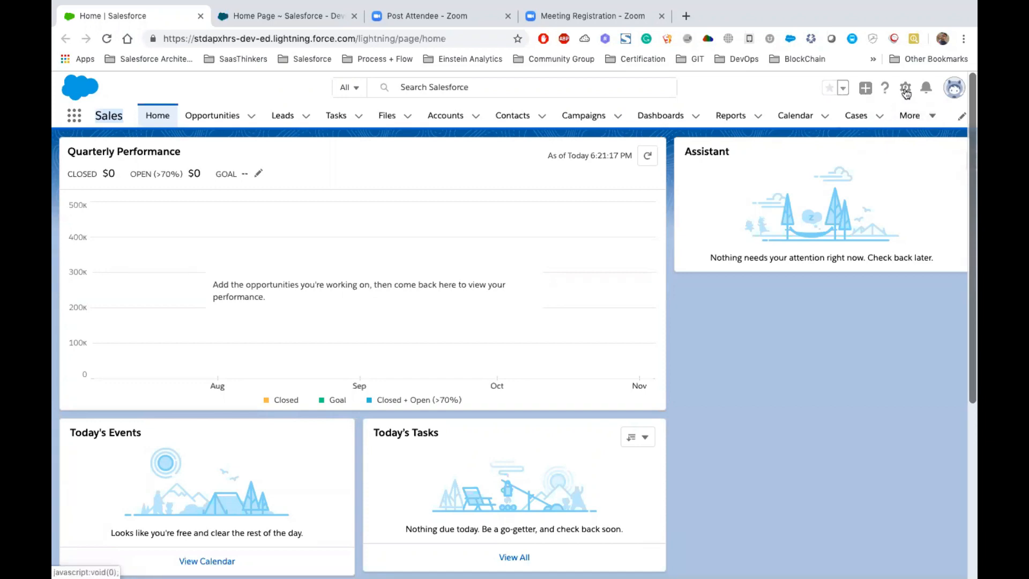
- Open the App Manager page in Salesforce Setup
{"action": "left_click", "coordinate": [905, 89]}
{"action": "left_click", "coordinate": [853, 133]}
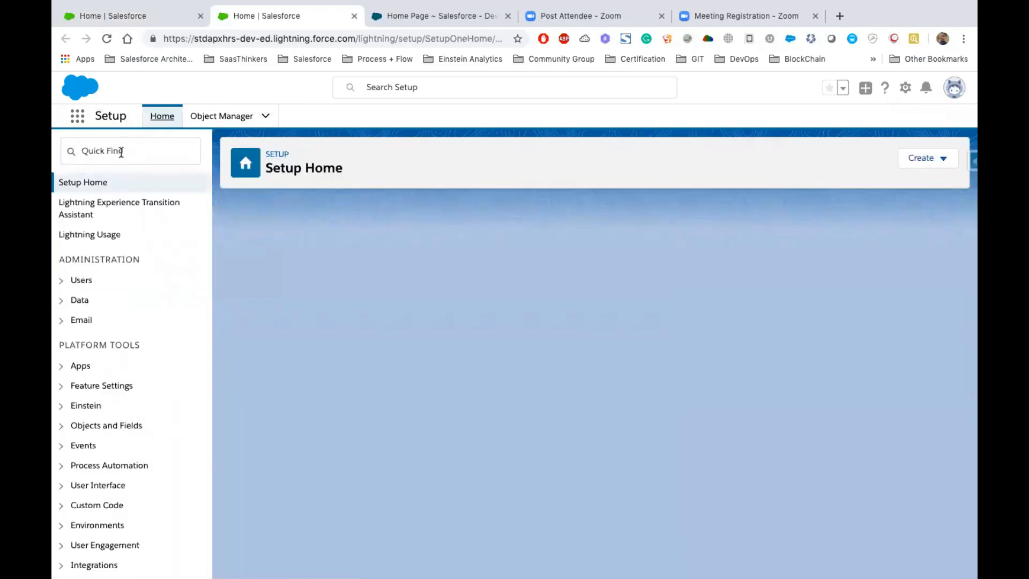
{"action": "left_click", "coordinate": [121, 150]}
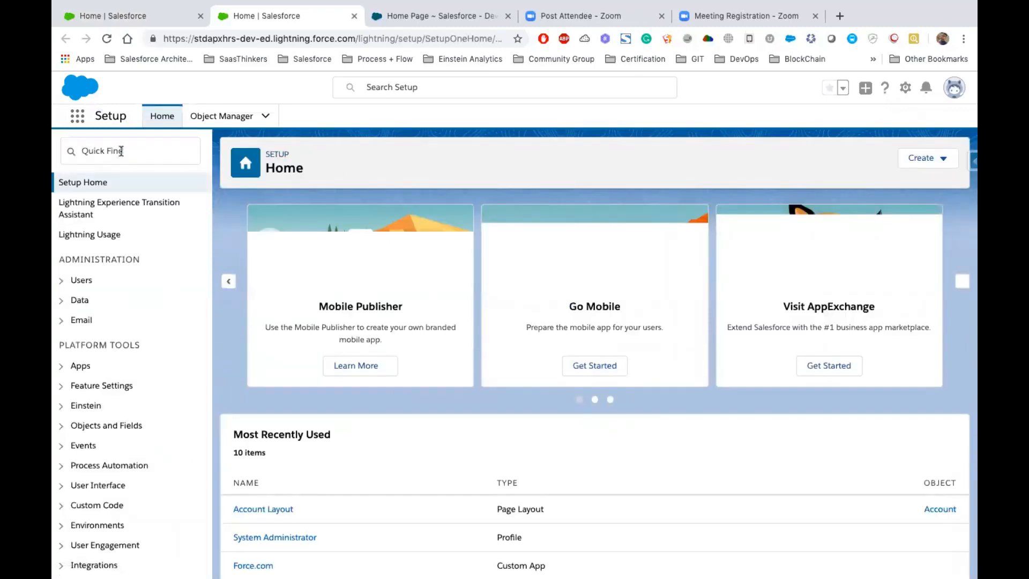
{"action": "left_click", "coordinate": [121, 150]}
{"action": "type", "text": "App "}
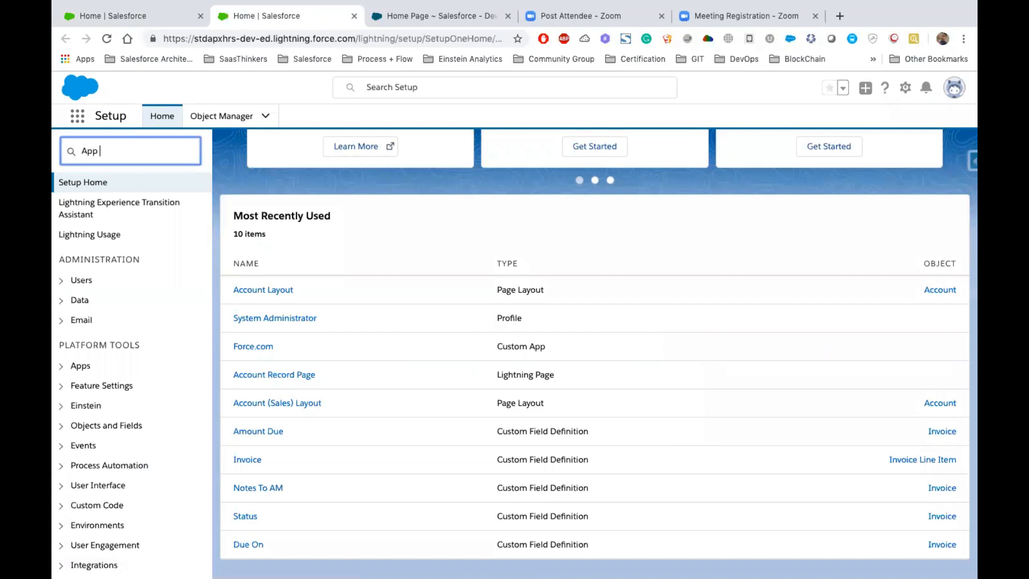
{"action": "type", "text": "Mana"}
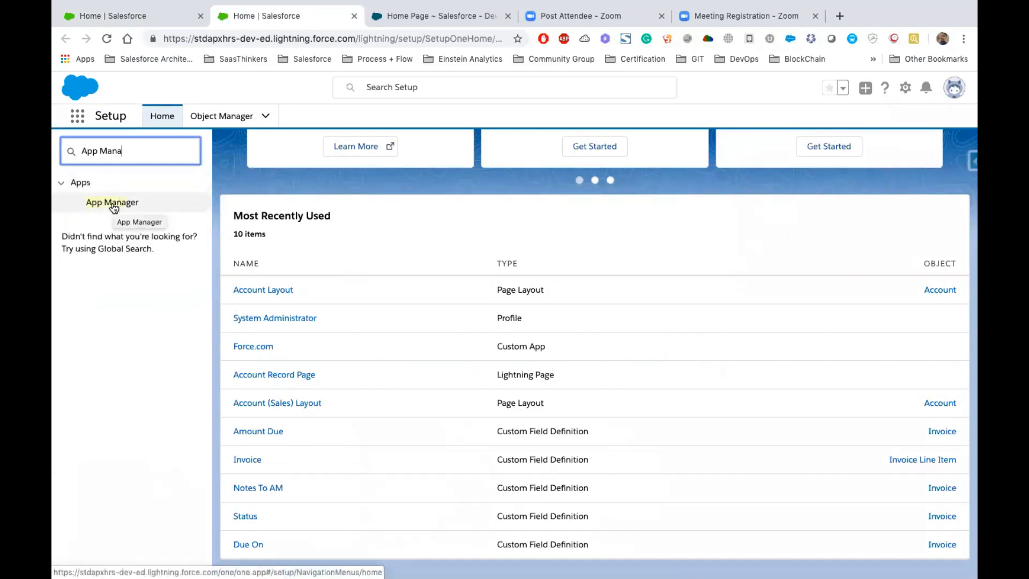
{"action": "left_click", "coordinate": [114, 207]}
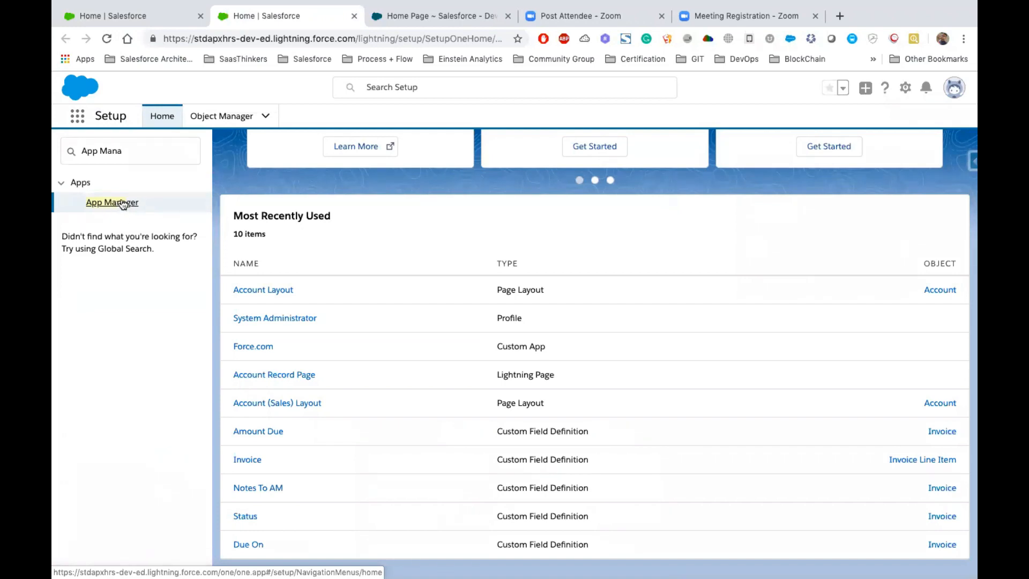
{"action": "left_click", "coordinate": [120, 203]}
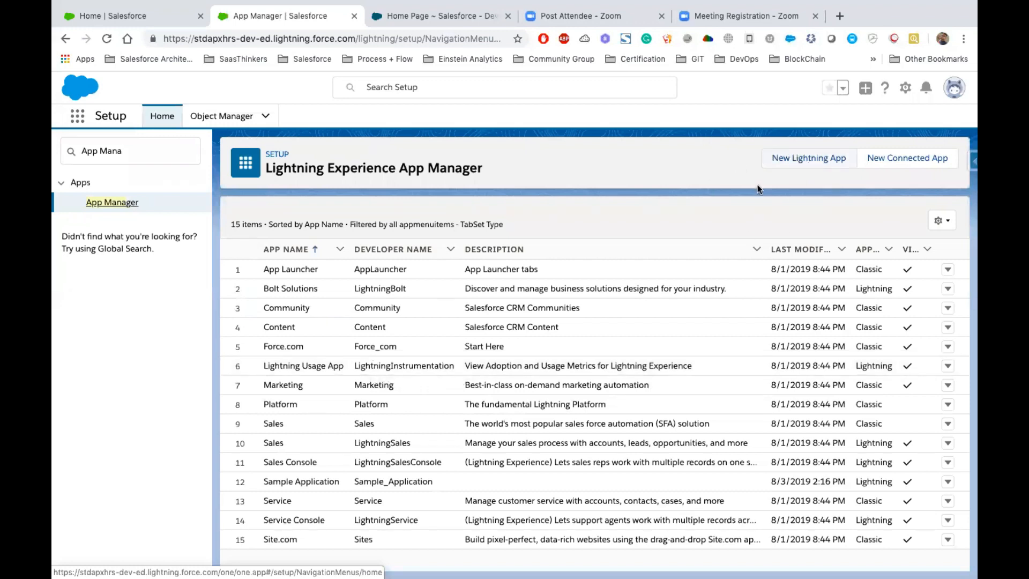
- Start a new Lightning app and name it Salesforce Apexhours For Students
{"action": "left_click", "coordinate": [814, 158]}
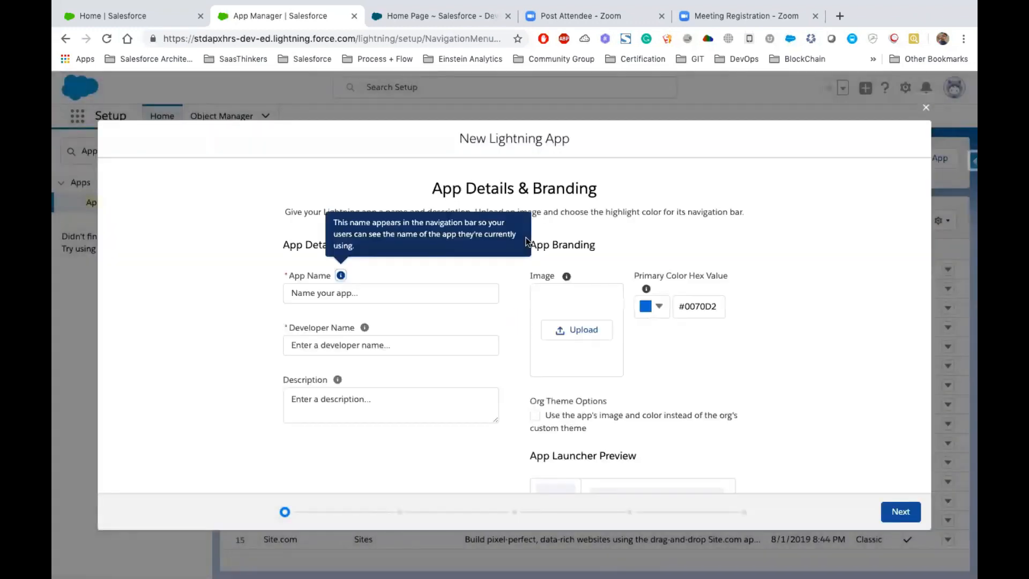
{"action": "left_click", "coordinate": [375, 292]}
{"action": "type", "text": "Sales"}
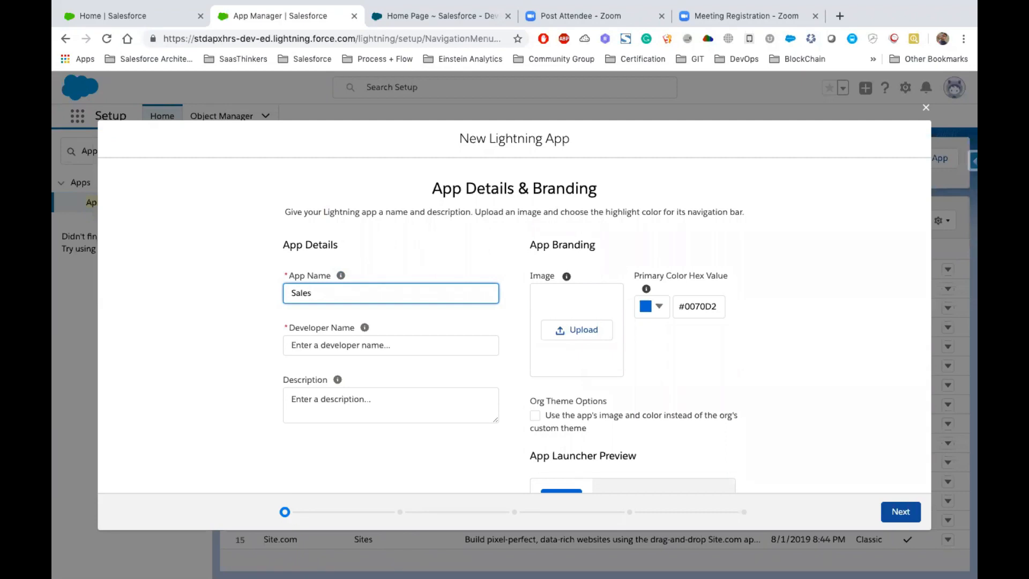
{"action": "type", "text": "force Apexhours For Students"}
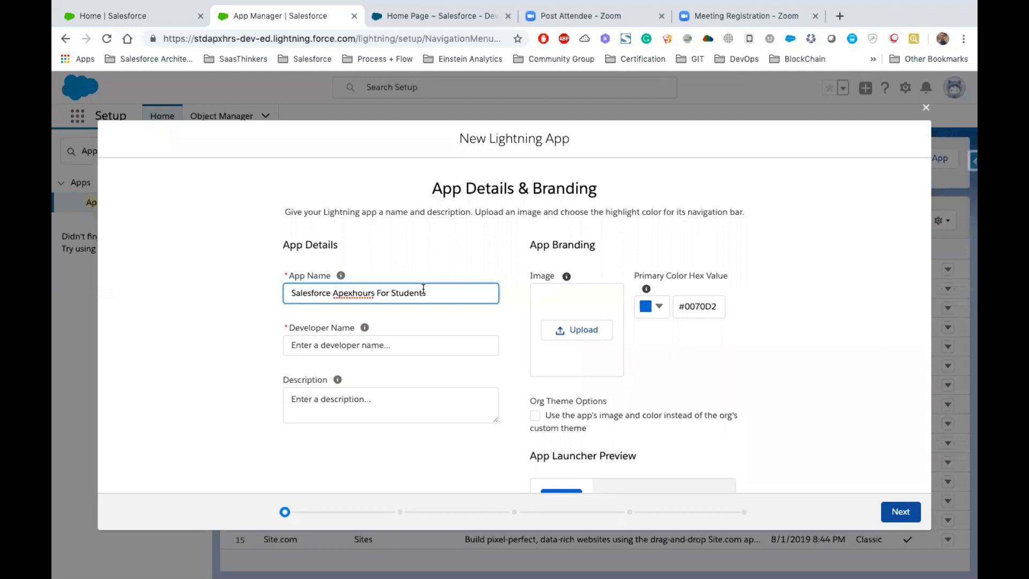
- Let the developer name fill in from the app name and enter Salesforce Apexhours For Students as the description
{"action": "left_click", "coordinate": [389, 339]}
{"action": "left_click", "coordinate": [355, 404]}
{"action": "type", "text": "Salesforce Apexhours For Students"}
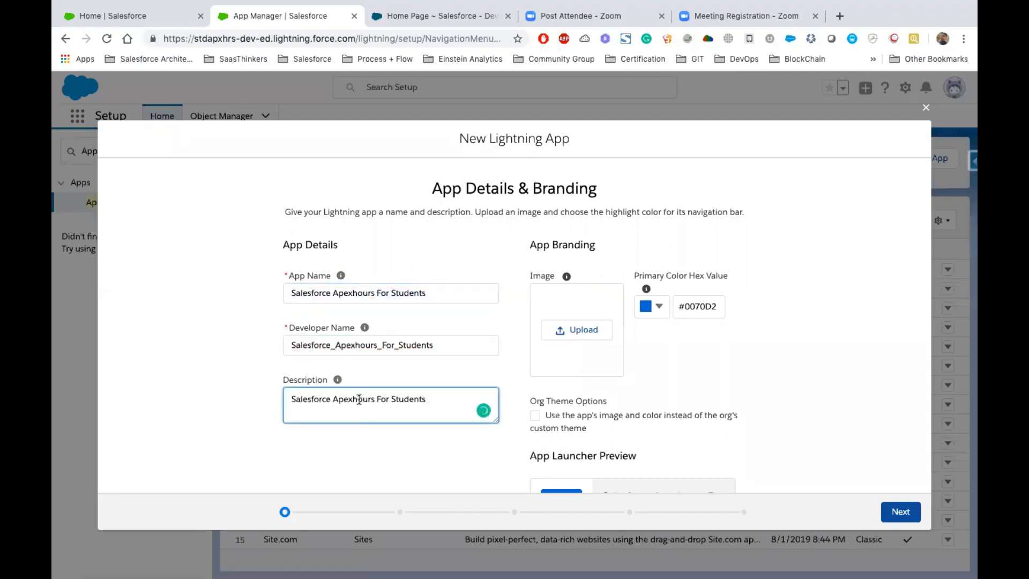
{"action": "key", "text": "ctrl+a"}
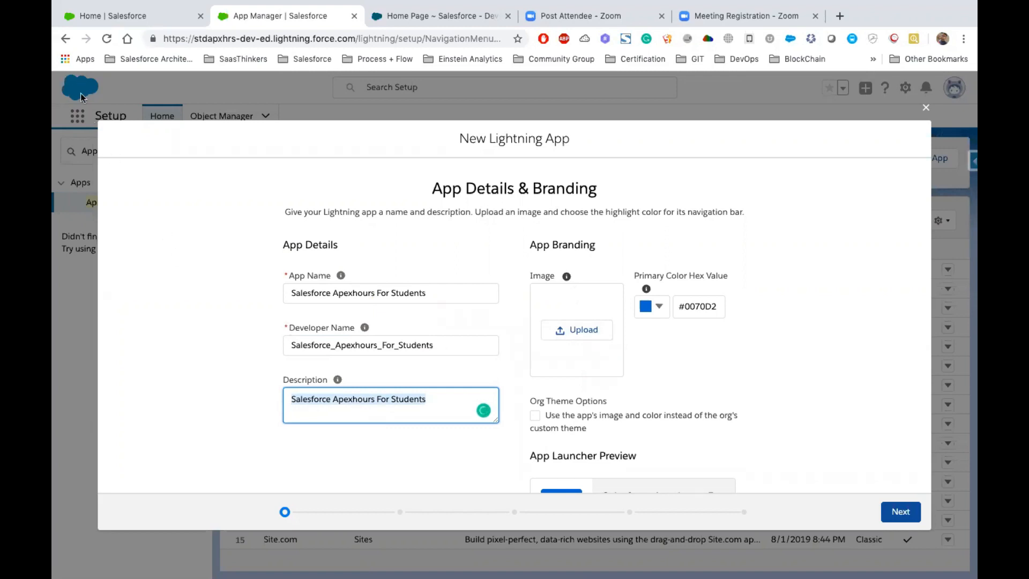
- Upload the Apex Hours cloud logo from the ApexHours For Students folder on the Desktop as the app image, and proceed to the app options
{"action": "left_click", "coordinate": [568, 329]}
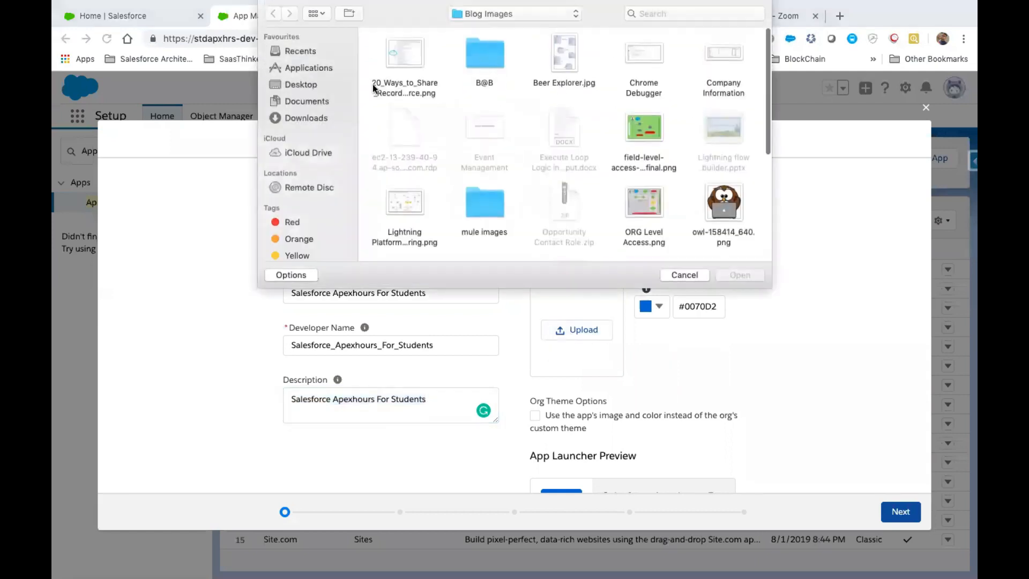
{"action": "left_click", "coordinate": [300, 87]}
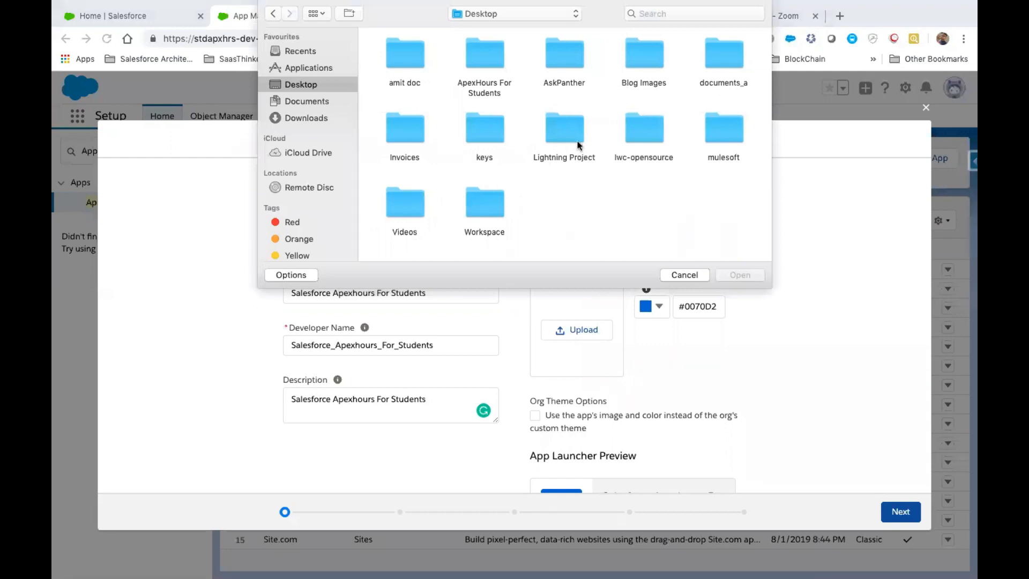
{"action": "left_click", "coordinate": [481, 60]}
{"action": "double_click", "coordinate": [481, 60]}
{"action": "double_click", "coordinate": [398, 64]}
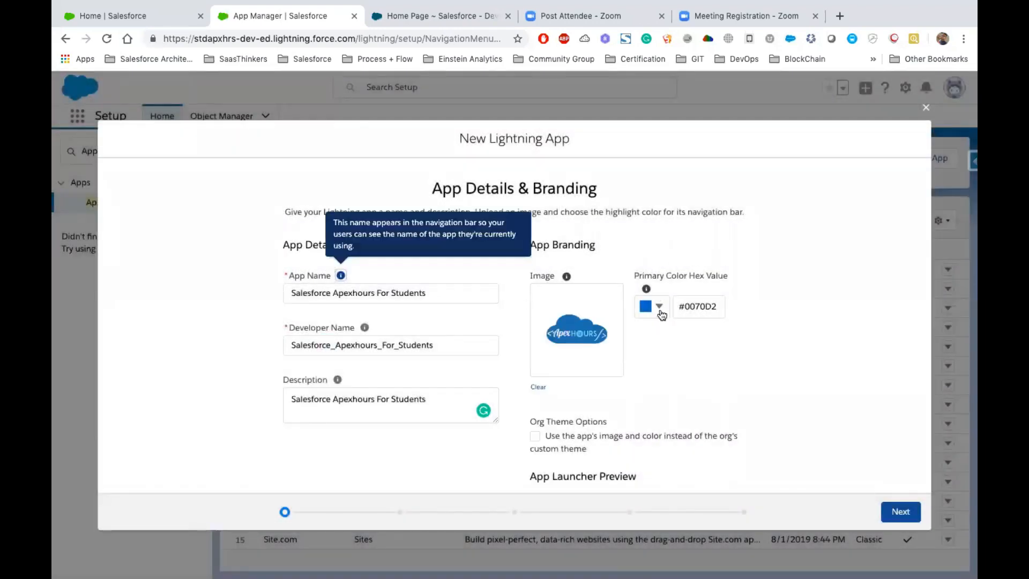
{"action": "scroll", "coordinate": [665, 314], "scroll_direction": "down", "scroll_amount": 2}
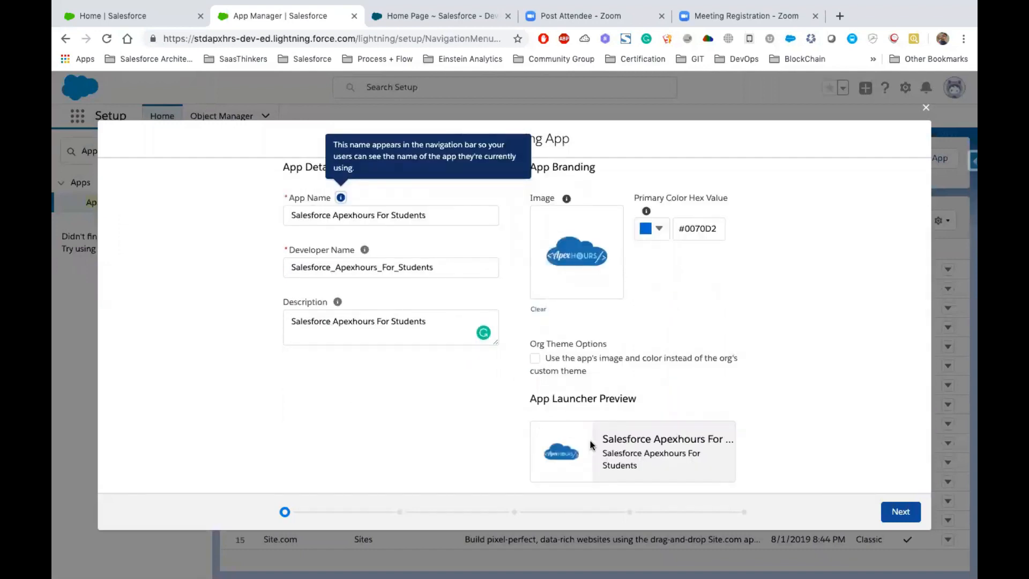
{"action": "left_click", "coordinate": [891, 511]}
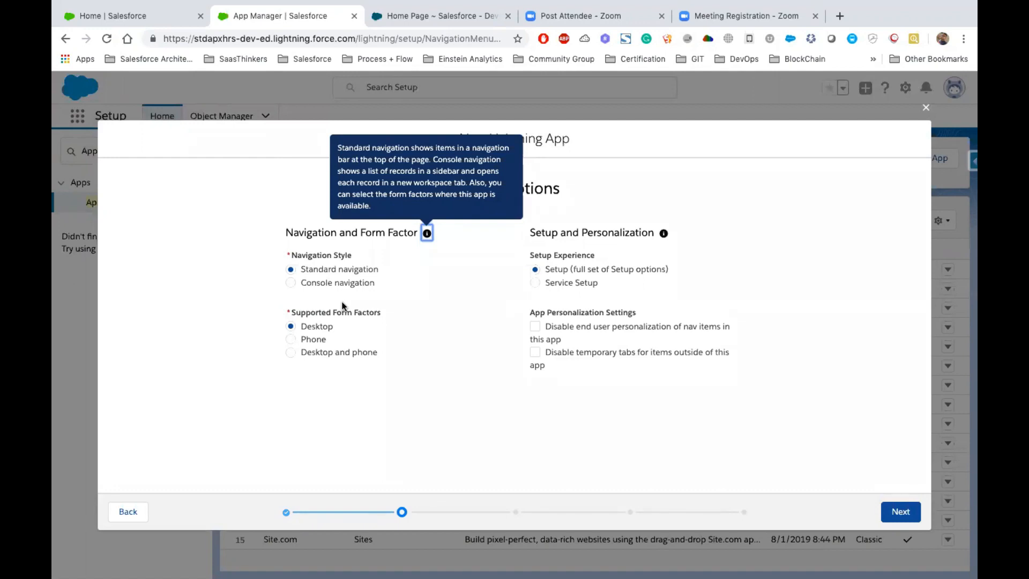
- Set the supported form factors to Desktop and phone, keep the full Setup experience, and continue past the utility items without adding any
{"action": "left_click", "coordinate": [467, 289]}
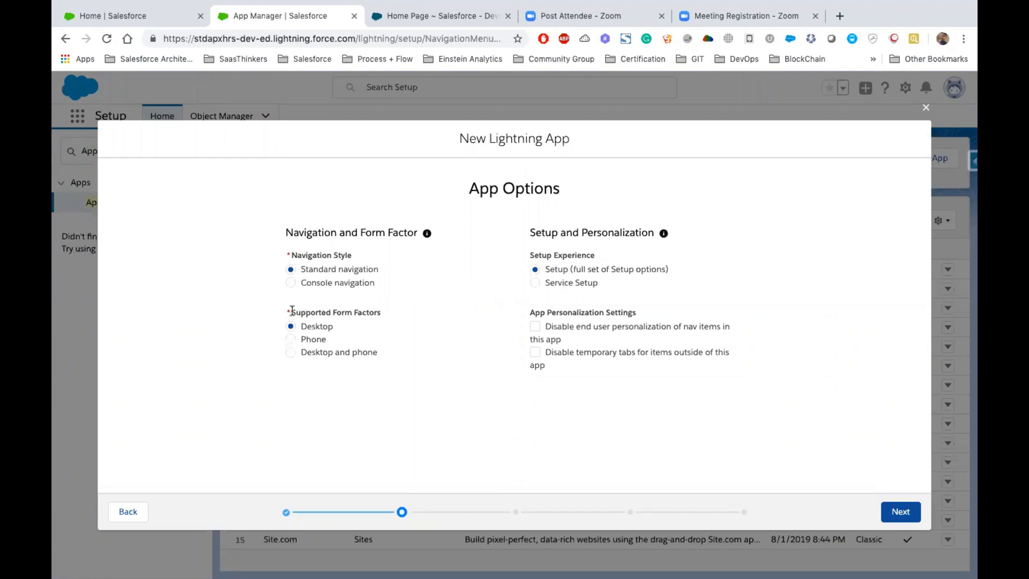
{"action": "left_click_drag", "start_coordinate": [291, 309], "coordinate": [382, 314]}
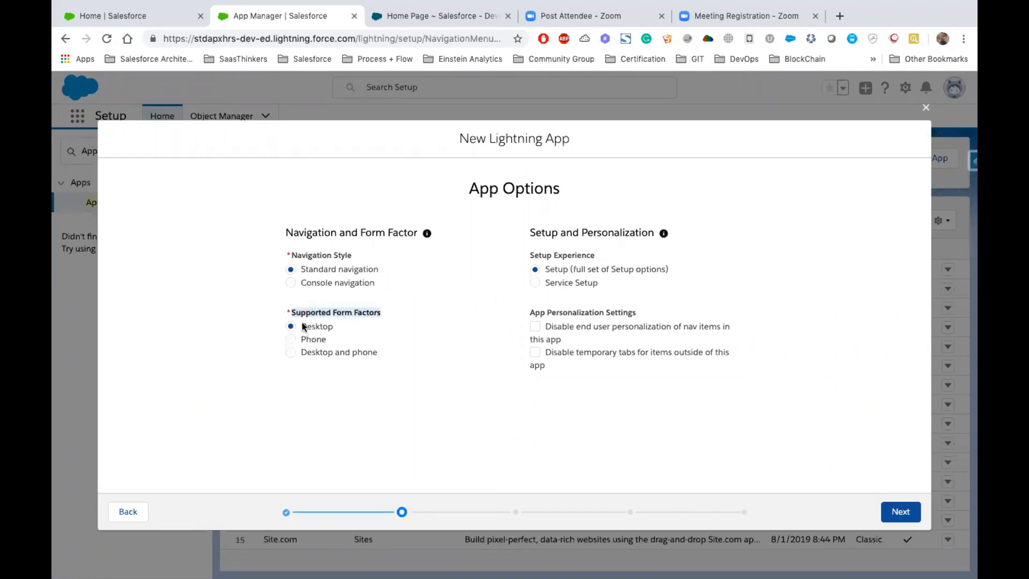
{"action": "left_click_drag", "start_coordinate": [288, 317], "coordinate": [378, 355]}
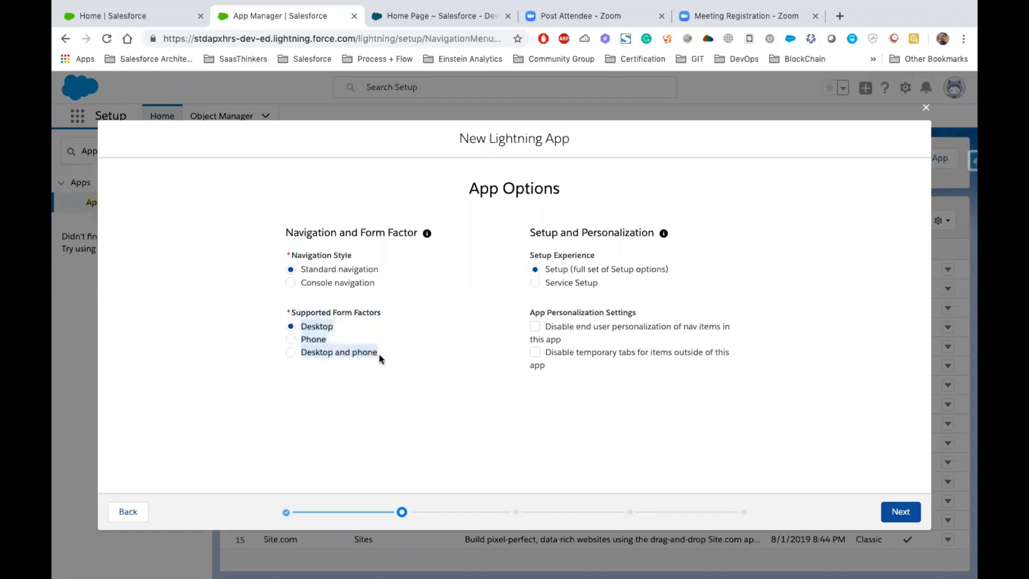
{"action": "left_click", "coordinate": [328, 355]}
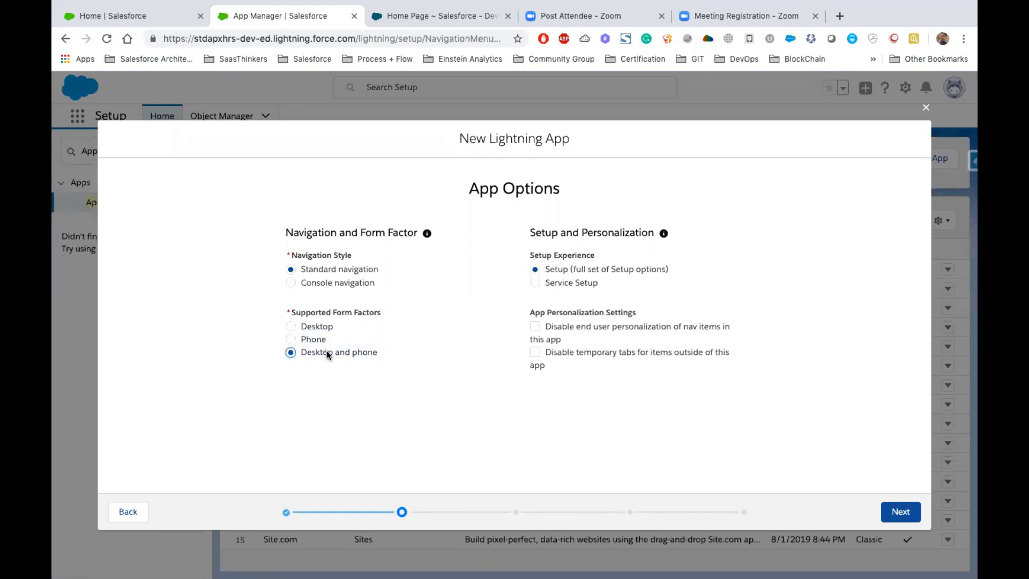
{"action": "left_click", "coordinate": [546, 269]}
{"action": "left_click_drag", "start_coordinate": [546, 272], "coordinate": [658, 273]}
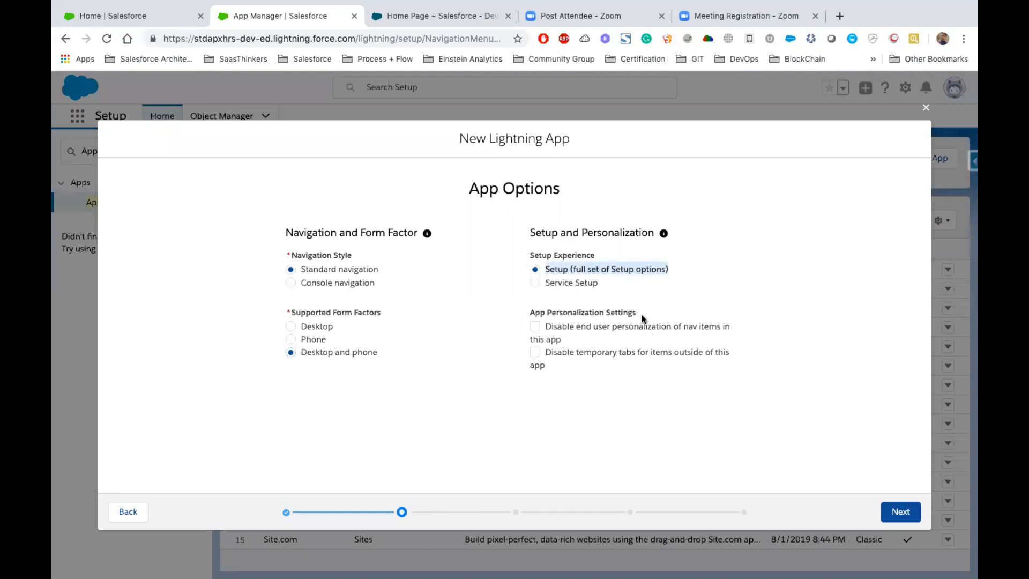
{"action": "left_click", "coordinate": [897, 511]}
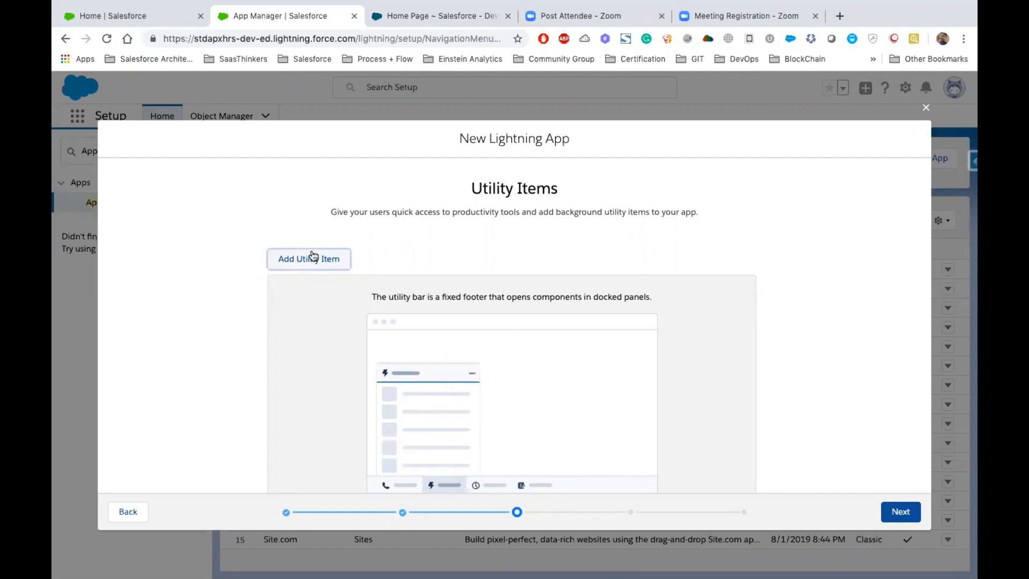
{"action": "left_click", "coordinate": [895, 512]}
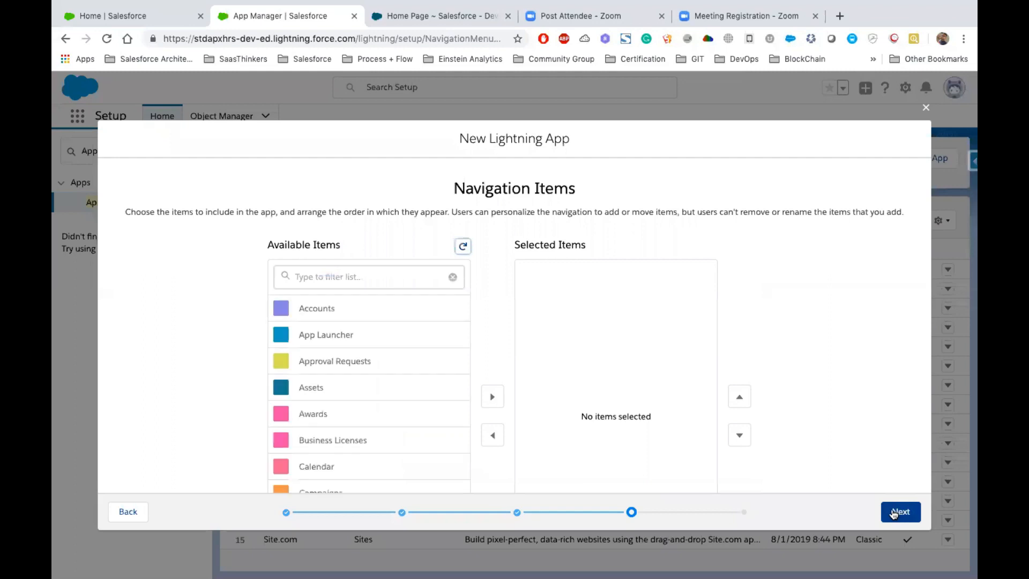
- Add Accounts and Cases to the app's selected navigation items
{"action": "scroll", "coordinate": [356, 409], "scroll_direction": "down", "scroll_amount": 6}
{"action": "scroll", "coordinate": [358, 411], "scroll_direction": "up", "scroll_amount": 6}
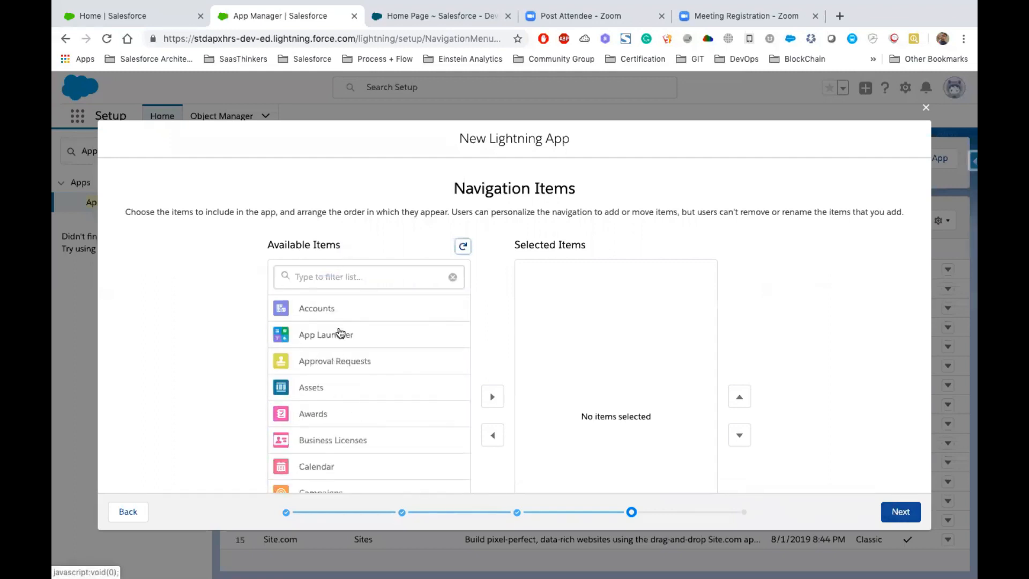
{"action": "scroll", "coordinate": [338, 332], "scroll_direction": "down", "scroll_amount": 10}
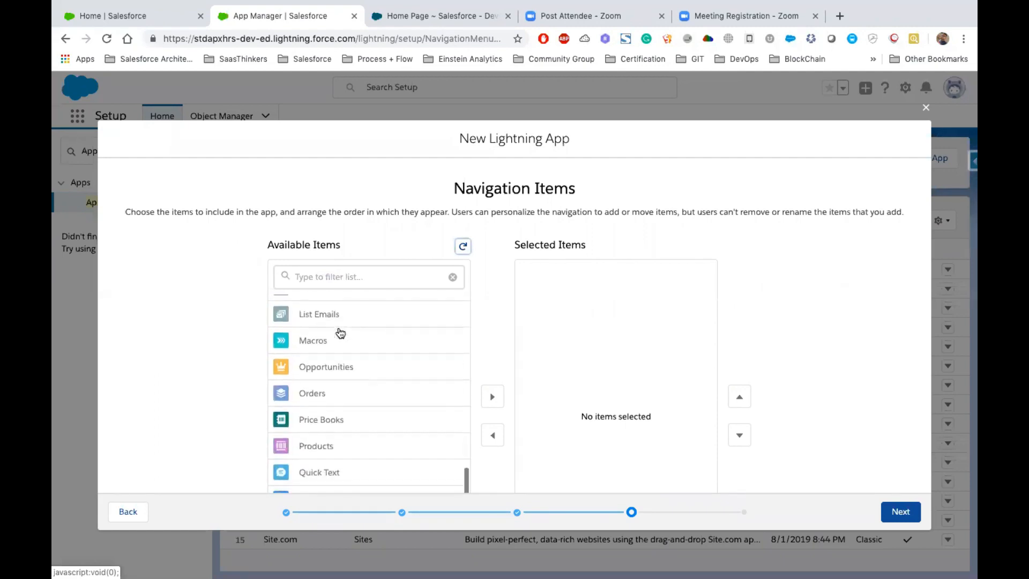
{"action": "scroll", "coordinate": [338, 332], "scroll_direction": "up", "scroll_amount": 10}
{"action": "left_click", "coordinate": [325, 311]}
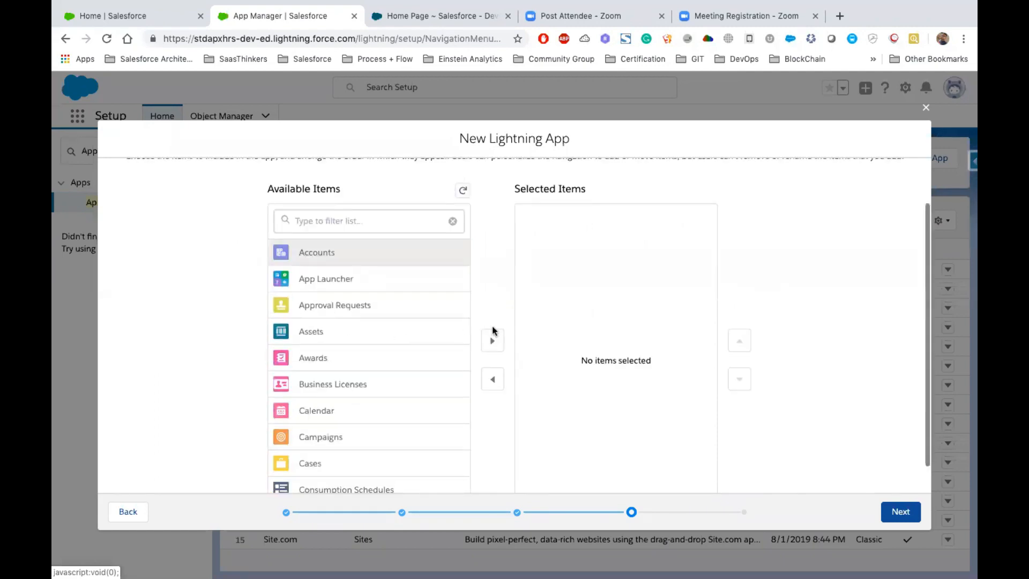
{"action": "left_click", "coordinate": [494, 341]}
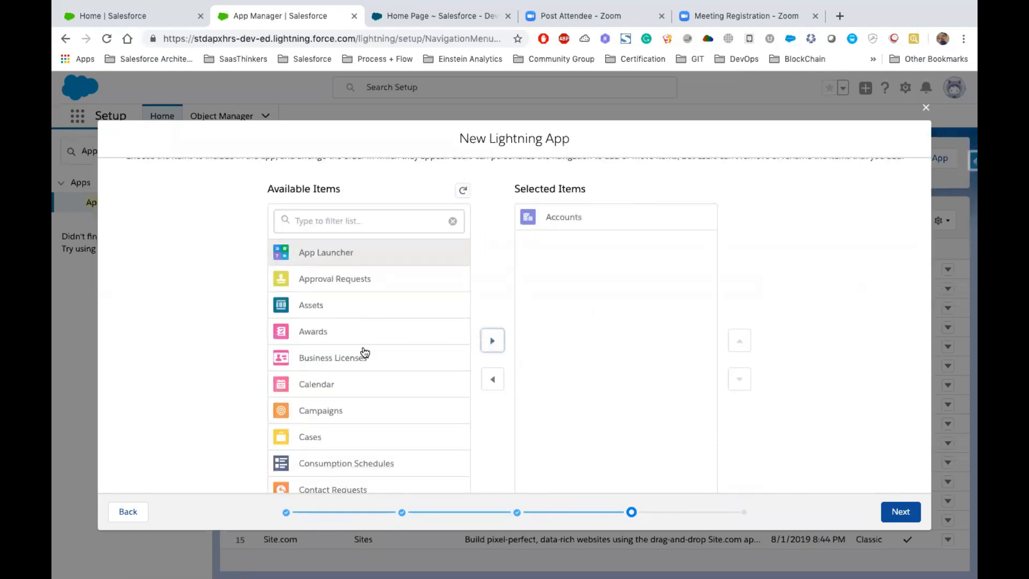
{"action": "left_click", "coordinate": [328, 436]}
{"action": "left_click", "coordinate": [492, 340]}
- Filter the available items for Oppo, add Opportunities to the navigation items, and proceed to the user profiles
{"action": "scroll", "coordinate": [360, 355], "scroll_direction": "down", "scroll_amount": 5}
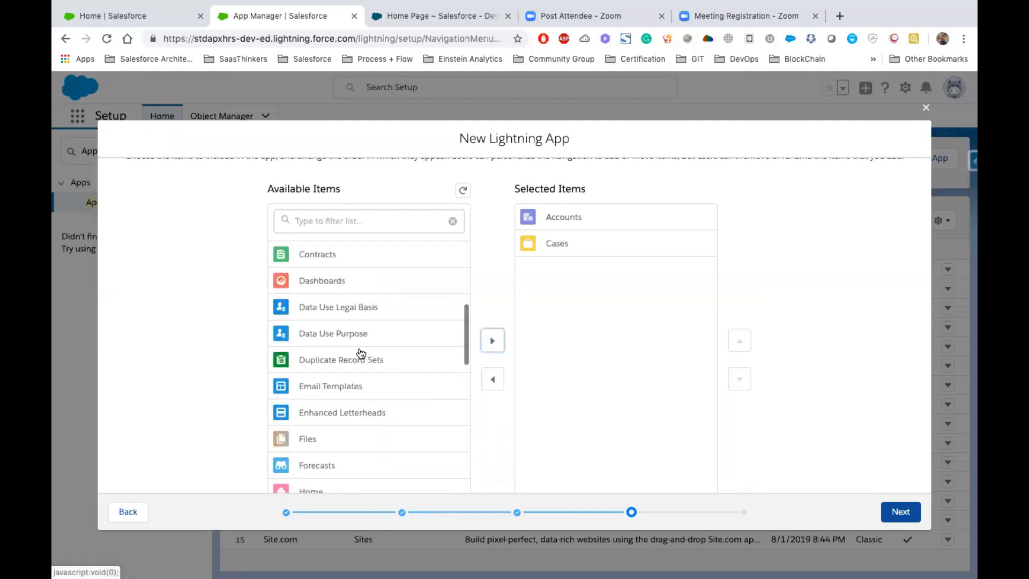
{"action": "scroll", "coordinate": [377, 368], "scroll_direction": "down", "scroll_amount": 3}
{"action": "left_click", "coordinate": [317, 232]}
{"action": "type", "text": "Oppo"}
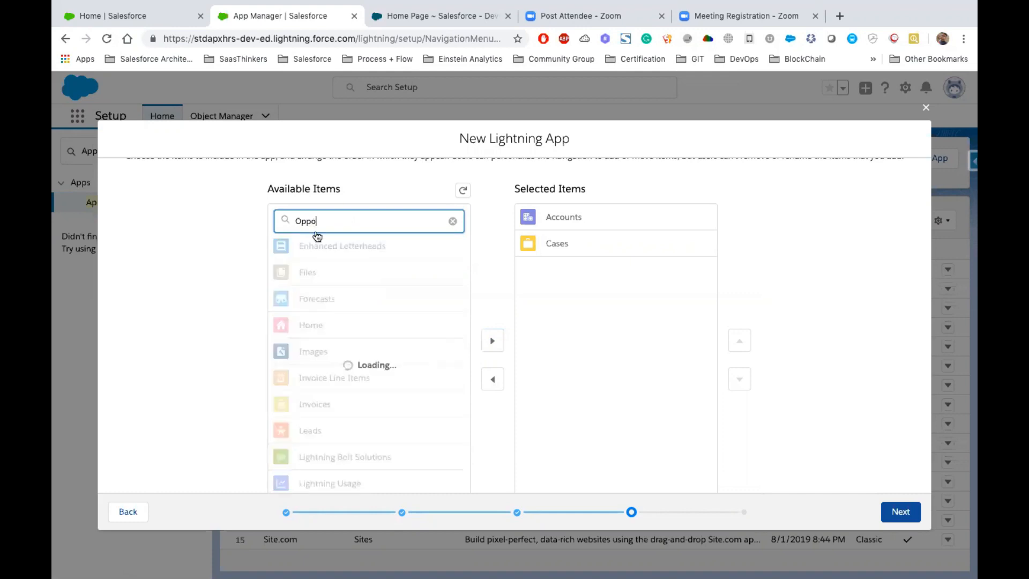
{"action": "left_click", "coordinate": [365, 259]}
{"action": "left_click", "coordinate": [491, 341]}
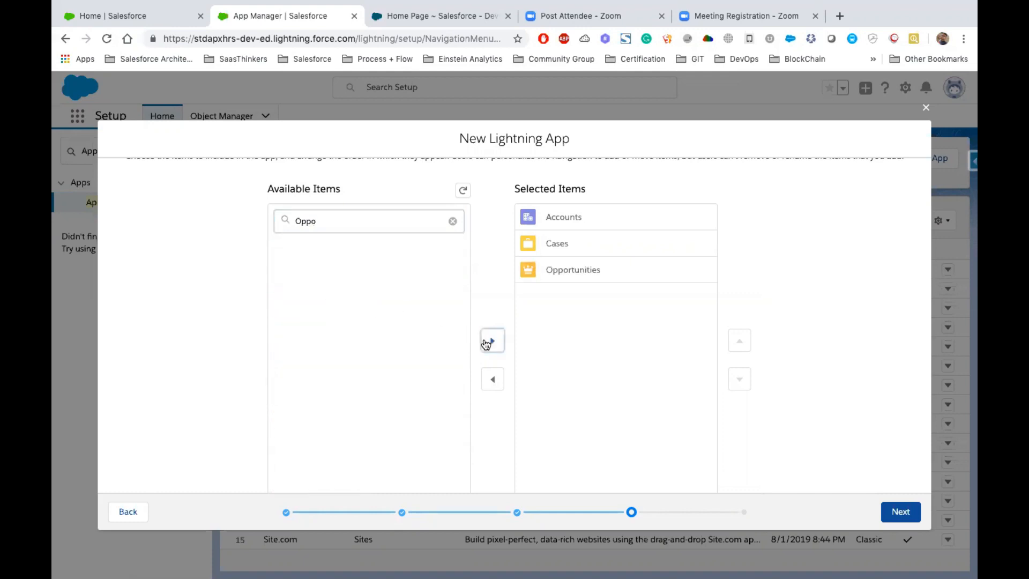
{"action": "left_click", "coordinate": [899, 512]}
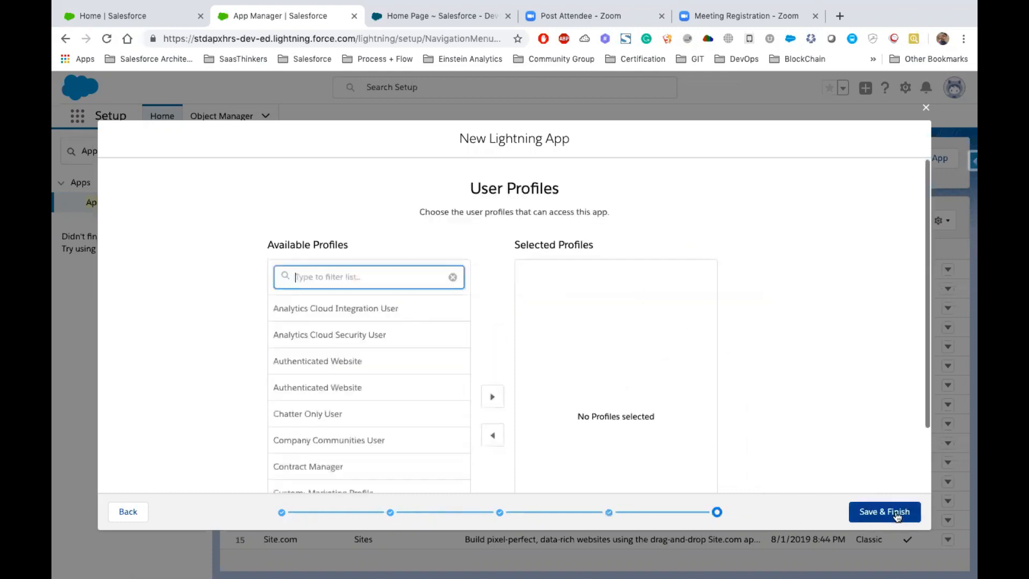
- Filter the available profiles for System and give the System Administrator profile access to the app
{"action": "left_click_drag", "start_coordinate": [267, 244], "coordinate": [357, 249]}
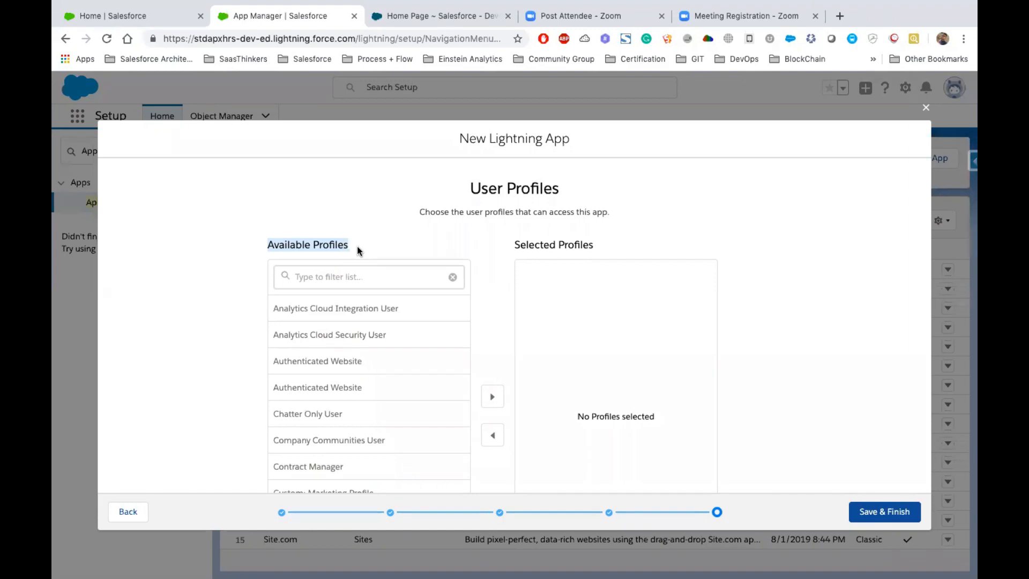
{"action": "left_click", "coordinate": [350, 281]}
{"action": "type", "text": "System"}
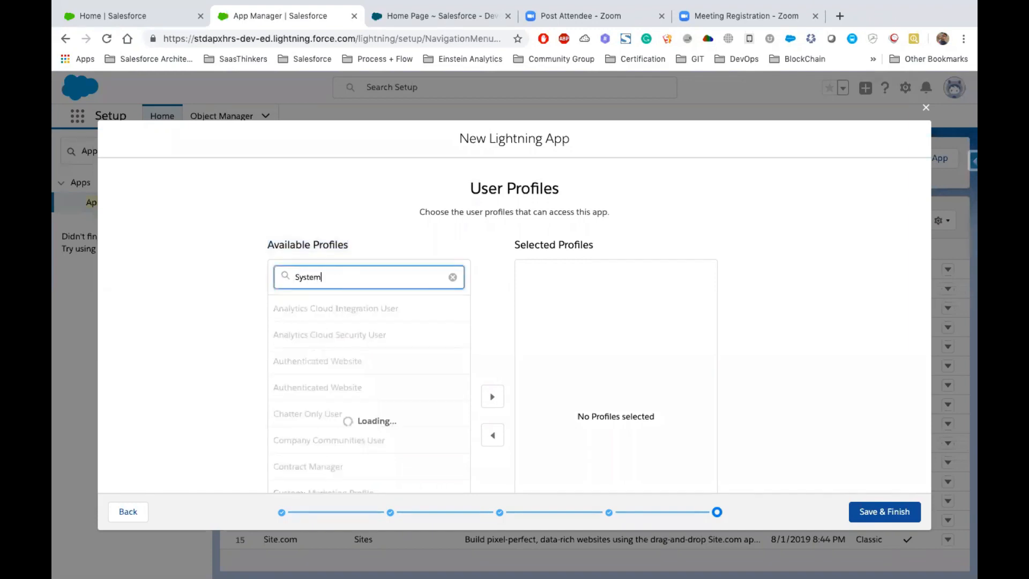
{"action": "left_click", "coordinate": [329, 318]}
{"action": "scroll", "coordinate": [322, 316], "scroll_direction": "down", "scroll_amount": 1}
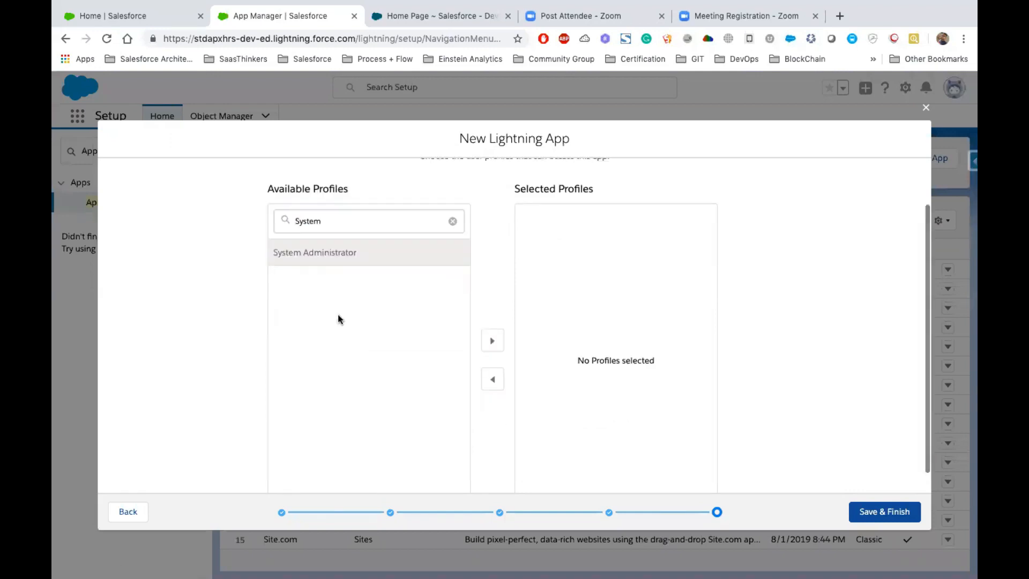
{"action": "left_click", "coordinate": [485, 347]}
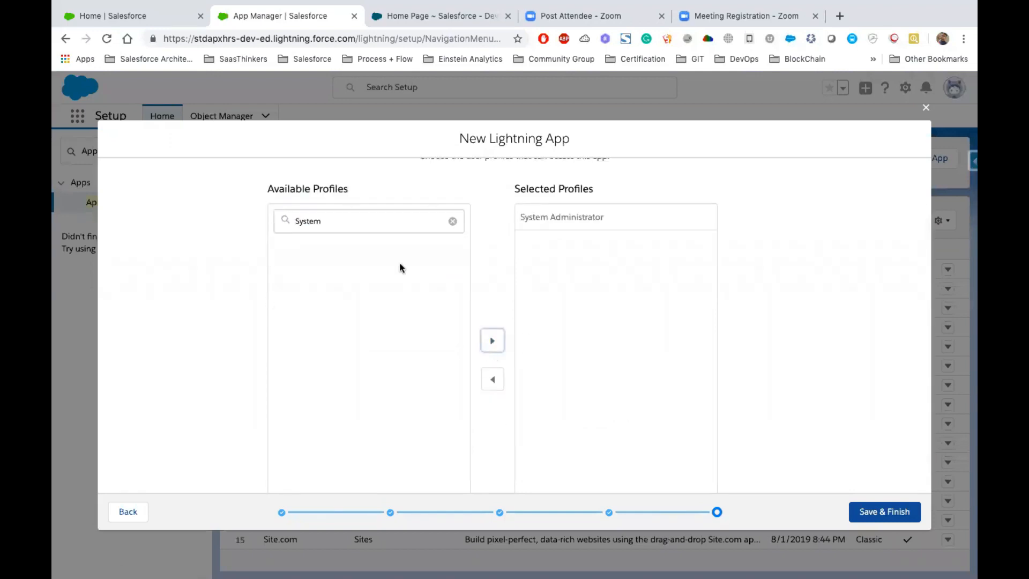
- Clear the profile filter, save the new Lightning app with System Administrator as its selected profile, and locate it in the app list
{"action": "left_click", "coordinate": [453, 221]}
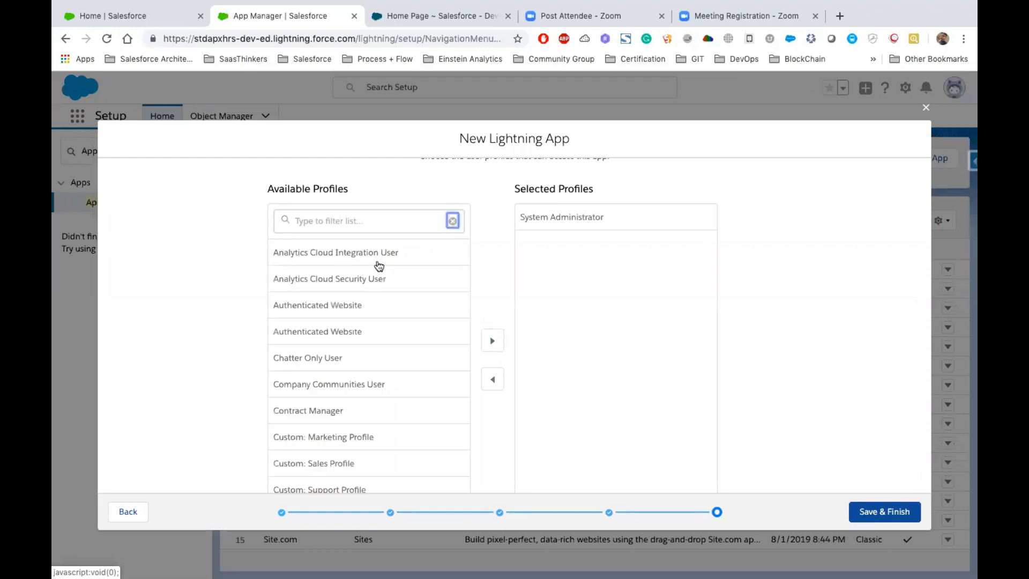
{"action": "left_click", "coordinate": [561, 218]}
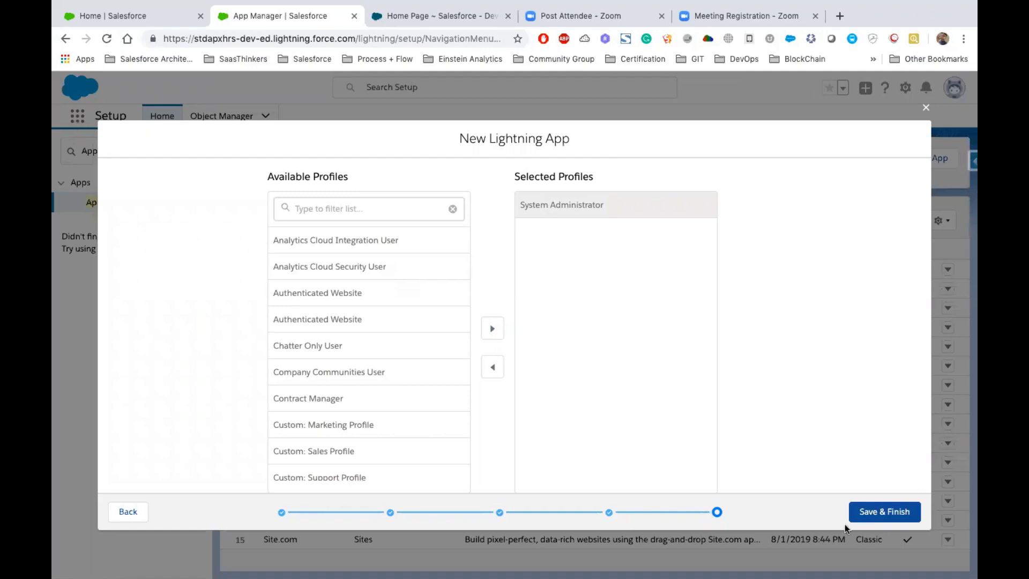
{"action": "left_click", "coordinate": [879, 513]}
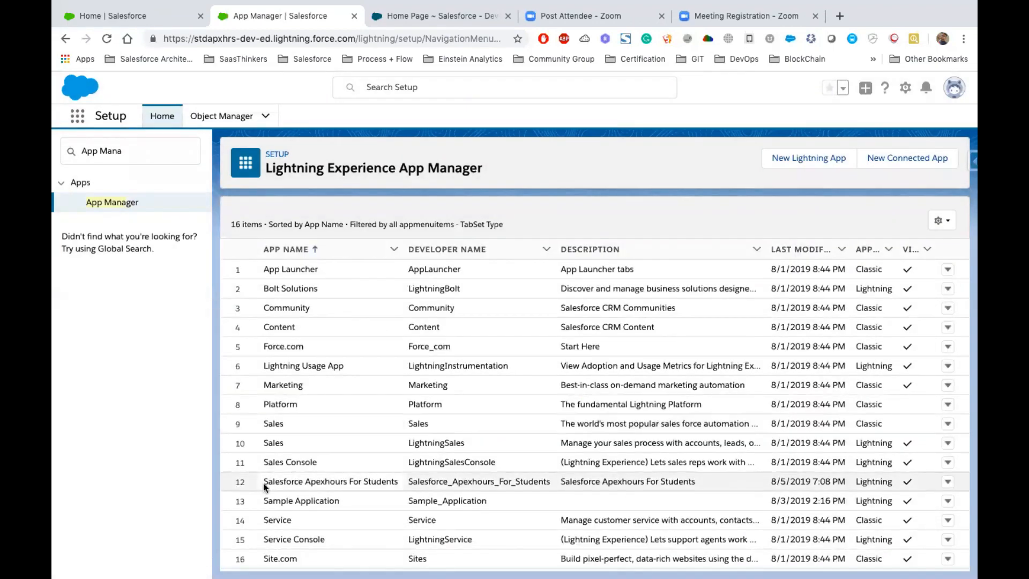
{"action": "left_click", "coordinate": [395, 482]}
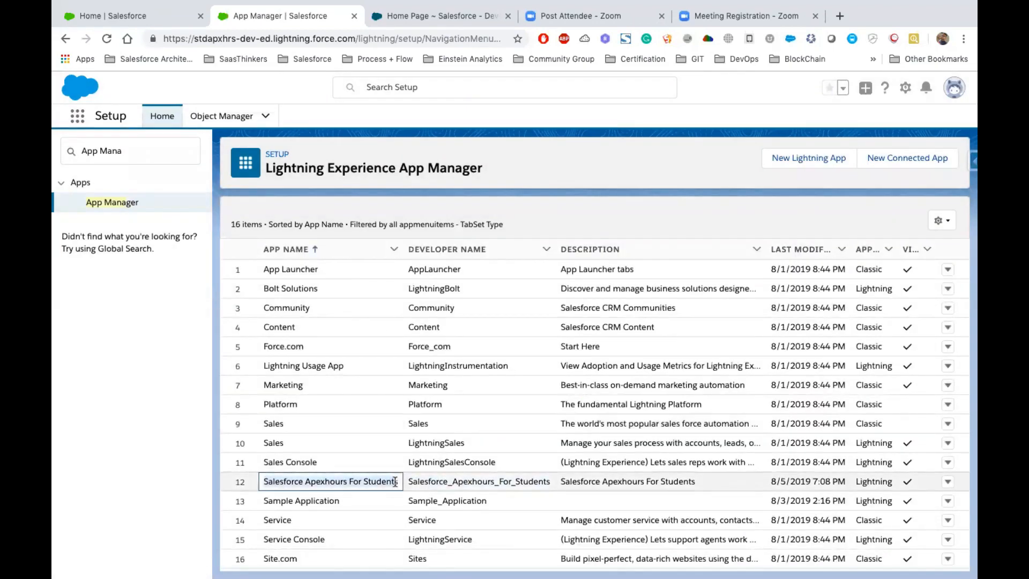
- Launch the Salesforce Apexhours For Students app and view its Accounts and Cases lists
{"action": "left_click", "coordinate": [76, 119]}
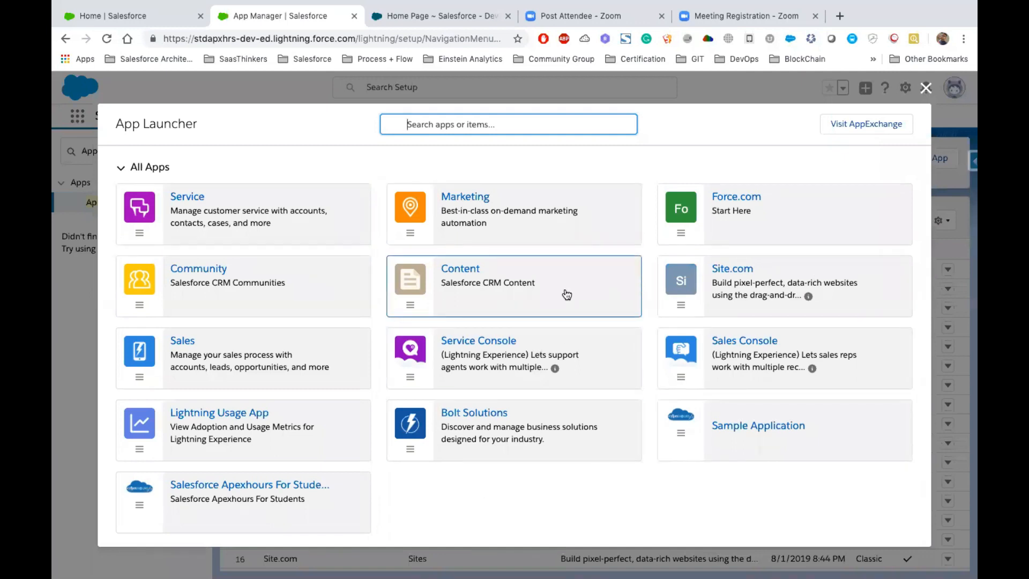
{"action": "scroll", "coordinate": [567, 294], "scroll_direction": "down", "scroll_amount": 3}
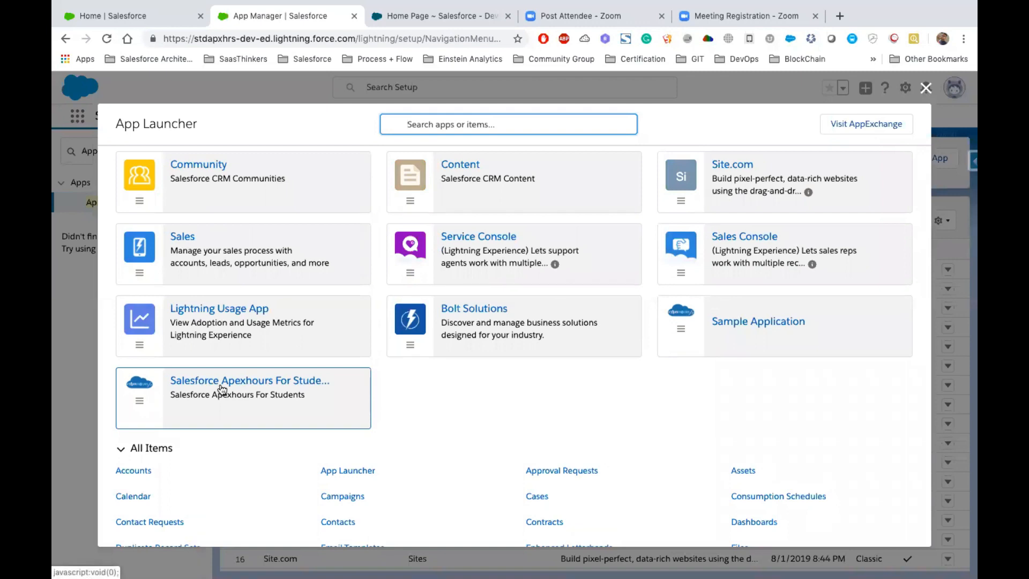
{"action": "left_click", "coordinate": [248, 384]}
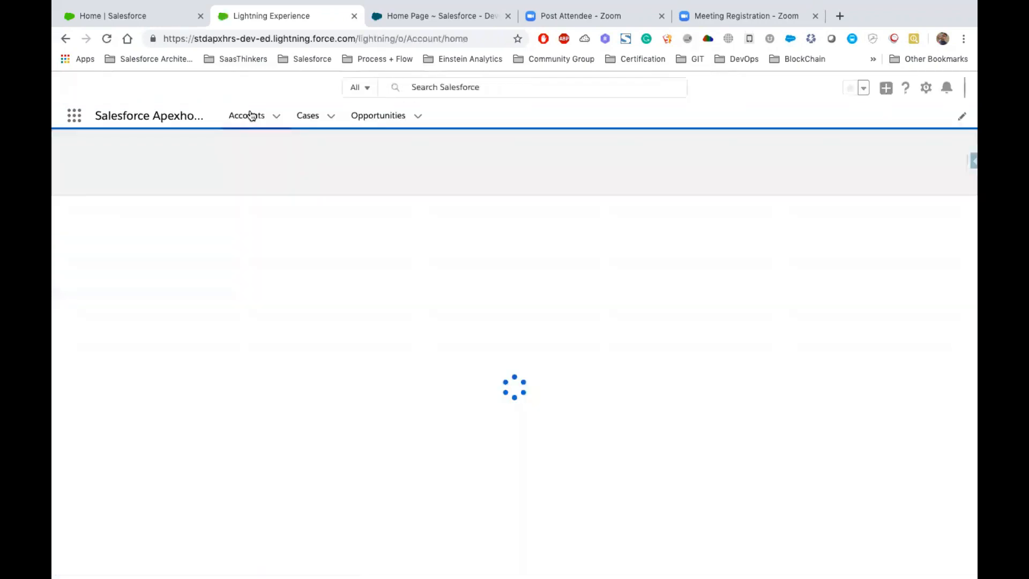
{"action": "left_click", "coordinate": [248, 116]}
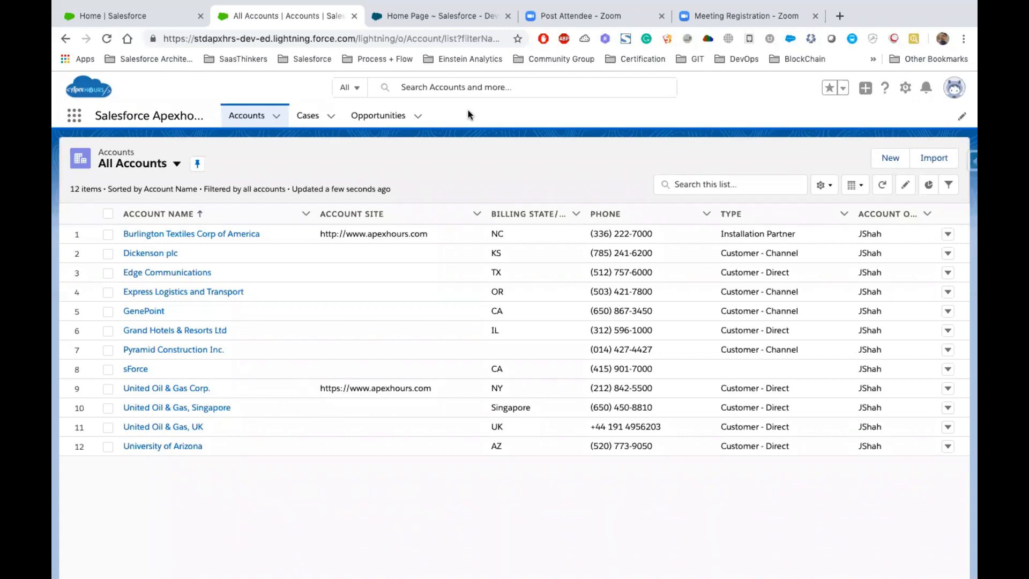
{"action": "left_click", "coordinate": [322, 120]}
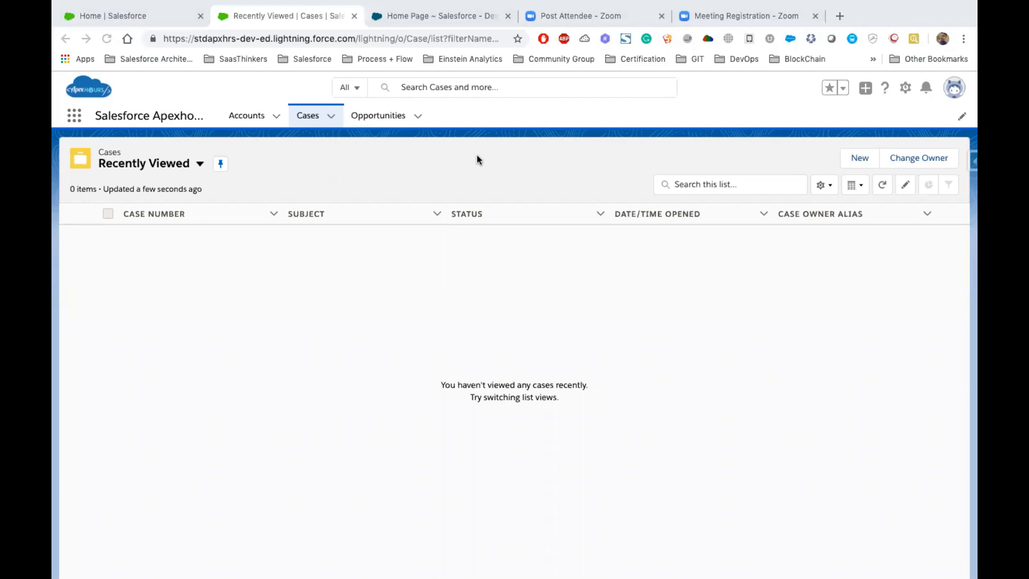
- Switch to the Salesforce Classic org, search Setup for apps, and open the Apps page under Create
{"action": "left_click", "coordinate": [425, 15]}
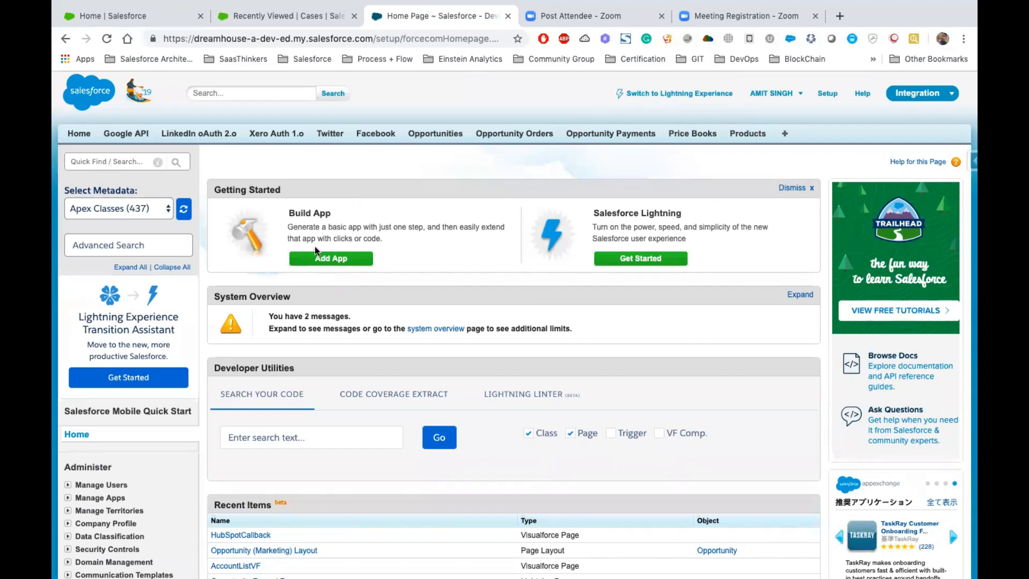
{"action": "left_click", "coordinate": [96, 162]}
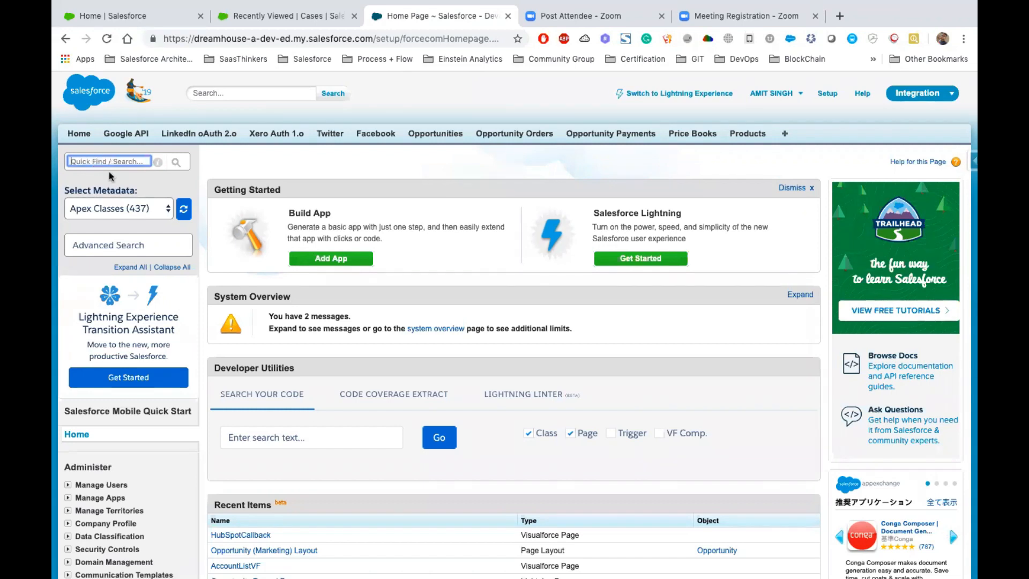
{"action": "type", "text": "apps"}
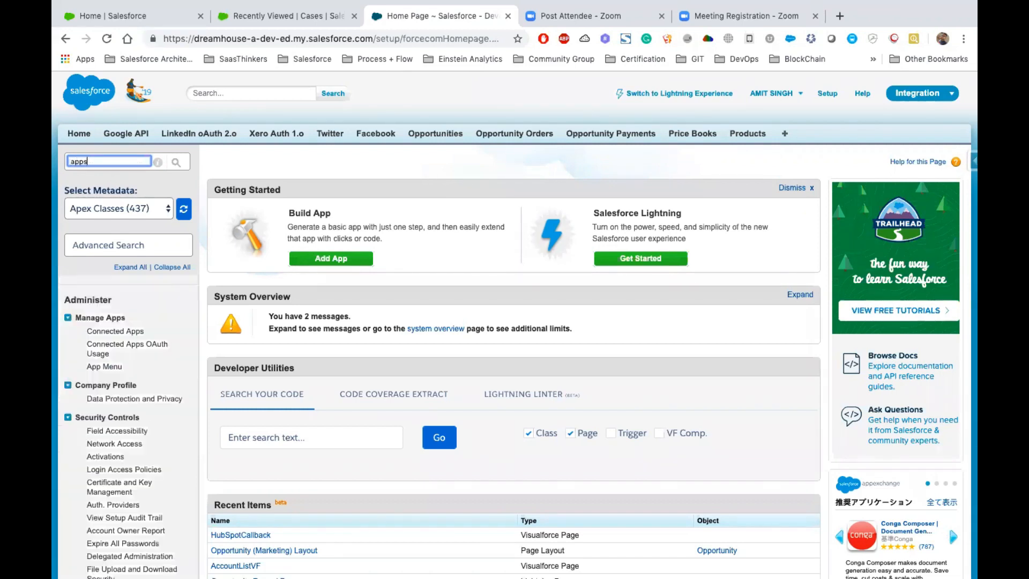
{"action": "scroll", "coordinate": [221, 412], "scroll_direction": "down", "scroll_amount": 5}
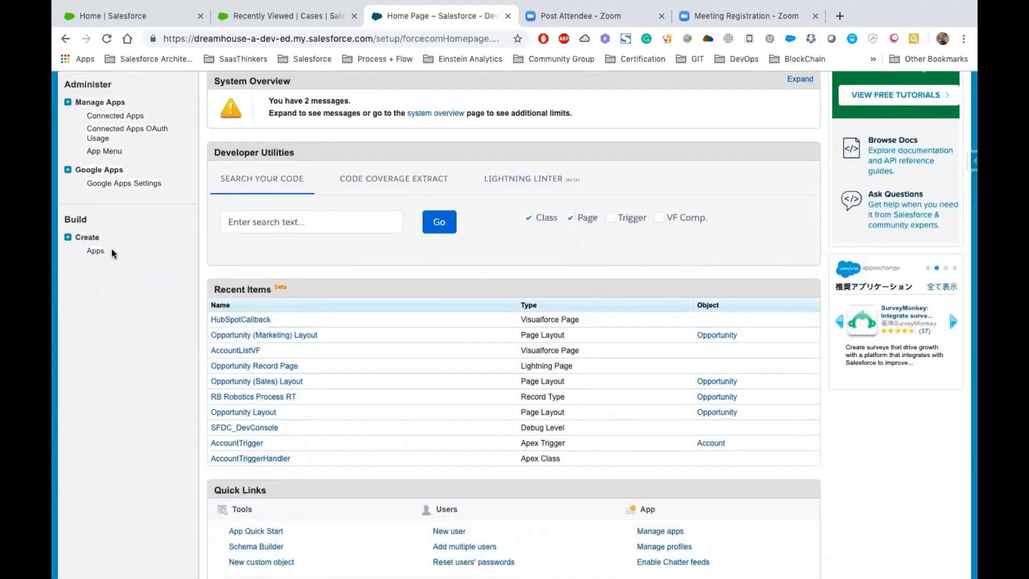
{"action": "left_click", "coordinate": [96, 254]}
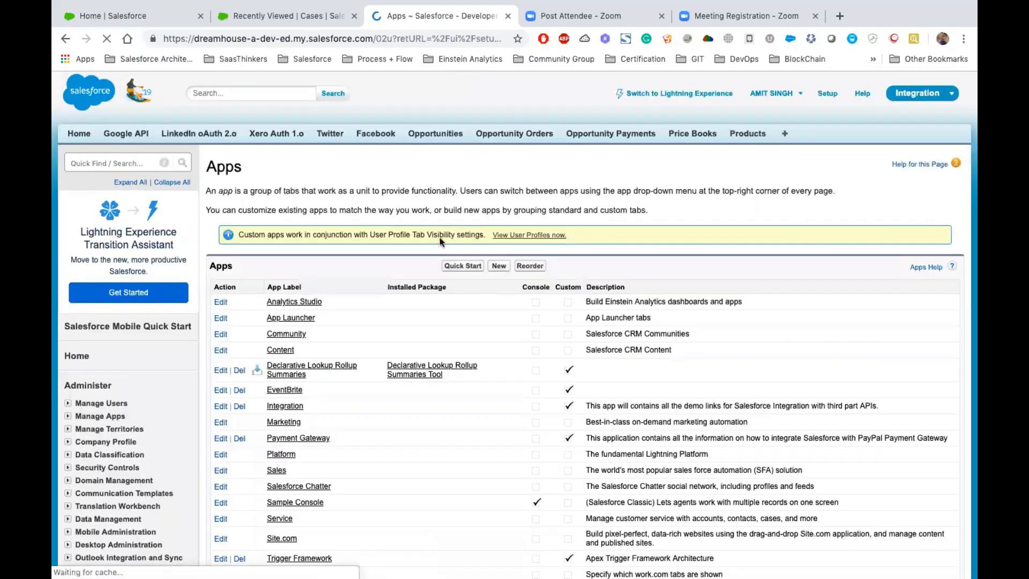
- Start a new app of the Custom app type and proceed to its details
{"action": "scroll", "coordinate": [442, 242], "scroll_direction": "down", "scroll_amount": 1}
{"action": "left_click", "coordinate": [499, 236]}
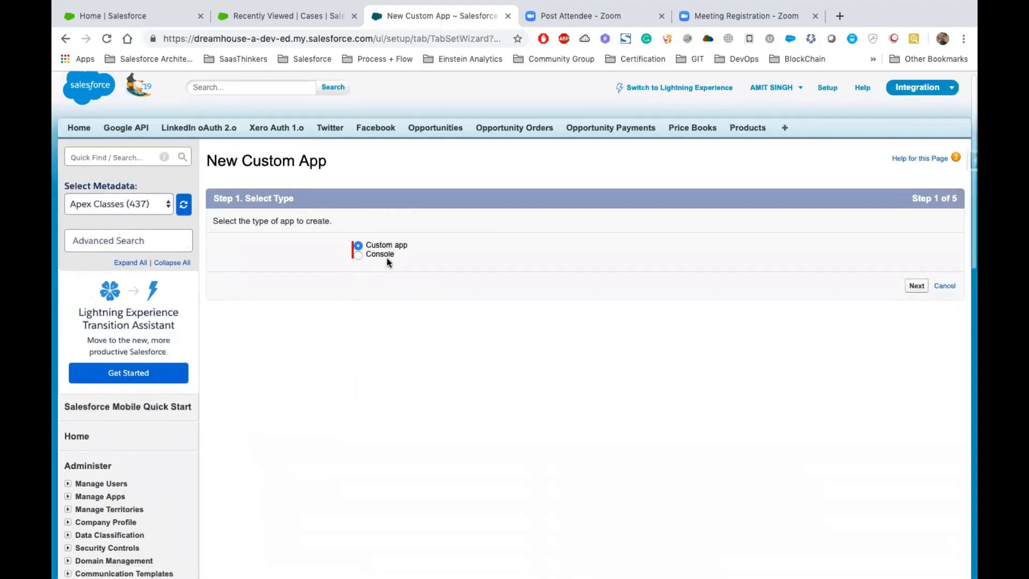
{"action": "left_click_drag", "start_coordinate": [416, 248], "coordinate": [367, 246]}
{"action": "left_click", "coordinate": [916, 287]}
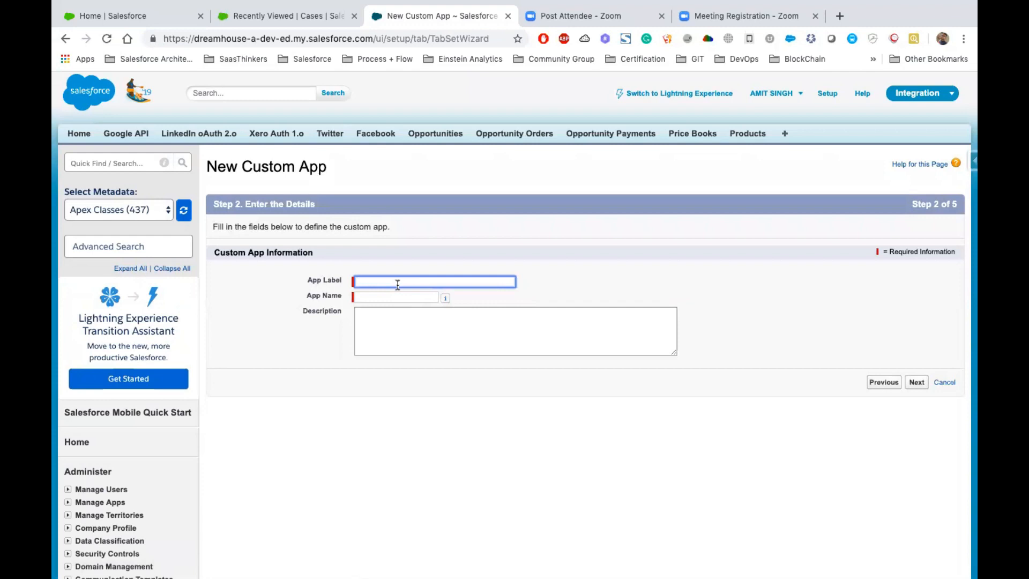
- Enter Webinars as the app label and app name, and proceed to the logo selection
{"action": "type", "text": "Webinars"}
{"action": "key", "text": "Tab"}
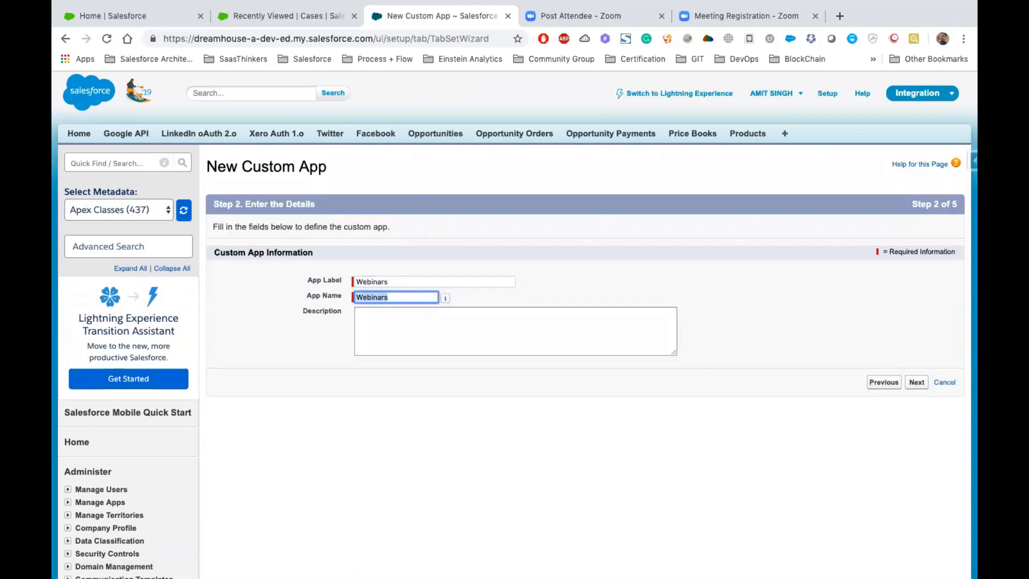
{"action": "left_click", "coordinate": [915, 383]}
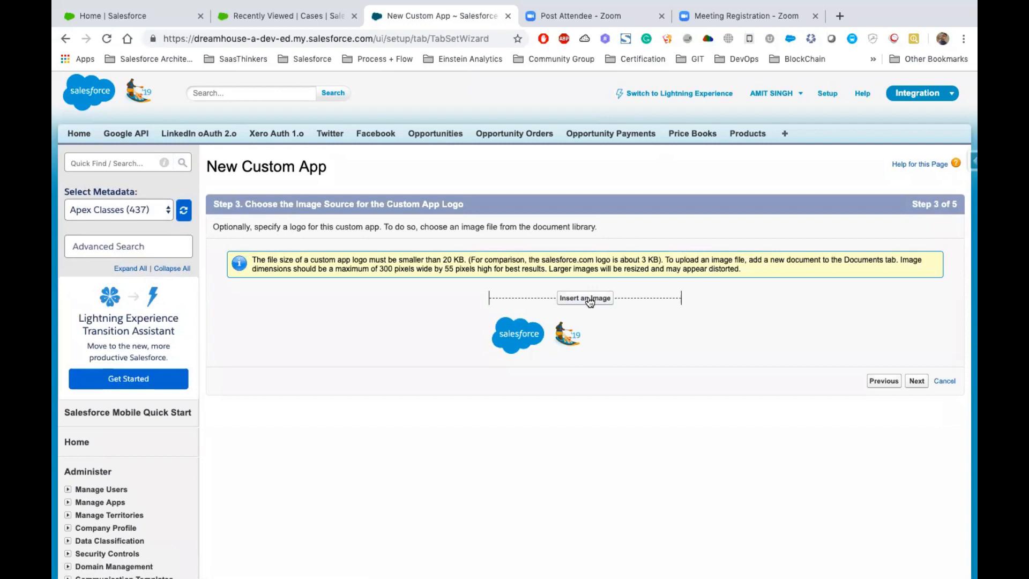
- Insert a logo image from My Personal Documents for the custom app and continue to the tab selection
{"action": "left_click", "coordinate": [589, 302]}
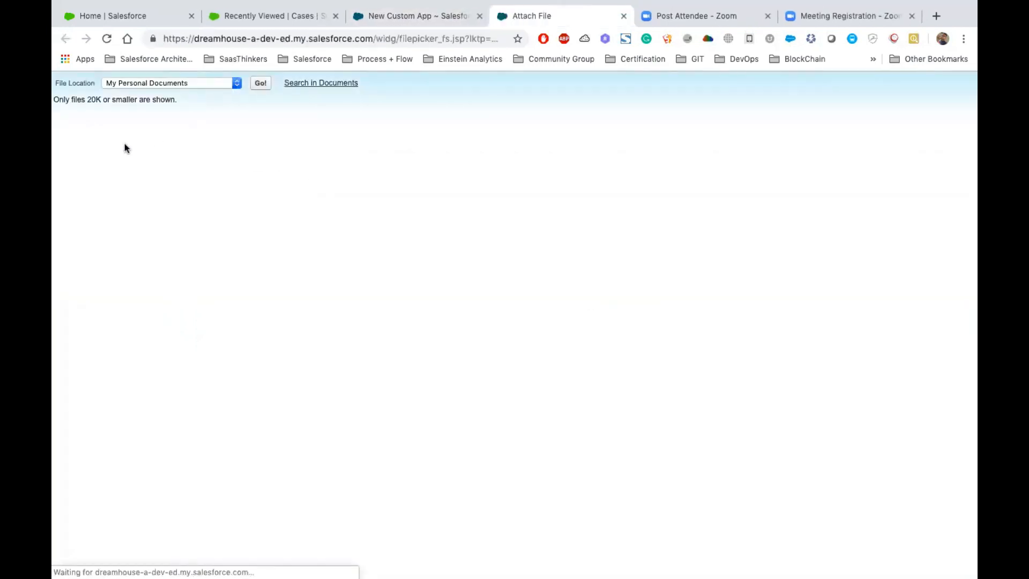
{"action": "left_click", "coordinate": [93, 149]}
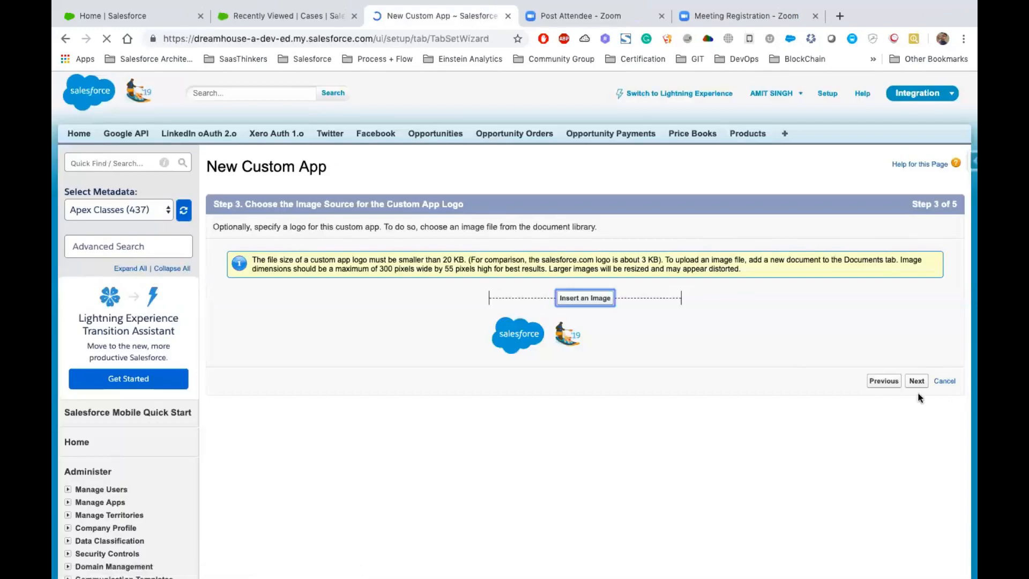
{"action": "left_click", "coordinate": [915, 374]}
{"action": "left_click", "coordinate": [916, 375]}
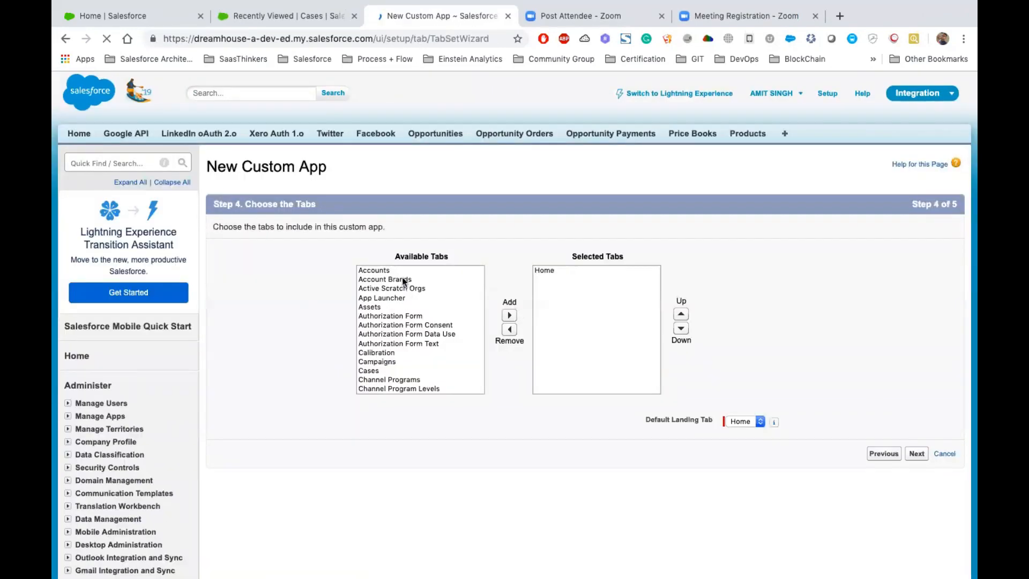
- Add Locations, Macros, Maintenance Plans, Metrics, Namespace Registries and Omni Supervisor to the app's selected tabs
{"action": "left_click", "coordinate": [390, 271]}
{"action": "left_click_drag", "start_coordinate": [389, 271], "coordinate": [411, 330]}
{"action": "scroll", "coordinate": [404, 389], "scroll_direction": "down", "scroll_amount": 5}
{"action": "scroll", "coordinate": [404, 390], "scroll_direction": "down", "scroll_amount": 5}
{"action": "scroll", "coordinate": [395, 269], "scroll_direction": "up", "scroll_amount": 3}
{"action": "left_click", "coordinate": [395, 271]}
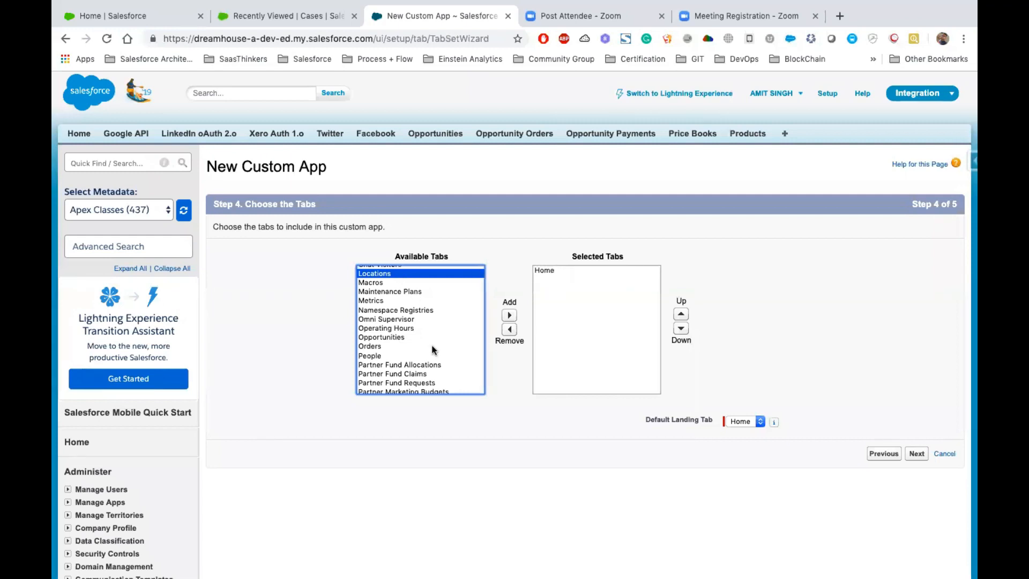
{"action": "left_click_drag", "start_coordinate": [391, 278], "coordinate": [402, 321]}
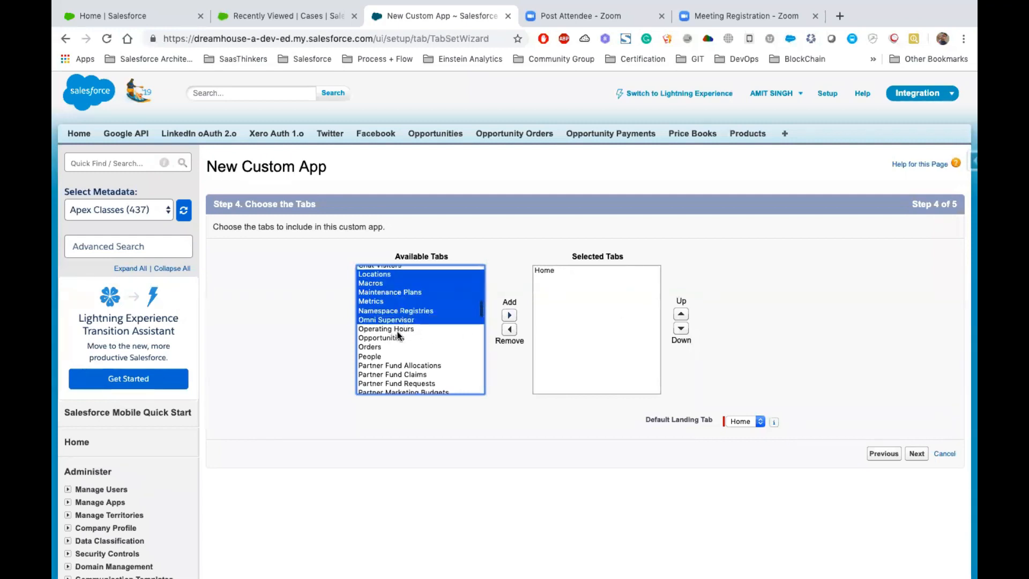
{"action": "left_click", "coordinate": [509, 316]}
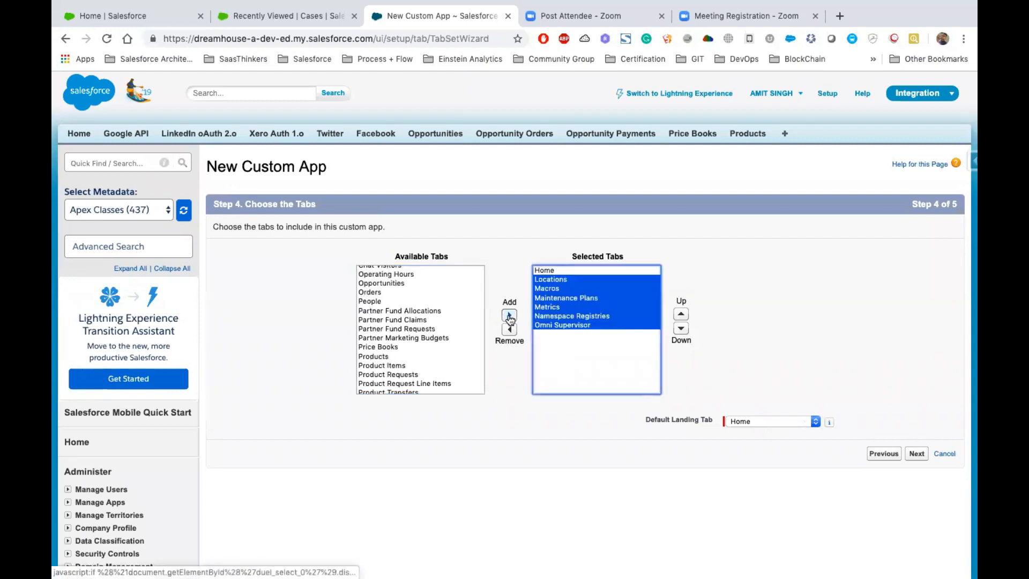
- Choose the app's default landing tab from the selected tabs and continue to the profile assignment
{"action": "left_click", "coordinate": [767, 422]}
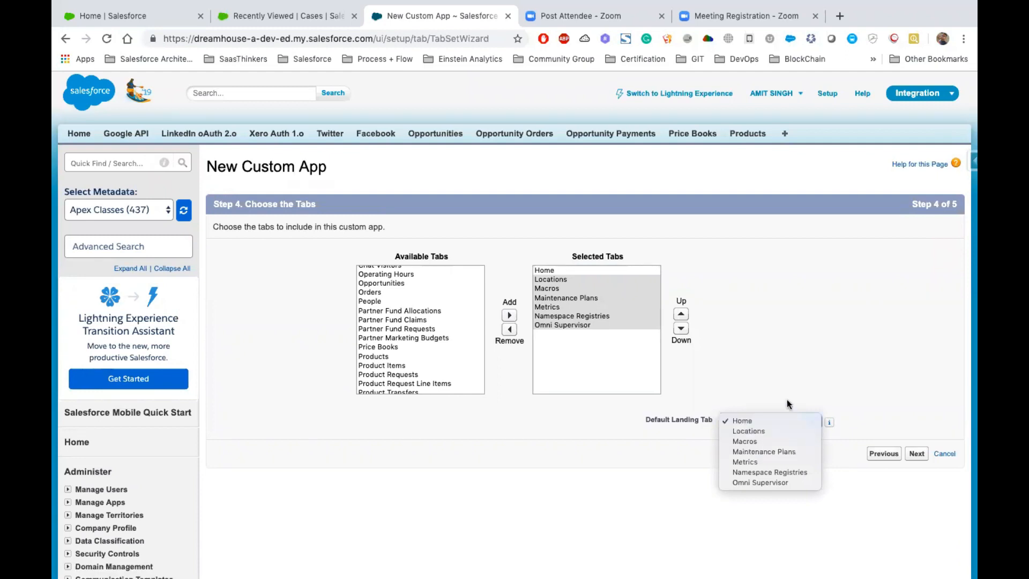
{"action": "left_click", "coordinate": [768, 442]}
{"action": "left_click", "coordinate": [916, 454]}
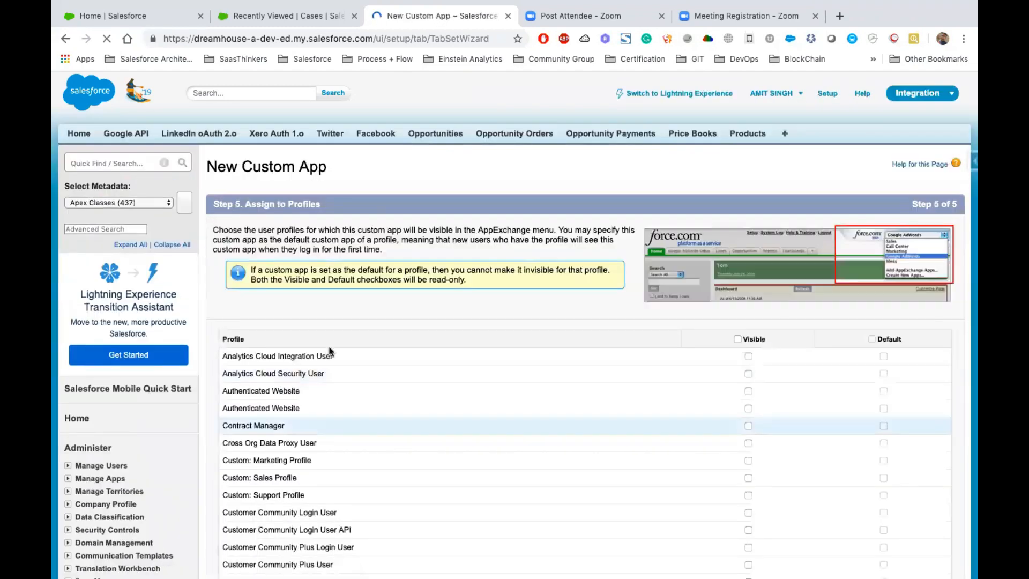
- Make the custom app visible to the System Administrator profile and save the app
{"action": "scroll", "coordinate": [616, 408], "scroll_direction": "down", "scroll_amount": 5}
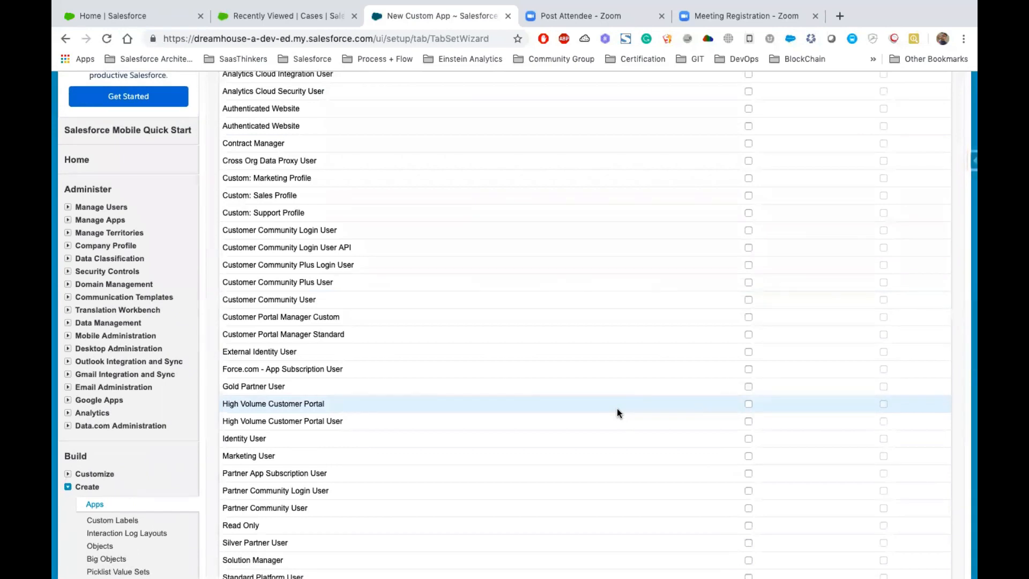
{"action": "scroll", "coordinate": [616, 413], "scroll_direction": "down", "scroll_amount": 6}
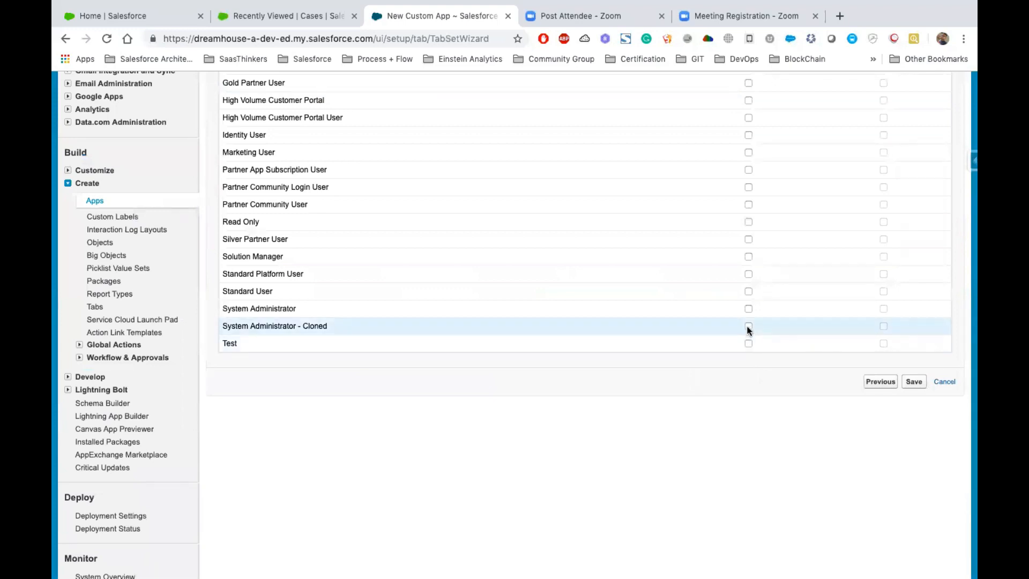
{"action": "left_click", "coordinate": [746, 309]}
{"action": "left_click", "coordinate": [912, 382]}
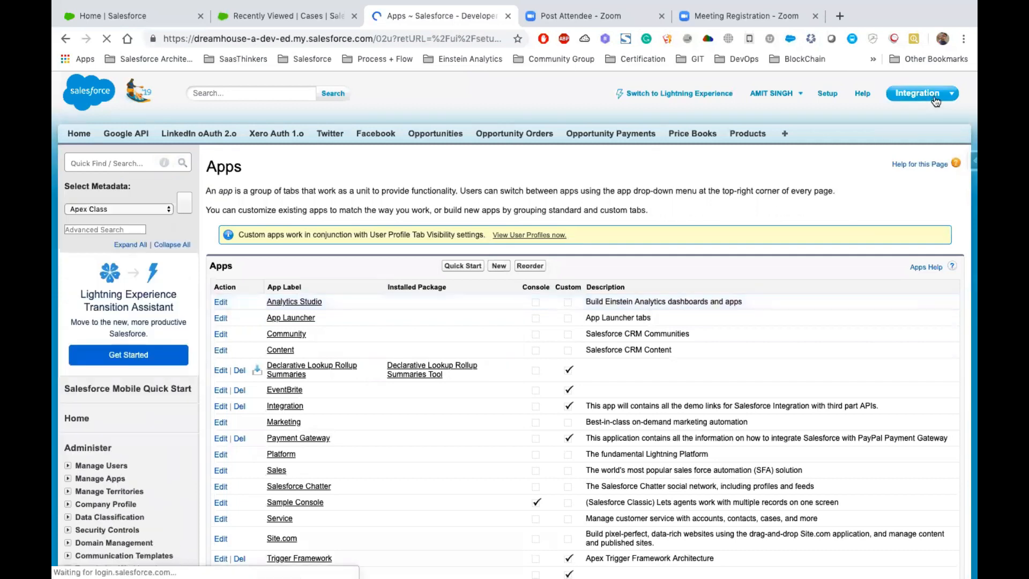
- Switch the current Classic app from Integration to Webinars
{"action": "left_click", "coordinate": [931, 97]}
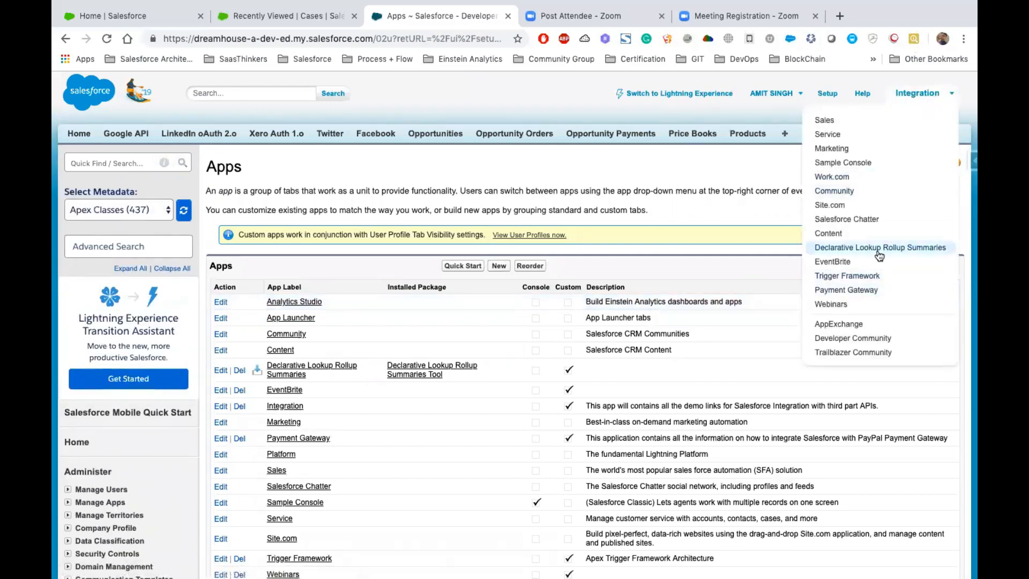
{"action": "left_click", "coordinate": [831, 304]}
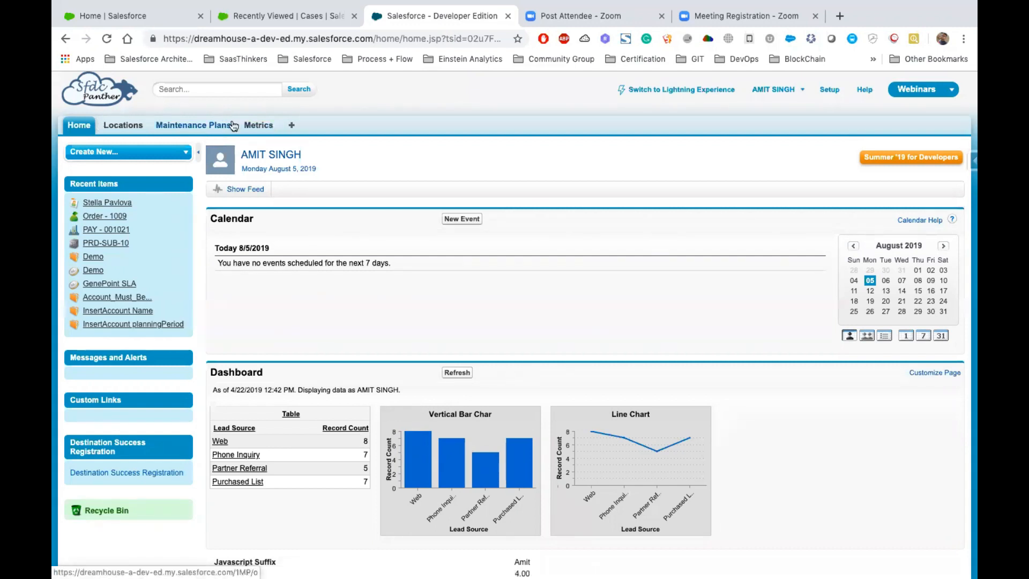
- Return to the Lightning org, view the Accounts list in the Apexhours app, and bring up the Sales home page
{"action": "left_click", "coordinate": [309, 17]}
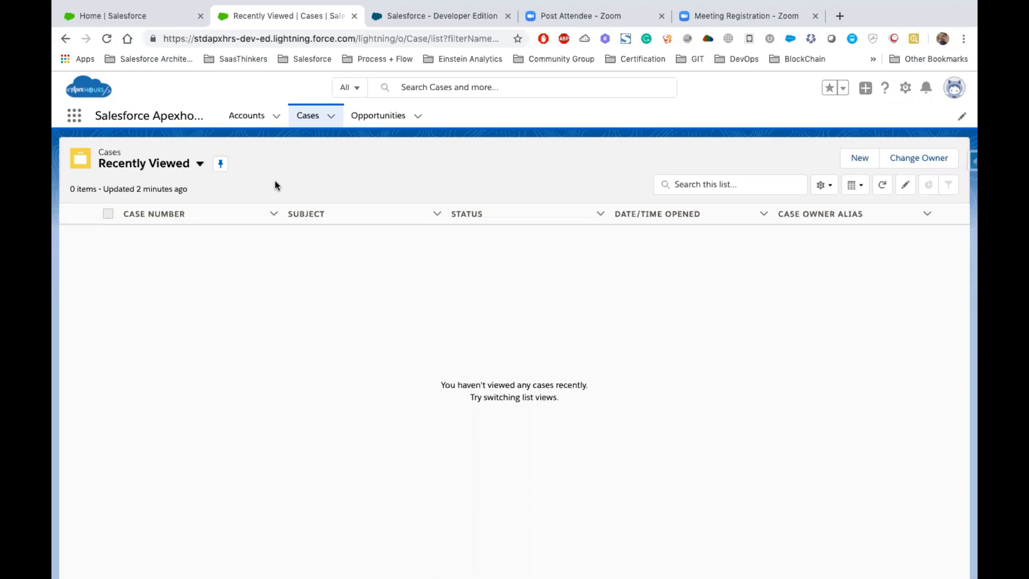
{"action": "left_click", "coordinate": [245, 120]}
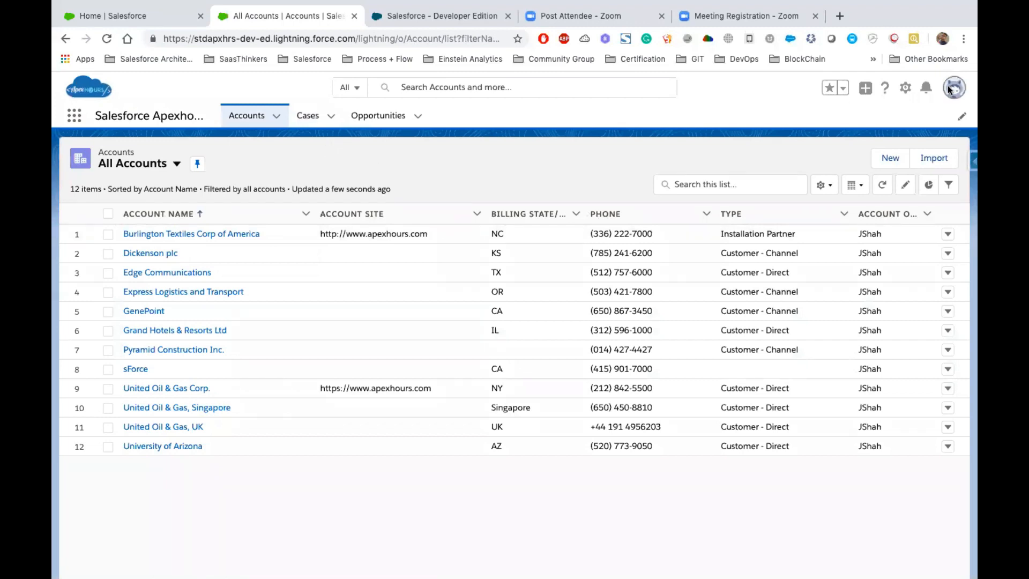
{"action": "left_click", "coordinate": [905, 88]}
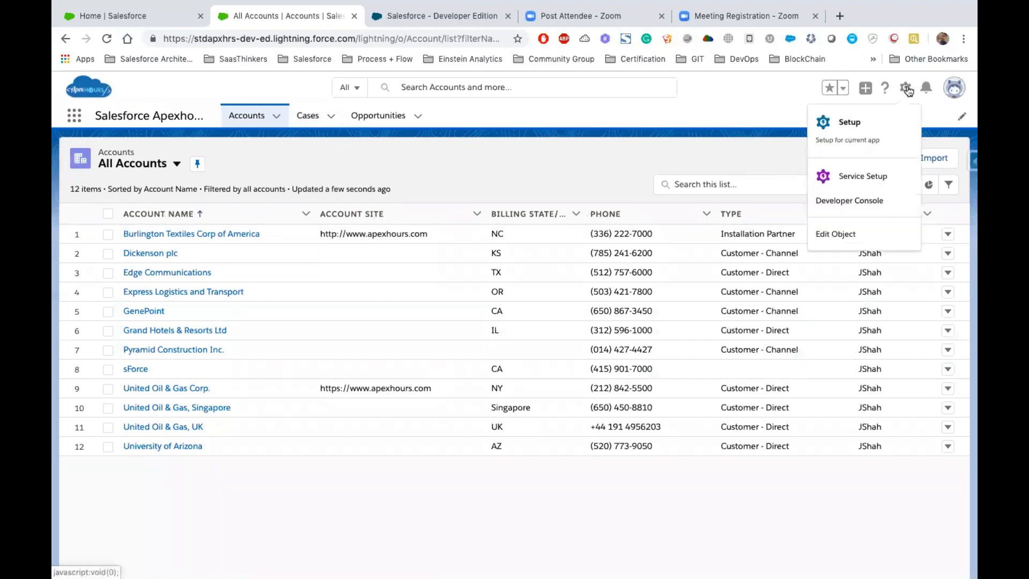
{"action": "left_click", "coordinate": [106, 17]}
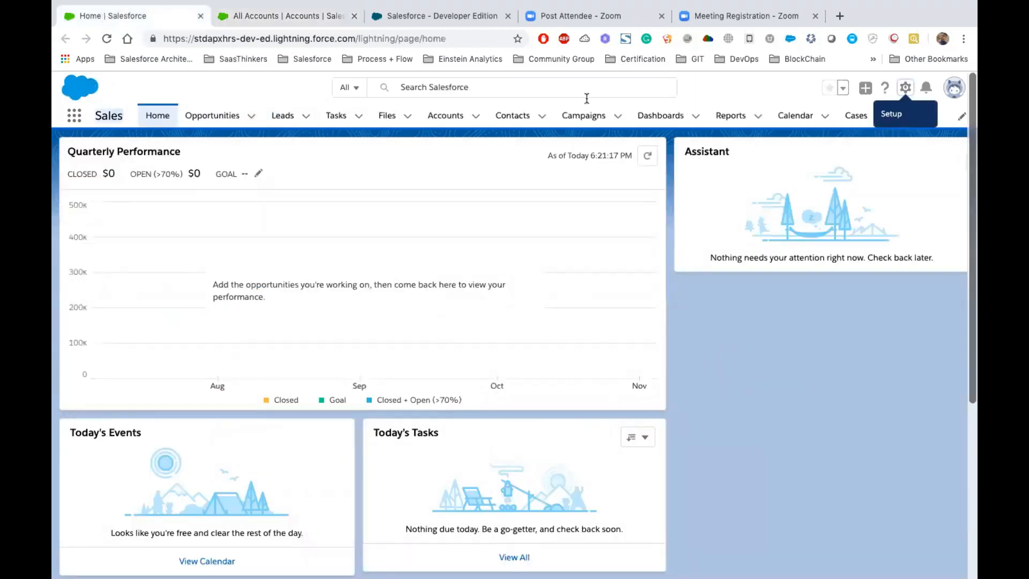
- Open Setup from the Salesforce Apexhours app's Accounts list
{"action": "left_click", "coordinate": [310, 15]}
{"action": "left_click", "coordinate": [907, 90]}
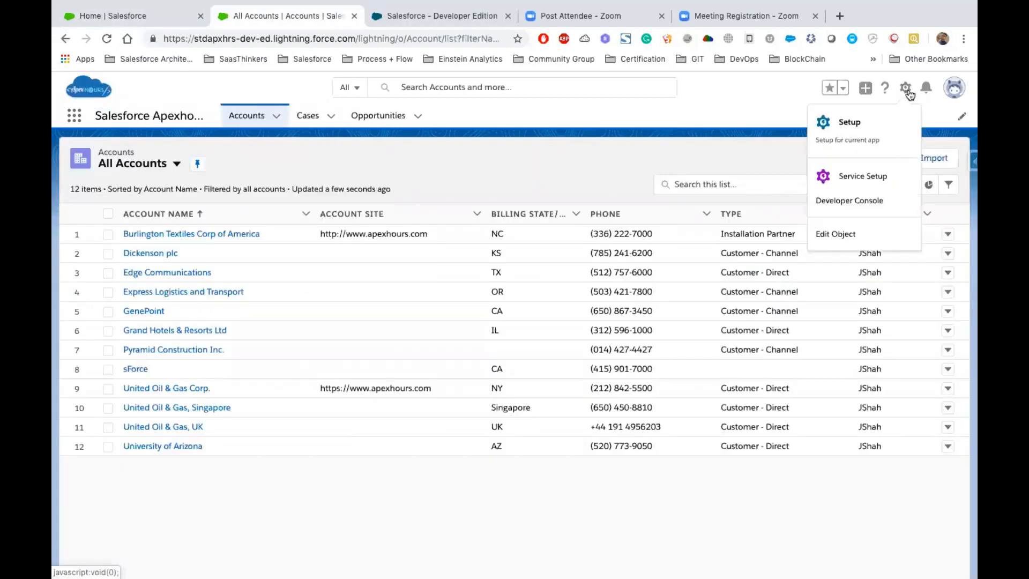
{"action": "left_click", "coordinate": [817, 120]}
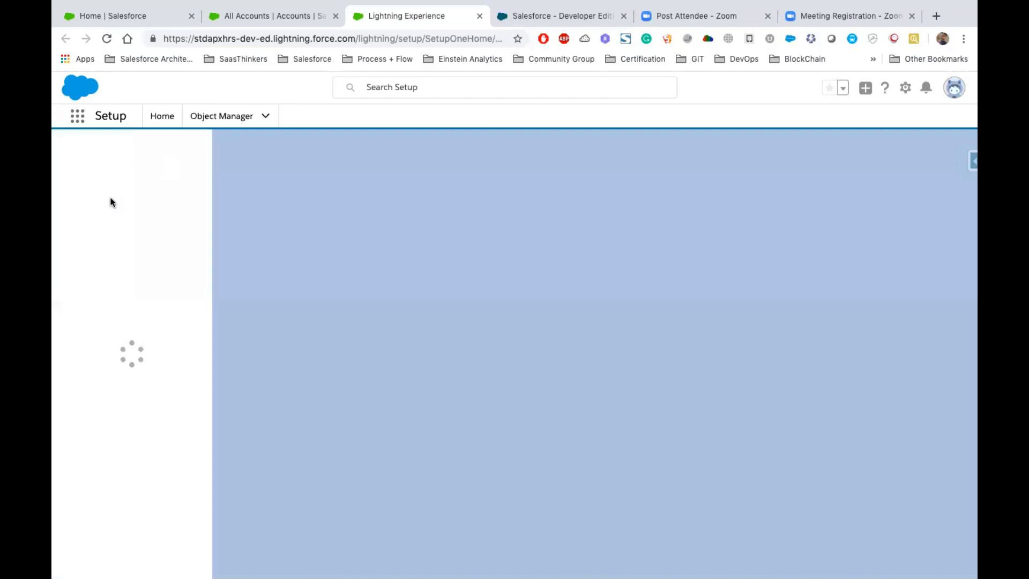
- Search Setup for Tabs and open the Tabs page under User Interface
{"action": "left_click", "coordinate": [118, 159]}
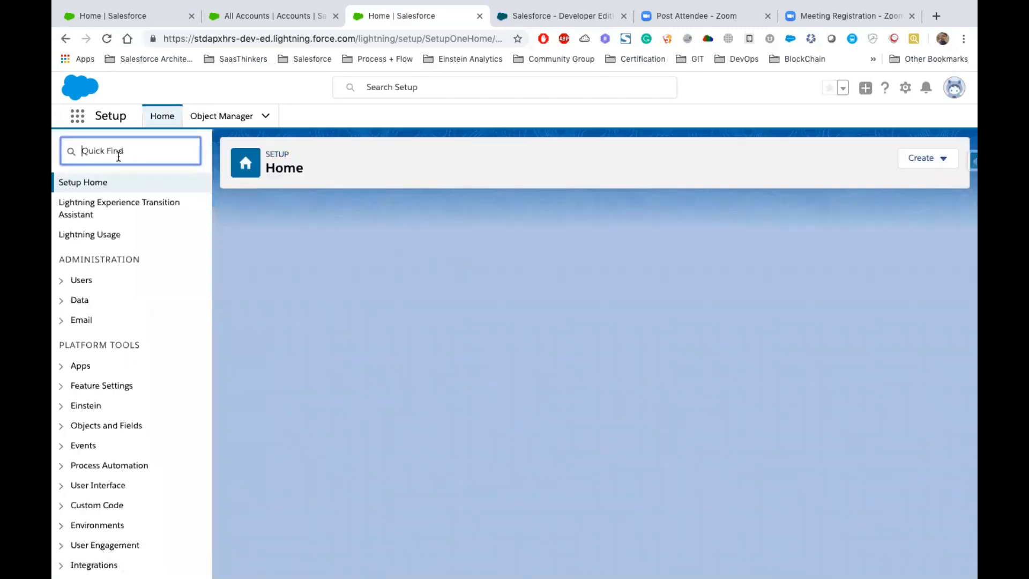
{"action": "type", "text": "T"}
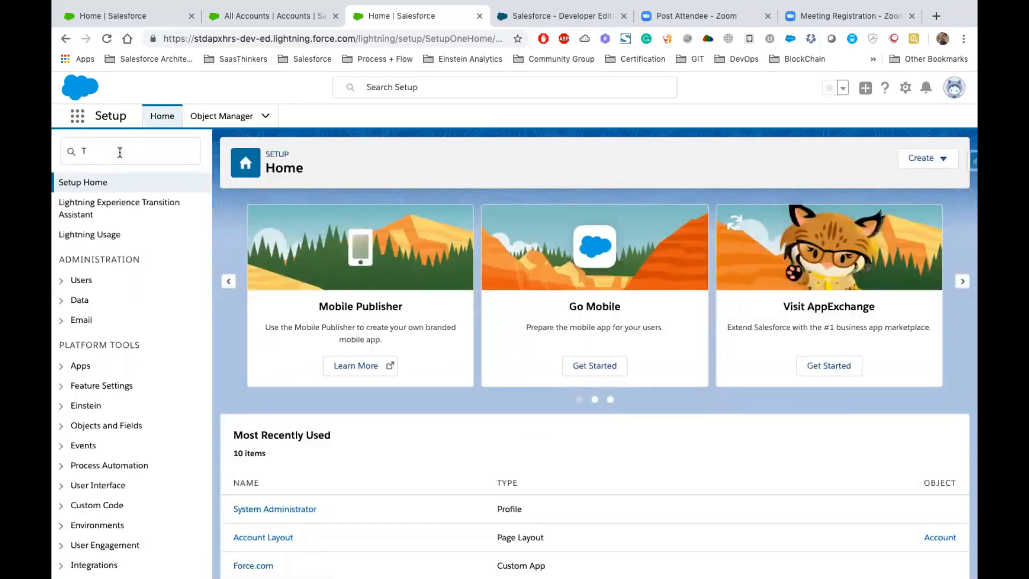
{"action": "left_click", "coordinate": [114, 148]}
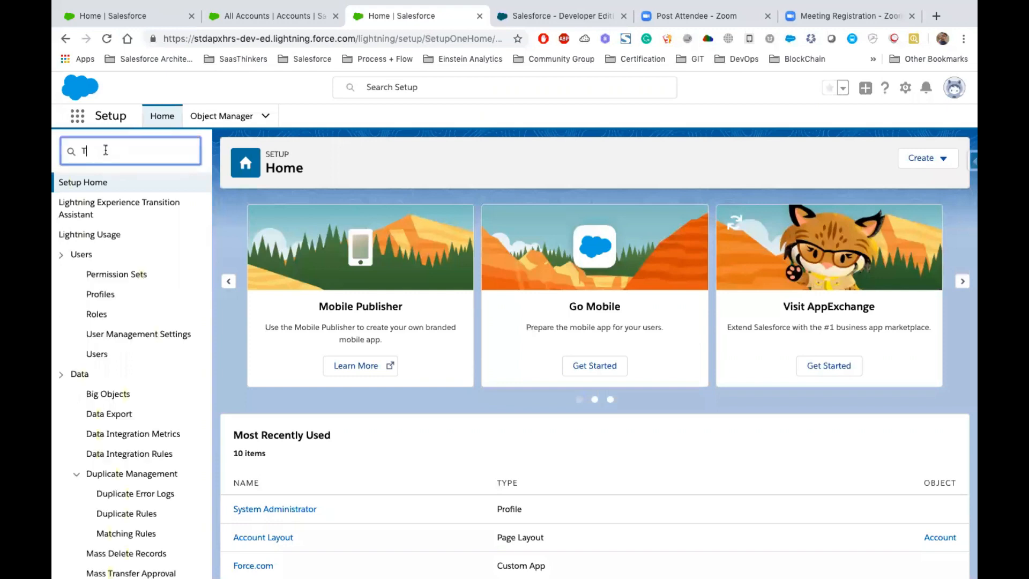
{"action": "type", "text": "abs"}
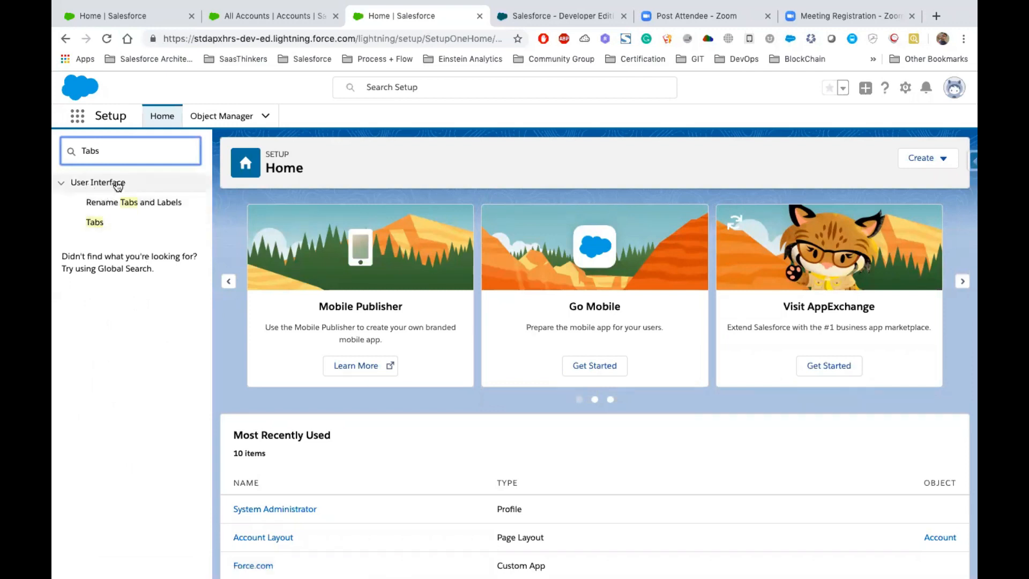
{"action": "left_click", "coordinate": [95, 222]}
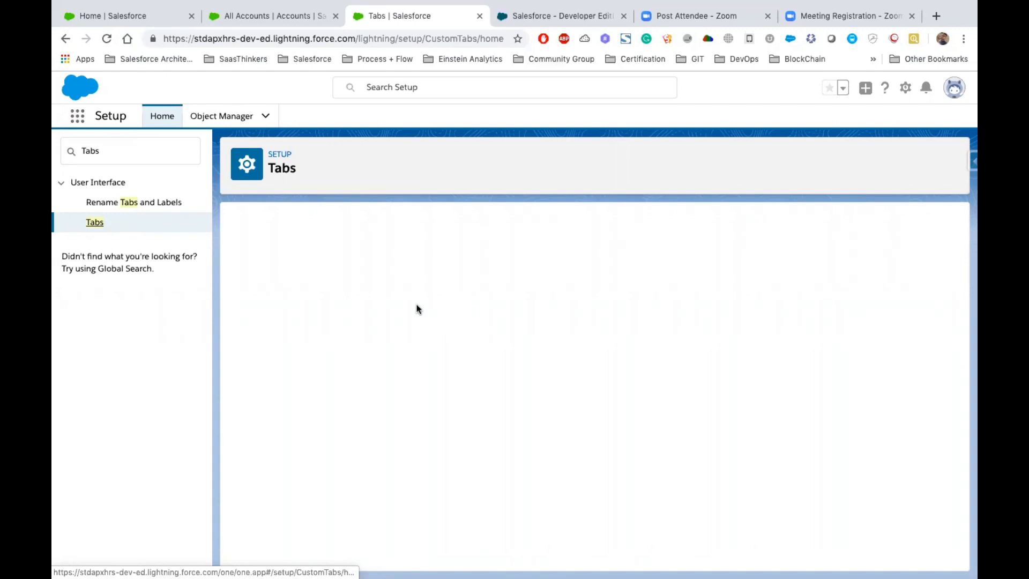
- Review the available tab types: Custom Object, Web, Visualforce, Lightning Component and Lightning Page tabs
{"action": "scroll", "coordinate": [416, 309], "scroll_direction": "down", "scroll_amount": 1}
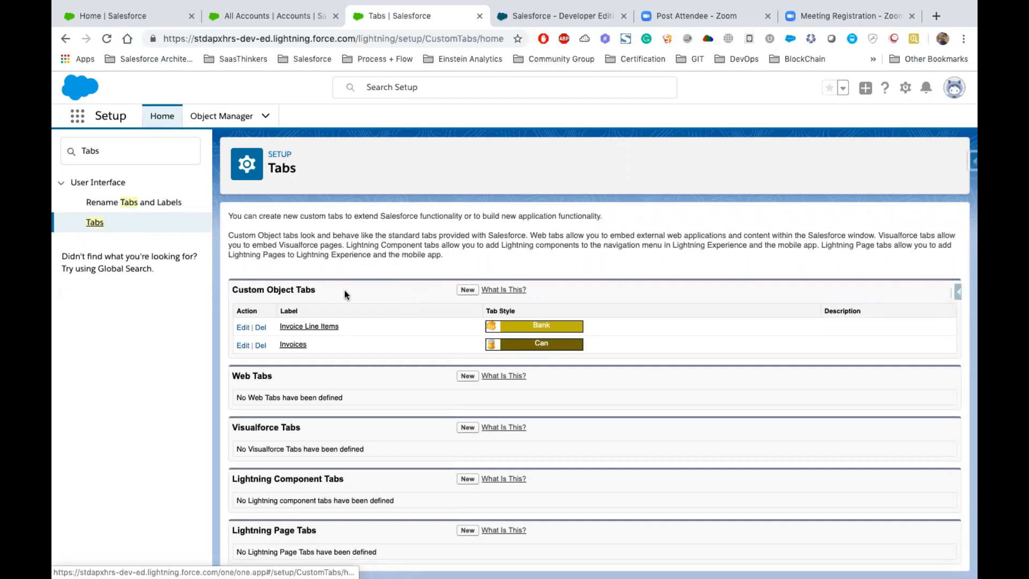
{"action": "left_click_drag", "start_coordinate": [330, 288], "coordinate": [228, 291]}
{"action": "left_click_drag", "start_coordinate": [273, 381], "coordinate": [232, 379]}
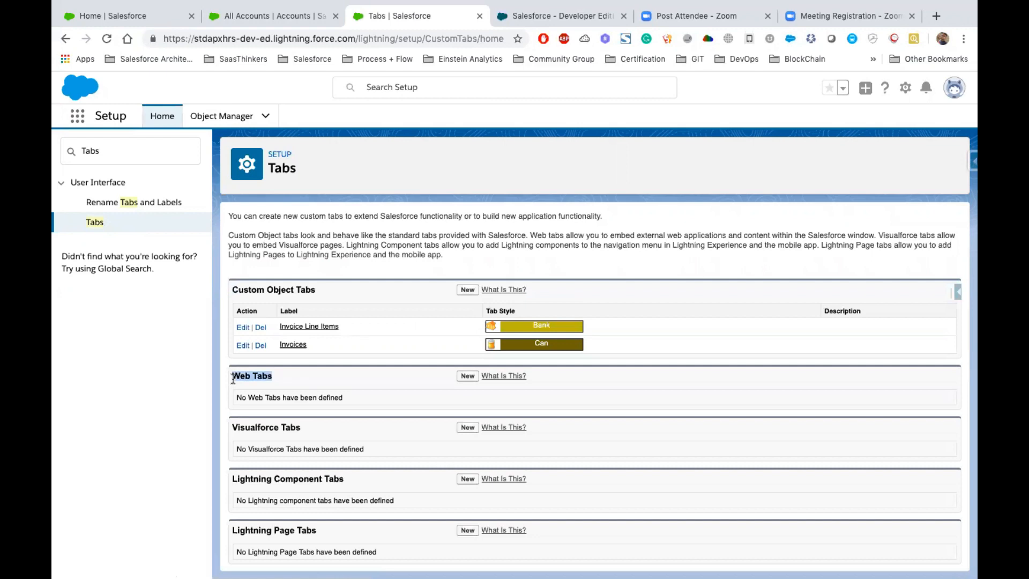
{"action": "triple_click", "coordinate": [298, 427]}
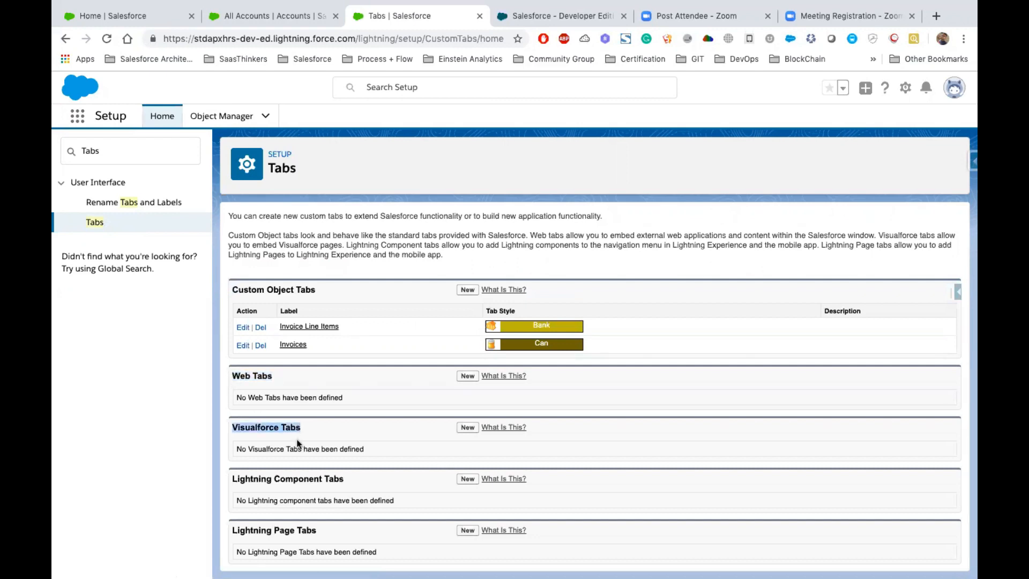
{"action": "double_click", "coordinate": [287, 478]}
{"action": "triple_click", "coordinate": [287, 478]}
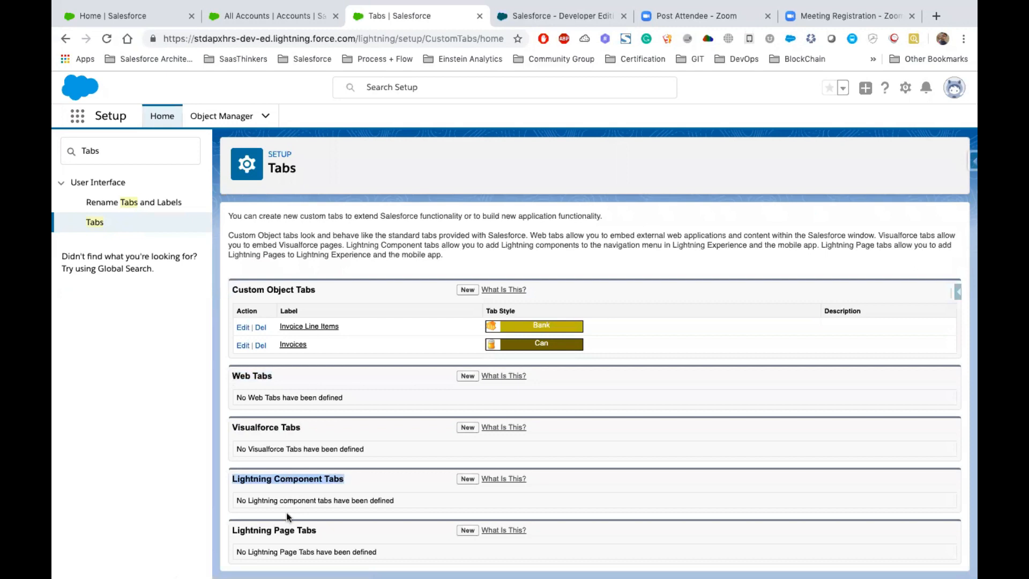
{"action": "triple_click", "coordinate": [290, 530]}
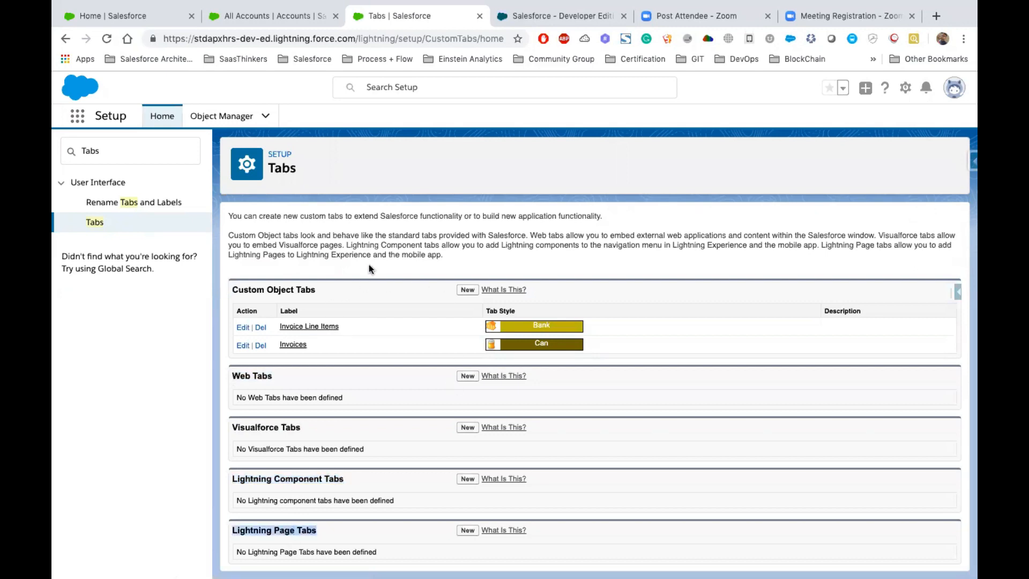
{"action": "left_click", "coordinate": [467, 290]}
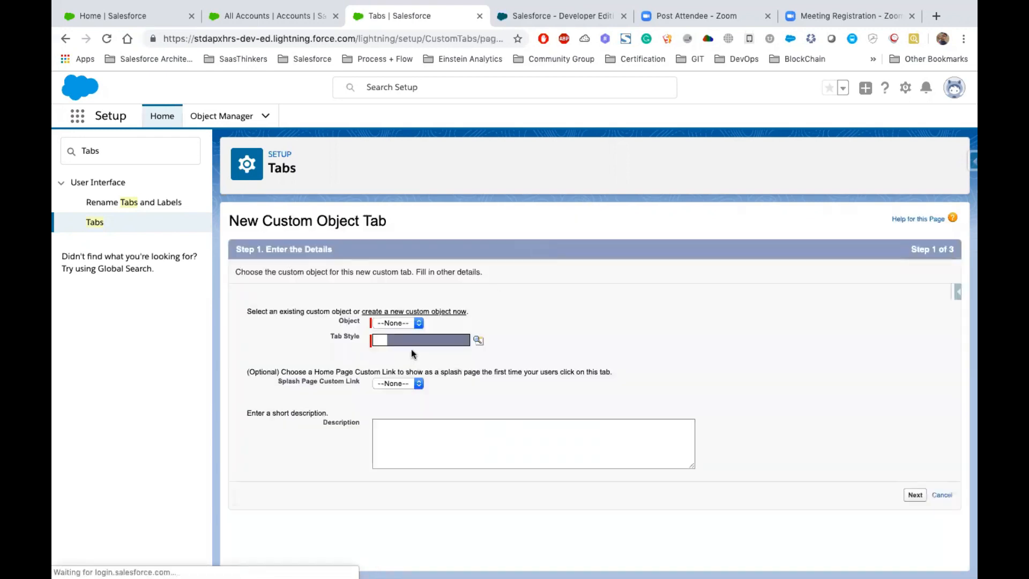
{"action": "left_click", "coordinate": [401, 322]}
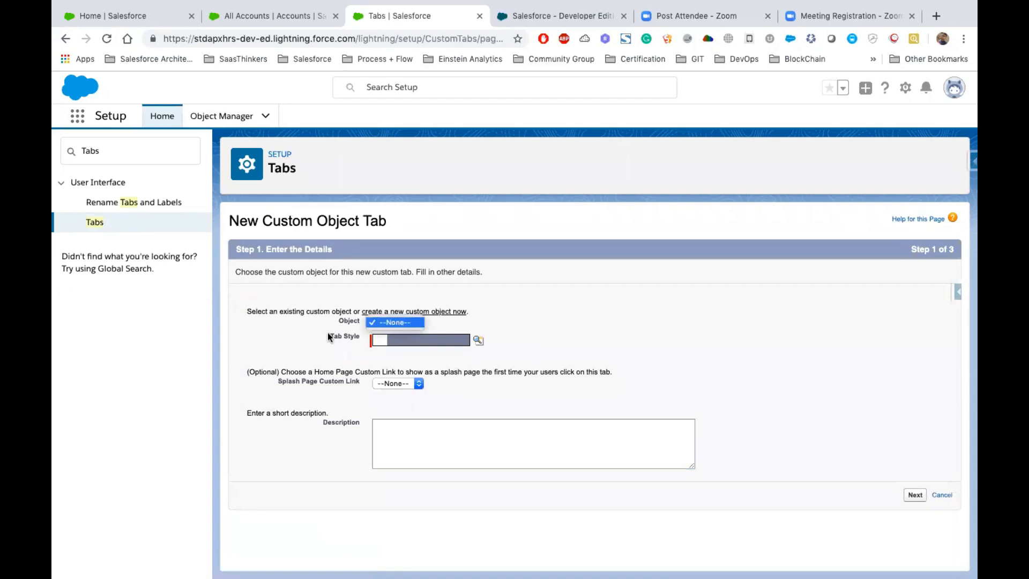
{"action": "left_click", "coordinate": [397, 323]}
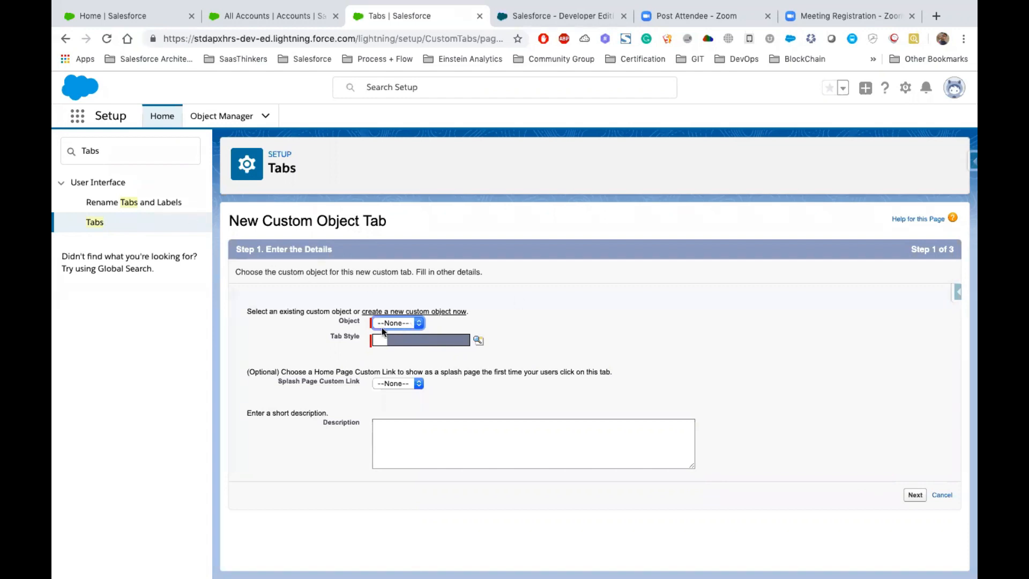
{"action": "left_click", "coordinate": [941, 495]}
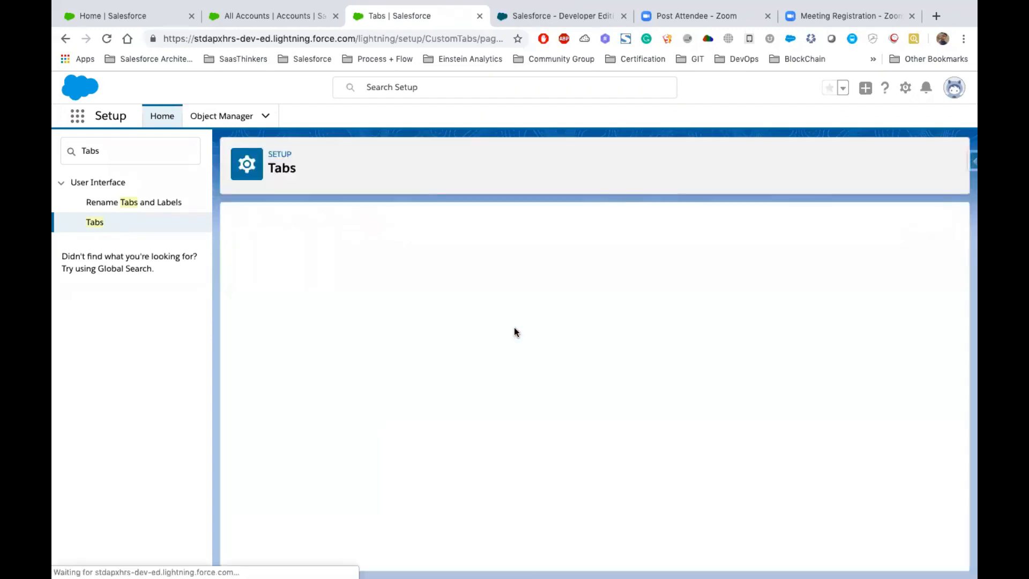
{"action": "left_click_drag", "start_coordinate": [317, 373], "coordinate": [277, 357]}
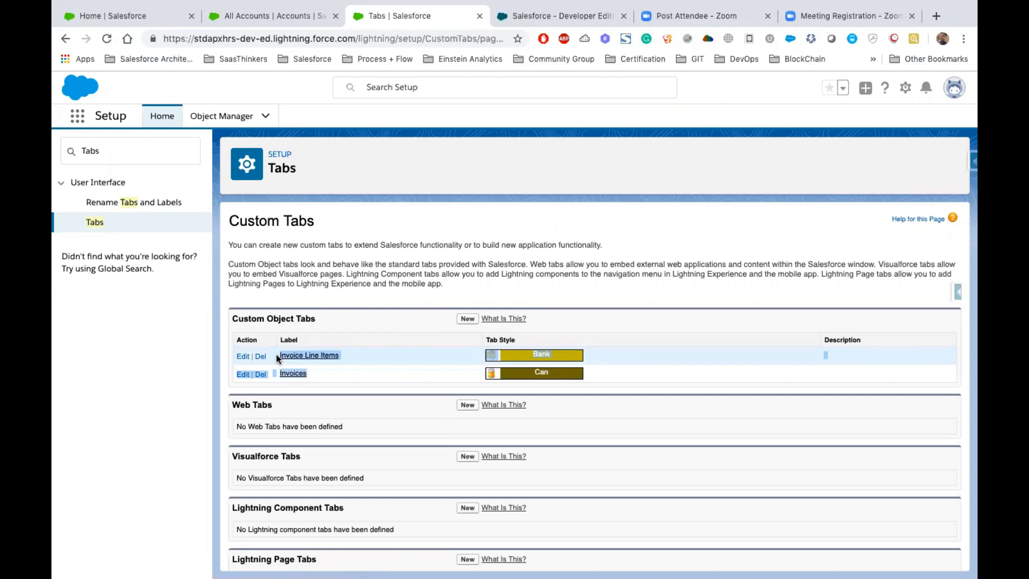
- Start a new custom object tab, choose to create a new custom object for it, and set the object's label to Teacher
{"action": "left_click", "coordinate": [467, 320]}
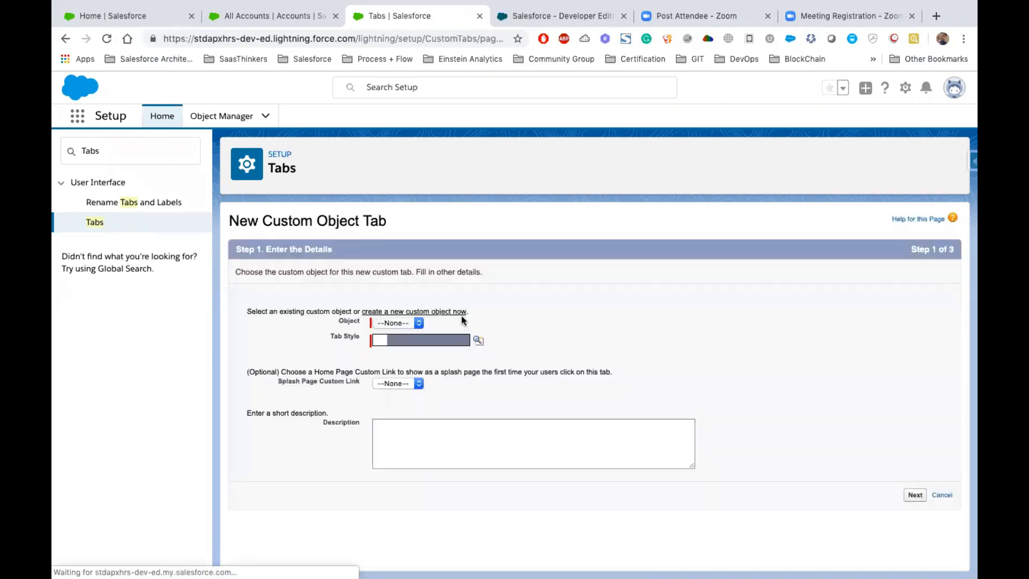
{"action": "left_click", "coordinate": [423, 311]}
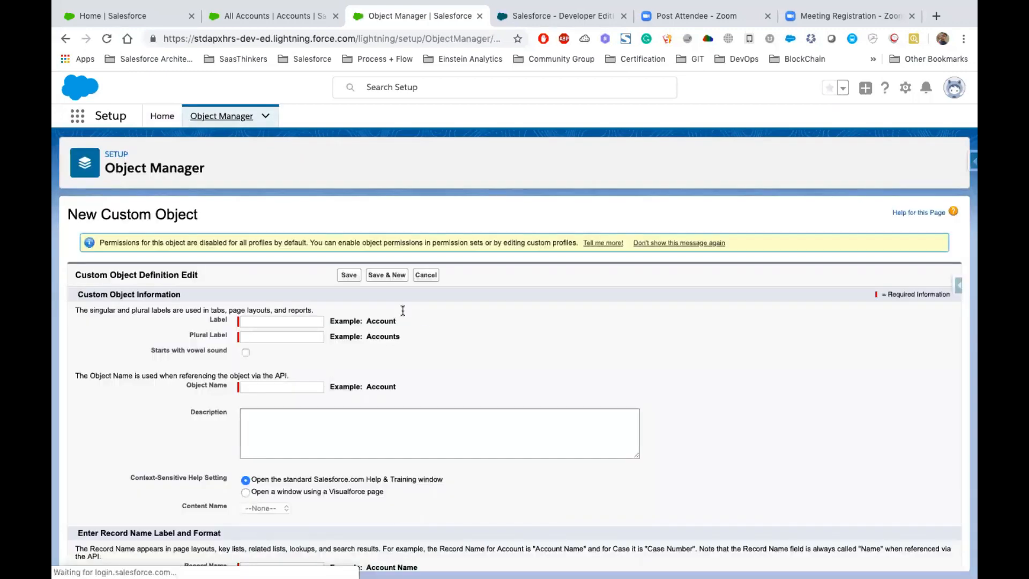
{"action": "type", "text": "Teacher"}
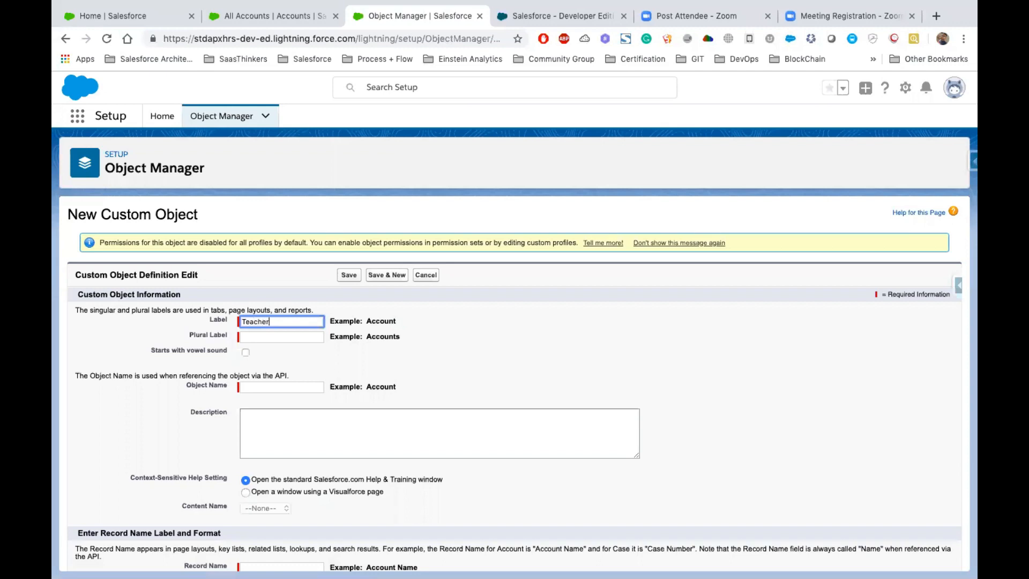
{"action": "key", "text": "Tab"}
- Set the custom object's plural label to Teachers
{"action": "double_click", "coordinate": [267, 321]}
{"action": "type", "text": "Apexhours For Students"}
{"action": "key", "text": "super+z"}
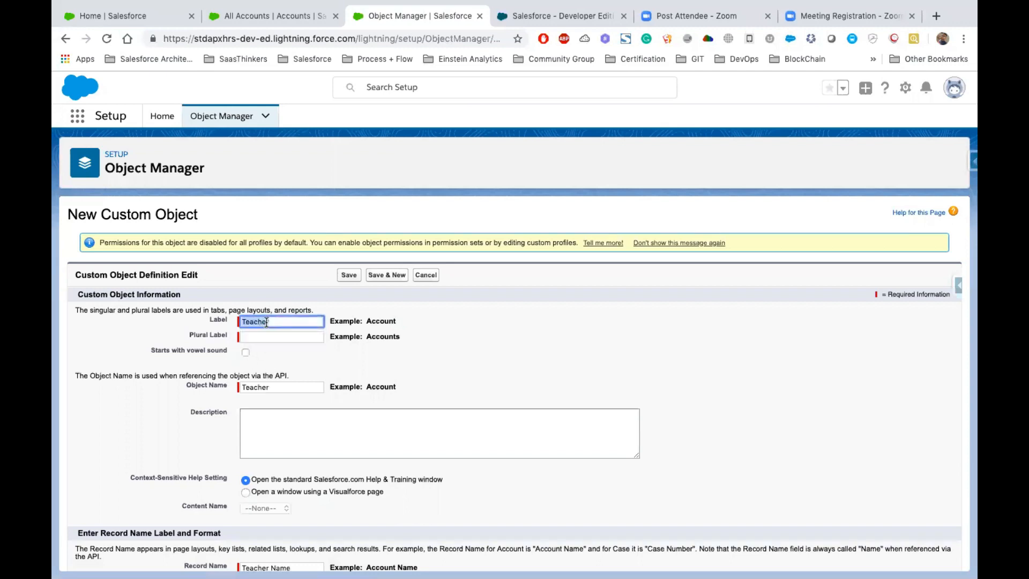
{"action": "key", "text": "Tab"}
{"action": "type", "text": "Teacher"}
{"action": "left_click", "coordinate": [287, 360]}
{"action": "scroll", "coordinate": [289, 361], "scroll_direction": "down", "scroll_amount": 3}
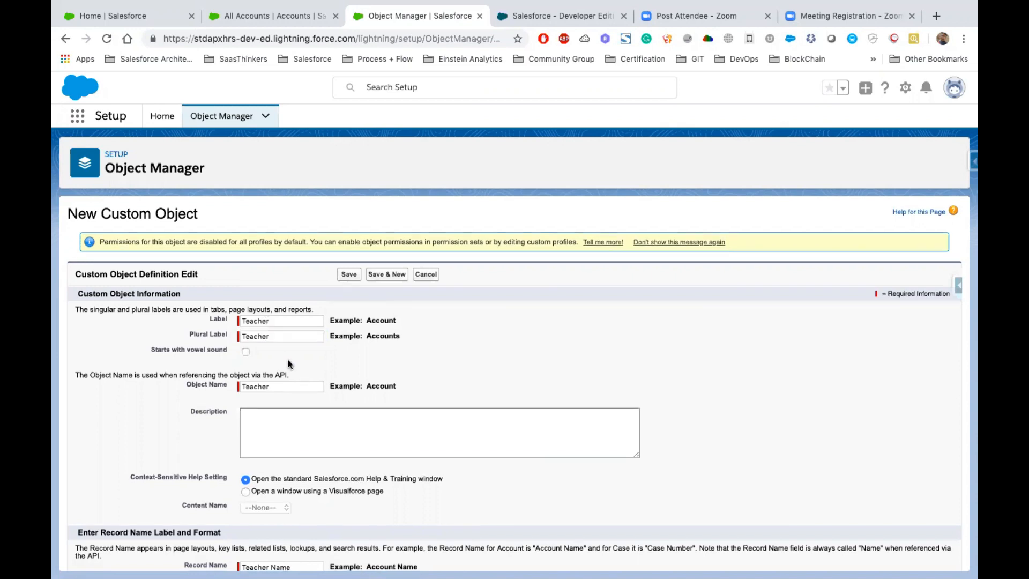
{"action": "scroll", "coordinate": [291, 322], "scroll_direction": "up", "scroll_amount": 2}
{"action": "left_click", "coordinate": [274, 278]}
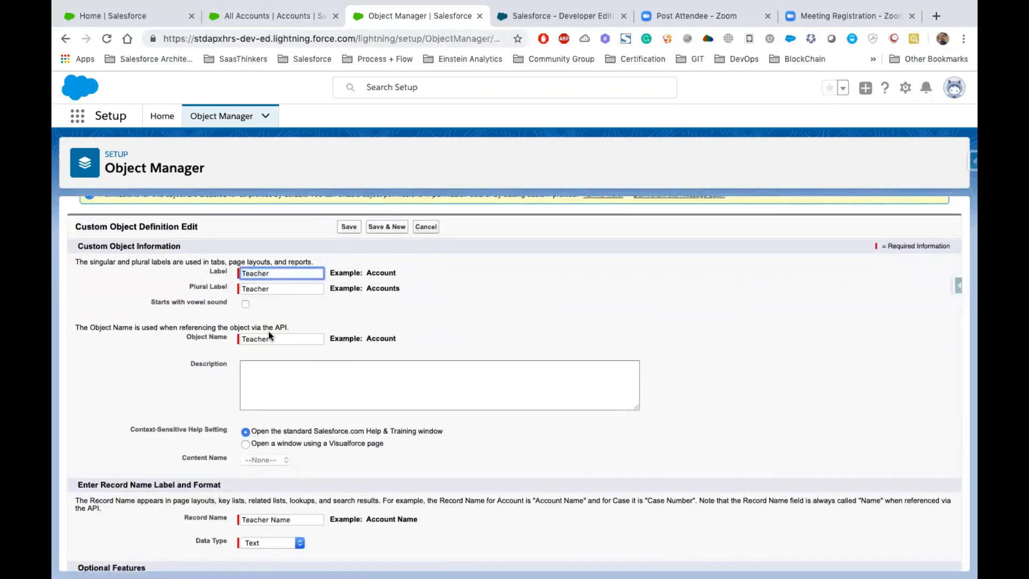
{"action": "left_click", "coordinate": [271, 286]}
{"action": "type", "text": "s"}
{"action": "double_click", "coordinate": [240, 289]}
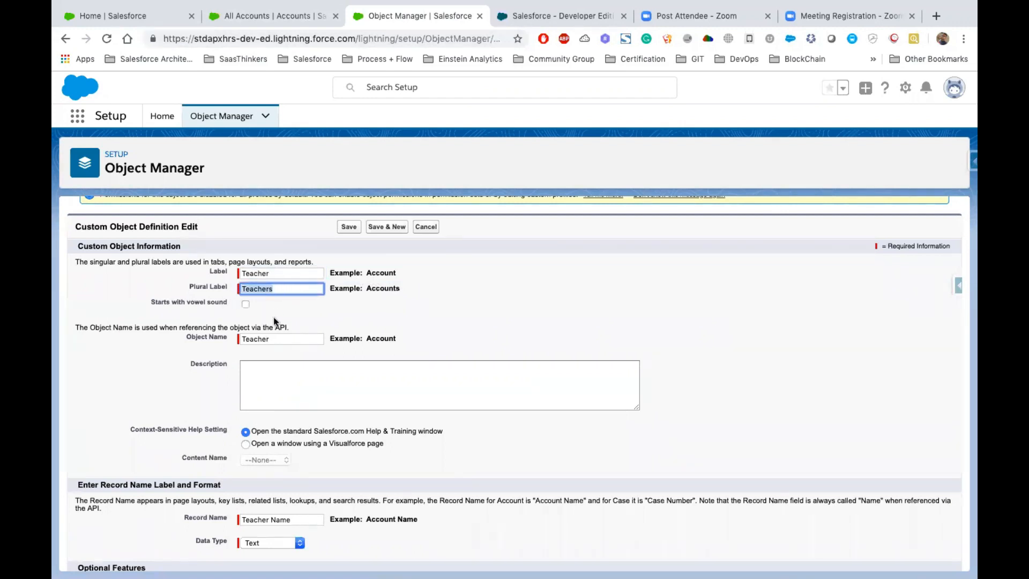
- Keep the object name Teacher and record name Teacher Name, and set the record name's data type to Auto Number
{"action": "scroll", "coordinate": [273, 317], "scroll_direction": "down", "scroll_amount": 1}
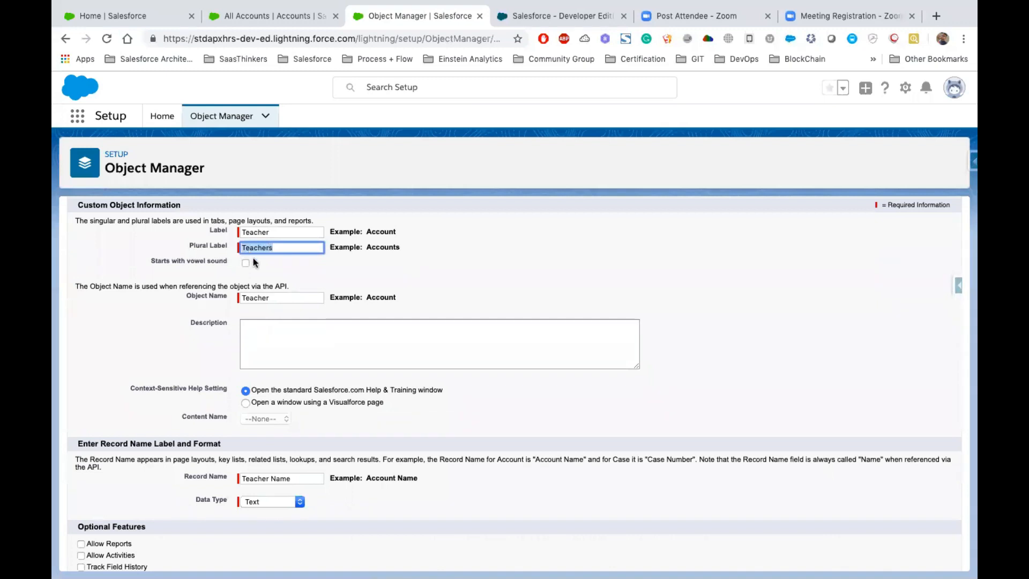
{"action": "double_click", "coordinate": [276, 298]}
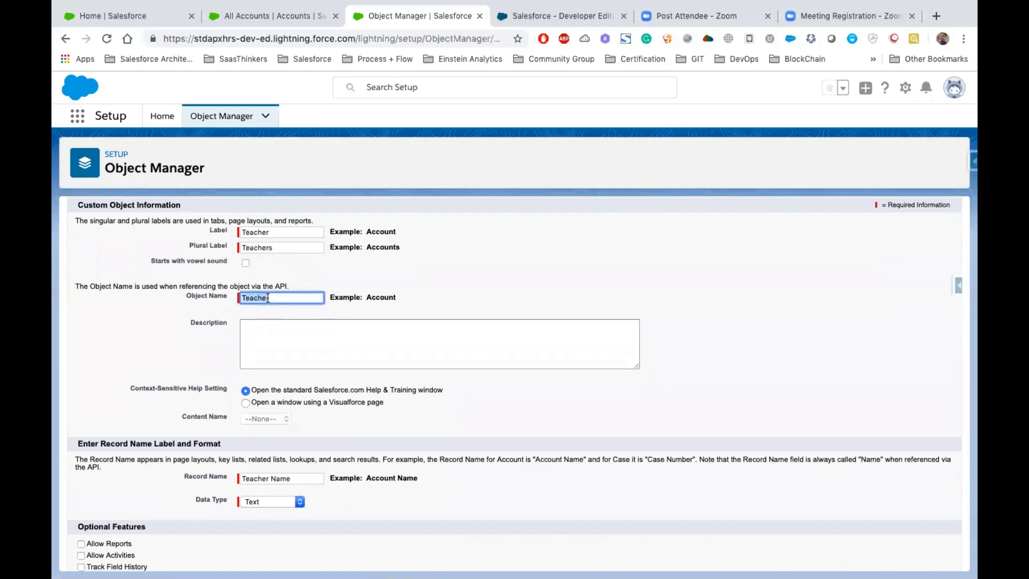
{"action": "scroll", "coordinate": [268, 299], "scroll_direction": "down", "scroll_amount": 3}
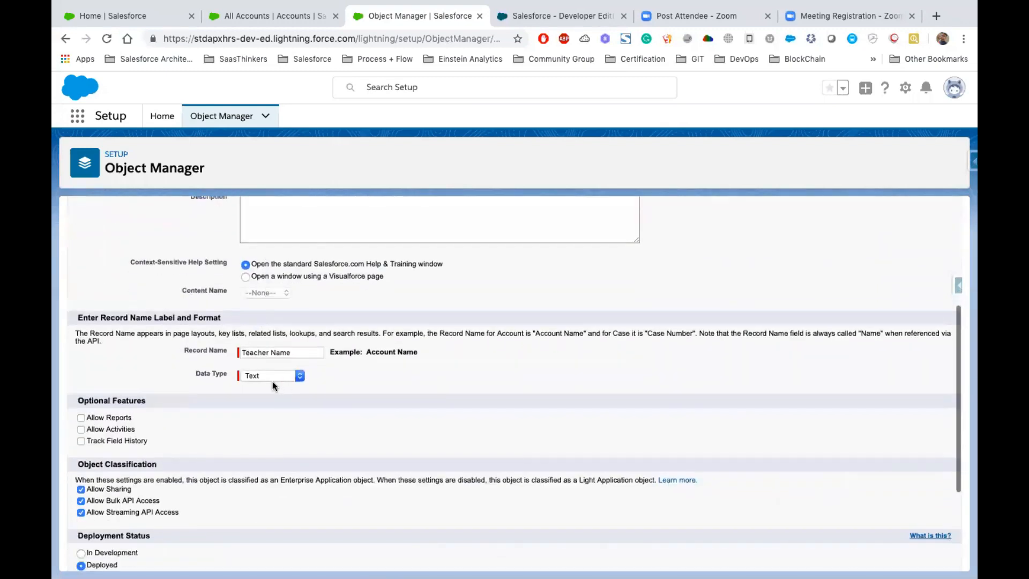
{"action": "left_click_drag", "start_coordinate": [297, 352], "coordinate": [225, 358]}
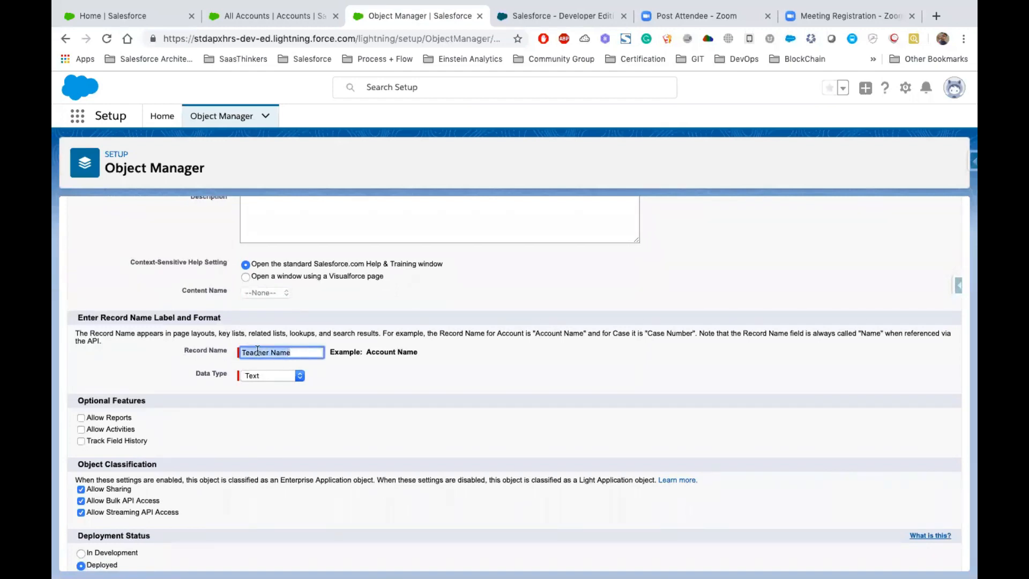
{"action": "left_click", "coordinate": [274, 375]}
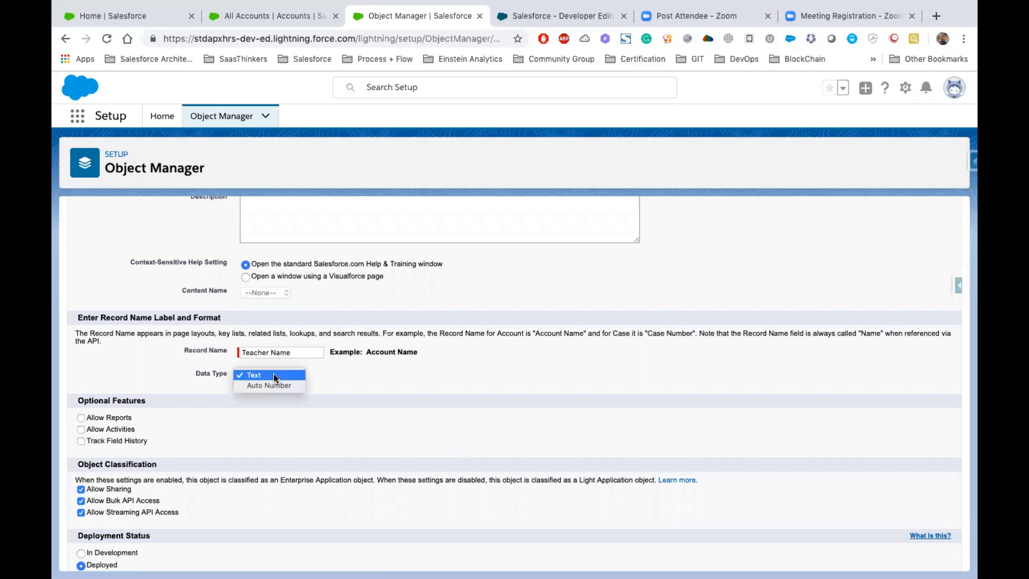
{"action": "left_click", "coordinate": [274, 385]}
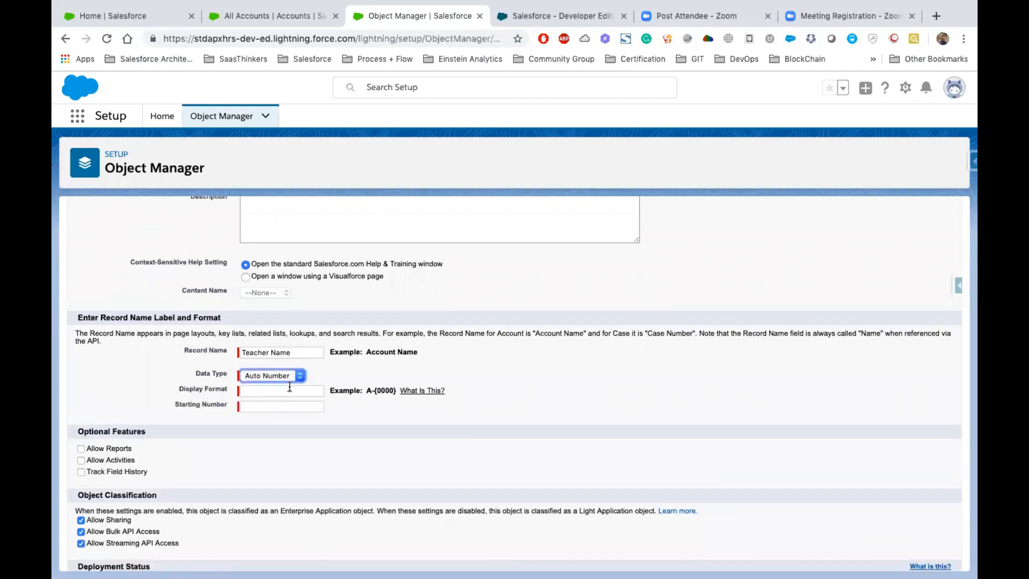
- Open the explanation of the auto-number display format and review its substitution variables and examples
{"action": "left_click", "coordinate": [277, 394]}
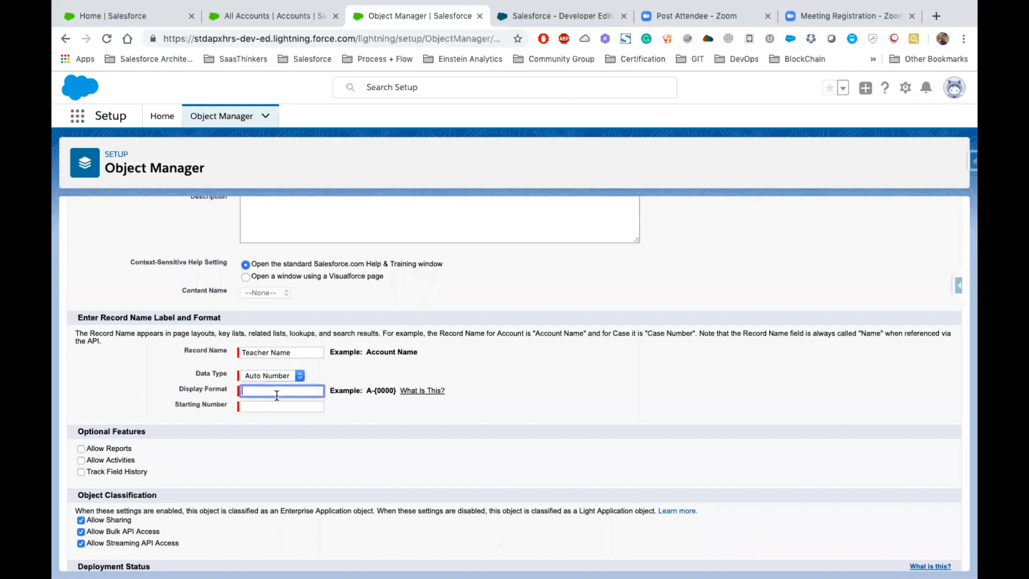
{"action": "scroll", "coordinate": [332, 375], "scroll_direction": "down", "scroll_amount": 1}
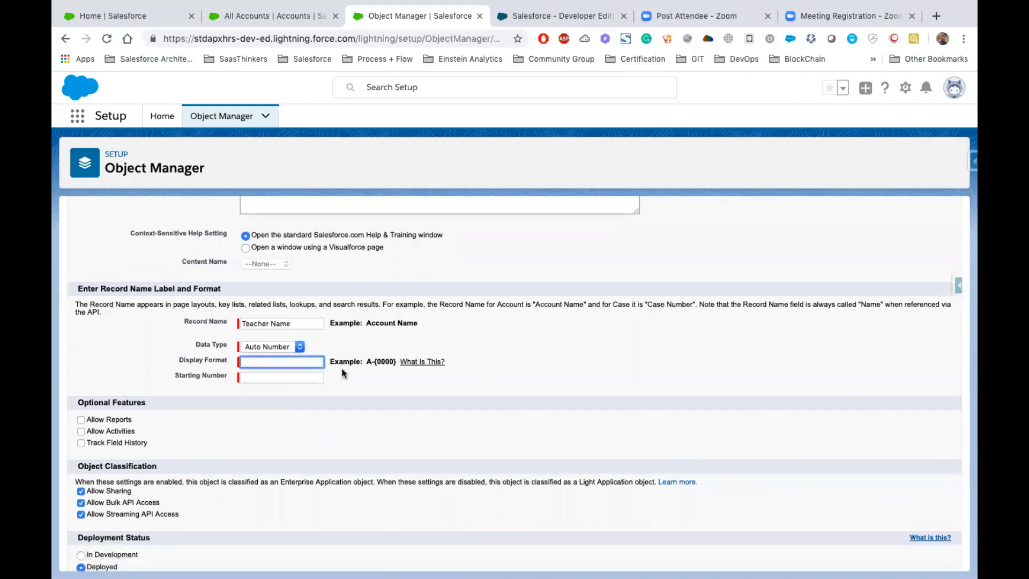
{"action": "left_click_drag", "start_coordinate": [366, 361], "coordinate": [394, 361]}
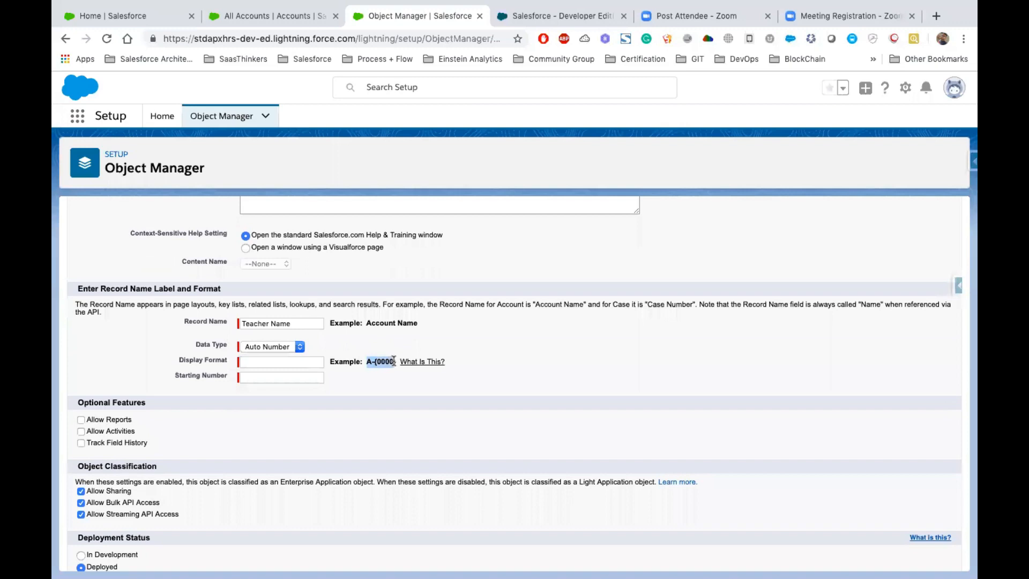
{"action": "left_click", "coordinate": [409, 362]}
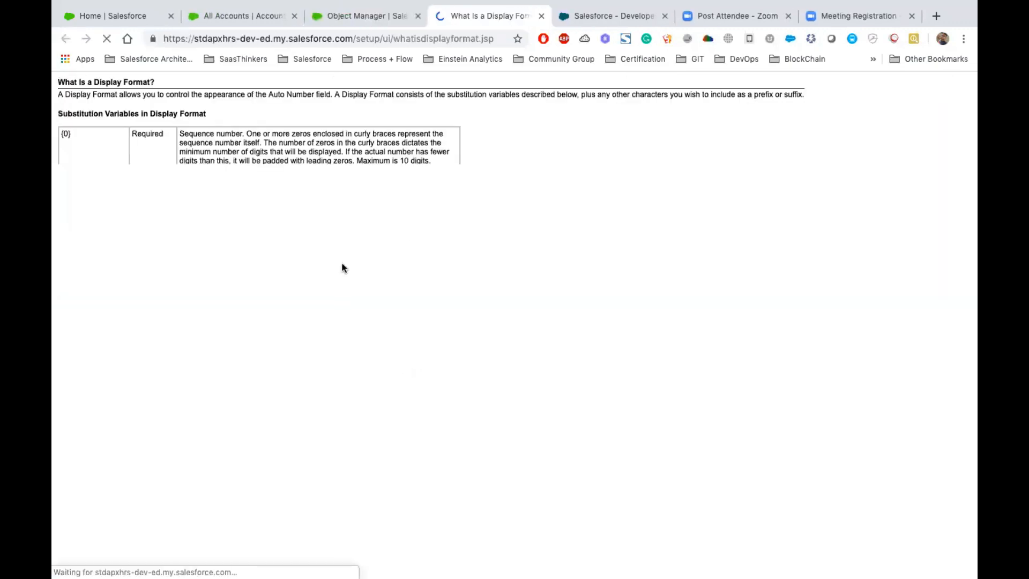
{"action": "left_click_drag", "start_coordinate": [56, 88], "coordinate": [449, 438]}
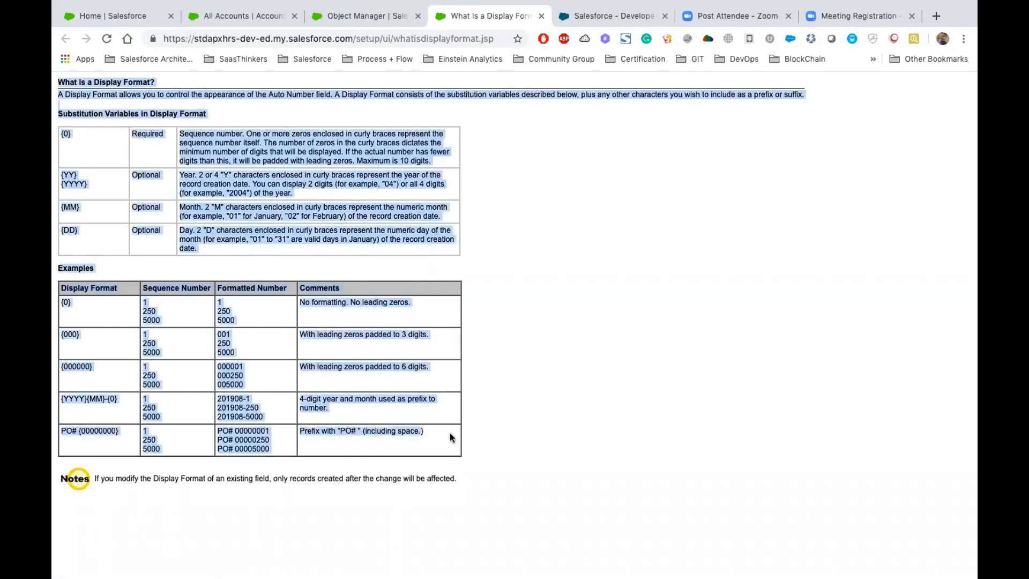
- Return to the Teacher object definition and enable launching the New Custom Tab Wizard after saving the object
{"action": "left_click", "coordinate": [371, 92]}
{"action": "left_click", "coordinate": [343, 24]}
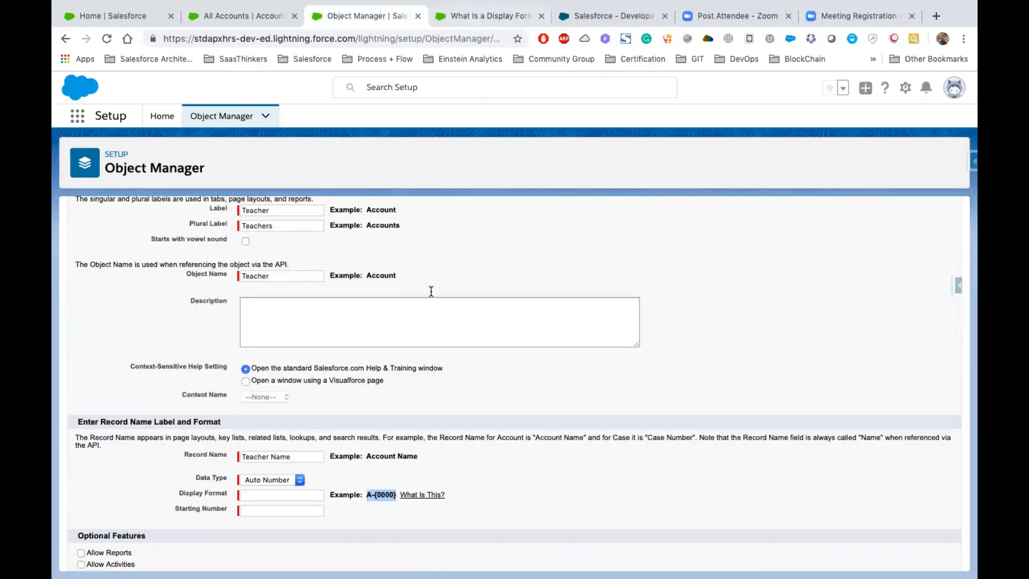
{"action": "scroll", "coordinate": [430, 300], "scroll_direction": "down", "scroll_amount": 5}
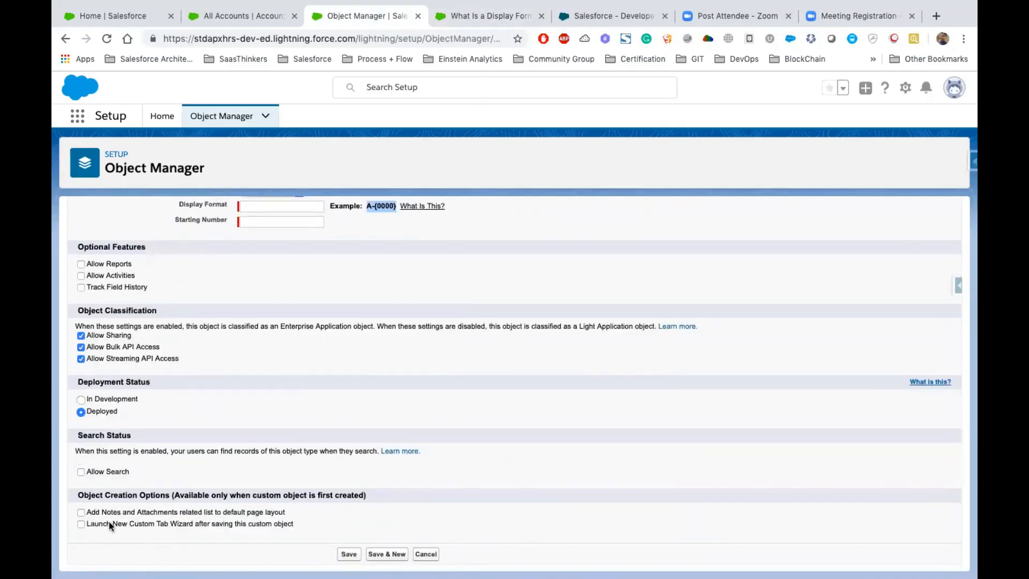
{"action": "left_click_drag", "start_coordinate": [78, 494], "coordinate": [395, 486]}
{"action": "left_click_drag", "start_coordinate": [88, 522], "coordinate": [195, 529]}
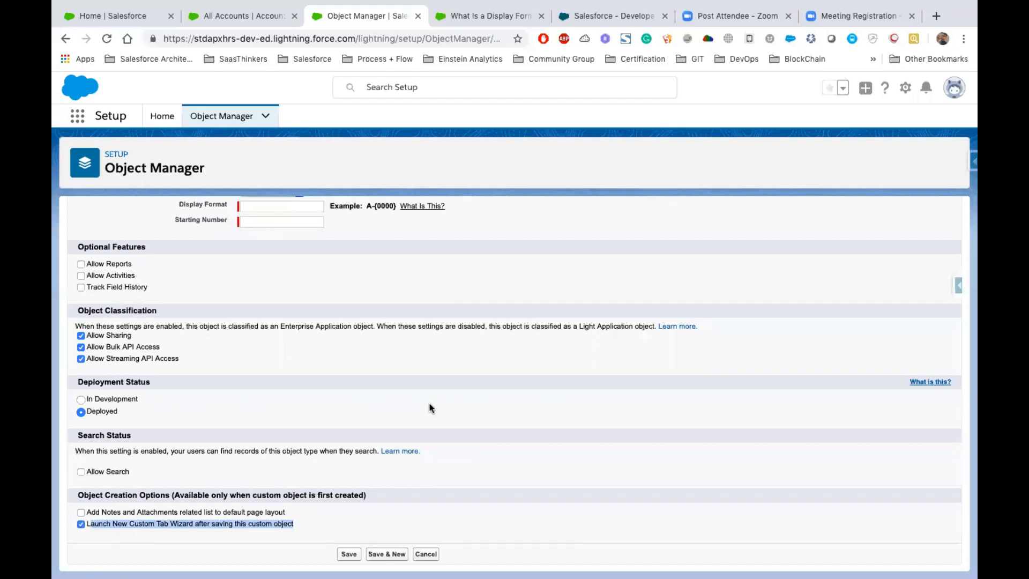
- Set the data type of the Teacher Name record name to Text
{"action": "scroll", "coordinate": [375, 363], "scroll_direction": "up", "scroll_amount": 8}
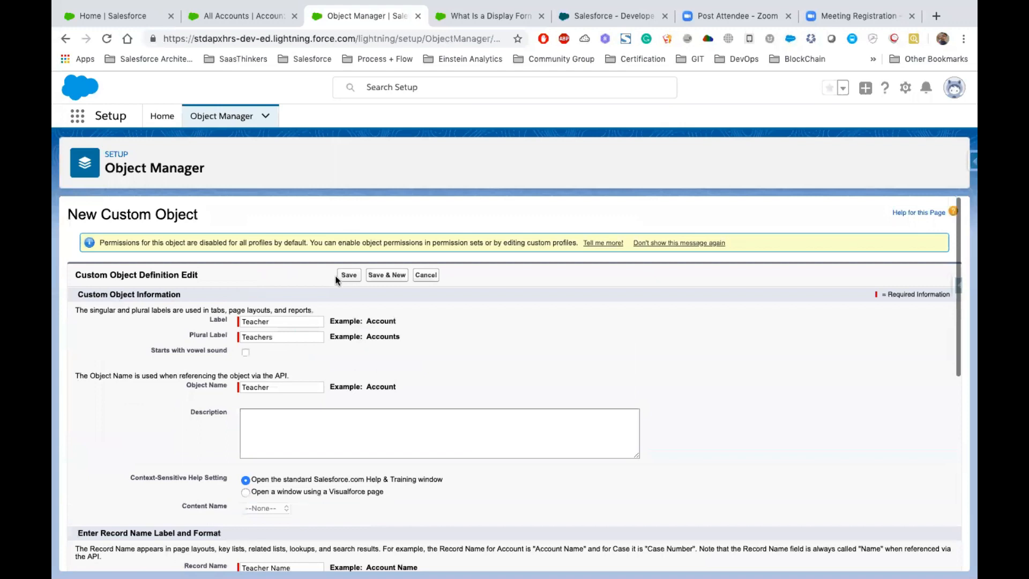
{"action": "scroll", "coordinate": [396, 316], "scroll_direction": "down", "scroll_amount": 4}
{"action": "left_click", "coordinate": [271, 401]}
{"action": "left_click", "coordinate": [259, 390]}
- Turn off launching the New Custom Tab Wizard after saving, and save the Teacher custom object
{"action": "scroll", "coordinate": [455, 364], "scroll_direction": "down", "scroll_amount": 5}
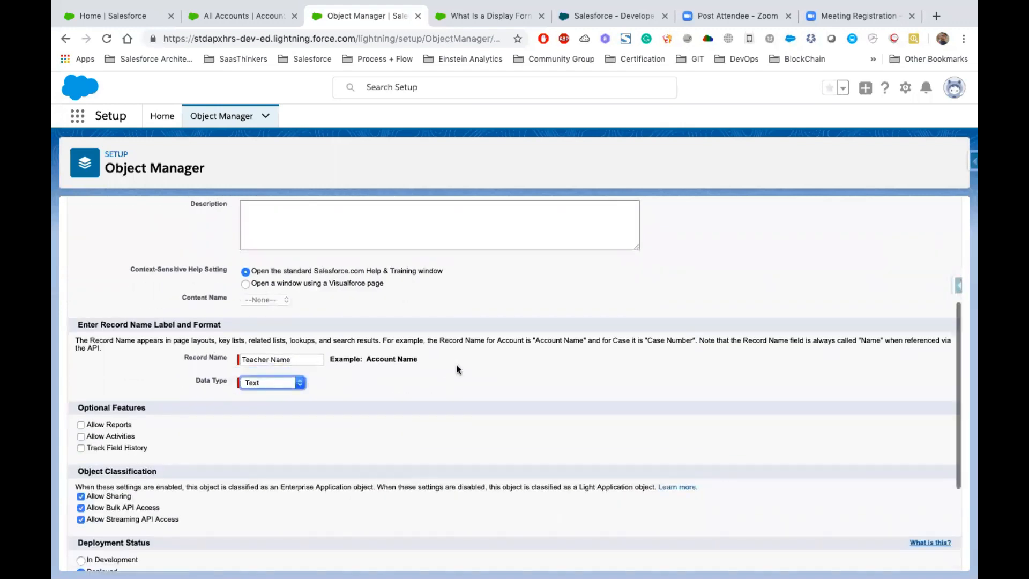
{"action": "left_click", "coordinate": [157, 523]}
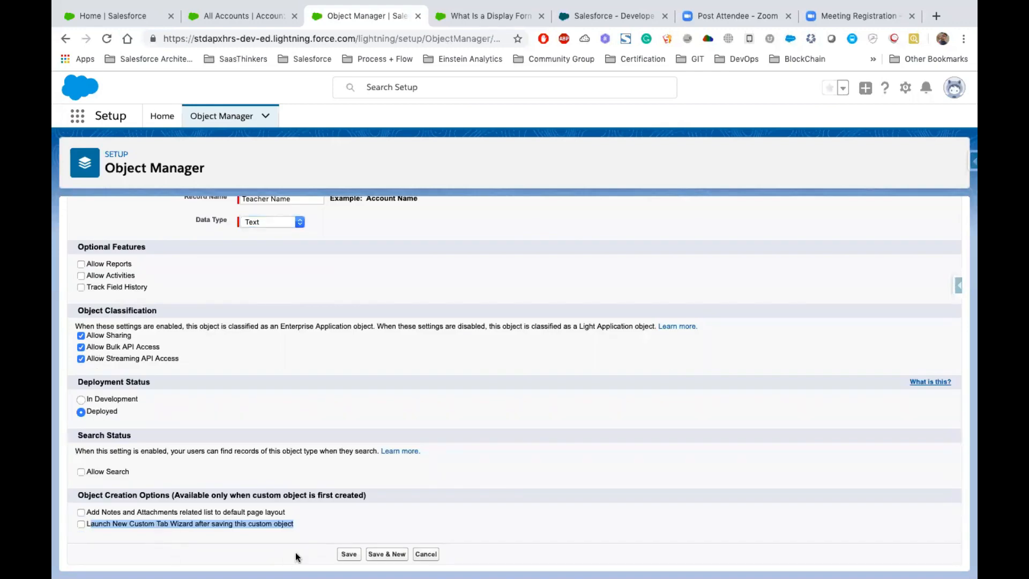
{"action": "left_click", "coordinate": [342, 557]}
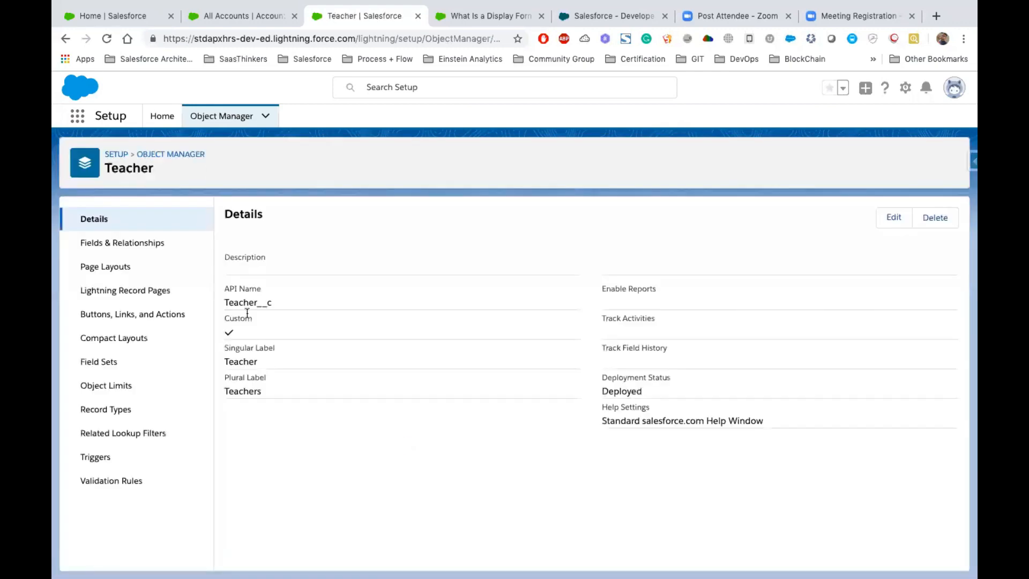
- Start a new custom object tab from the Tabs setup page and choose Teacher as its object
{"action": "left_click", "coordinate": [162, 119]}
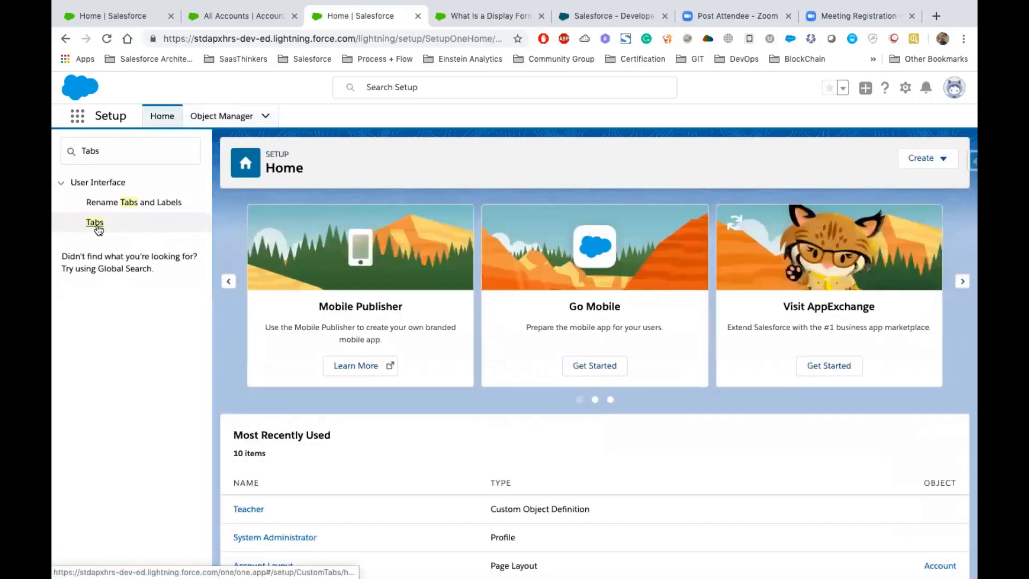
{"action": "left_click", "coordinate": [97, 227]}
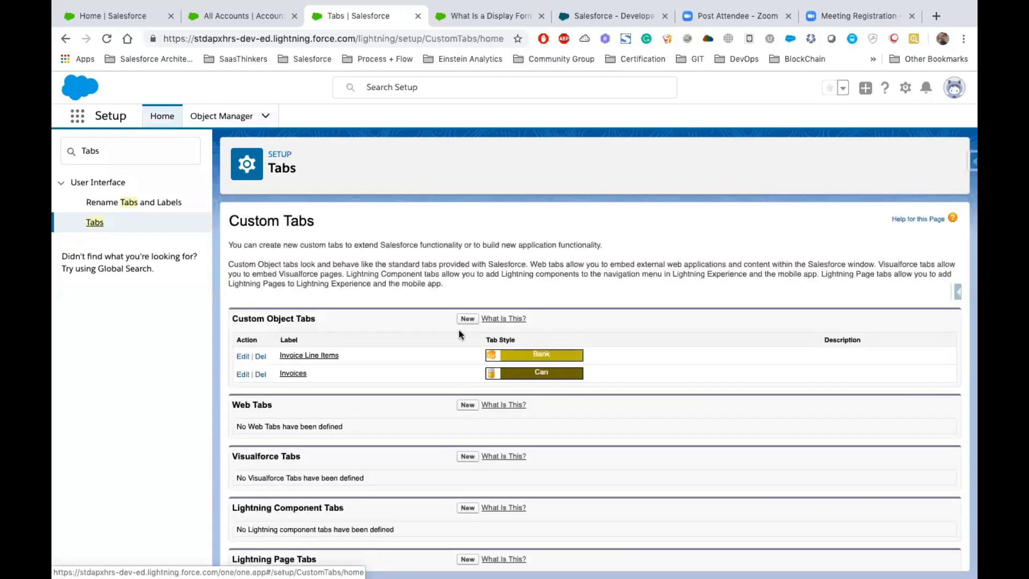
{"action": "left_click", "coordinate": [469, 321]}
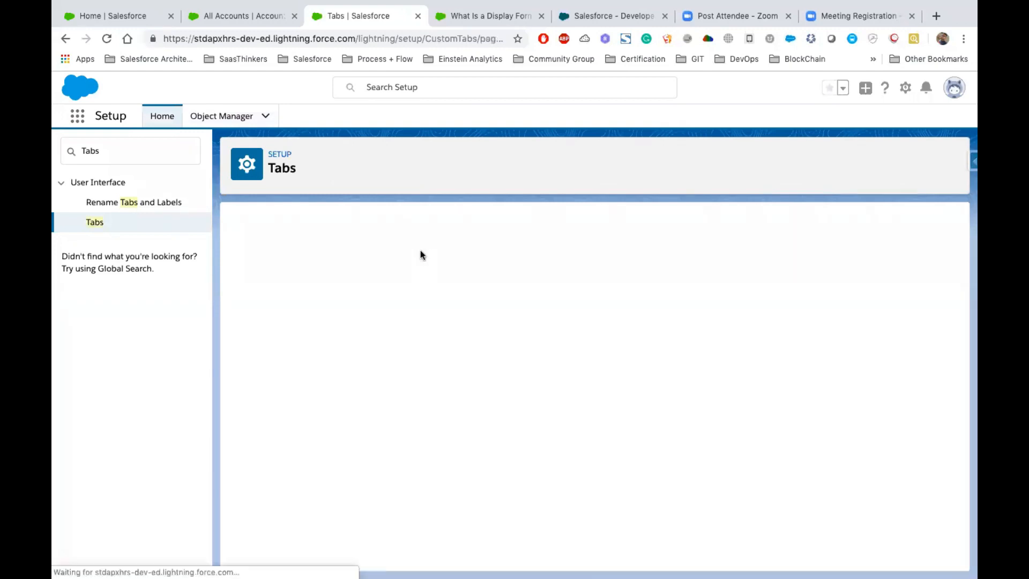
{"action": "left_click", "coordinate": [397, 323]}
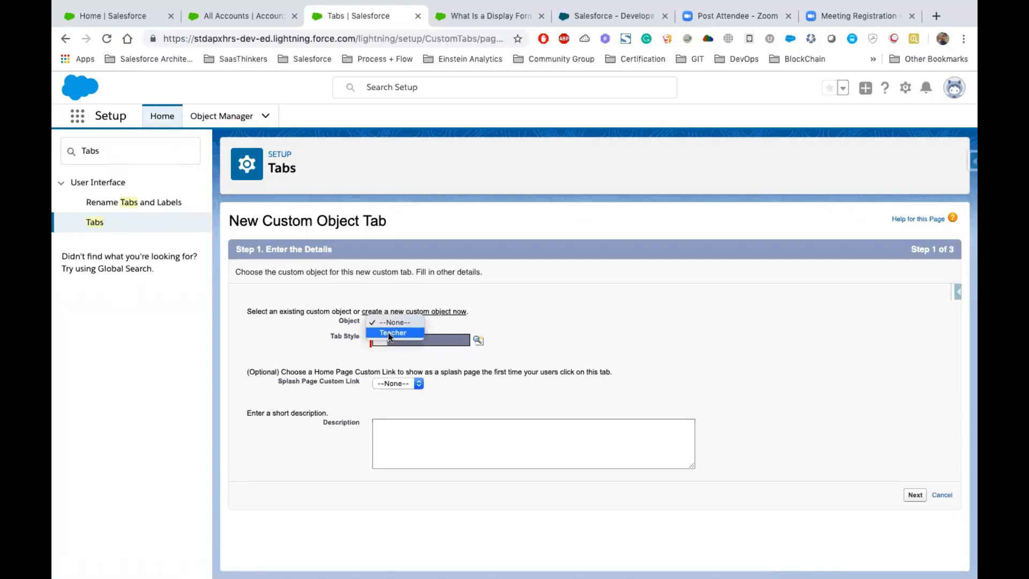
{"action": "left_click", "coordinate": [388, 332]}
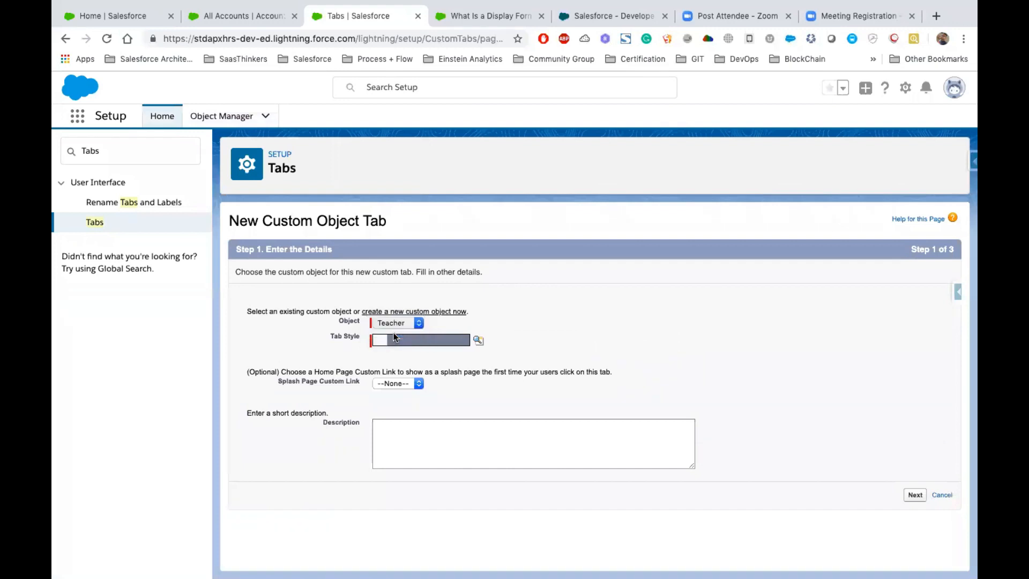
- Give the Teacher tab the Airplane style and continue to the profile settings with the description left blank
{"action": "left_click", "coordinate": [476, 342]}
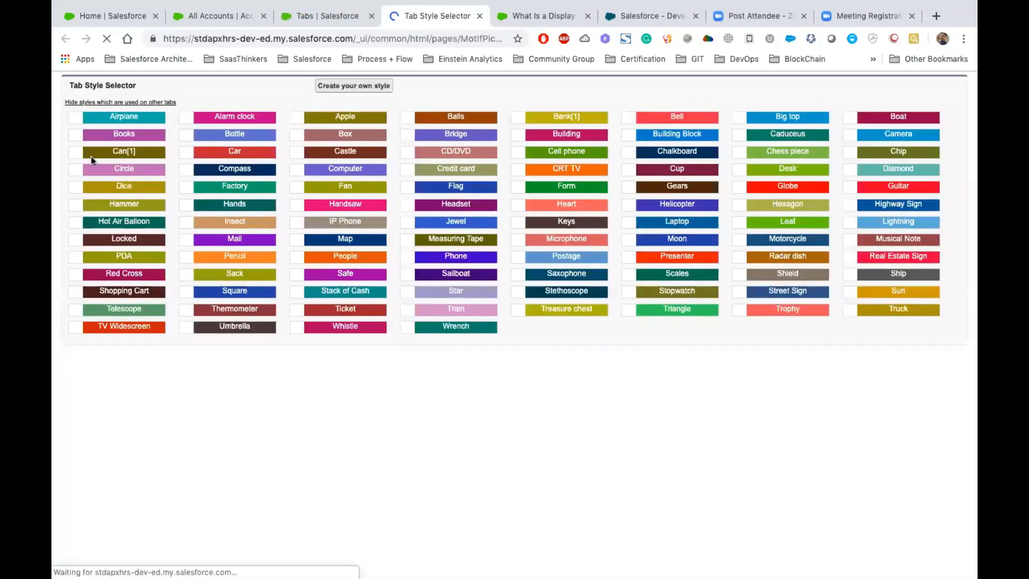
{"action": "left_click", "coordinate": [73, 118]}
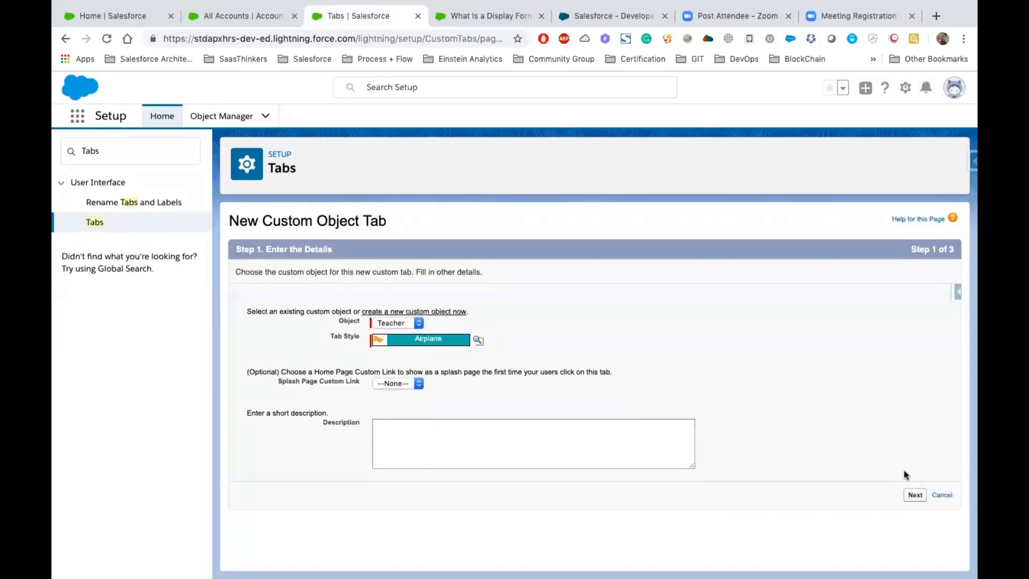
{"action": "left_click", "coordinate": [460, 444]}
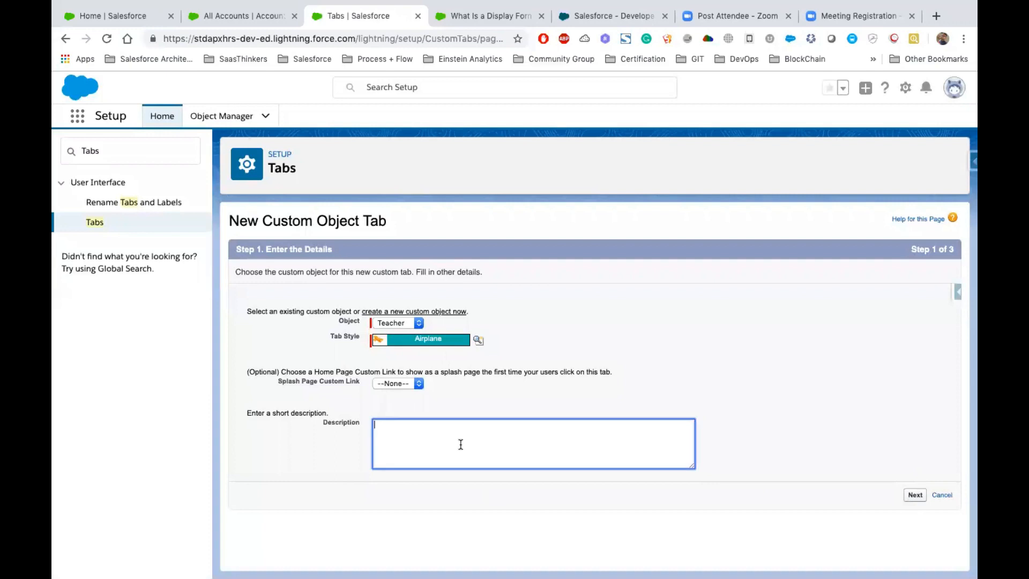
{"action": "left_click", "coordinate": [917, 494]}
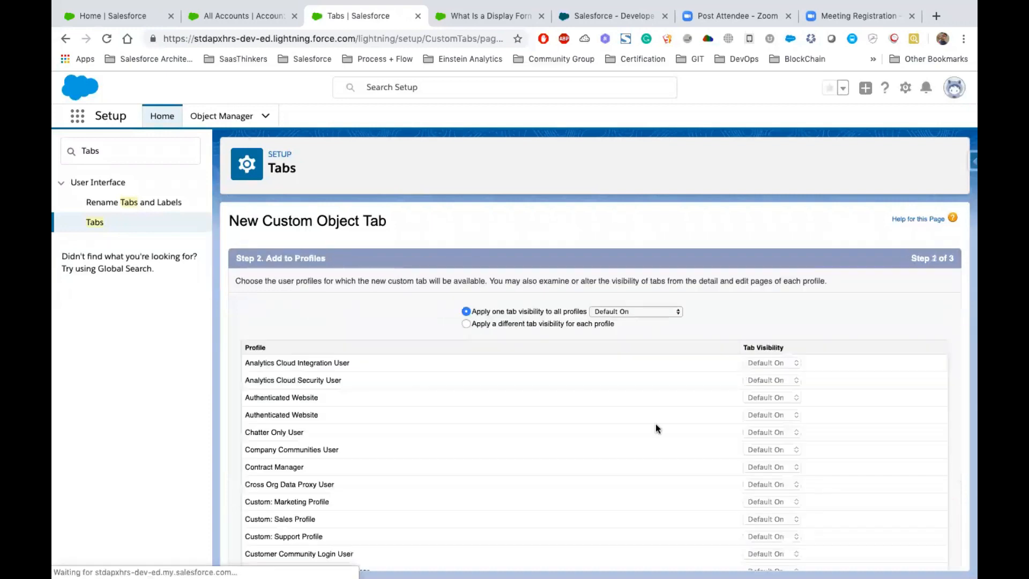
- Examine the list of user profiles and their visibility settings for the new tab
{"action": "scroll", "coordinate": [711, 438], "scroll_direction": "down", "scroll_amount": 3}
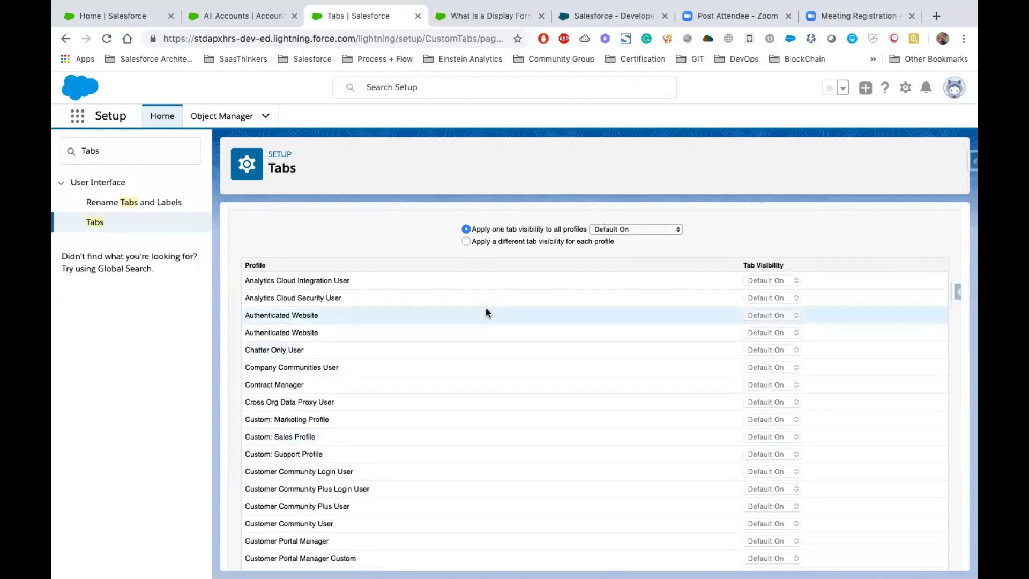
{"action": "scroll", "coordinate": [486, 307], "scroll_direction": "up", "scroll_amount": 3}
{"action": "left_click_drag", "start_coordinate": [231, 220], "coordinate": [278, 258]}
{"action": "left_click", "coordinate": [277, 257]}
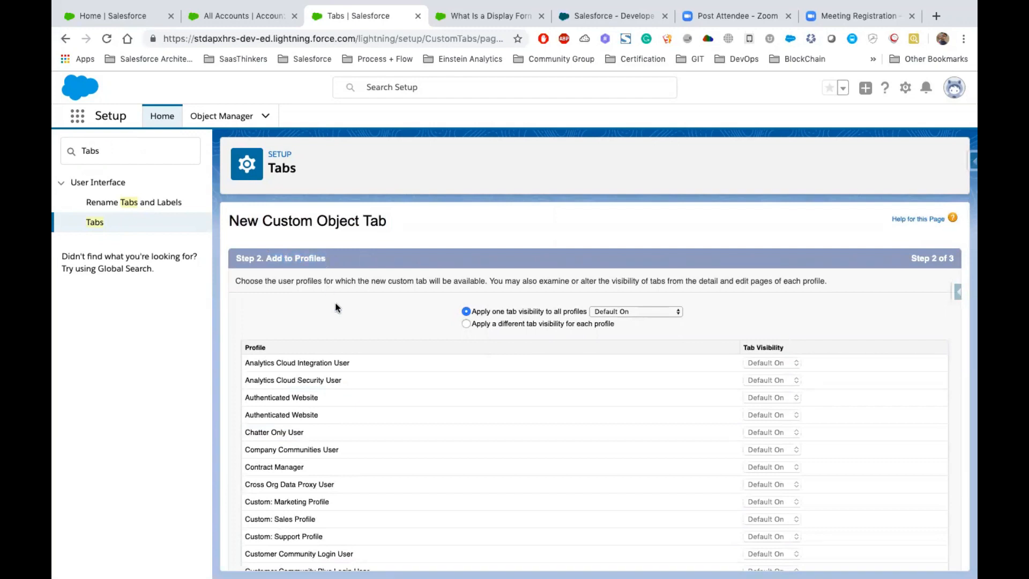
{"action": "scroll", "coordinate": [336, 307], "scroll_direction": "down", "scroll_amount": 3}
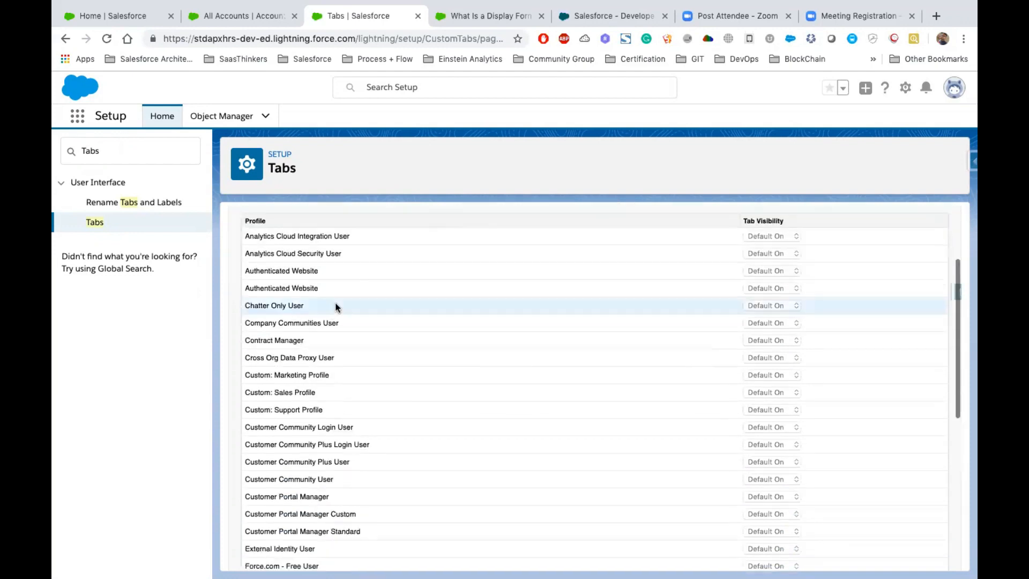
{"action": "scroll", "coordinate": [336, 307], "scroll_direction": "down", "scroll_amount": 3}
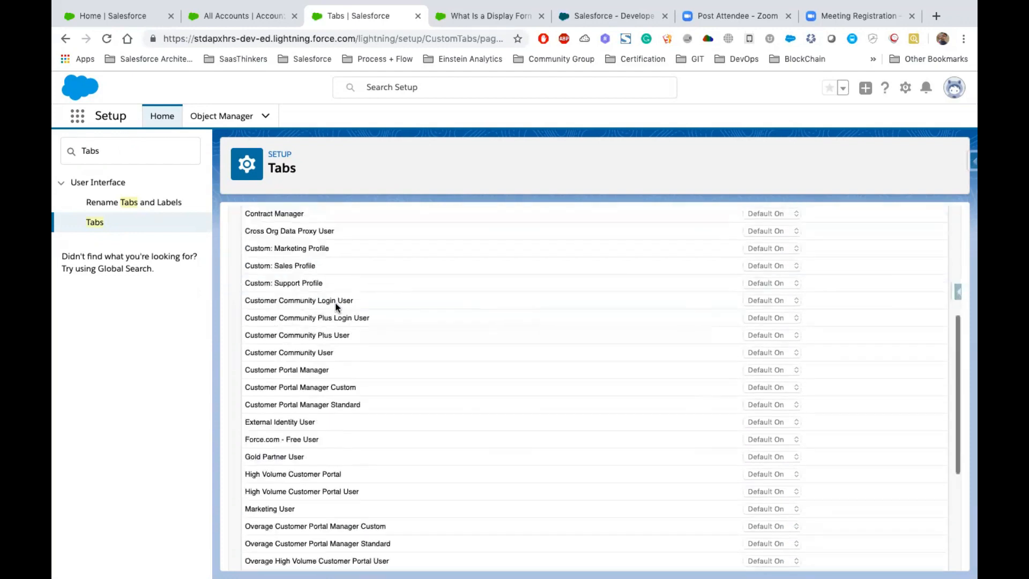
{"action": "scroll", "coordinate": [336, 307], "scroll_direction": "up", "scroll_amount": 6}
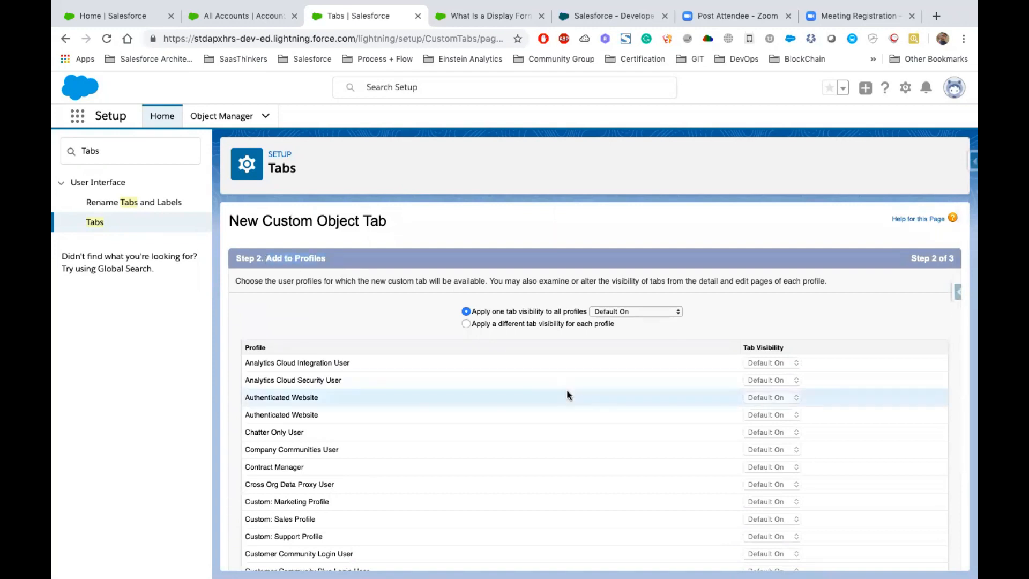
{"action": "scroll", "coordinate": [567, 395], "scroll_direction": "down", "scroll_amount": 6}
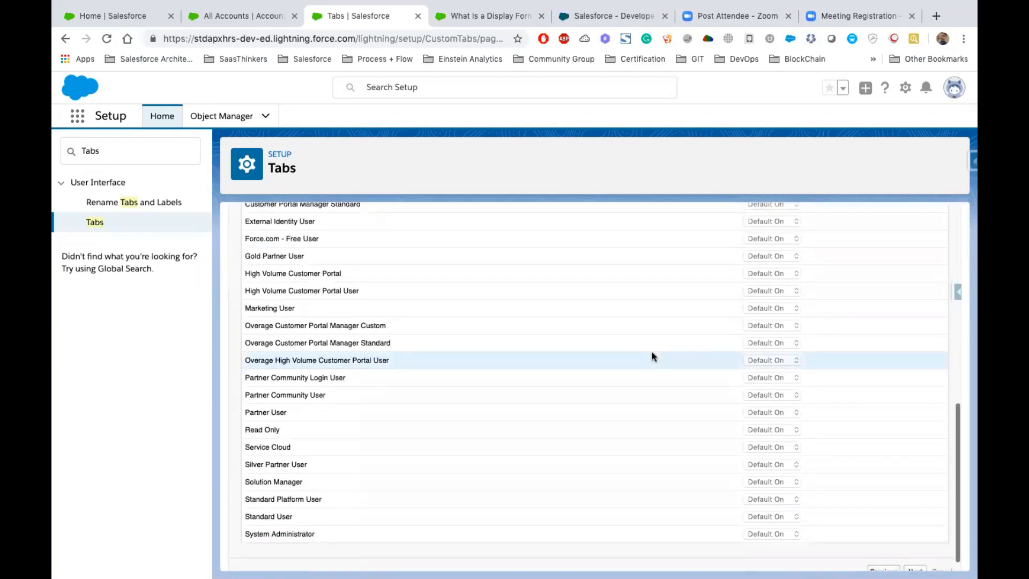
{"action": "scroll", "coordinate": [652, 356], "scroll_direction": "up", "scroll_amount": 8}
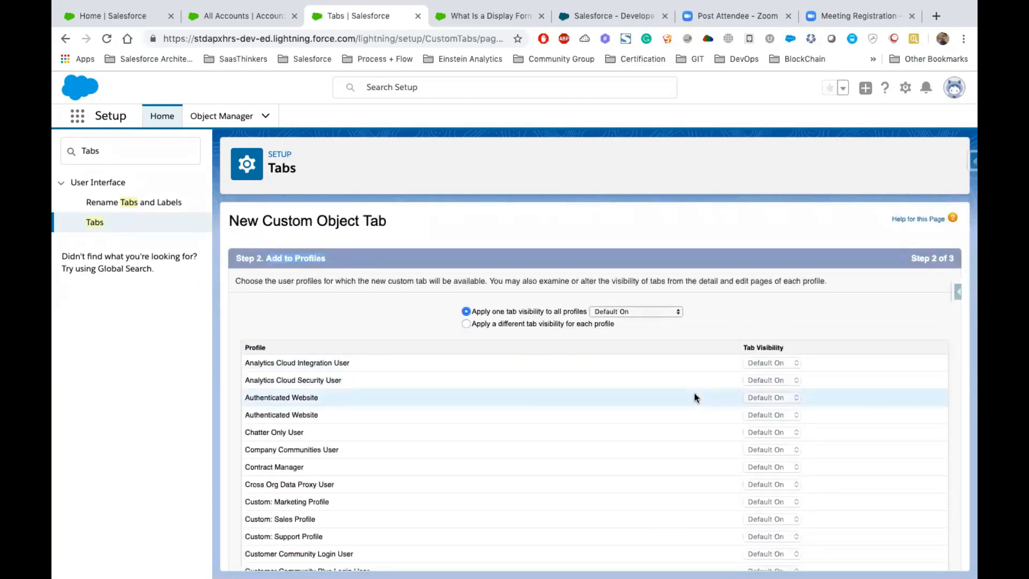
{"action": "scroll", "coordinate": [693, 393], "scroll_direction": "down", "scroll_amount": 1}
{"action": "scroll", "coordinate": [693, 393], "scroll_direction": "up", "scroll_amount": 1}
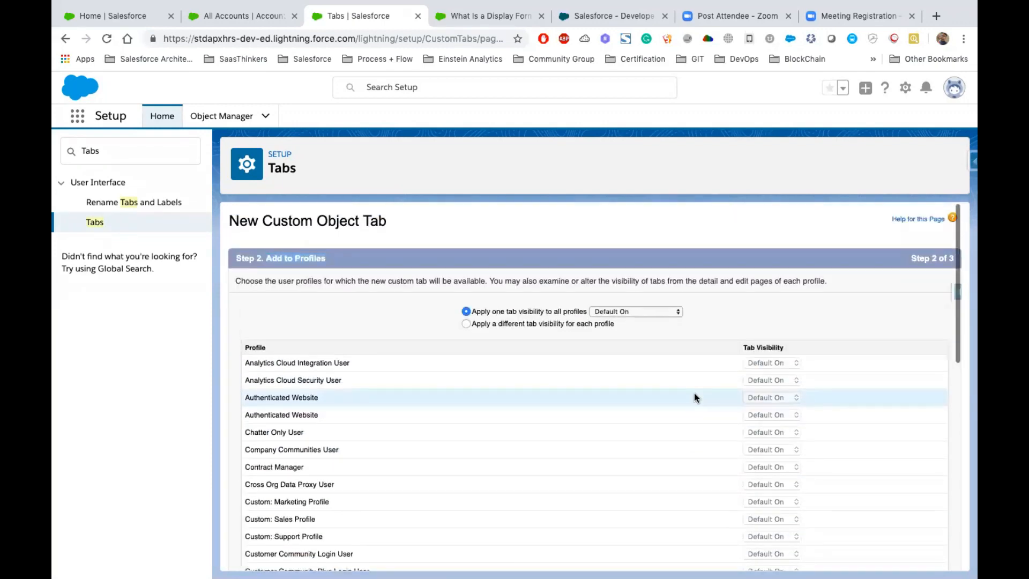
- Set the tab visibility to Default Off for all profiles and switch to a different visibility for each profile
{"action": "left_click", "coordinate": [629, 312]}
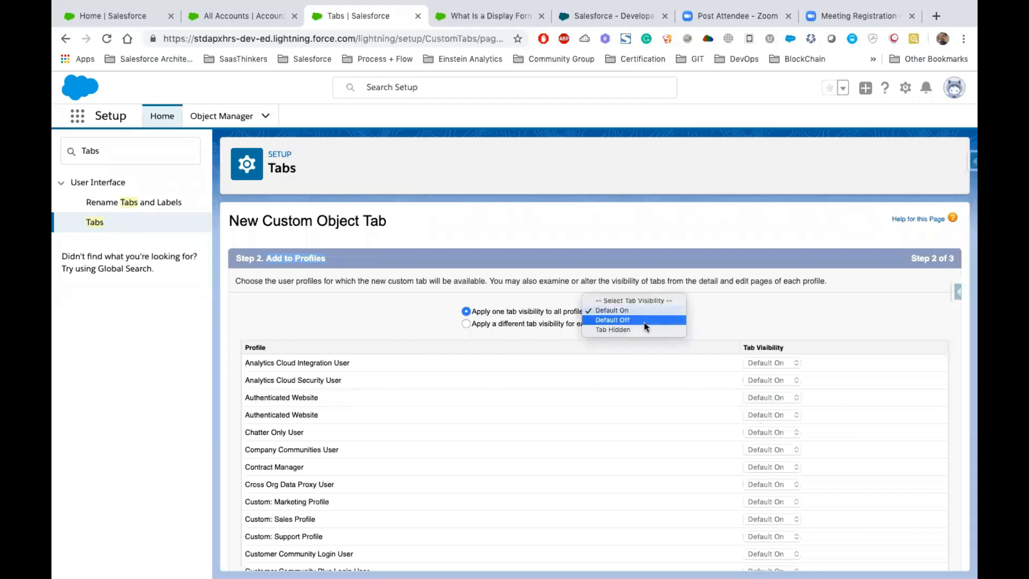
{"action": "left_click", "coordinate": [644, 320]}
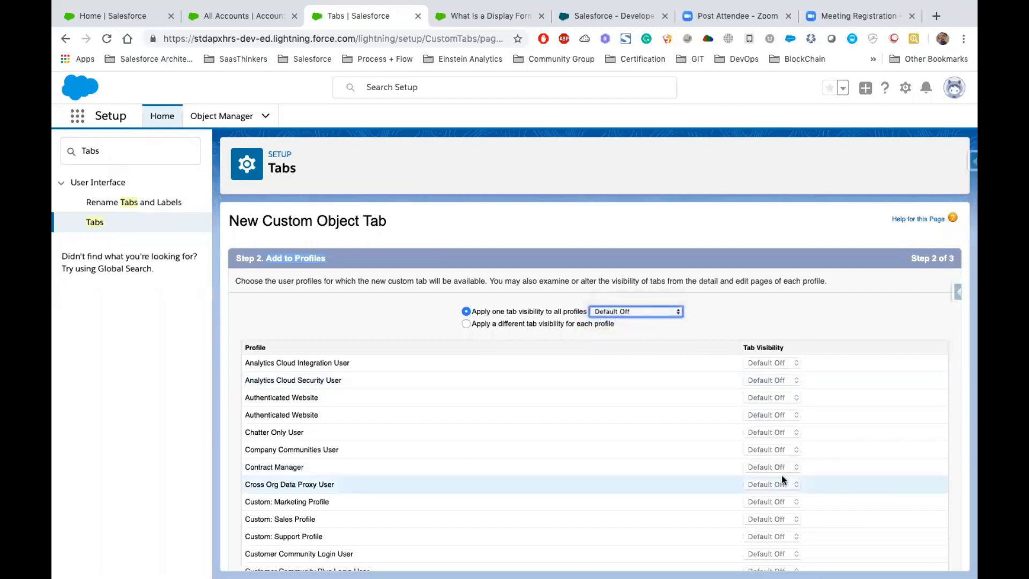
{"action": "left_click", "coordinate": [479, 323]}
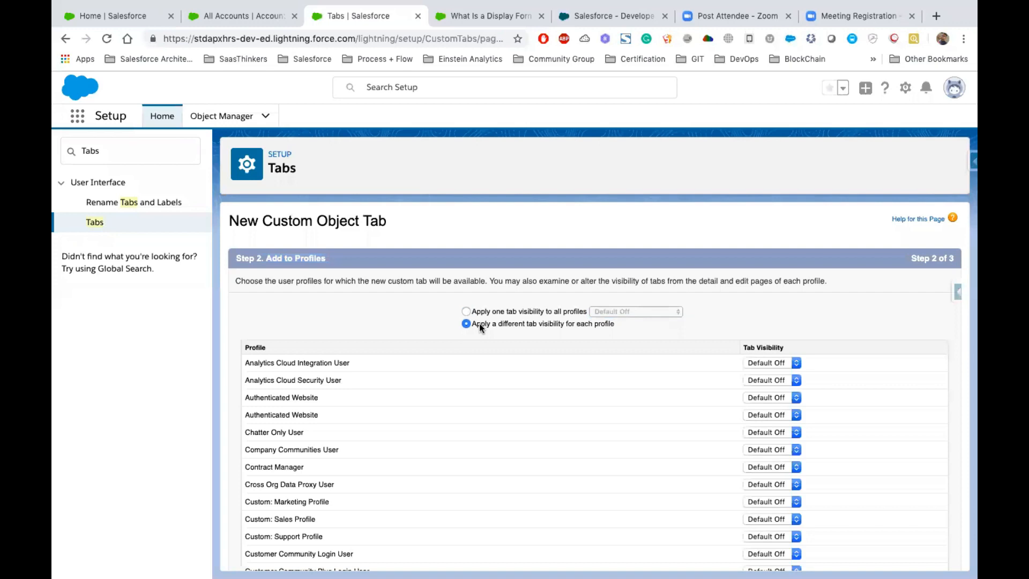
- Set the tab visibility of the System Administrator profile to Default On
{"action": "scroll", "coordinate": [667, 423], "scroll_direction": "down", "scroll_amount": 6}
{"action": "scroll", "coordinate": [667, 422], "scroll_direction": "down", "scroll_amount": 3}
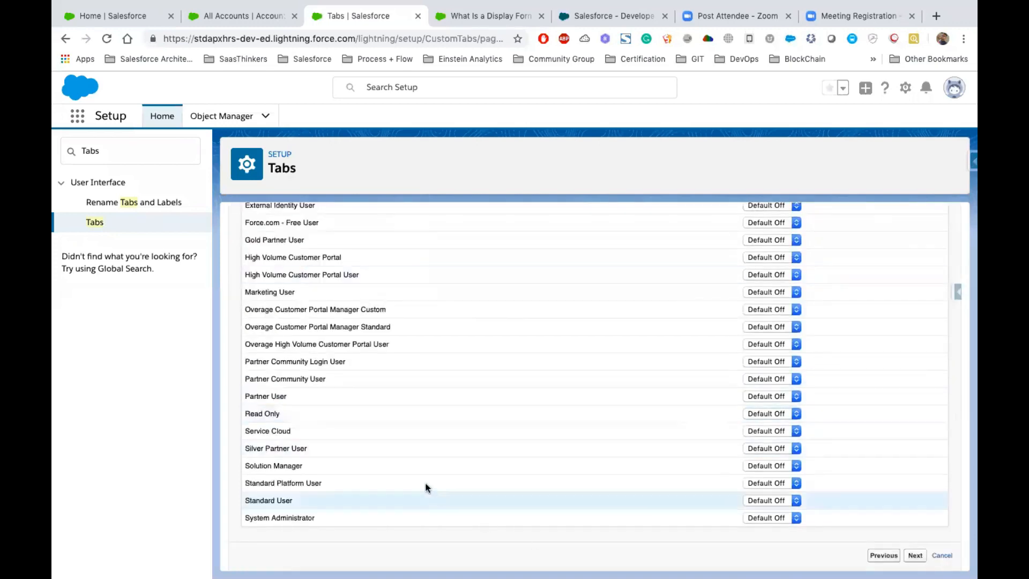
{"action": "left_click", "coordinate": [771, 514]}
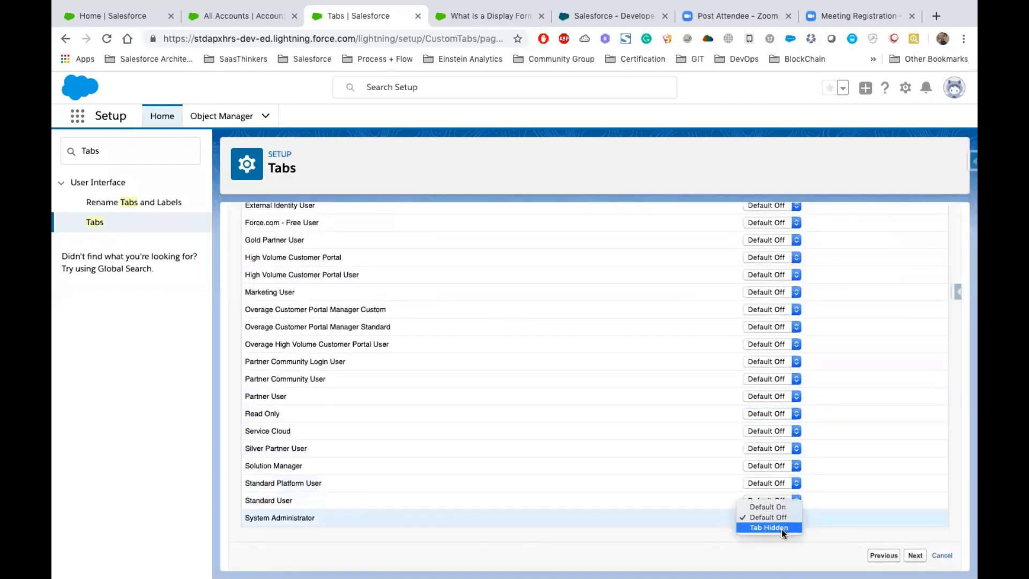
{"action": "left_click", "coordinate": [760, 504]}
{"action": "left_click", "coordinate": [679, 527]}
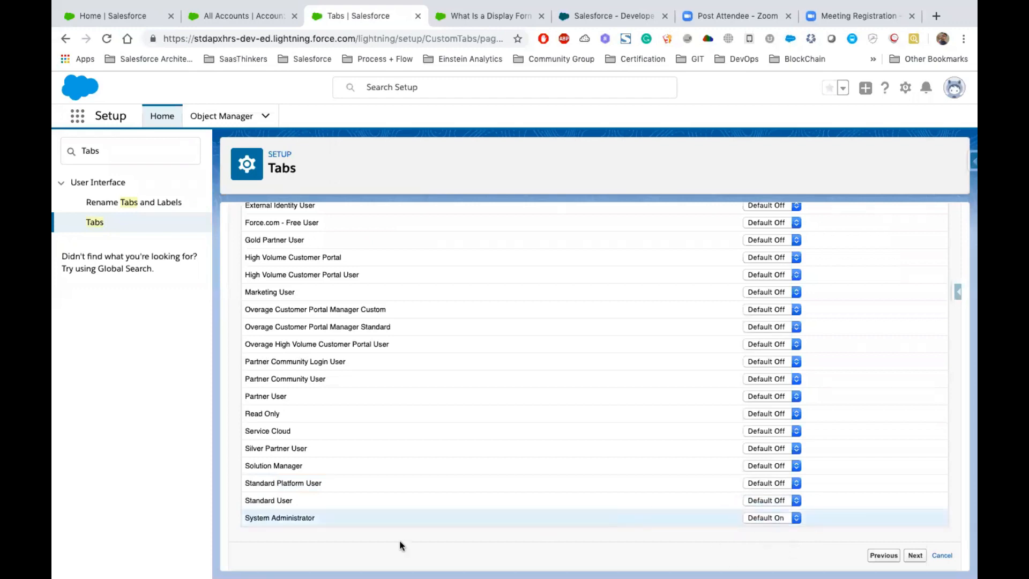
- Review the tab visibility assigned to the individual profiles, from System Administrator to Analytics Cloud Integration User
{"action": "left_click_drag", "start_coordinate": [315, 518], "coordinate": [240, 517]}
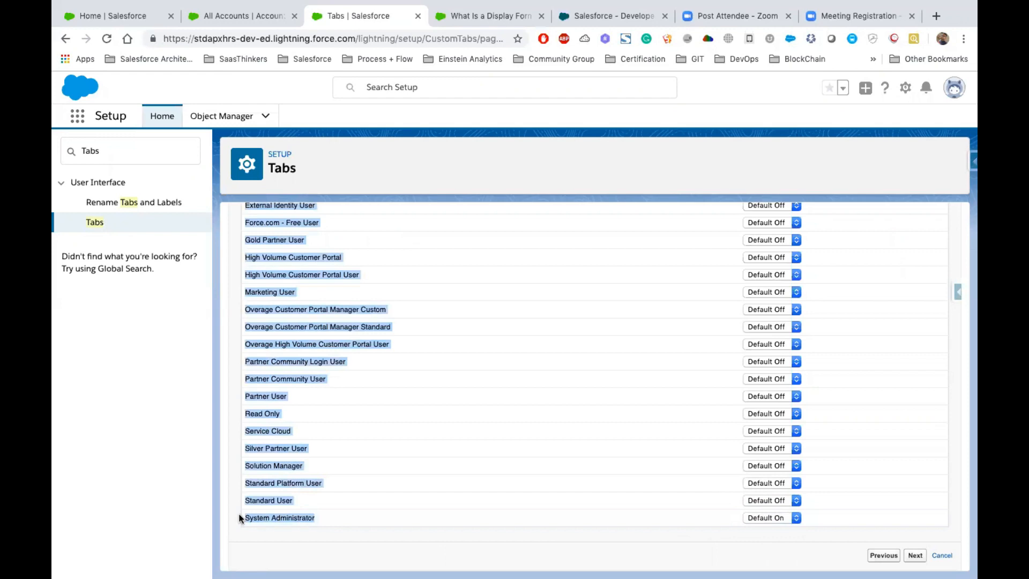
{"action": "double_click", "coordinate": [280, 519]}
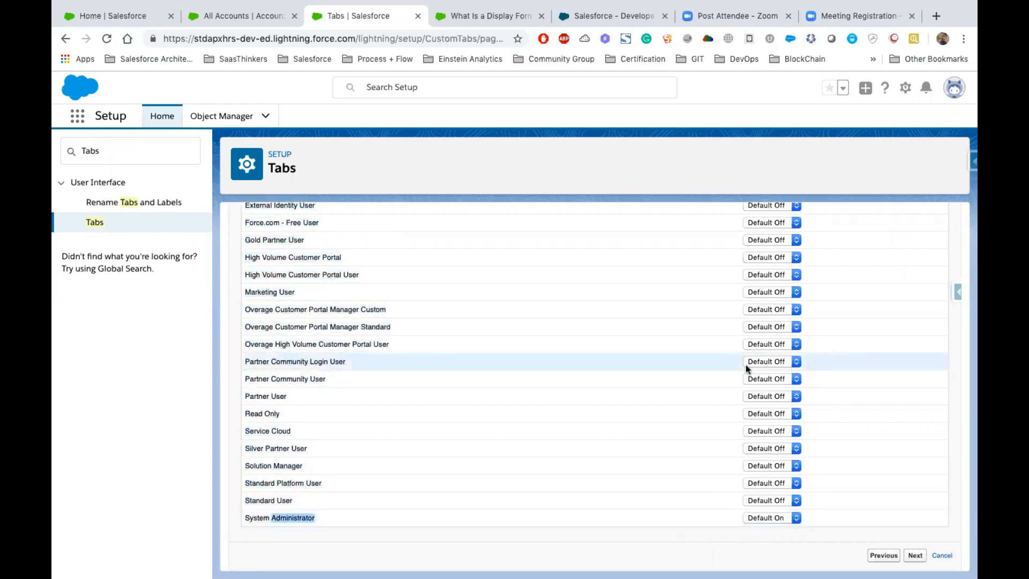
{"action": "scroll", "coordinate": [690, 374], "scroll_direction": "up", "scroll_amount": 3}
{"action": "scroll", "coordinate": [690, 374], "scroll_direction": "up", "scroll_amount": 5}
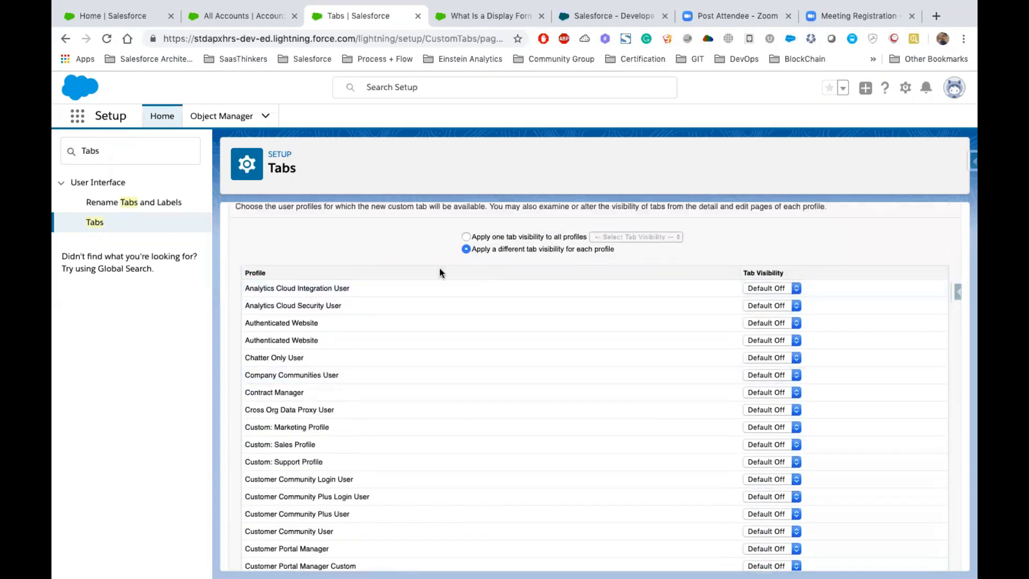
{"action": "left_click_drag", "start_coordinate": [351, 288], "coordinate": [250, 292]}
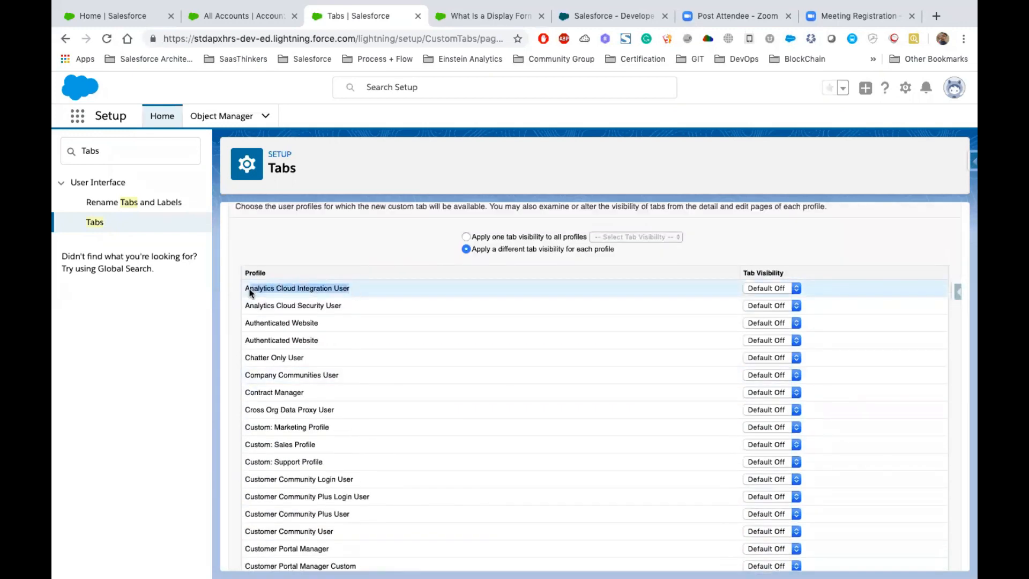
{"action": "scroll", "coordinate": [526, 422], "scroll_direction": "down", "scroll_amount": 10}
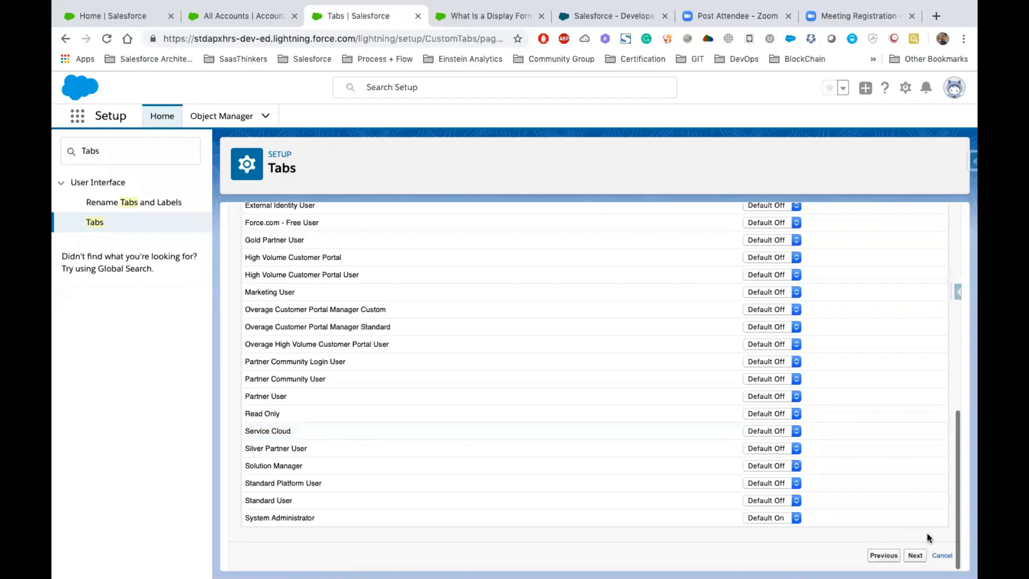
- Include the new Teachers tab only in the Salesforce Apexhours For Students app and save the tab
{"action": "left_click", "coordinate": [915, 555]}
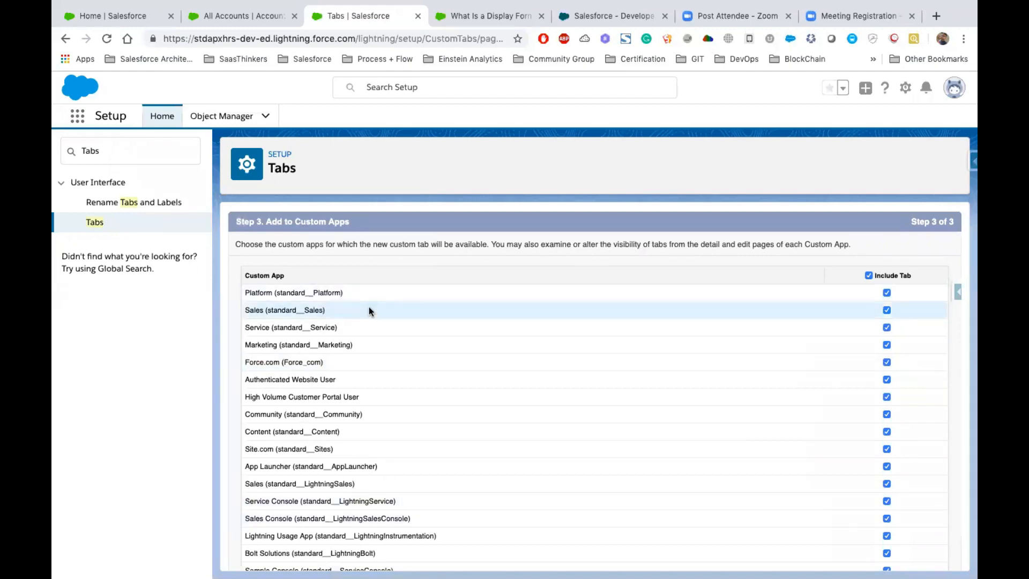
{"action": "left_click", "coordinate": [868, 275]}
{"action": "scroll", "coordinate": [815, 388], "scroll_direction": "down", "scroll_amount": 3}
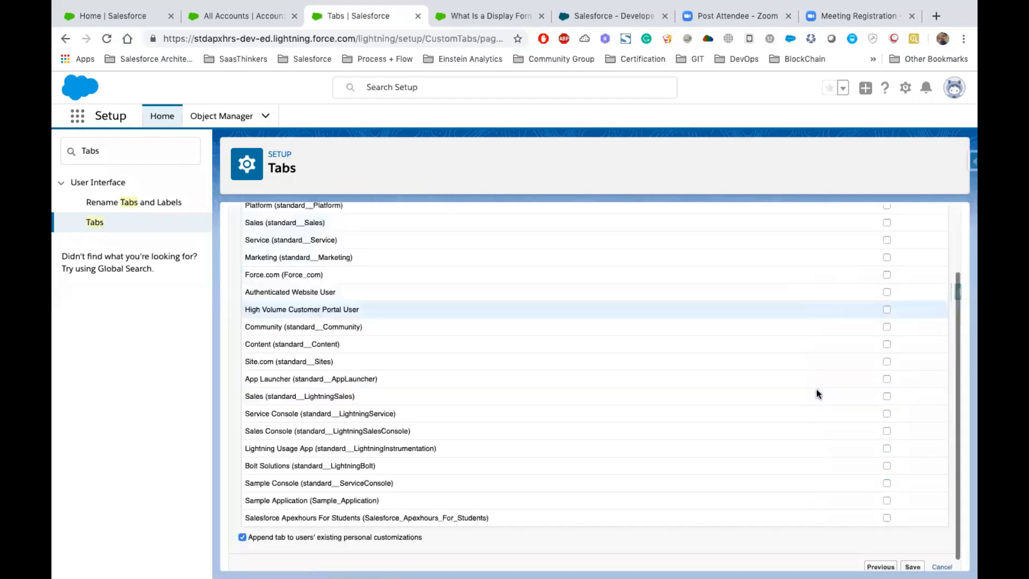
{"action": "scroll", "coordinate": [818, 339], "scroll_direction": "up", "scroll_amount": 3}
{"action": "scroll", "coordinate": [808, 353], "scroll_direction": "down", "scroll_amount": 3}
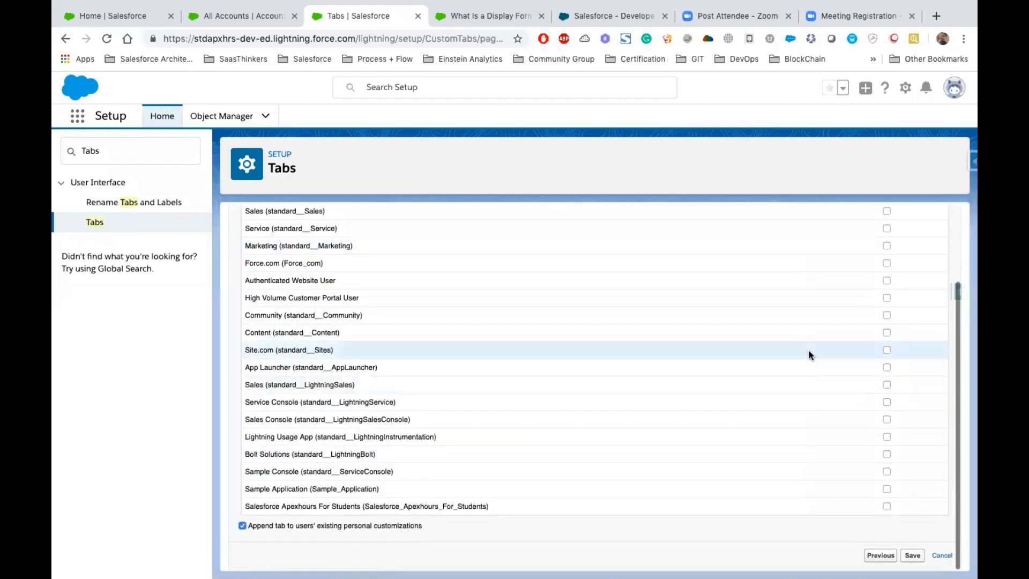
{"action": "left_click", "coordinate": [887, 506]}
{"action": "left_click", "coordinate": [914, 557]}
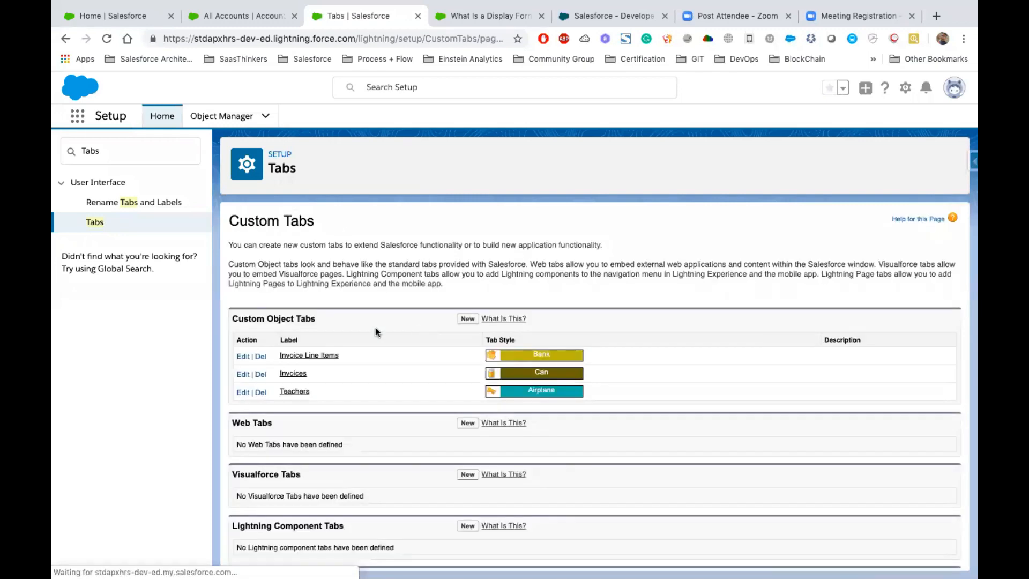
- Reload the Salesforce Apexhours app page and open its Teachers tab
{"action": "left_click_drag", "start_coordinate": [318, 388], "coordinate": [279, 357]}
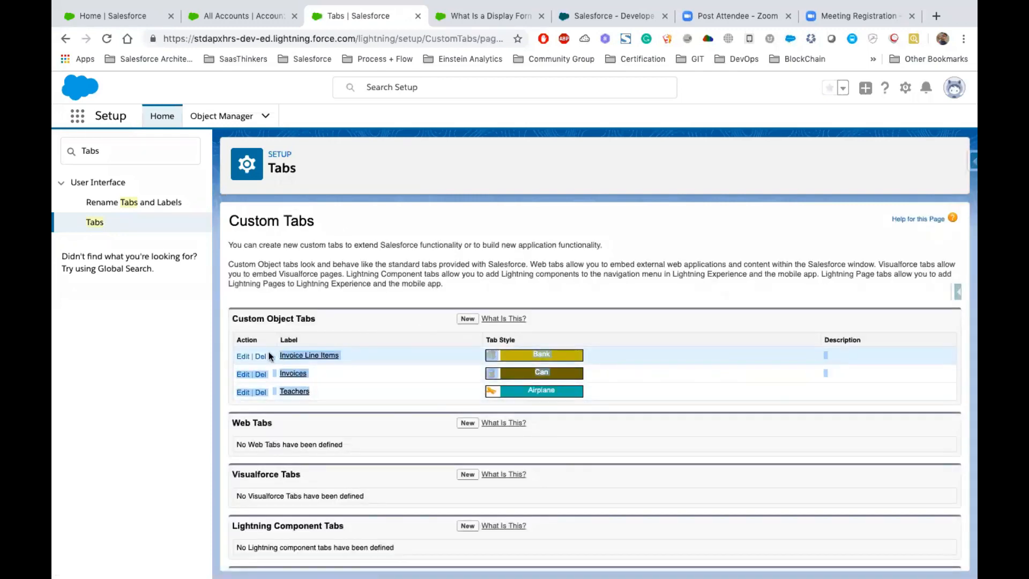
{"action": "left_click", "coordinate": [237, 21]}
{"action": "left_click", "coordinate": [109, 40]}
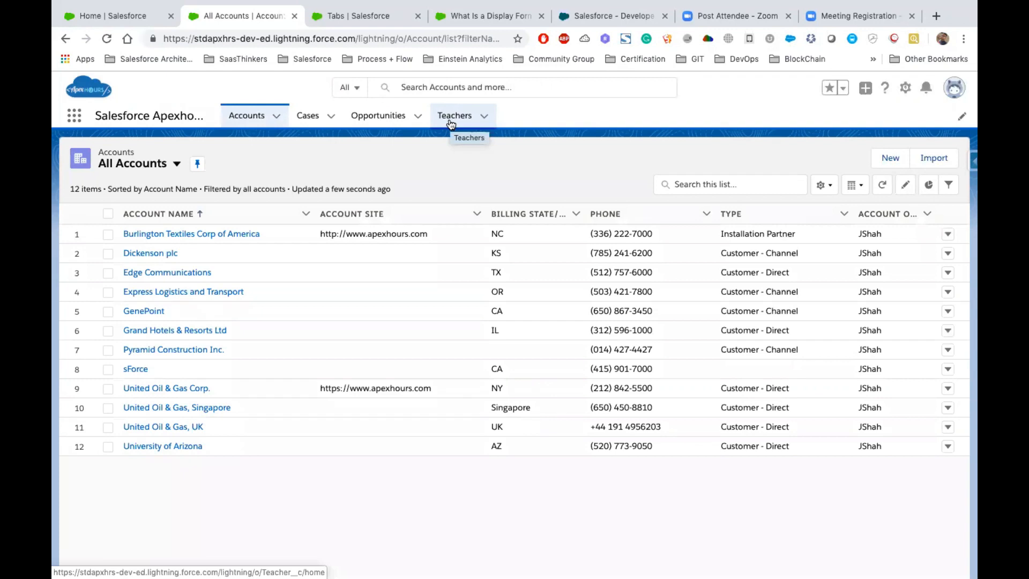
{"action": "left_click", "coordinate": [451, 119]}
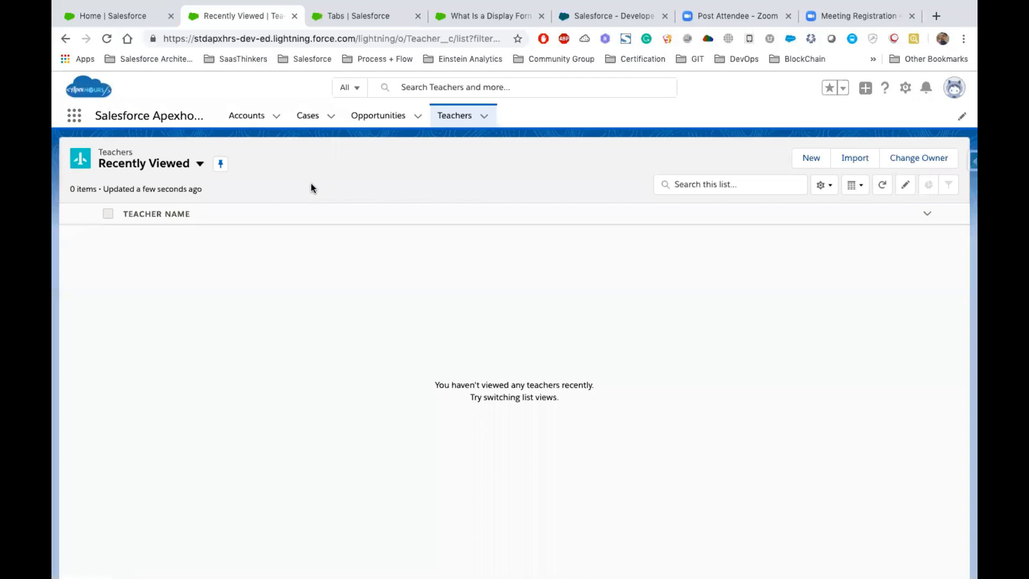
- Start a new web tab in the custom tabs setup with the full page width layout
{"action": "left_click", "coordinate": [340, 17]}
{"action": "scroll", "coordinate": [445, 378], "scroll_direction": "down", "scroll_amount": 1}
{"action": "left_click", "coordinate": [468, 376]}
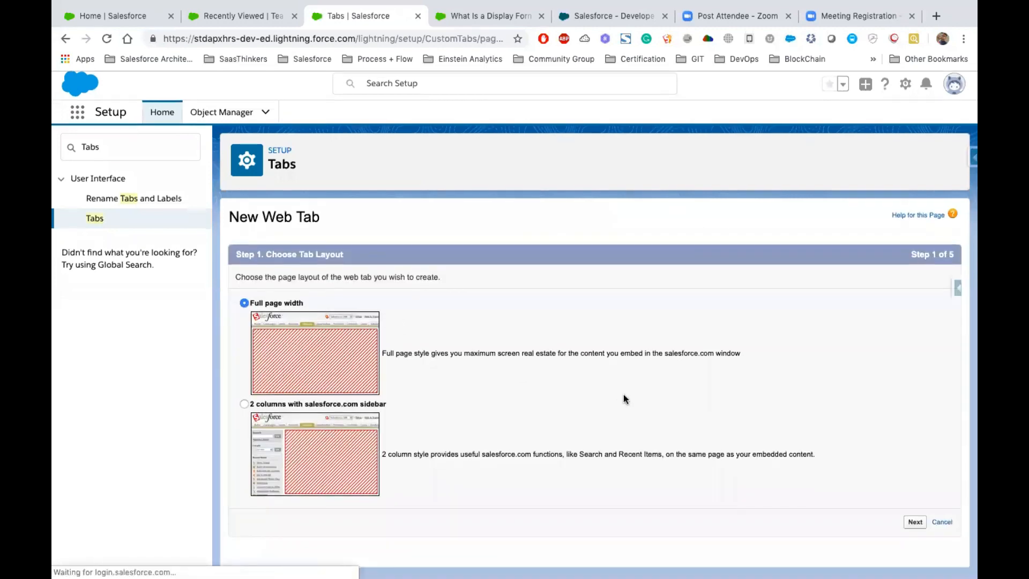
{"action": "left_click", "coordinate": [914, 525]}
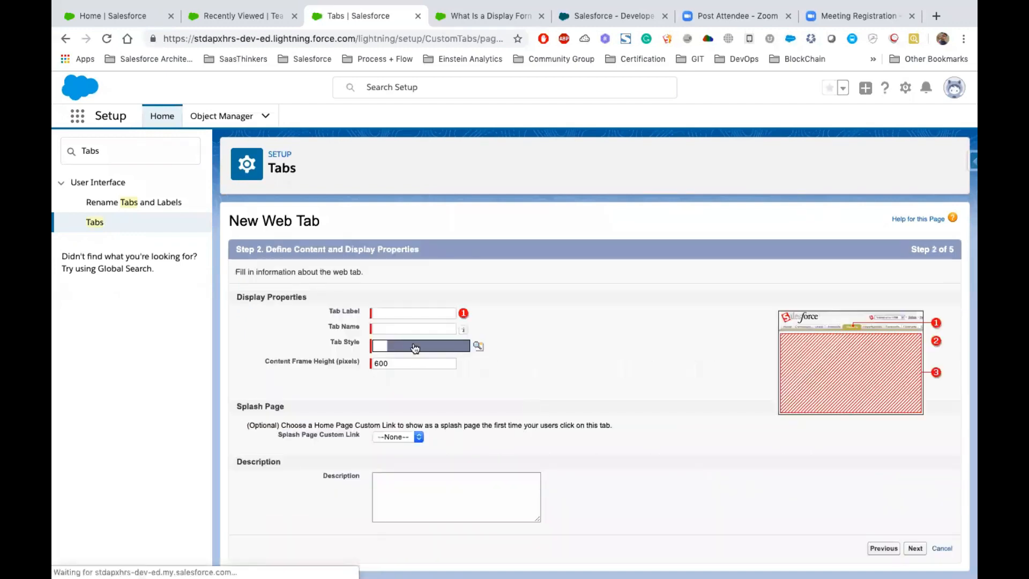
- Set the web tab's label and name to ApexHours and give it the Circle tab style
{"action": "type", "text": "ApexHours"}
{"action": "key", "text": "Tab"}
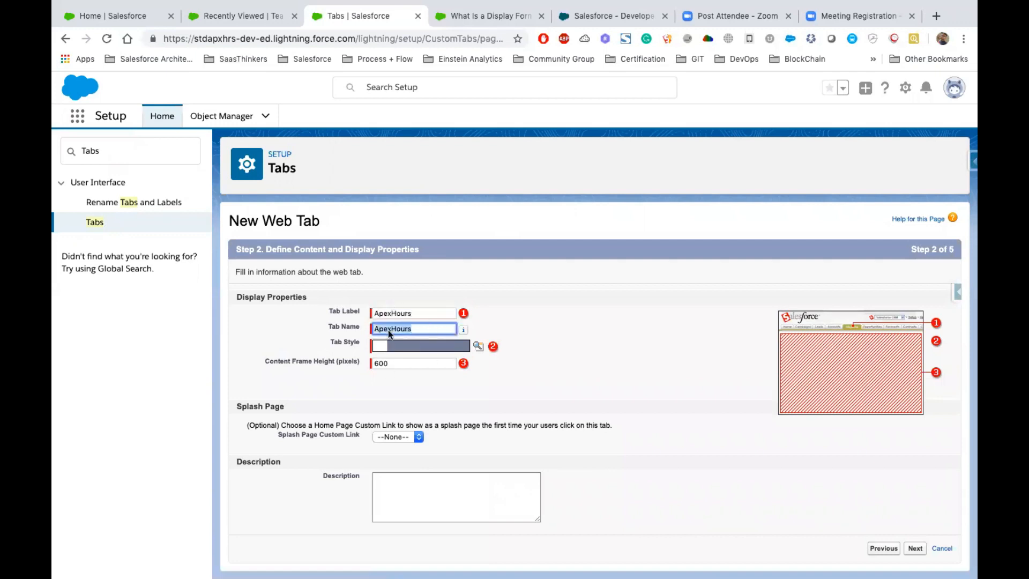
{"action": "left_click", "coordinate": [437, 346]}
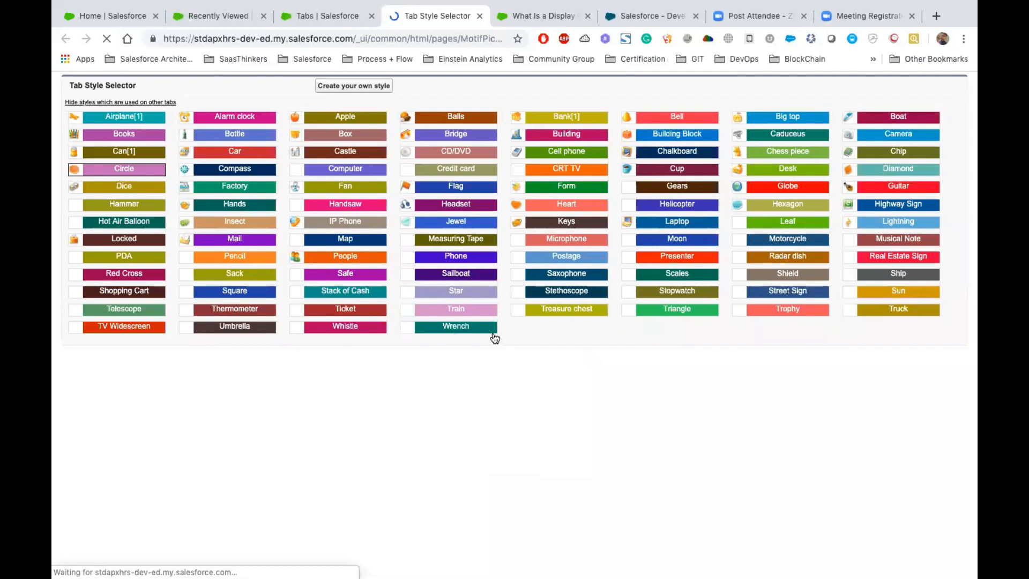
{"action": "left_click", "coordinate": [93, 169]}
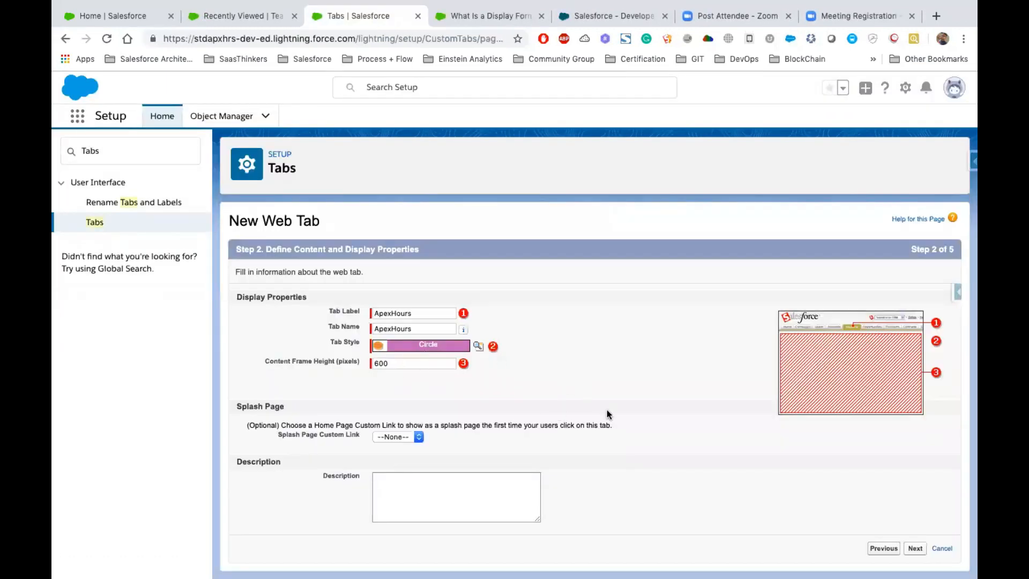
{"action": "left_click", "coordinate": [915, 548]}
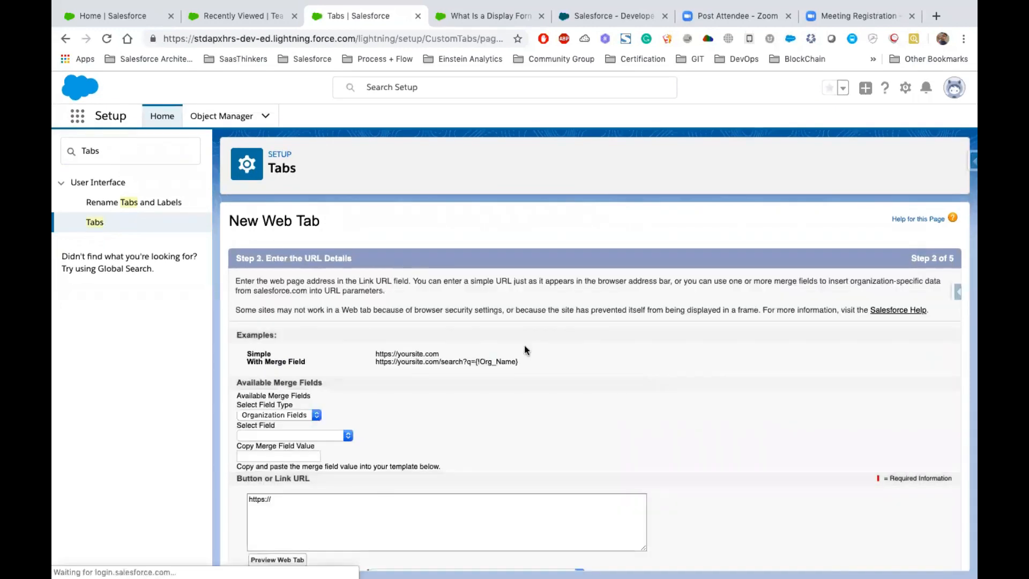
{"action": "scroll", "coordinate": [524, 345], "scroll_direction": "down", "scroll_amount": 2}
{"action": "left_click", "coordinate": [283, 451]}
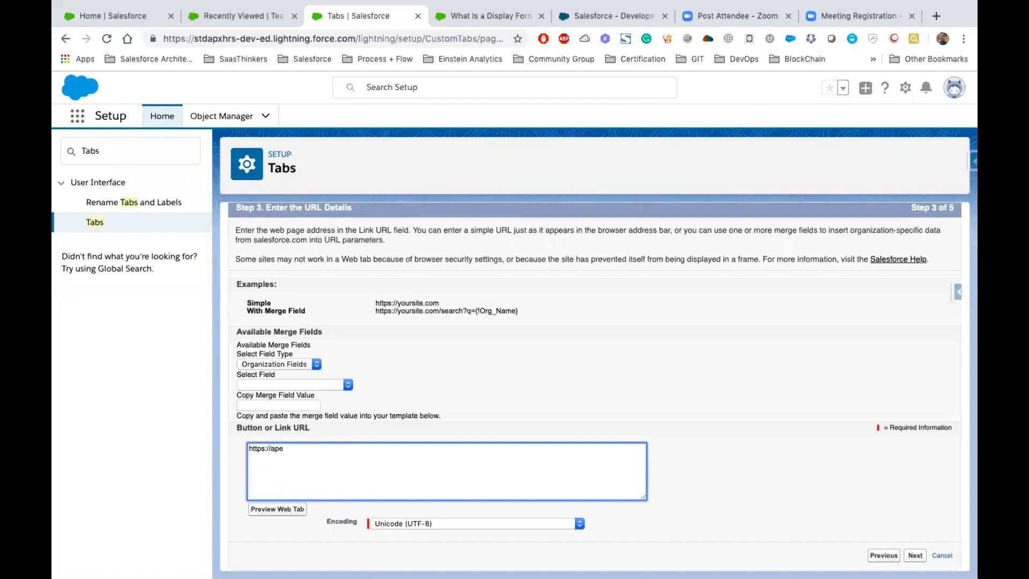
{"action": "type", "text": "apexhourc"}
{"action": "type", "text": ".com"}
{"action": "left_click", "coordinate": [915, 555]}
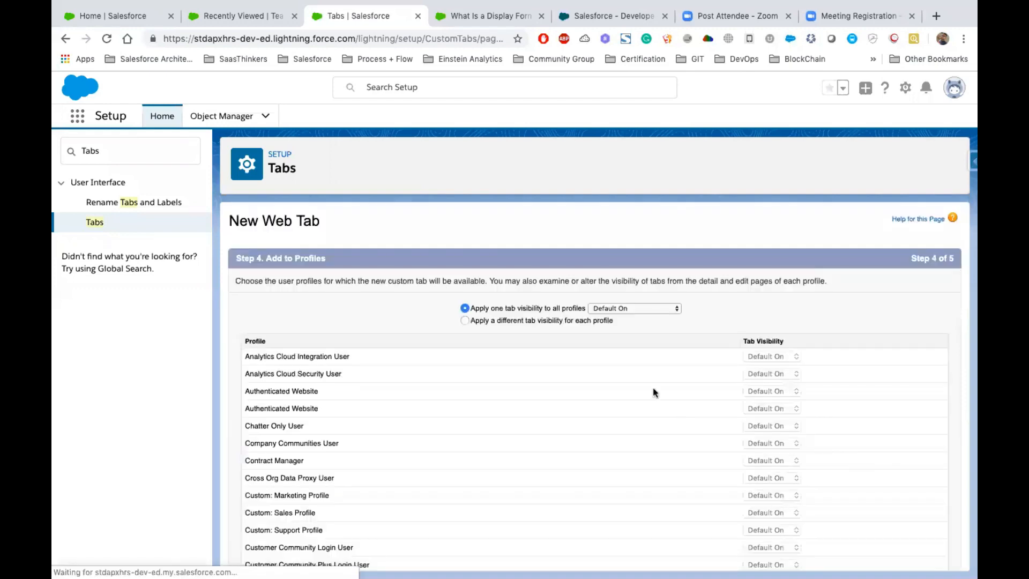
- Keep the web tab Default On for all profiles, include it only in Salesforce Apexhours For Students, and save
{"action": "scroll", "coordinate": [872, 471], "scroll_direction": "down", "scroll_amount": 10}
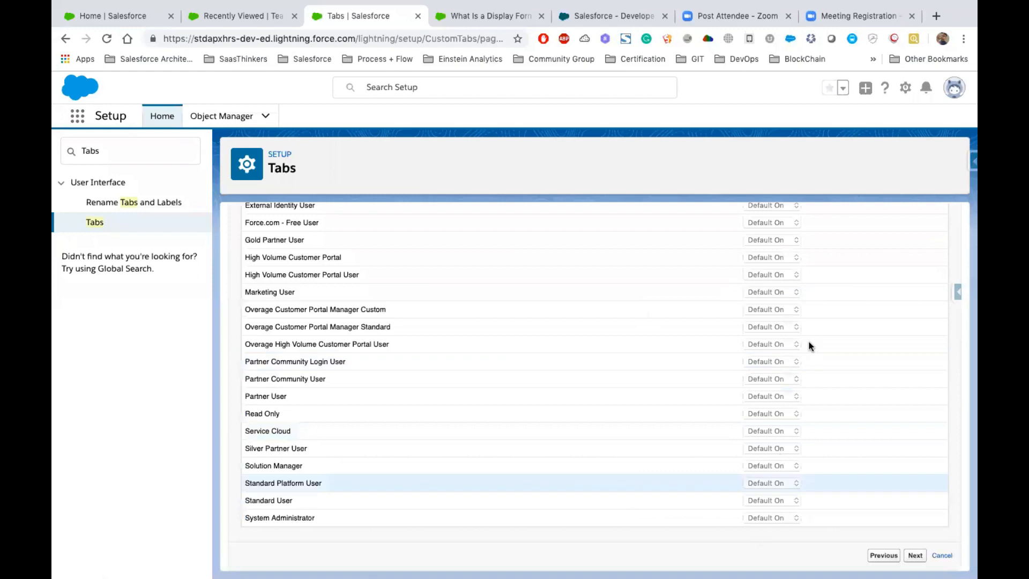
{"action": "left_click", "coordinate": [914, 556]}
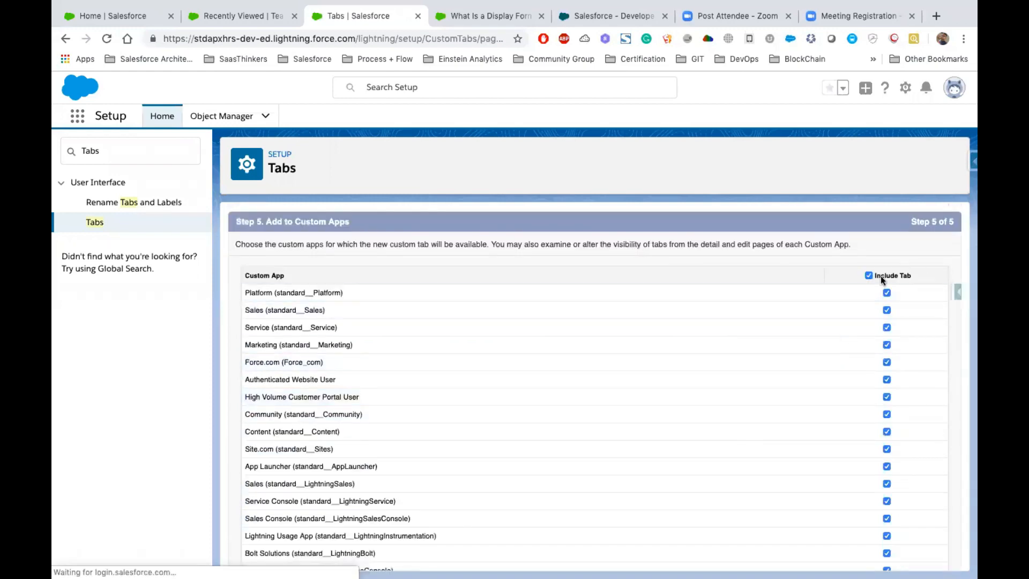
{"action": "left_click", "coordinate": [868, 276]}
{"action": "scroll", "coordinate": [871, 275], "scroll_direction": "down", "scroll_amount": 3}
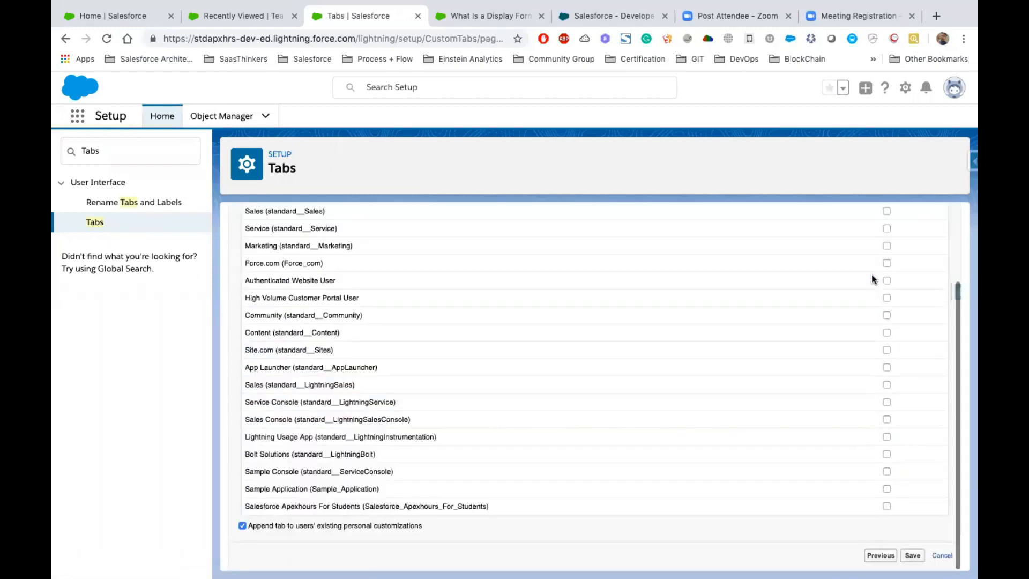
{"action": "left_click", "coordinate": [886, 506]}
{"action": "left_click", "coordinate": [912, 555]}
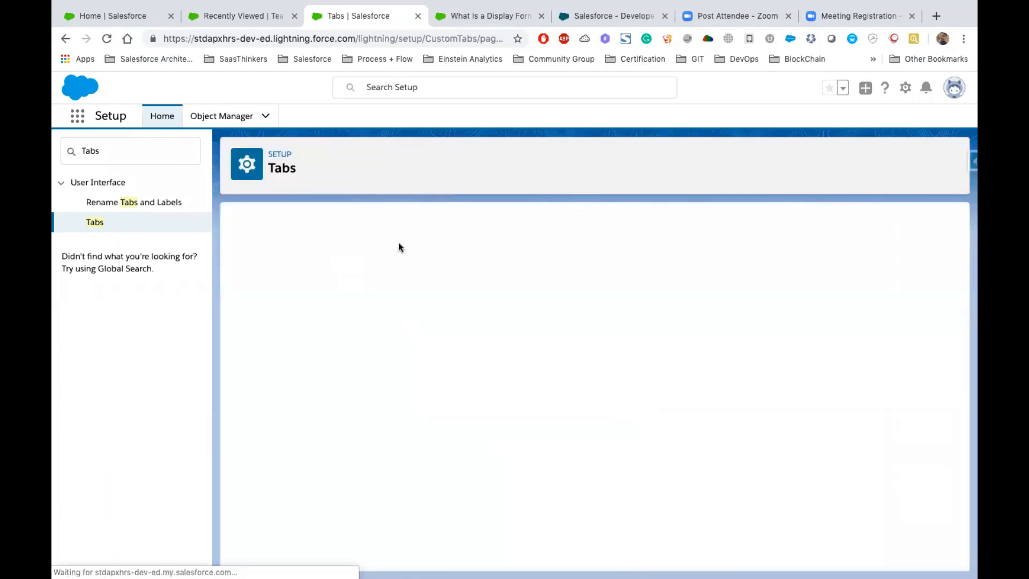
- Reload the Salesforce Apexhours app, open its ApexHours tab and allow the redirect to the external site
{"action": "scroll", "coordinate": [321, 357], "scroll_direction": "down", "scroll_amount": 2}
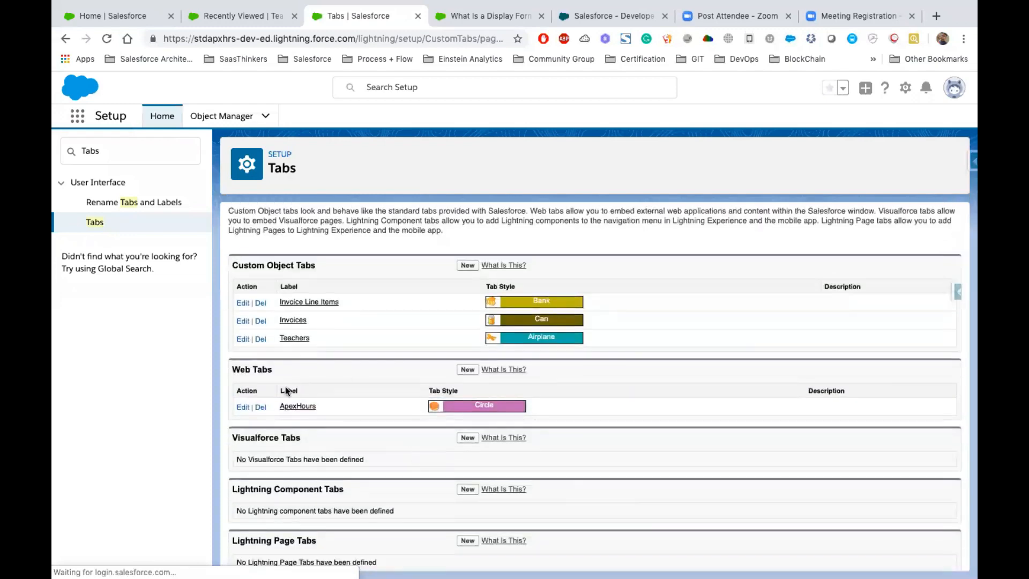
{"action": "left_click", "coordinate": [236, 16]}
{"action": "left_click", "coordinate": [107, 39]}
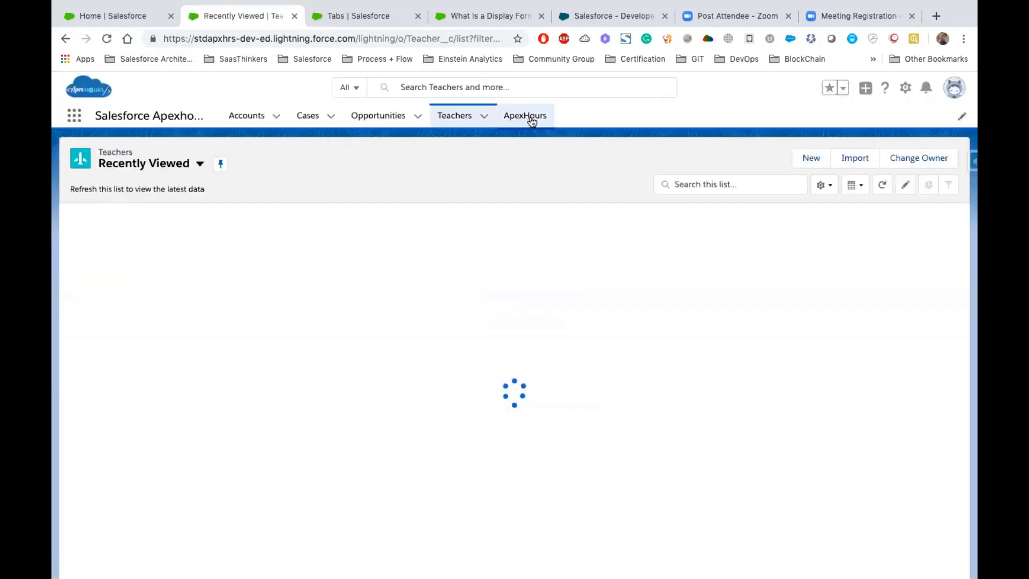
{"action": "left_click", "coordinate": [530, 120]}
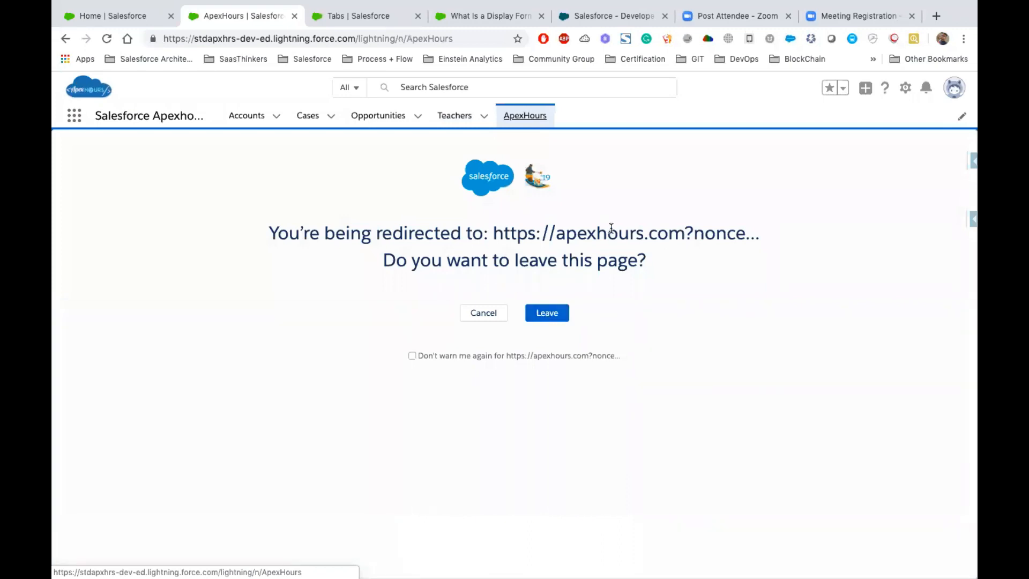
{"action": "left_click", "coordinate": [547, 317]}
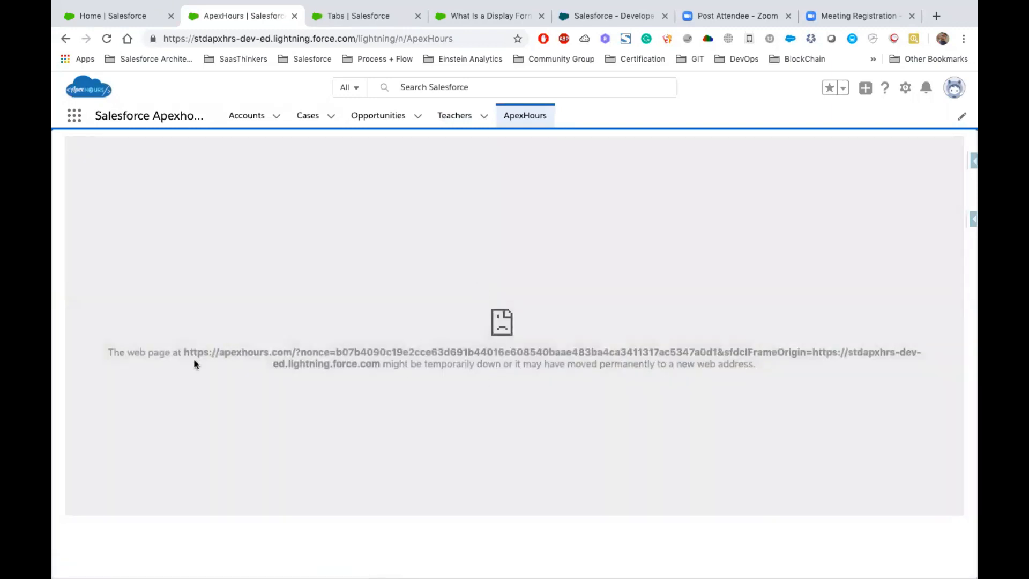
- Examine the message on the ApexHours web tab, reopen the tab, and return to the Teachers tab
{"action": "left_click_drag", "start_coordinate": [183, 352], "coordinate": [772, 369]}
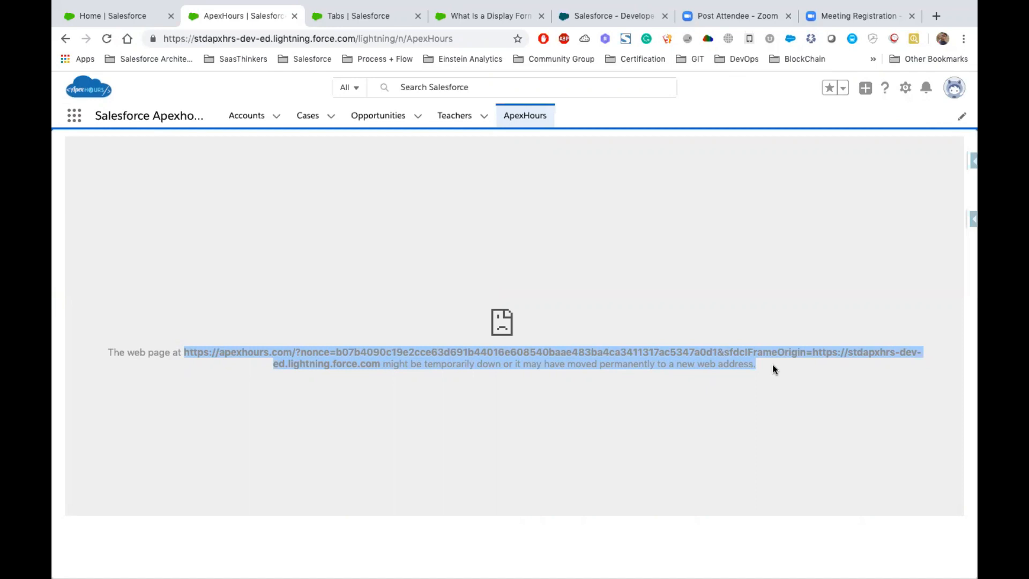
{"action": "left_click", "coordinate": [573, 247]}
{"action": "left_click_drag", "start_coordinate": [757, 365], "coordinate": [184, 351]}
{"action": "left_click", "coordinate": [524, 115]}
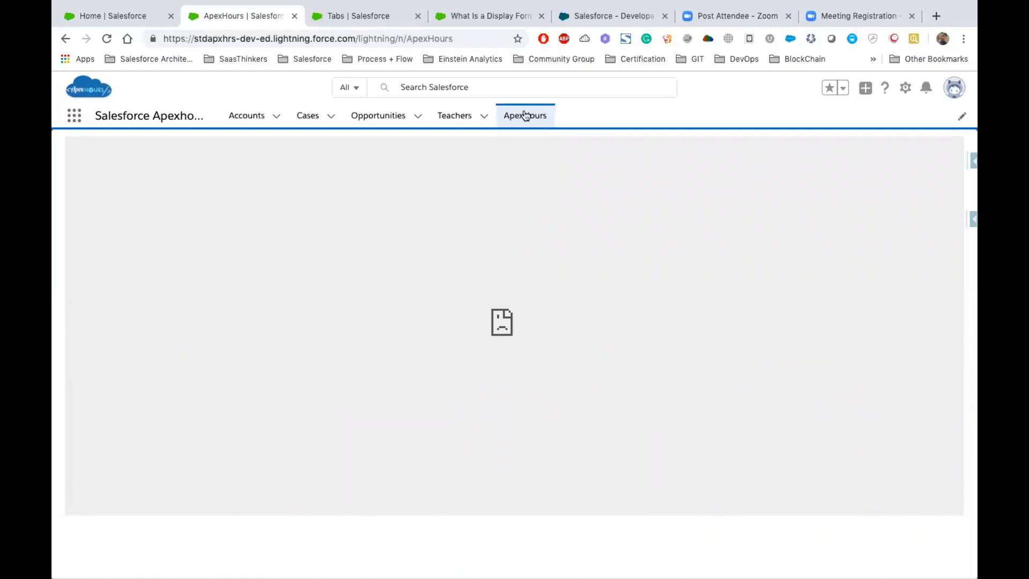
{"action": "left_click", "coordinate": [454, 116]}
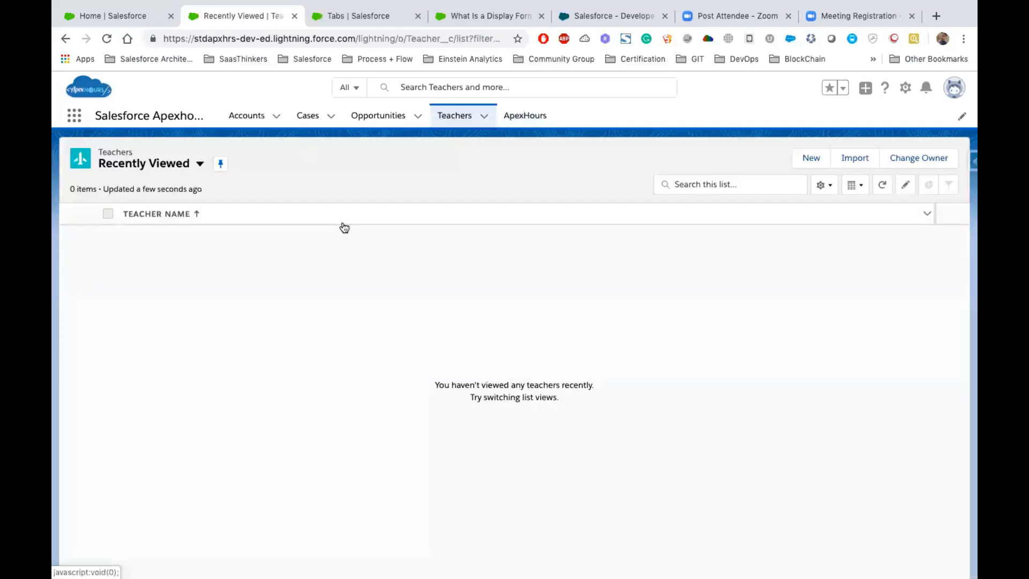
- Switch to the Keynote presentation and show the Record Types & Page Layouts slide
{"action": "key", "text": "ctrl+Left"}
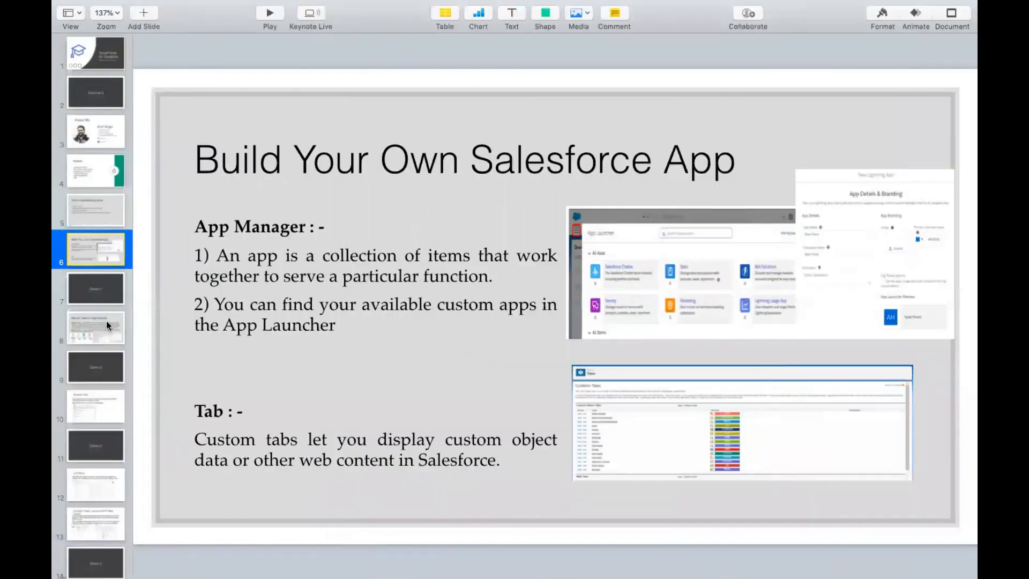
{"action": "left_click", "coordinate": [106, 324]}
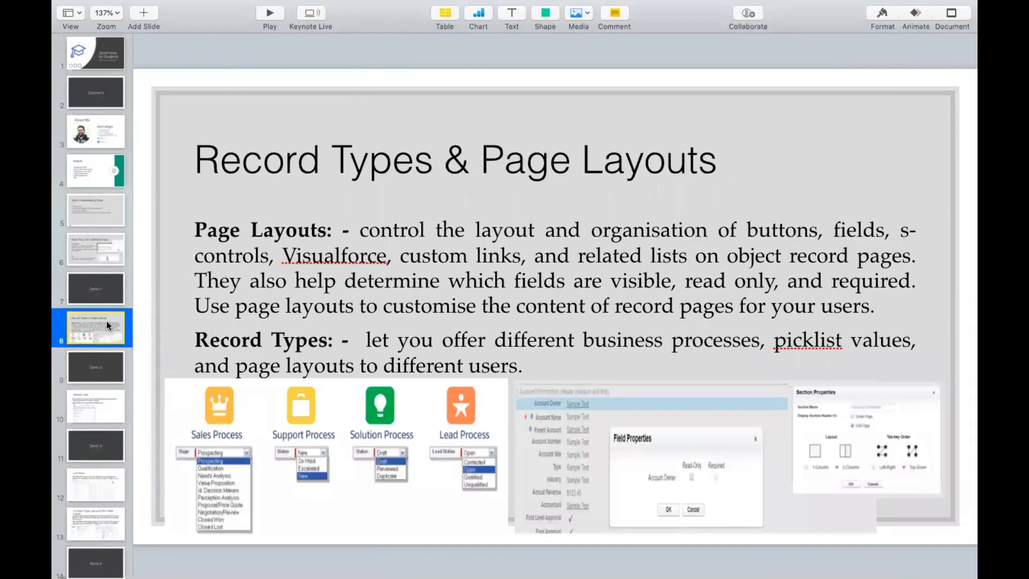
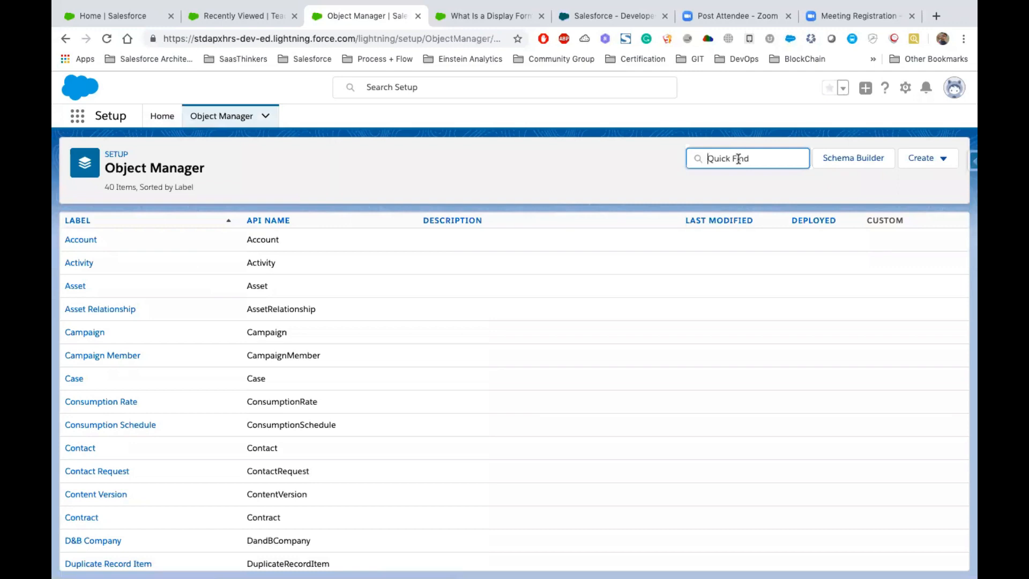
- Try to create a new record type on the Opportunity object and follow the link for creating a sales process
{"action": "type", "text": "Oppor"}
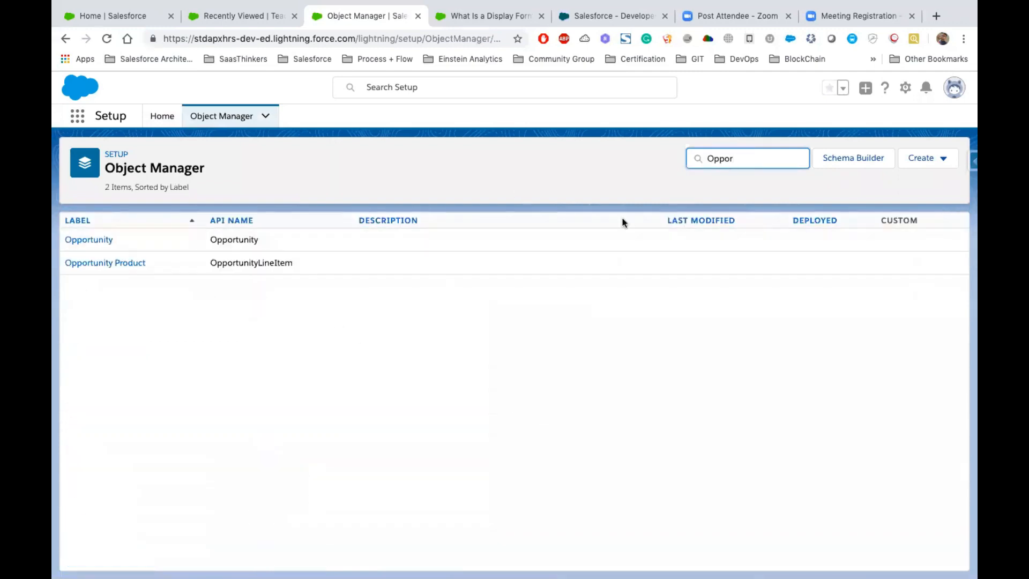
{"action": "left_click", "coordinate": [96, 244]}
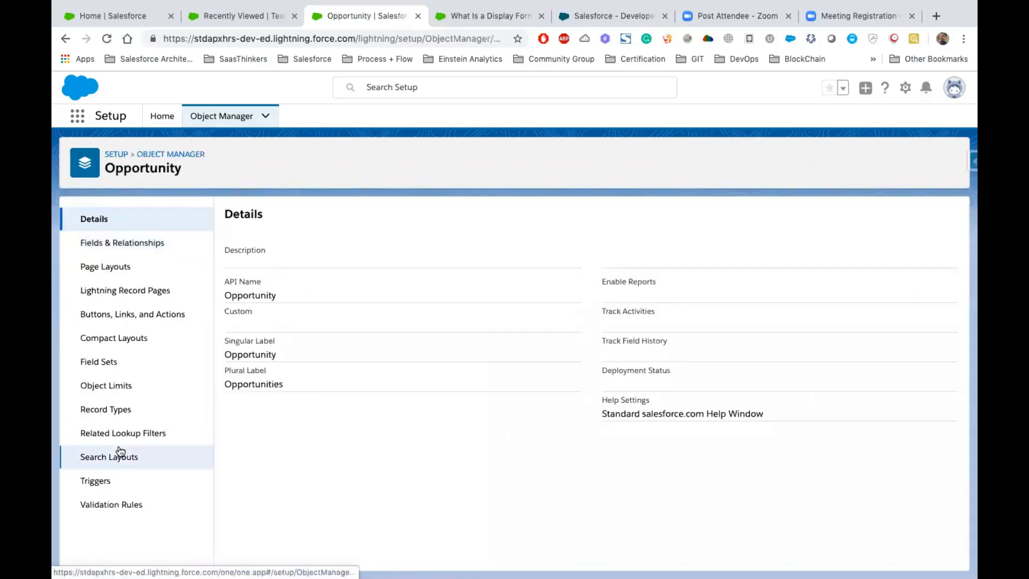
{"action": "left_click", "coordinate": [124, 410]}
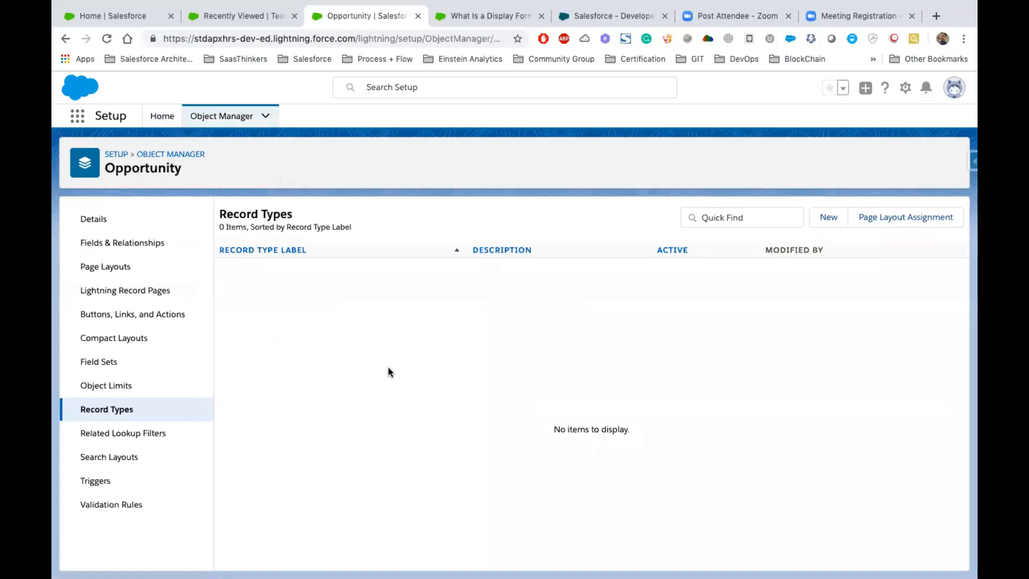
{"action": "left_click", "coordinate": [827, 219]}
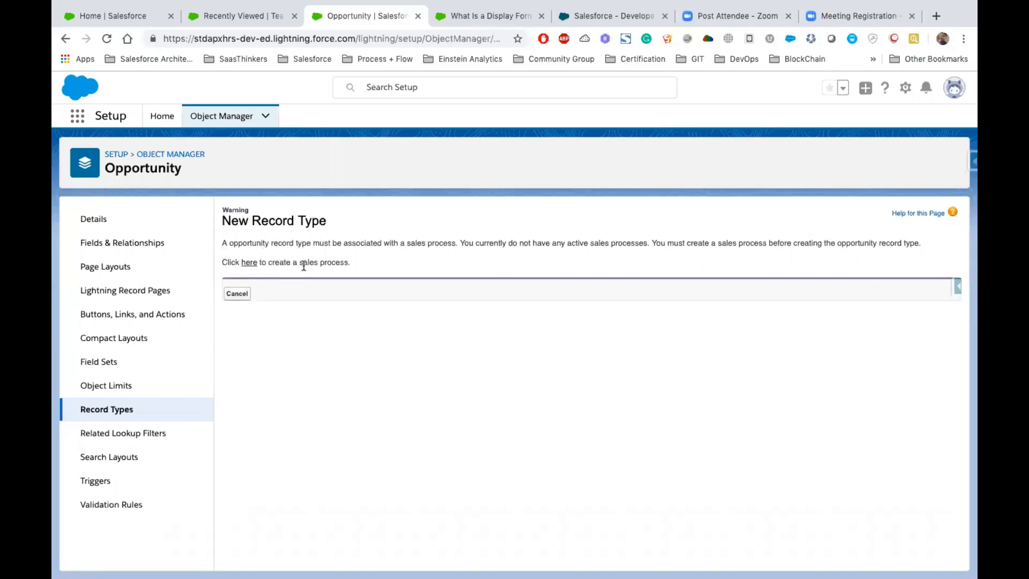
{"action": "left_click", "coordinate": [257, 267]}
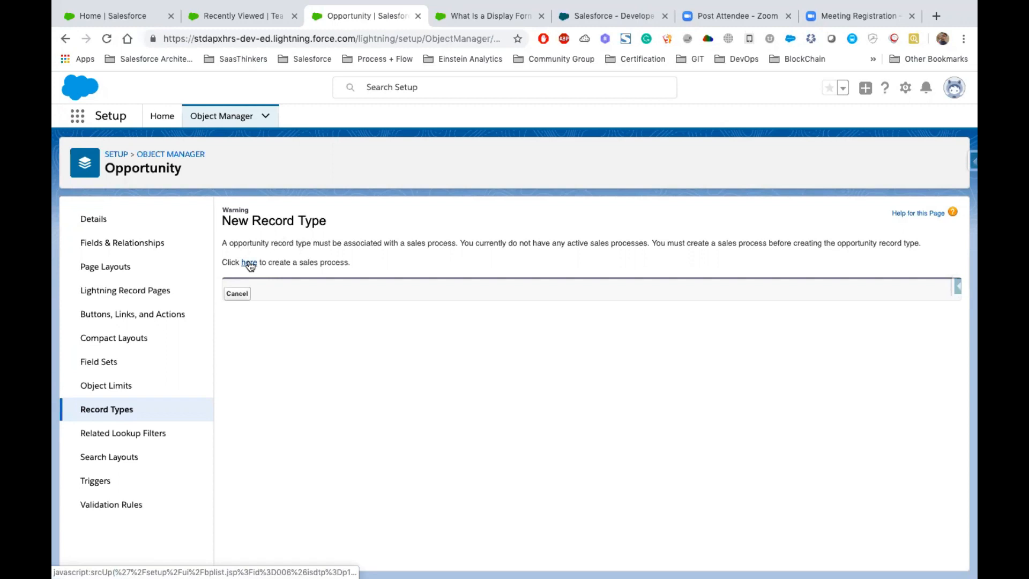
- Search the Setup home for "Sales P" and open the Sales Processes page
{"action": "left_click", "coordinate": [157, 119]}
{"action": "left_click", "coordinate": [140, 153]}
{"action": "type", "text": "Sa"}
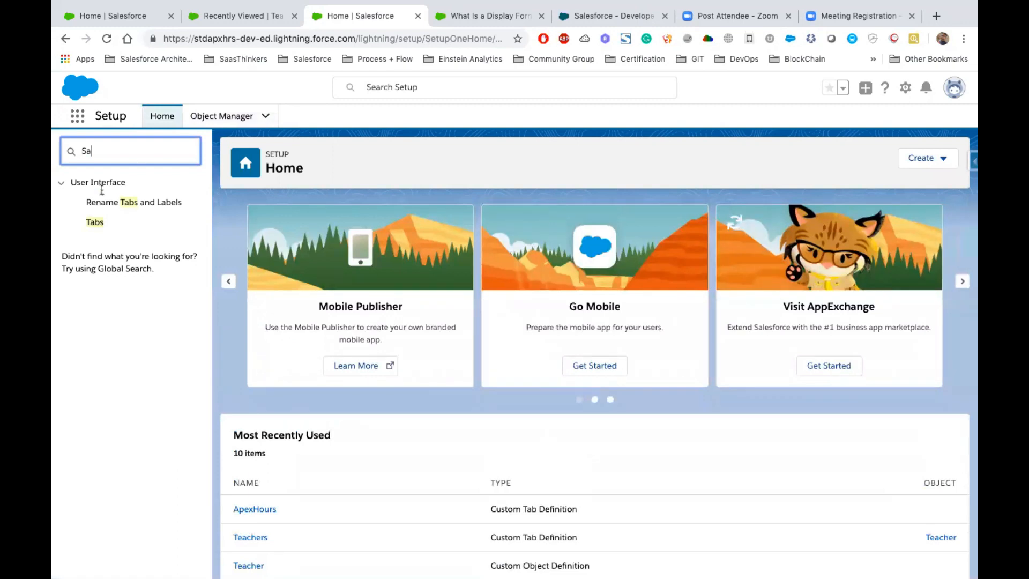
{"action": "type", "text": "les"}
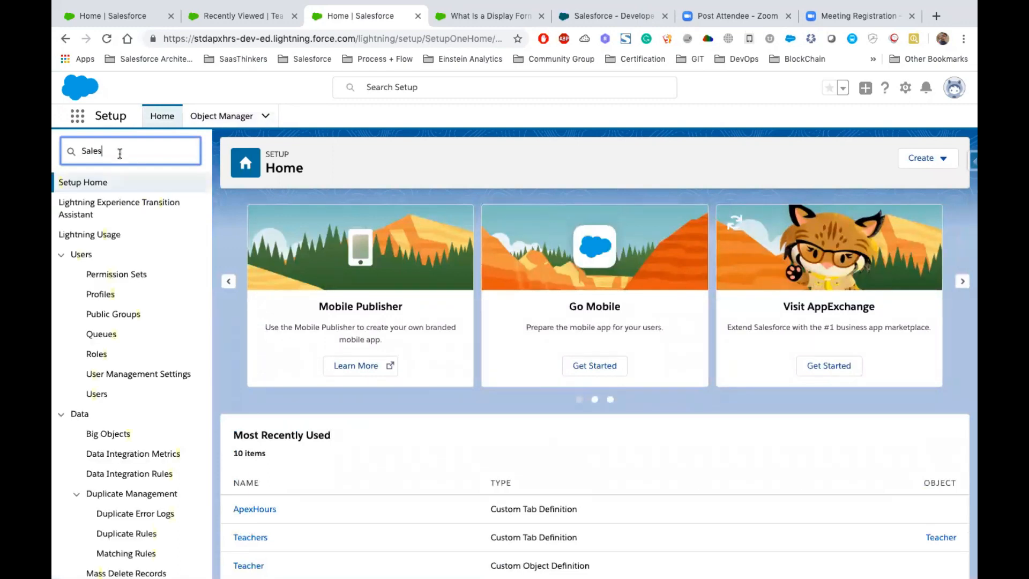
{"action": "type", "text": " P"}
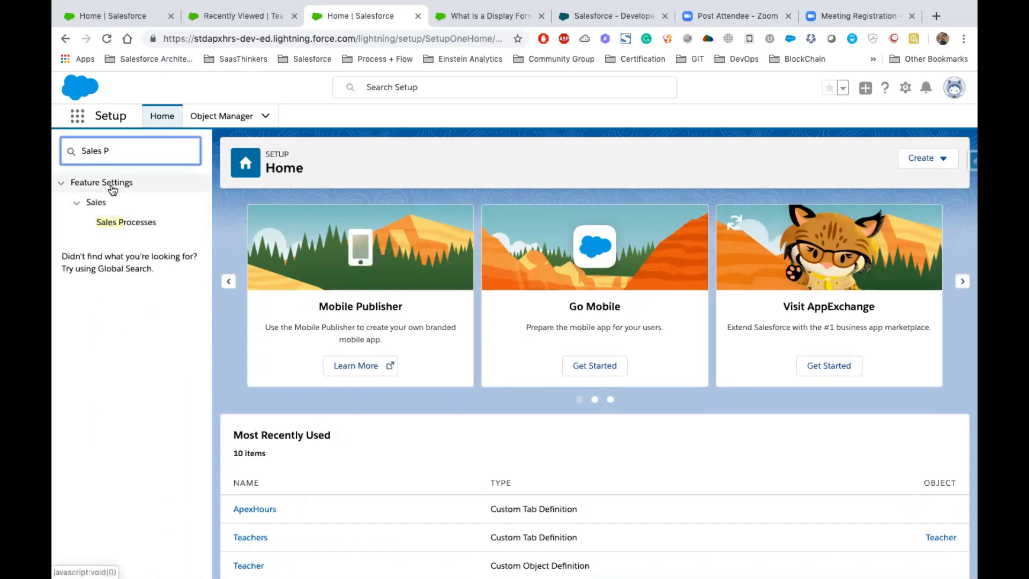
{"action": "left_click", "coordinate": [119, 224]}
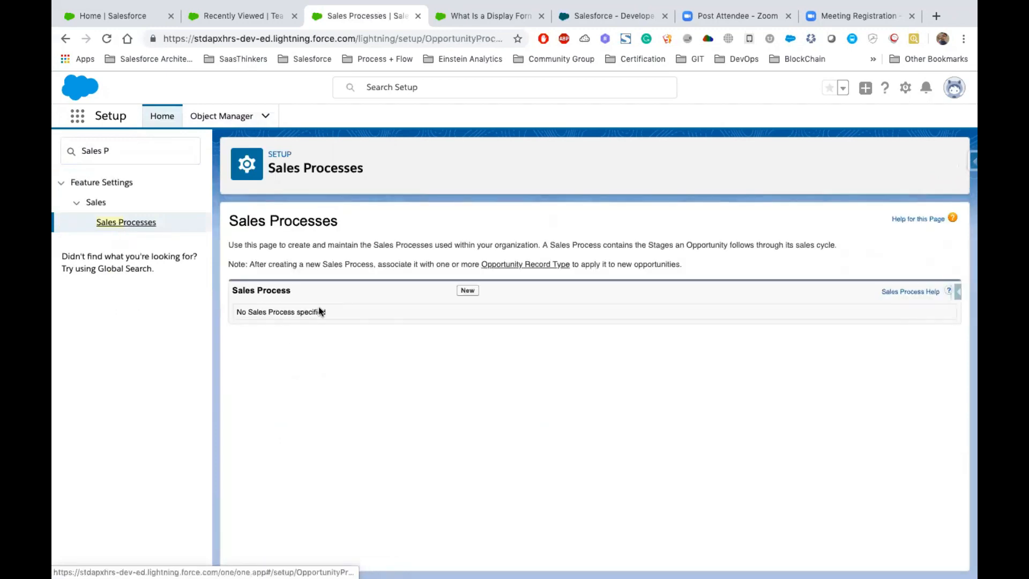
- Create a new sales process named Marketing, based on the Master process
{"action": "left_click", "coordinate": [467, 291]}
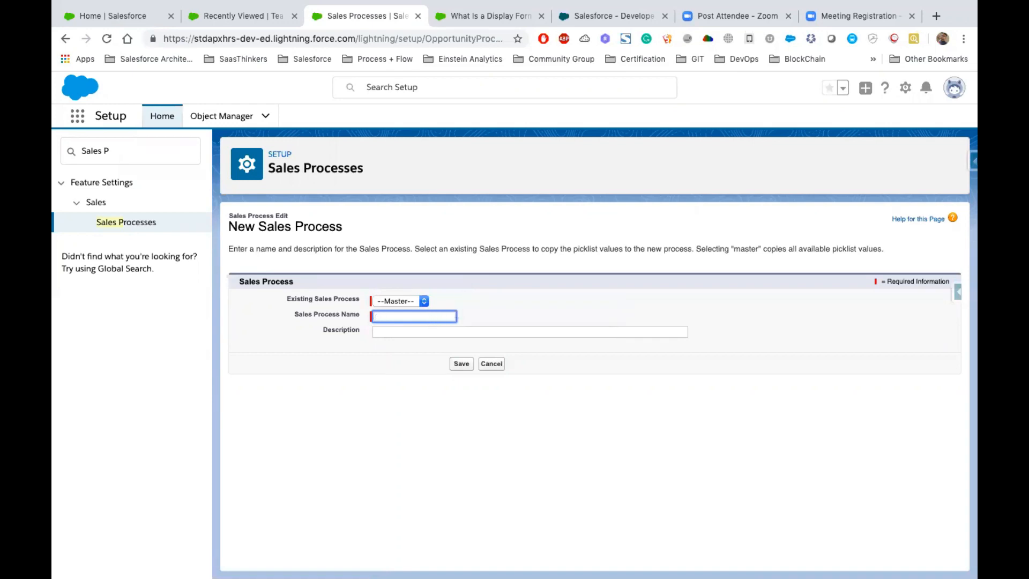
{"action": "type", "text": "EP"}
{"action": "key", "text": "BackSpace"}
{"action": "key", "text": "BackSpace"}
{"action": "type", "text": "Marketing"}
{"action": "left_click", "coordinate": [461, 363]}
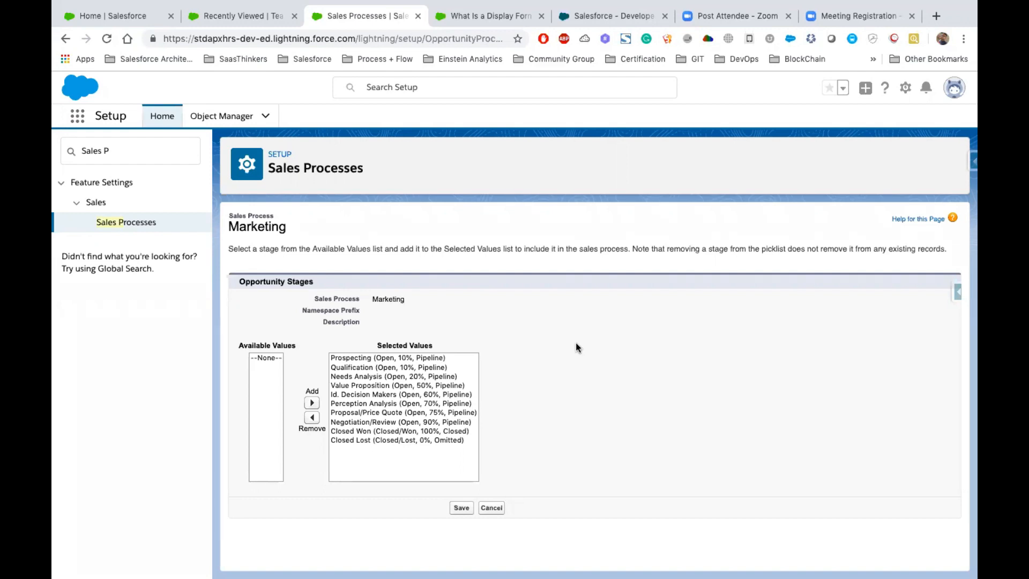
- Remove the Qualification, Needs Analysis, Value Proposition and Id. Decision Makers stages from the Marketing sales process and save it
{"action": "left_click_drag", "start_coordinate": [373, 358], "coordinate": [417, 471]}
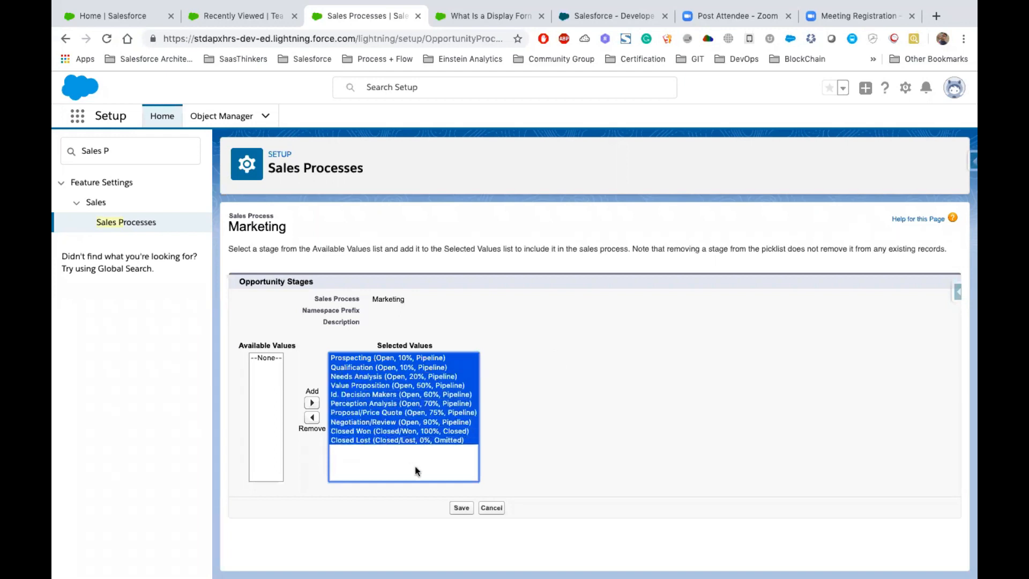
{"action": "left_click", "coordinate": [397, 395]}
{"action": "left_click", "coordinate": [352, 366]}
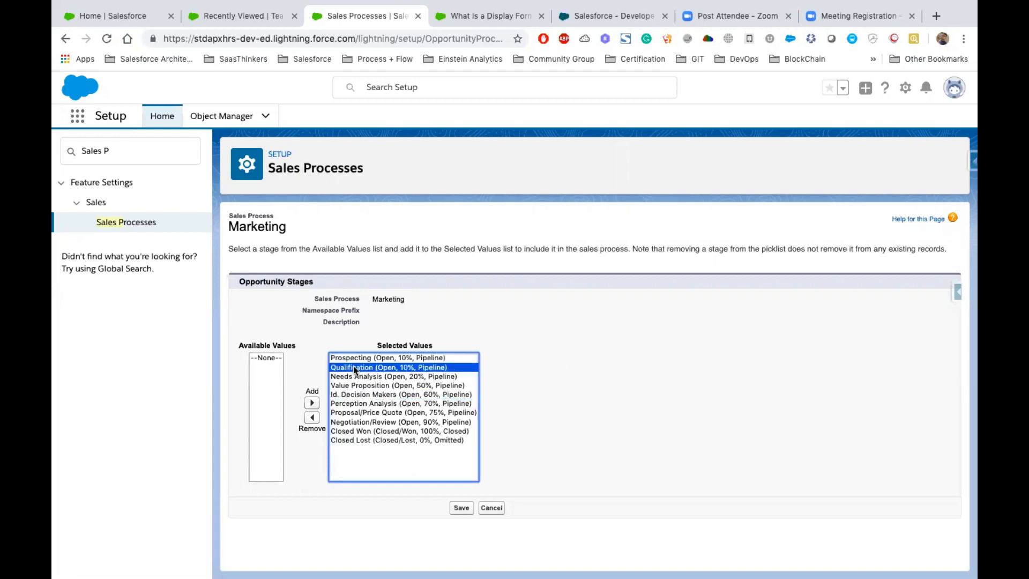
{"action": "left_click", "coordinate": [363, 394], "text": "shift"}
{"action": "left_click", "coordinate": [312, 418]}
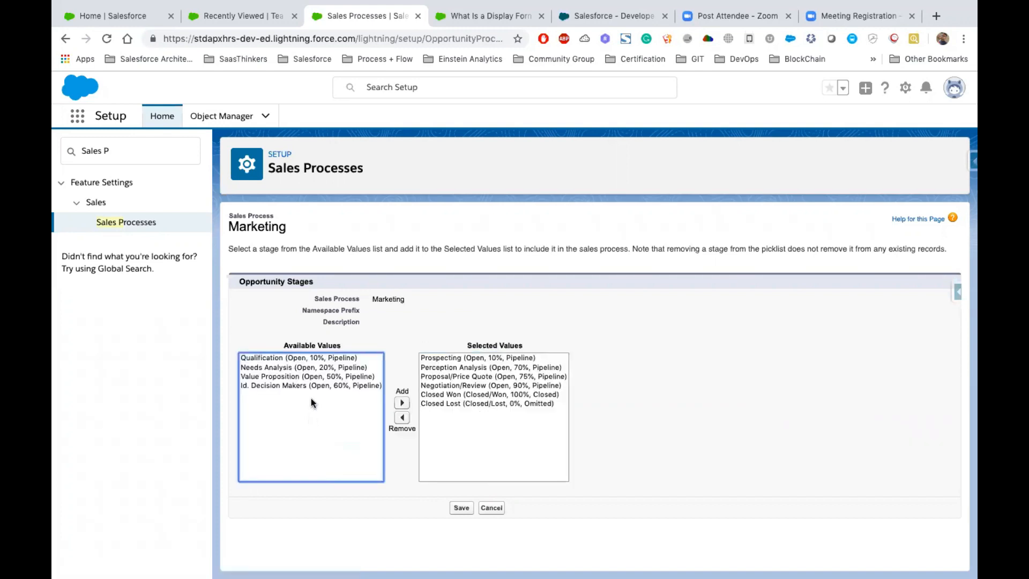
{"action": "left_click", "coordinate": [269, 358]}
{"action": "left_click", "coordinate": [276, 368], "text": "shift"}
{"action": "left_click", "coordinate": [282, 385], "text": "shift"}
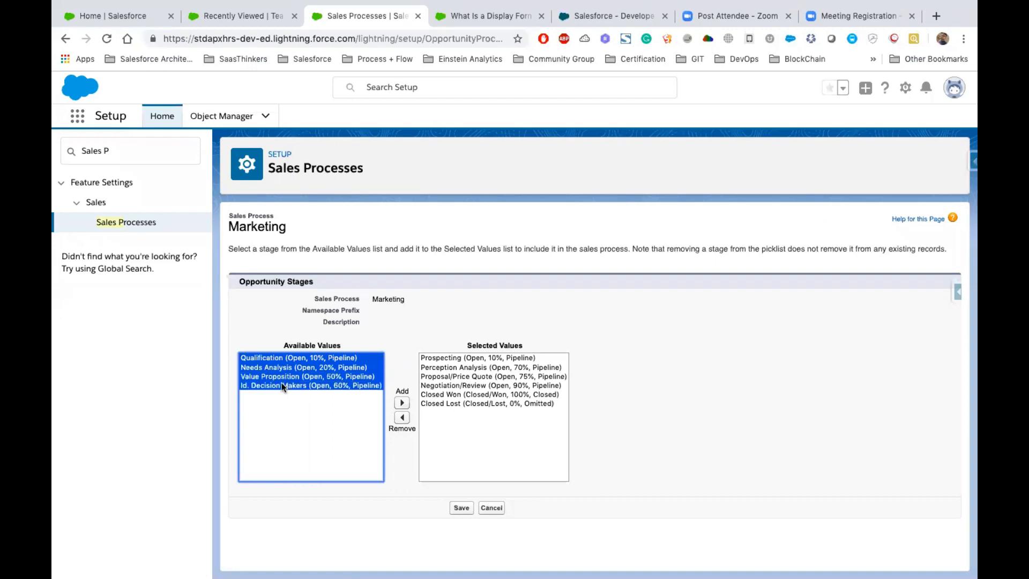
{"action": "double_click", "coordinate": [382, 299]}
{"action": "left_click", "coordinate": [461, 509]}
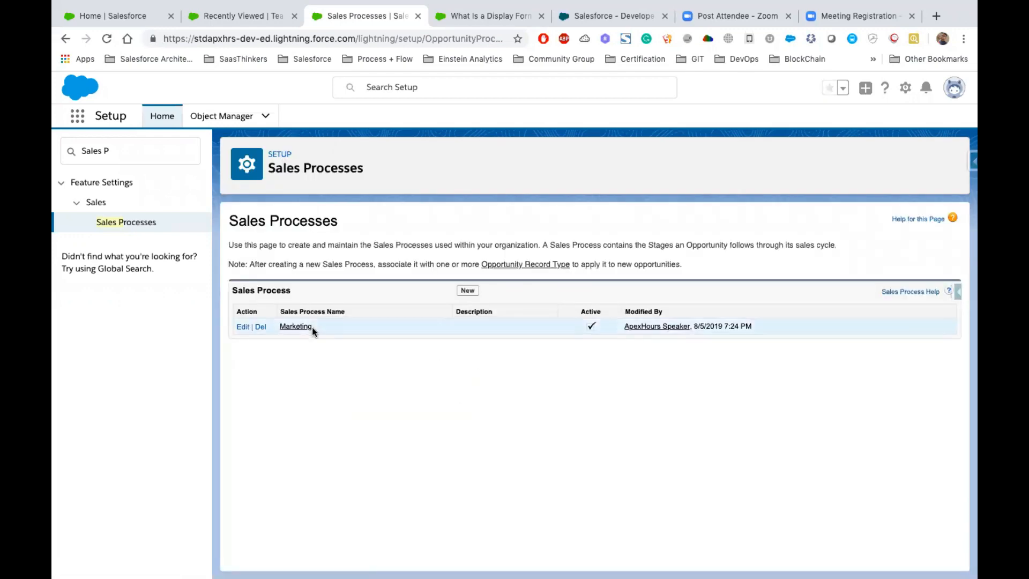
- Reopen the Marketing sales process, review its selected opportunity stages, and leave without saving changes
{"action": "left_click_drag", "start_coordinate": [314, 329], "coordinate": [277, 331]}
{"action": "left_click", "coordinate": [292, 330]}
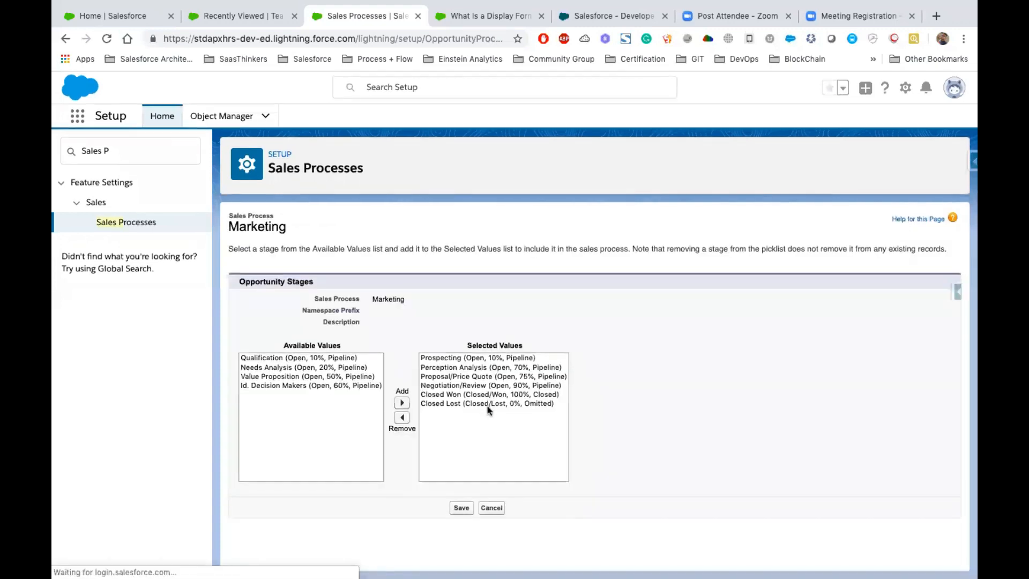
{"action": "left_click", "coordinate": [485, 403]}
{"action": "left_click_drag", "start_coordinate": [484, 403], "coordinate": [442, 362]}
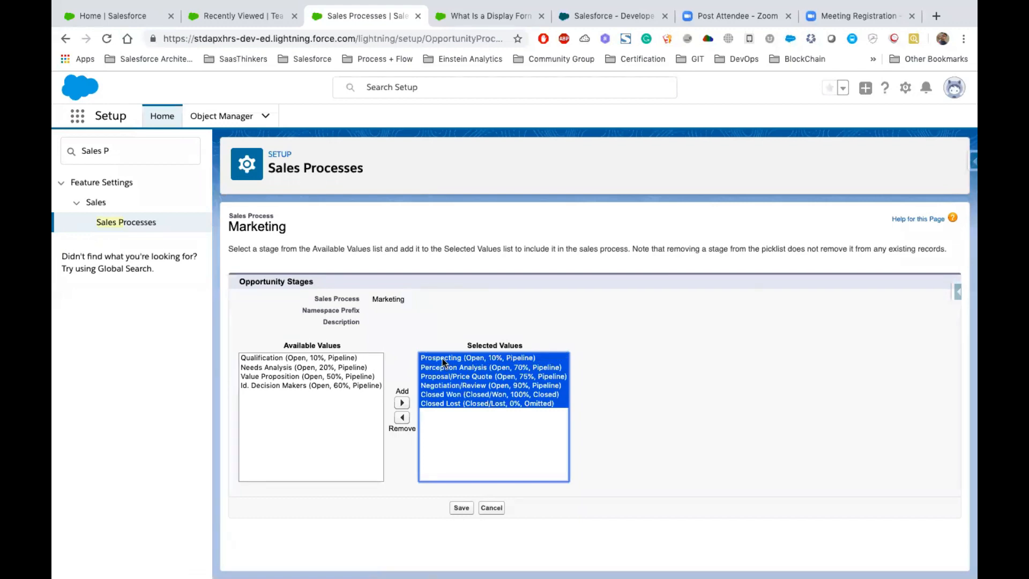
{"action": "left_click", "coordinate": [496, 508]}
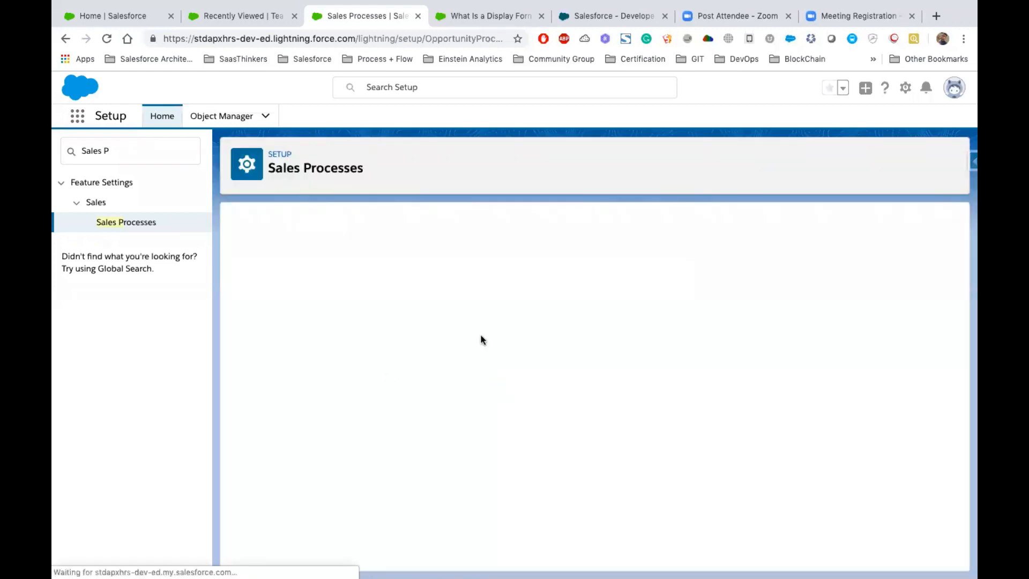
- Create another sales process named Customer, based on the Master process
{"action": "left_click", "coordinate": [468, 290]}
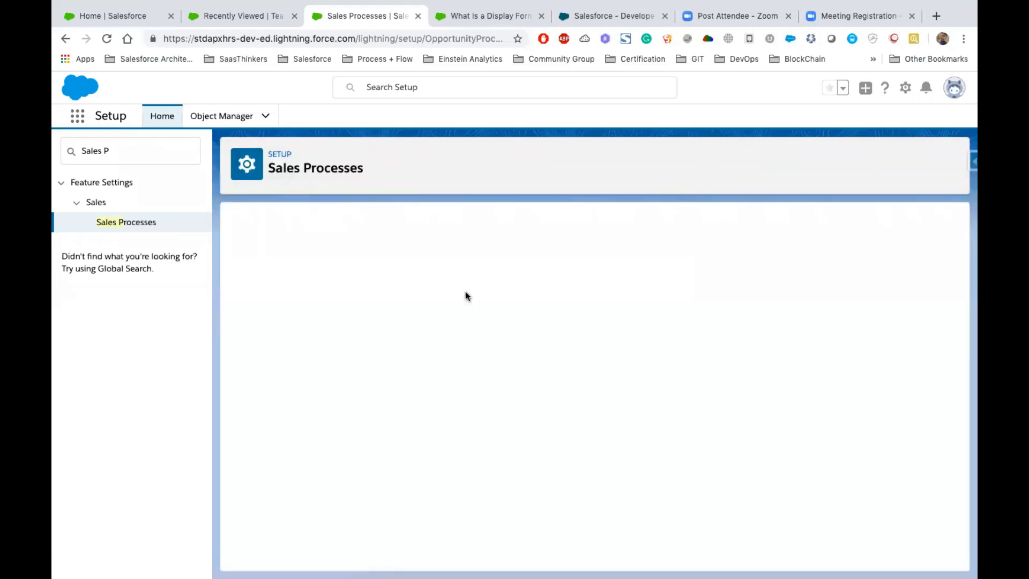
{"action": "left_click", "coordinate": [394, 315]}
{"action": "type", "text": "Customer"}
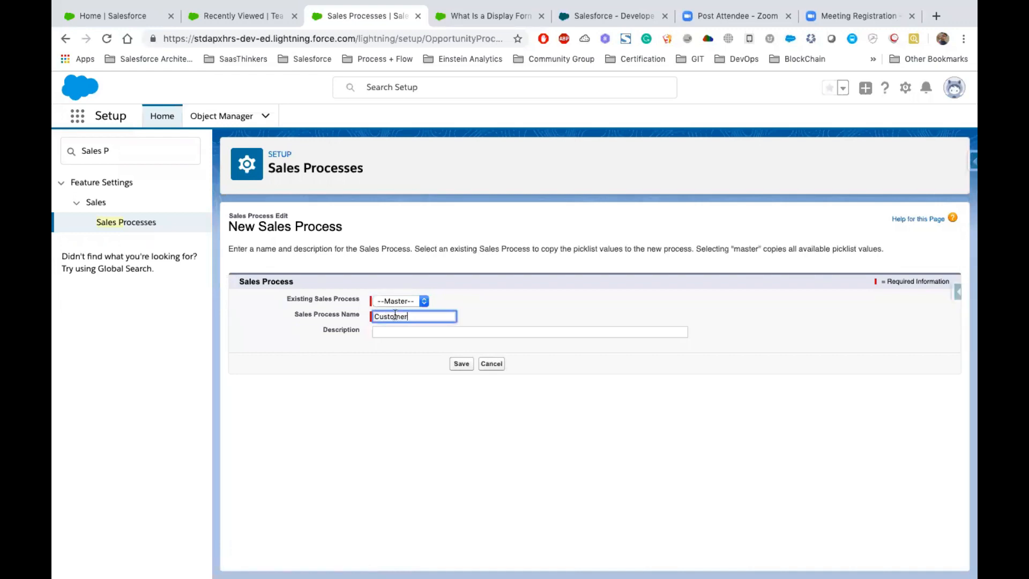
{"action": "left_click", "coordinate": [456, 364]}
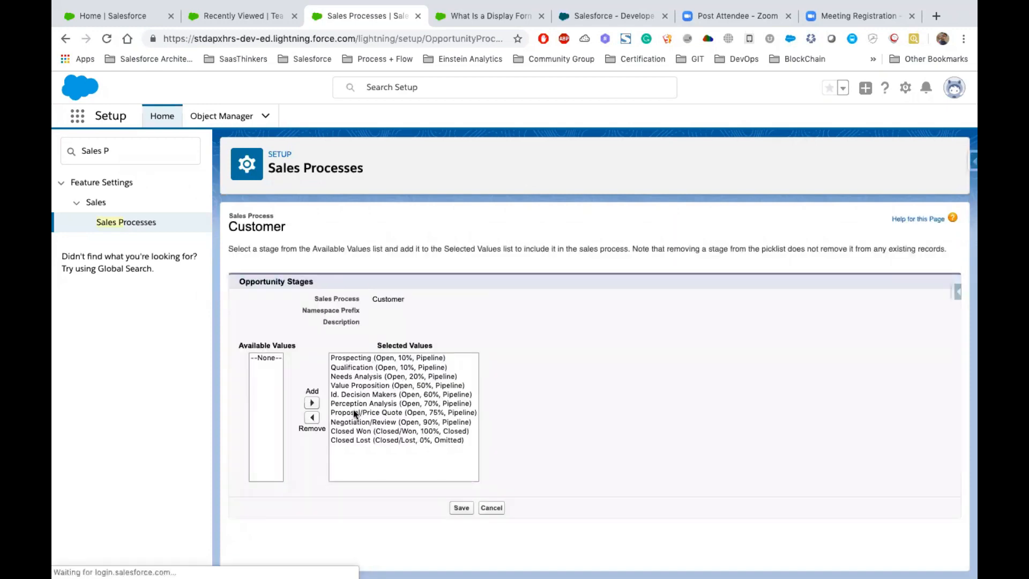
- Remove the Id. Decision Makers, Perception Analysis and Proposal/Price Quote stages from the Customer sales process and save it
{"action": "left_click_drag", "start_coordinate": [352, 410], "coordinate": [345, 394]}
{"action": "left_click", "coordinate": [312, 417]}
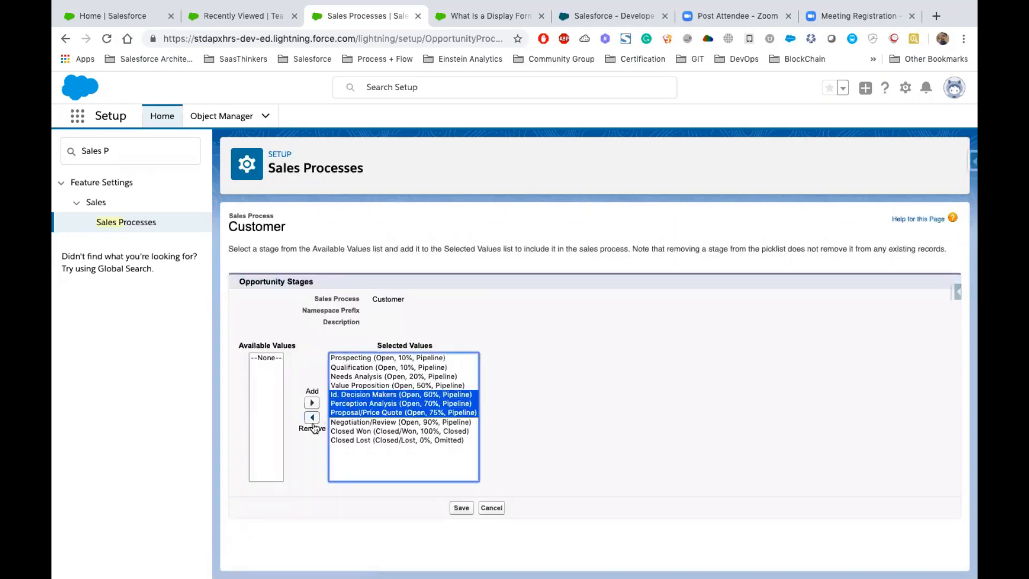
{"action": "left_click", "coordinate": [518, 425]}
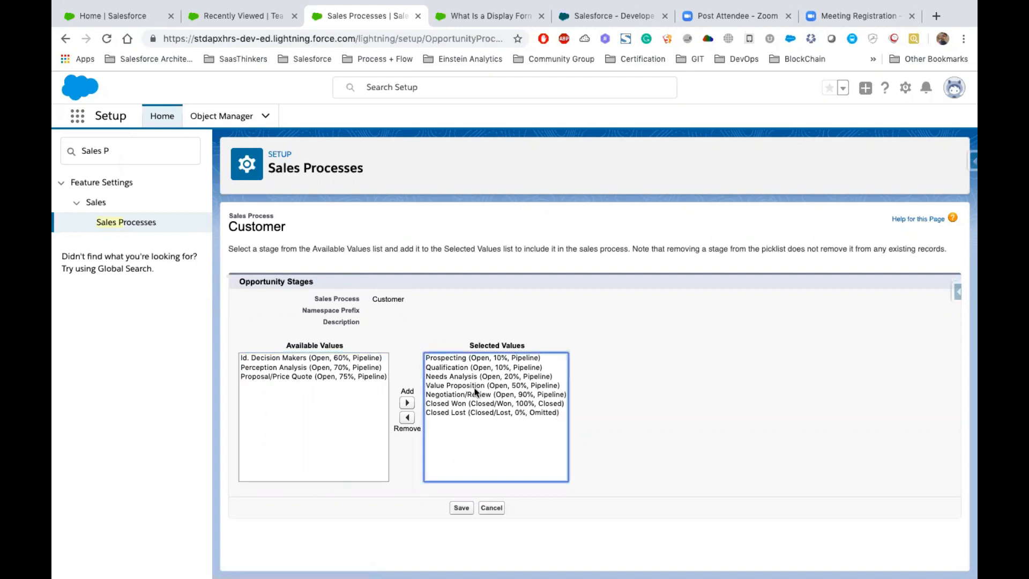
{"action": "left_click_drag", "start_coordinate": [452, 358], "coordinate": [479, 413]}
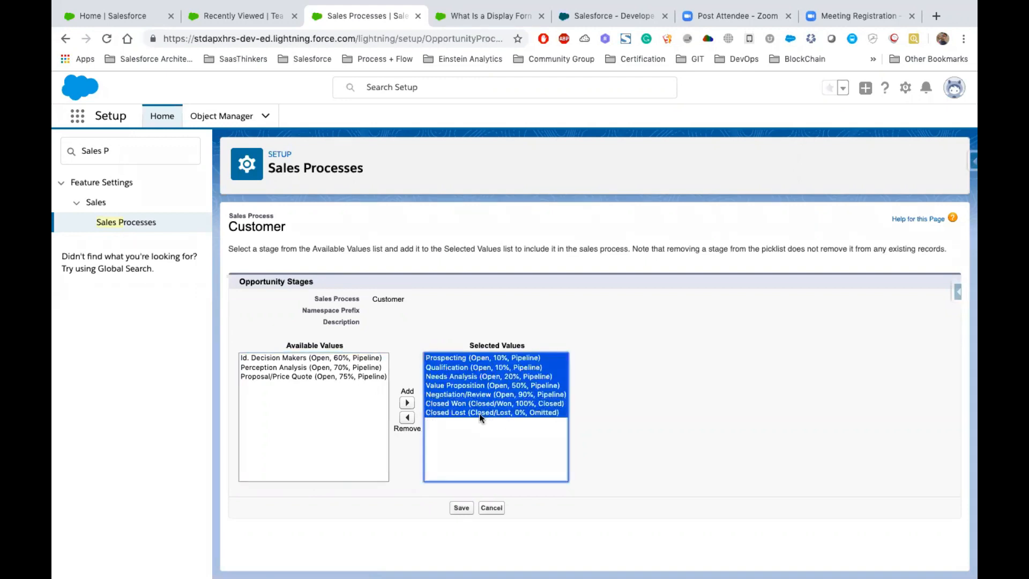
{"action": "left_click", "coordinate": [462, 507]}
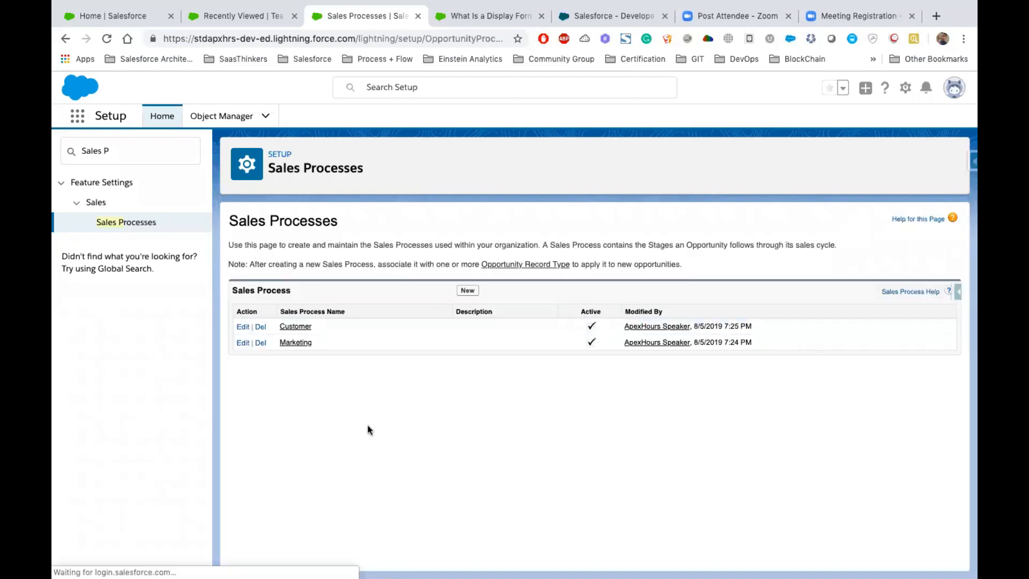
- Find the Opportunity object in Object Manager and start a new record type for it
{"action": "left_click", "coordinate": [221, 116]}
{"action": "left_click", "coordinate": [721, 158]}
{"action": "type", "text": "Oppor"}
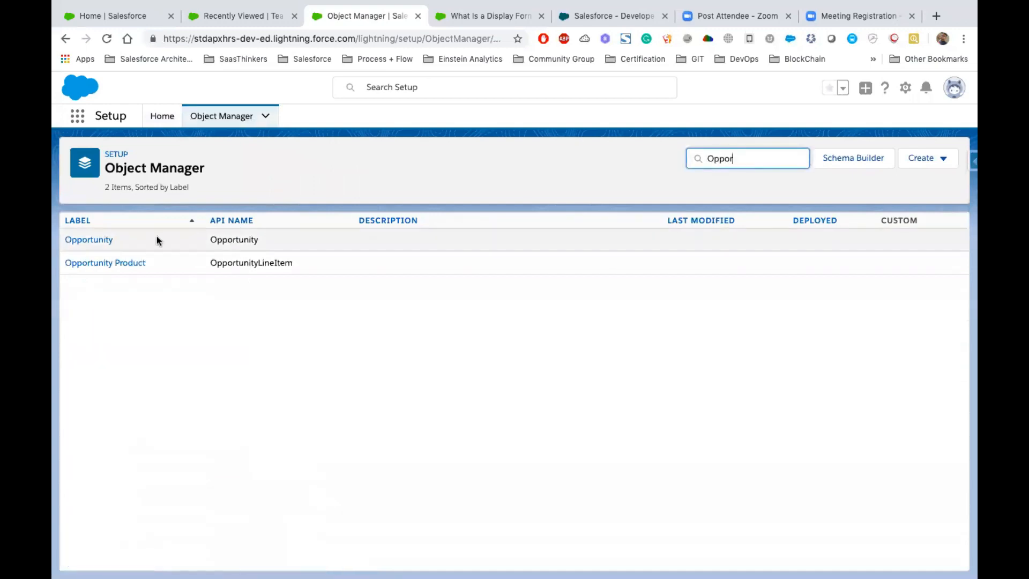
{"action": "left_click", "coordinate": [105, 241]}
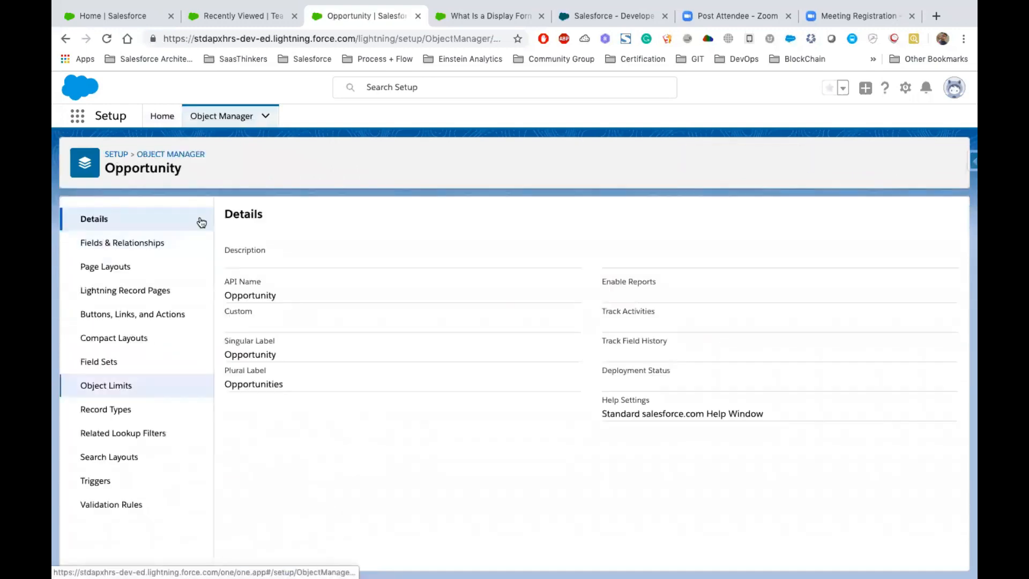
{"action": "left_click", "coordinate": [103, 409]}
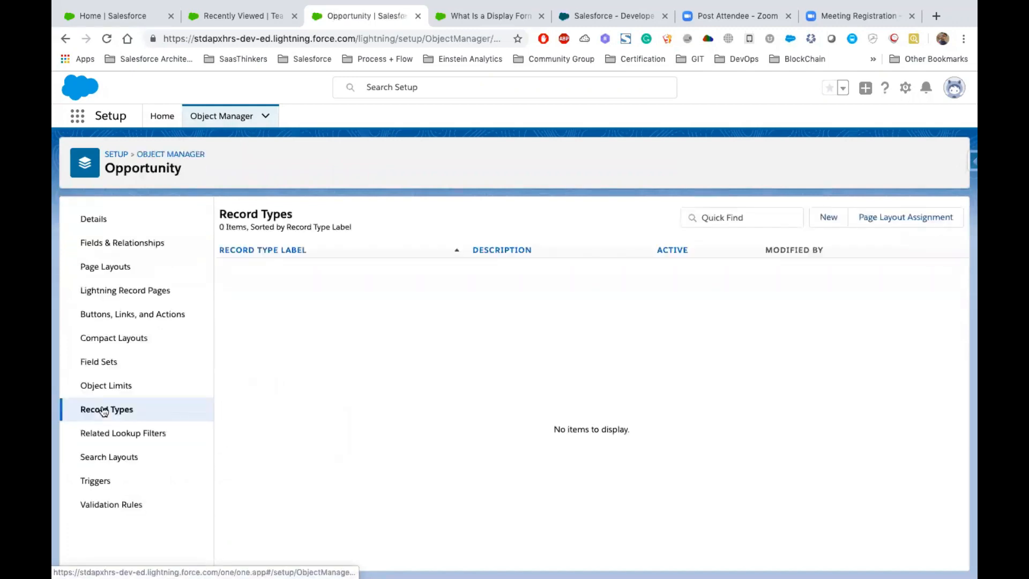
{"action": "left_click", "coordinate": [828, 217]}
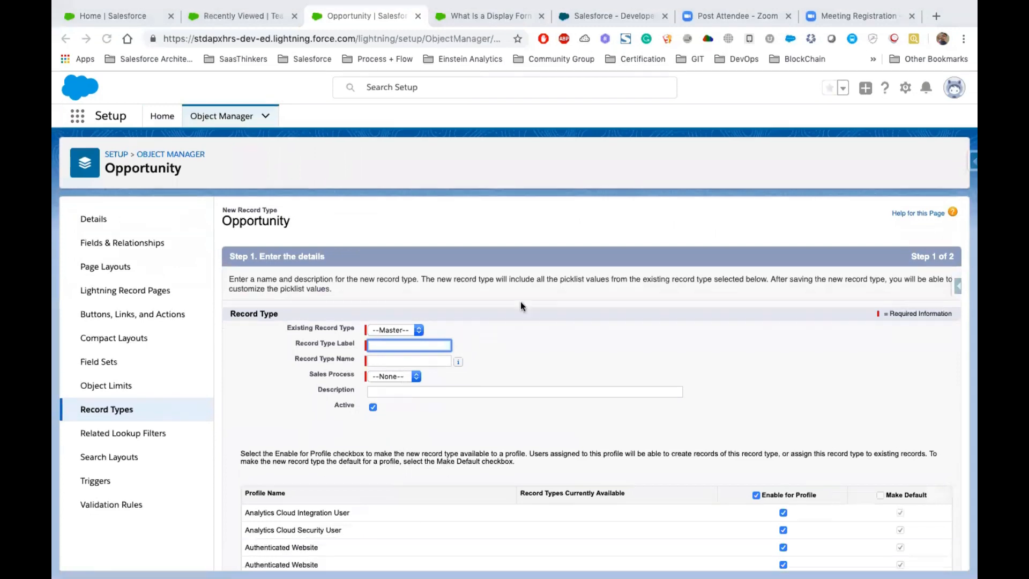
- Label and name the new Opportunity record type Customer, assign the Customer sales process, and keep it active
{"action": "scroll", "coordinate": [458, 303], "scroll_direction": "down", "scroll_amount": 1}
{"action": "type", "text": "Customer"}
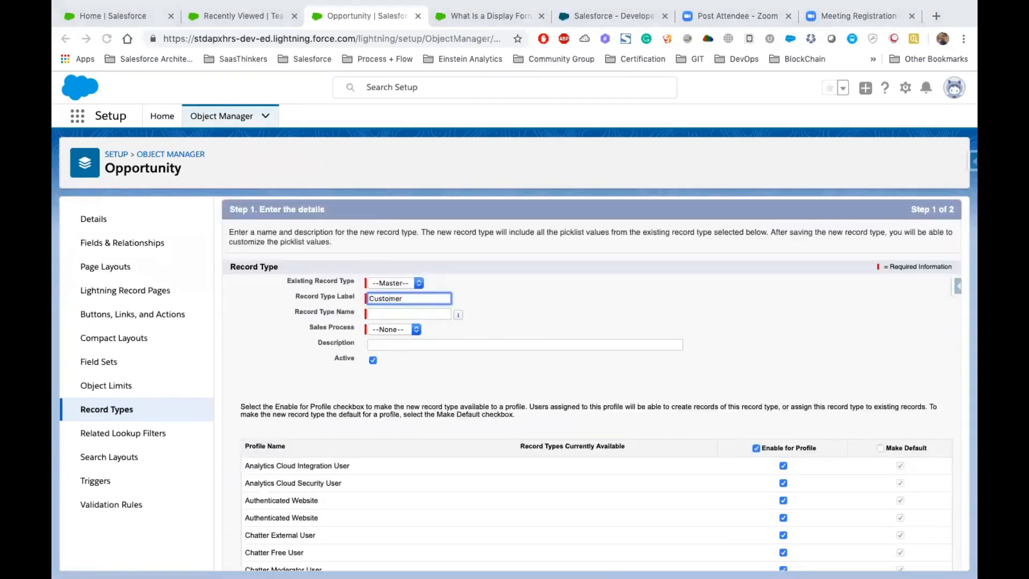
{"action": "left_click", "coordinate": [388, 315]}
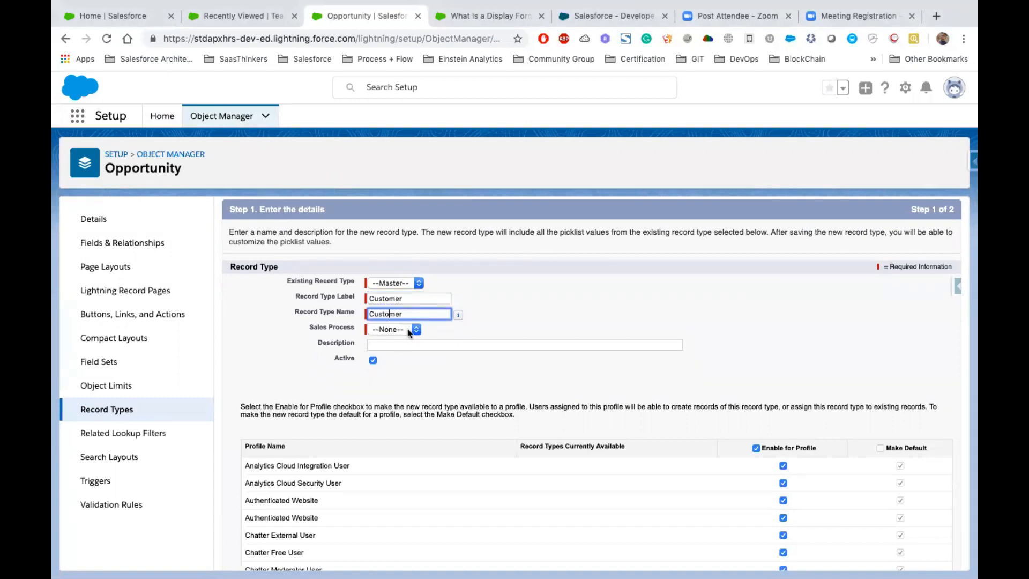
{"action": "left_click", "coordinate": [407, 328]}
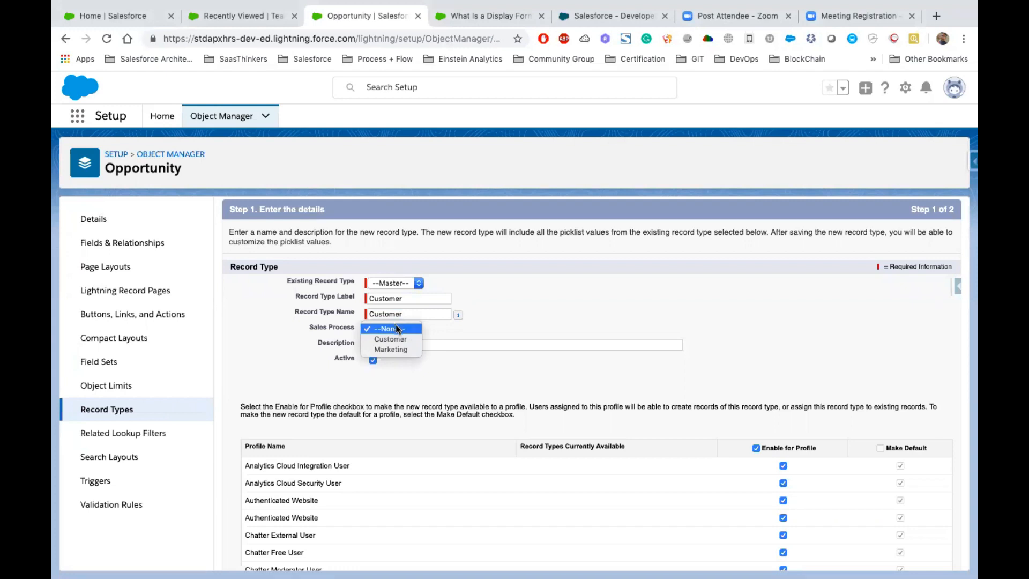
{"action": "left_click", "coordinate": [390, 339]}
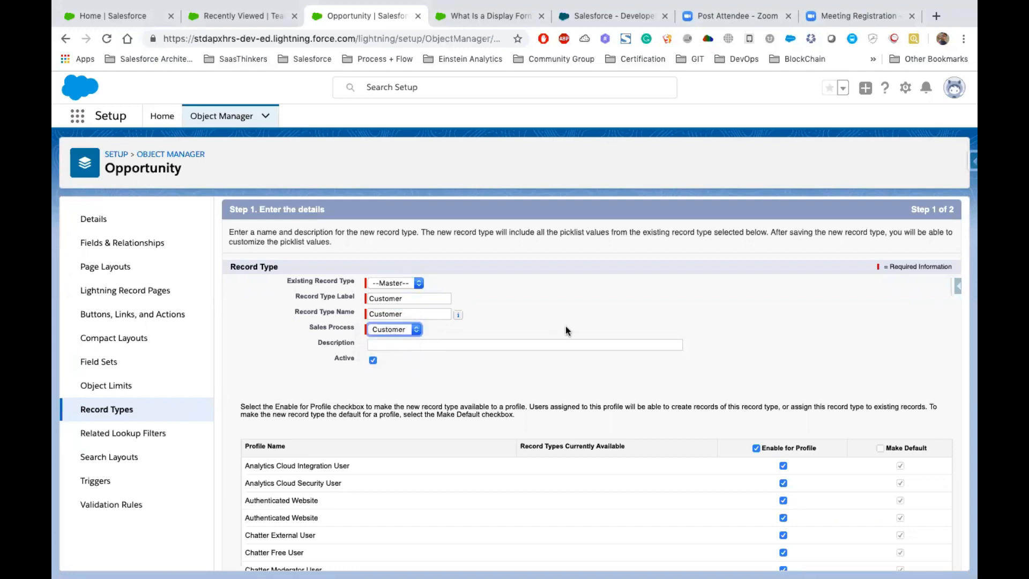
{"action": "scroll", "coordinate": [357, 353], "scroll_direction": "down", "scroll_amount": 1}
{"action": "left_click_drag", "start_coordinate": [329, 348], "coordinate": [357, 348]}
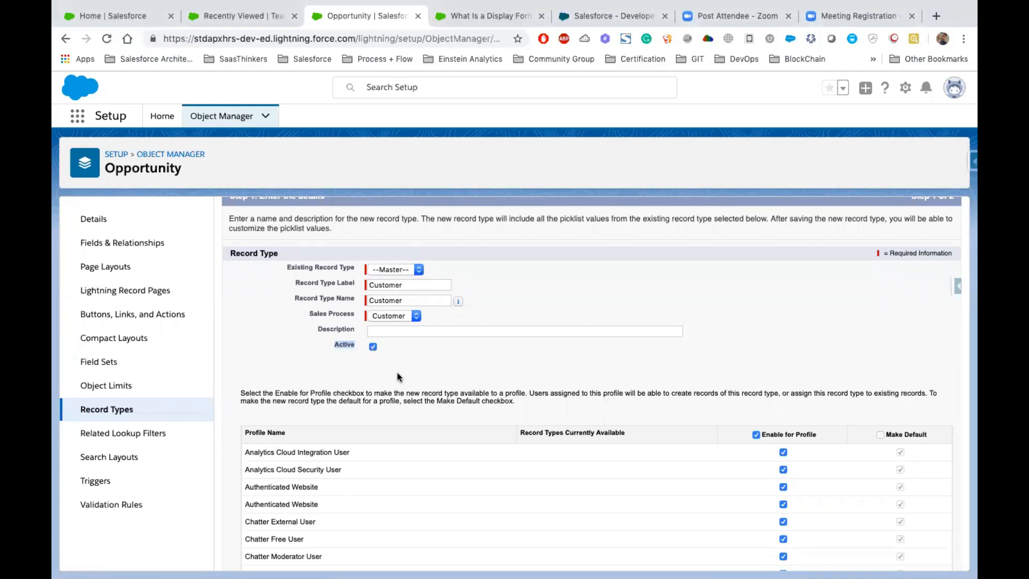
- Keep the Customer record type enabled for all profiles and continue to the page layout assignment
{"action": "scroll", "coordinate": [397, 377], "scroll_direction": "down", "scroll_amount": 5}
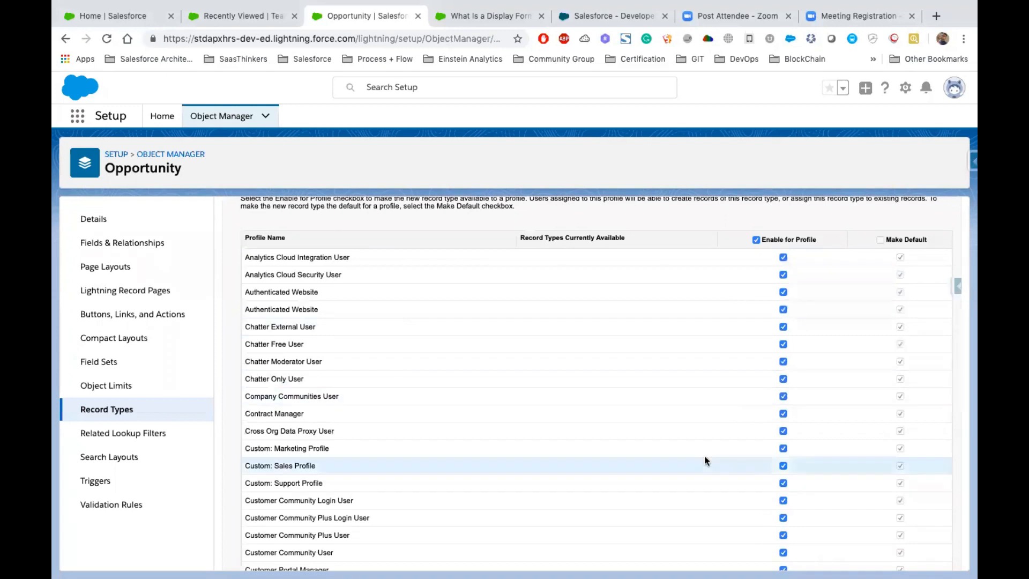
{"action": "scroll", "coordinate": [703, 459], "scroll_direction": "down", "scroll_amount": 5}
{"action": "scroll", "coordinate": [704, 455], "scroll_direction": "down", "scroll_amount": 5}
{"action": "left_click", "coordinate": [917, 555]}
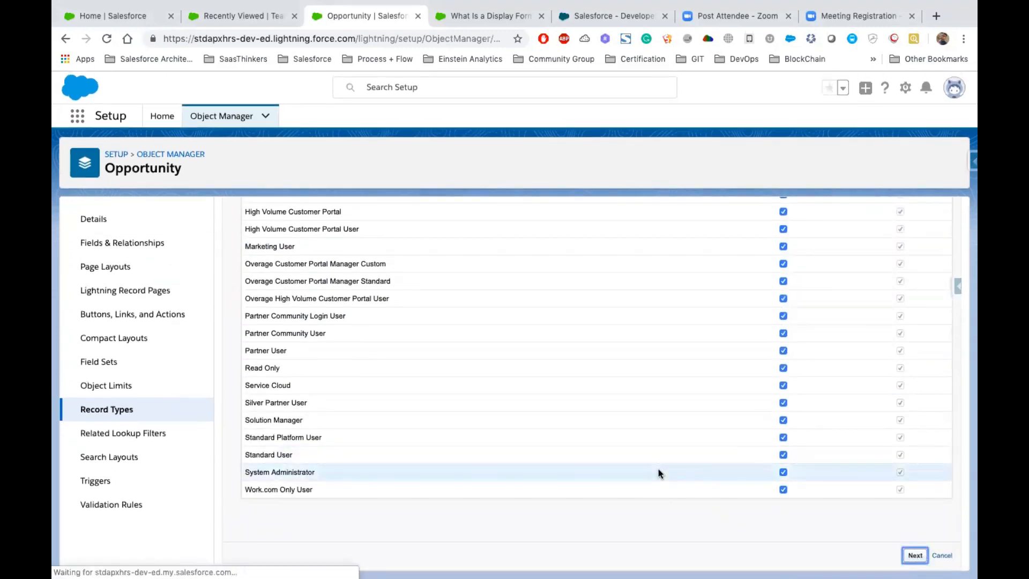
- Try to save the Customer record type without a page layout, and view the layouts available for all profiles
{"action": "scroll", "coordinate": [561, 401], "scroll_direction": "down", "scroll_amount": 10}
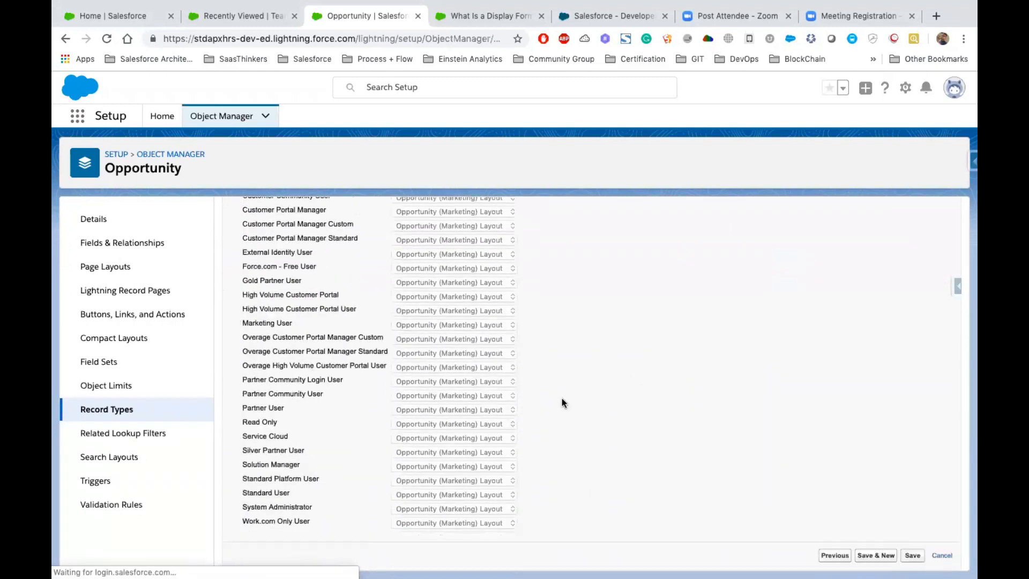
{"action": "left_click", "coordinate": [913, 556]}
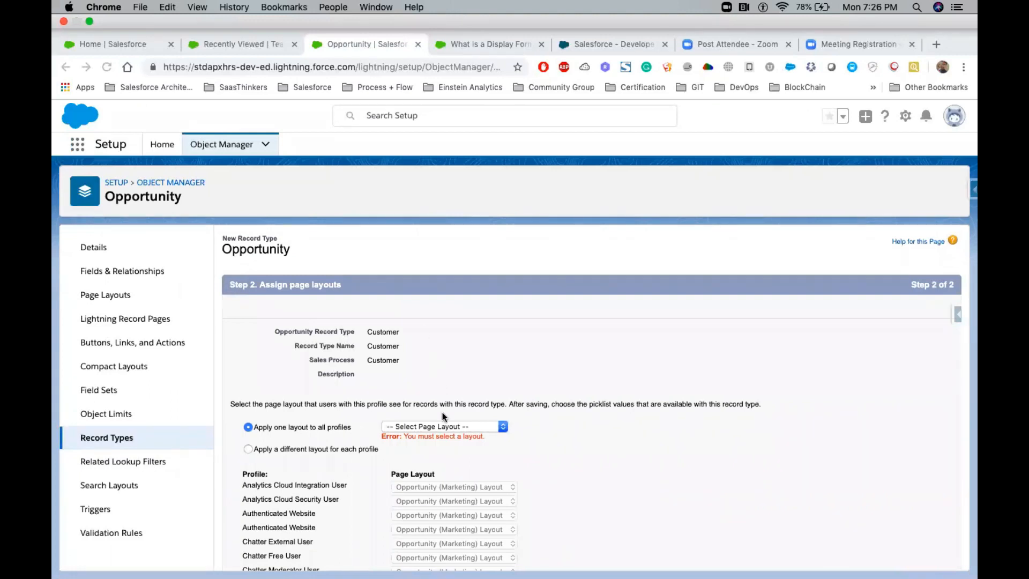
{"action": "left_click", "coordinate": [429, 426]}
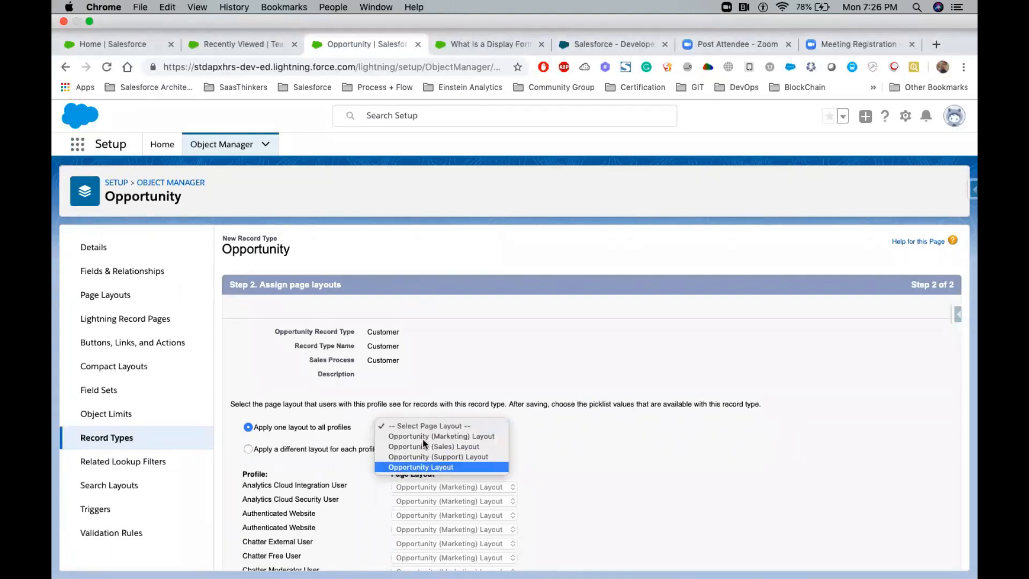
{"action": "left_click", "coordinate": [449, 320]}
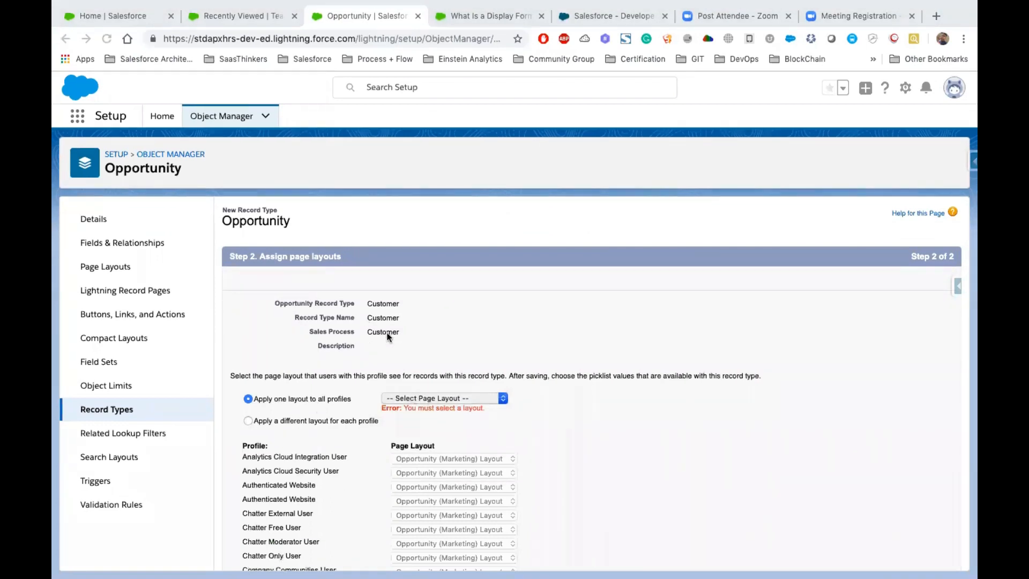
- Review the Record Types & Page Layouts slide in the Keynote presentation and return to the Customer record type setup in Chrome
{"action": "double_click", "coordinate": [388, 333]}
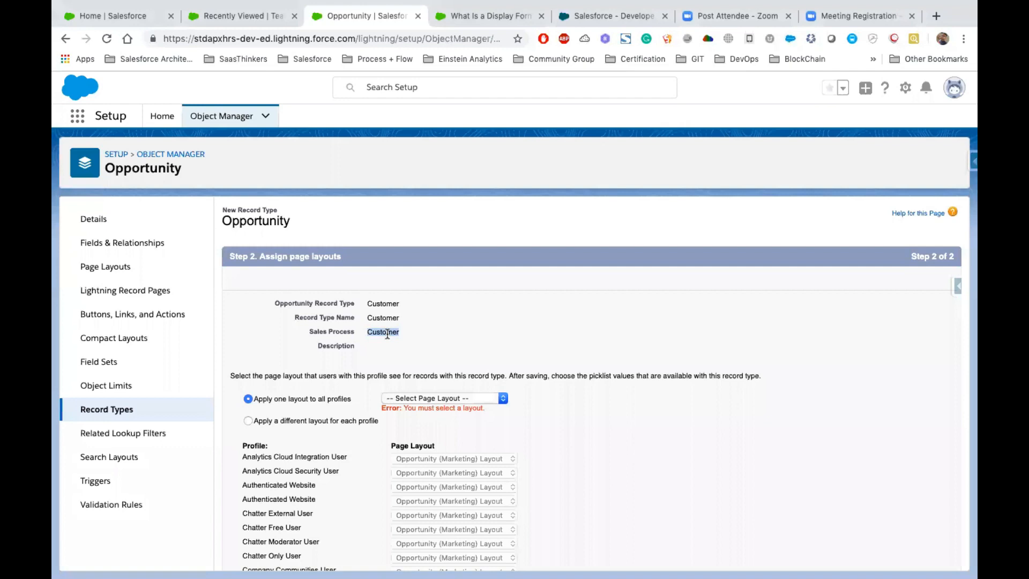
{"action": "scroll", "coordinate": [388, 333], "scroll_direction": "down", "scroll_amount": 10}
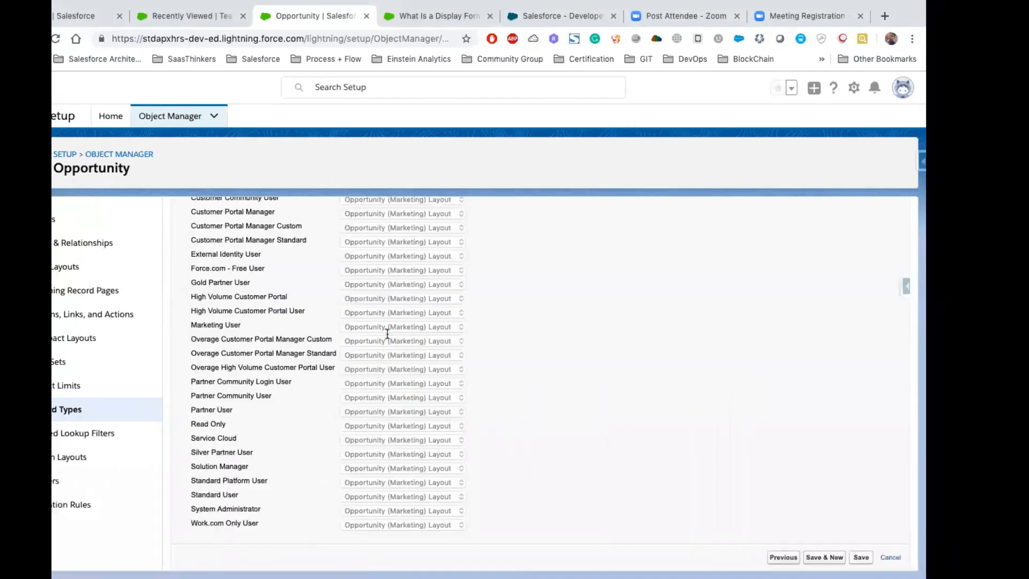
{"action": "key", "text": "ctrl+Right"}
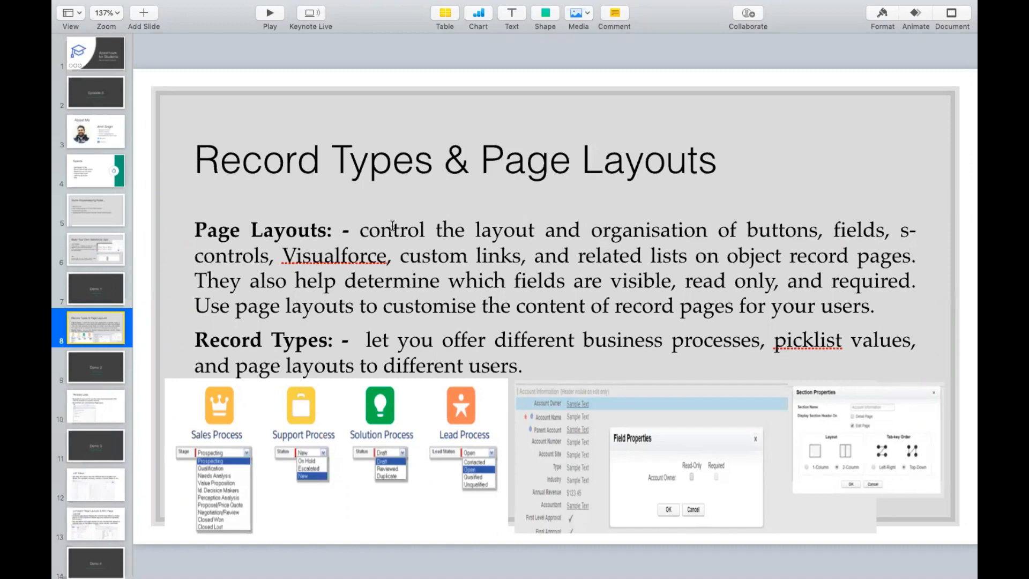
{"action": "key", "text": "ctrl+Right"}
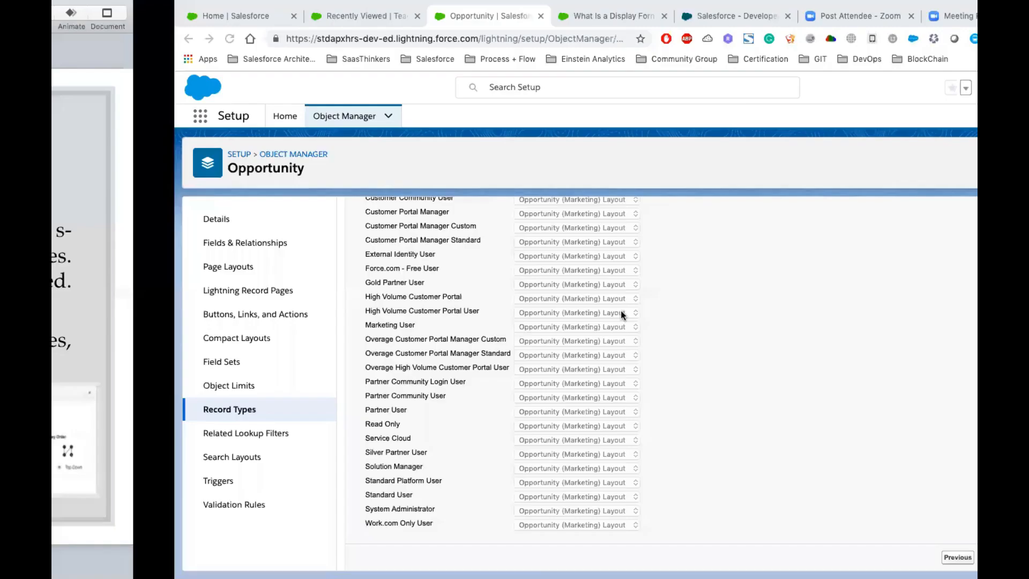
- Apply the Opportunity (Sales) Layout to all profiles for the Customer record type, save it and start another record type
{"action": "scroll", "coordinate": [621, 314], "scroll_direction": "up", "scroll_amount": 10}
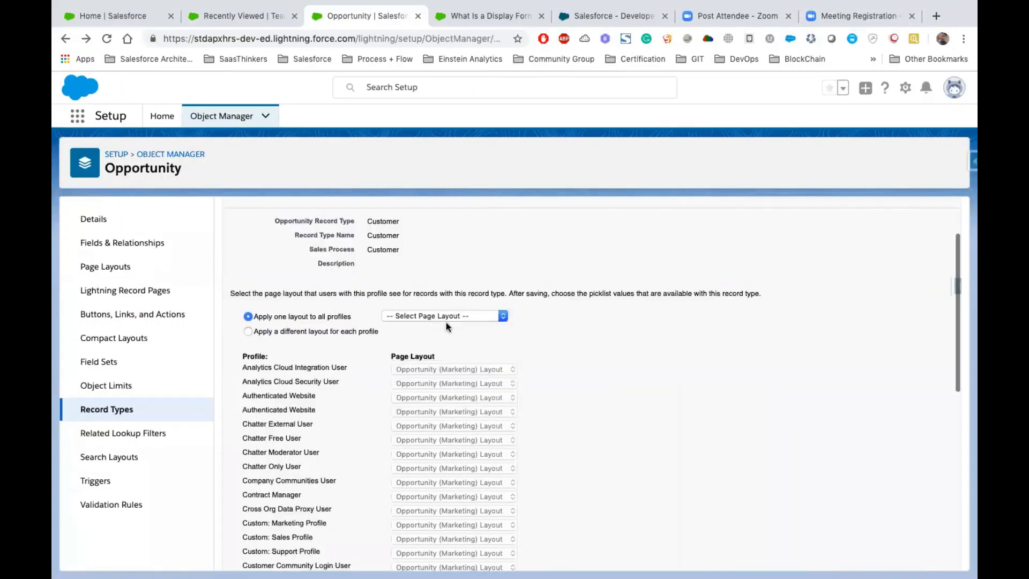
{"action": "left_click", "coordinate": [446, 317]}
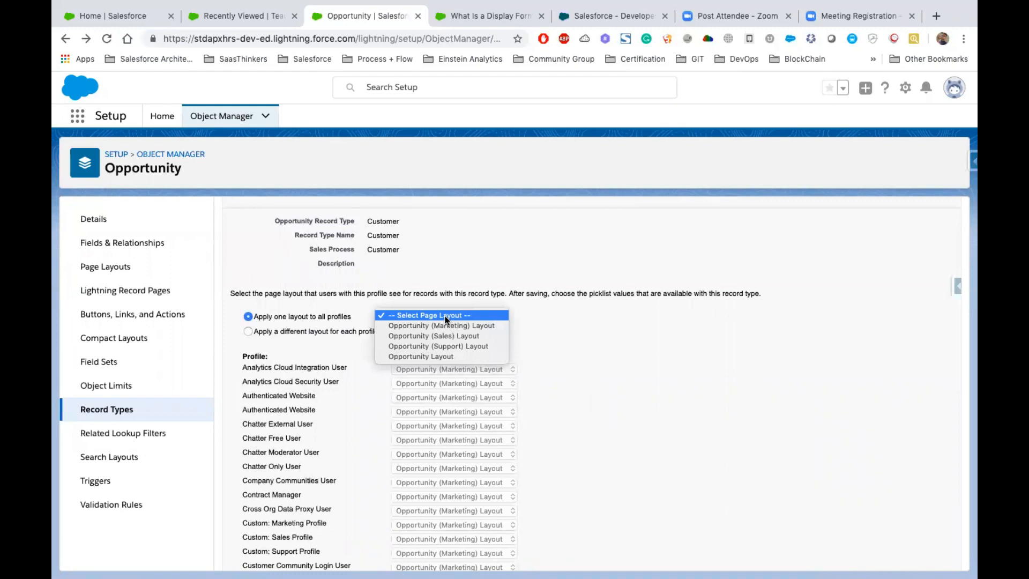
{"action": "left_click", "coordinate": [440, 336]}
{"action": "scroll", "coordinate": [592, 362], "scroll_direction": "down", "scroll_amount": 3}
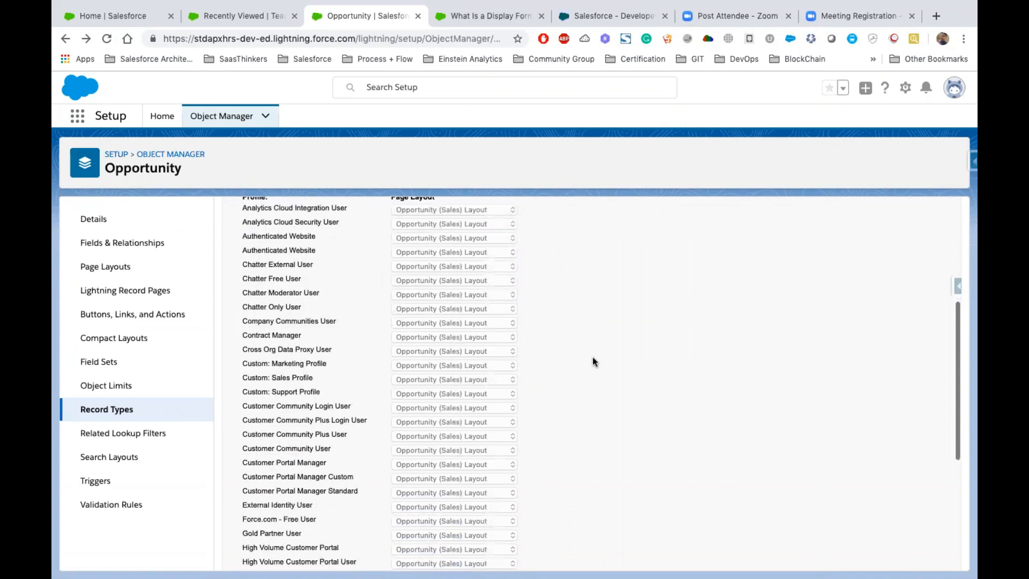
{"action": "scroll", "coordinate": [593, 362], "scroll_direction": "down", "scroll_amount": 5}
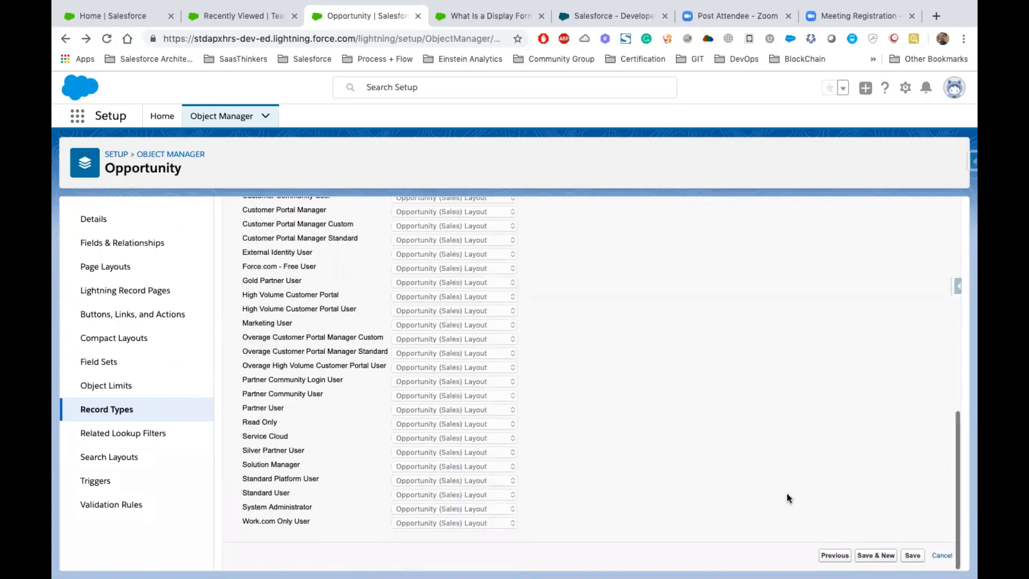
{"action": "left_click", "coordinate": [871, 556]}
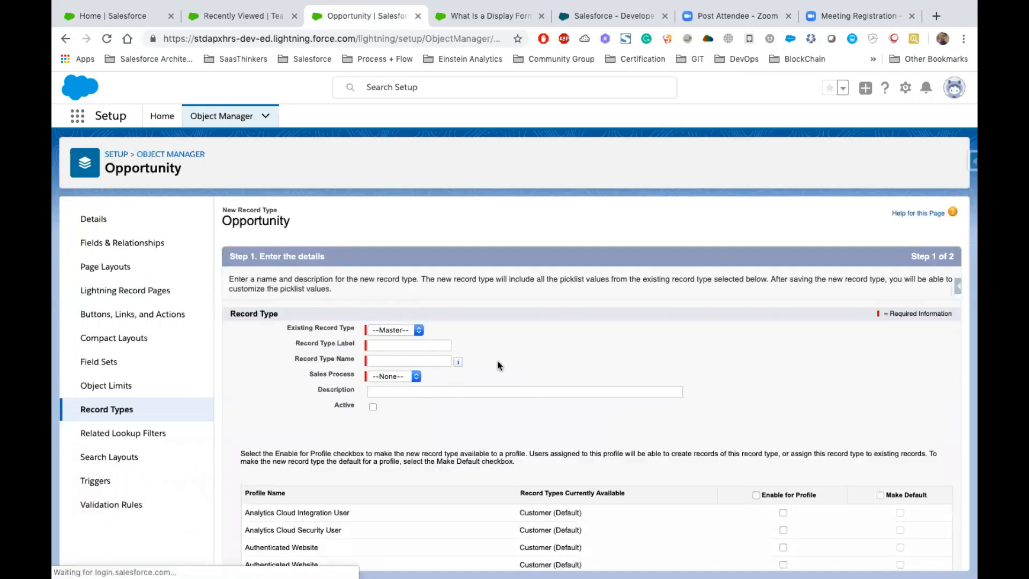
- Label and name the new Opportunity record type Prospect, assign the Marketing sales process, and make it active
{"action": "scroll", "coordinate": [497, 361], "scroll_direction": "down", "scroll_amount": 2}
{"action": "left_click", "coordinate": [394, 298]}
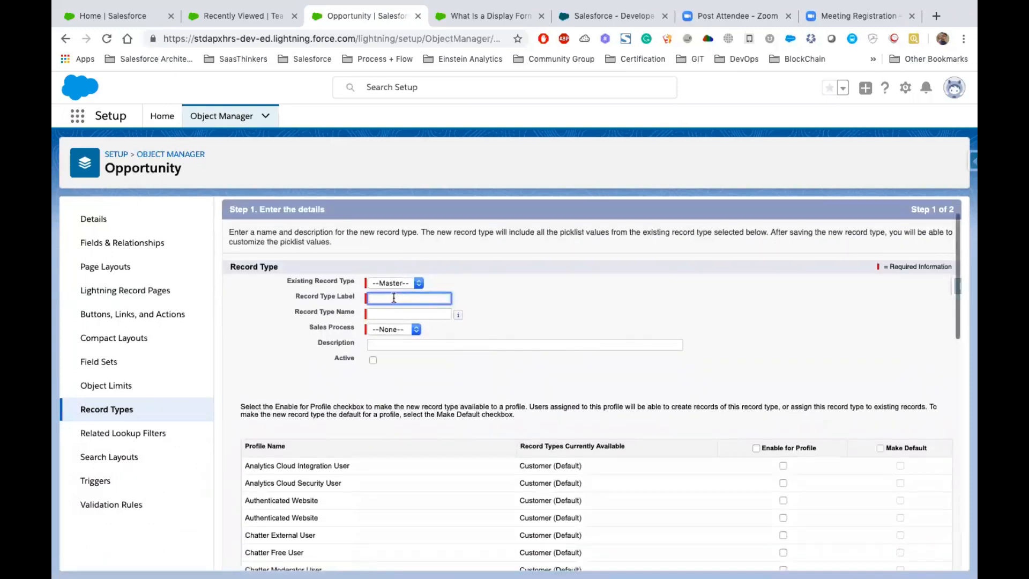
{"action": "type", "text": "Prospect"}
{"action": "key", "text": "Tab"}
{"action": "left_click", "coordinate": [394, 329]}
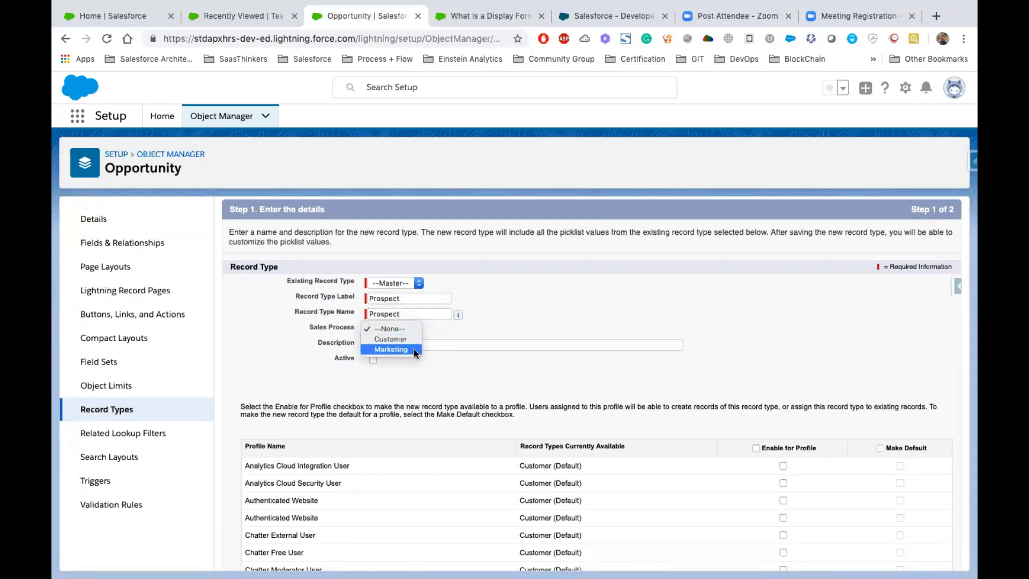
{"action": "left_click", "coordinate": [394, 349]}
{"action": "left_click", "coordinate": [373, 360]}
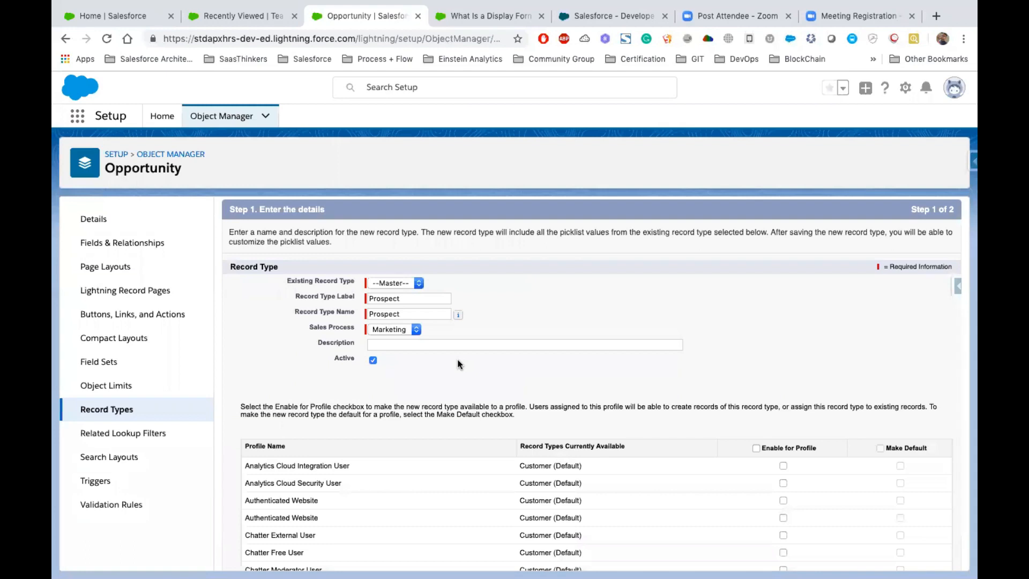
- Enable the Prospect record type for all profiles and continue to the page layout assignment
{"action": "scroll", "coordinate": [458, 364], "scroll_direction": "down", "scroll_amount": 3}
{"action": "left_click", "coordinate": [756, 338]}
{"action": "scroll", "coordinate": [757, 343], "scroll_direction": "down", "scroll_amount": 10}
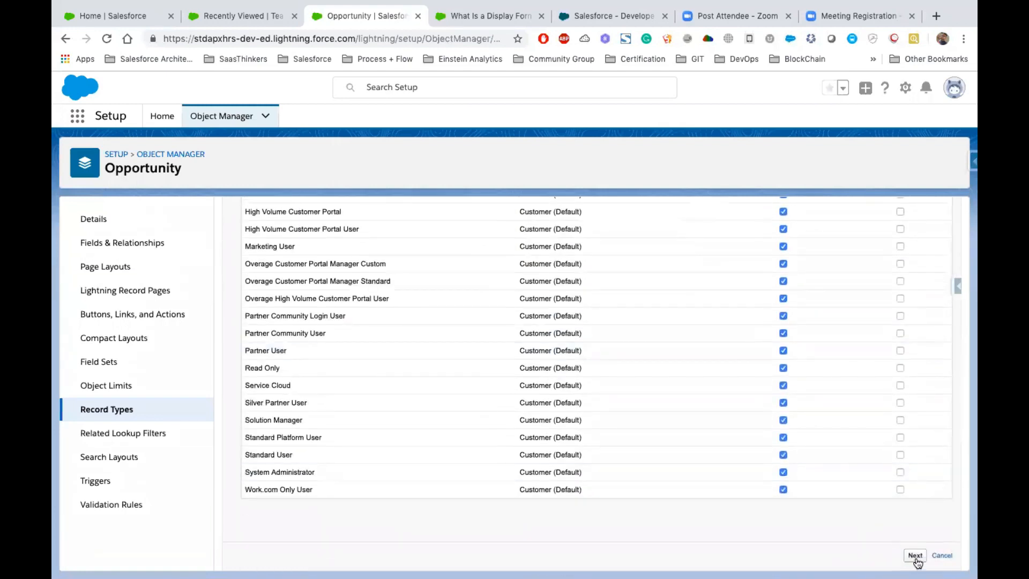
{"action": "left_click", "coordinate": [915, 555]}
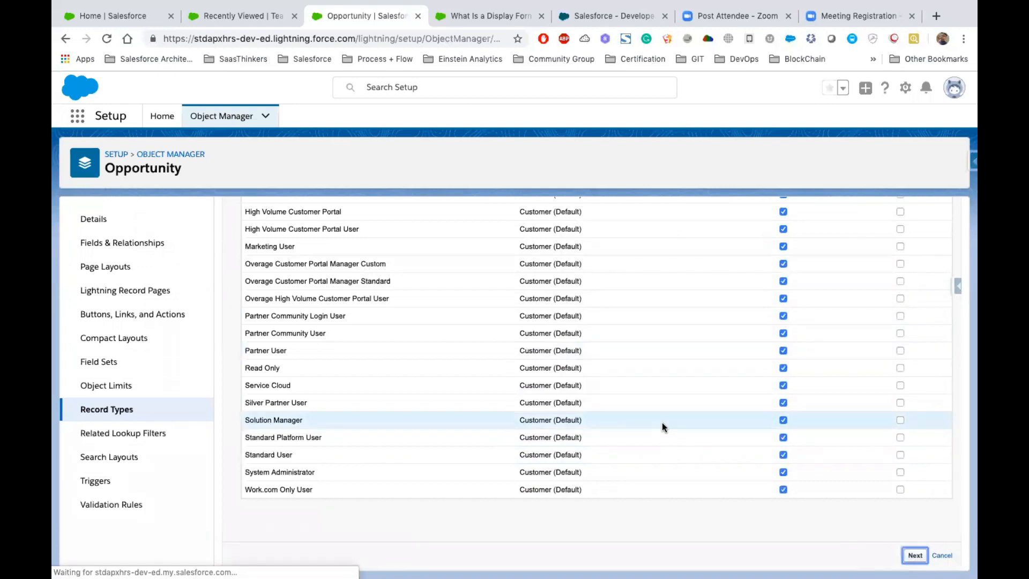
- Apply the Opportunity (Marketing) Layout to all profiles for the Prospect record type and save it
{"action": "scroll", "coordinate": [528, 400], "scroll_direction": "down", "scroll_amount": 2}
{"action": "left_click", "coordinate": [434, 342]}
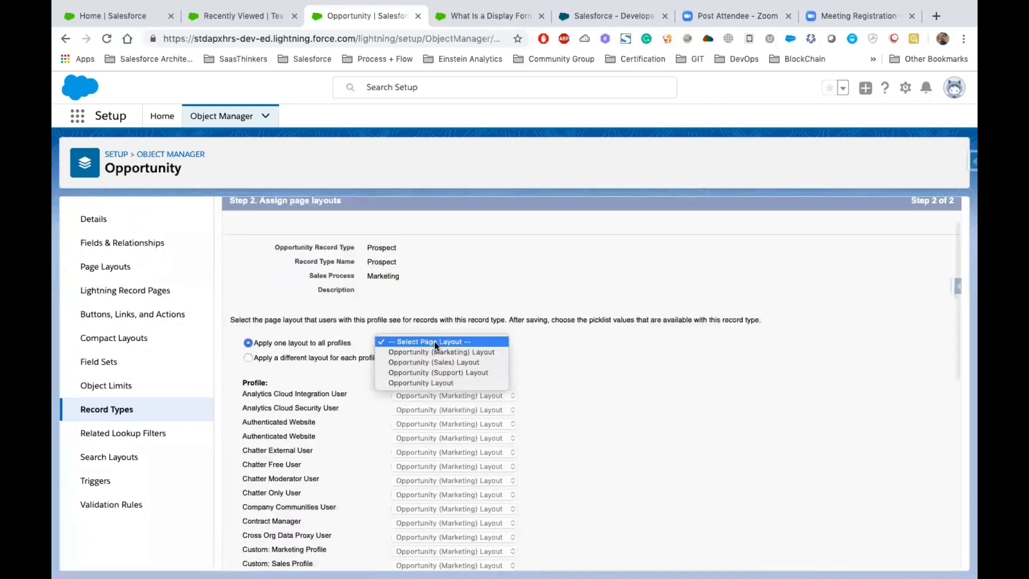
{"action": "left_click", "coordinate": [456, 353]}
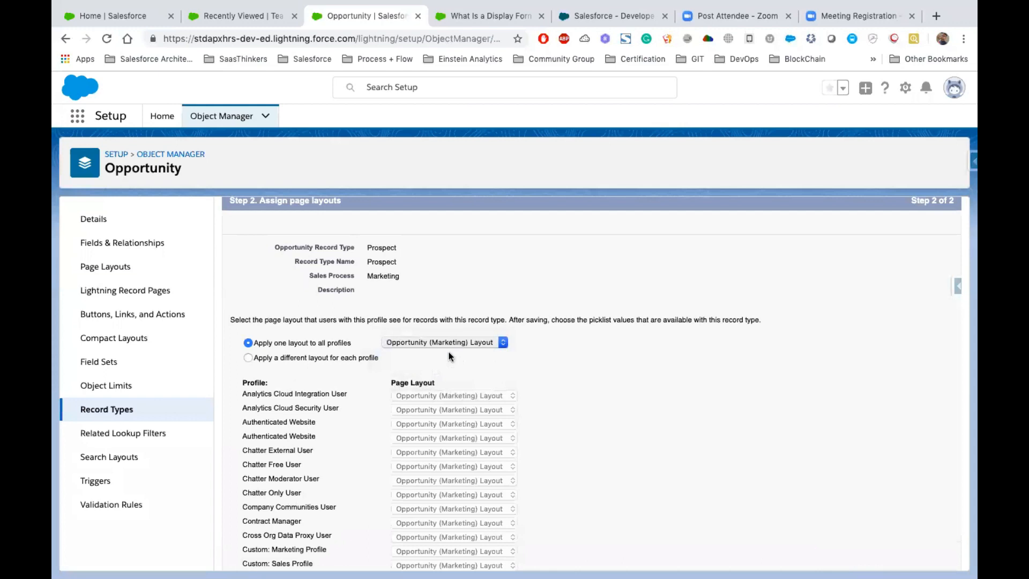
{"action": "scroll", "coordinate": [558, 381], "scroll_direction": "down", "scroll_amount": 8}
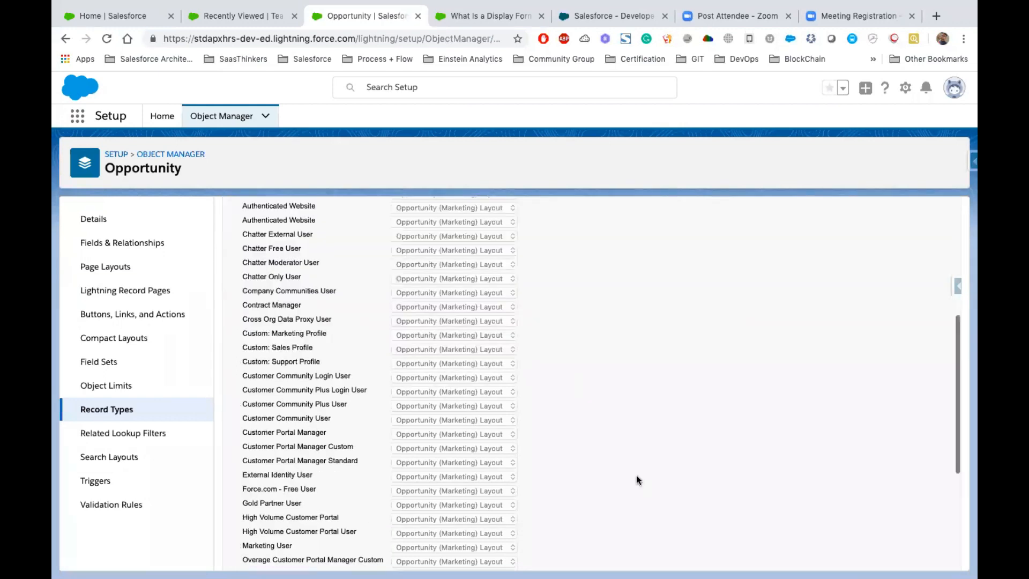
{"action": "left_click", "coordinate": [912, 555]}
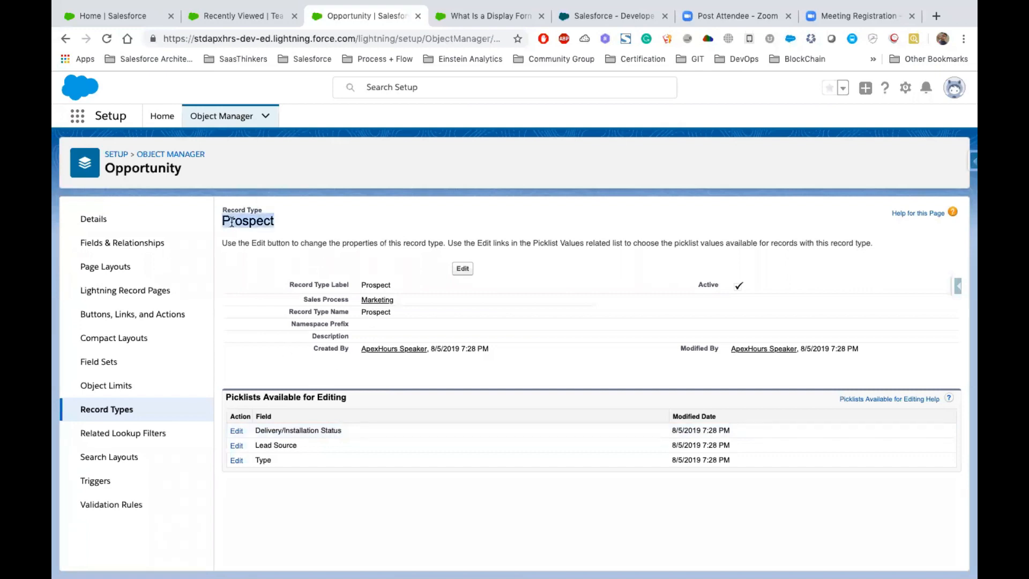
- Remove the Existing Customer Upgrade, Replacement and Downgrade values from the Prospect record type's Type picklist and save, leaving only New Customer
{"action": "left_click_drag", "start_coordinate": [274, 462], "coordinate": [256, 430]}
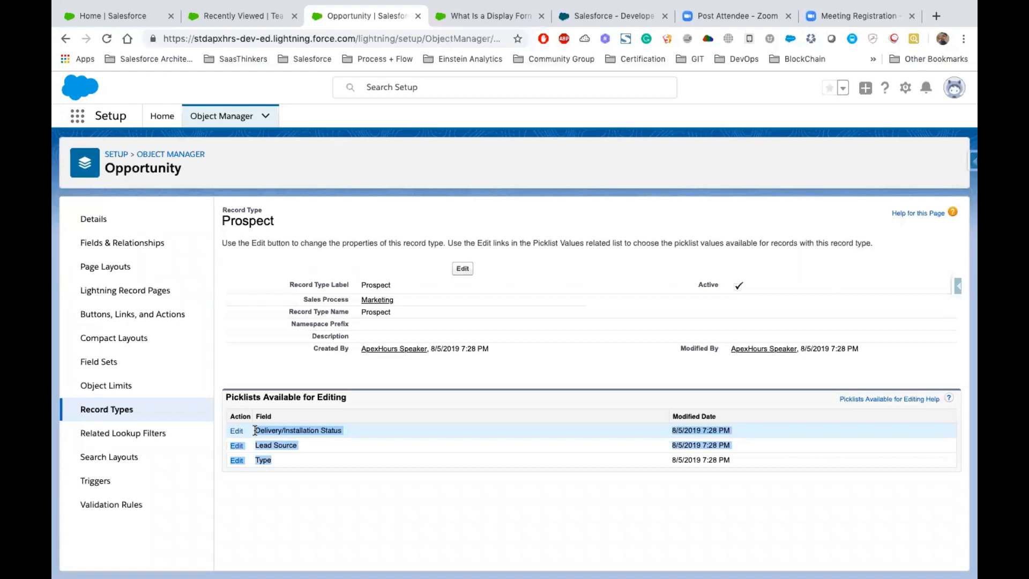
{"action": "left_click", "coordinate": [337, 481]}
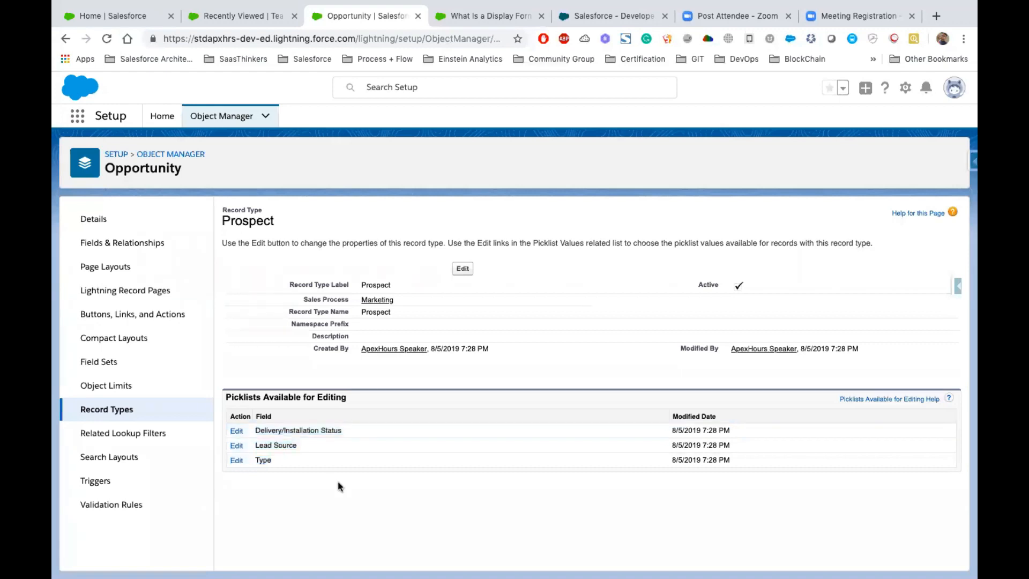
{"action": "left_click", "coordinate": [235, 461]}
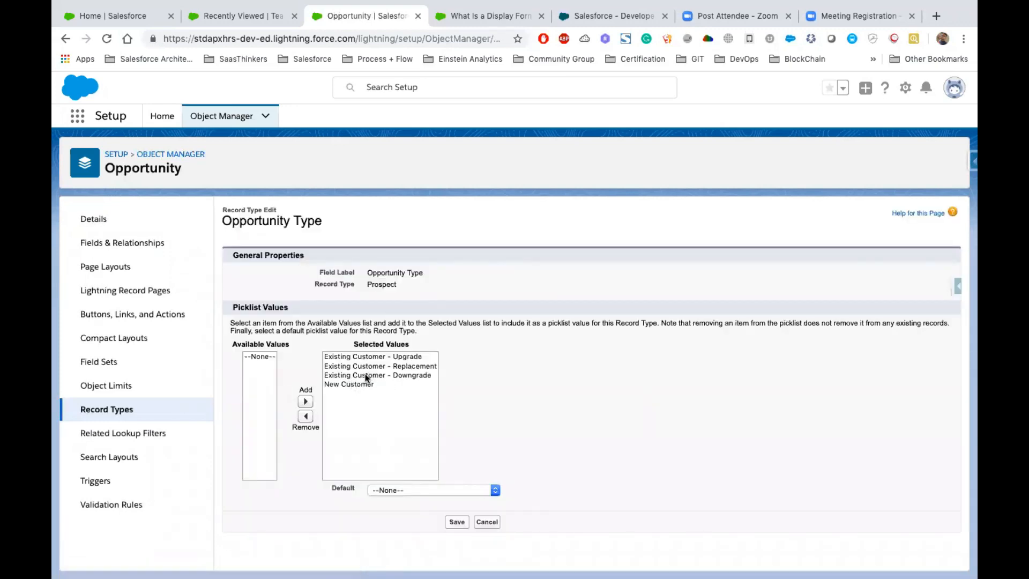
{"action": "left_click_drag", "start_coordinate": [366, 377], "coordinate": [352, 355]}
{"action": "left_click", "coordinate": [305, 416]}
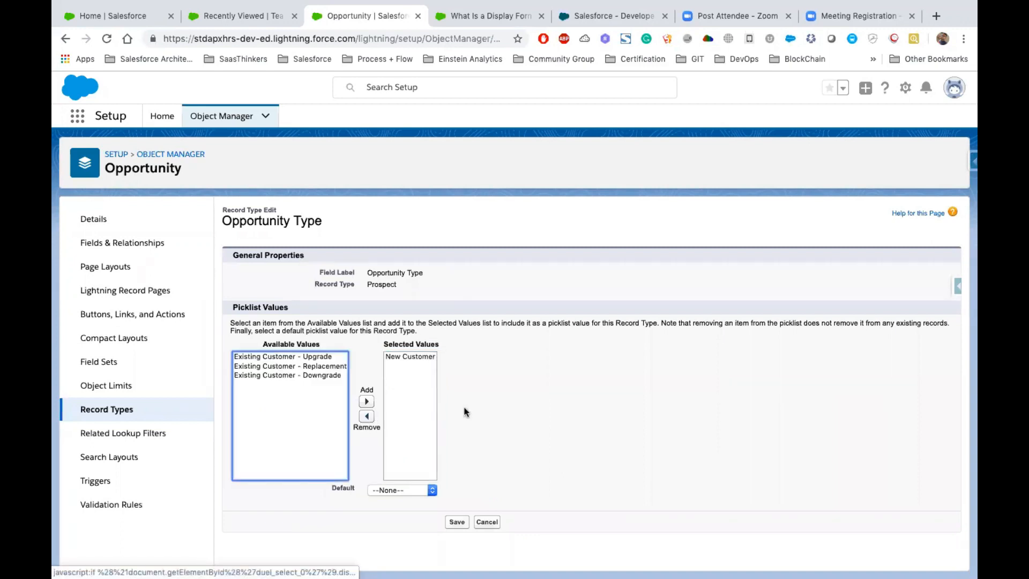
{"action": "left_click", "coordinate": [408, 356]}
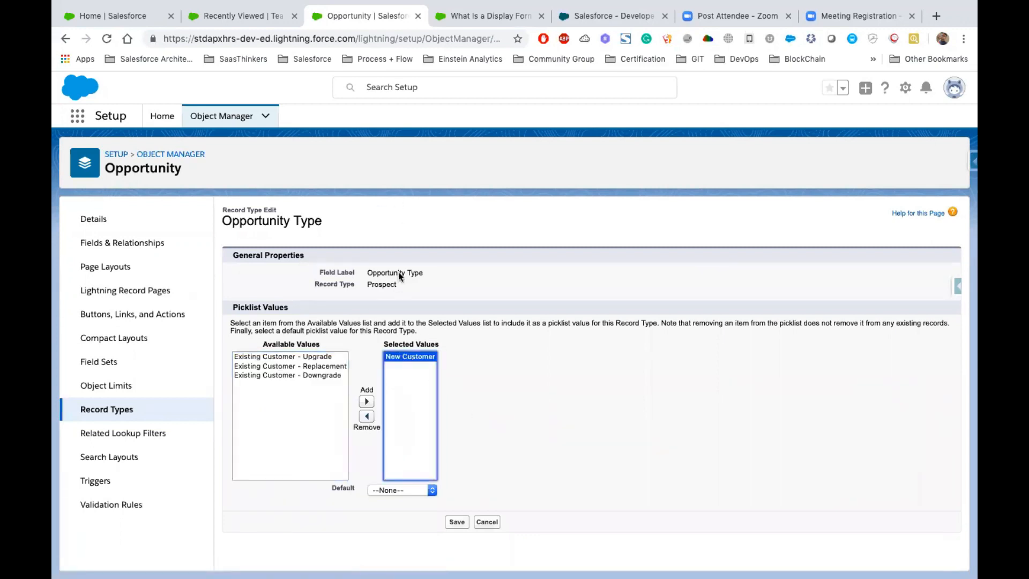
{"action": "double_click", "coordinate": [379, 285]}
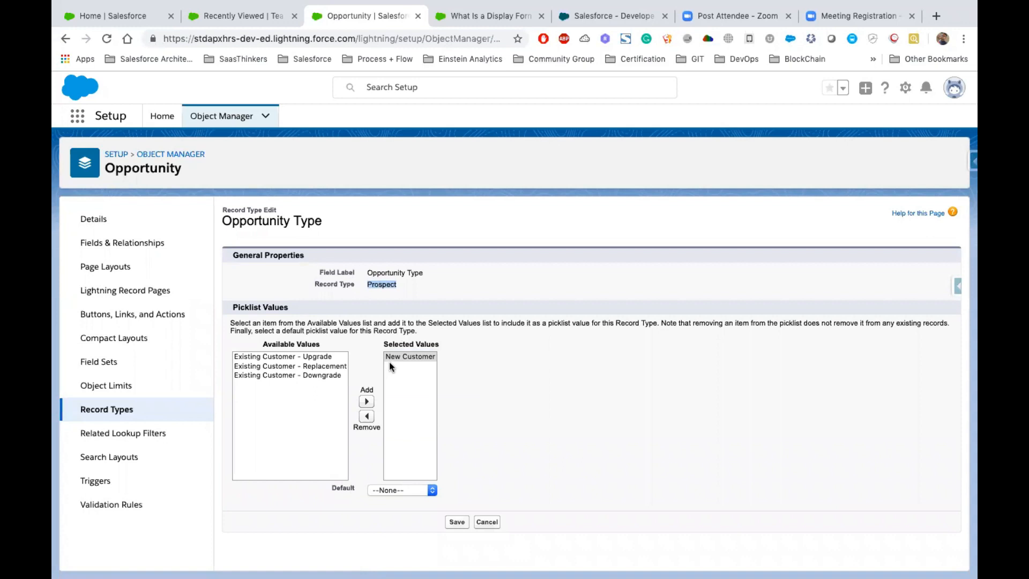
{"action": "left_click", "coordinate": [455, 522]}
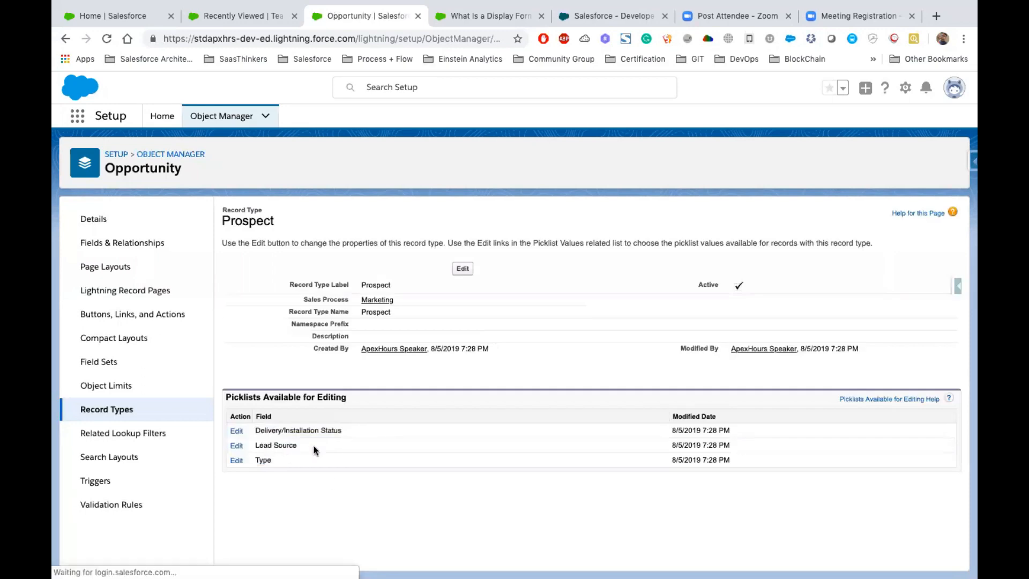
- Remove New Customer from the Customer record type's Type picklist and save it
{"action": "left_click", "coordinate": [105, 409]}
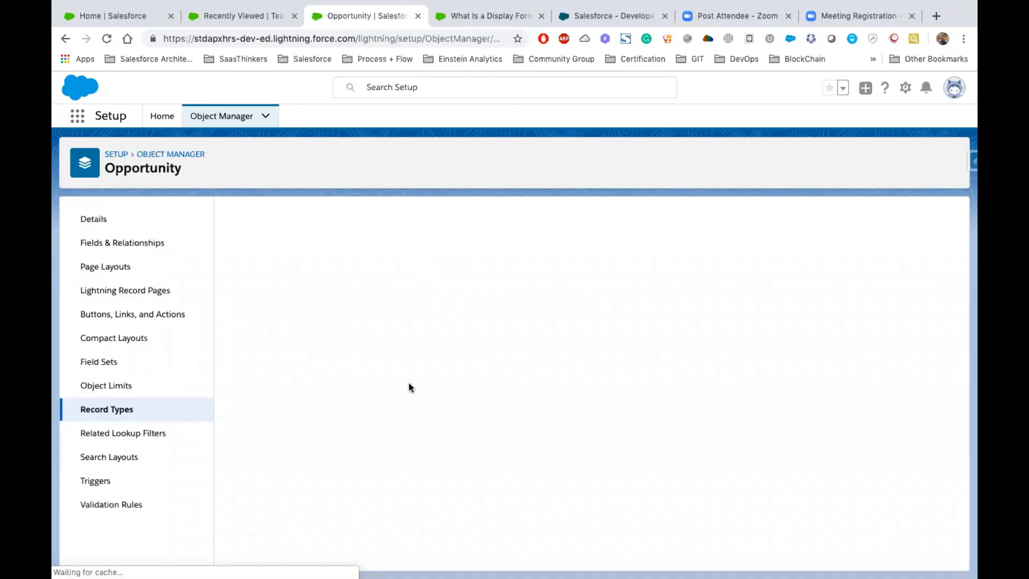
{"action": "left_click", "coordinate": [356, 382]}
{"action": "left_click", "coordinate": [305, 416]}
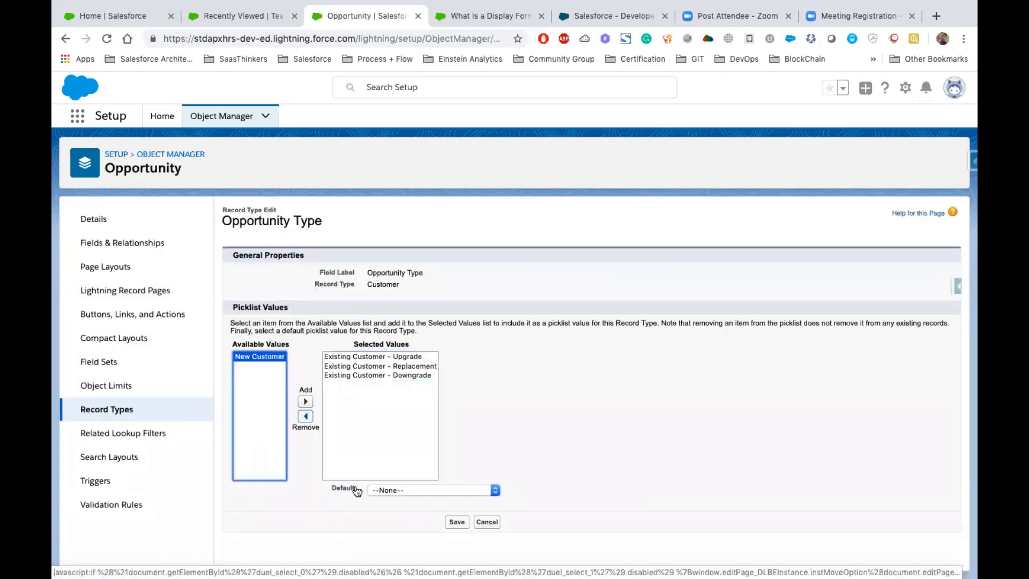
{"action": "left_click", "coordinate": [457, 522]}
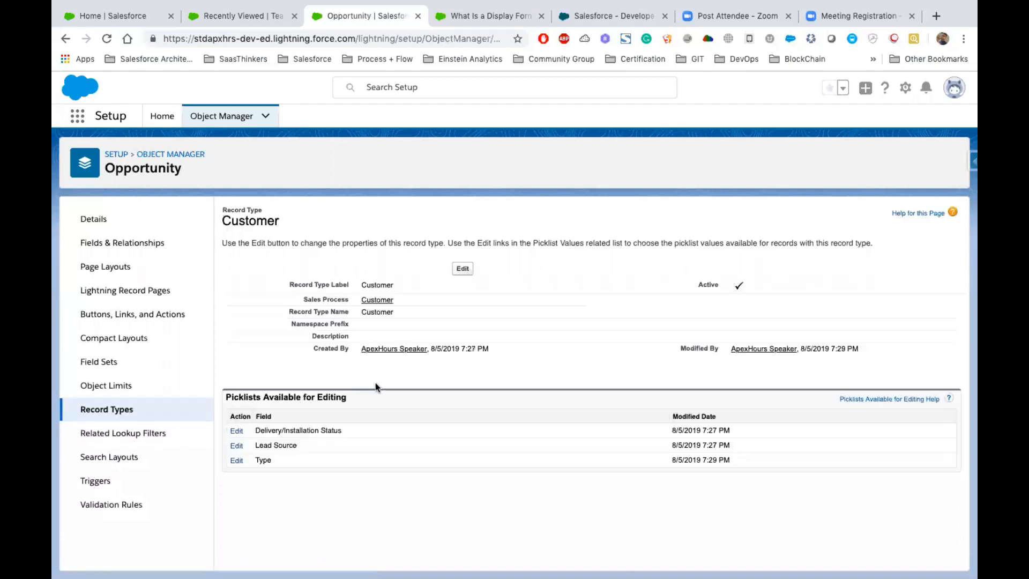
- Refresh the Salesforce Apexhours app, open its Opportunities list and start a new opportunity
{"action": "double_click", "coordinate": [377, 288]}
{"action": "left_click", "coordinate": [222, 16]}
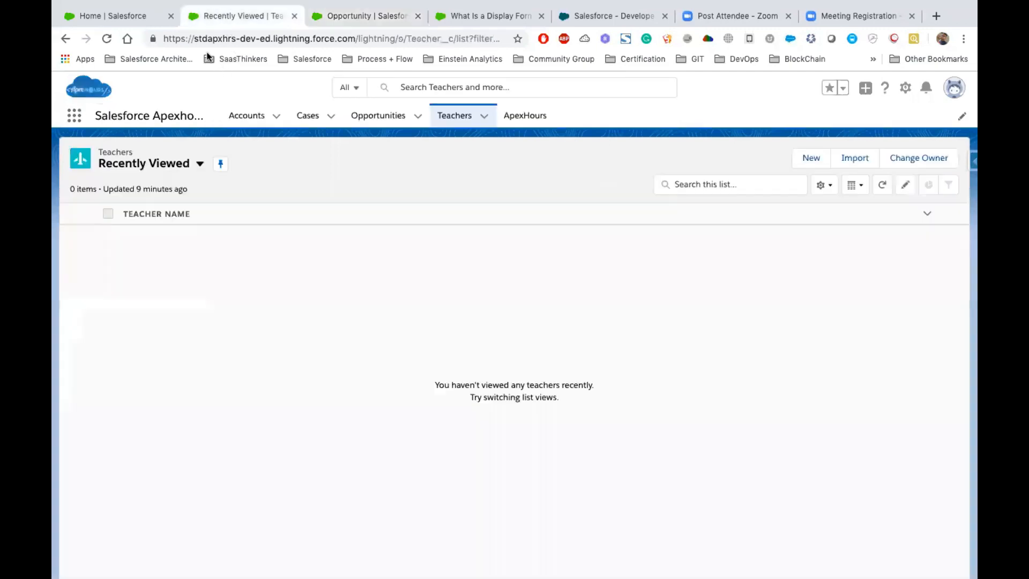
{"action": "left_click", "coordinate": [102, 40]}
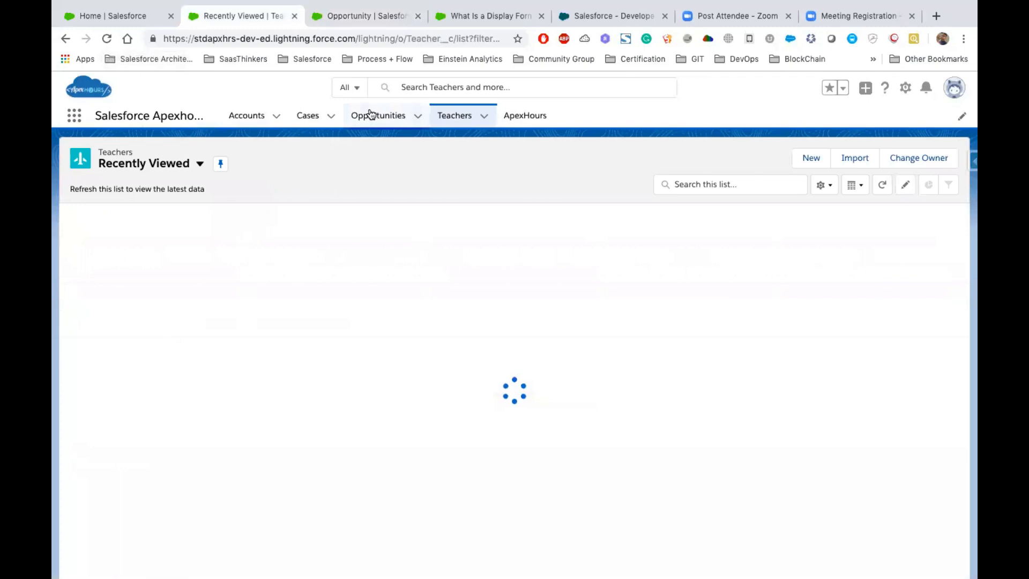
{"action": "left_click", "coordinate": [370, 114]}
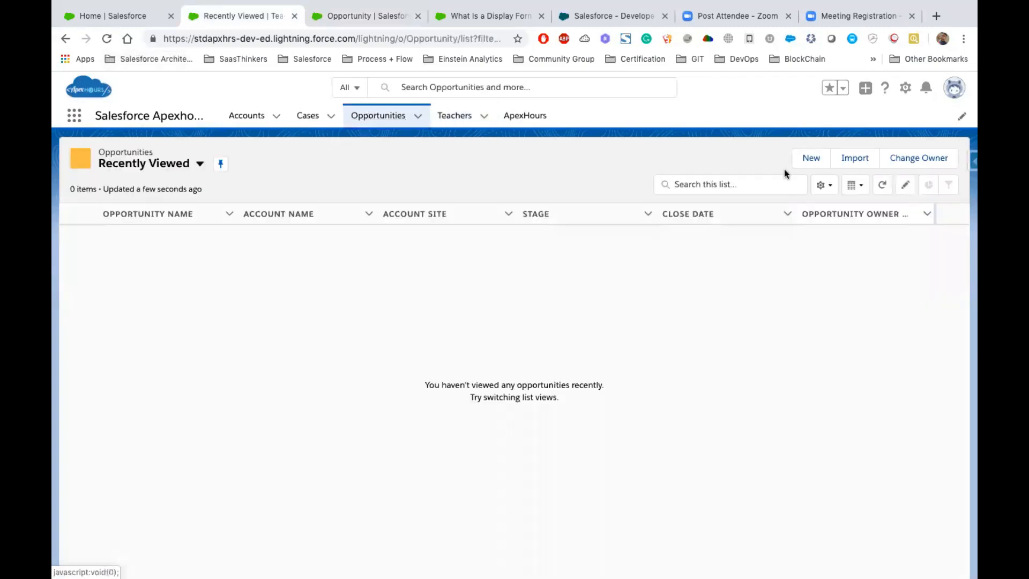
{"action": "left_click", "coordinate": [938, 158]}
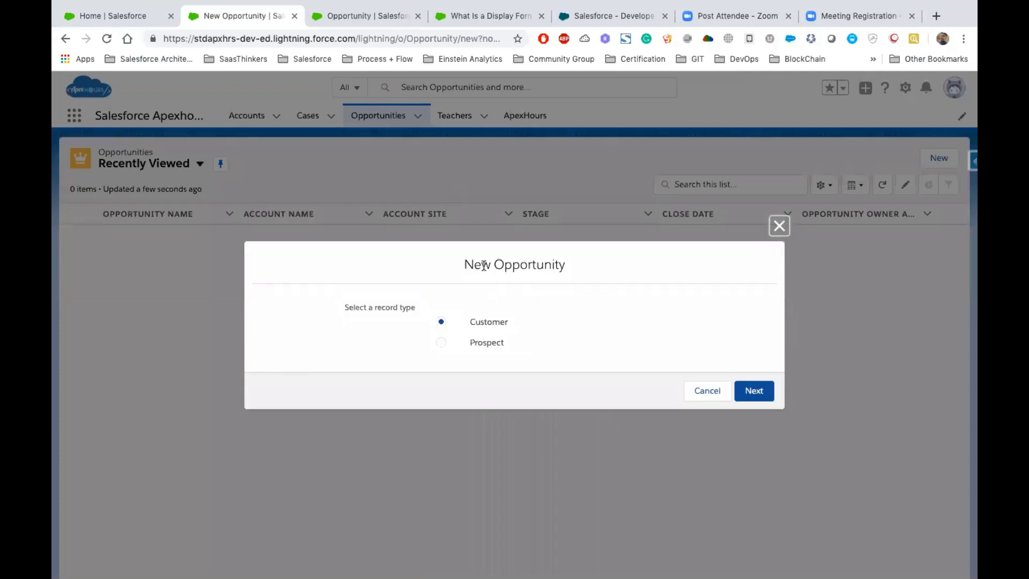
- Review the record type choices for the new opportunity, choose Customer and continue to its form
{"action": "left_click_drag", "start_coordinate": [464, 263], "coordinate": [580, 267]}
{"action": "left_click_drag", "start_coordinate": [418, 308], "coordinate": [344, 310]}
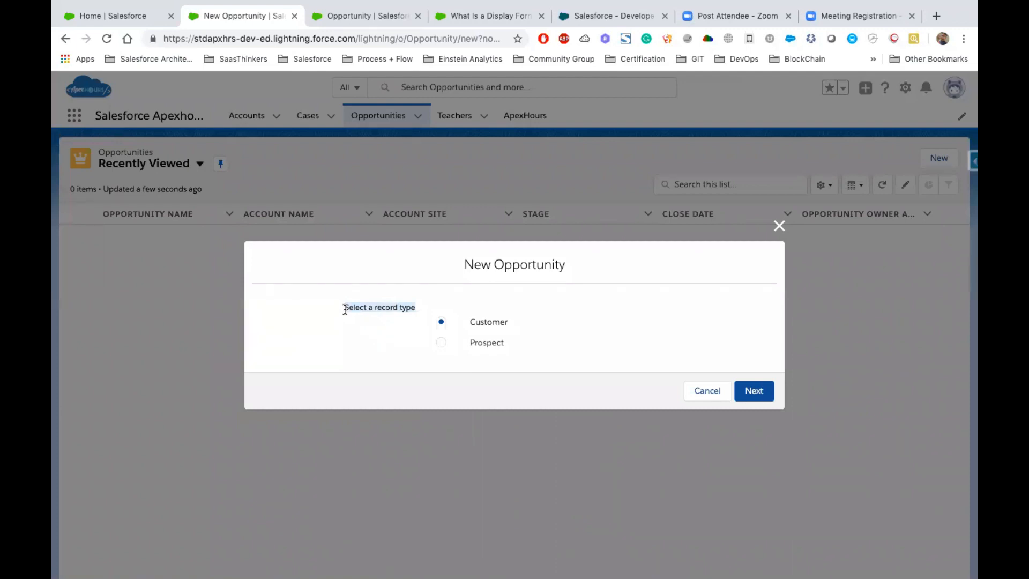
{"action": "double_click", "coordinate": [492, 322]}
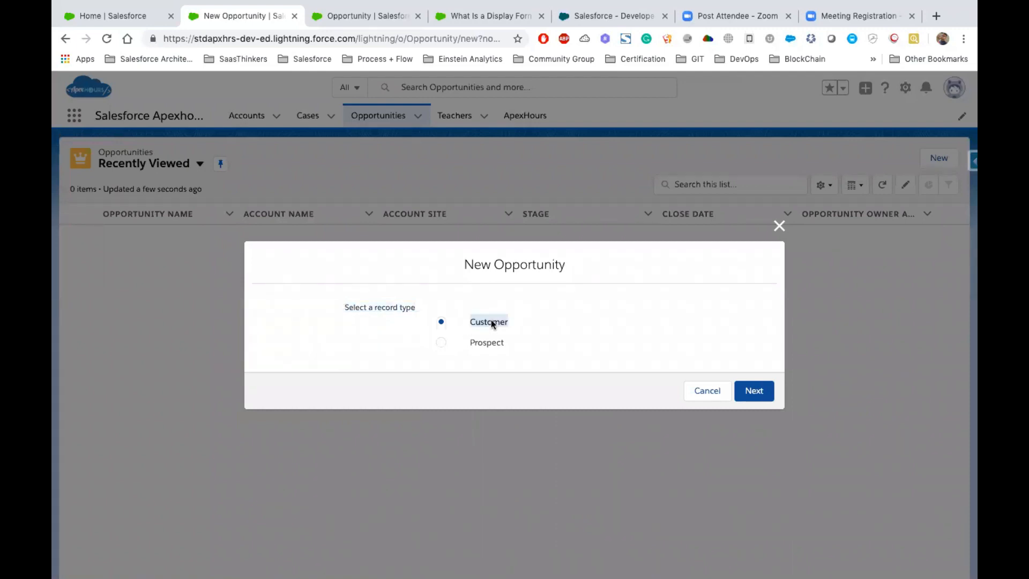
{"action": "left_click", "coordinate": [491, 344]}
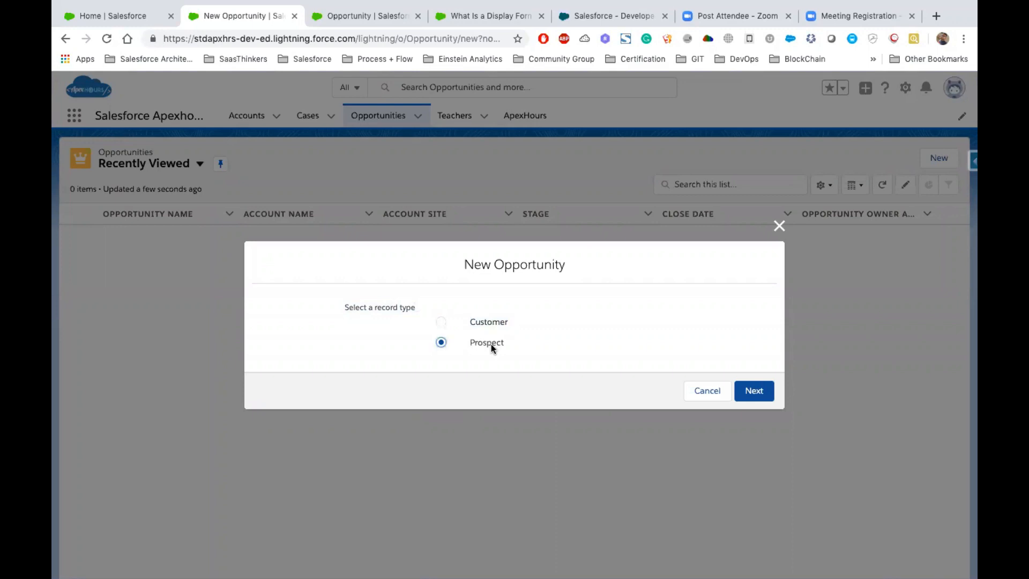
{"action": "left_click", "coordinate": [491, 321]}
{"action": "left_click", "coordinate": [754, 391]}
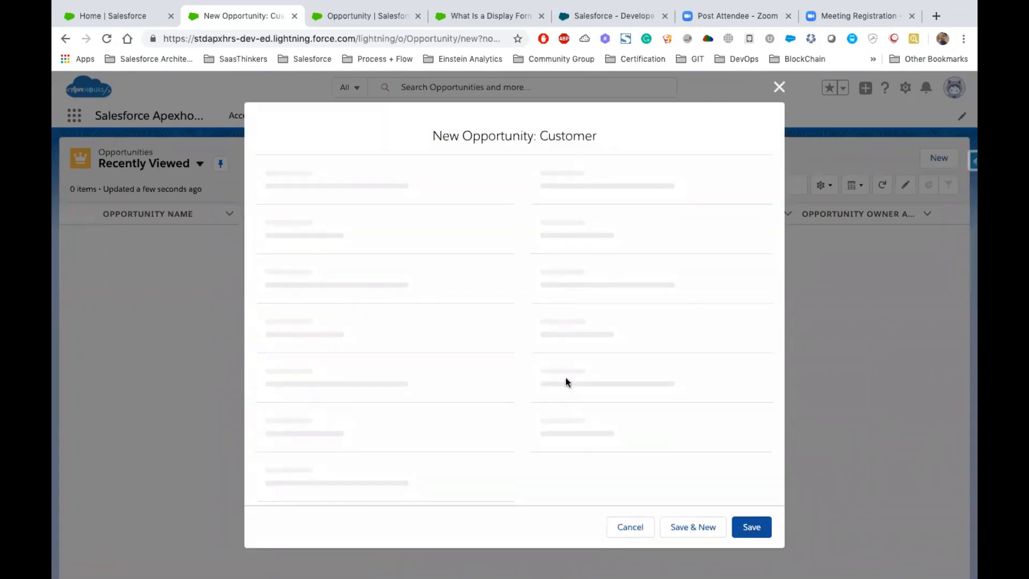
- Examine the Stage and Type picklist options on the new Customer opportunity form, and cancel the record
{"action": "scroll", "coordinate": [490, 267], "scroll_direction": "down", "scroll_amount": 2}
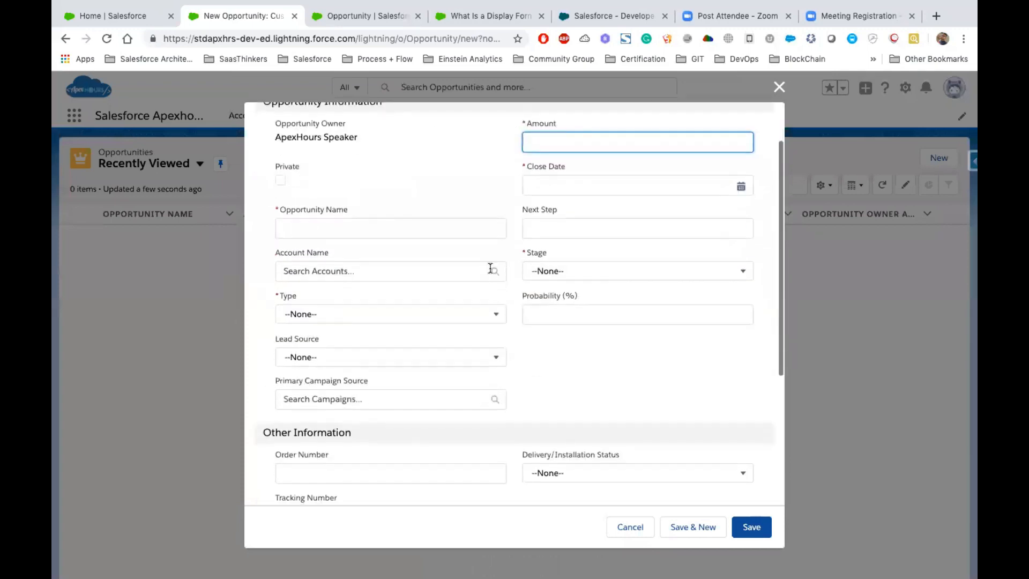
{"action": "left_click", "coordinate": [607, 277]}
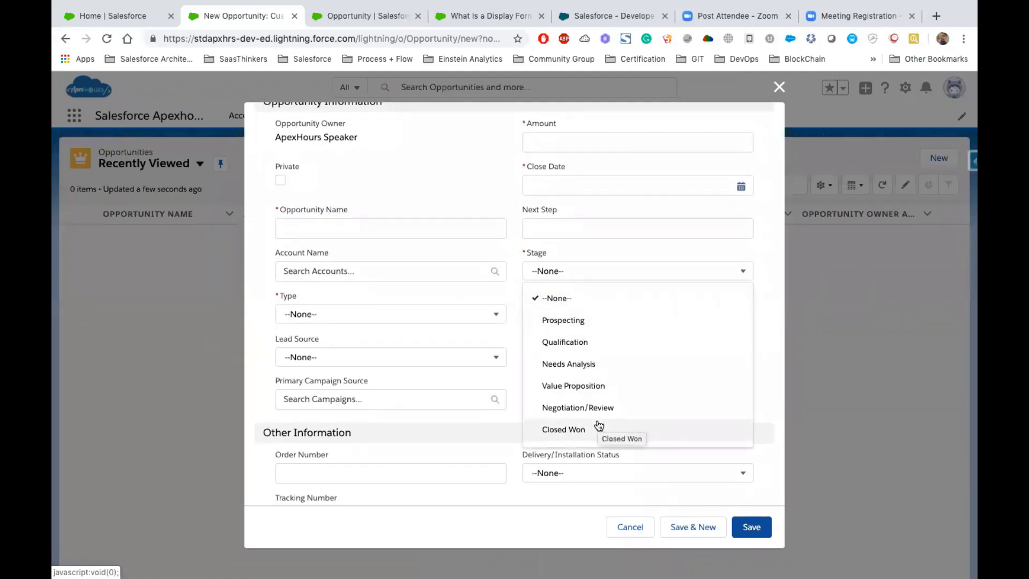
{"action": "left_click", "coordinate": [426, 321]}
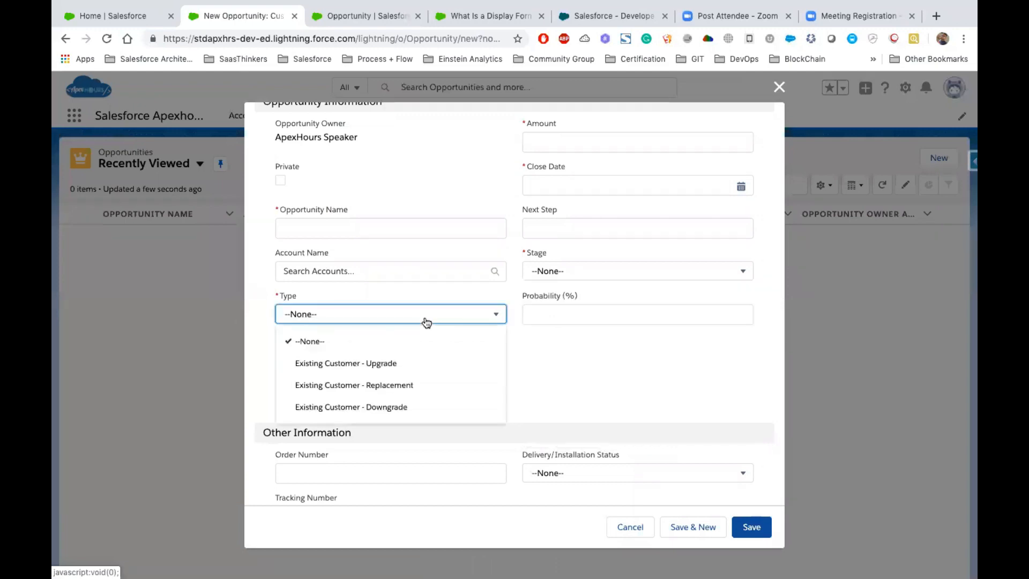
{"action": "scroll", "coordinate": [563, 349], "scroll_direction": "up", "scroll_amount": 2}
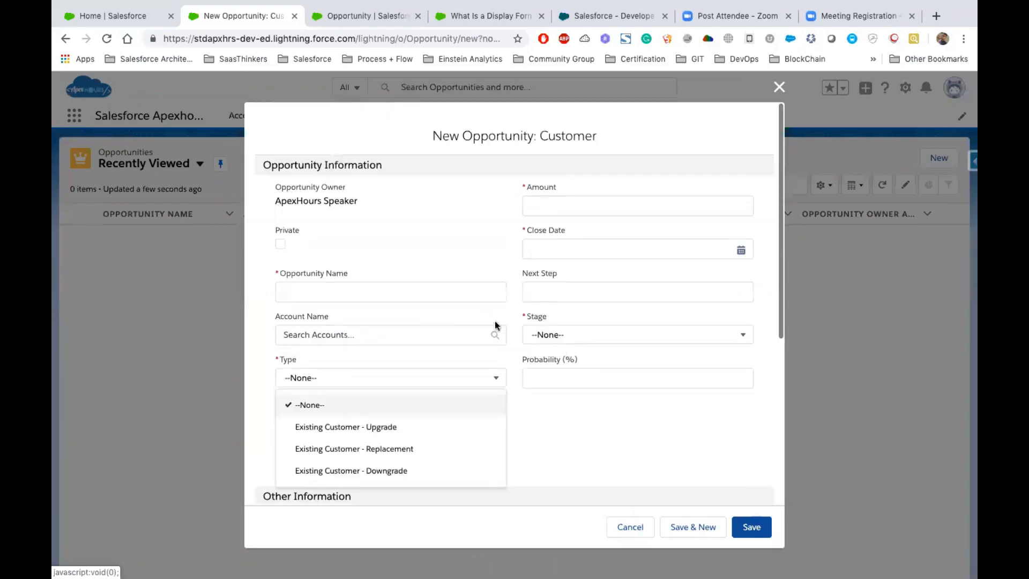
{"action": "scroll", "coordinate": [407, 265], "scroll_direction": "down", "scroll_amount": 3}
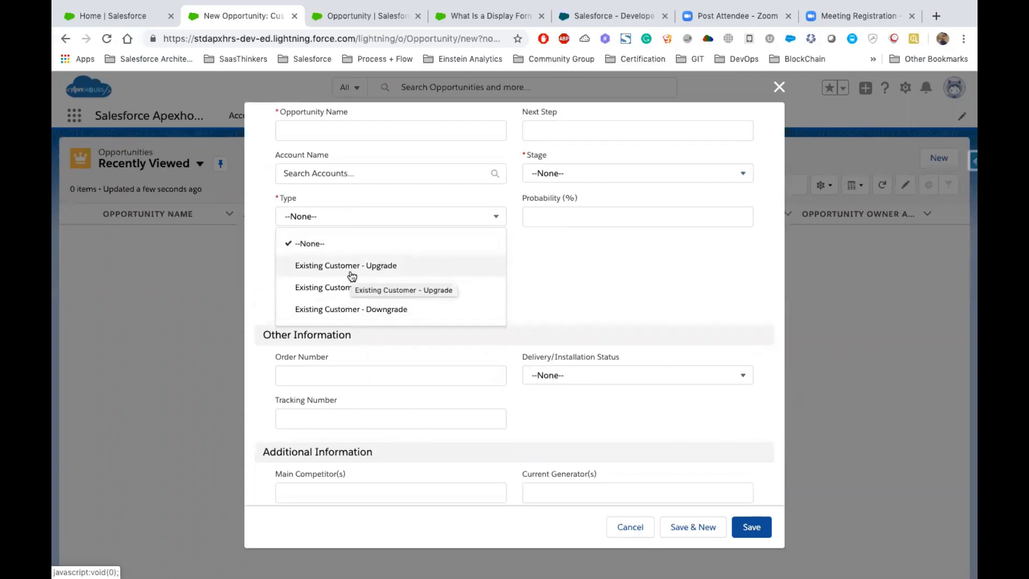
{"action": "left_click", "coordinate": [602, 286]}
{"action": "scroll", "coordinate": [602, 279], "scroll_direction": "up", "scroll_amount": 3}
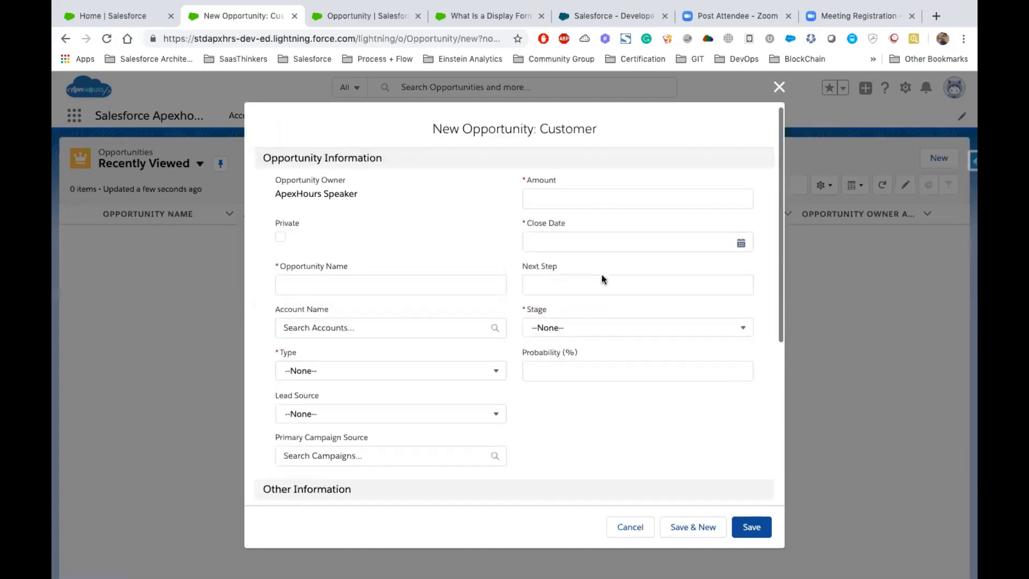
{"action": "left_click", "coordinate": [618, 532]}
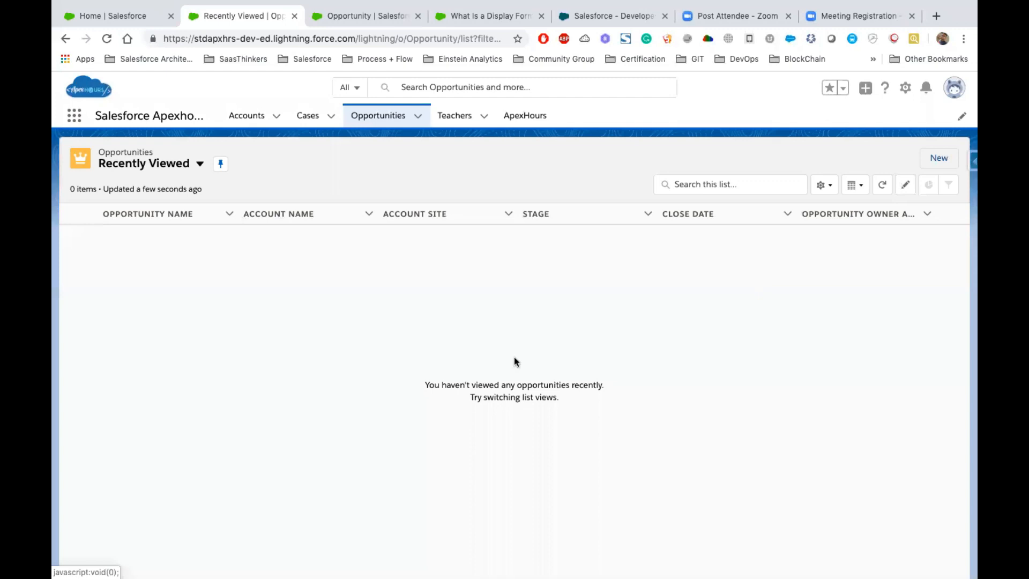
- Start a new opportunity with the Prospect record type and set its Type to New Customer
{"action": "left_click", "coordinate": [481, 343]}
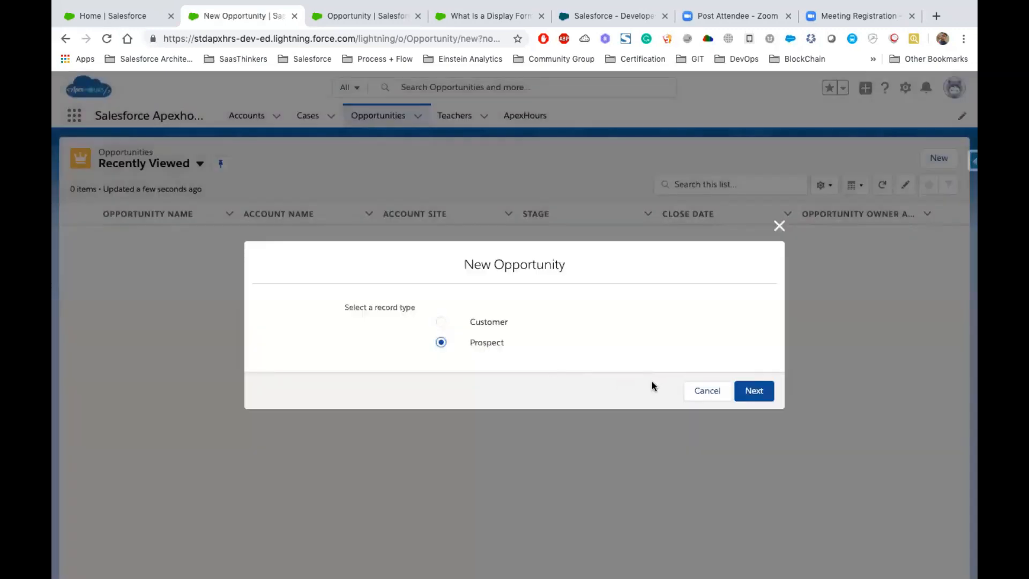
{"action": "left_click", "coordinate": [754, 390]}
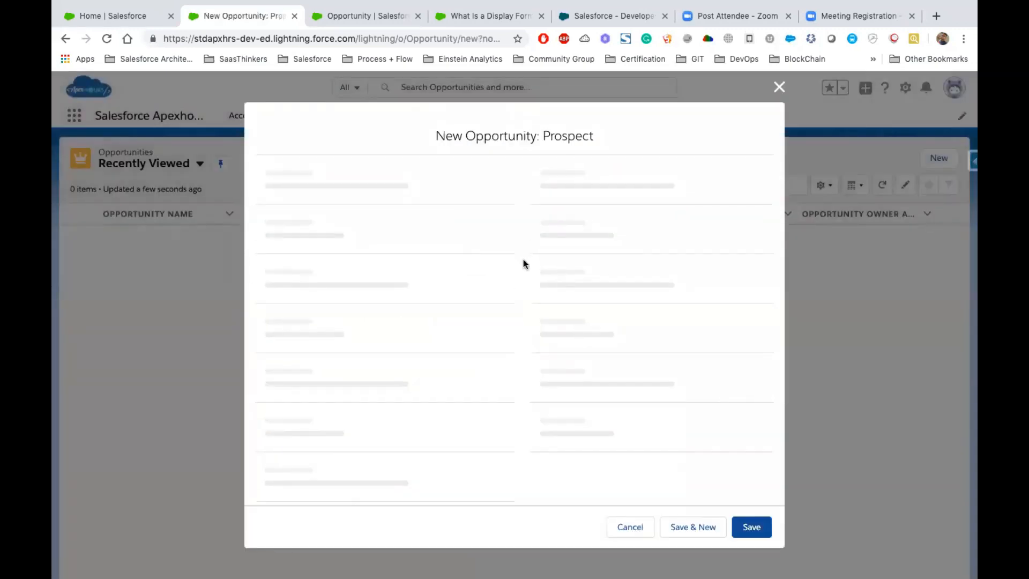
{"action": "left_click", "coordinate": [582, 205]}
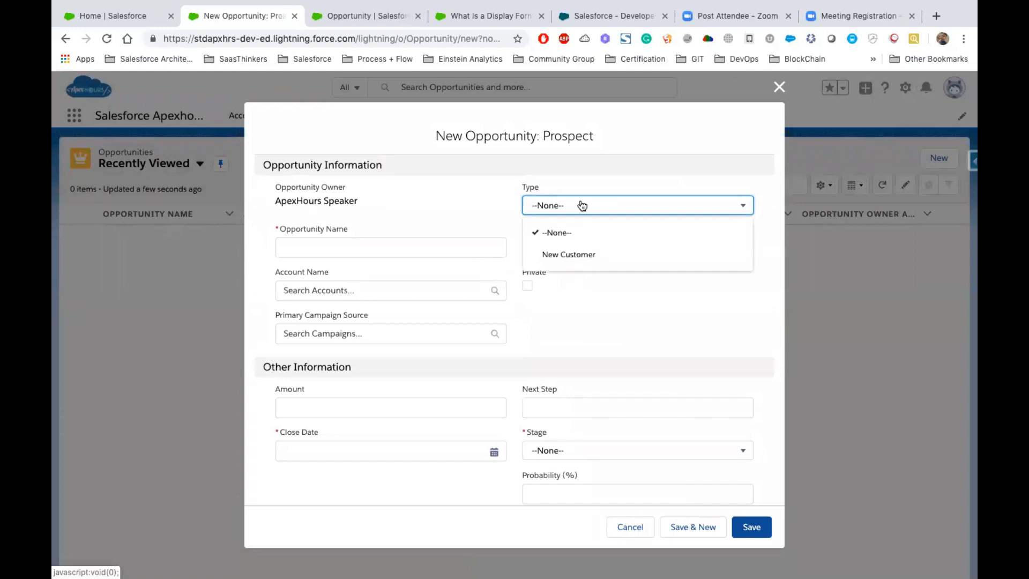
{"action": "left_click", "coordinate": [558, 256]}
- Examine the layout and Stage options on the new Prospect opportunity form, and cancel the record
{"action": "scroll", "coordinate": [413, 358], "scroll_direction": "down", "scroll_amount": 1}
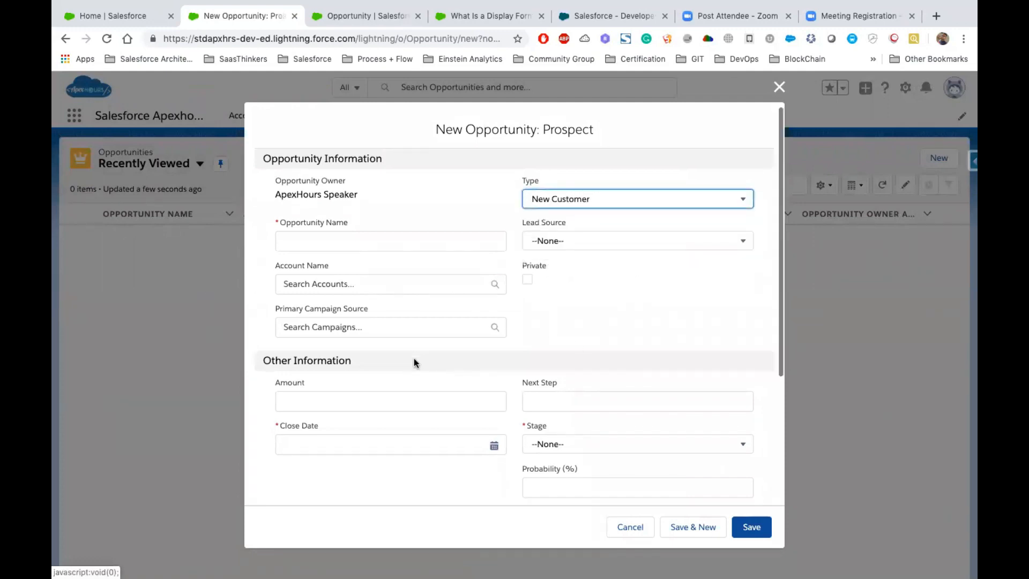
{"action": "scroll", "coordinate": [413, 358], "scroll_direction": "down", "scroll_amount": 5}
{"action": "left_click", "coordinate": [616, 256]}
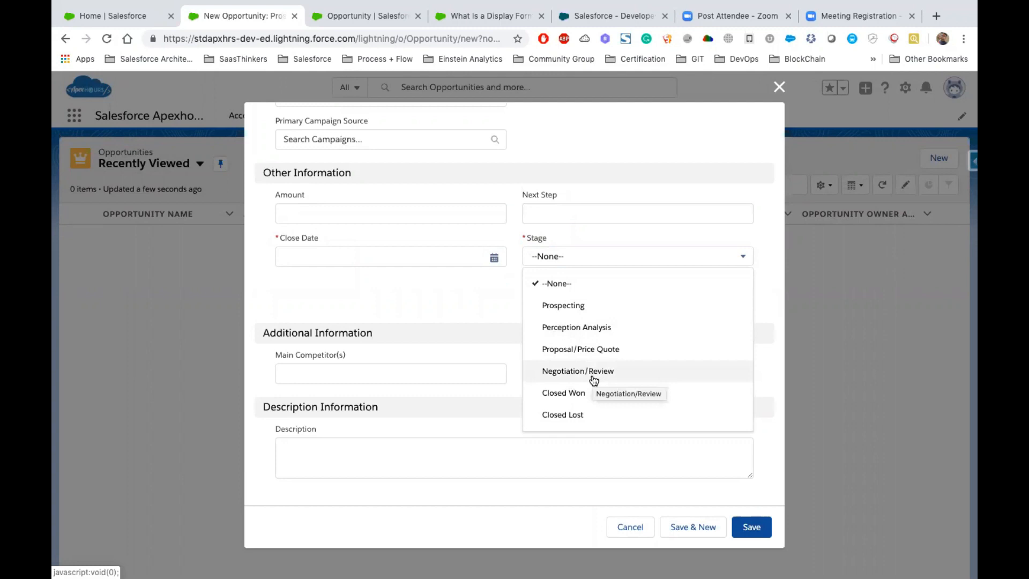
{"action": "scroll", "coordinate": [593, 379], "scroll_direction": "up", "scroll_amount": 4}
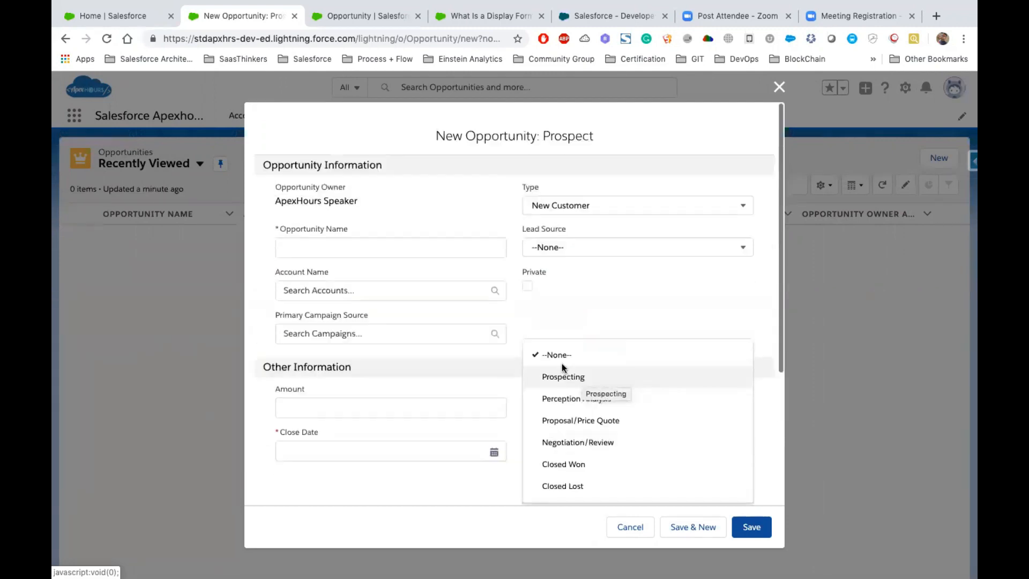
{"action": "left_click", "coordinate": [603, 294]}
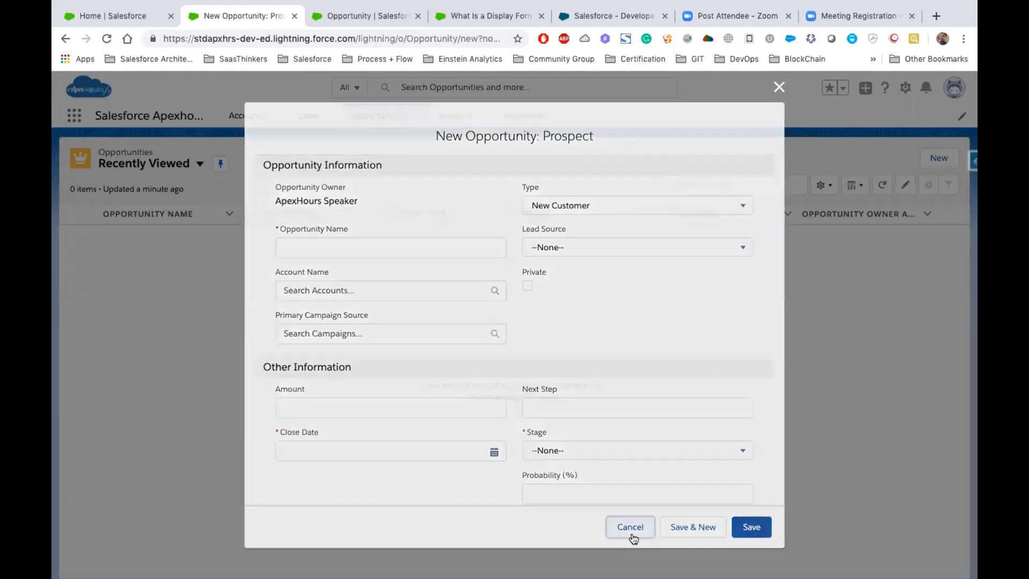
{"action": "left_click", "coordinate": [631, 529]}
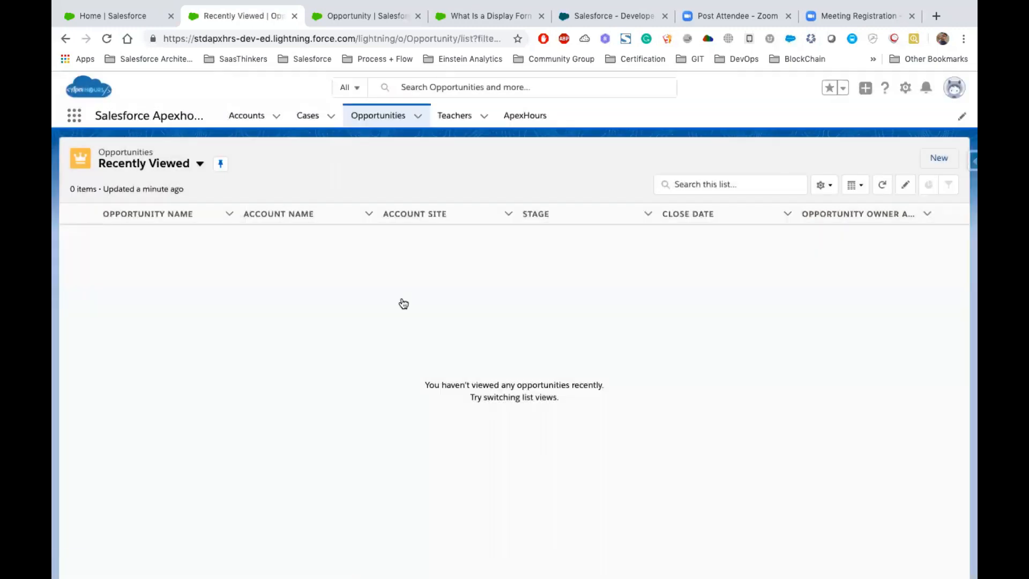
- Return to the Opportunity object's setup and open the Opportunity (Marketing) Layout from its page layouts
{"action": "key", "text": "ctrl+Left"}
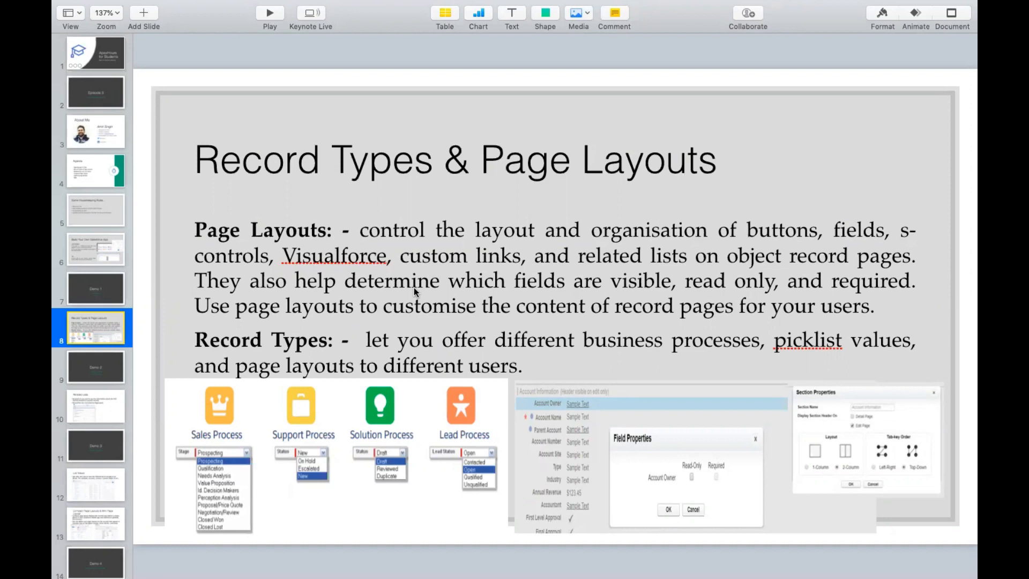
{"action": "key", "text": "ctrl+Right"}
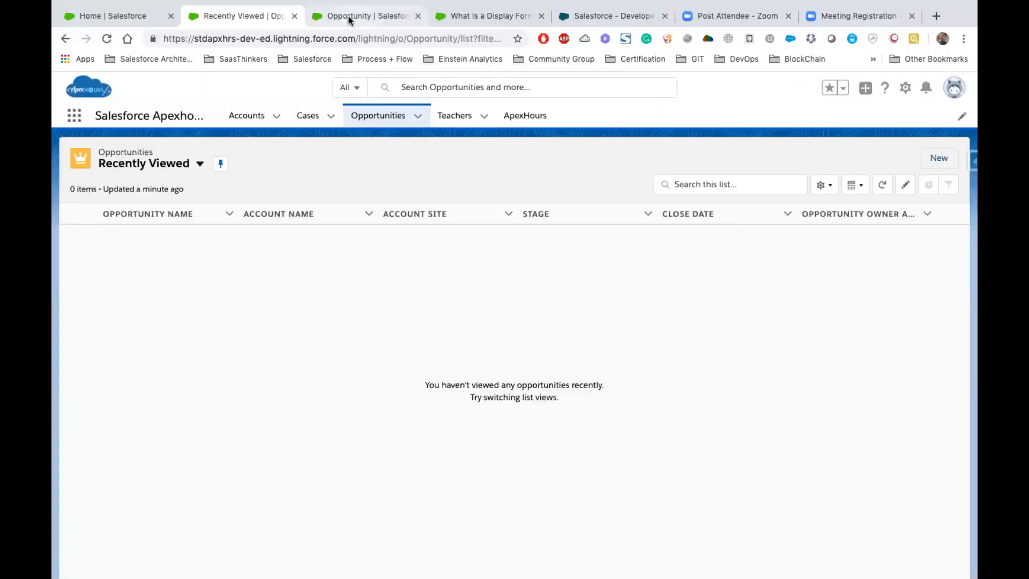
{"action": "left_click", "coordinate": [349, 20]}
{"action": "left_click", "coordinate": [120, 270]}
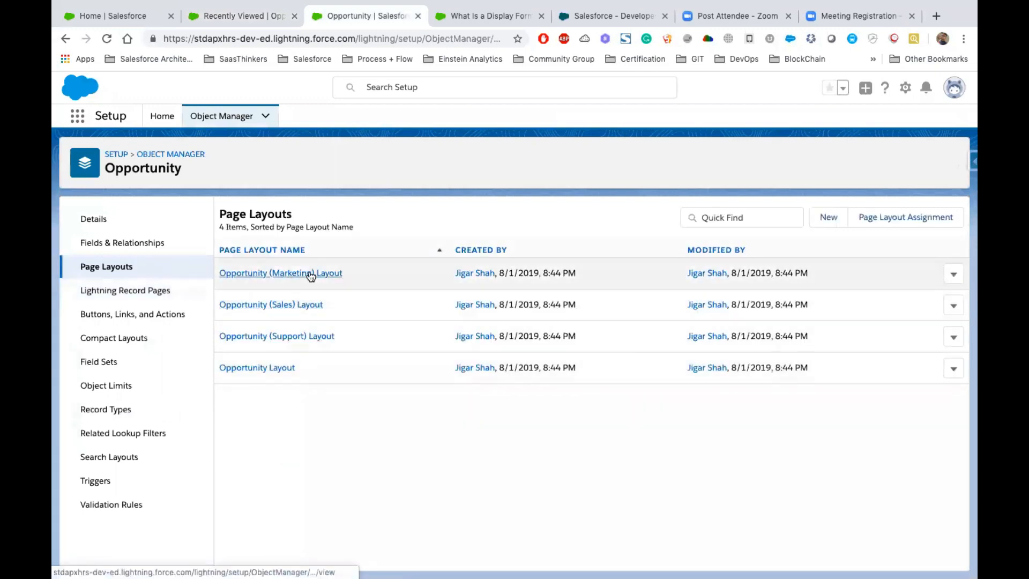
{"action": "left_click", "coordinate": [309, 273]}
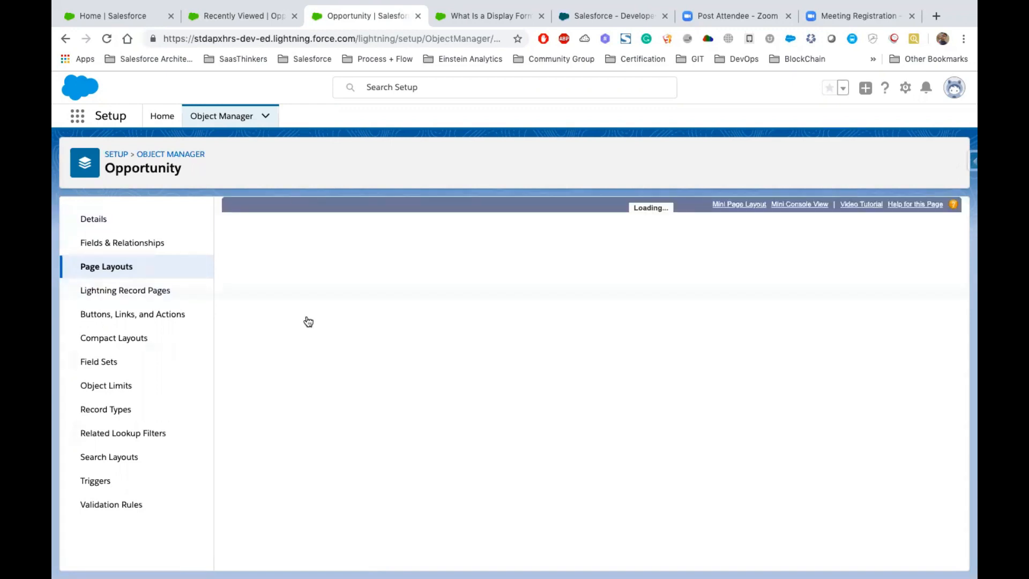
- Switch to the dreamhouse org in Salesforce Classic, open Setup and search it for Accounts
{"action": "left_click", "coordinate": [568, 25]}
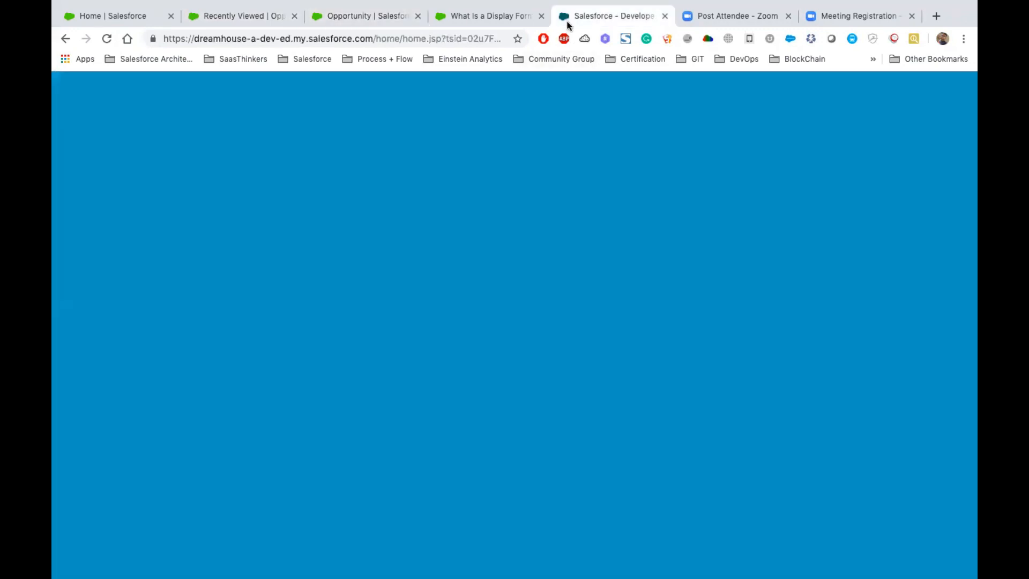
{"action": "left_click", "coordinate": [829, 92]}
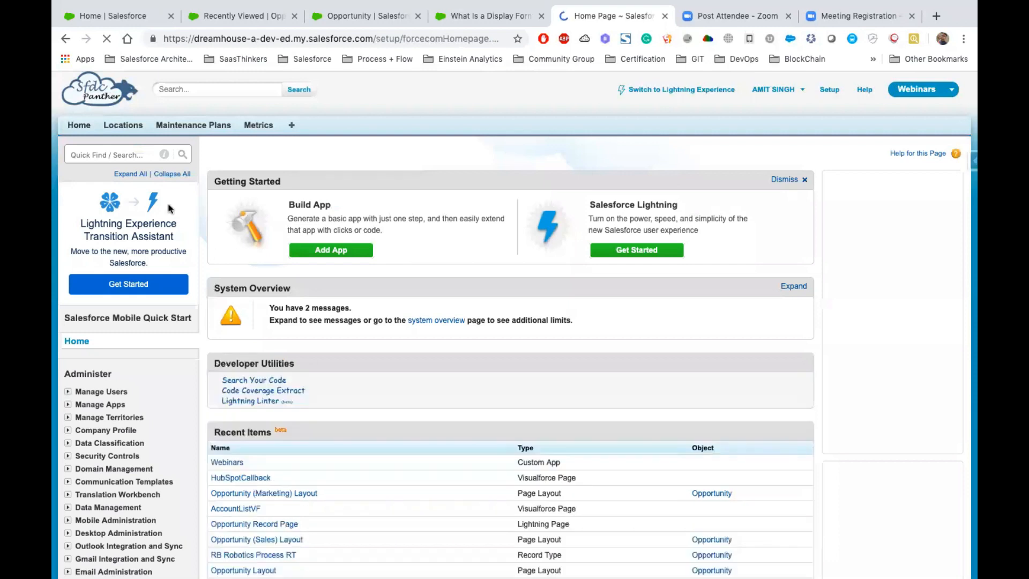
{"action": "left_click", "coordinate": [100, 154]}
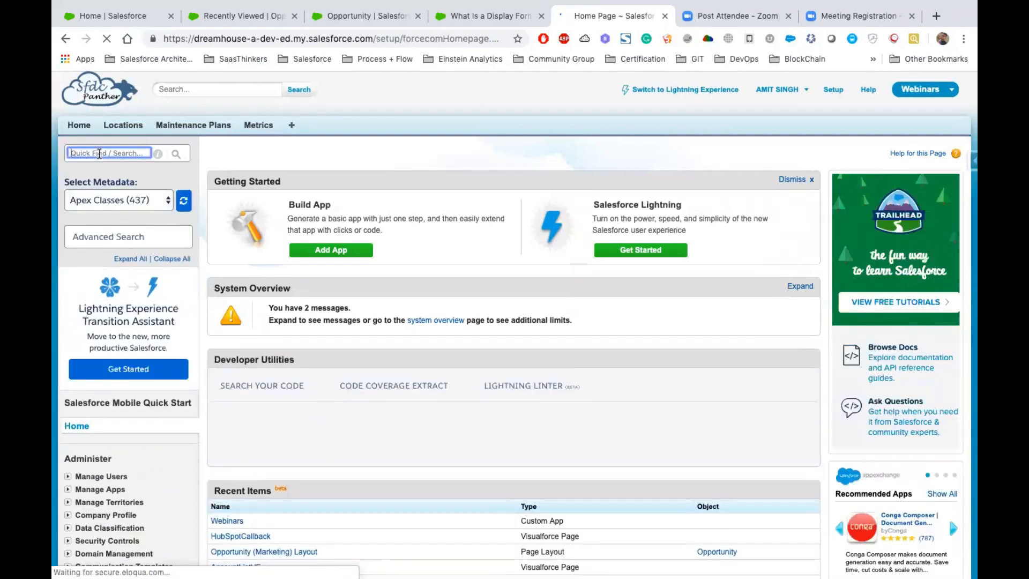
{"action": "type", "text": "Ac"}
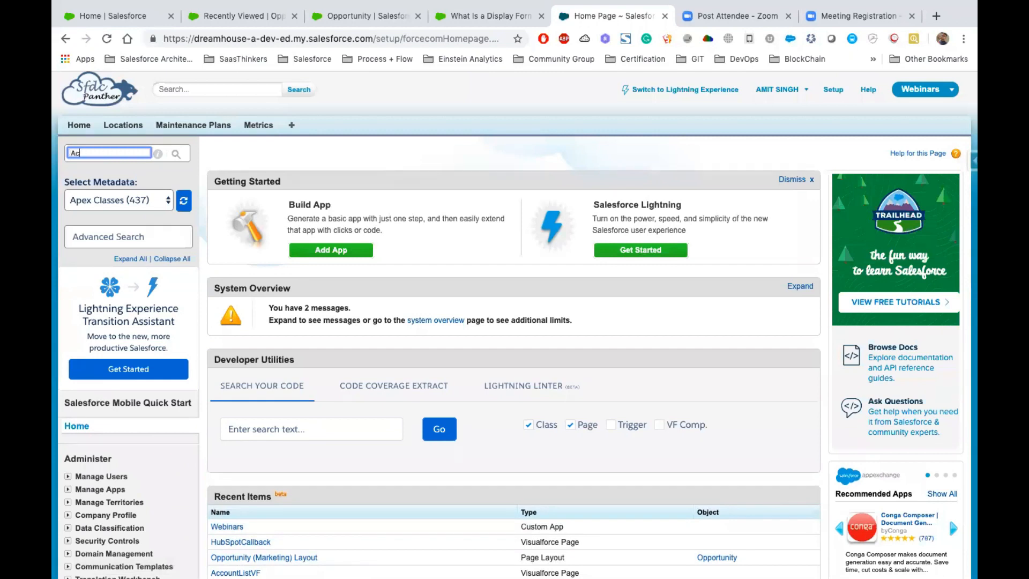
{"action": "type", "text": "counts"}
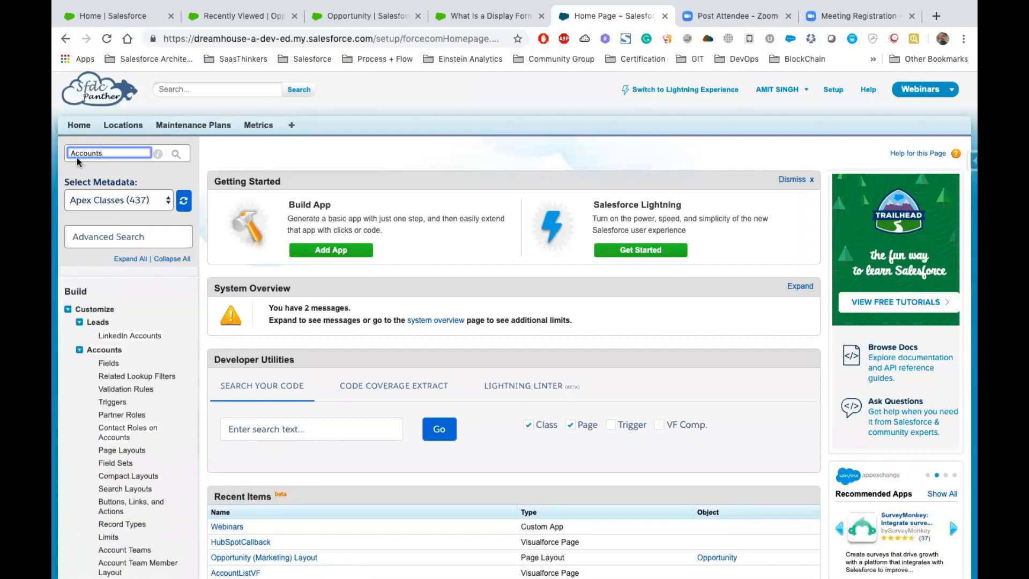
- Examine the customization options listed under Accounts in the Classic setup tree, from Fields to Account Settings
{"action": "double_click", "coordinate": [97, 155]}
{"action": "left_click", "coordinate": [115, 156]}
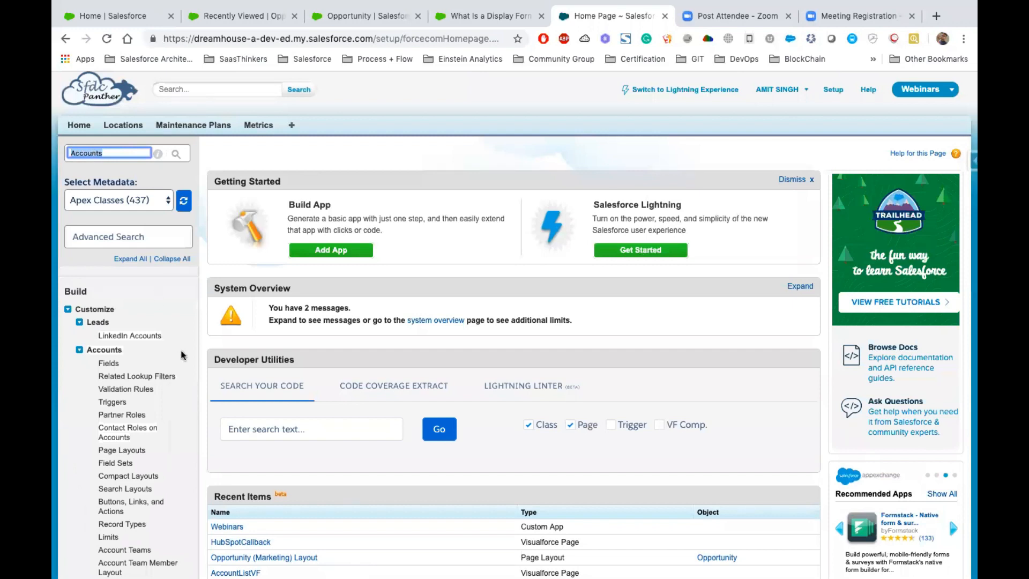
{"action": "scroll", "coordinate": [181, 390], "scroll_direction": "down", "scroll_amount": 2}
{"action": "scroll", "coordinate": [181, 390], "scroll_direction": "down", "scroll_amount": 3}
{"action": "left_click_drag", "start_coordinate": [94, 204], "coordinate": [171, 443]}
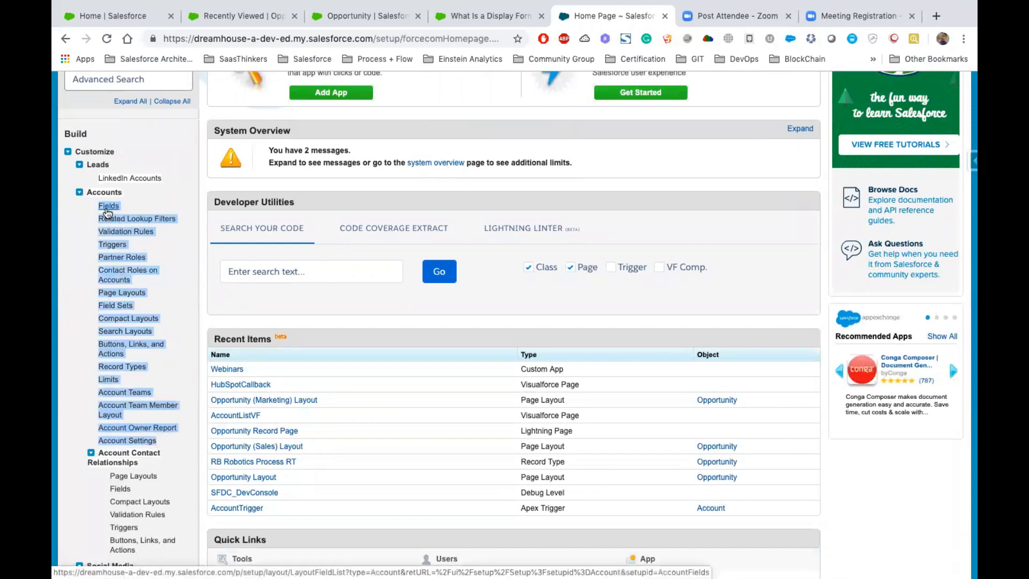
{"action": "left_click", "coordinate": [176, 244]}
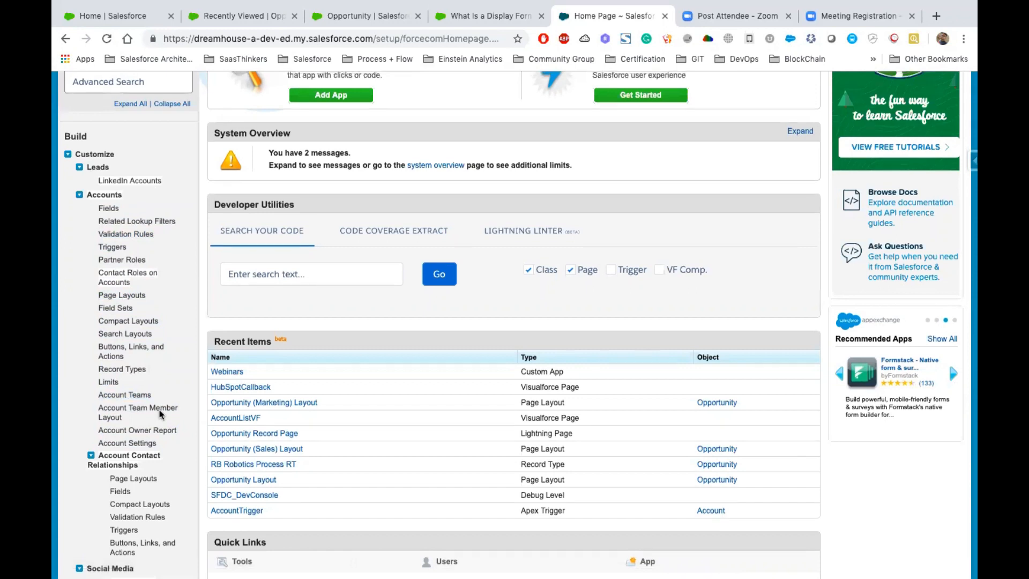
- Search the Classic setup tree for Objects
{"action": "scroll", "coordinate": [159, 413], "scroll_direction": "up", "scroll_amount": 3}
{"action": "double_click", "coordinate": [125, 153]}
{"action": "type", "text": "Objects"}
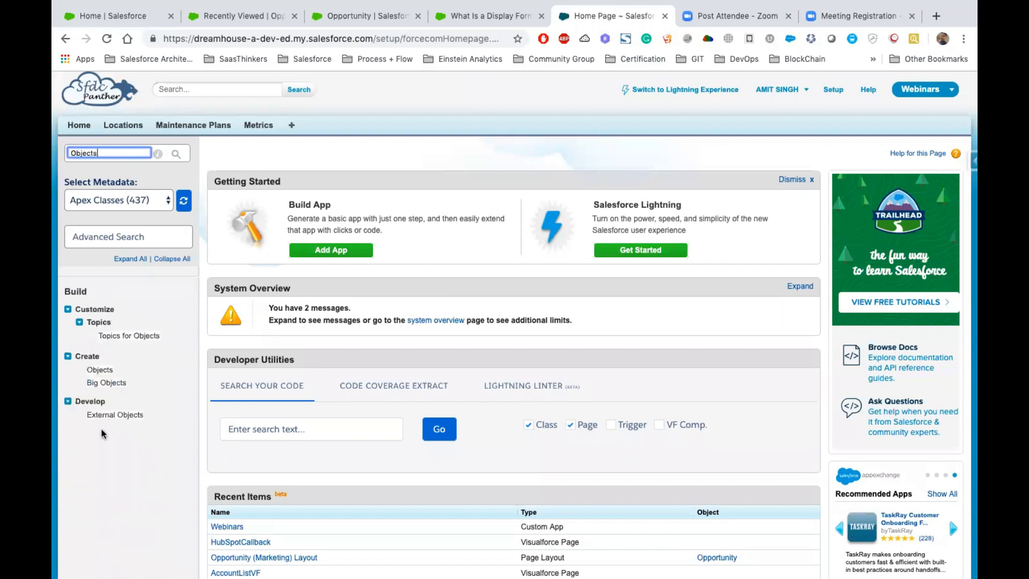
- Open the Custom Objects list from the Classic setup tree and examine the custom objects it contains
{"action": "left_click", "coordinate": [93, 370]}
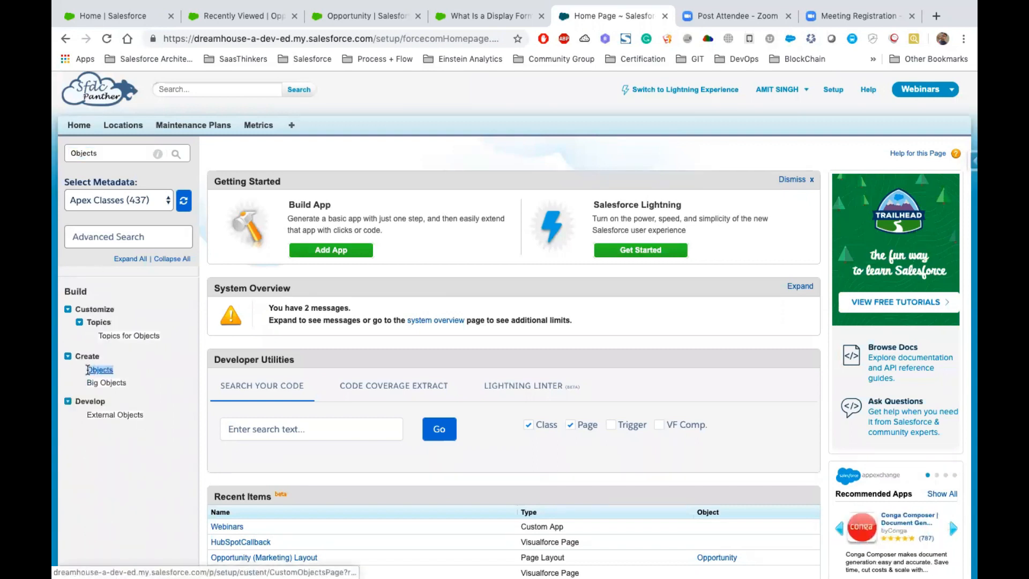
{"action": "left_click", "coordinate": [102, 371]}
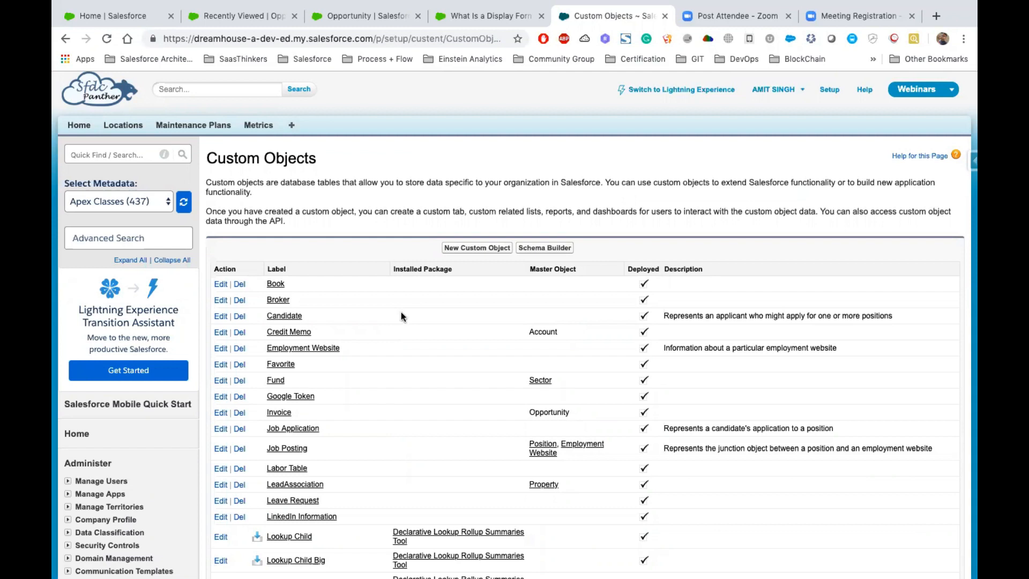
{"action": "scroll", "coordinate": [435, 406], "scroll_direction": "down", "scroll_amount": 3}
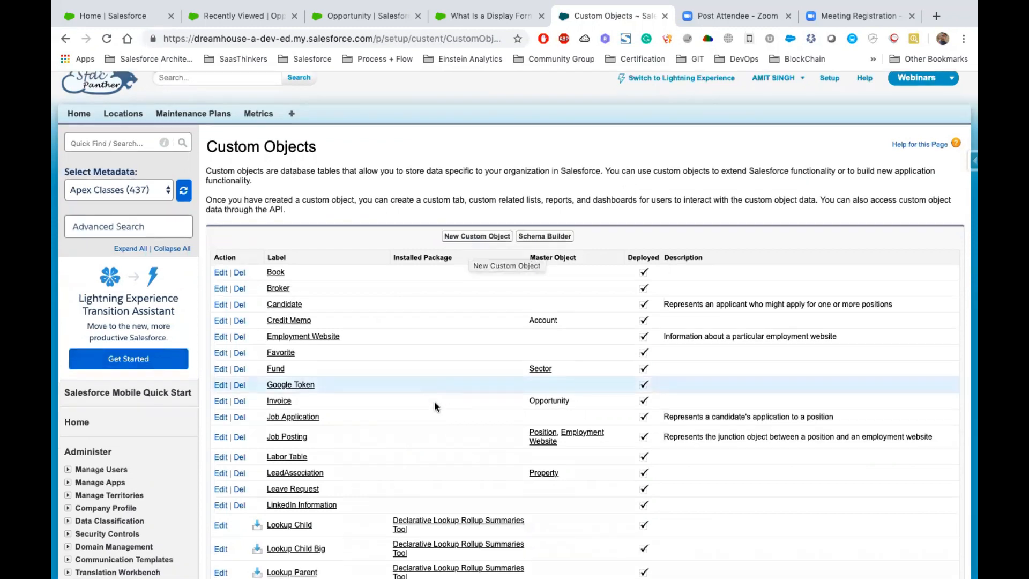
{"action": "scroll", "coordinate": [435, 405], "scroll_direction": "down", "scroll_amount": 3}
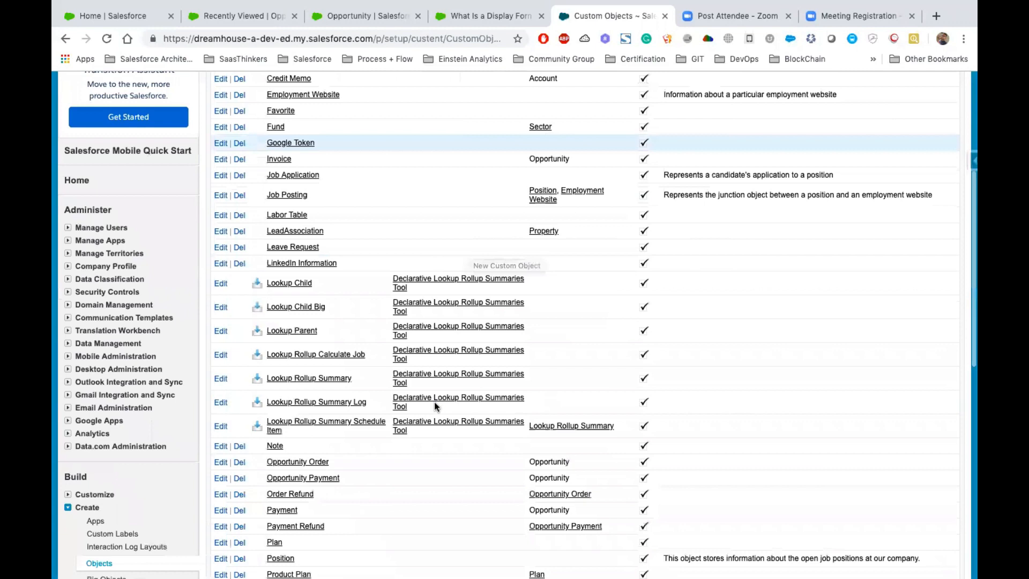
{"action": "scroll", "coordinate": [434, 405], "scroll_direction": "down", "scroll_amount": 1}
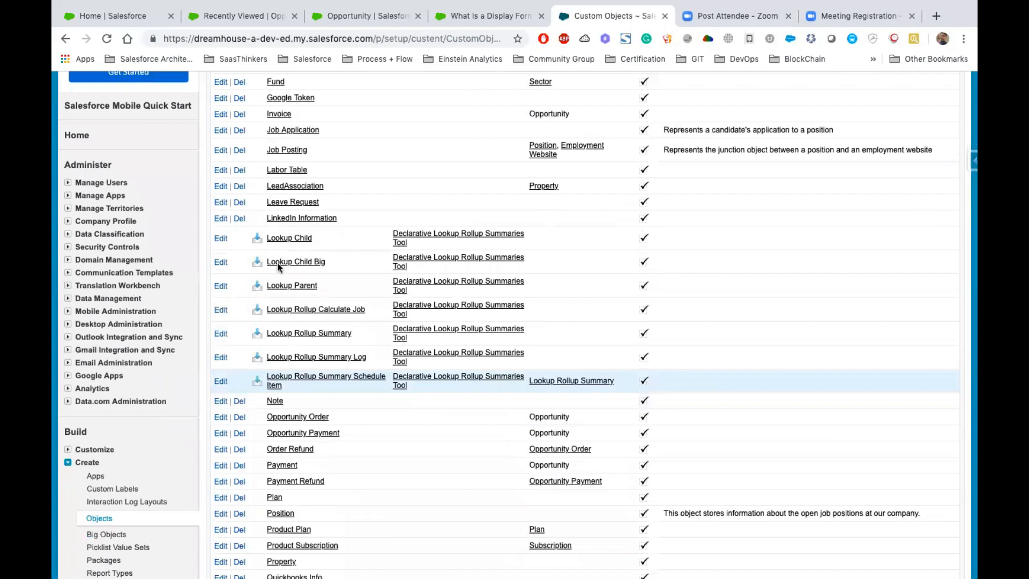
{"action": "scroll", "coordinate": [279, 266], "scroll_direction": "down", "scroll_amount": 4}
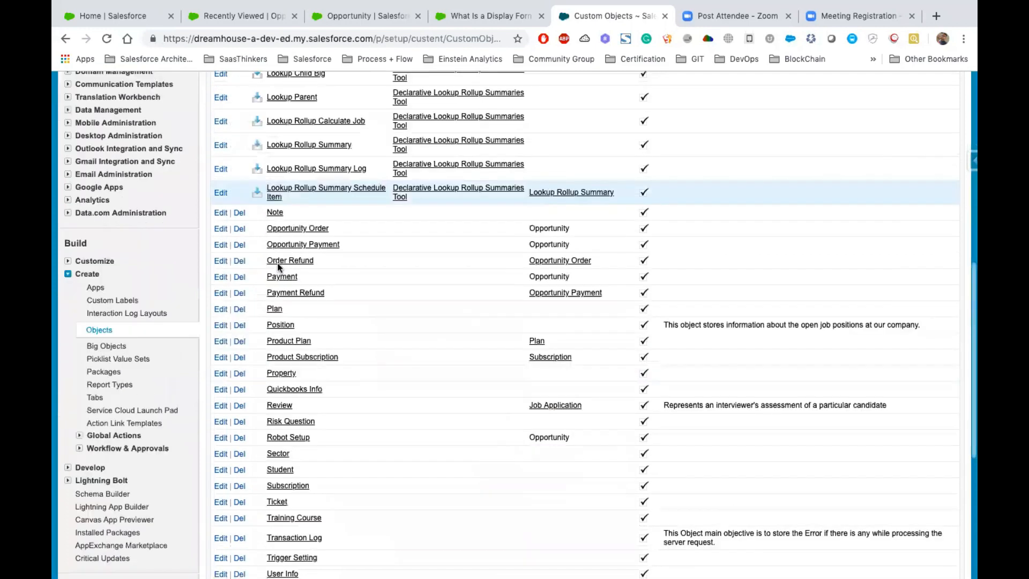
{"action": "scroll", "coordinate": [277, 267], "scroll_direction": "up", "scroll_amount": 10}
- Open the Book custom object and examine its definition, from fields and page layouts to search layouts and record types
{"action": "left_click", "coordinate": [275, 284]}
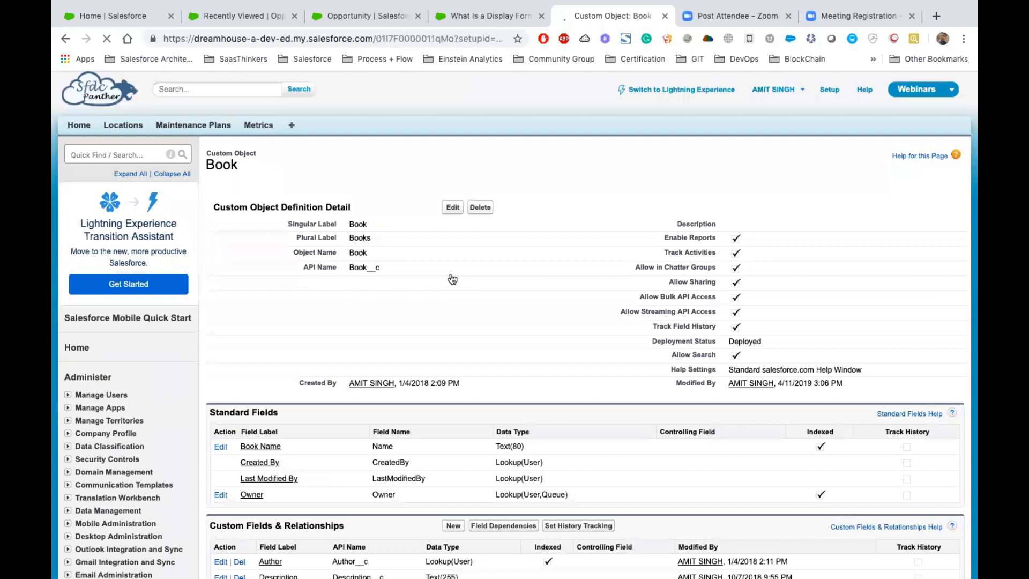
{"action": "scroll", "coordinate": [177, 252], "scroll_direction": "down", "scroll_amount": 10}
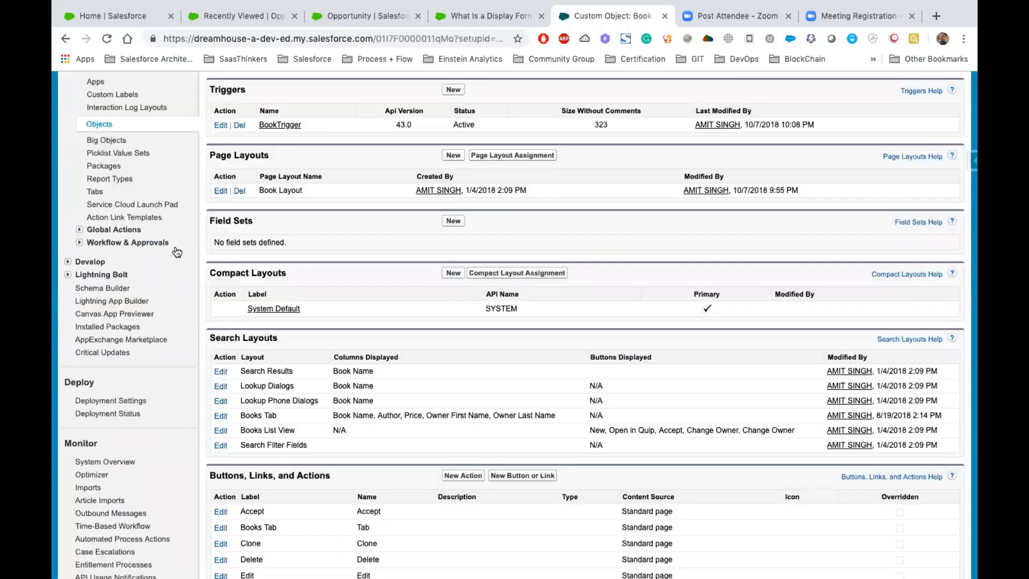
{"action": "scroll", "coordinate": [426, 385], "scroll_direction": "down", "scroll_amount": 6}
{"action": "scroll", "coordinate": [299, 276], "scroll_direction": "up", "scroll_amount": 3}
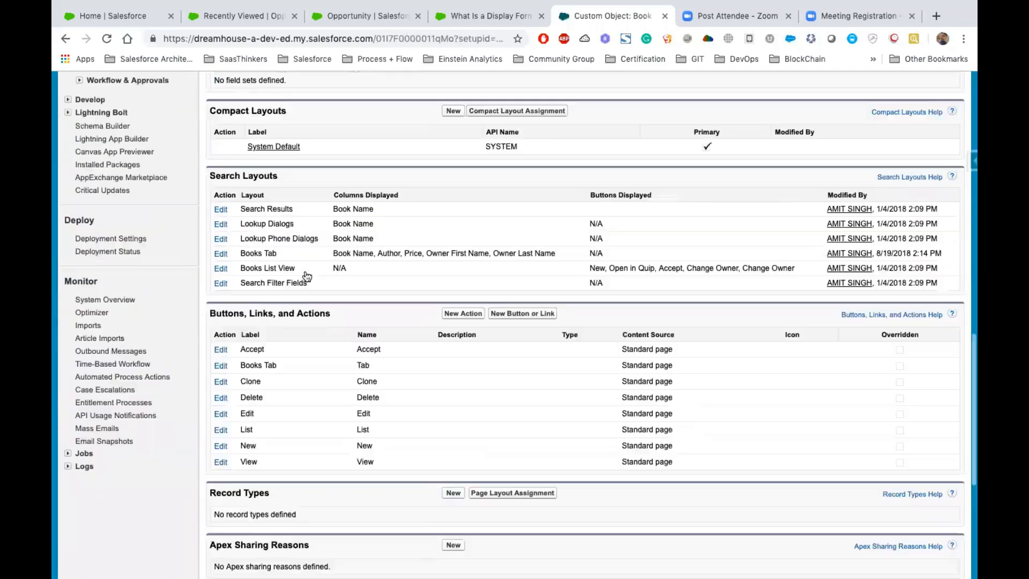
- Return to the Opportunity page layouts in Lightning Object Manager and open the Opportunity (Marketing) Layout for editing
{"action": "key", "text": "ctrl+shift+Tab"}
{"action": "key", "text": "ctrl+shift+Tab"}
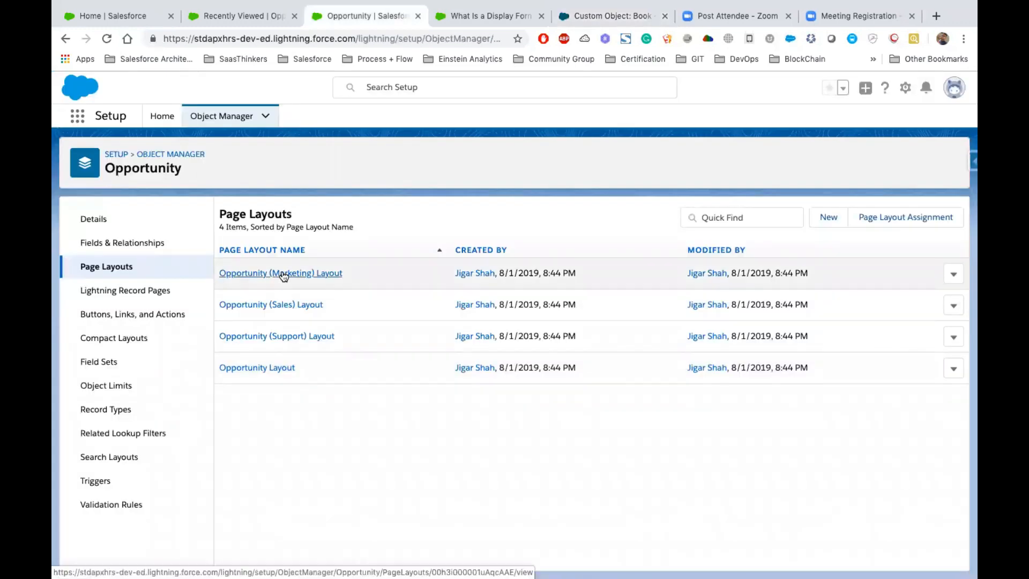
{"action": "left_click", "coordinate": [953, 275]}
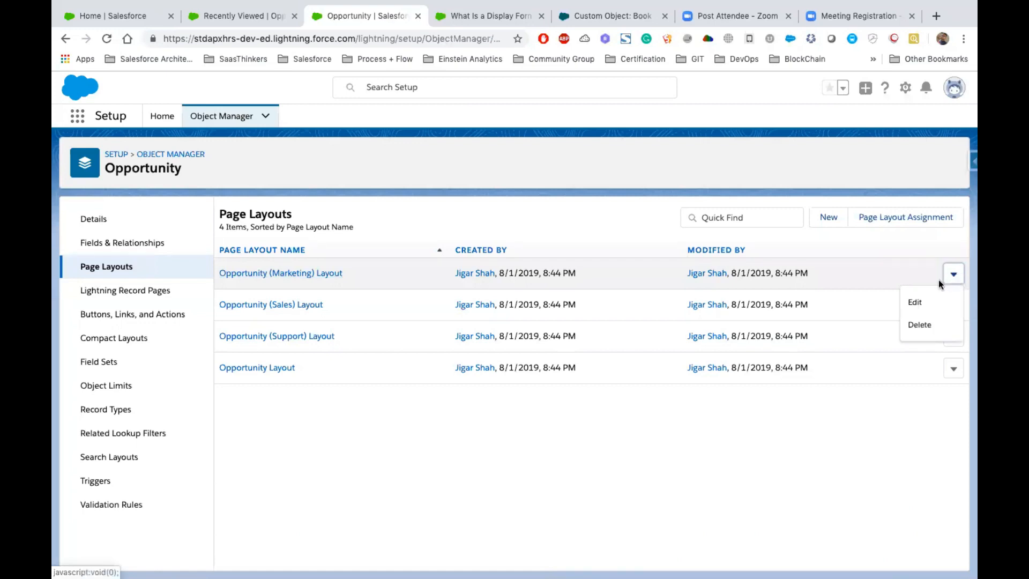
{"action": "left_click", "coordinate": [917, 303]}
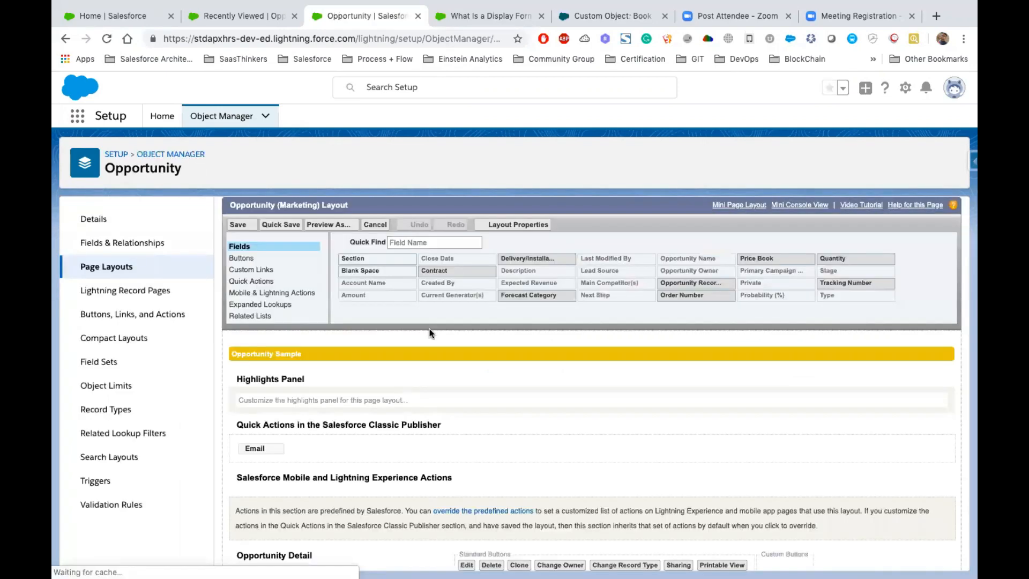
{"action": "scroll", "coordinate": [494, 378], "scroll_direction": "down", "scroll_amount": 5}
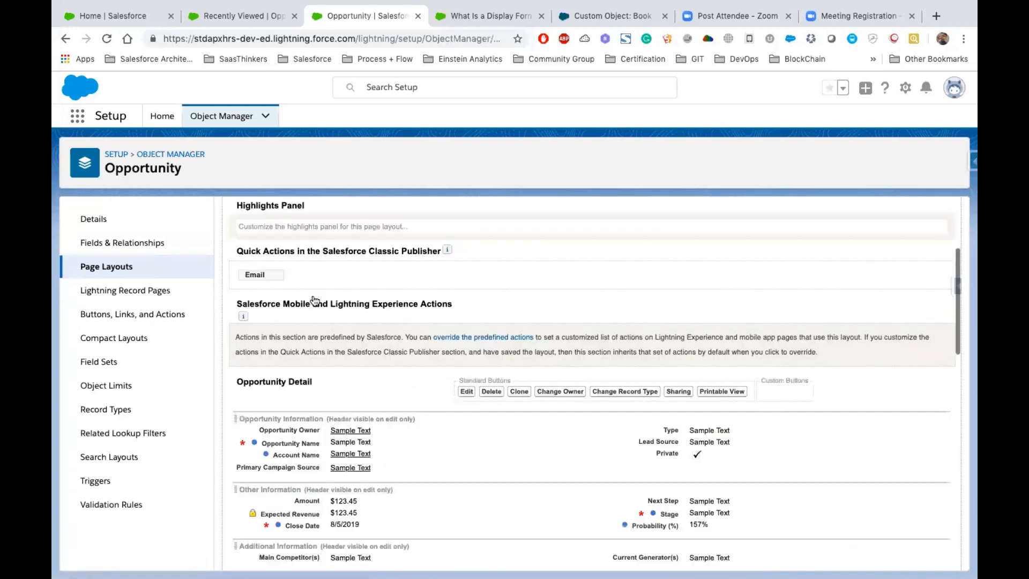
{"action": "scroll", "coordinate": [427, 428], "scroll_direction": "down", "scroll_amount": 4}
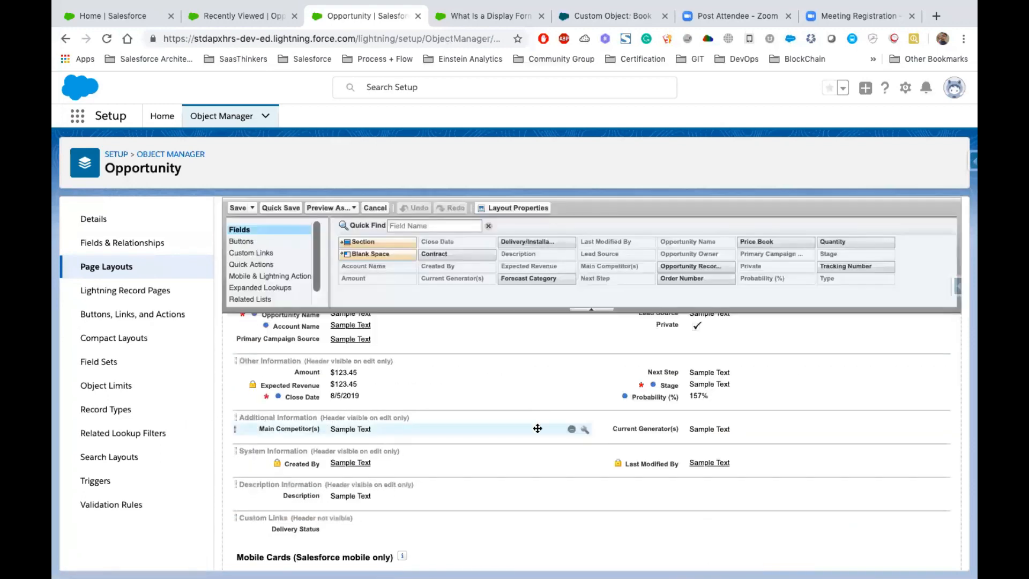
{"action": "scroll", "coordinate": [540, 424], "scroll_direction": "up", "scroll_amount": 3}
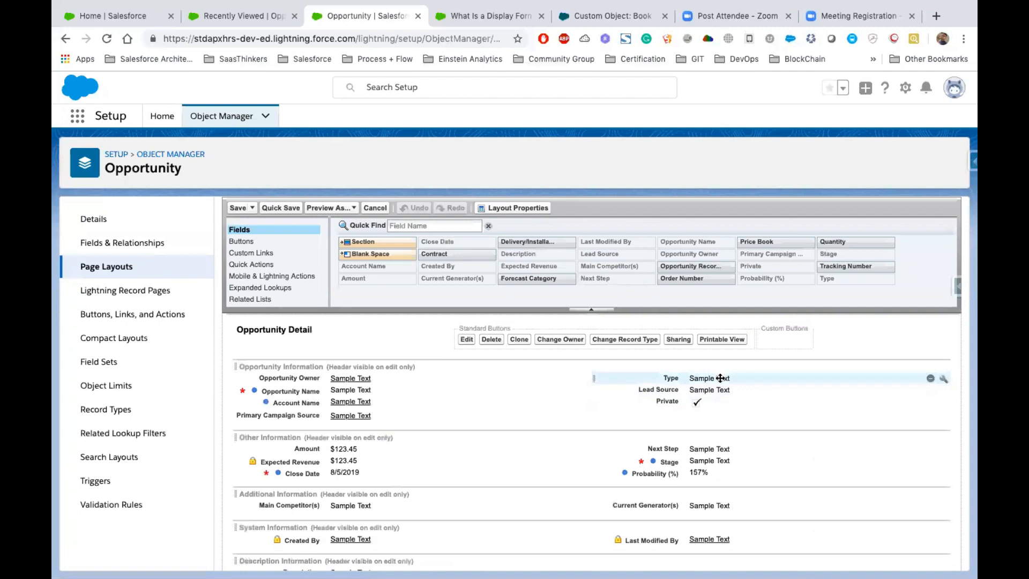
- In the Opportunity Information section, move Primary Campaign Source below Private and Type below Account Name
{"action": "left_click_drag", "start_coordinate": [719, 378], "coordinate": [724, 412]}
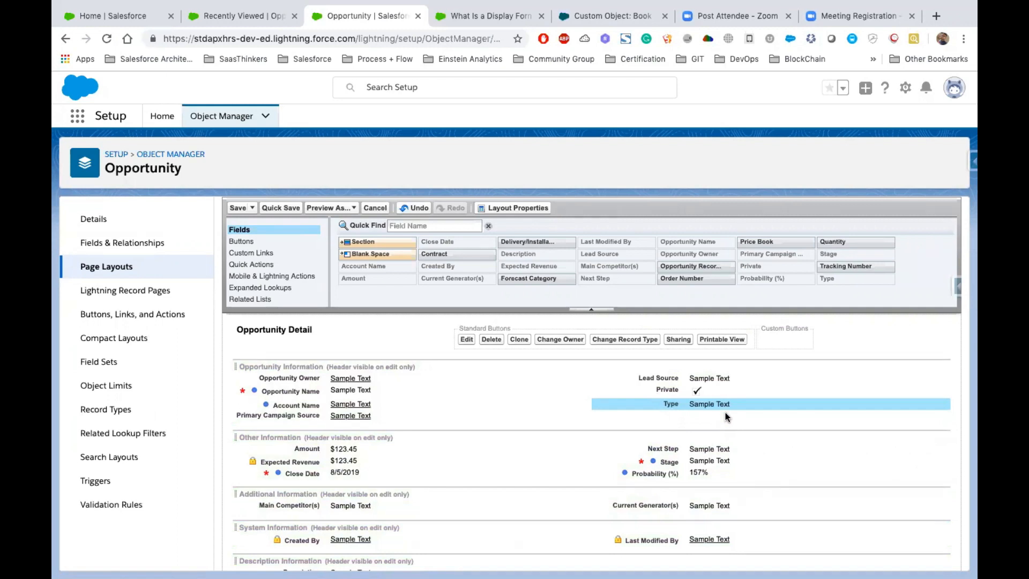
{"action": "scroll", "coordinate": [725, 416], "scroll_direction": "down", "scroll_amount": 2}
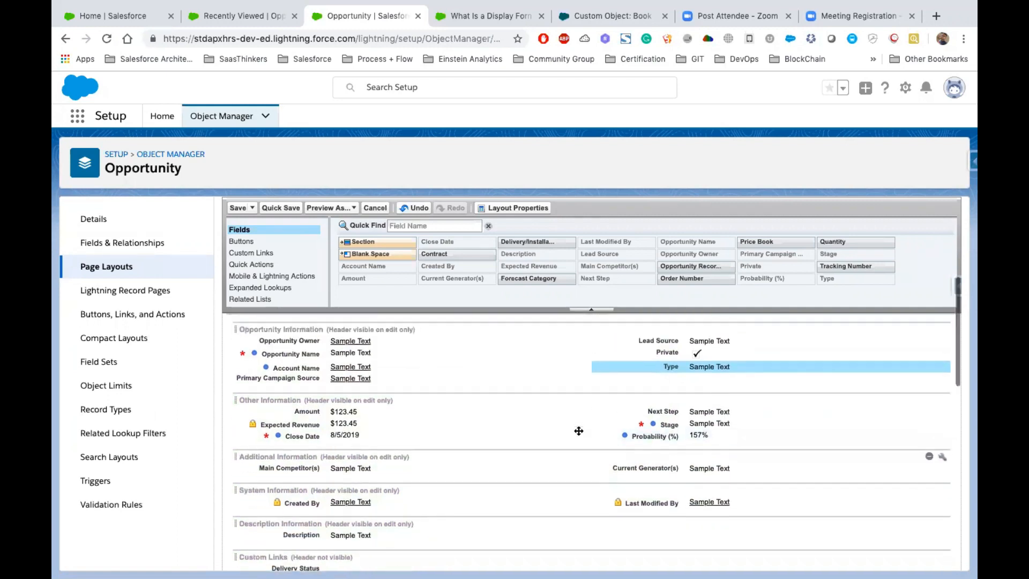
{"action": "scroll", "coordinate": [578, 431], "scroll_direction": "up", "scroll_amount": 4}
{"action": "left_click_drag", "start_coordinate": [319, 454], "coordinate": [695, 442]}
{"action": "left_click_drag", "start_coordinate": [696, 450], "coordinate": [377, 453]}
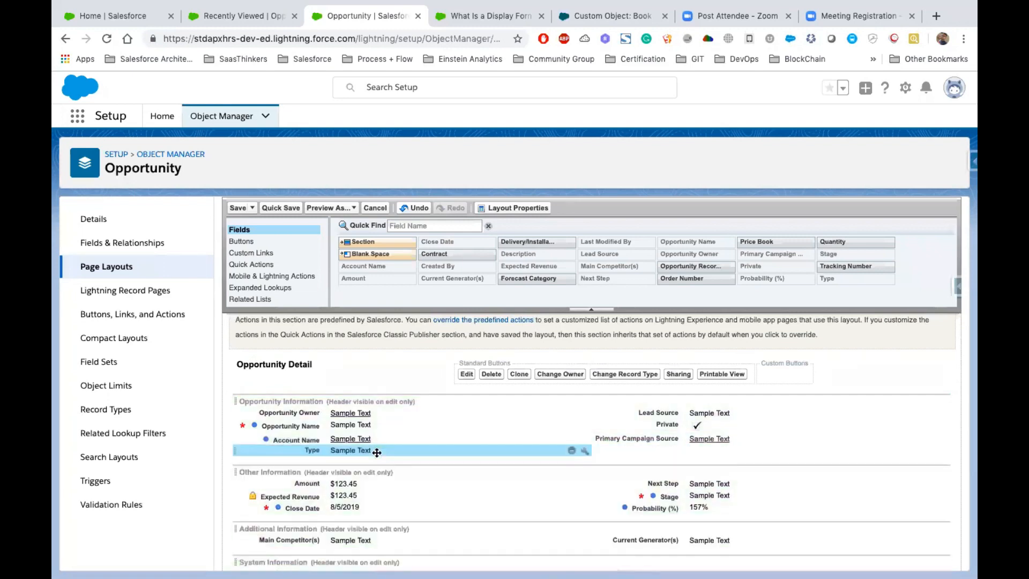
- Add the Contract field below Primary Campaign Source and remove the Private field from the layout
{"action": "left_click_drag", "start_coordinate": [549, 391], "coordinate": [662, 451]}
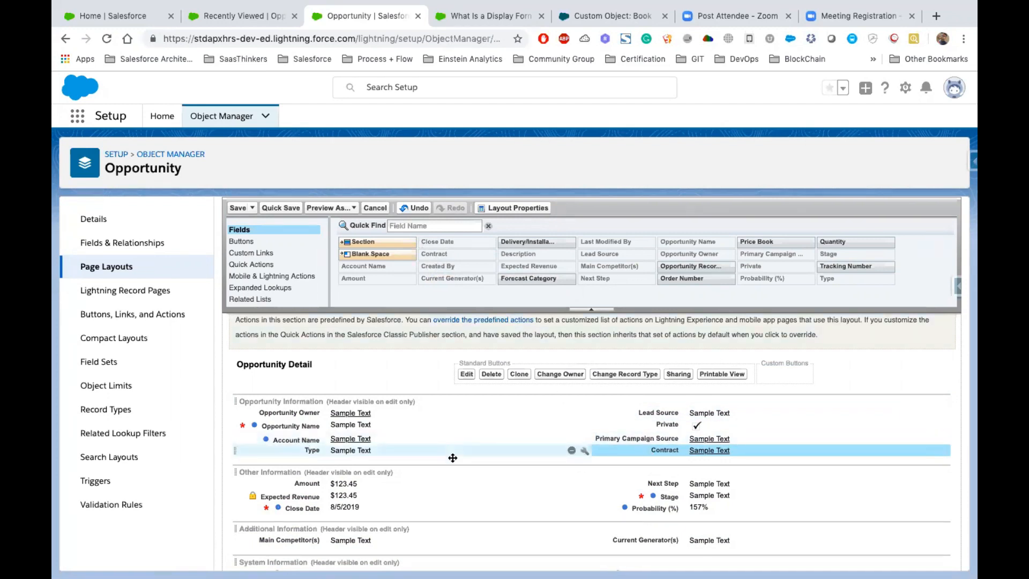
{"action": "scroll", "coordinate": [436, 487], "scroll_direction": "down", "scroll_amount": 3}
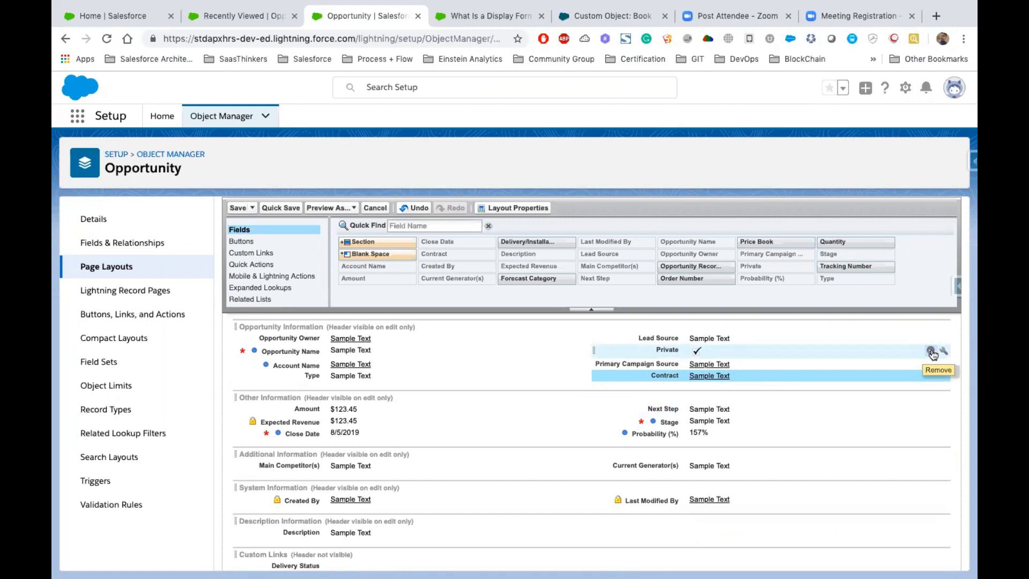
{"action": "left_click_drag", "start_coordinate": [714, 352], "coordinate": [449, 249]}
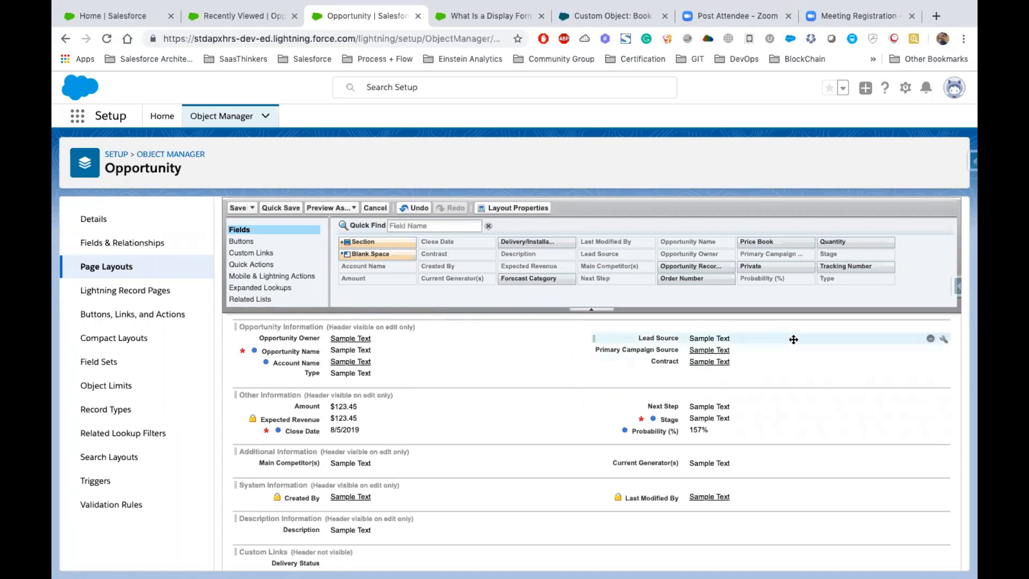
{"action": "left_click", "coordinate": [943, 339]}
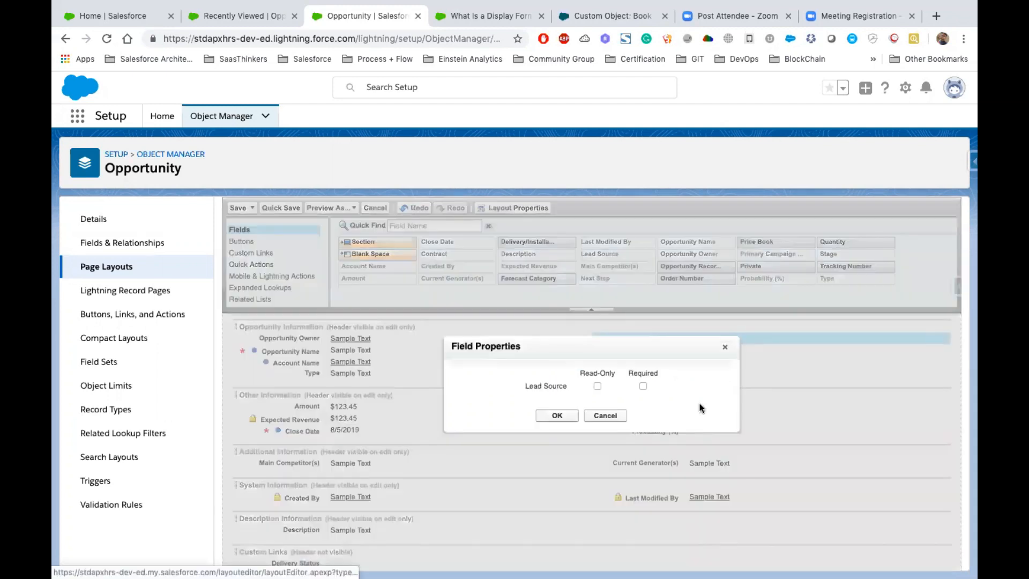
{"action": "left_click", "coordinate": [643, 386]}
{"action": "left_click", "coordinate": [725, 347]}
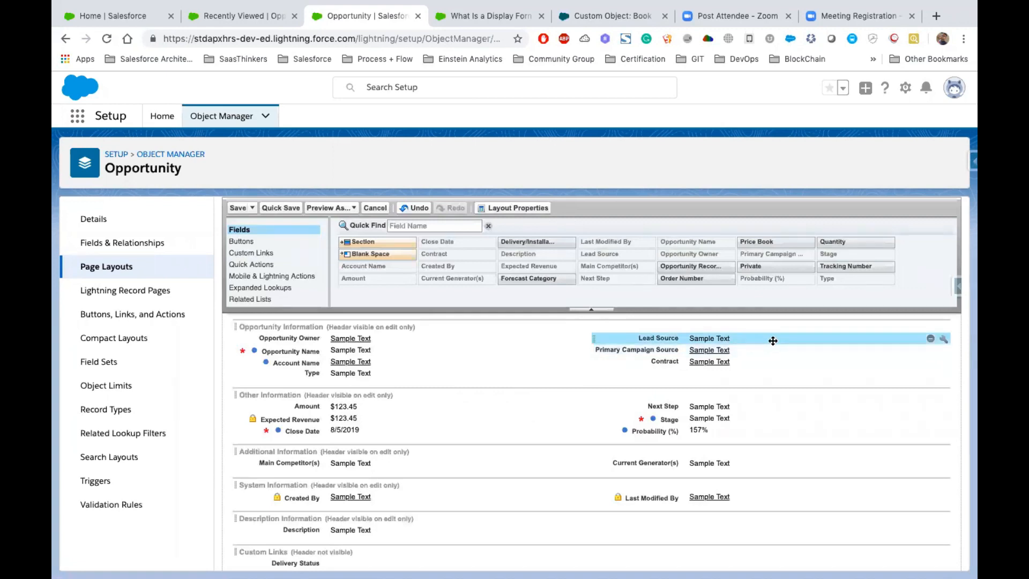
- Make the Lead Source field required in its field properties and save the Opportunity (Marketing) Layout
{"action": "left_click", "coordinate": [942, 338]}
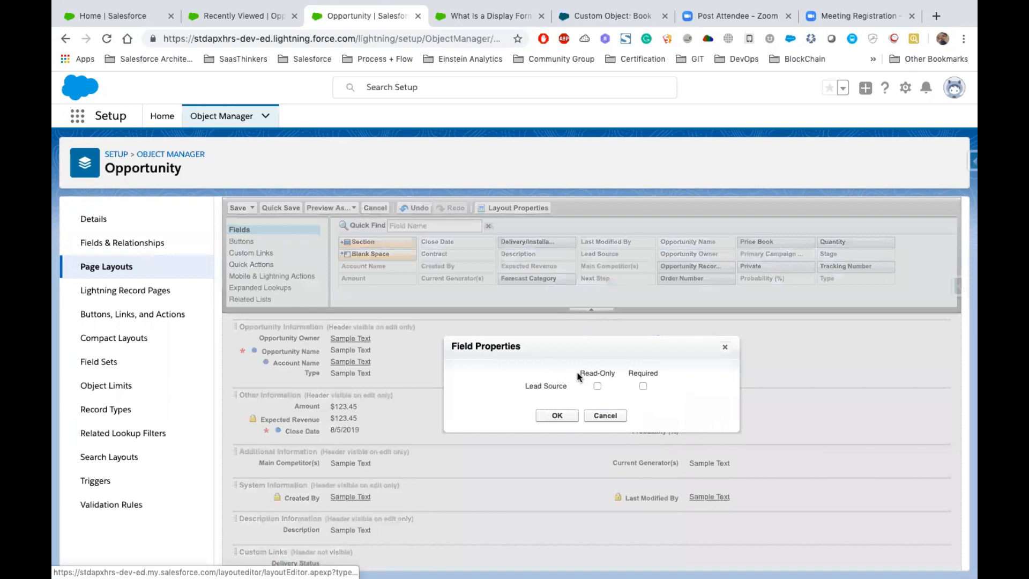
{"action": "left_click_drag", "start_coordinate": [577, 373], "coordinate": [616, 374]}
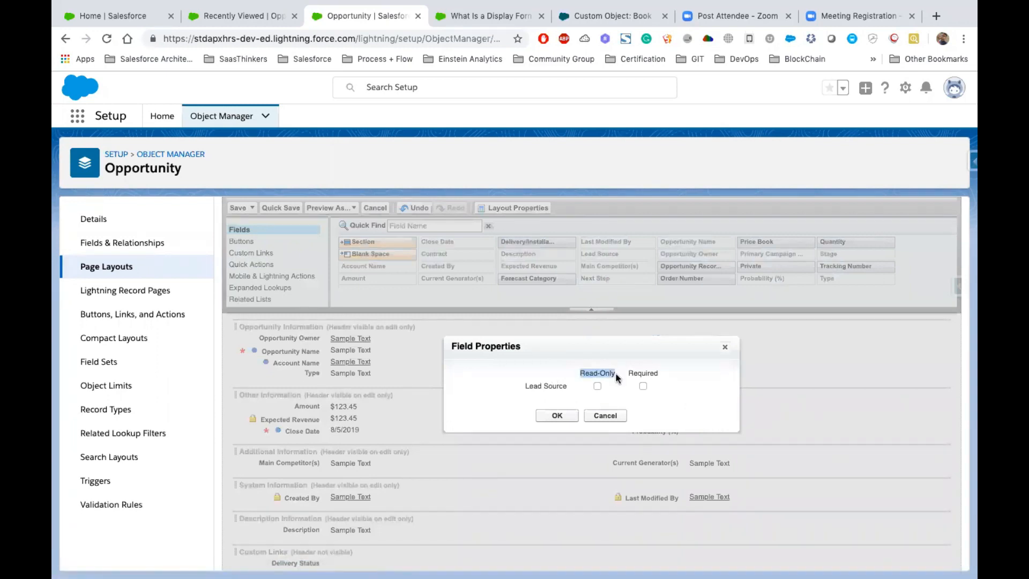
{"action": "double_click", "coordinate": [644, 370]}
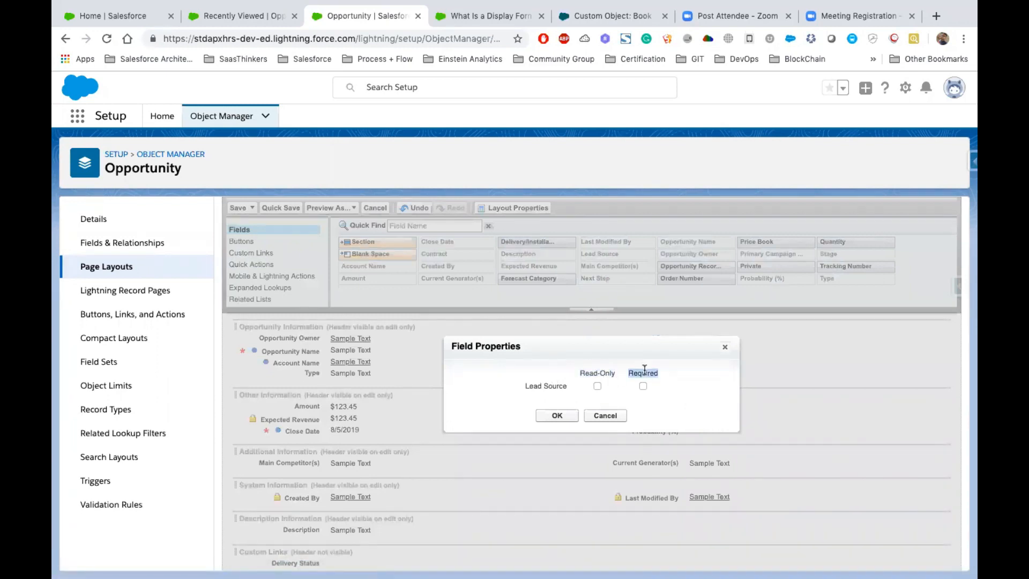
{"action": "left_click", "coordinate": [642, 385]}
{"action": "left_click", "coordinate": [557, 416]}
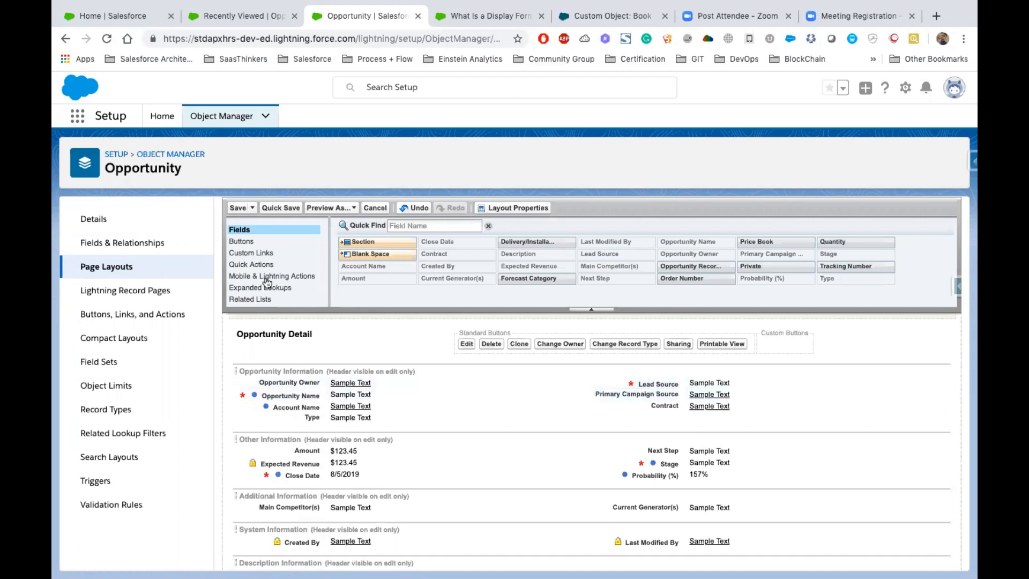
{"action": "left_click", "coordinate": [278, 208]}
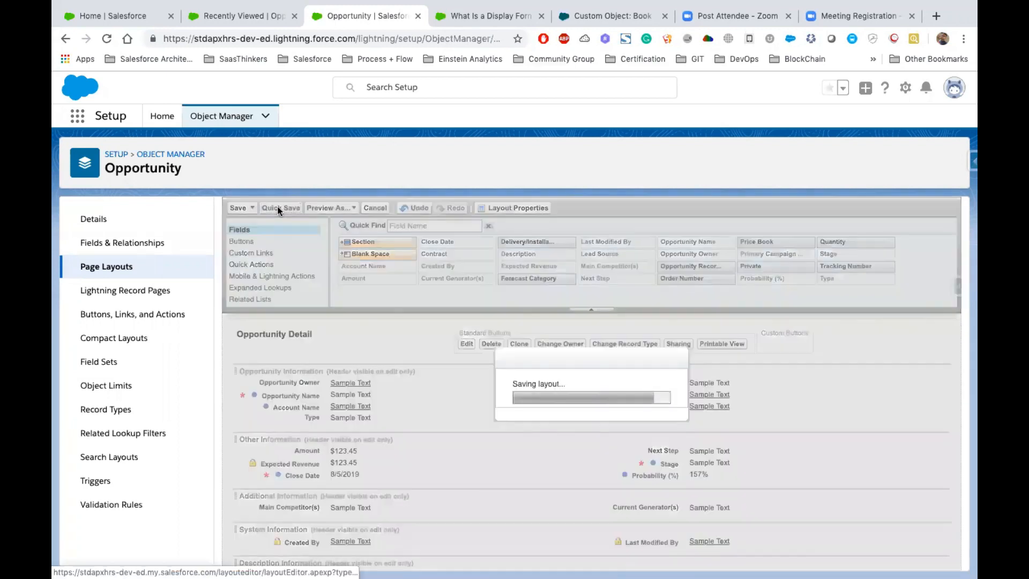
- Switch to the Opportunities list, reload it, and start a new opportunity with the Prospect record type
{"action": "left_click", "coordinate": [239, 19]}
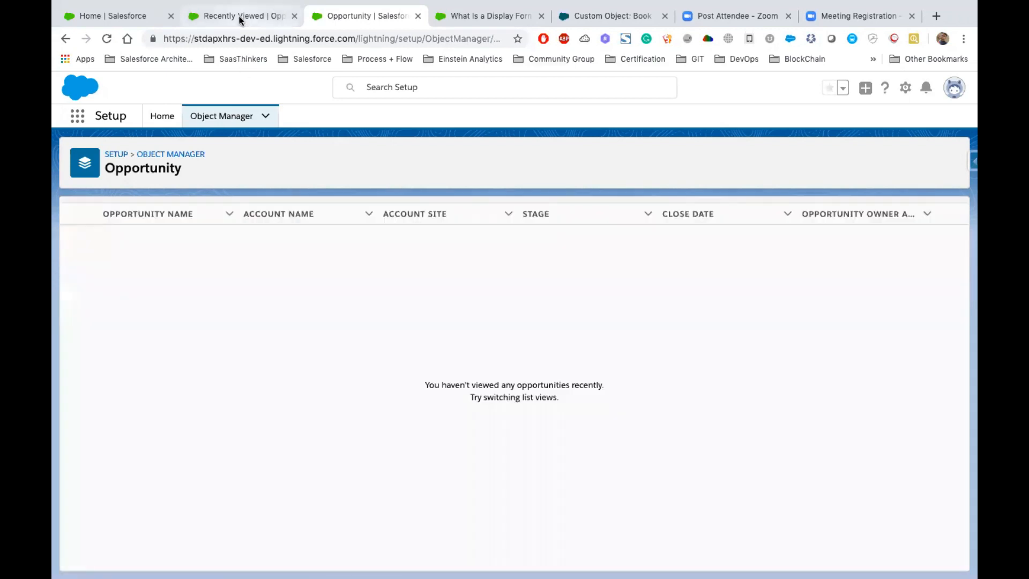
{"action": "left_click", "coordinate": [103, 42]}
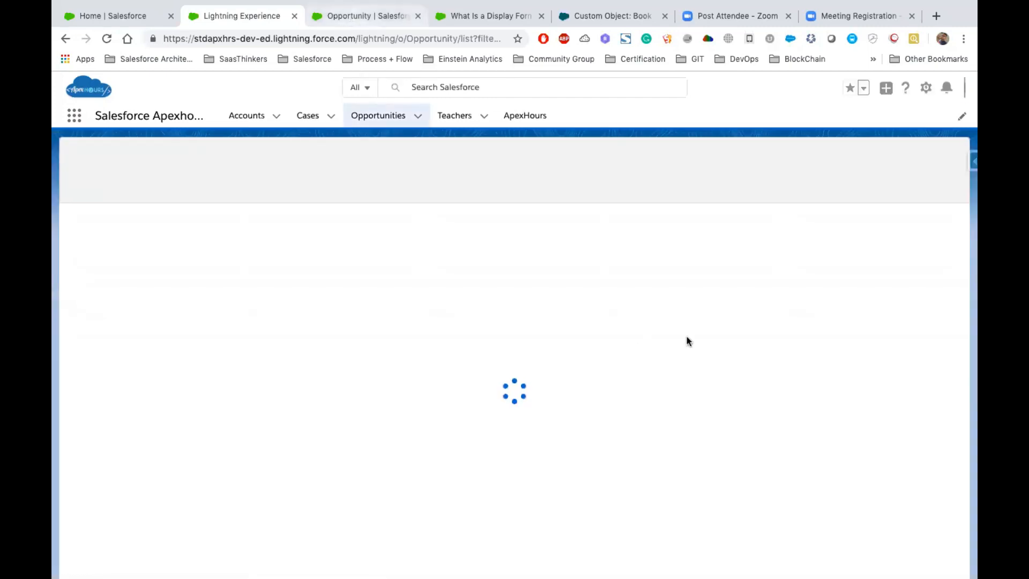
{"action": "left_click", "coordinate": [367, 17]}
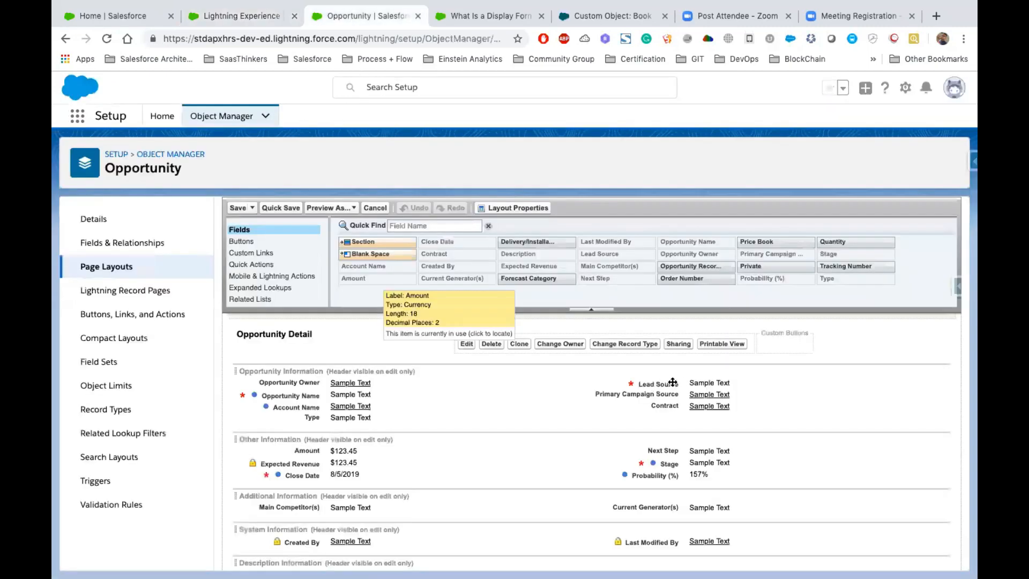
{"action": "left_click", "coordinate": [250, 17]}
{"action": "left_click", "coordinate": [948, 159]}
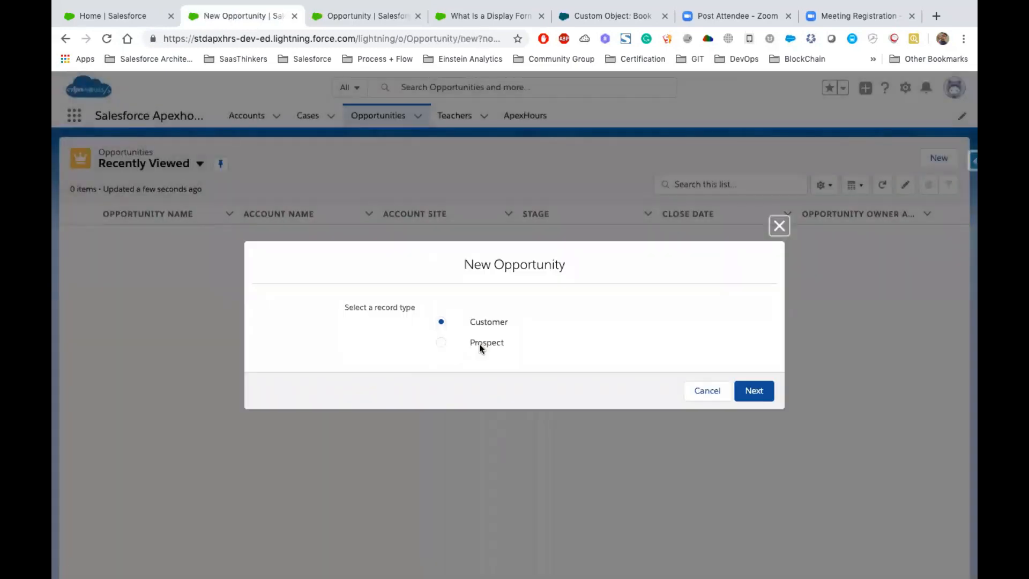
{"action": "left_click", "coordinate": [479, 343]}
{"action": "left_click", "coordinate": [751, 392]}
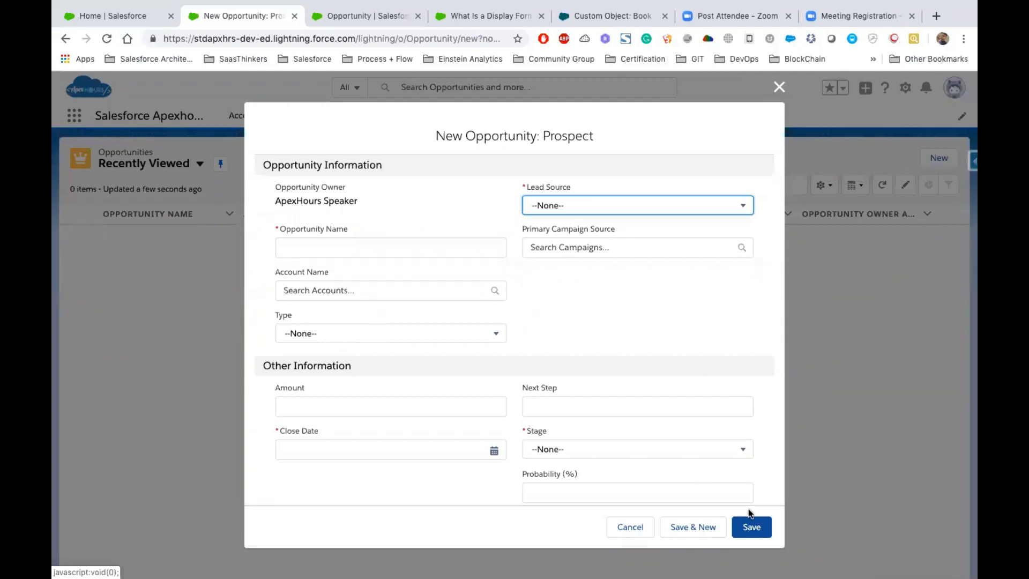
- Name the opportunity Salesforce, choose Dickenson plc as the account, and set the type to New Customer
{"action": "left_click", "coordinate": [331, 250]}
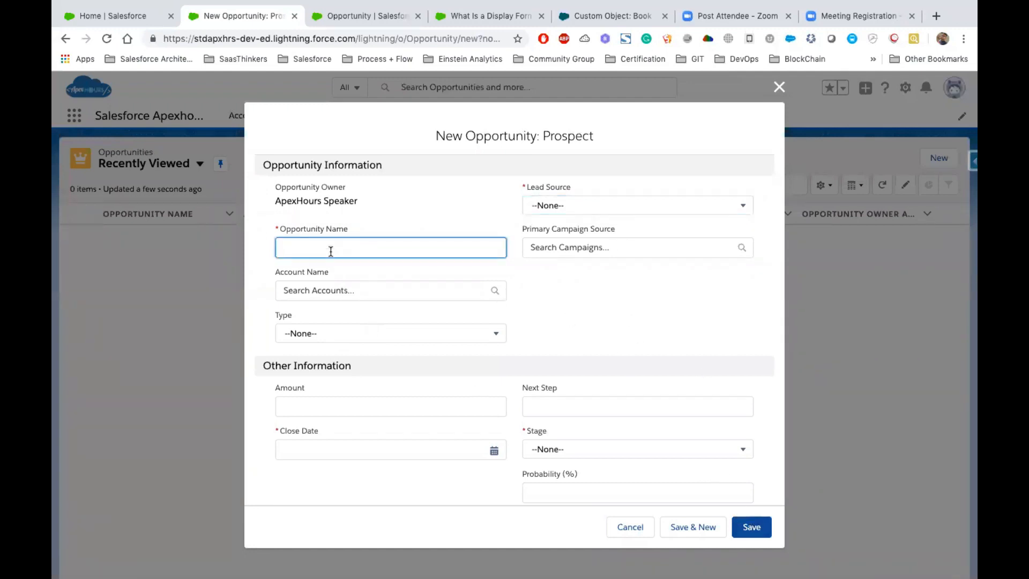
{"action": "type", "text": "Salesforce"}
{"action": "left_click", "coordinate": [342, 290]}
{"action": "left_click", "coordinate": [360, 320]}
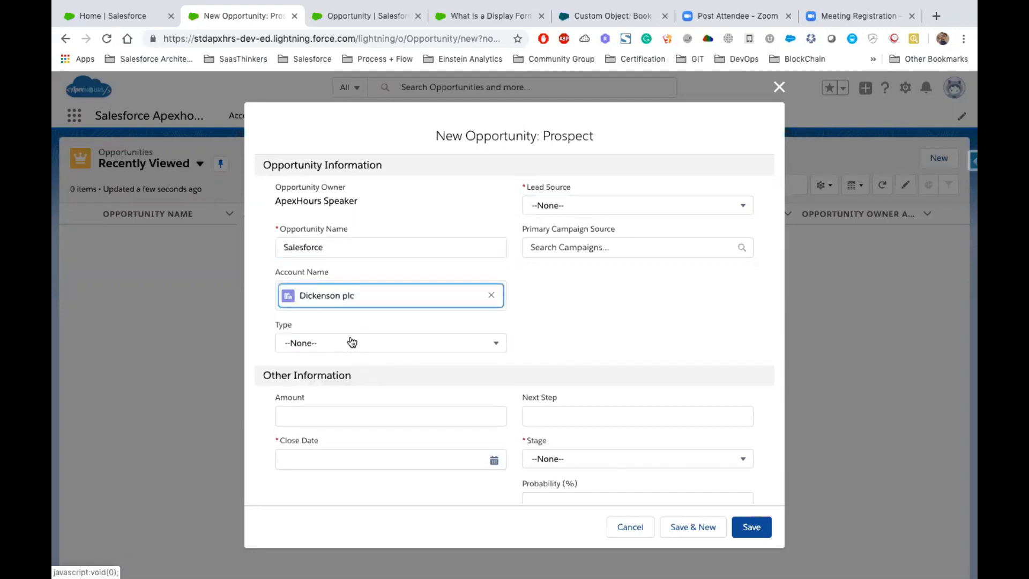
{"action": "left_click", "coordinate": [349, 341]}
{"action": "left_click", "coordinate": [351, 388]}
- Set the close date to 8/16/2019 and the stage to Perception Analysis, and try to save without a Lead Source
{"action": "left_click", "coordinate": [332, 458]}
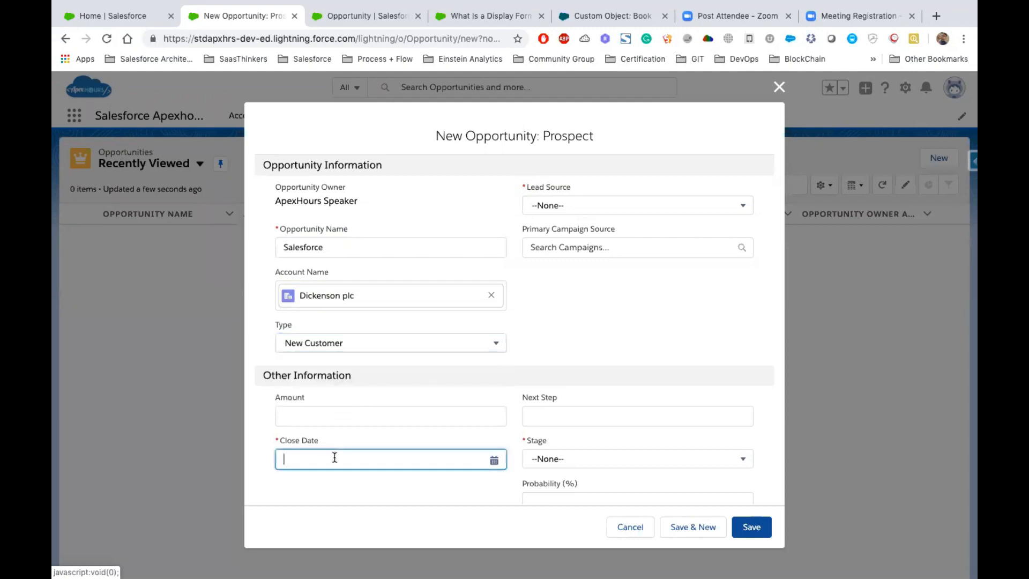
{"action": "left_click", "coordinate": [416, 335]}
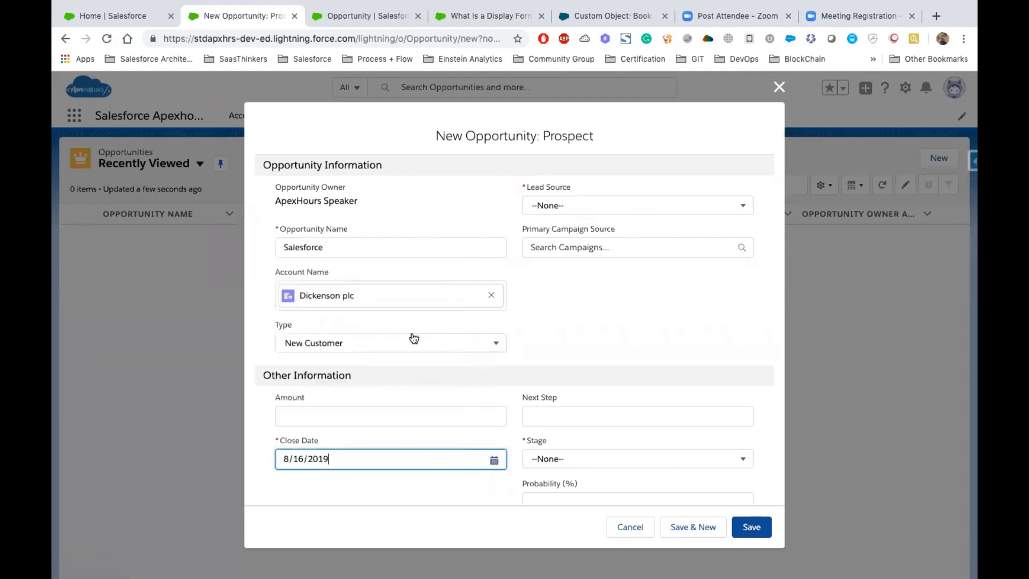
{"action": "scroll", "coordinate": [630, 354], "scroll_direction": "down", "scroll_amount": 2}
{"action": "scroll", "coordinate": [630, 353], "scroll_direction": "down", "scroll_amount": 1}
{"action": "left_click", "coordinate": [573, 324]}
{"action": "left_click", "coordinate": [576, 395]}
{"action": "scroll", "coordinate": [465, 374], "scroll_direction": "down", "scroll_amount": 2}
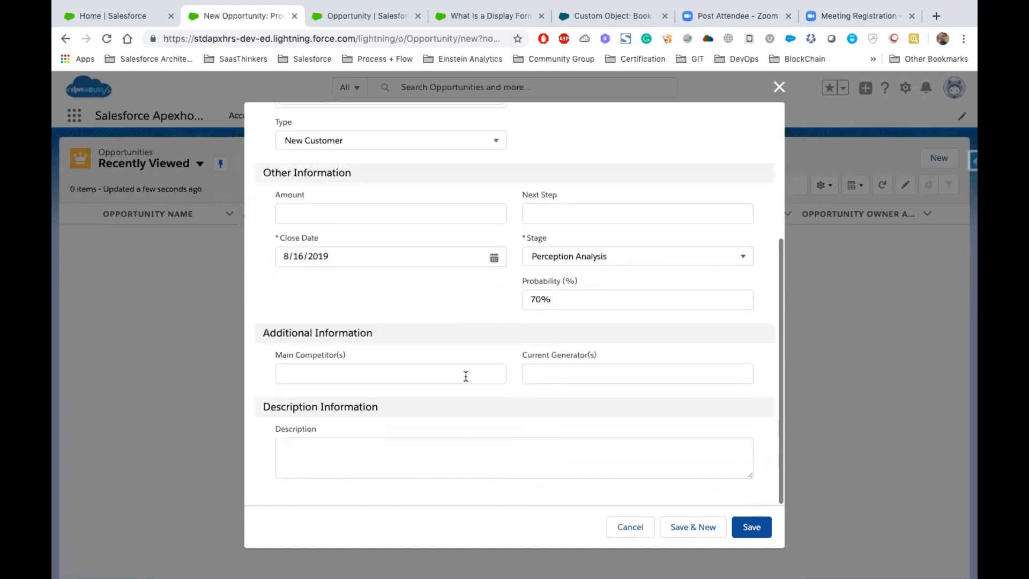
{"action": "scroll", "coordinate": [480, 343], "scroll_direction": "up", "scroll_amount": 4}
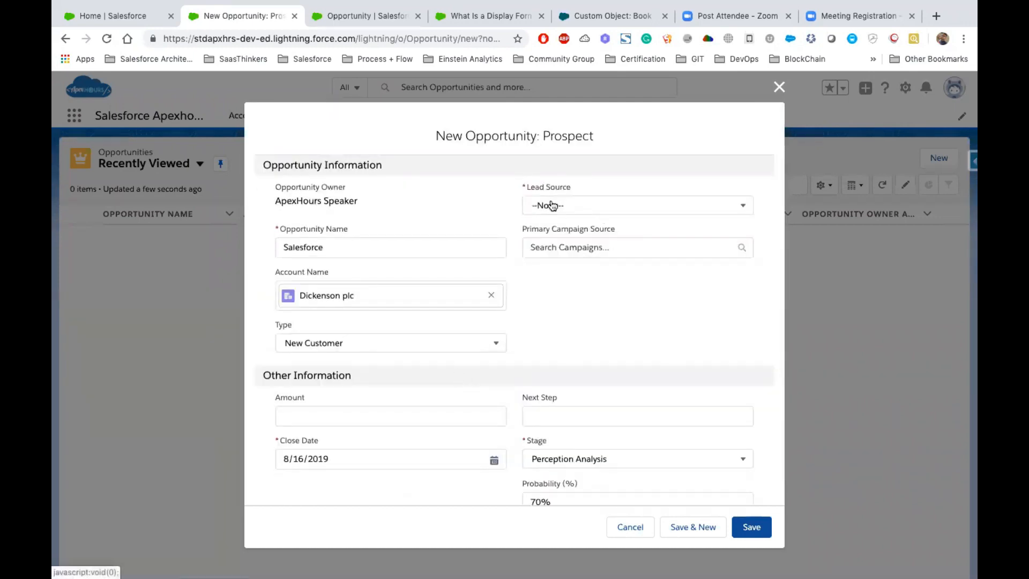
{"action": "left_click", "coordinate": [751, 526]}
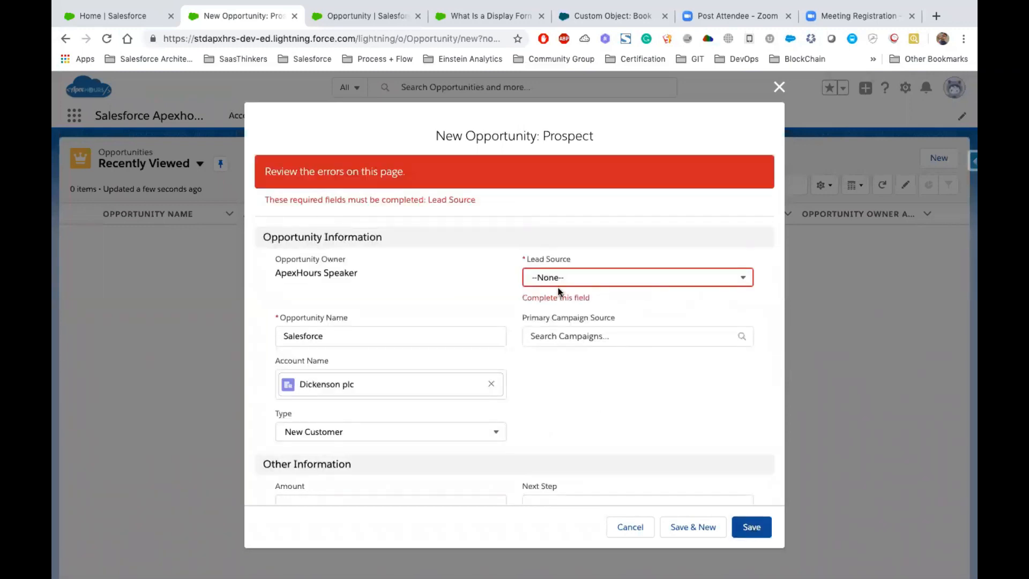
- Set the Lead Source to Phone Inquiry and save the opportunity
{"action": "left_click", "coordinate": [583, 281]}
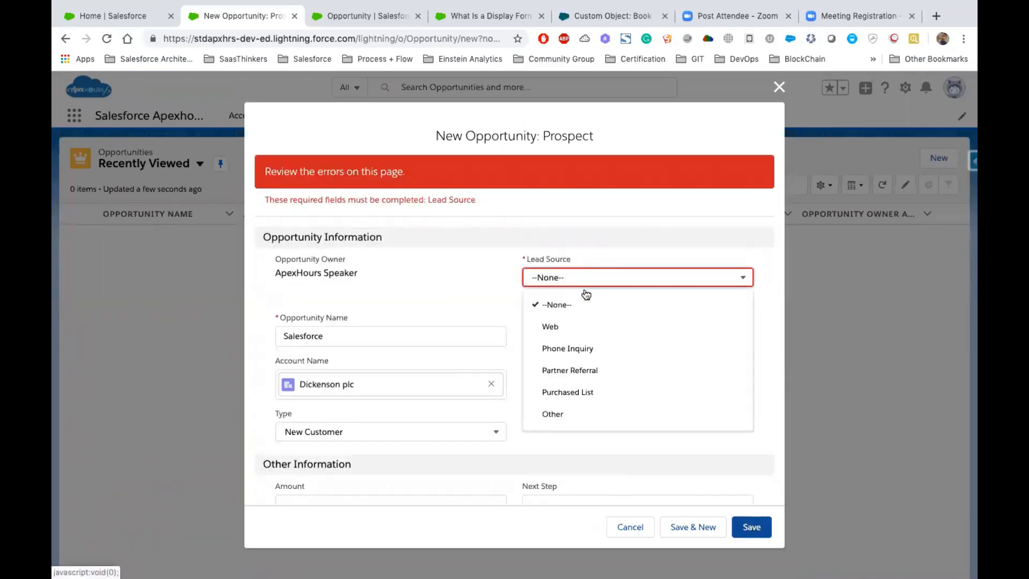
{"action": "left_click", "coordinate": [605, 343]}
{"action": "left_click", "coordinate": [753, 528]}
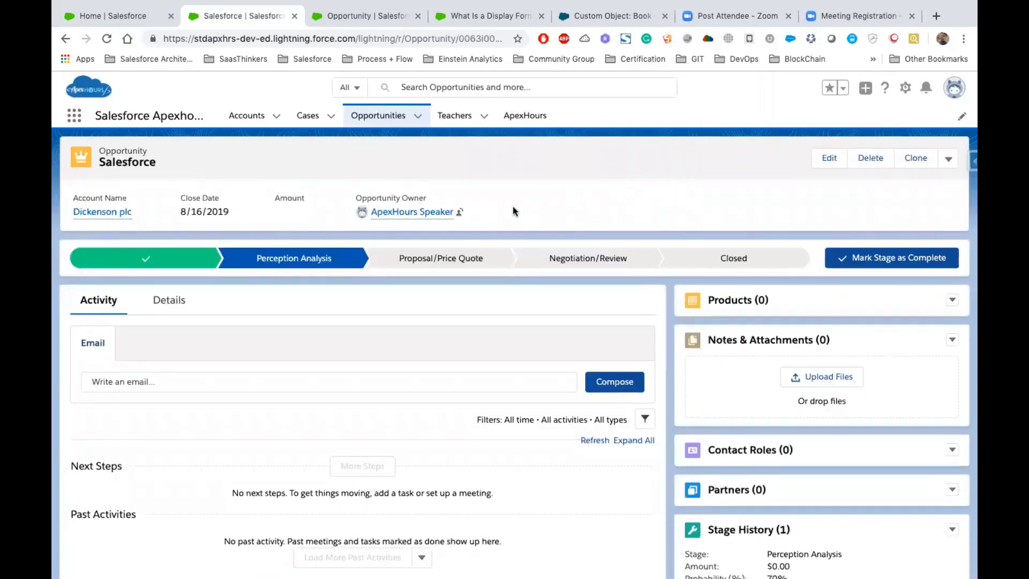
- Return to the Opportunity page layouts in Object Manager and start creating a new page layout
{"action": "left_click", "coordinate": [343, 19]}
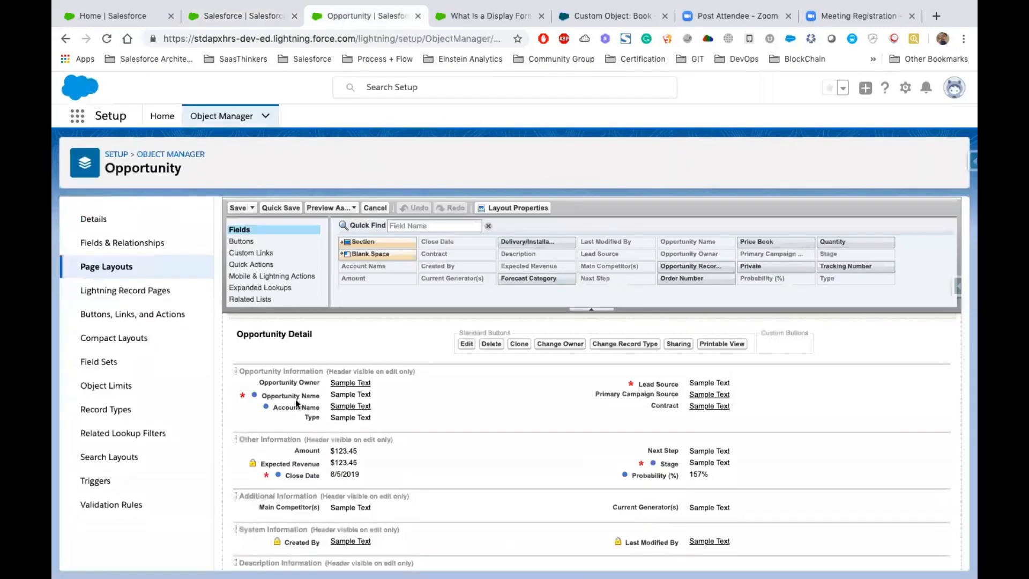
{"action": "left_click", "coordinate": [117, 268]}
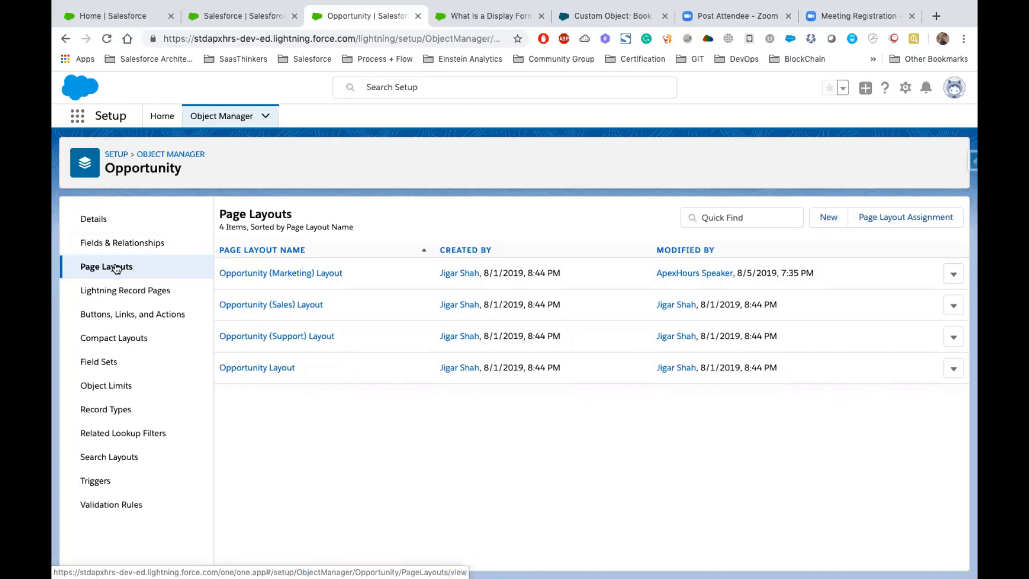
{"action": "left_click", "coordinate": [826, 217]}
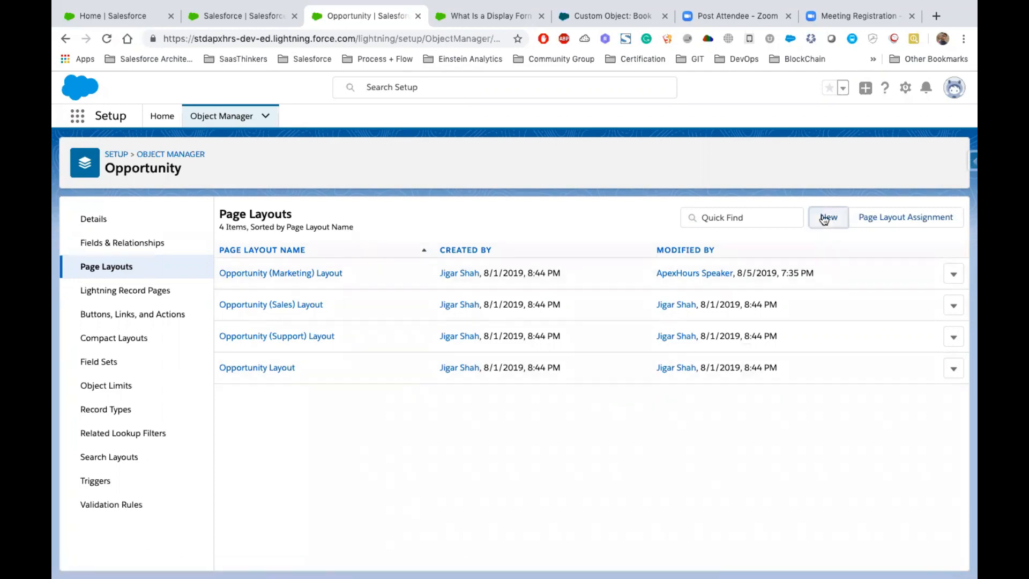
{"action": "left_click", "coordinate": [103, 271]}
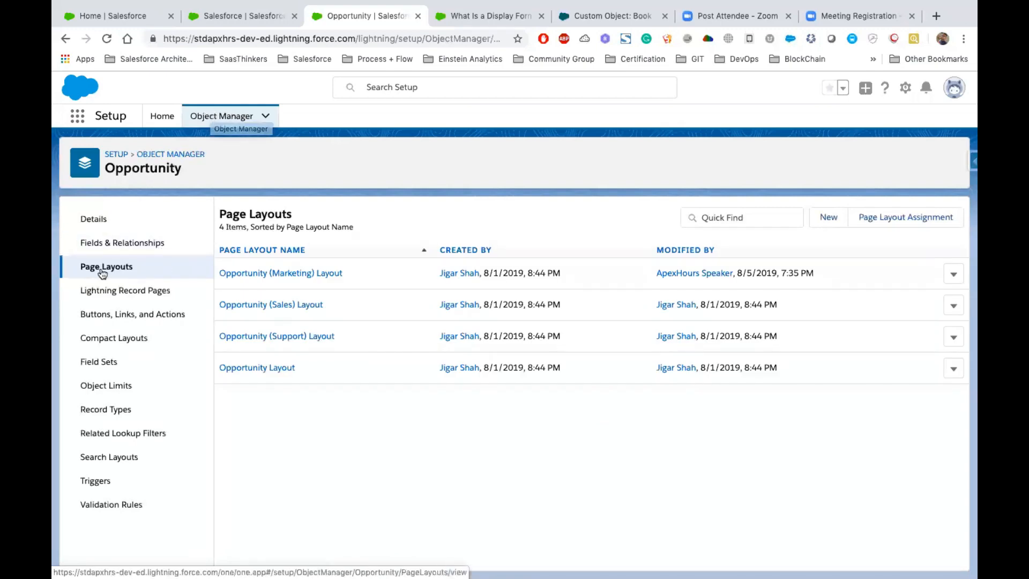
{"action": "left_click", "coordinate": [825, 217]}
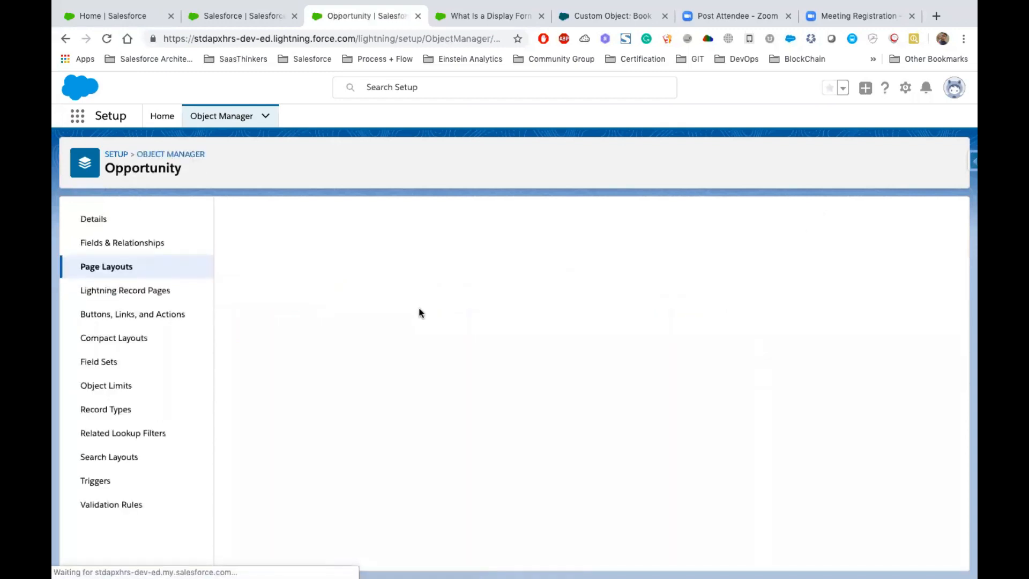
{"action": "left_click", "coordinate": [419, 303]}
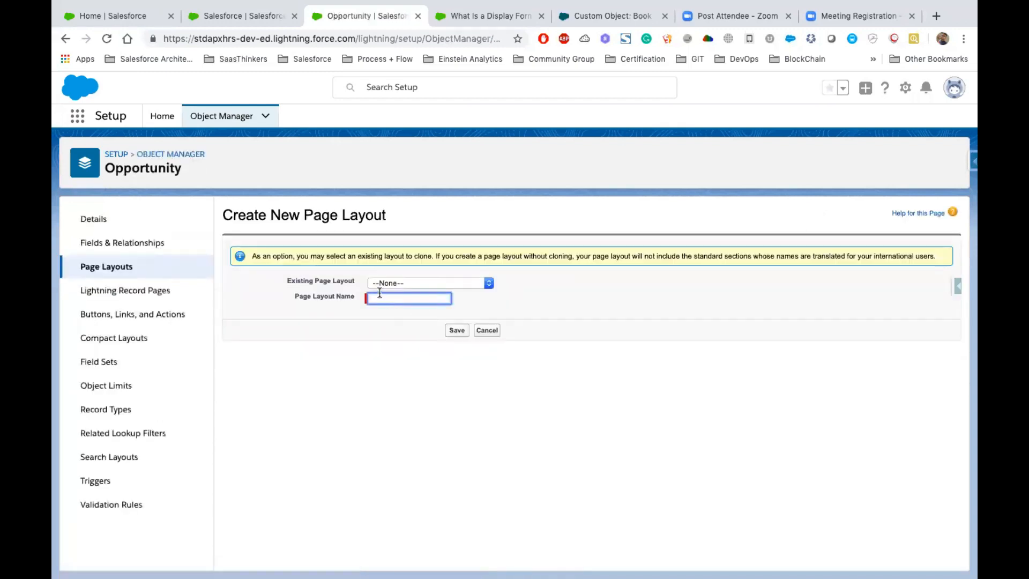
- Create the page layout as a clone of the Opportunity (Marketing) Layout, named Marketing
{"action": "left_click", "coordinate": [422, 282]}
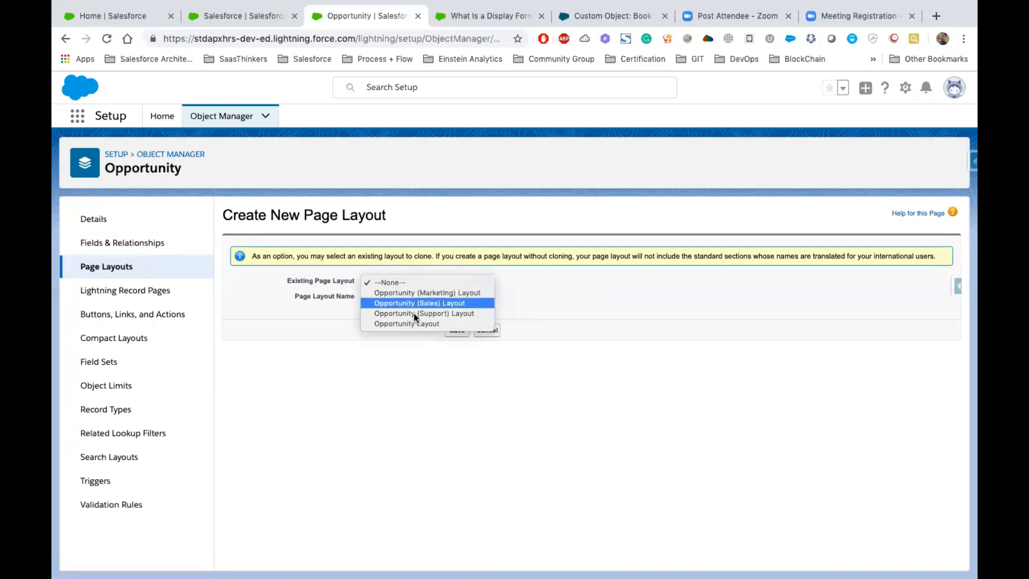
{"action": "left_click", "coordinate": [417, 292]}
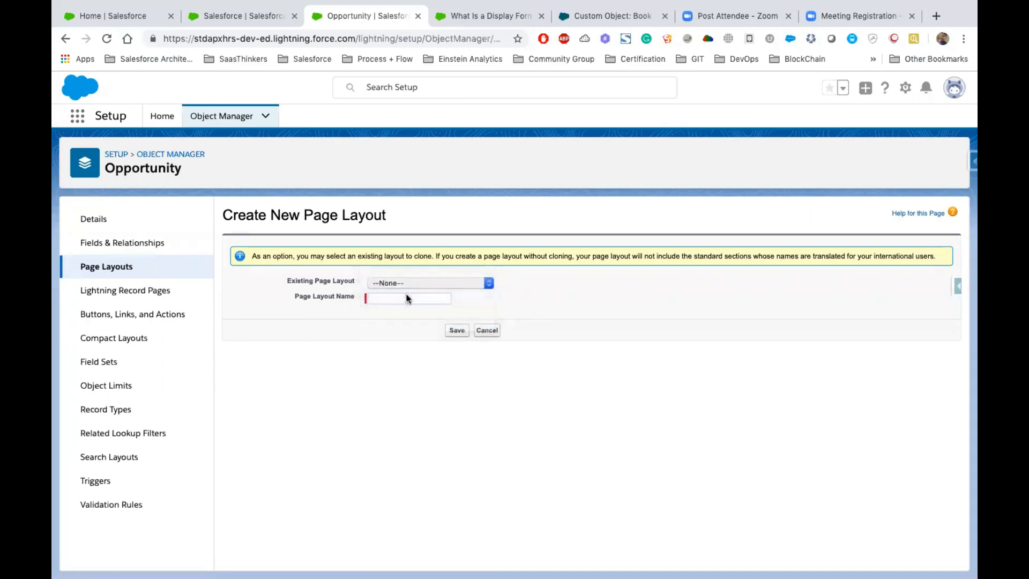
{"action": "left_click", "coordinate": [423, 299]}
{"action": "type", "text": "Ma"}
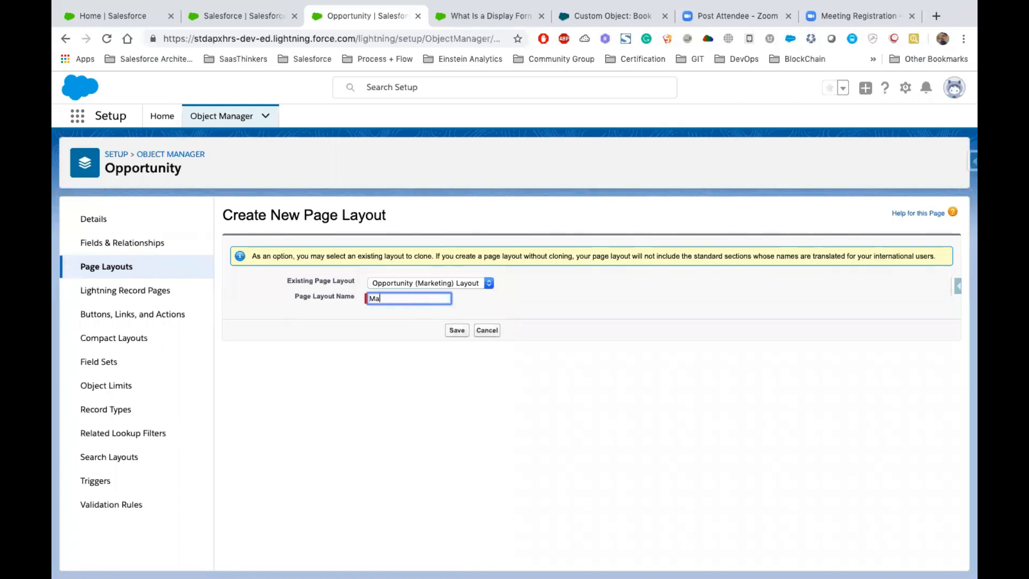
{"action": "type", "text": "rketing"}
{"action": "left_click", "coordinate": [431, 330]}
{"action": "left_click", "coordinate": [454, 332]}
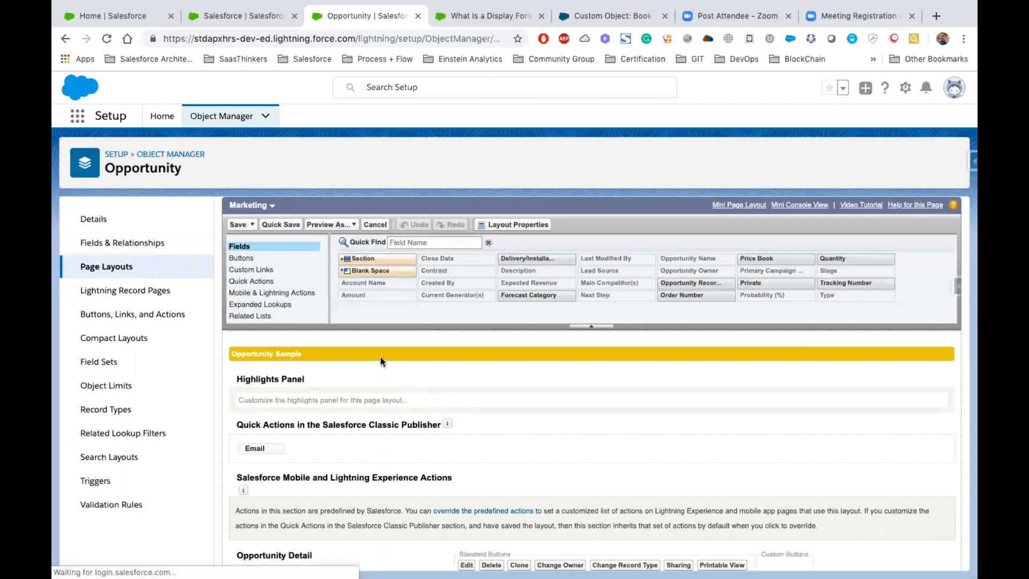
- Review the cloned Marketing layout's fields and related lists, and save the layout
{"action": "scroll", "coordinate": [381, 360], "scroll_direction": "down", "scroll_amount": 3}
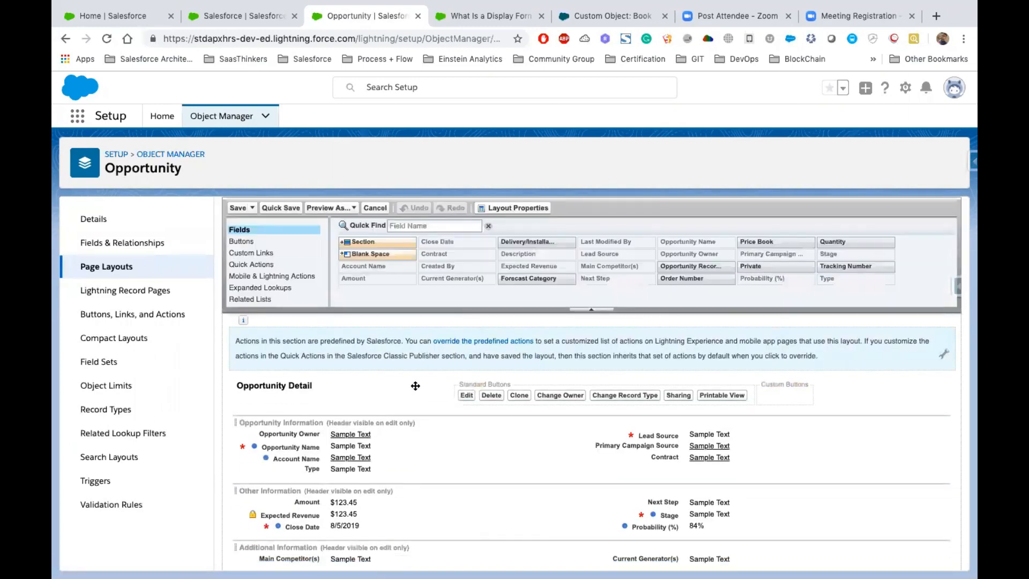
{"action": "scroll", "coordinate": [510, 443], "scroll_direction": "down", "scroll_amount": 3}
{"action": "scroll", "coordinate": [510, 443], "scroll_direction": "up", "scroll_amount": 1}
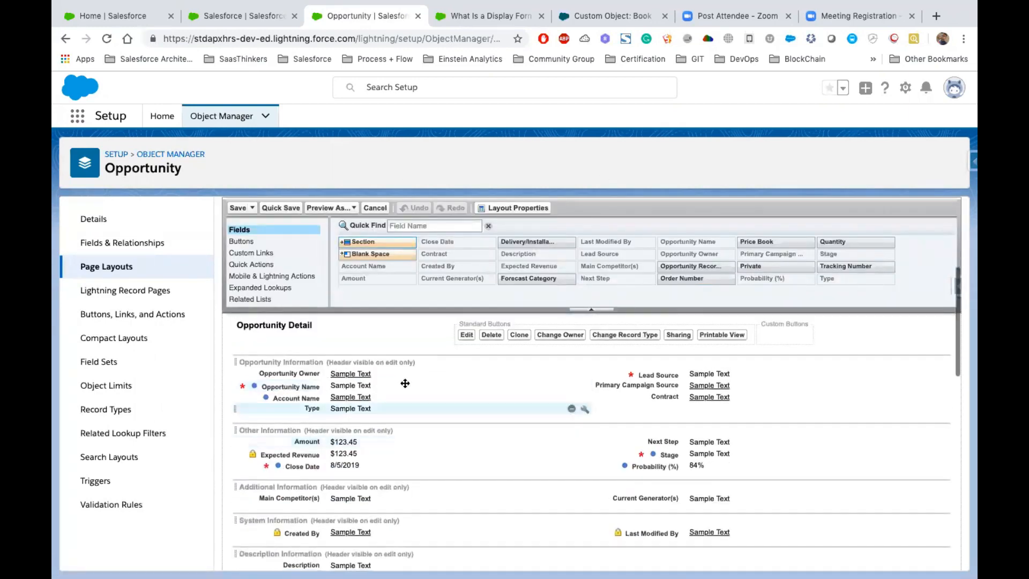
{"action": "scroll", "coordinate": [666, 453], "scroll_direction": "down", "scroll_amount": 10}
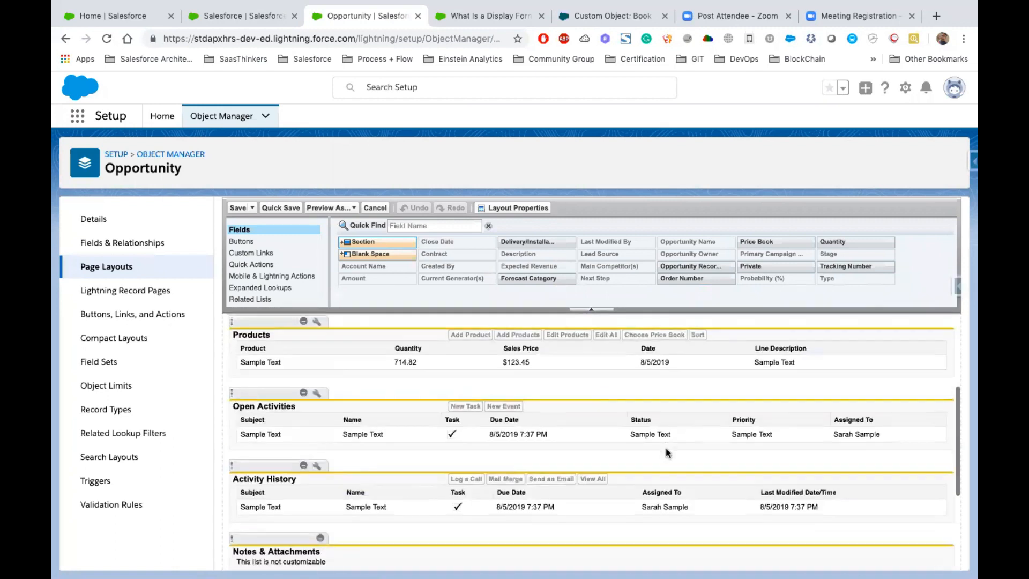
{"action": "scroll", "coordinate": [666, 448], "scroll_direction": "up", "scroll_amount": 15}
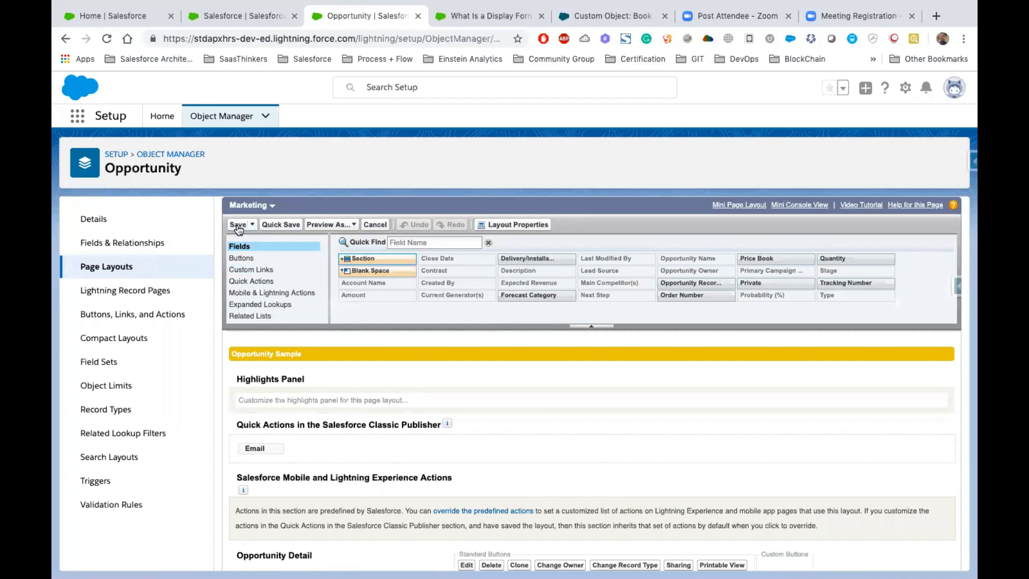
{"action": "left_click", "coordinate": [237, 224]}
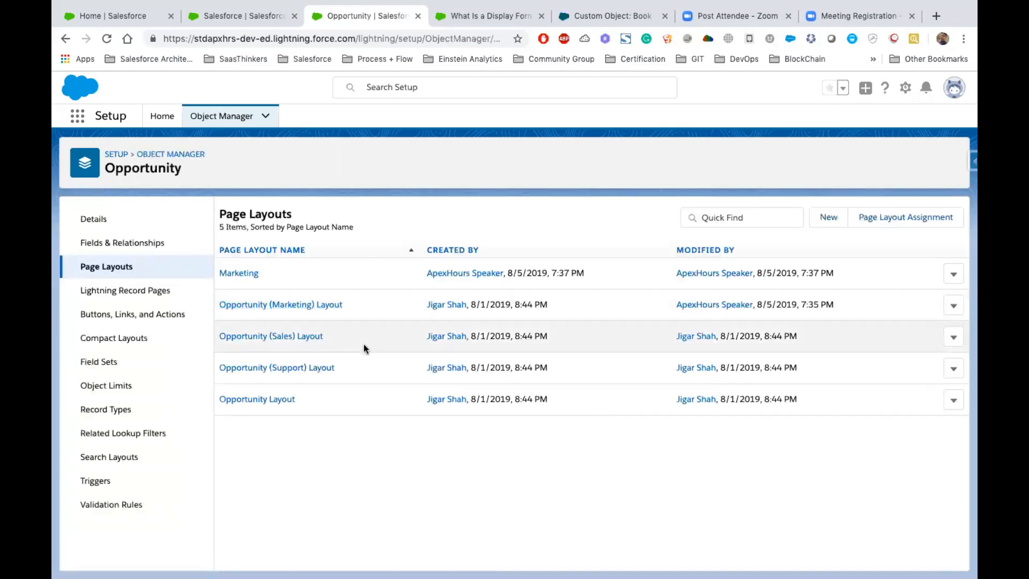
- Open the Opportunity (Sales) Layout and save a copy of it as a new page layout named Customer
{"action": "left_click", "coordinate": [268, 336]}
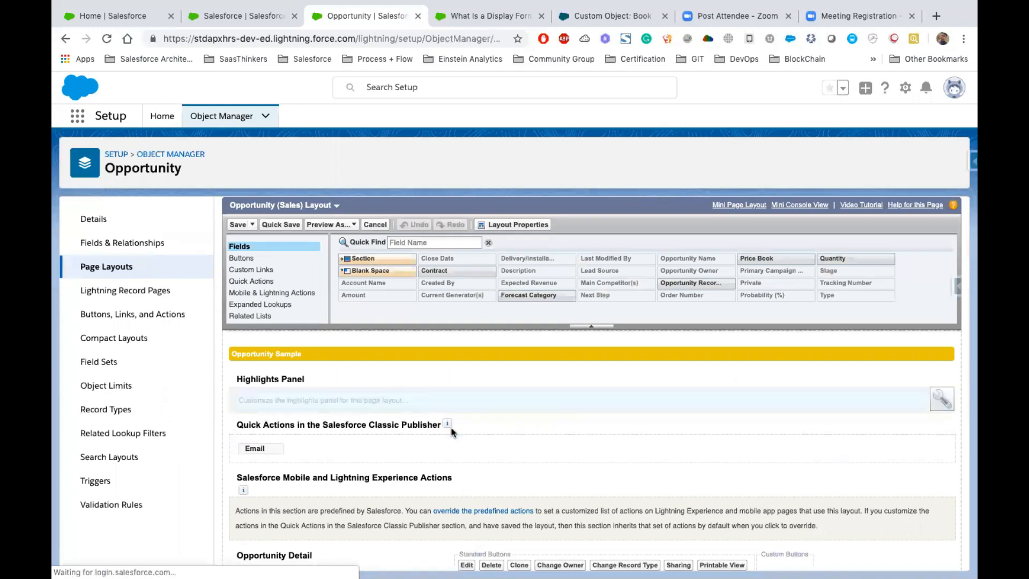
{"action": "scroll", "coordinate": [451, 423], "scroll_direction": "down", "scroll_amount": 1}
{"action": "scroll", "coordinate": [451, 424], "scroll_direction": "down", "scroll_amount": 5}
{"action": "scroll", "coordinate": [451, 423], "scroll_direction": "up", "scroll_amount": 6}
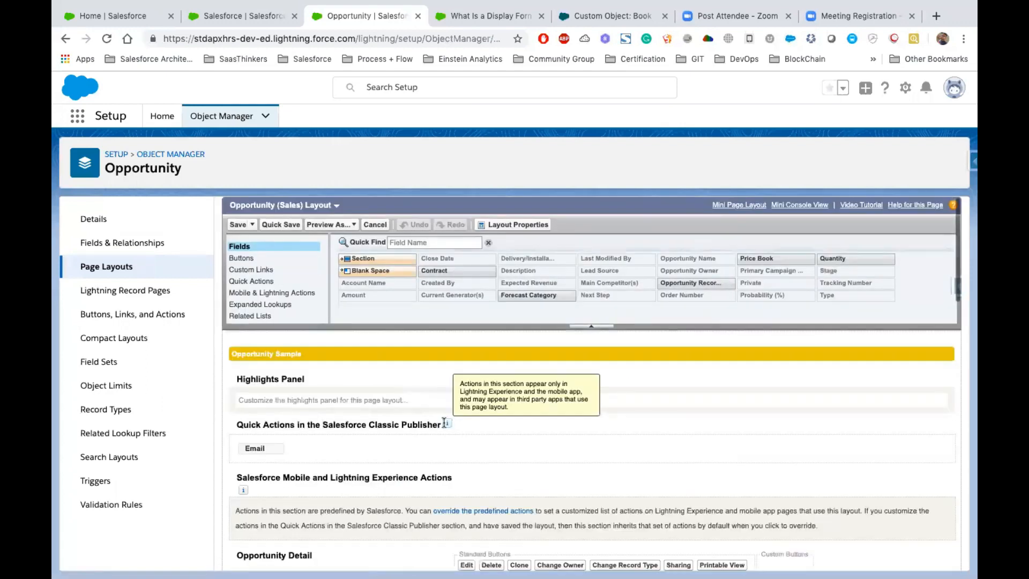
{"action": "left_click", "coordinate": [253, 226]}
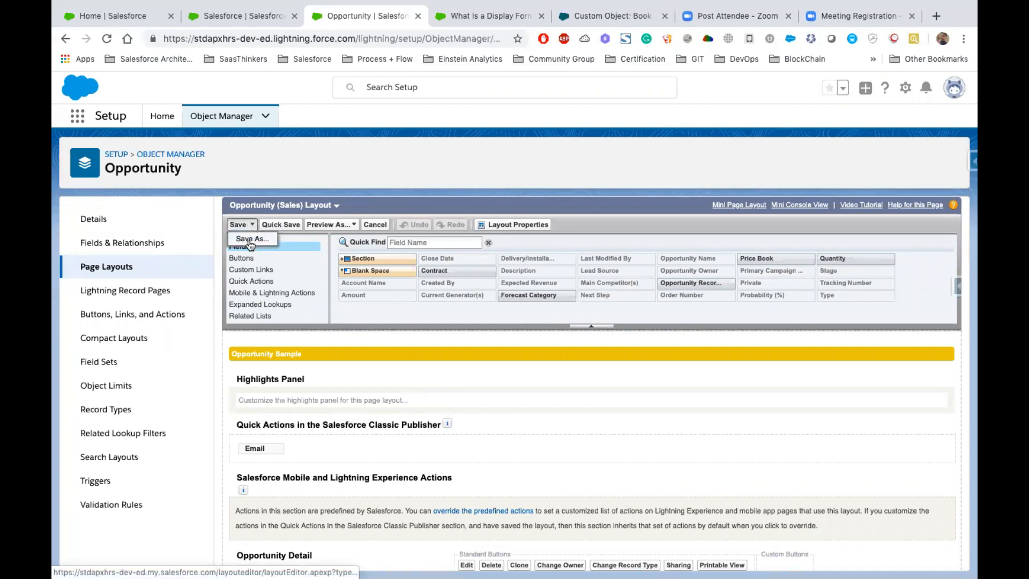
{"action": "left_click", "coordinate": [246, 240]}
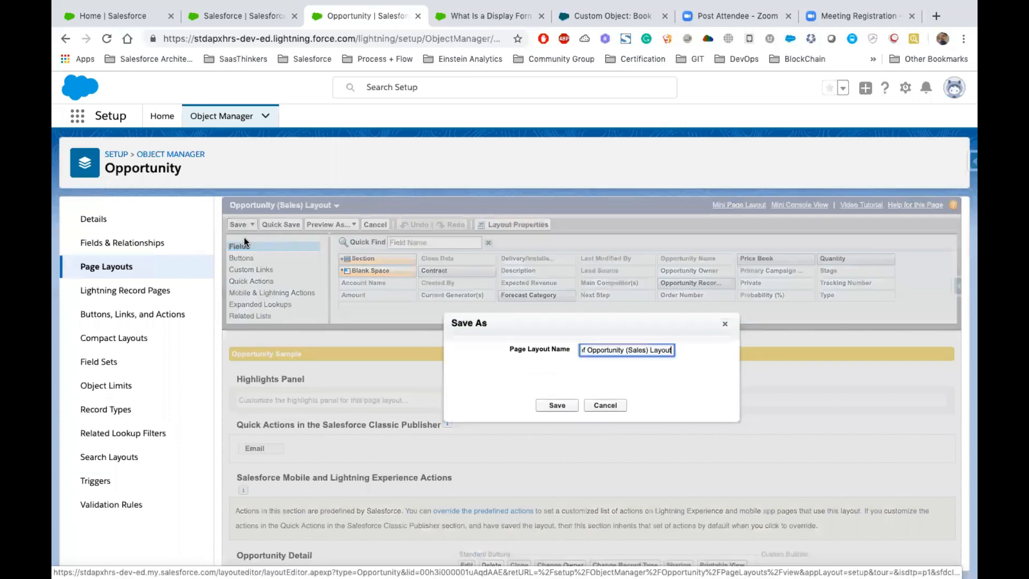
{"action": "triple_click", "coordinate": [600, 350]}
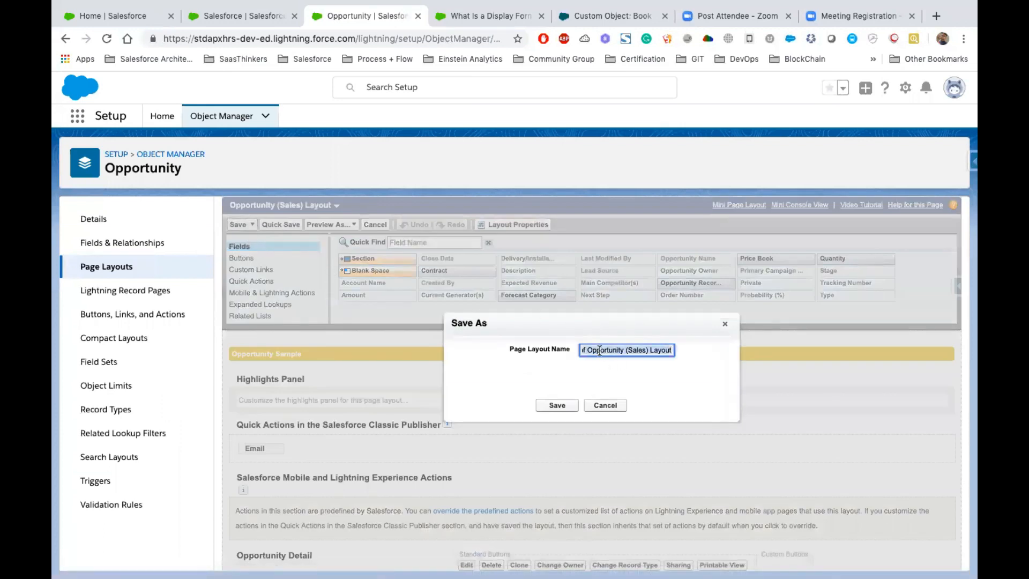
{"action": "type", "text": "Customer"}
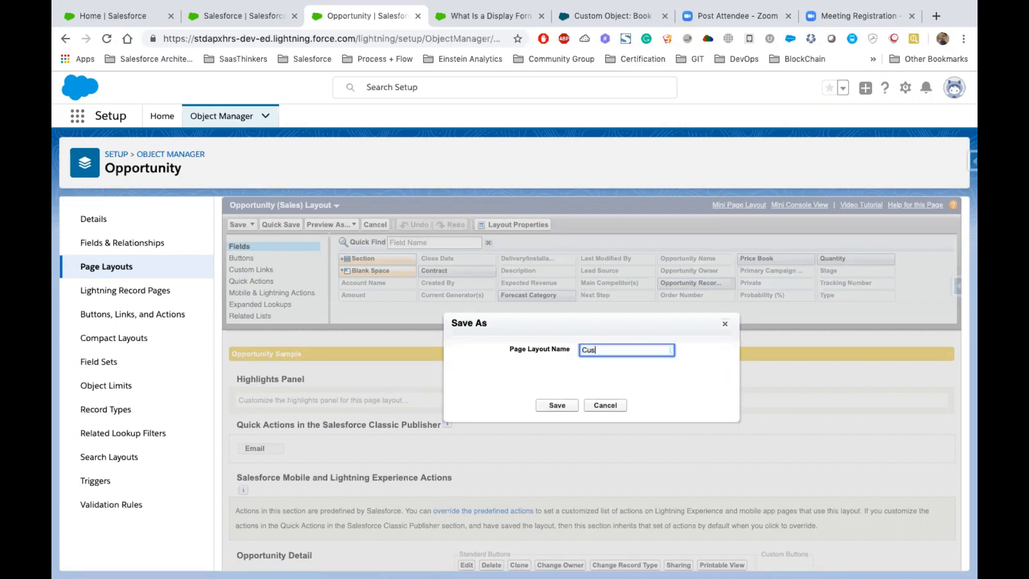
{"action": "left_click", "coordinate": [557, 405]}
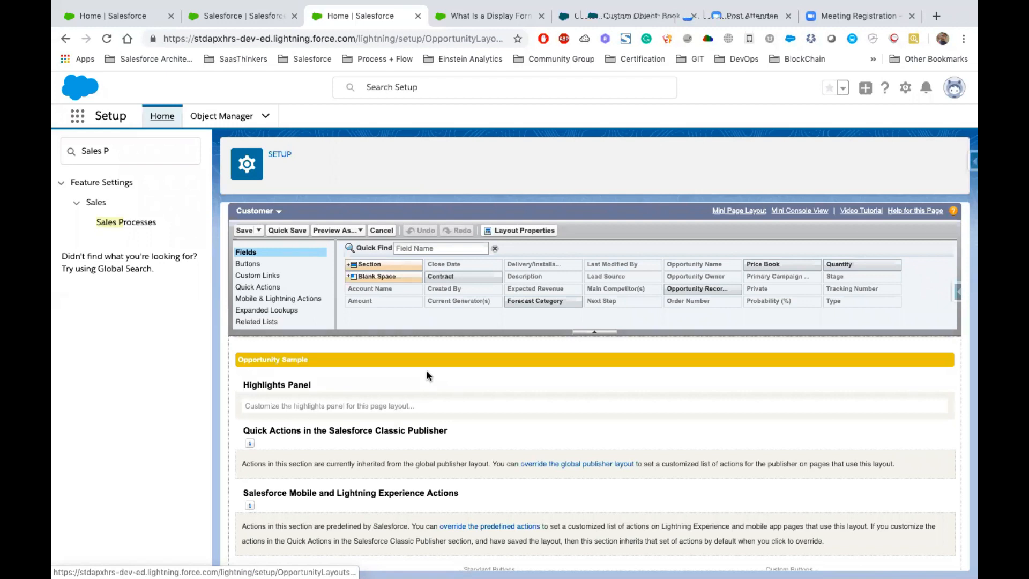
- Switch to the Keynote presentation and move on to the Related Lists slide
{"action": "key", "text": "ctrl+Left"}
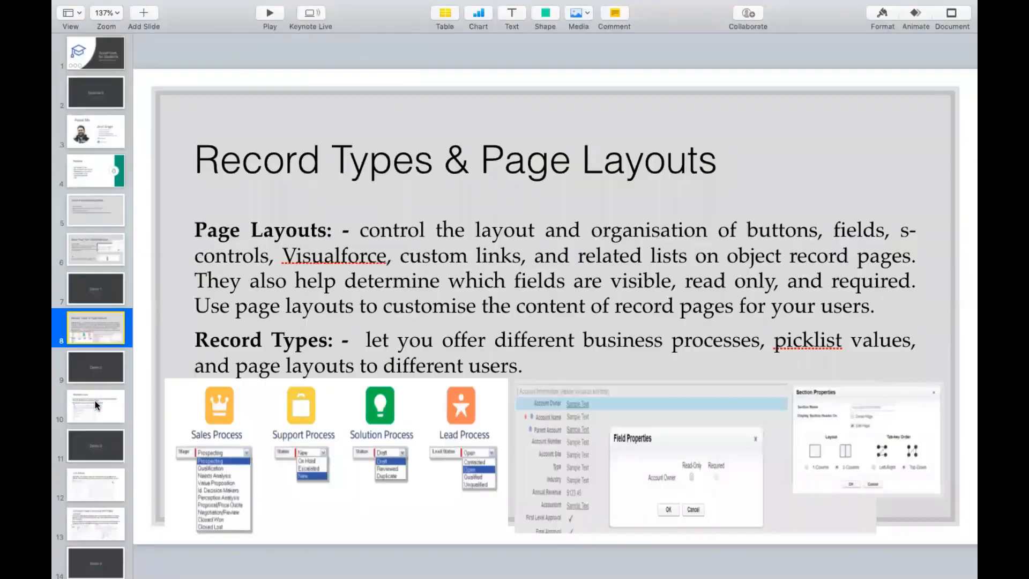
{"action": "key", "text": "Down"}
{"action": "key", "text": "Down"}
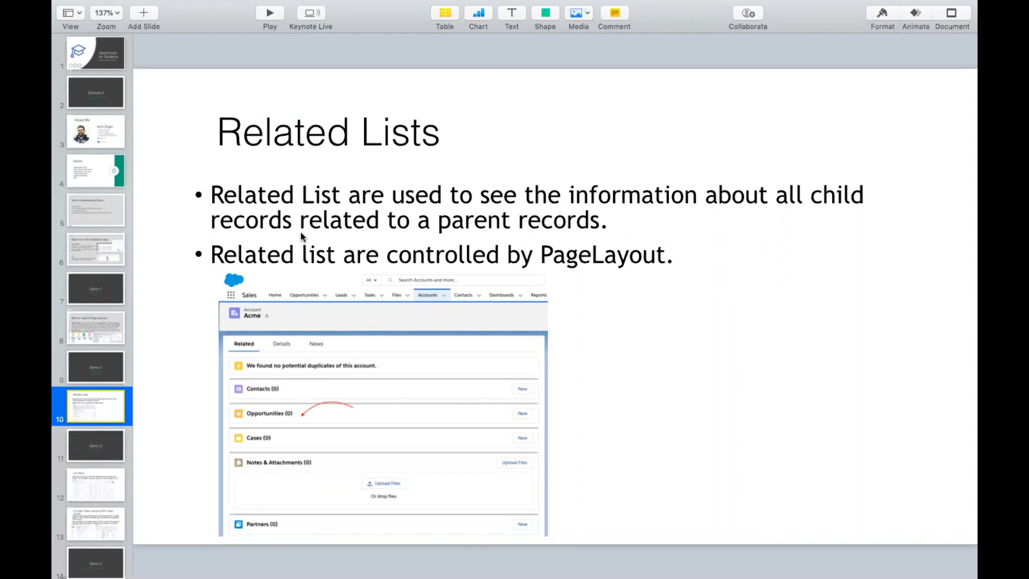
- Return to Salesforce in the browser and examine the related lists available and placed on the Customer page layout
{"action": "key", "text": "ctrl+Right"}
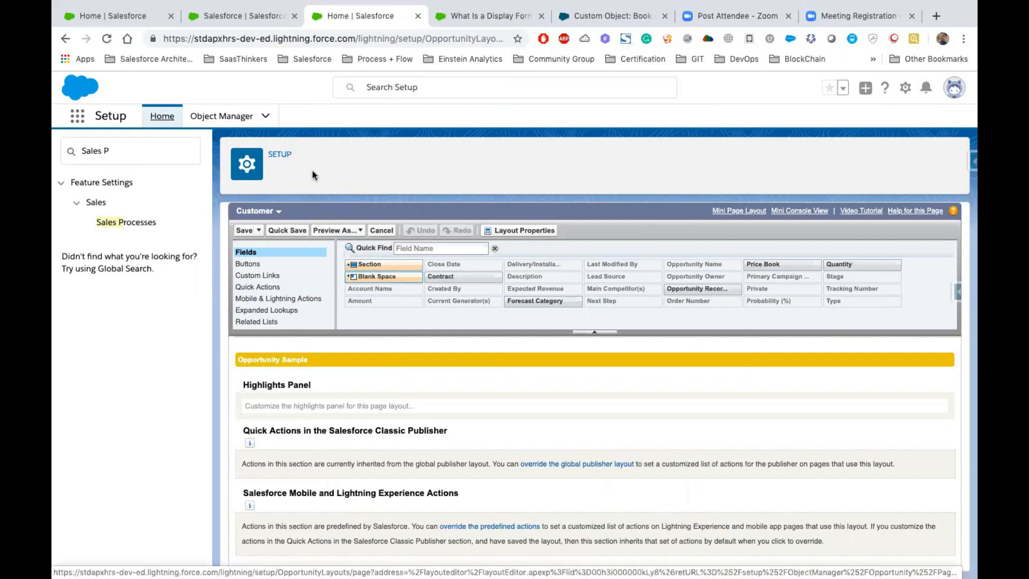
{"action": "scroll", "coordinate": [299, 304], "scroll_direction": "down", "scroll_amount": 1}
{"action": "scroll", "coordinate": [299, 304], "scroll_direction": "up", "scroll_amount": 1}
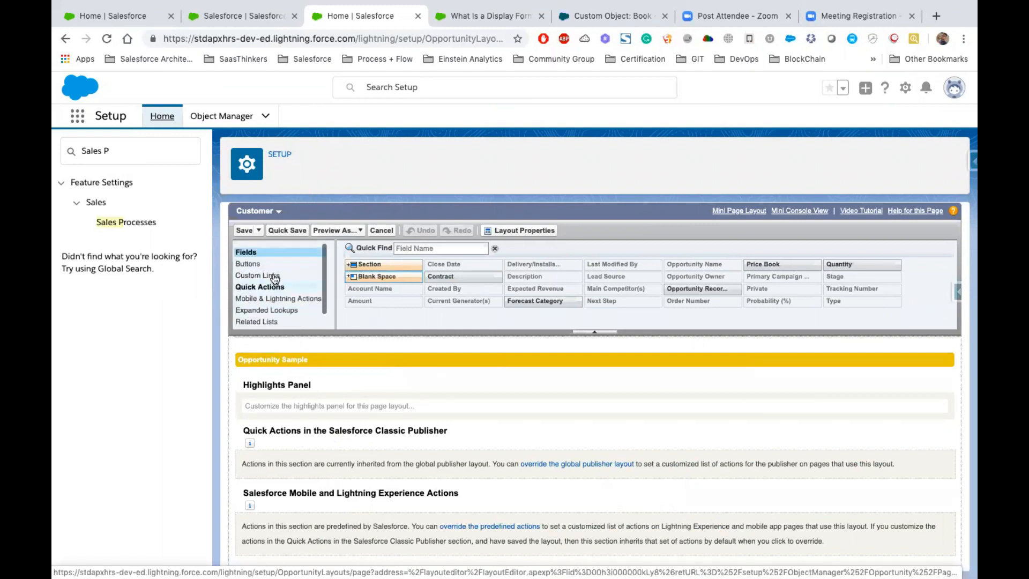
{"action": "scroll", "coordinate": [276, 300], "scroll_direction": "down", "scroll_amount": 1}
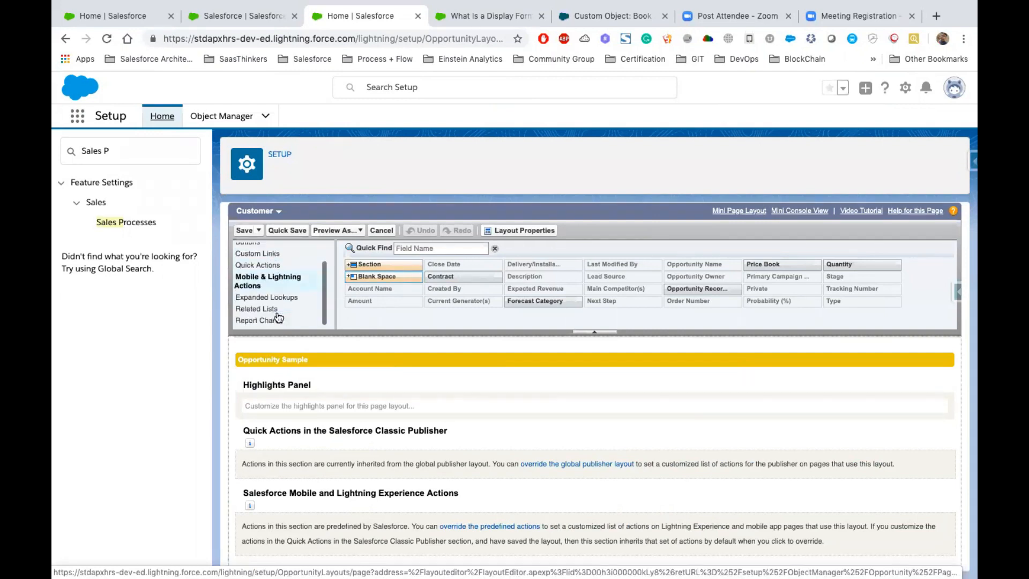
{"action": "scroll", "coordinate": [282, 284], "scroll_direction": "up", "scroll_amount": 1}
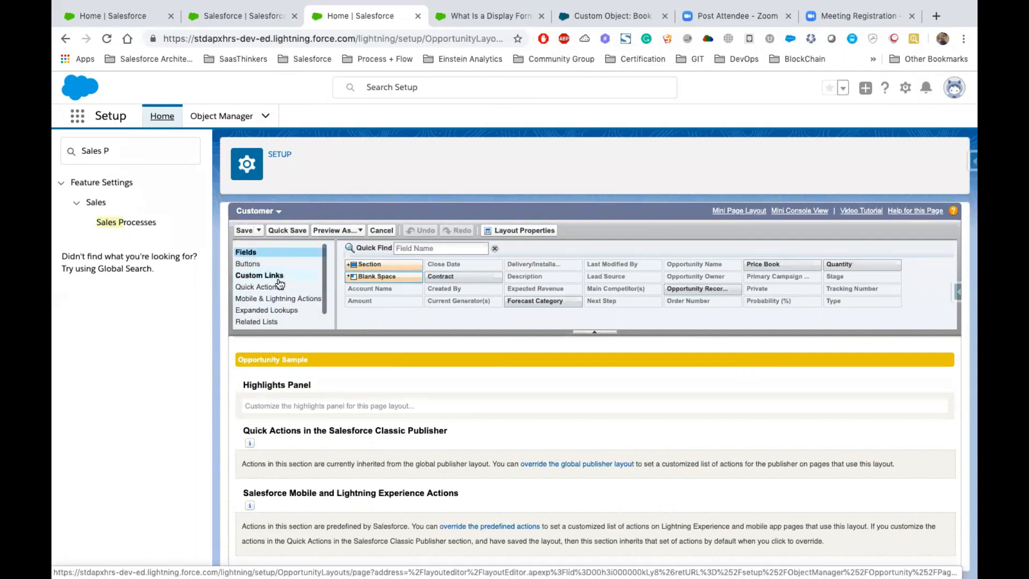
{"action": "scroll", "coordinate": [278, 300], "scroll_direction": "down", "scroll_amount": 1}
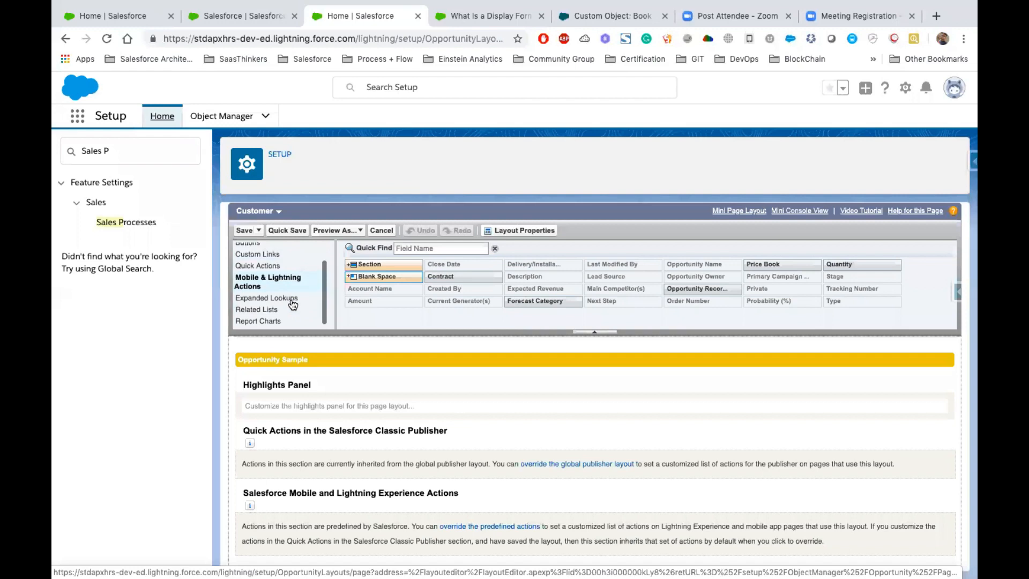
{"action": "left_click", "coordinate": [265, 309]}
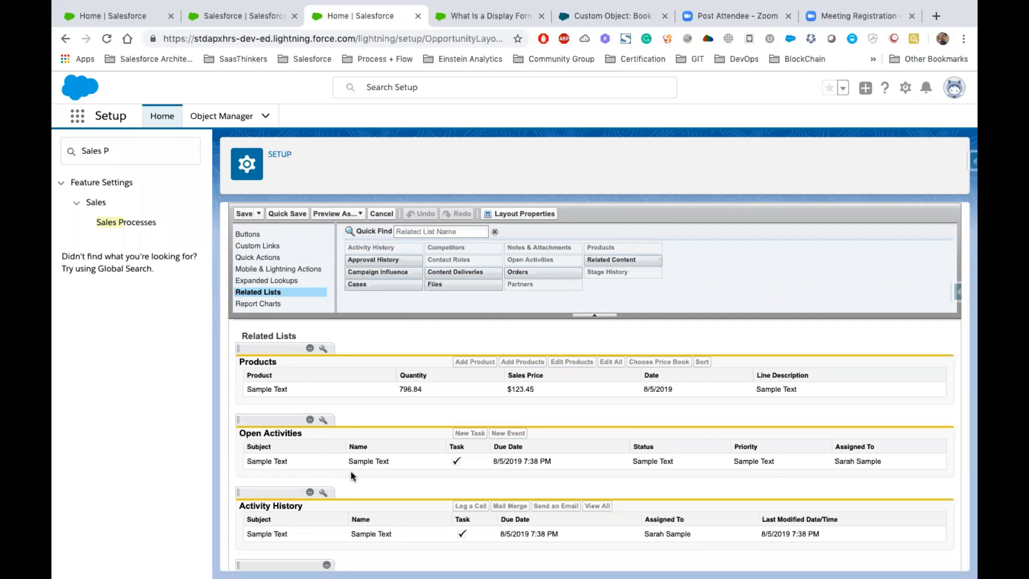
{"action": "scroll", "coordinate": [351, 471], "scroll_direction": "down", "scroll_amount": 3}
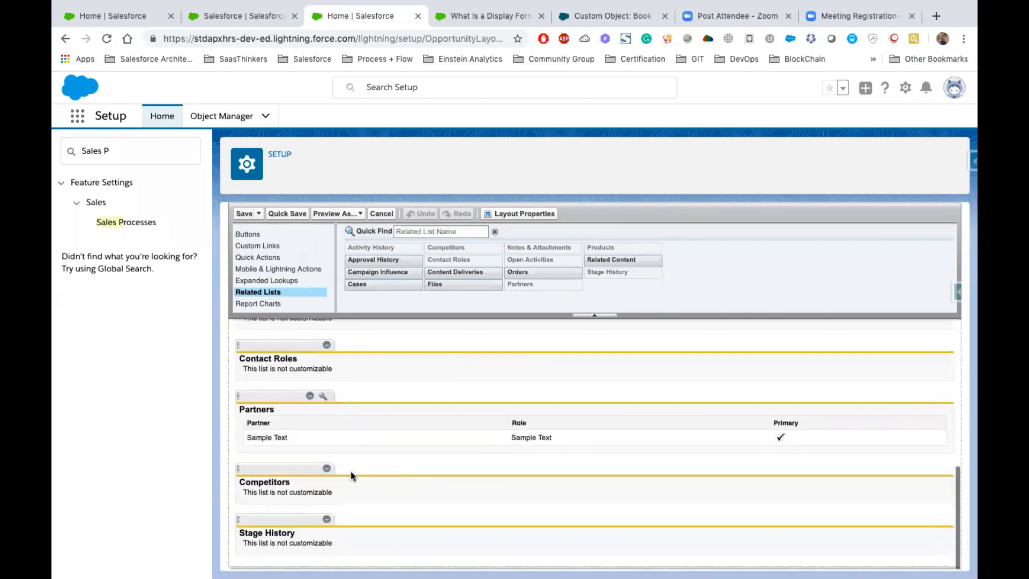
{"action": "scroll", "coordinate": [350, 471], "scroll_direction": "up", "scroll_amount": 7}
{"action": "scroll", "coordinate": [361, 444], "scroll_direction": "down", "scroll_amount": 3}
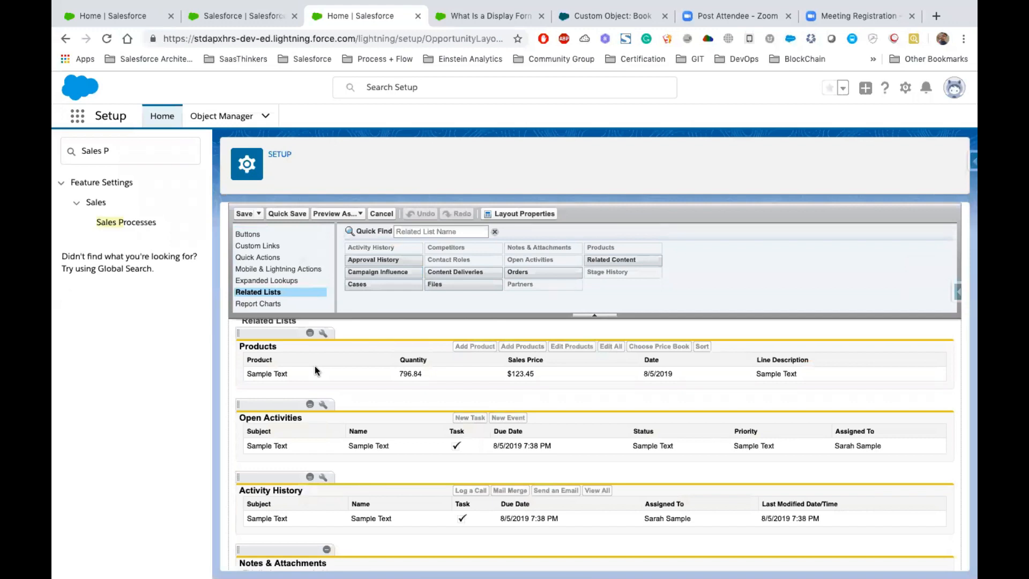
- Find the Contact object in Object Manager and open its Contact Layout for editing
{"action": "left_click", "coordinate": [225, 116]}
{"action": "left_click", "coordinate": [723, 163]}
{"action": "type", "text": "Contac"}
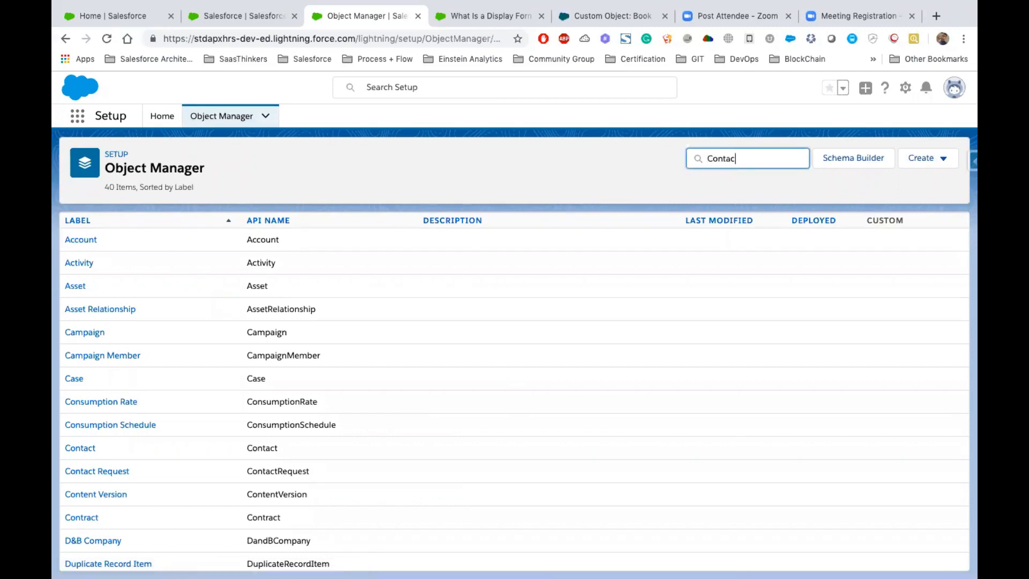
{"action": "type", "text": "t"}
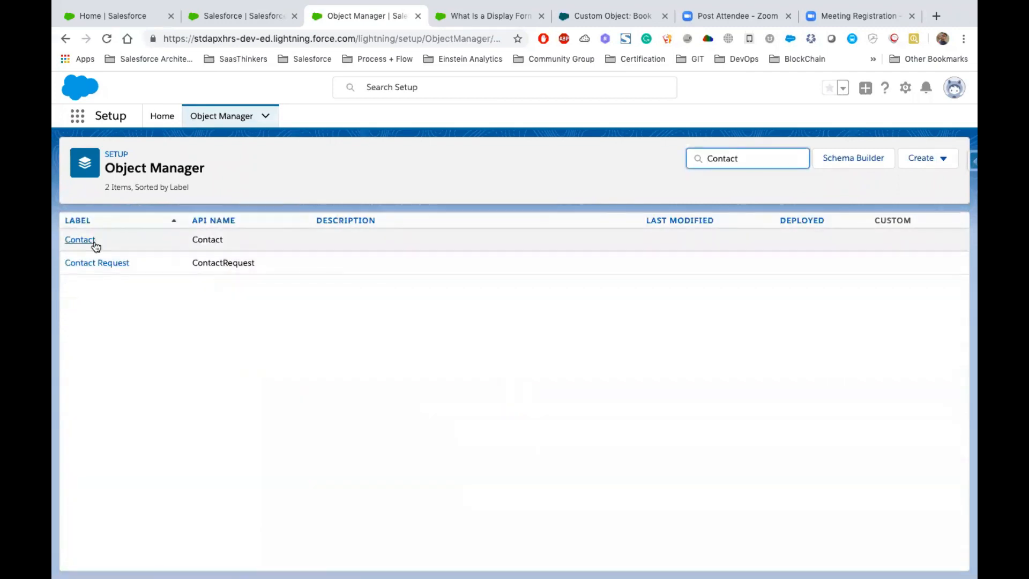
{"action": "left_click", "coordinate": [92, 241]}
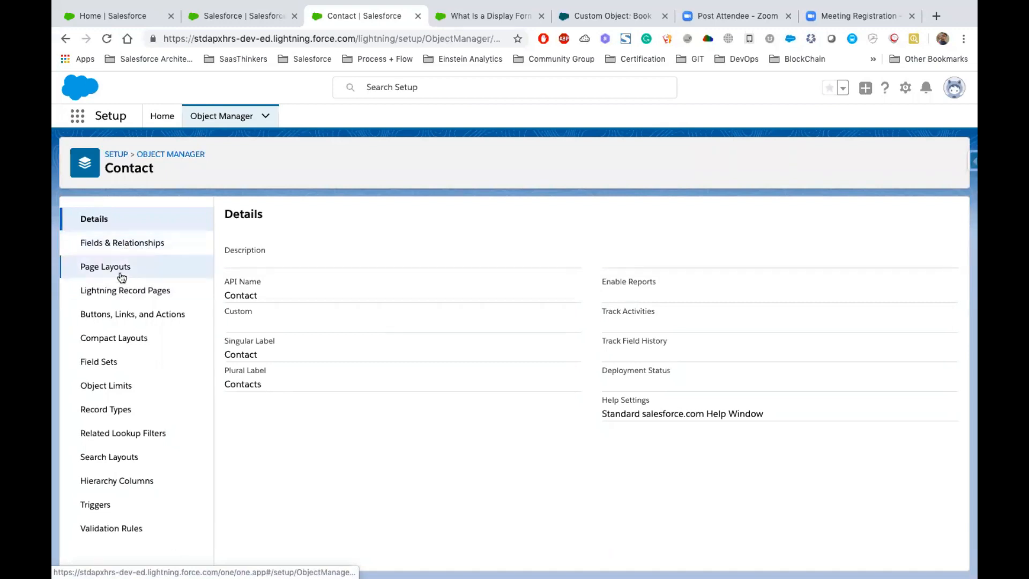
{"action": "left_click", "coordinate": [116, 271]}
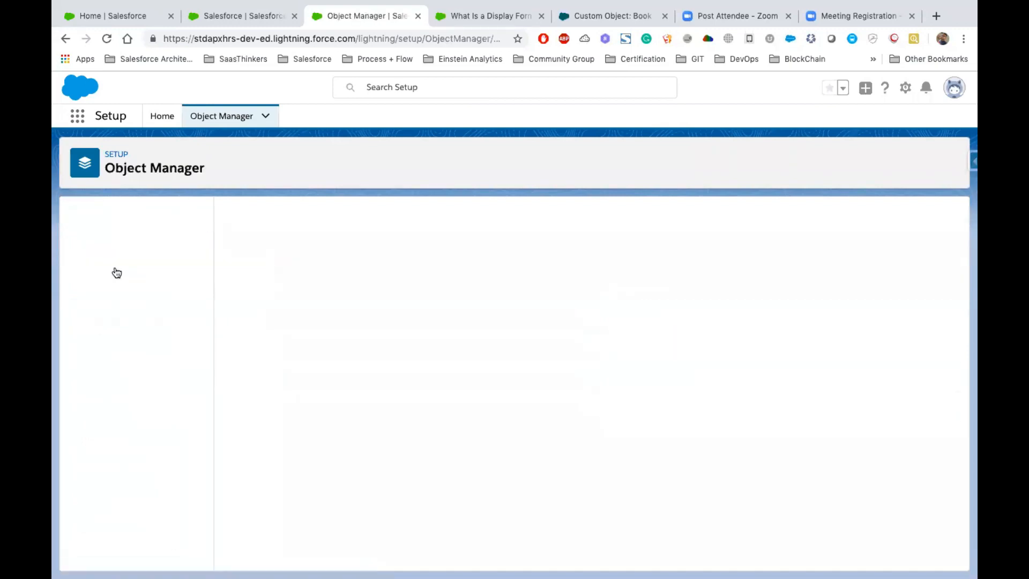
{"action": "left_click", "coordinate": [248, 367]}
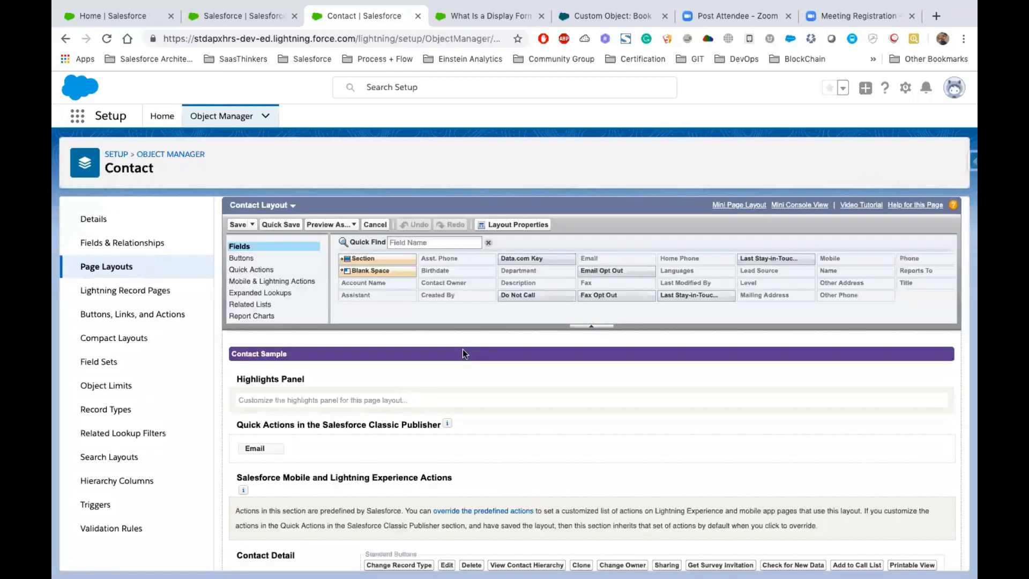
- Examine the Contact Layout's fields and the related lists placed on it, from Opportunities through HTML Email Status
{"action": "scroll", "coordinate": [462, 349], "scroll_direction": "down", "scroll_amount": 5}
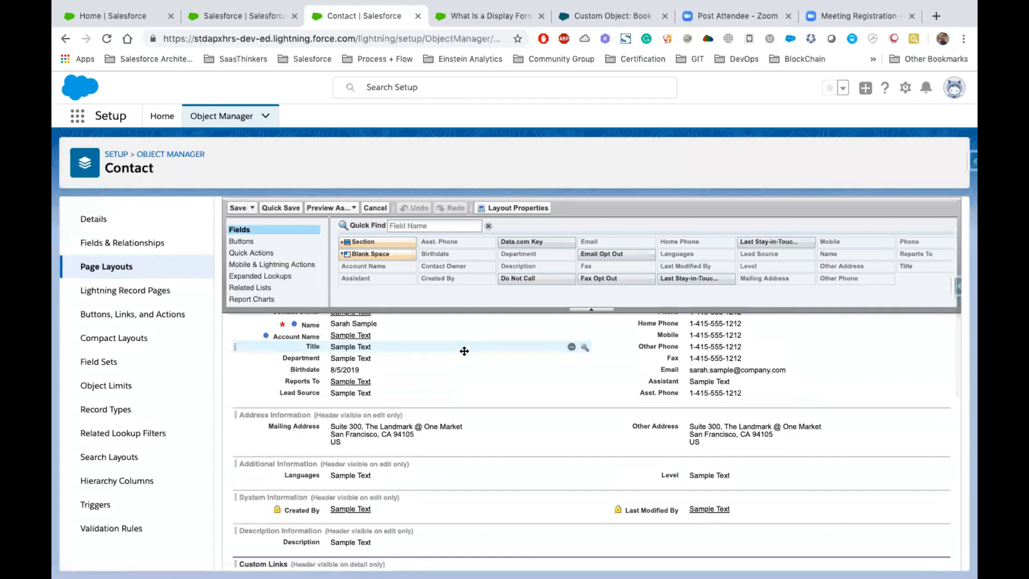
{"action": "scroll", "coordinate": [464, 351], "scroll_direction": "up", "scroll_amount": 2}
{"action": "scroll", "coordinate": [443, 427], "scroll_direction": "down", "scroll_amount": 8}
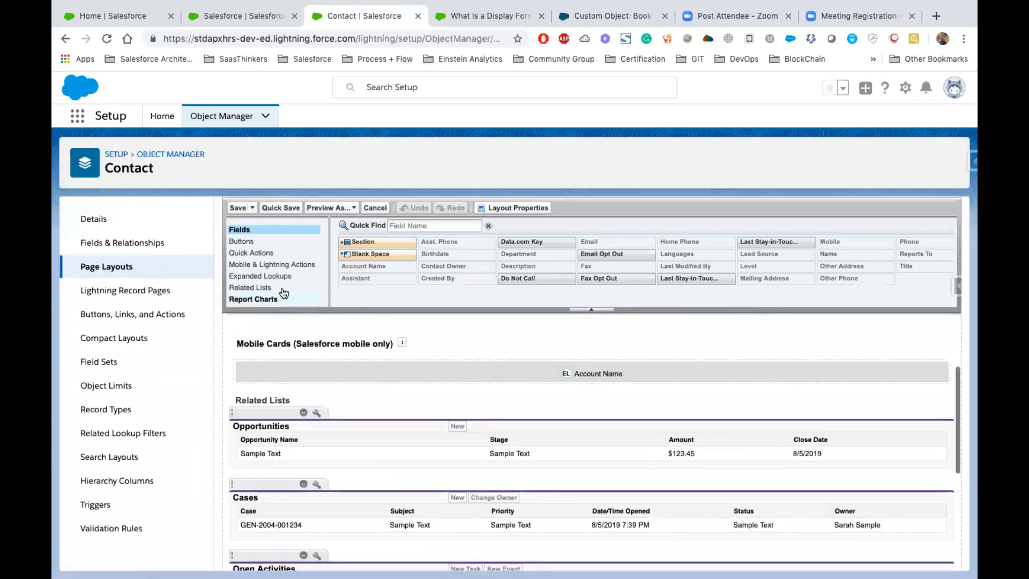
{"action": "left_click", "coordinate": [284, 290]}
{"action": "scroll", "coordinate": [289, 343], "scroll_direction": "down", "scroll_amount": 2}
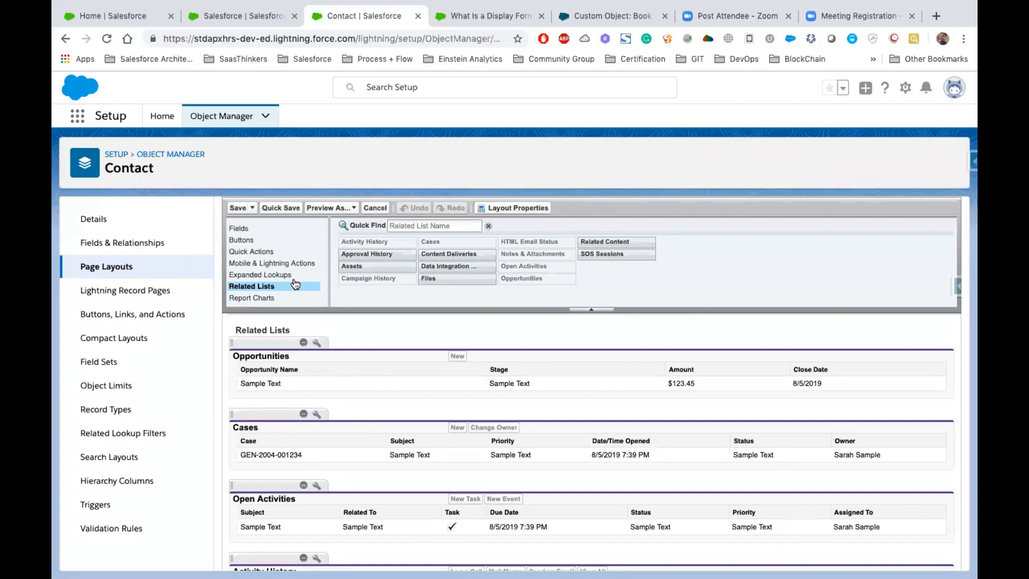
{"action": "left_click_drag", "start_coordinate": [269, 336], "coordinate": [565, 551]}
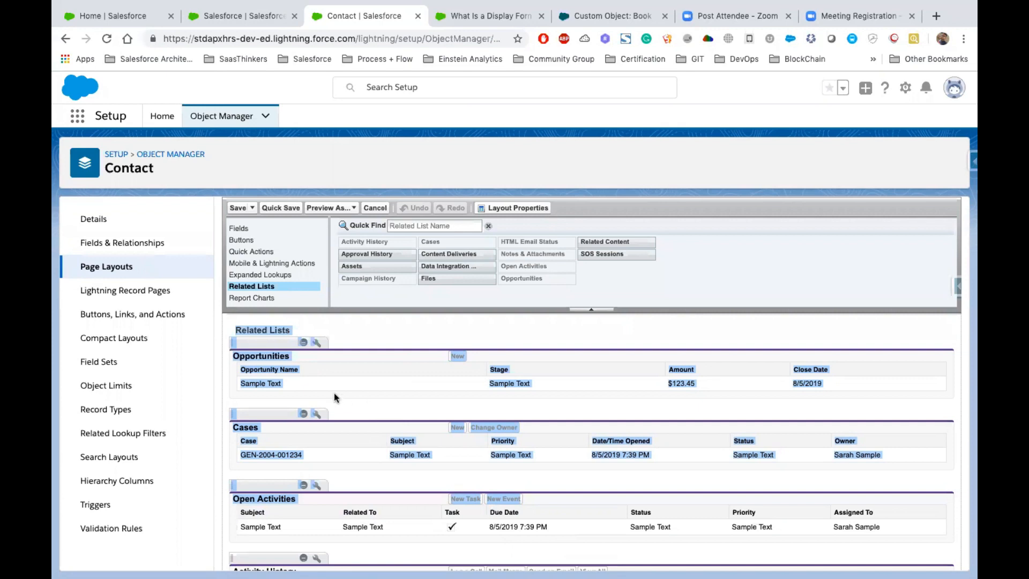
{"action": "left_click", "coordinate": [269, 363]}
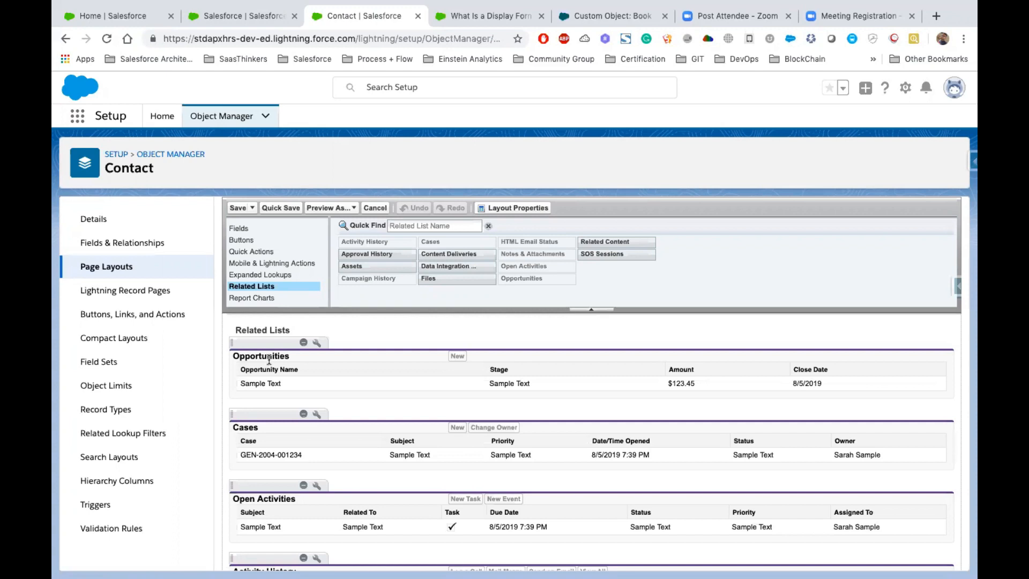
{"action": "scroll", "coordinate": [270, 351], "scroll_direction": "down", "scroll_amount": 3}
{"action": "scroll", "coordinate": [272, 343], "scroll_direction": "up", "scroll_amount": 2}
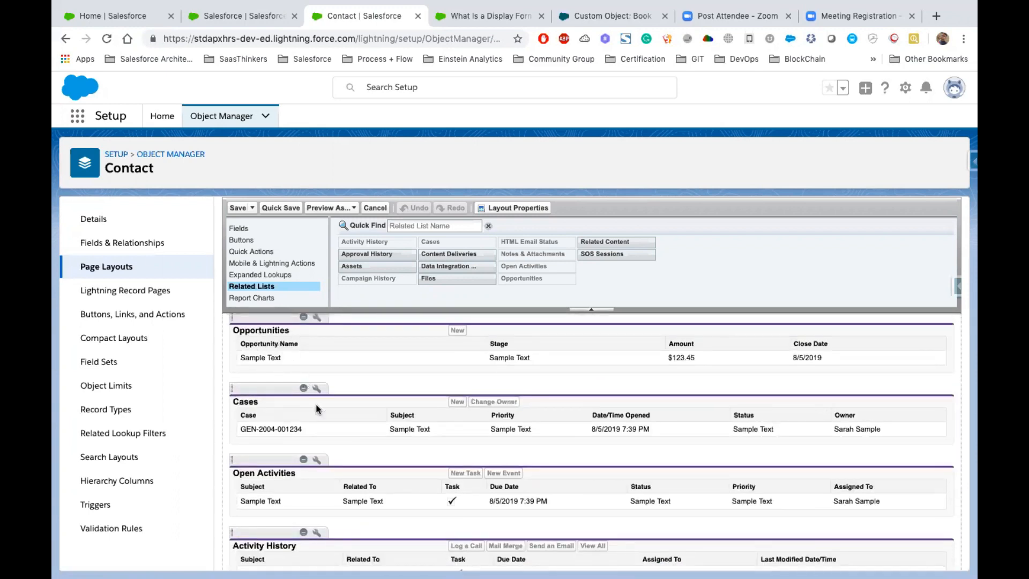
{"action": "scroll", "coordinate": [297, 409], "scroll_direction": "down", "scroll_amount": 2}
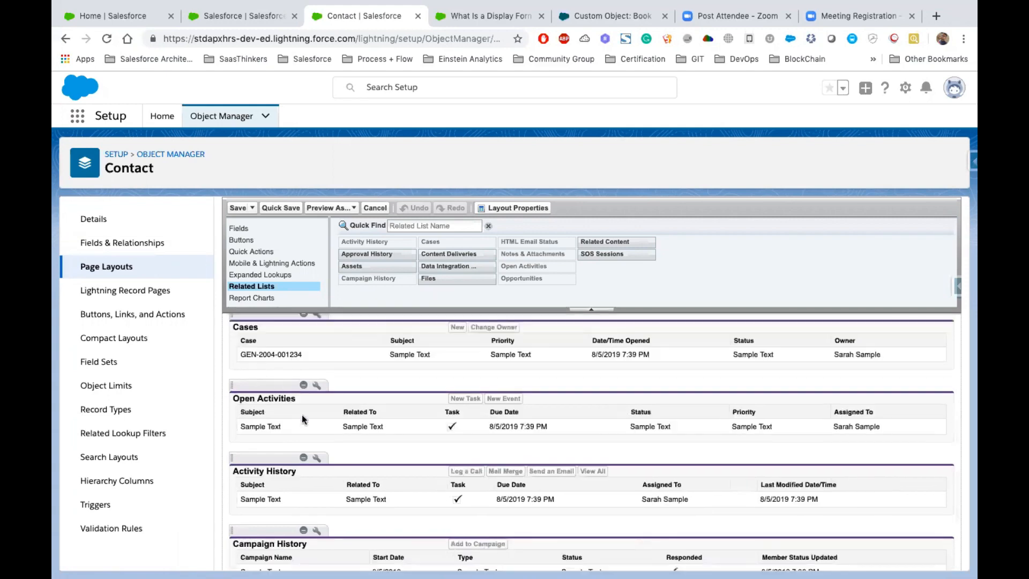
{"action": "scroll", "coordinate": [301, 413], "scroll_direction": "down", "scroll_amount": 2}
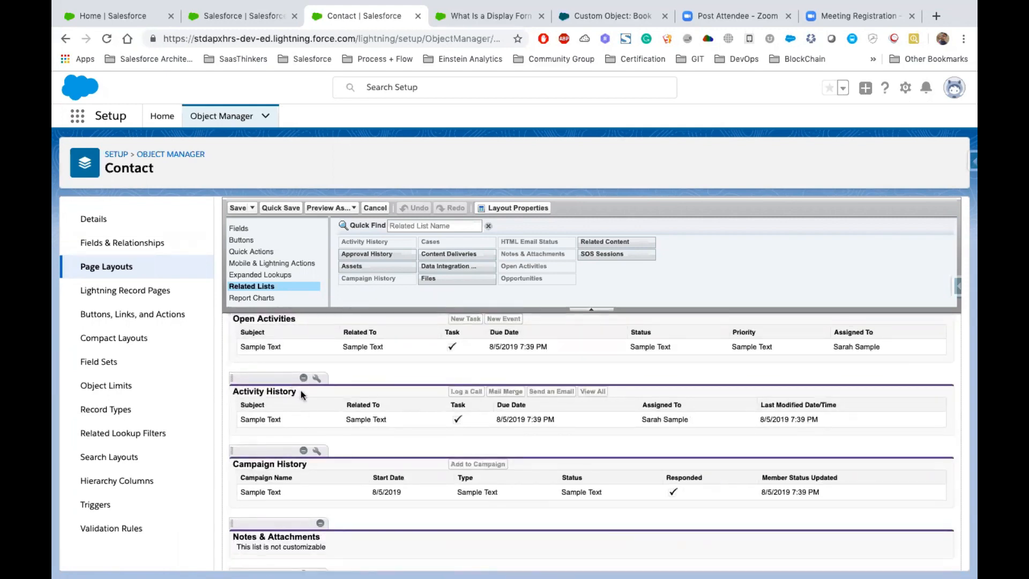
{"action": "scroll", "coordinate": [329, 541], "scroll_direction": "down", "scroll_amount": 2}
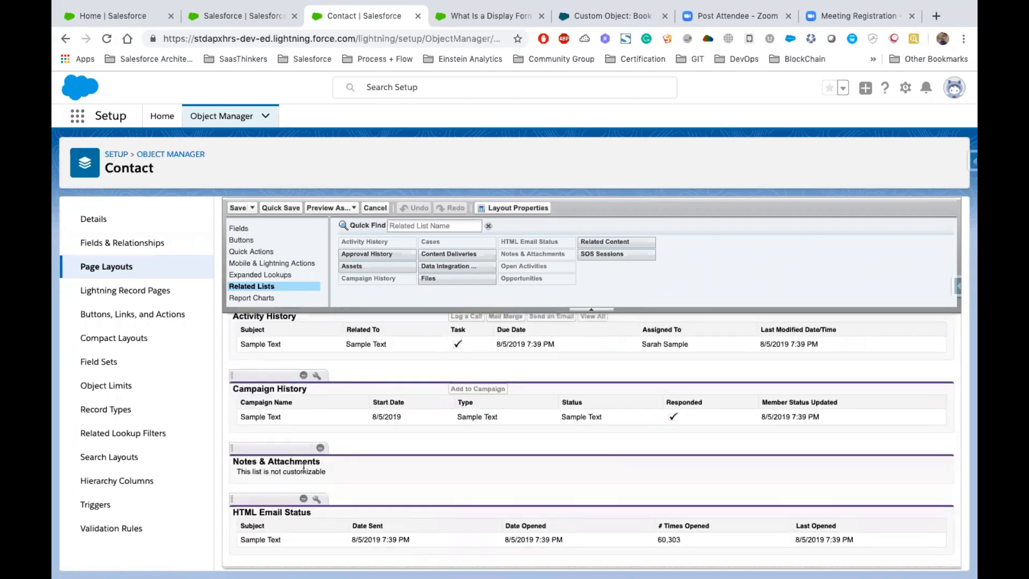
- Add the Files and Approval History related lists above Opportunities on the Contact Layout, with Approval History first
{"action": "scroll", "coordinate": [517, 383], "scroll_direction": "up", "scroll_amount": 4}
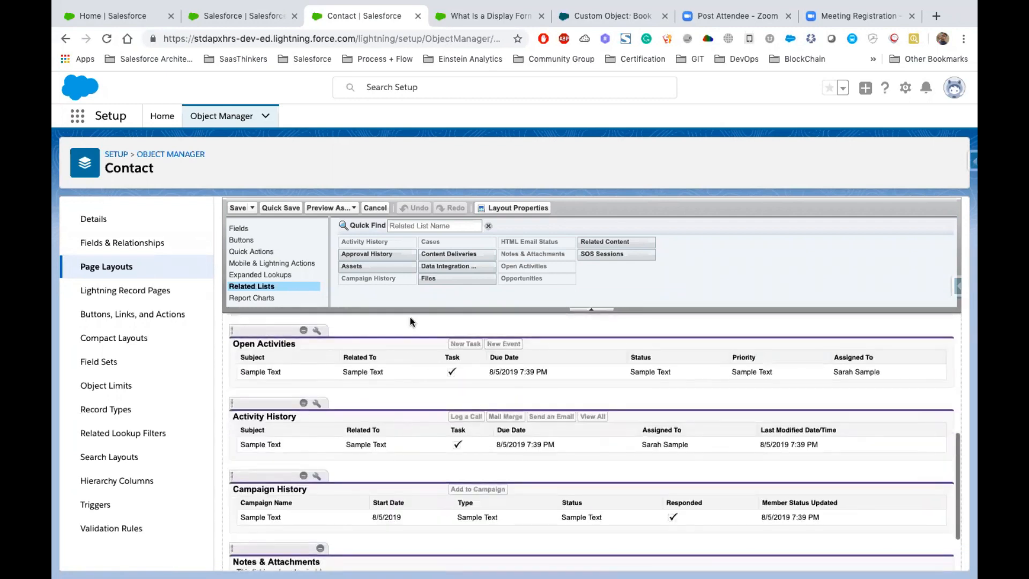
{"action": "scroll", "coordinate": [425, 362], "scroll_direction": "up", "scroll_amount": 2}
{"action": "scroll", "coordinate": [425, 358], "scroll_direction": "up", "scroll_amount": 2}
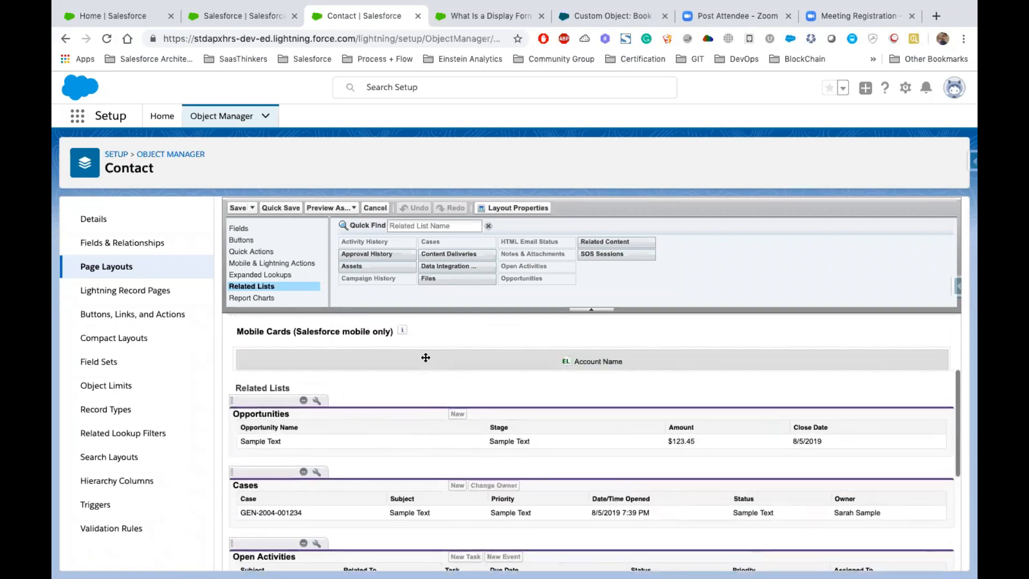
{"action": "left_click_drag", "start_coordinate": [434, 281], "coordinate": [346, 410]}
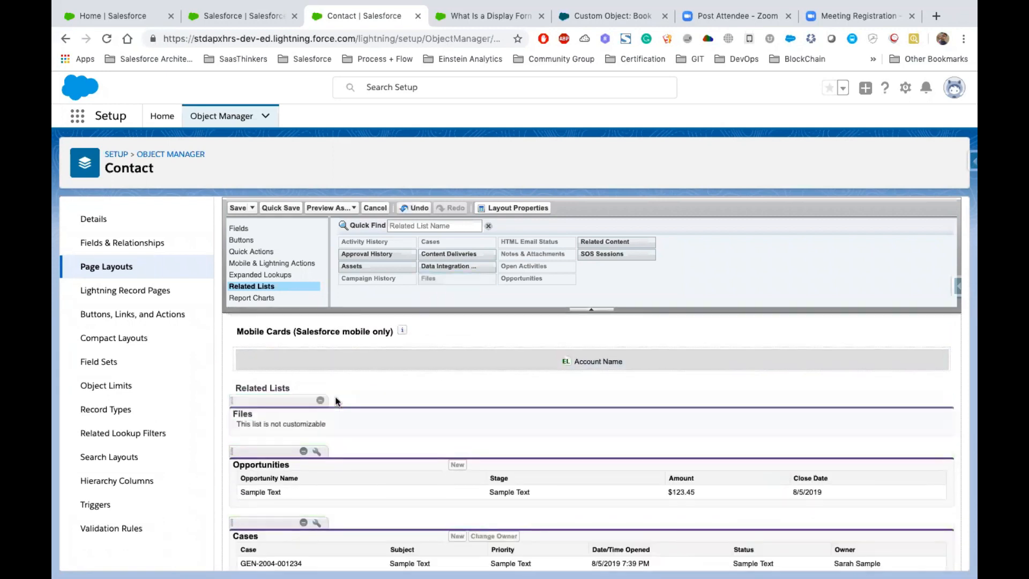
{"action": "left_click_drag", "start_coordinate": [368, 254], "coordinate": [325, 406]}
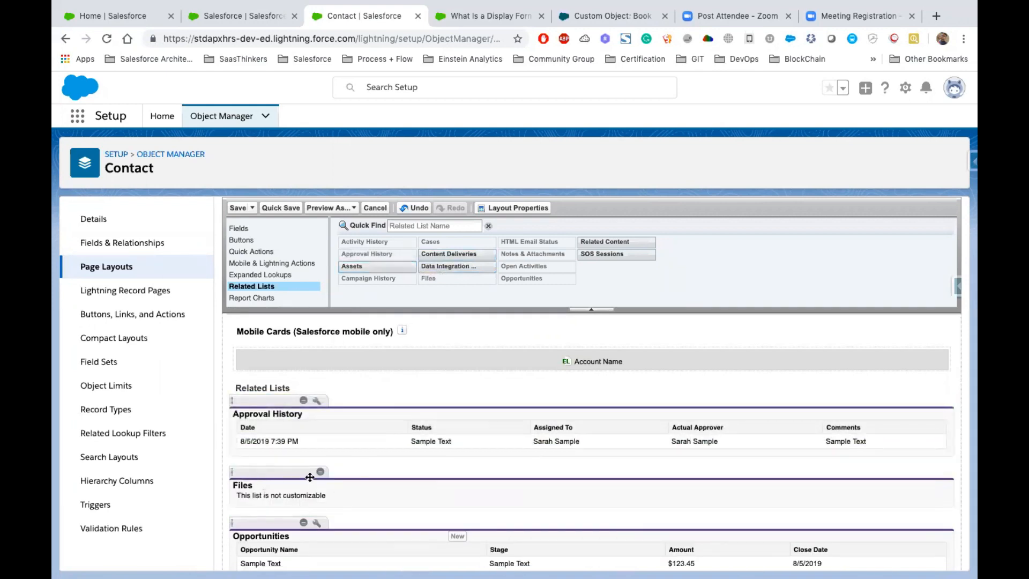
- Remove the Opportunities and Open Activities related lists from the Contact Layout and save the layout
{"action": "left_click", "coordinate": [304, 523]}
{"action": "scroll", "coordinate": [268, 509], "scroll_direction": "down", "scroll_amount": 3}
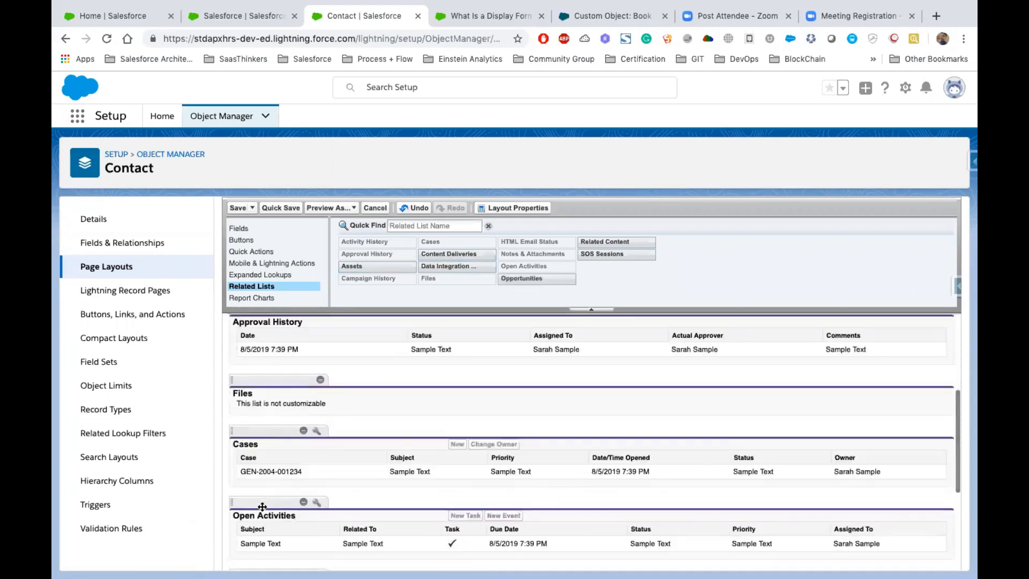
{"action": "left_click_drag", "start_coordinate": [268, 515], "coordinate": [439, 274]}
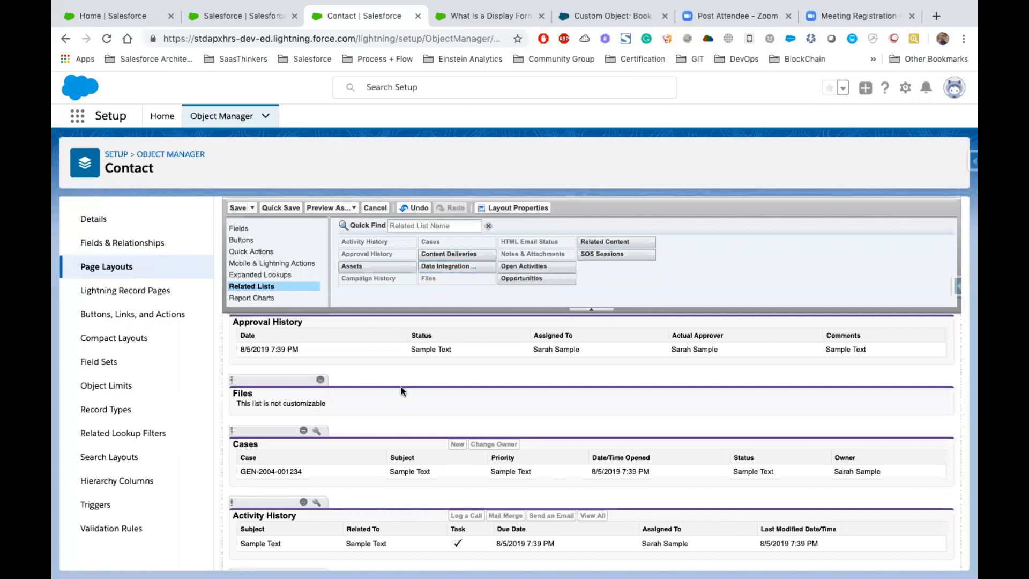
{"action": "left_click", "coordinate": [238, 209]}
{"action": "left_click", "coordinate": [530, 430]}
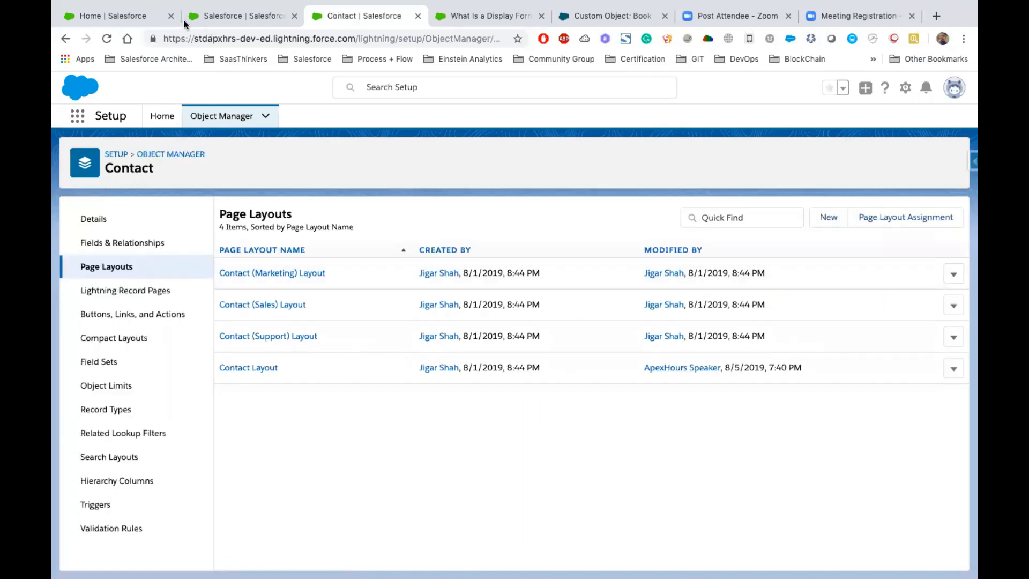
- Find the Opportunity object in Object Manager and open one of its page layouts for editing
{"action": "left_click", "coordinate": [256, 19]}
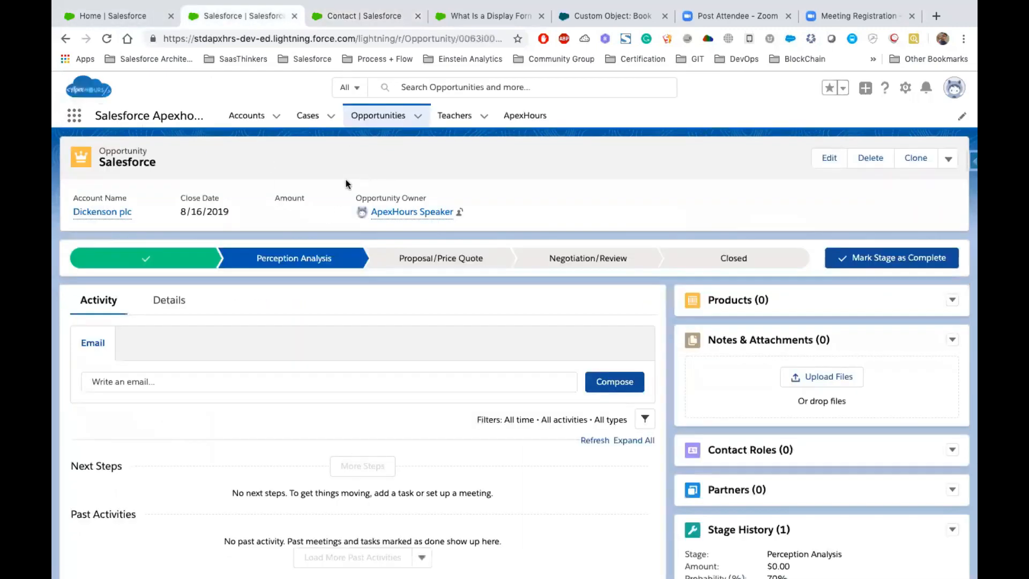
{"action": "left_click", "coordinate": [359, 16]}
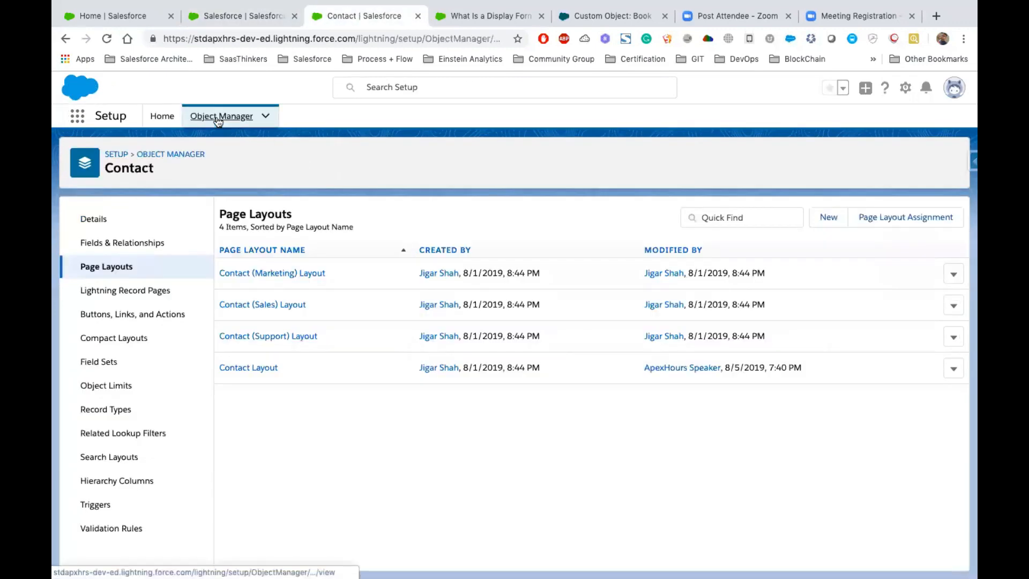
{"action": "left_click", "coordinate": [217, 119]}
{"action": "left_click", "coordinate": [728, 158]}
{"action": "type", "text": "Oppor"}
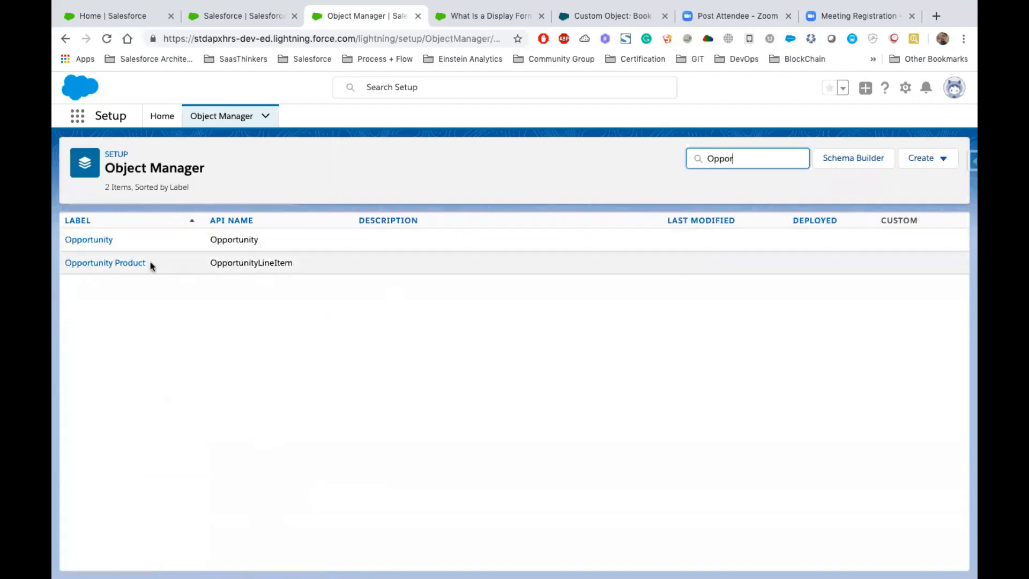
{"action": "left_click", "coordinate": [94, 242]}
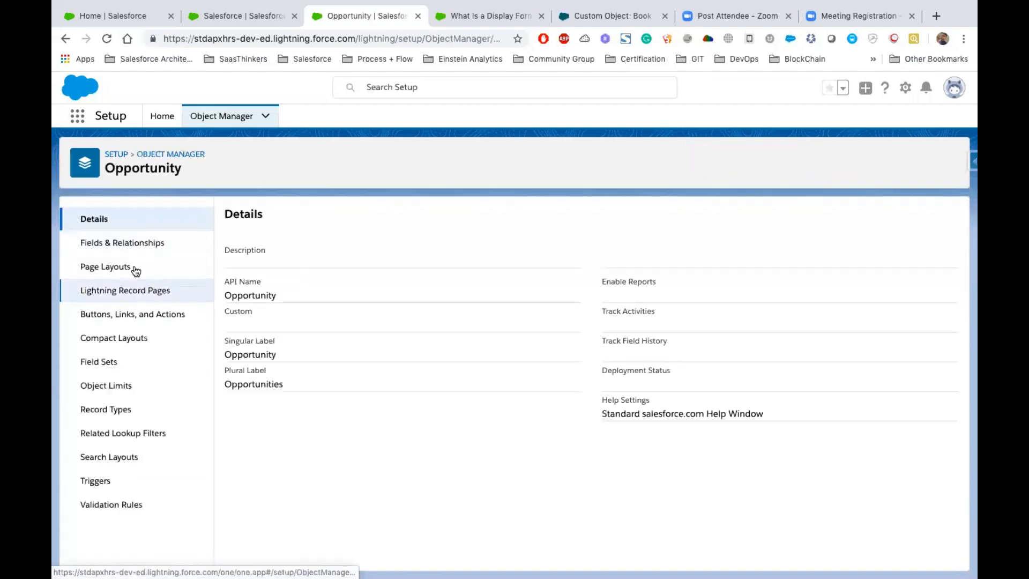
{"action": "left_click", "coordinate": [119, 267]}
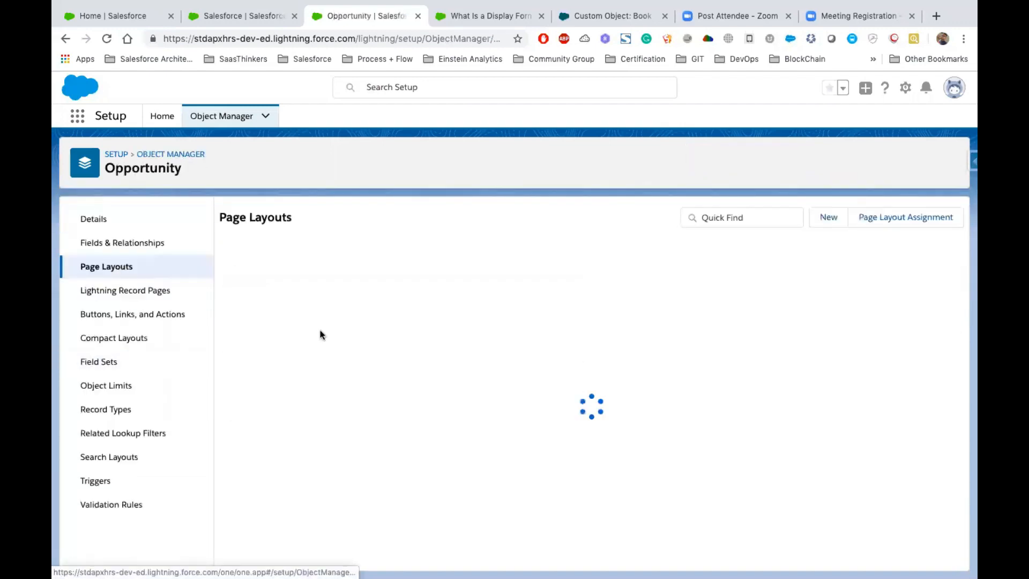
{"action": "left_click", "coordinate": [282, 336]}
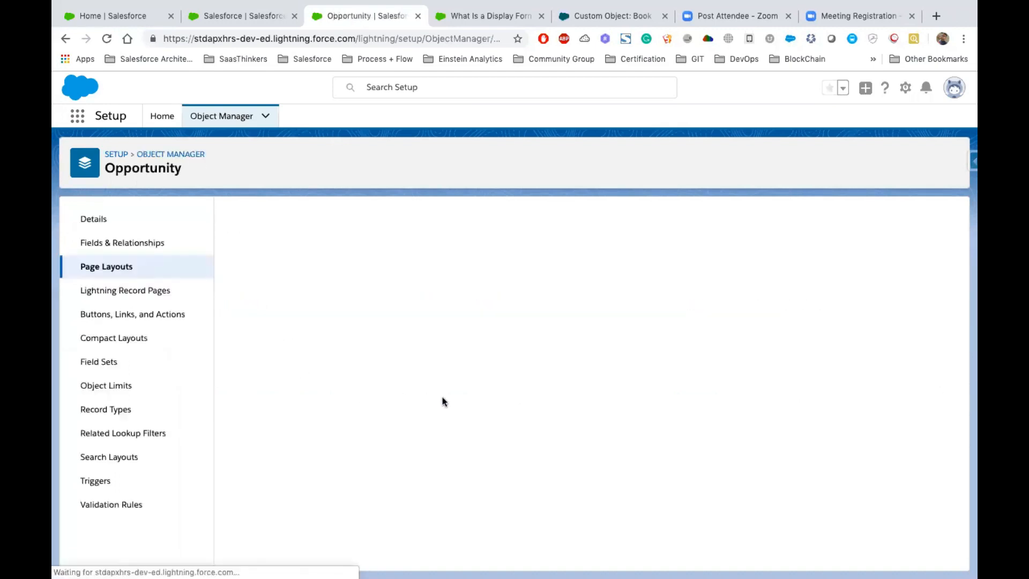
- Examine the related lists shown on the Salesforce opportunity record, from Products through Stage History
{"action": "left_click", "coordinate": [220, 21]}
{"action": "scroll", "coordinate": [331, 354], "scroll_direction": "down", "scroll_amount": 2}
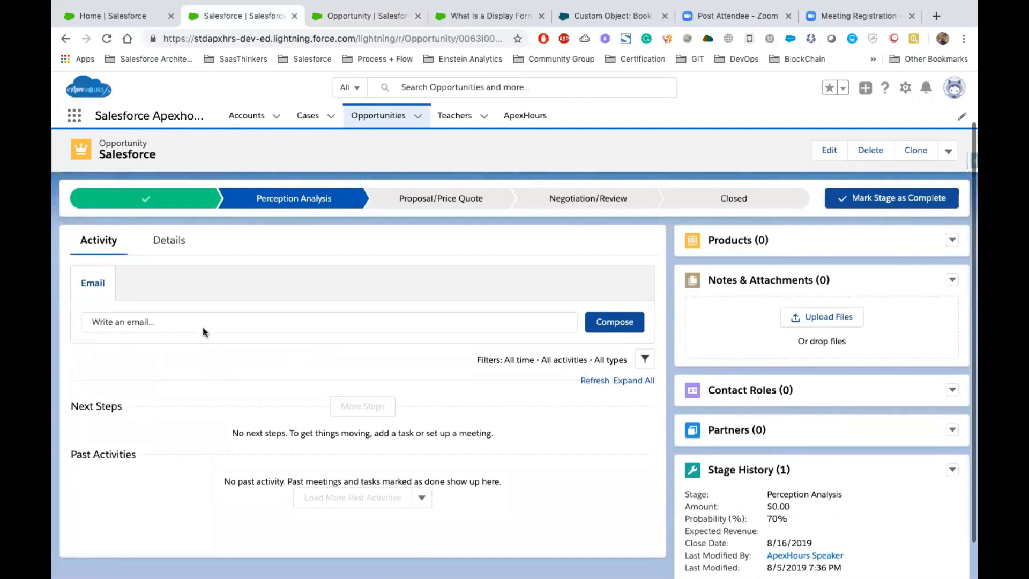
{"action": "scroll", "coordinate": [750, 303], "scroll_direction": "down", "scroll_amount": 1}
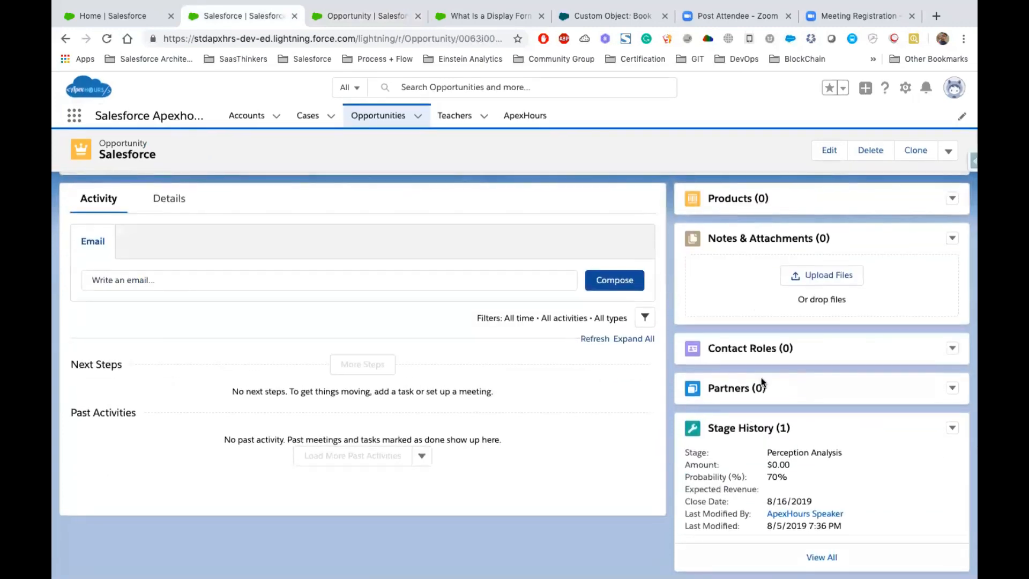
{"action": "scroll", "coordinate": [761, 377], "scroll_direction": "up", "scroll_amount": 3}
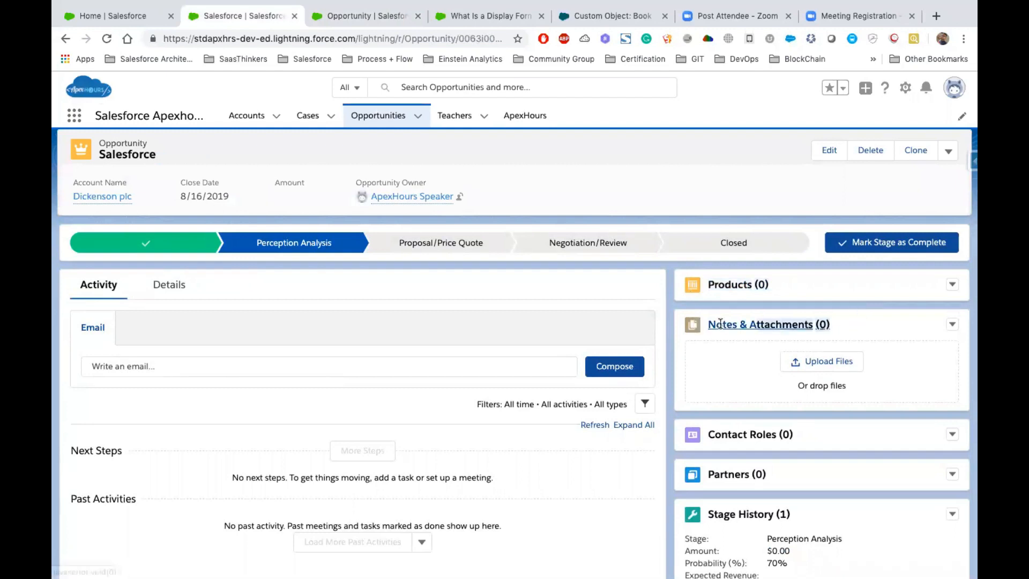
{"action": "scroll", "coordinate": [719, 322], "scroll_direction": "down", "scroll_amount": 2}
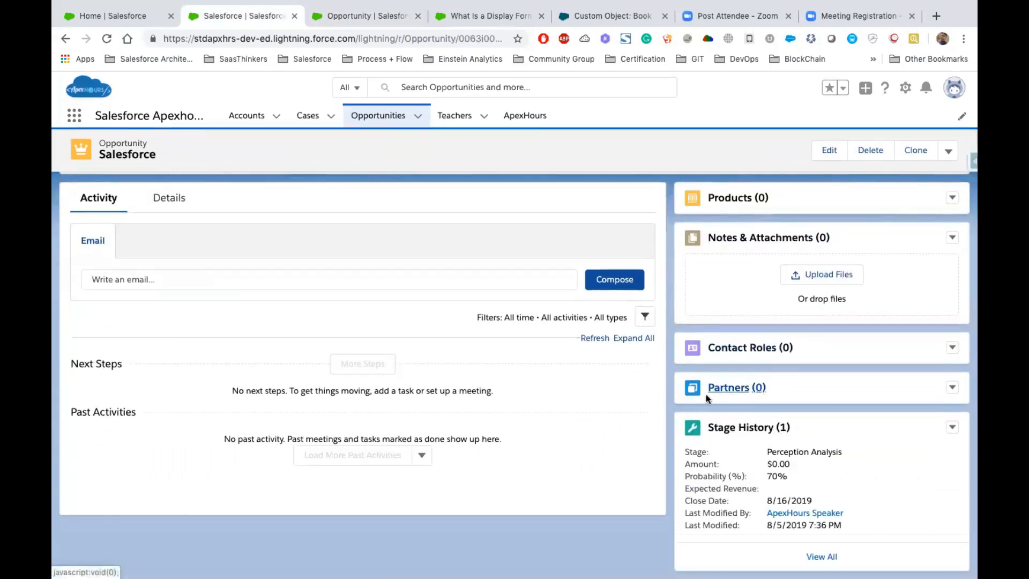
{"action": "scroll", "coordinate": [466, 355], "scroll_direction": "up", "scroll_amount": 2}
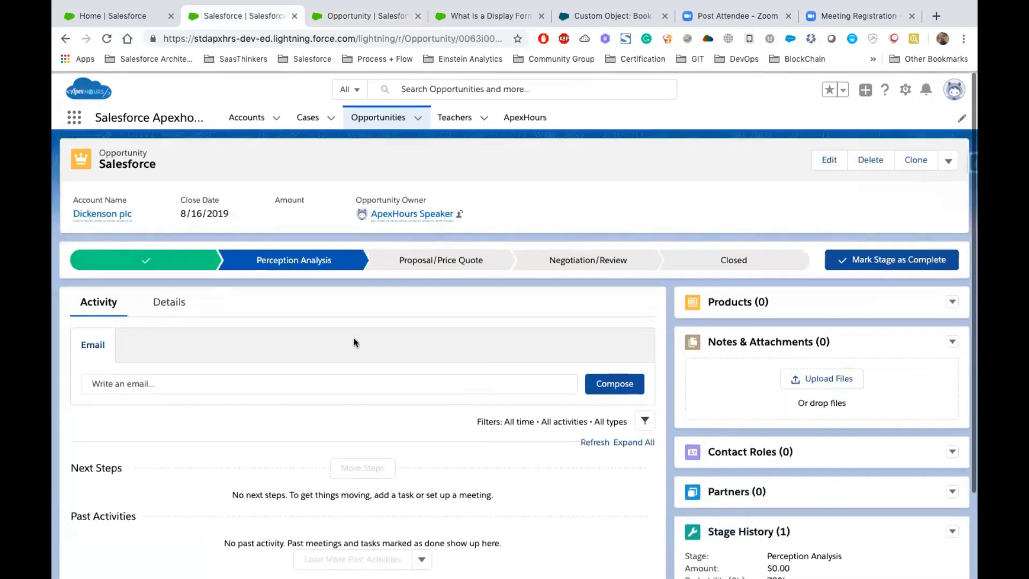
- Remove Activity History, Notes & Attachments, Contact Roles and one non-customizable related list below Partners from the Opportunity page layout, and save it
{"action": "left_click", "coordinate": [362, 23]}
{"action": "scroll", "coordinate": [438, 348], "scroll_direction": "down", "scroll_amount": 10}
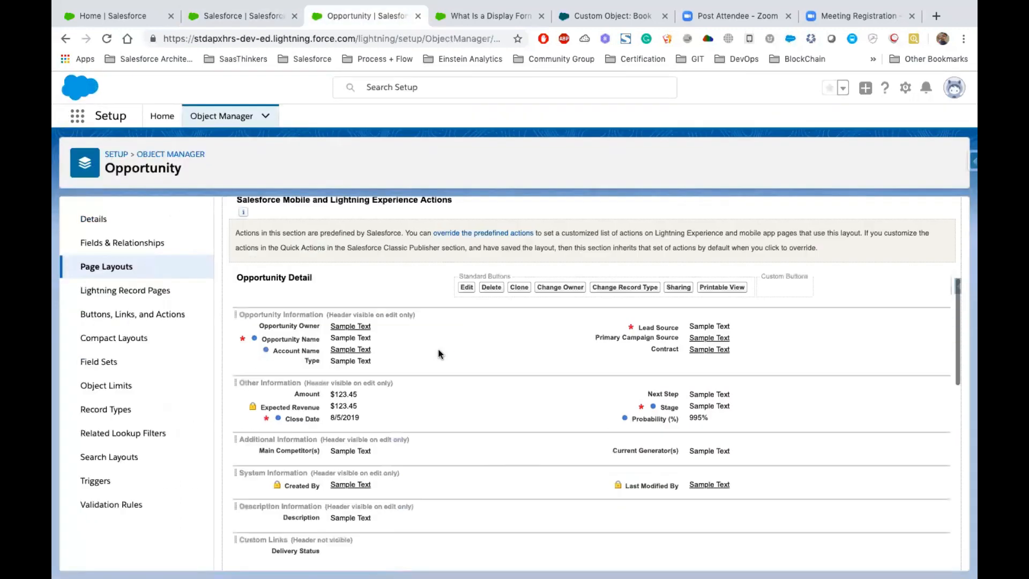
{"action": "scroll", "coordinate": [438, 354], "scroll_direction": "up", "scroll_amount": 1}
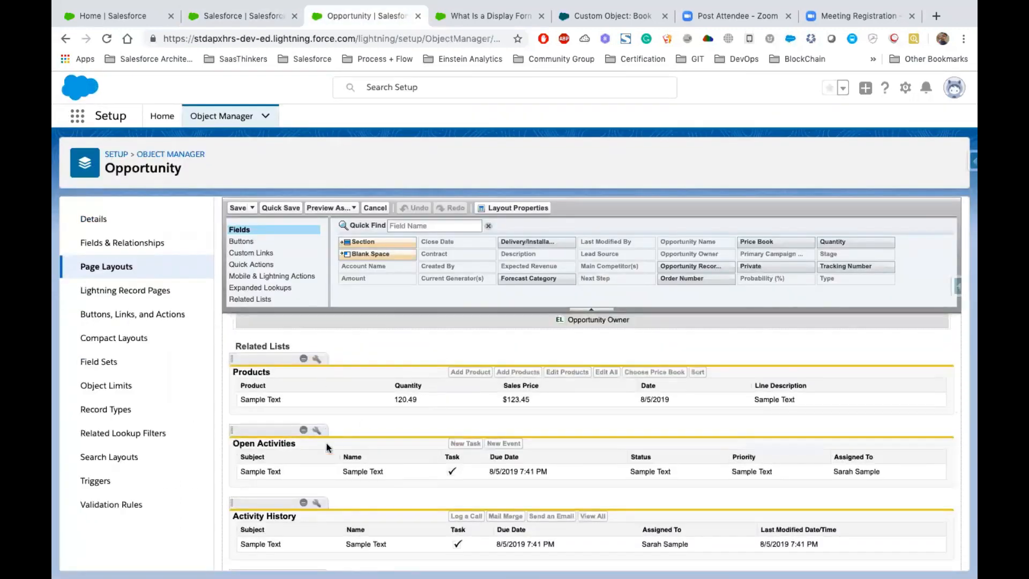
{"action": "scroll", "coordinate": [345, 479], "scroll_direction": "down", "scroll_amount": 1}
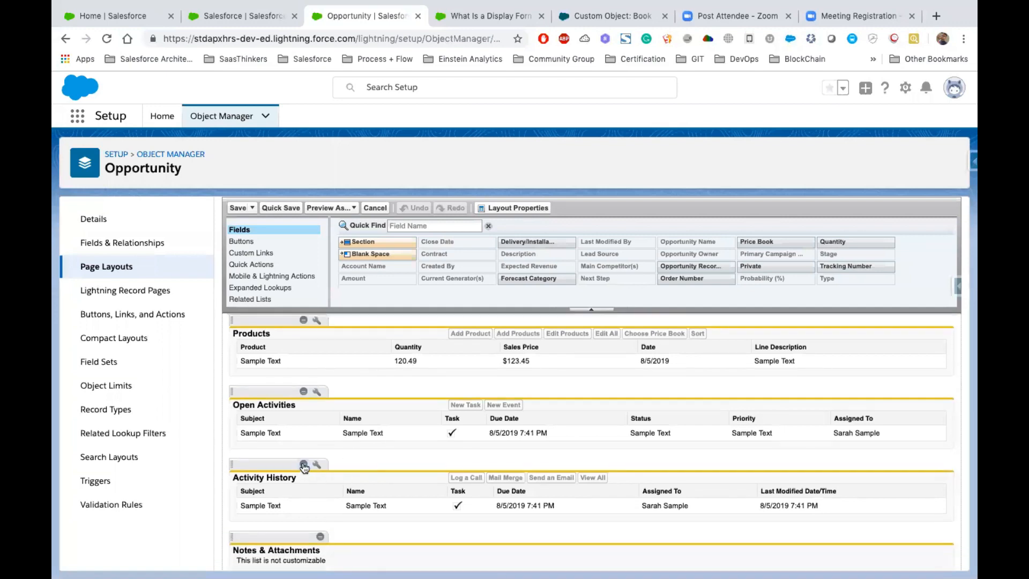
{"action": "left_click", "coordinate": [304, 465]}
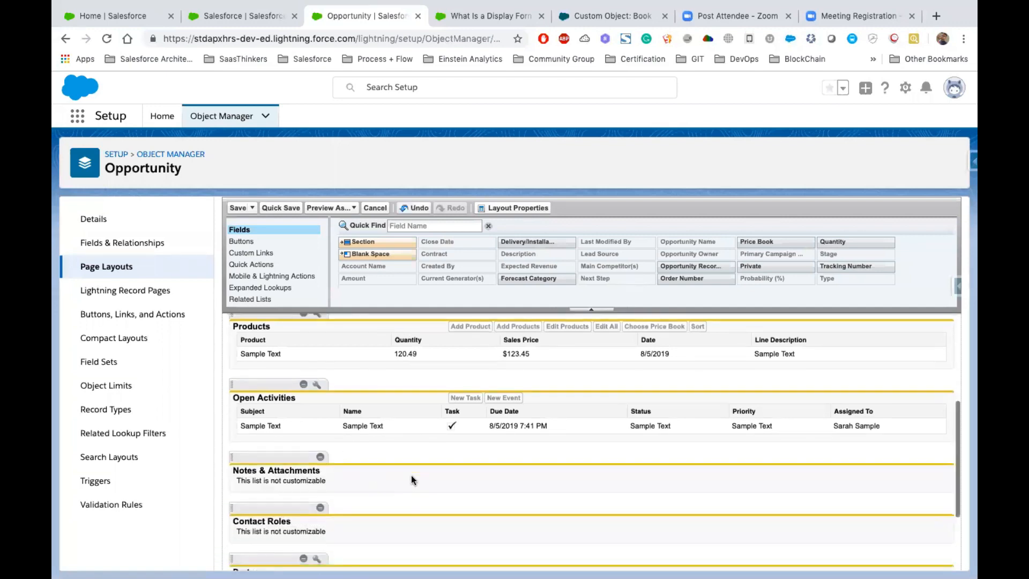
{"action": "scroll", "coordinate": [411, 475], "scroll_direction": "down", "scroll_amount": 1}
{"action": "left_click", "coordinate": [320, 437]}
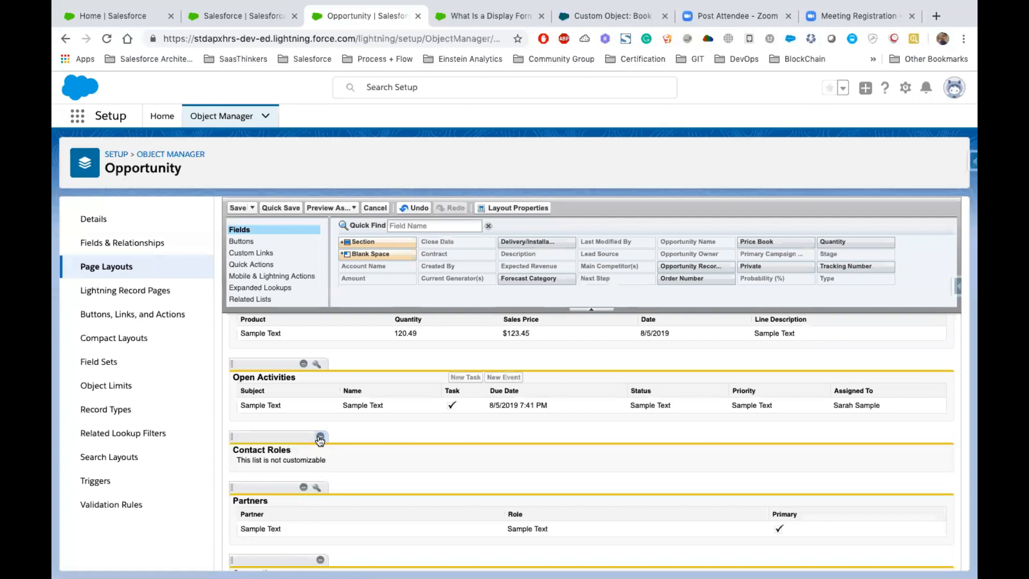
{"action": "left_click", "coordinate": [320, 436]}
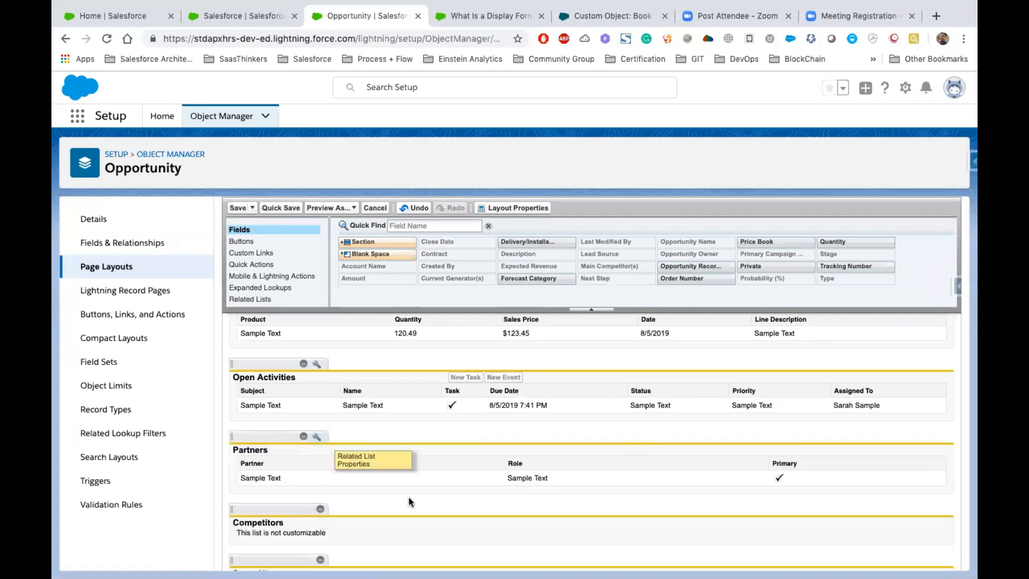
{"action": "scroll", "coordinate": [408, 497], "scroll_direction": "down", "scroll_amount": 1}
{"action": "scroll", "coordinate": [408, 496], "scroll_direction": "down", "scroll_amount": 1}
{"action": "left_click", "coordinate": [319, 469]}
{"action": "left_click", "coordinate": [236, 209]}
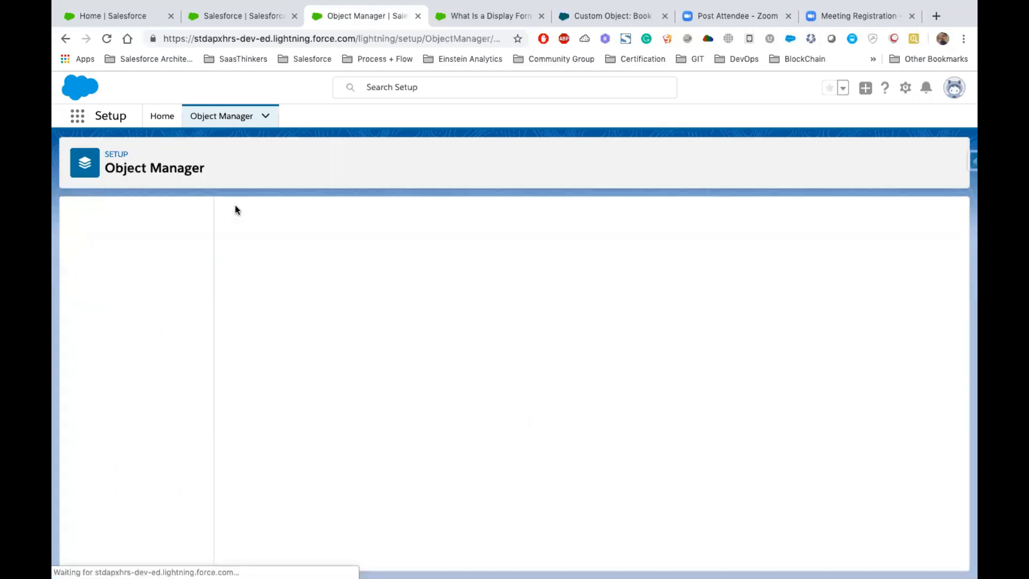
- Reload the Salesforce opportunity record to check its related lists against the saved layout
{"action": "left_click", "coordinate": [236, 17]}
{"action": "left_click", "coordinate": [107, 38]}
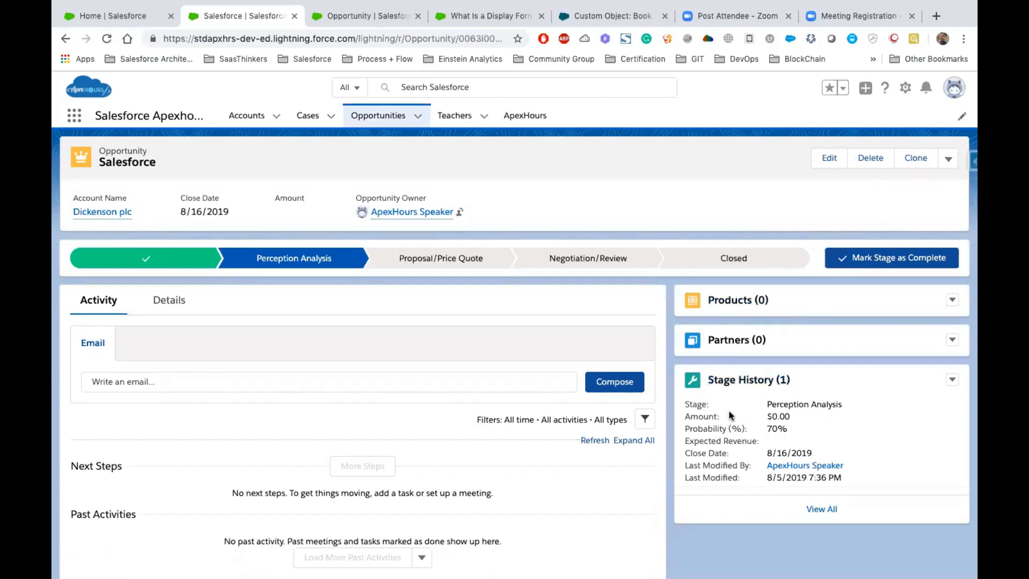
- Switch to the Keynote presentation and review the List Views slide
{"action": "key", "text": "ctrl+Left"}
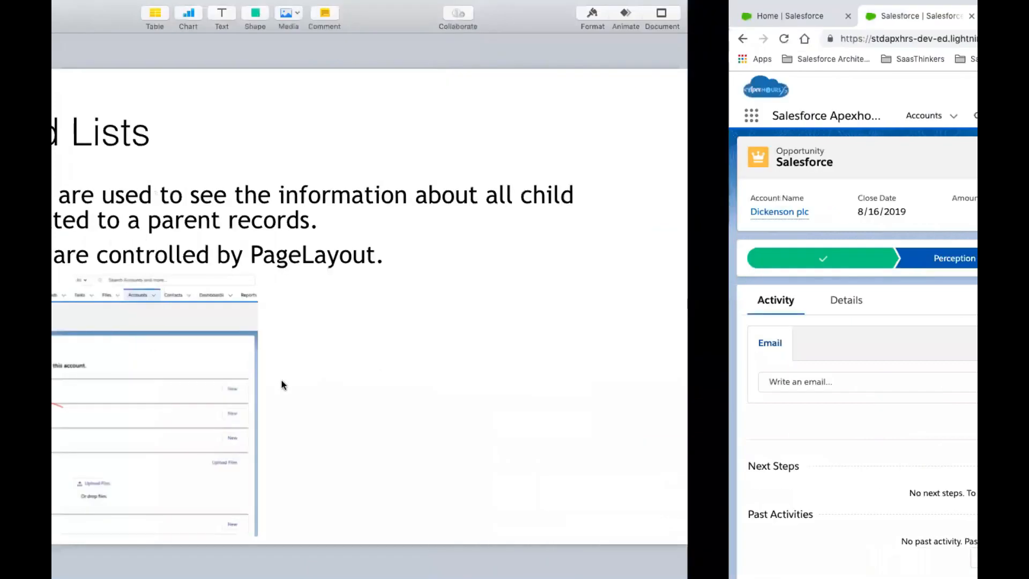
{"action": "left_click", "coordinate": [92, 471]}
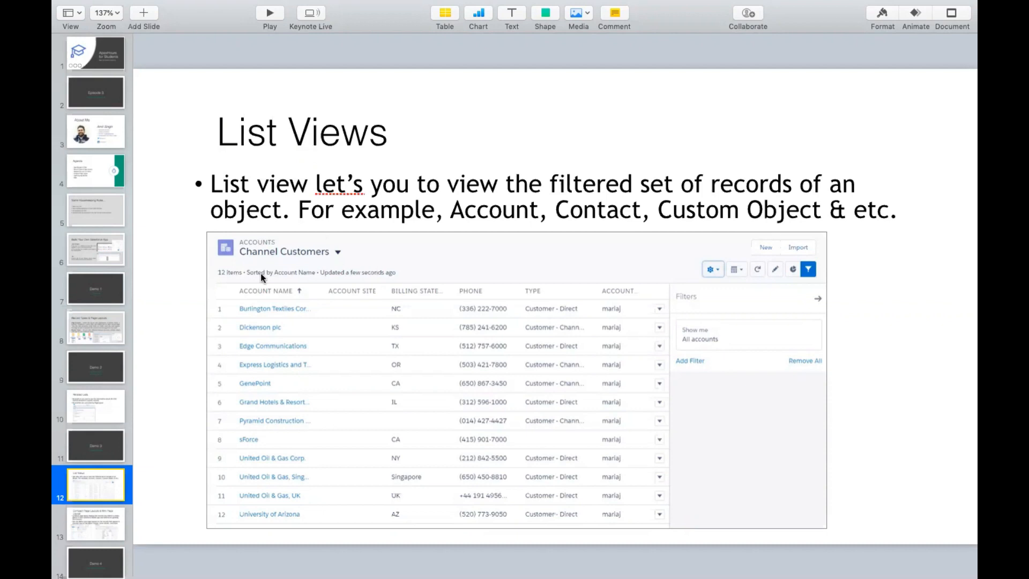
- Return to Salesforce in the browser, display the All Opportunities list view and look through its records
{"action": "key", "text": "ctrl+Right"}
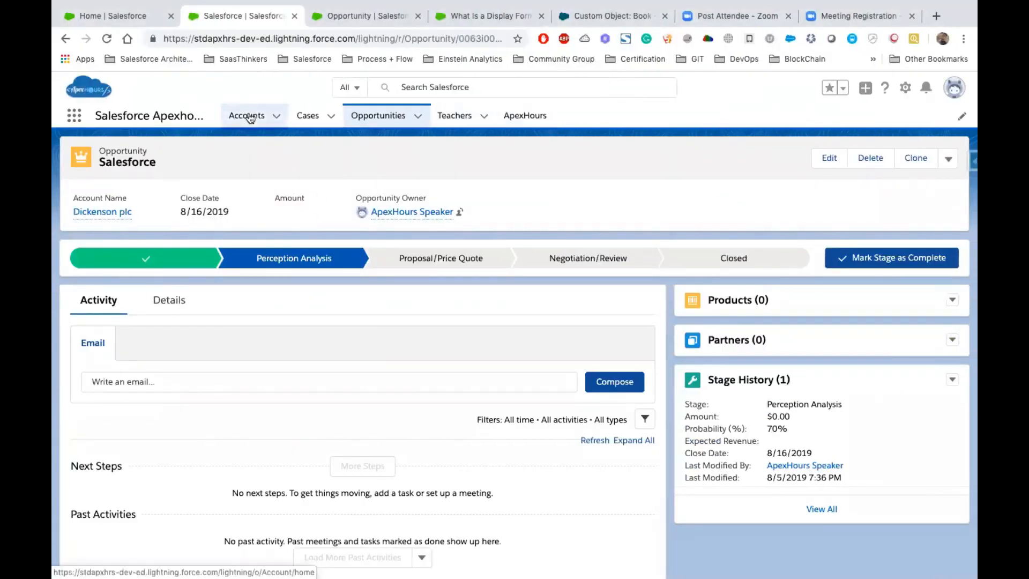
{"action": "left_click", "coordinate": [374, 118]}
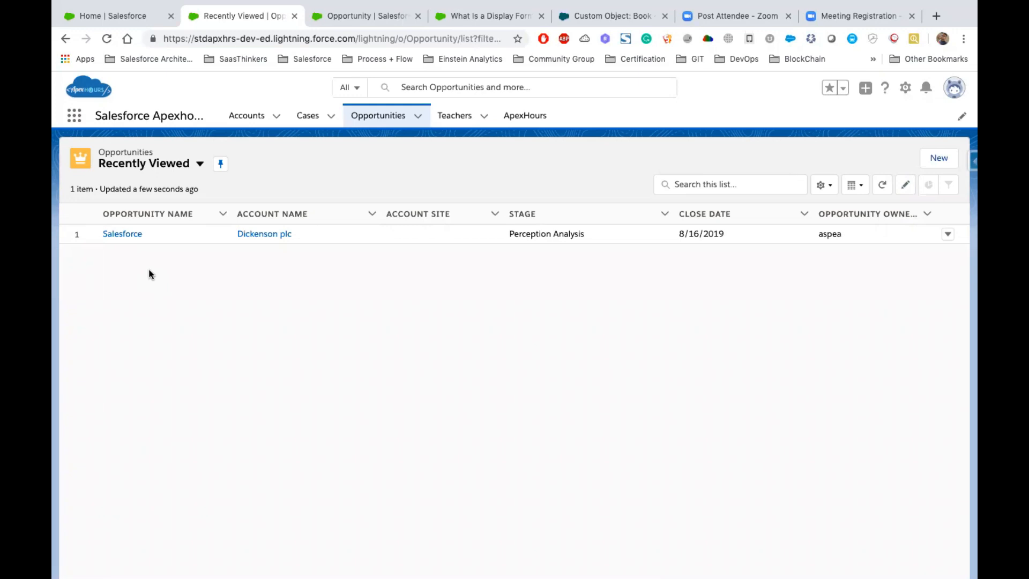
{"action": "left_click", "coordinate": [201, 167]}
{"action": "scroll", "coordinate": [199, 415], "scroll_direction": "down", "scroll_amount": 1}
{"action": "scroll", "coordinate": [200, 415], "scroll_direction": "up", "scroll_amount": 1}
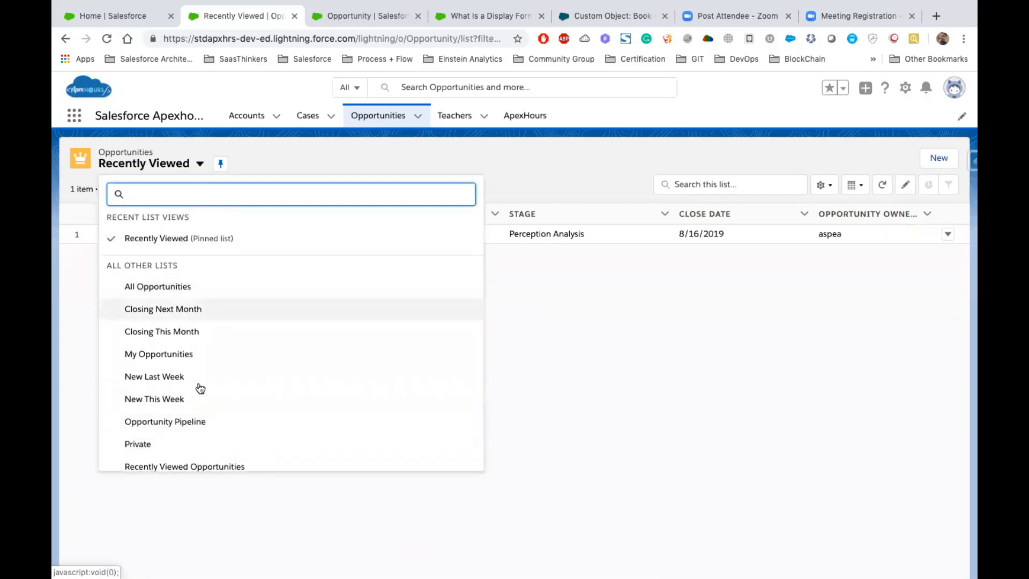
{"action": "scroll", "coordinate": [199, 386], "scroll_direction": "down", "scroll_amount": 1}
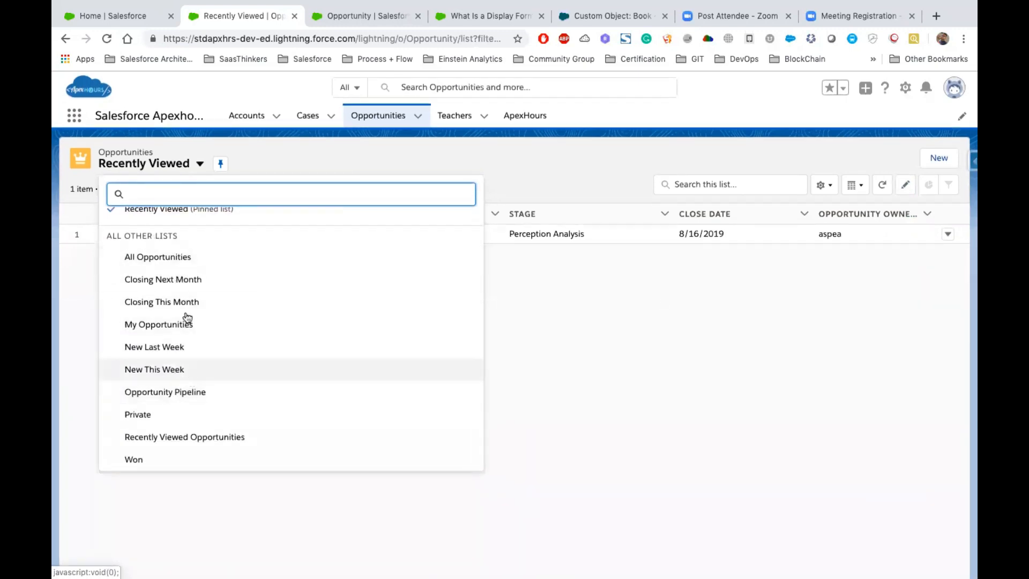
{"action": "left_click", "coordinate": [156, 266]}
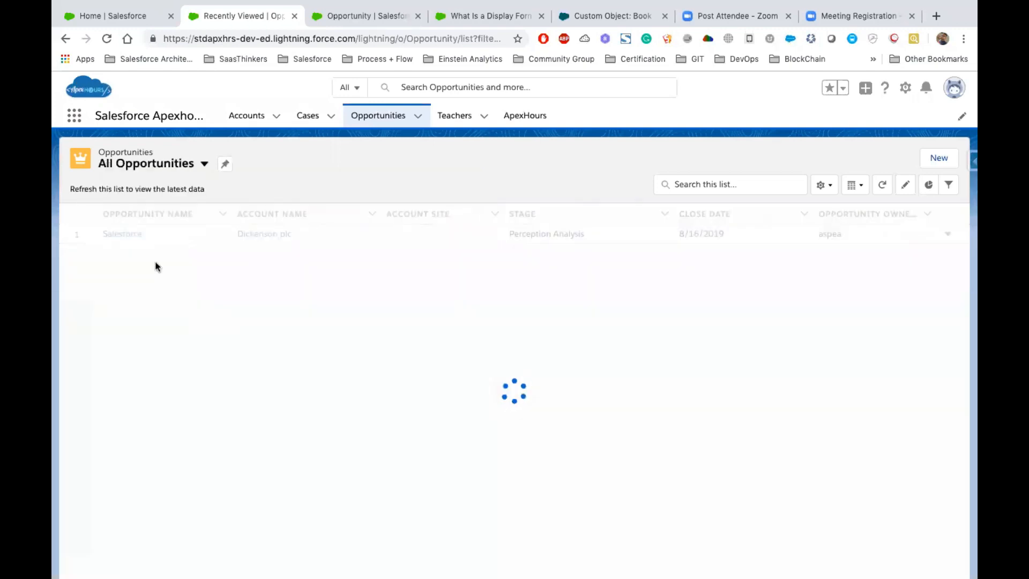
{"action": "scroll", "coordinate": [283, 364], "scroll_direction": "down", "scroll_amount": 5}
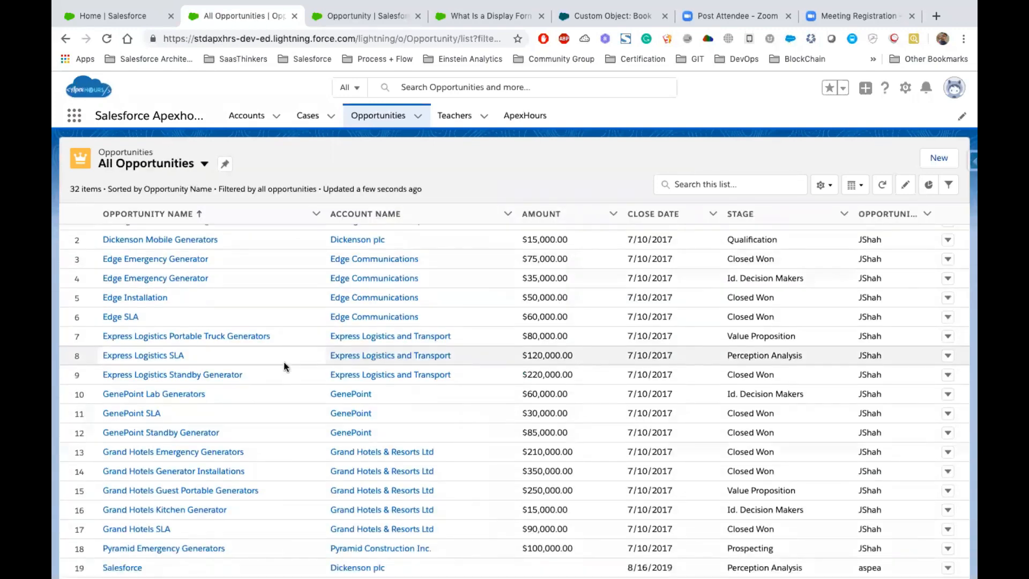
{"action": "scroll", "coordinate": [284, 364], "scroll_direction": "up", "scroll_amount": 5}
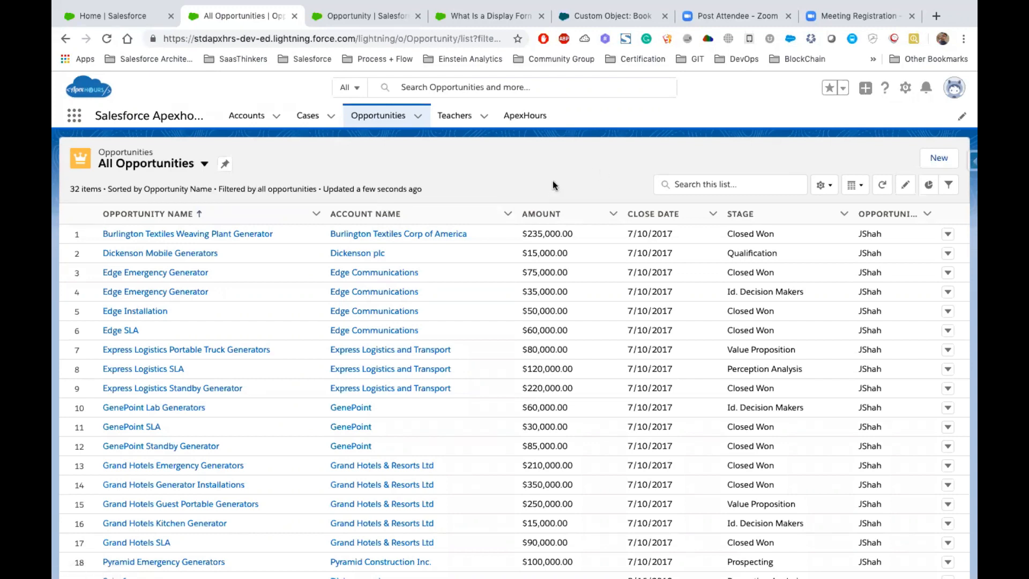
- Start a new Opportunity list view named Big Deal Alert with the API name Big_Deal_Alert
{"action": "left_click", "coordinate": [824, 185]}
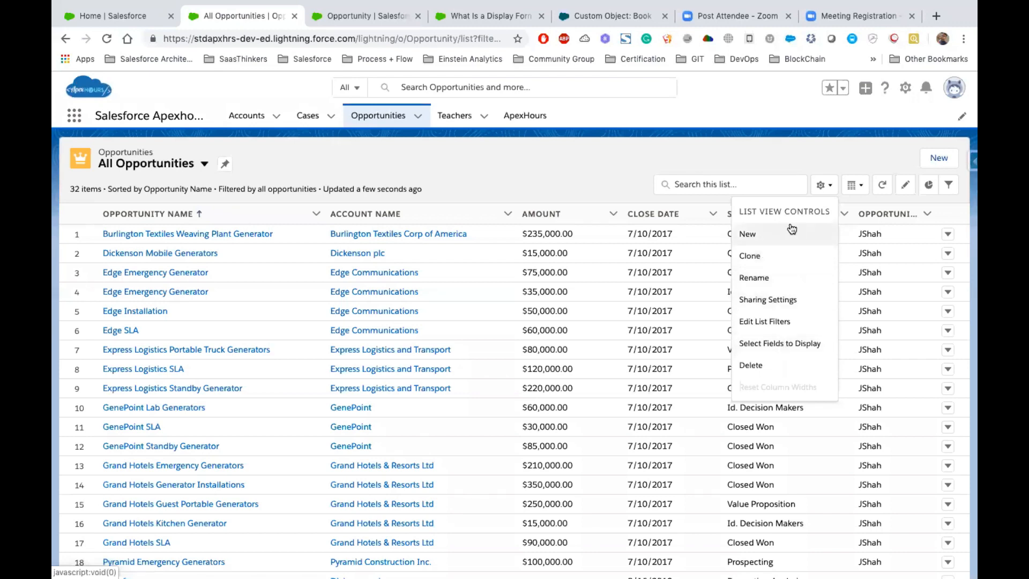
{"action": "left_click", "coordinate": [770, 241]}
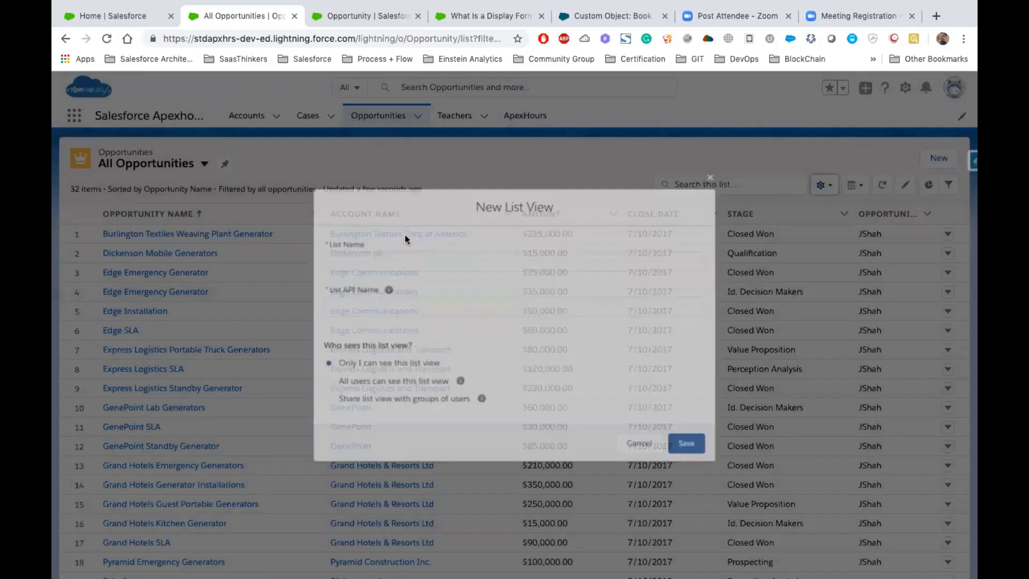
{"action": "type", "text": "Big Dea"}
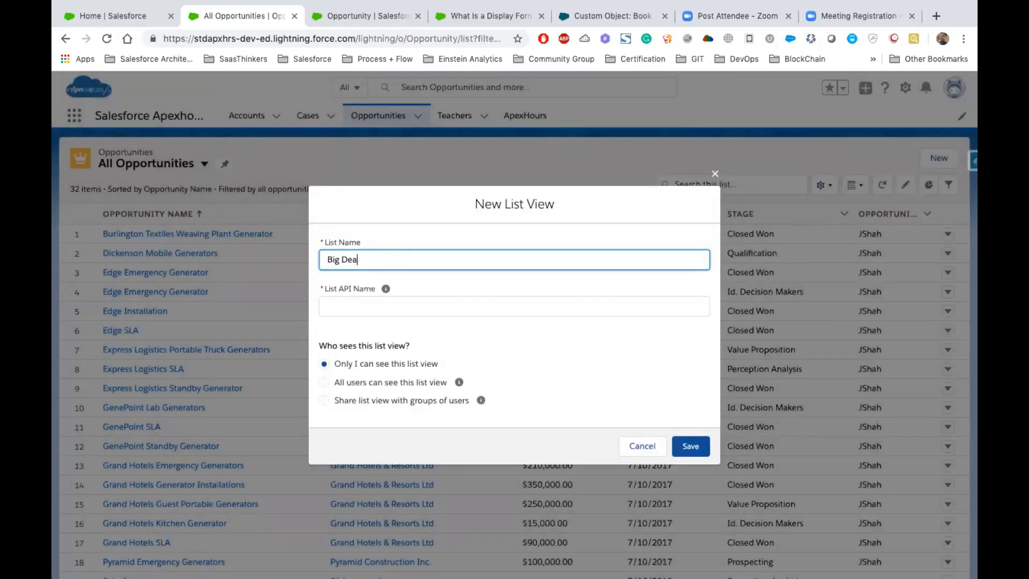
{"action": "type", "text": "l Alert"}
{"action": "key", "text": "Tab"}
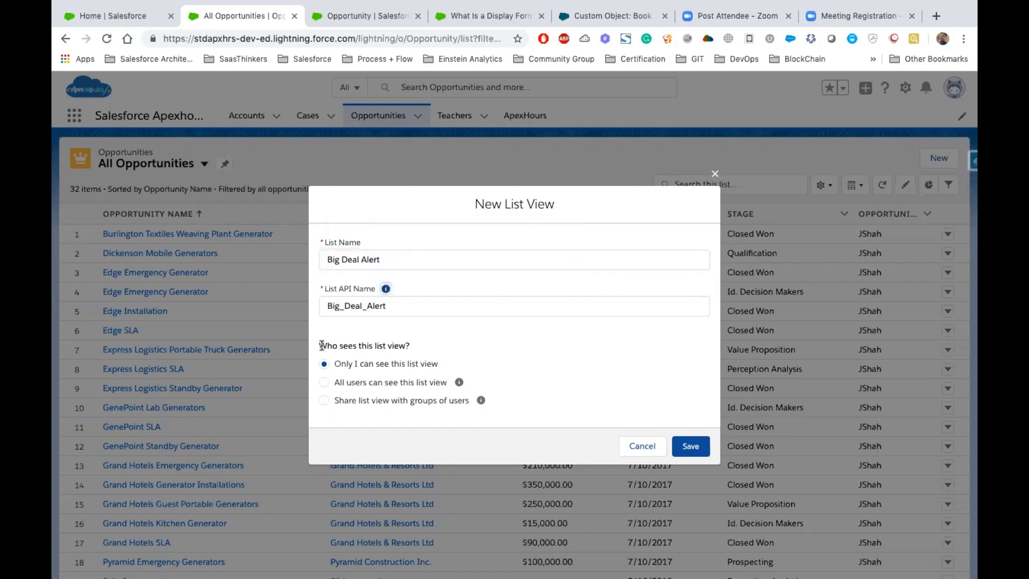
- Make the new list view visible to all users and save it
{"action": "left_click_drag", "start_coordinate": [320, 345], "coordinate": [421, 351]}
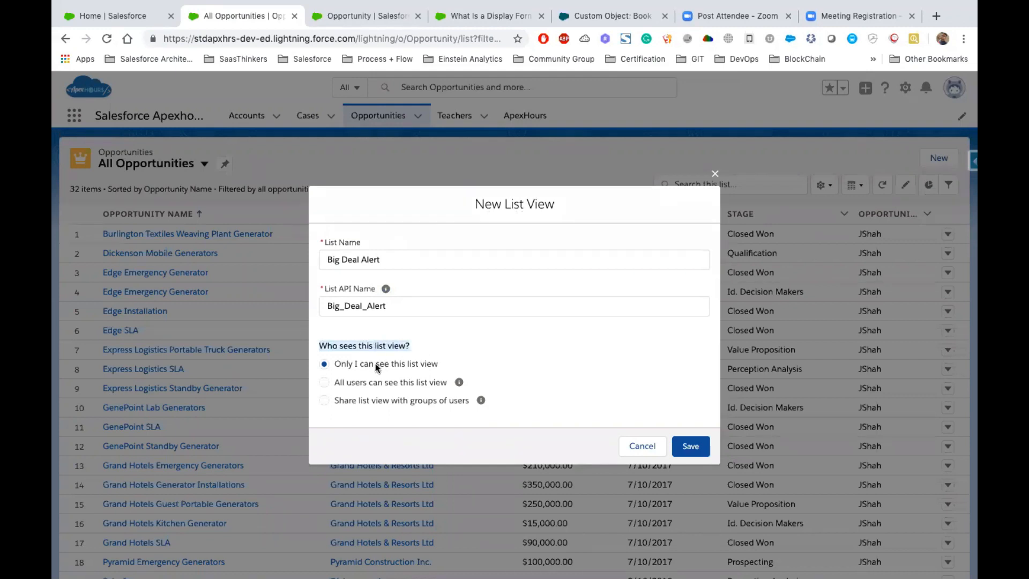
{"action": "left_click", "coordinate": [325, 381]}
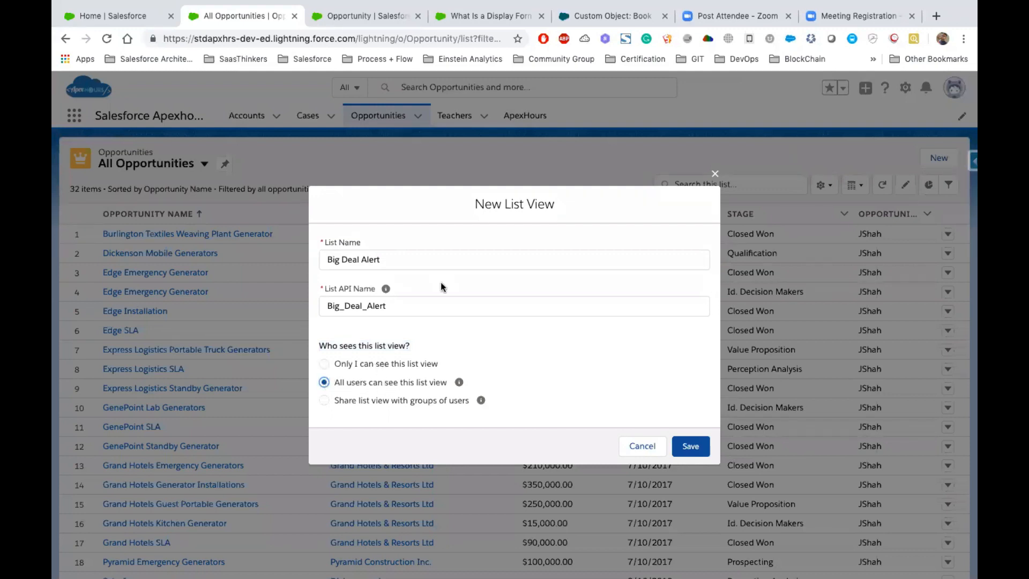
{"action": "left_click_drag", "start_coordinate": [448, 382], "coordinate": [330, 381]}
{"action": "left_click", "coordinate": [369, 400]}
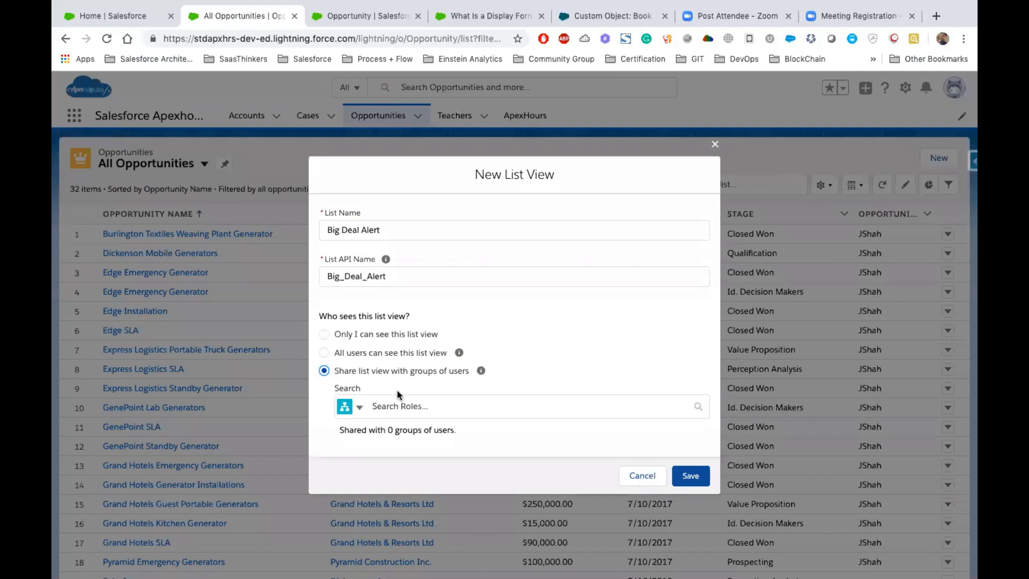
{"action": "left_click", "coordinate": [353, 355]}
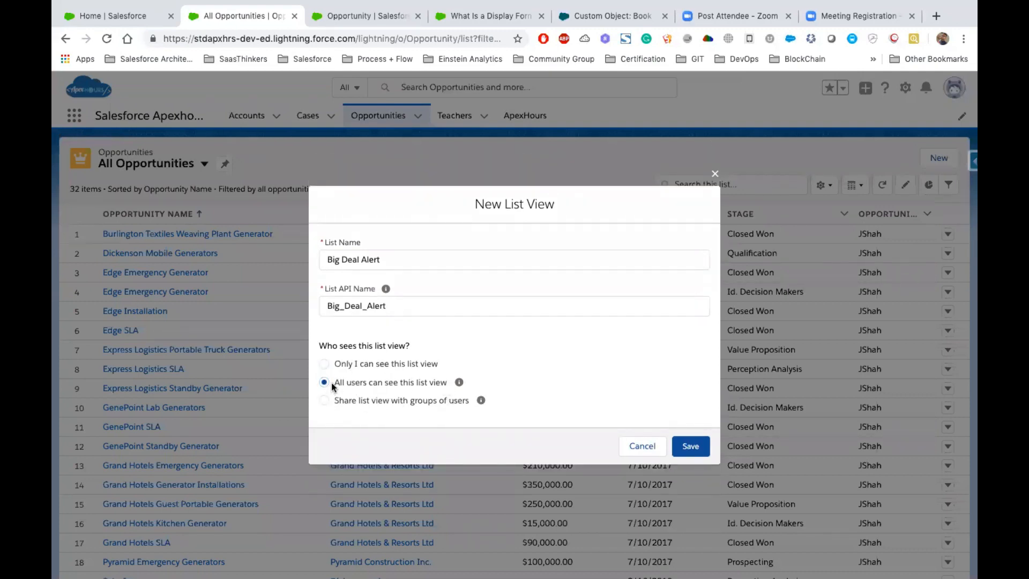
{"action": "left_click_drag", "start_coordinate": [331, 383], "coordinate": [450, 387]}
{"action": "left_click", "coordinate": [687, 453]}
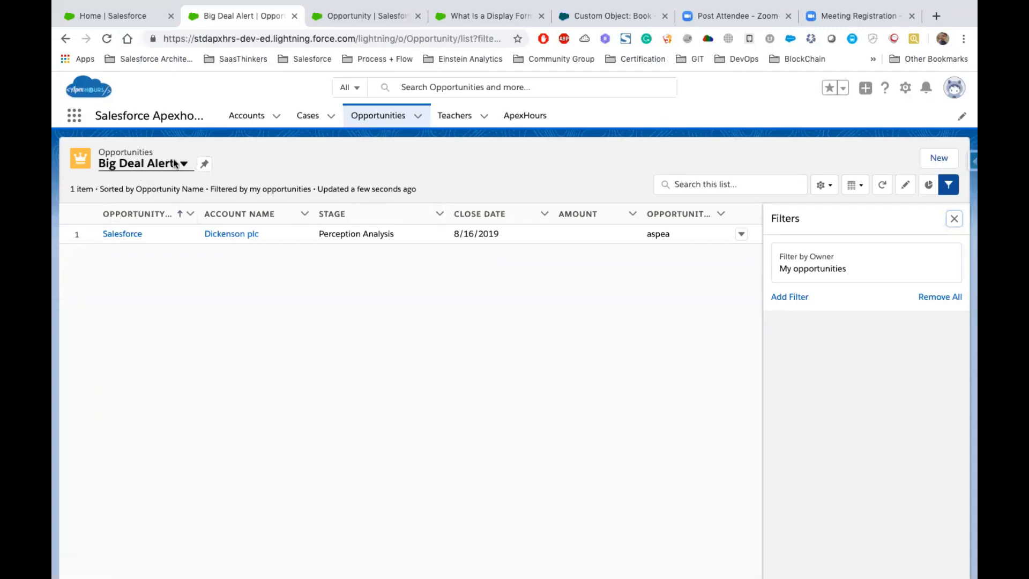
- Change the Big Deal Alert list view's owner filter to All opportunities
{"action": "left_click_drag", "start_coordinate": [97, 228], "coordinate": [676, 231]}
{"action": "left_click", "coordinate": [503, 282]}
{"action": "left_click", "coordinate": [807, 274]}
{"action": "left_click", "coordinate": [559, 243]}
{"action": "left_click", "coordinate": [712, 290]}
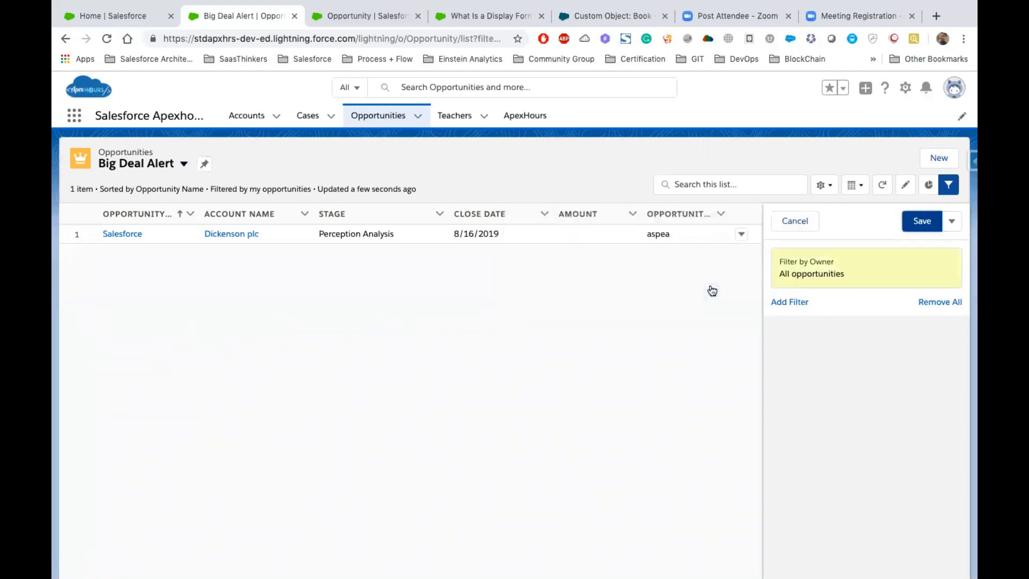
- Add a filter for Amount greater than 10000 and save the list view's filters
{"action": "left_click", "coordinate": [790, 303]}
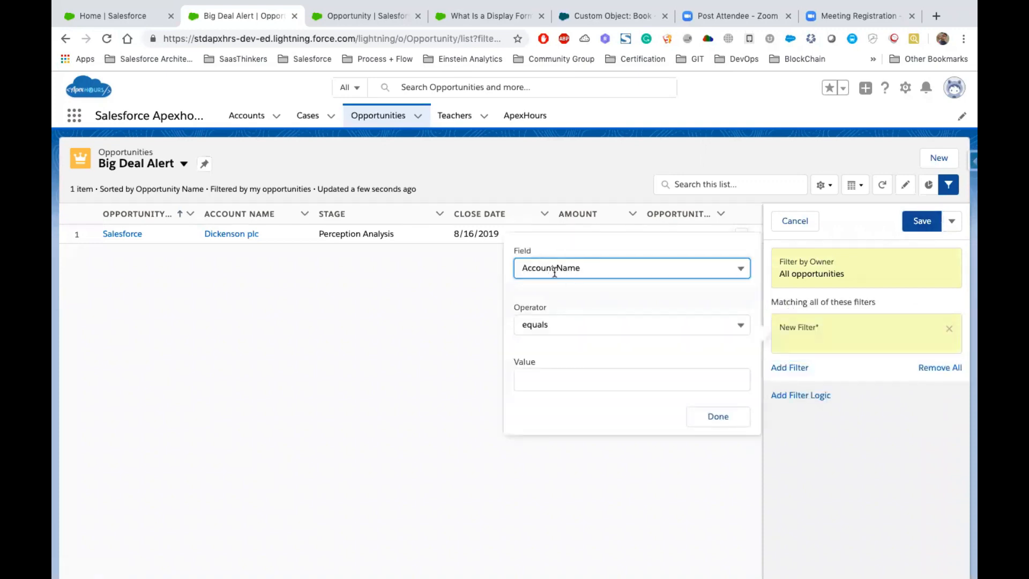
{"action": "left_click", "coordinate": [553, 272]}
{"action": "scroll", "coordinate": [589, 399], "scroll_direction": "down", "scroll_amount": 5}
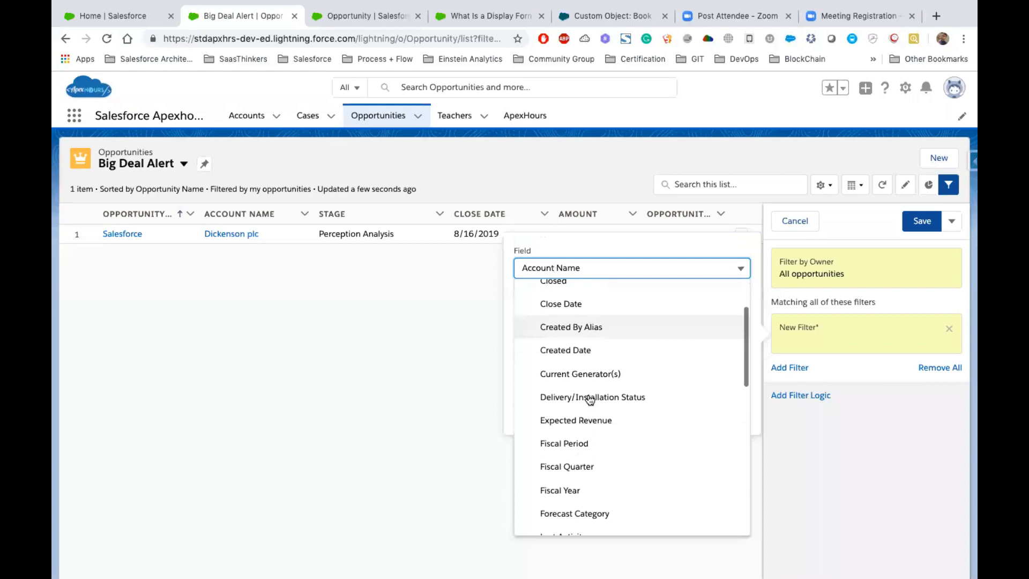
{"action": "scroll", "coordinate": [589, 366], "scroll_direction": "down", "scroll_amount": 7}
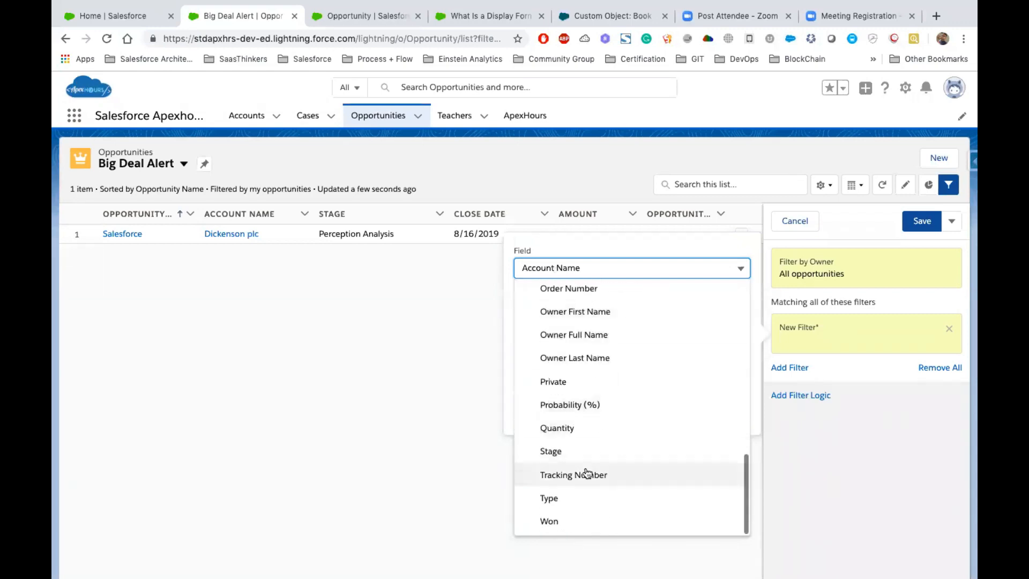
{"action": "scroll", "coordinate": [616, 403], "scroll_direction": "up", "scroll_amount": 4}
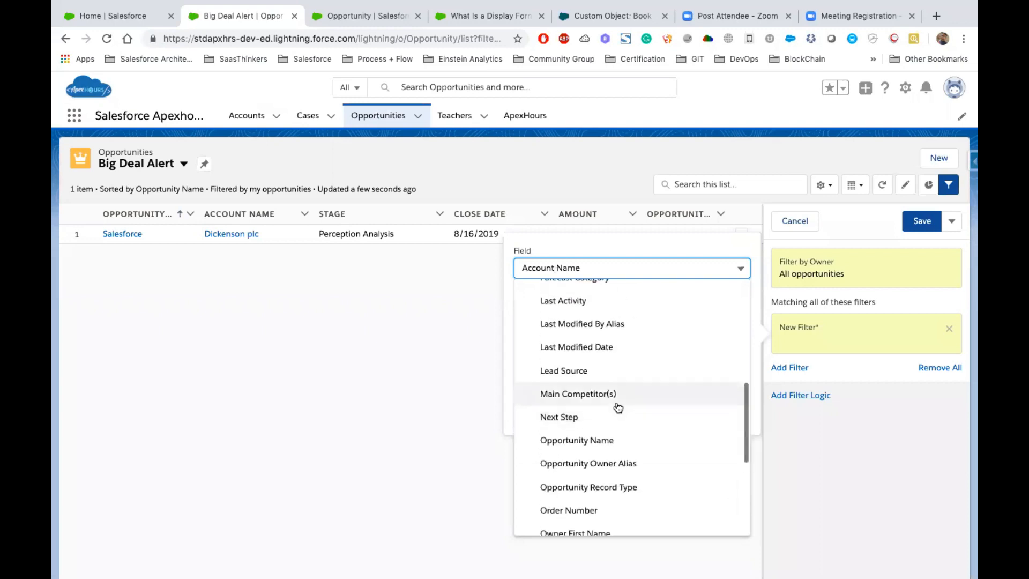
{"action": "scroll", "coordinate": [621, 433], "scroll_direction": "up", "scroll_amount": 5}
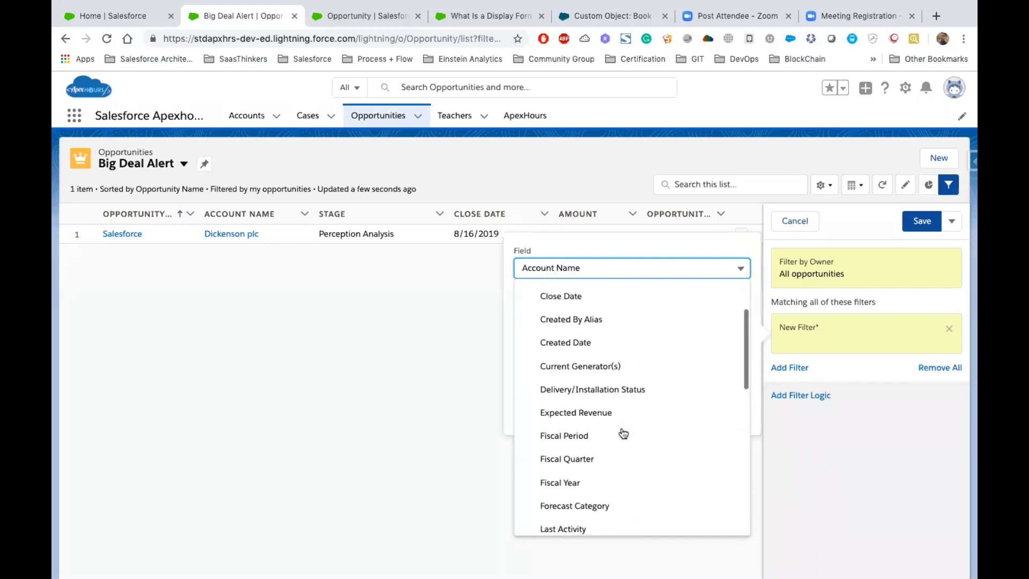
{"action": "scroll", "coordinate": [623, 433], "scroll_direction": "up", "scroll_amount": 2}
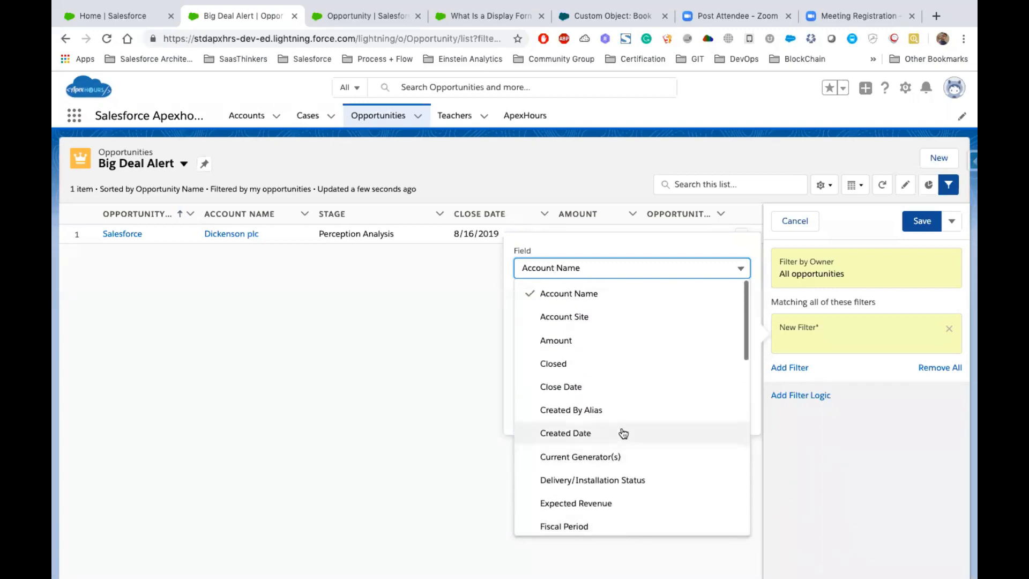
{"action": "left_click", "coordinate": [552, 345]}
{"action": "left_click", "coordinate": [560, 330]}
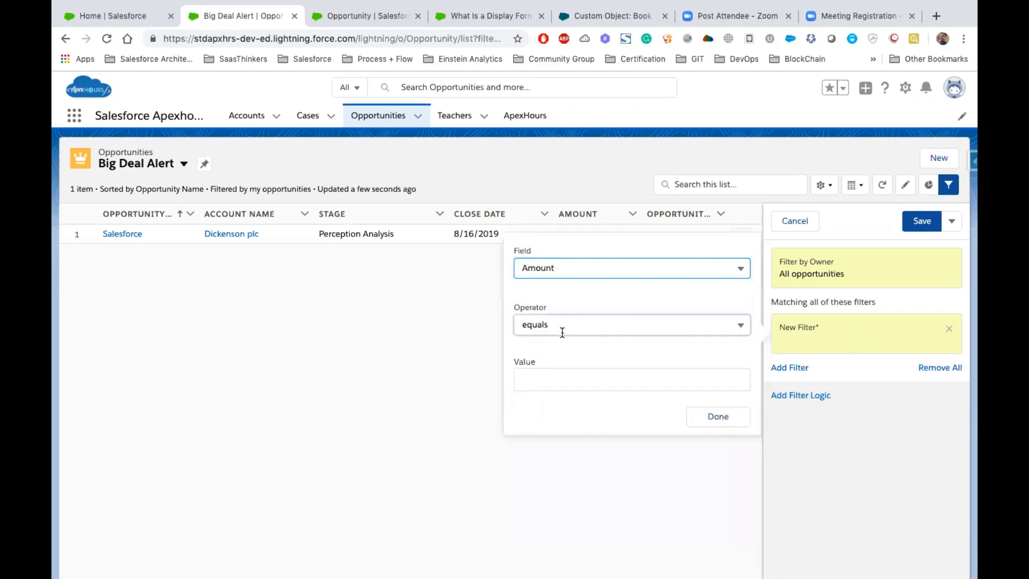
{"action": "left_click", "coordinate": [590, 420]}
{"action": "left_click", "coordinate": [549, 384]}
{"action": "type", "text": "10000"}
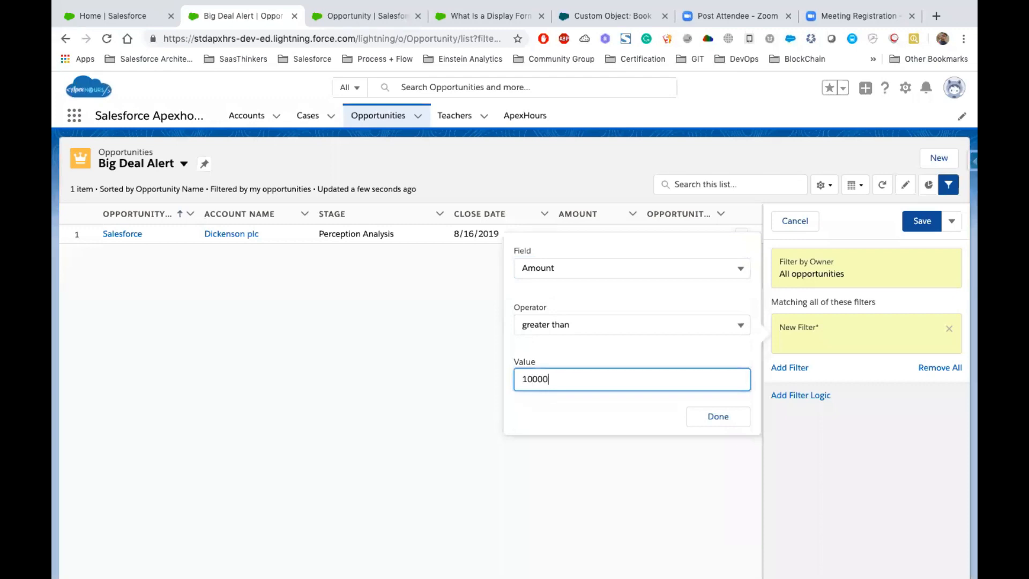
{"action": "left_click", "coordinate": [715, 416]}
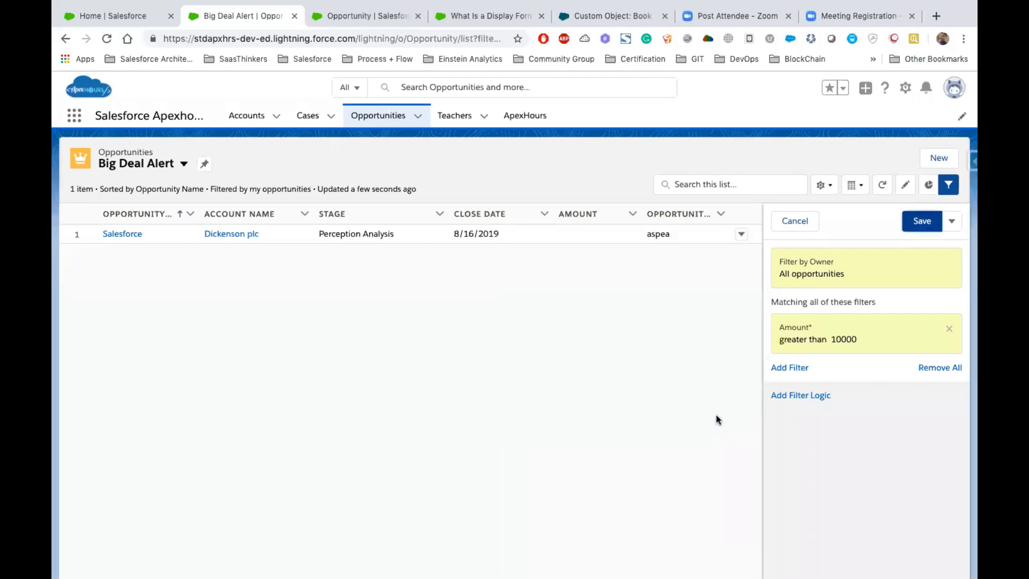
{"action": "left_click", "coordinate": [920, 222]}
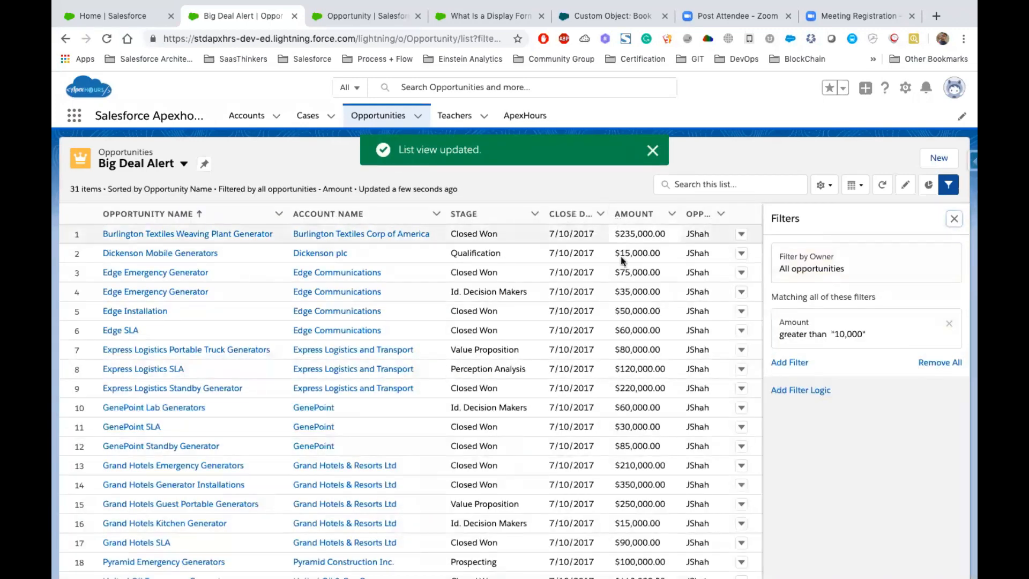
- Look through the filtered Big Deal Alert records and close the filter settings
{"action": "scroll", "coordinate": [632, 391], "scroll_direction": "down", "scroll_amount": 5}
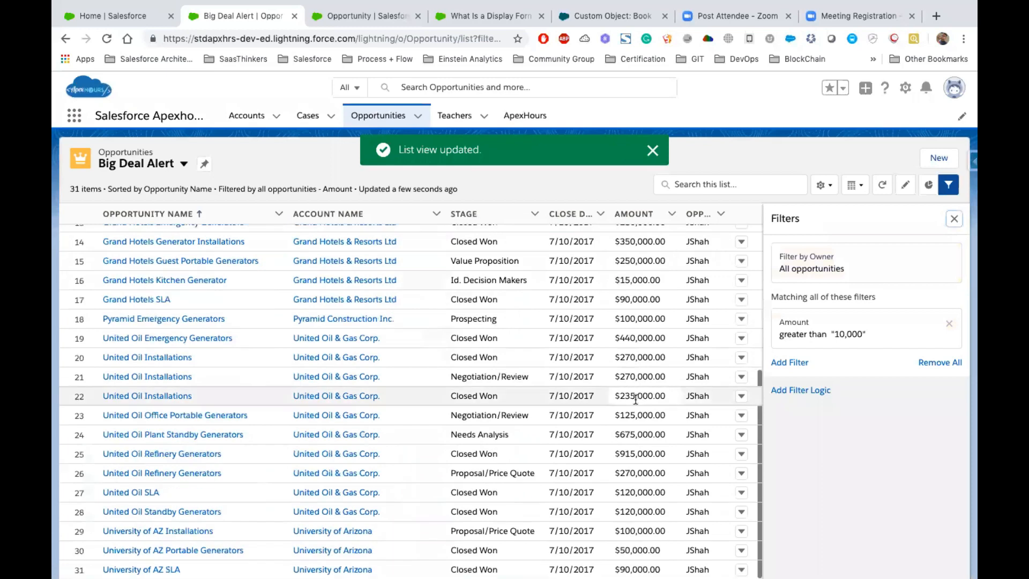
{"action": "scroll", "coordinate": [635, 399], "scroll_direction": "up", "scroll_amount": 5}
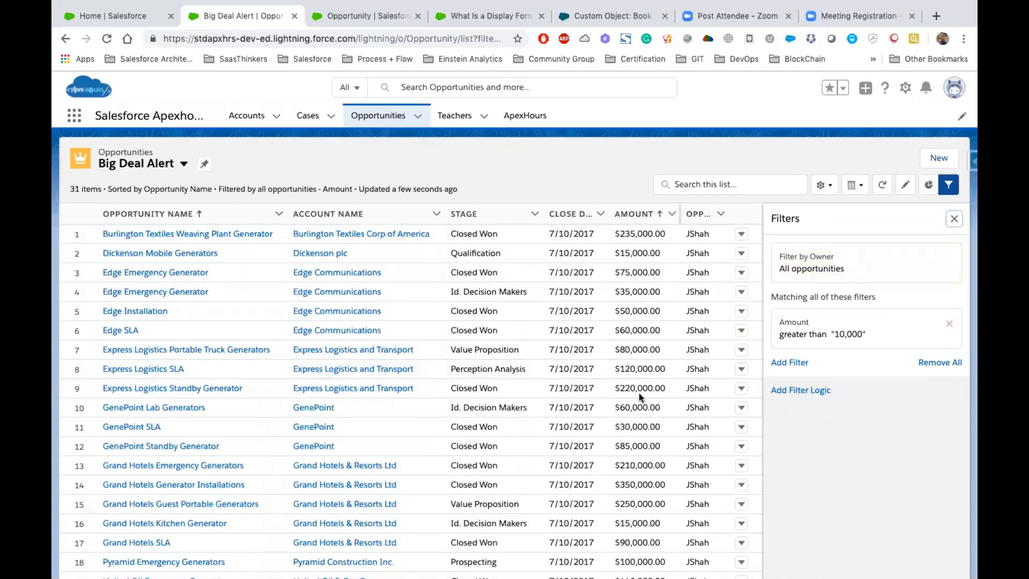
{"action": "left_click", "coordinate": [951, 220]}
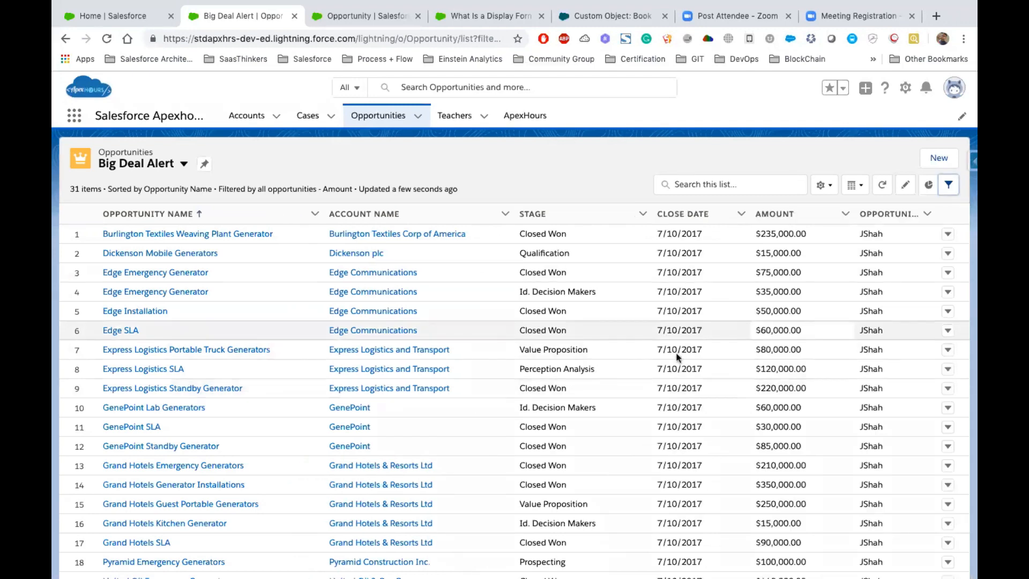
- Display the Pipeline By Stage chart for the list view and examine its amounts per stage
{"action": "left_click", "coordinate": [927, 185]}
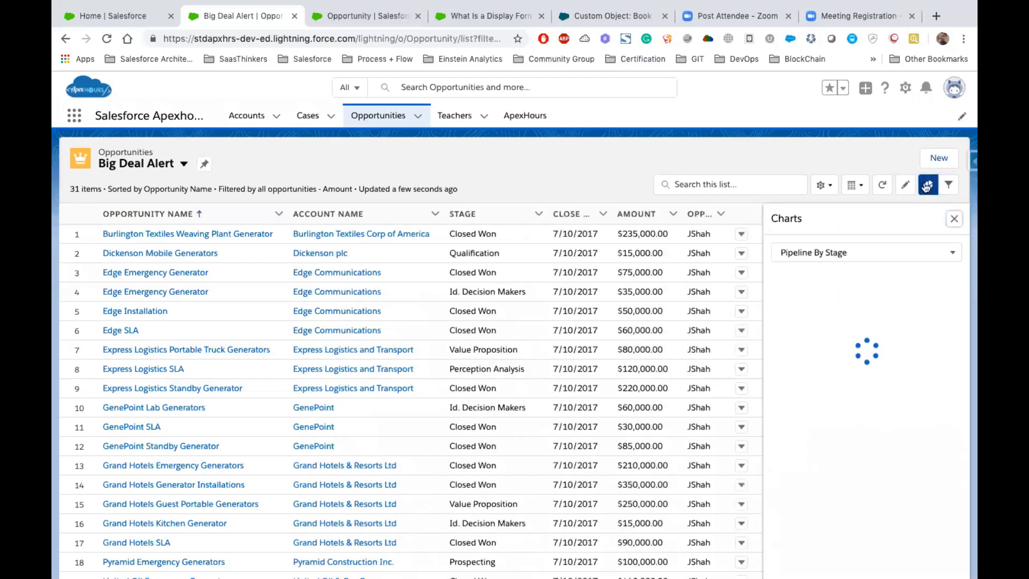
{"action": "scroll", "coordinate": [907, 348], "scroll_direction": "down", "scroll_amount": 3}
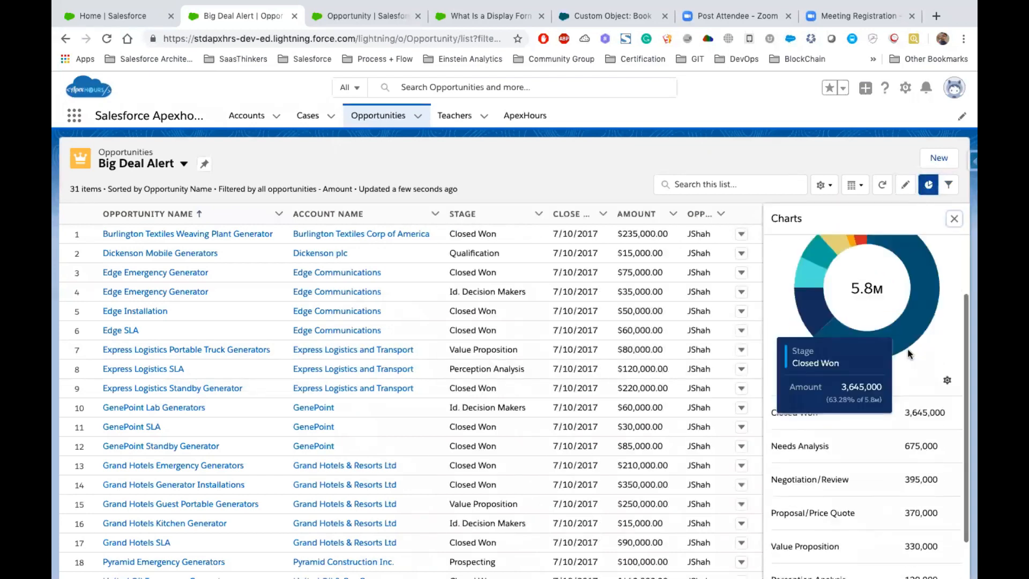
{"action": "scroll", "coordinate": [900, 321], "scroll_direction": "up", "scroll_amount": 3}
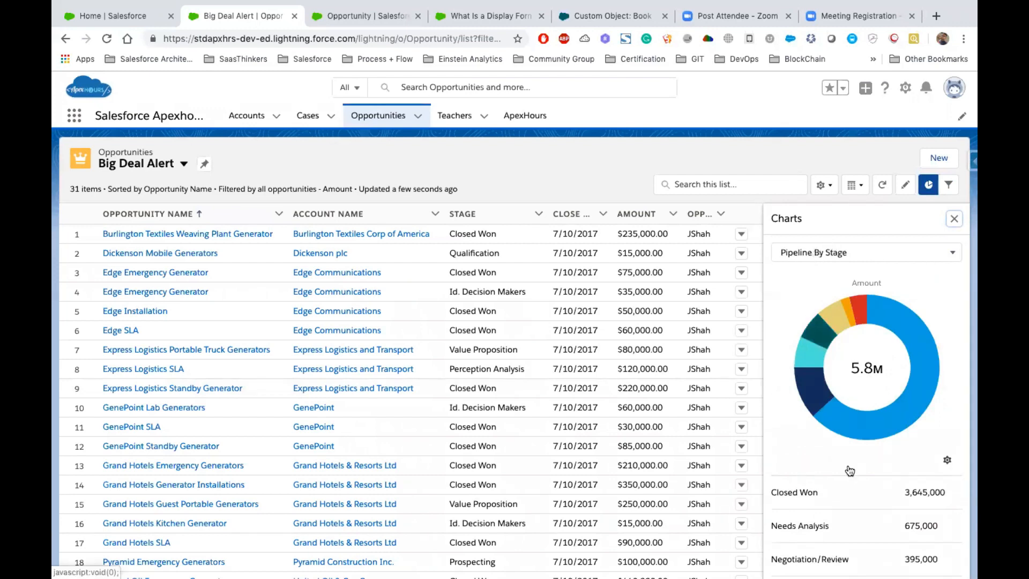
{"action": "scroll", "coordinate": [836, 445], "scroll_direction": "down", "scroll_amount": 2}
{"action": "scroll", "coordinate": [836, 434], "scroll_direction": "up", "scroll_amount": 2}
{"action": "scroll", "coordinate": [857, 455], "scroll_direction": "down", "scroll_amount": 5}
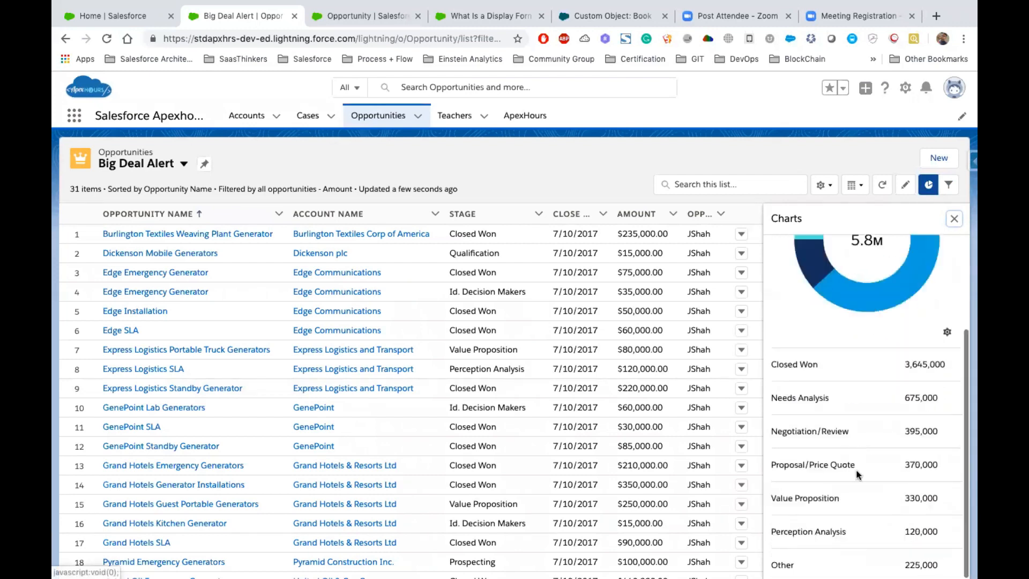
{"action": "scroll", "coordinate": [836, 536], "scroll_direction": "up", "scroll_amount": 3}
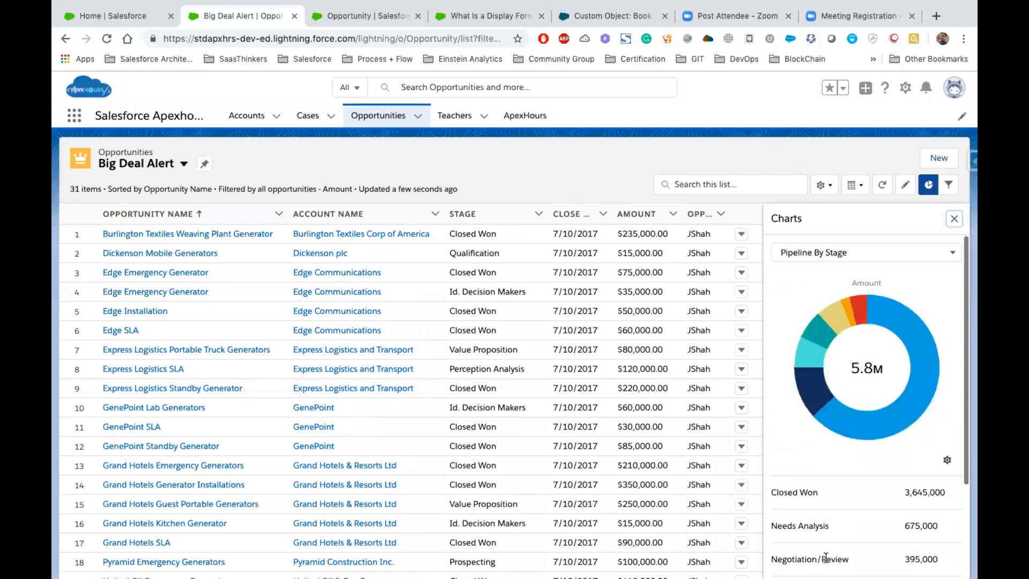
- Switch the chart to Pipeline By Account, review the amounts per account and close the charts
{"action": "left_click", "coordinate": [825, 255]}
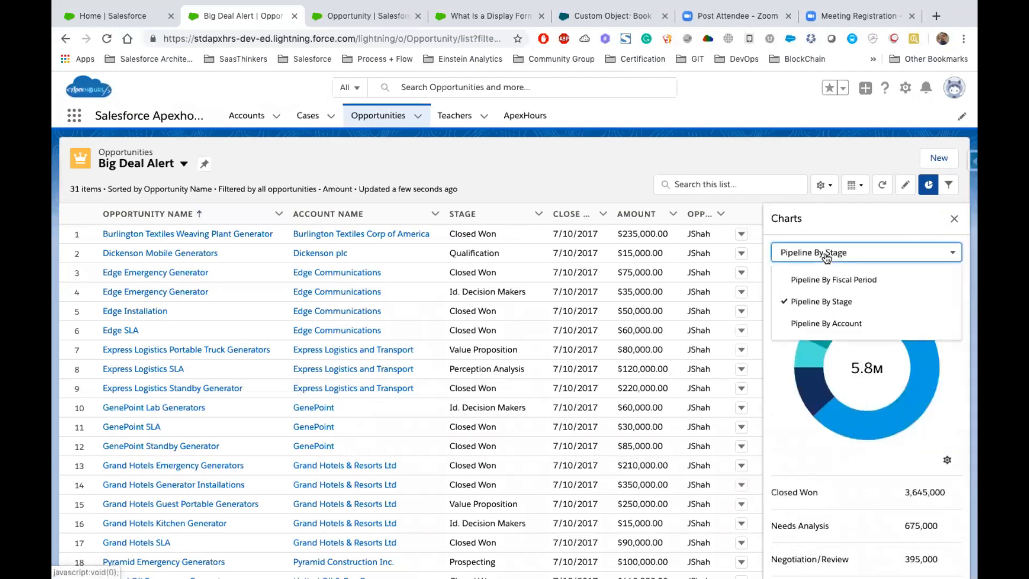
{"action": "left_click", "coordinate": [817, 324]}
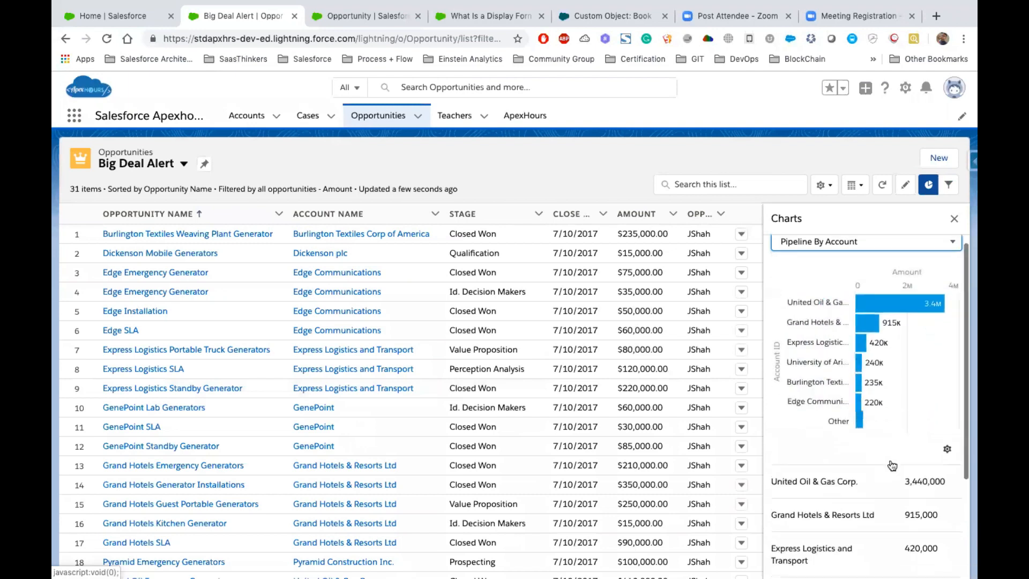
{"action": "scroll", "coordinate": [884, 427], "scroll_direction": "down", "scroll_amount": 3}
{"action": "scroll", "coordinate": [870, 416], "scroll_direction": "down", "scroll_amount": 1}
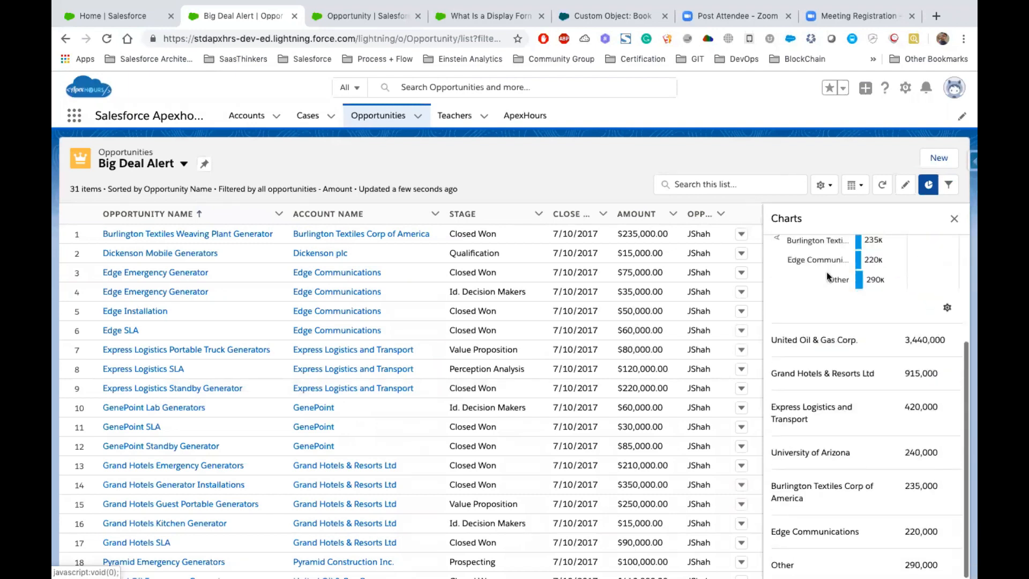
{"action": "scroll", "coordinate": [826, 271], "scroll_direction": "up", "scroll_amount": 3}
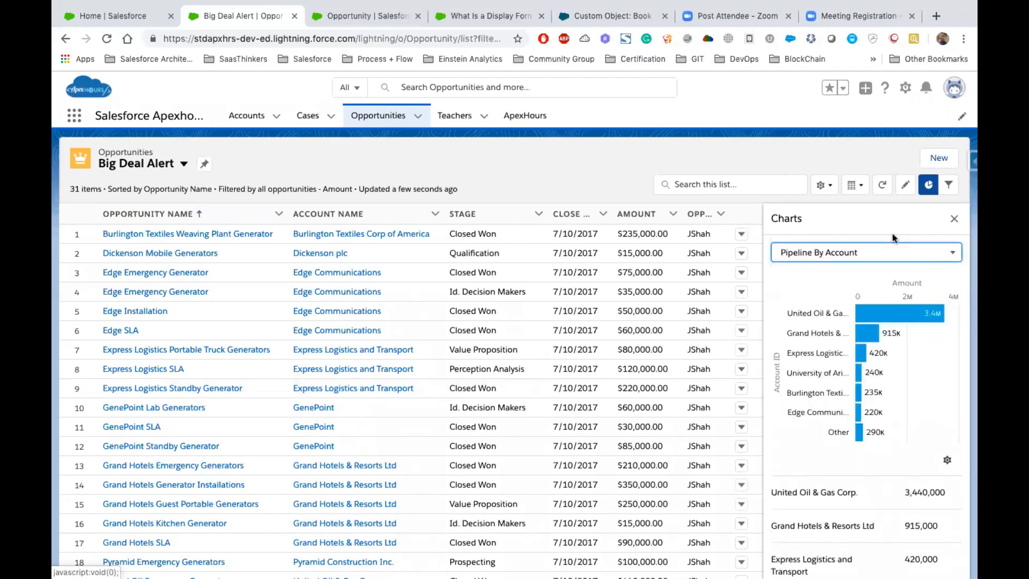
{"action": "left_click", "coordinate": [953, 220]}
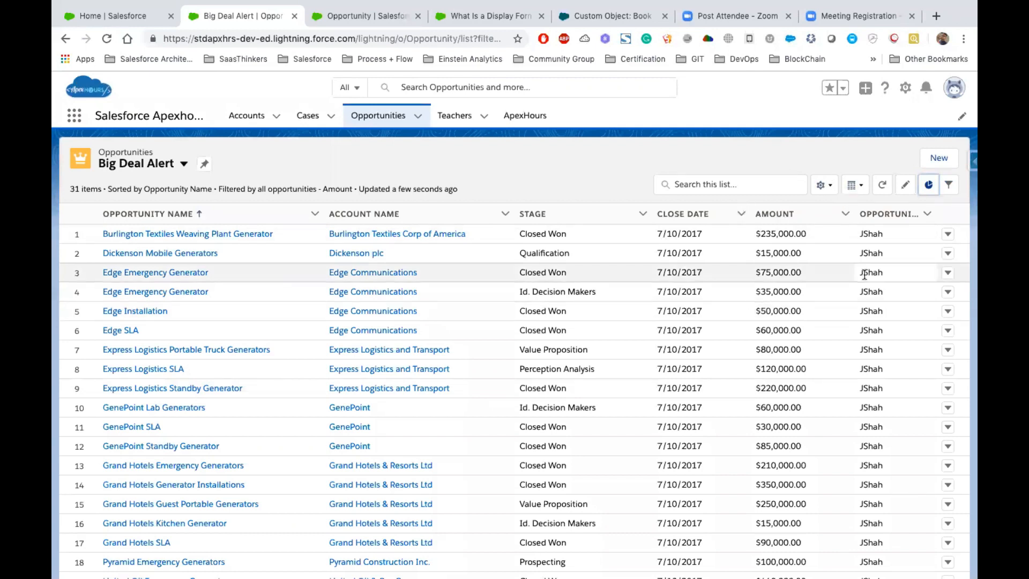
- Display the Big Deal Alert list view as a Kanban board and look across its stage columns
{"action": "left_click", "coordinate": [859, 185]}
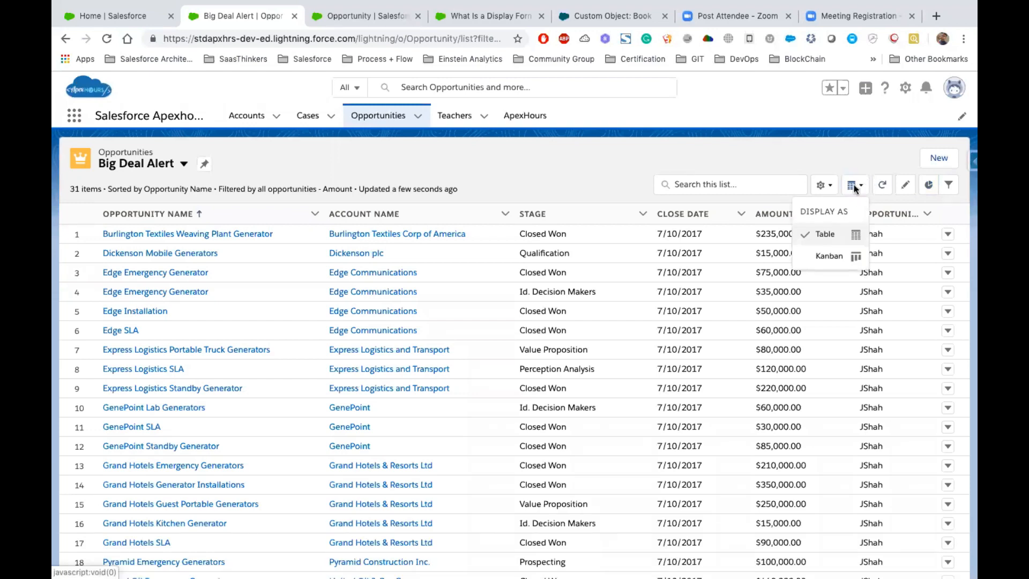
{"action": "left_click", "coordinate": [807, 49]}
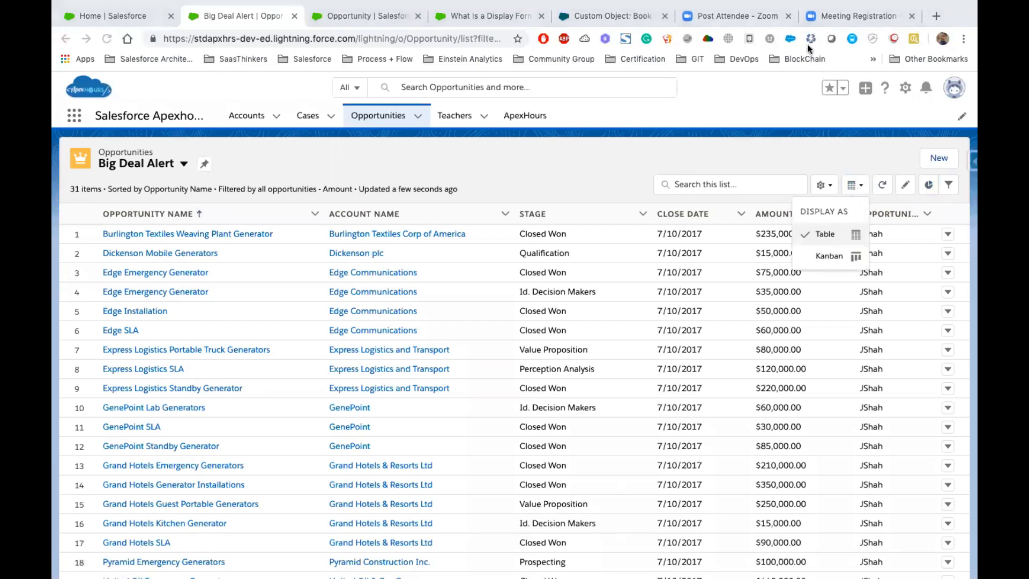
{"action": "left_click", "coordinate": [821, 234]}
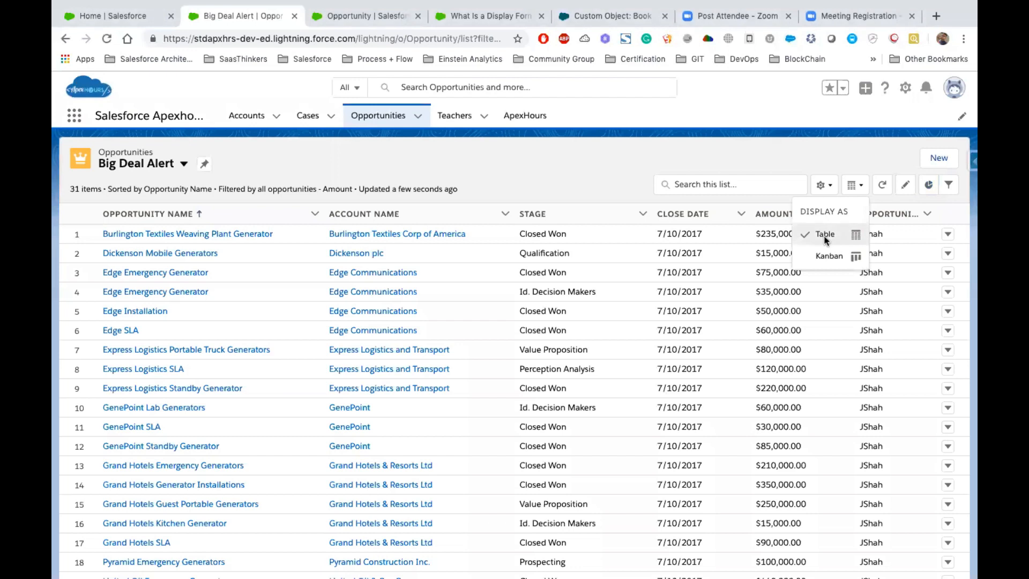
{"action": "left_click", "coordinate": [859, 188]}
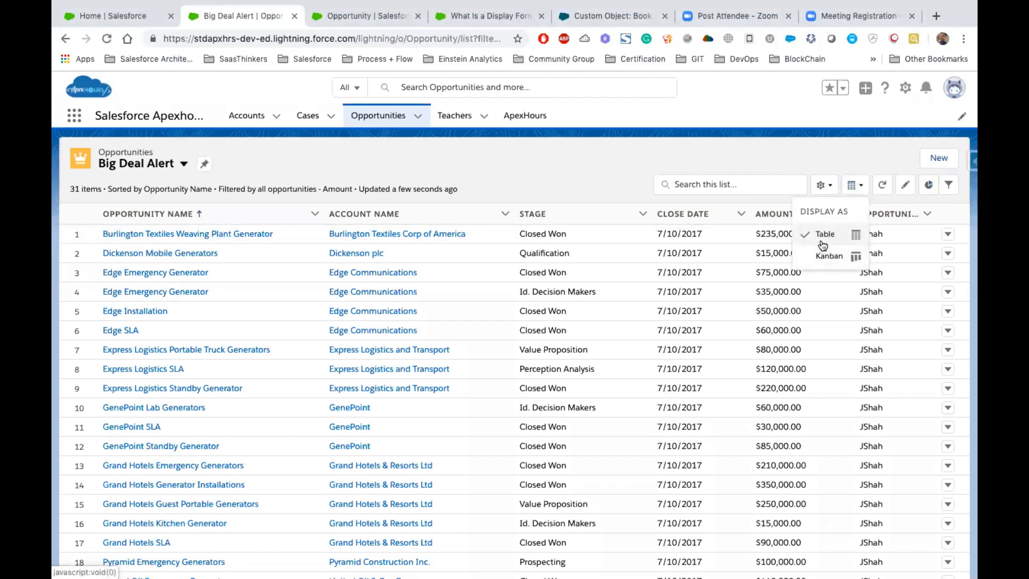
{"action": "left_click", "coordinate": [824, 257]}
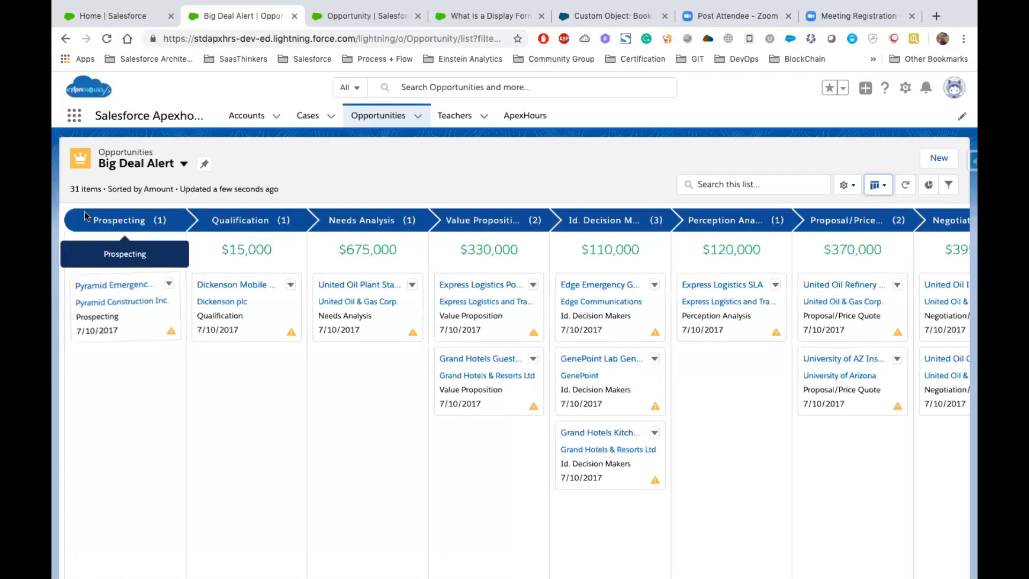
{"action": "scroll", "coordinate": [730, 414], "scroll_direction": "right", "scroll_amount": 4}
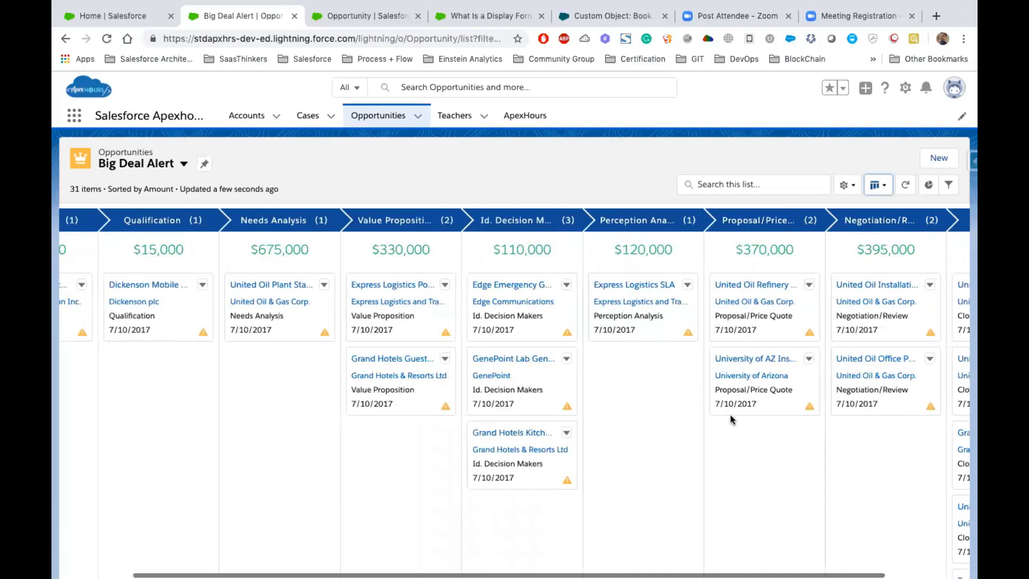
{"action": "scroll", "coordinate": [730, 413], "scroll_direction": "left", "scroll_amount": 4}
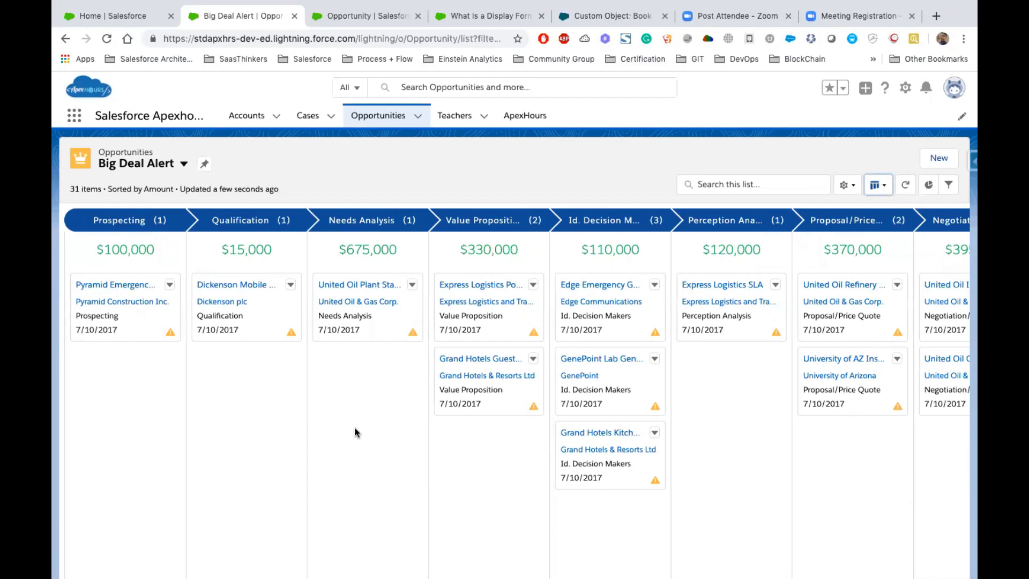
- Move the United Oil Office Portable Generators opportunity from the Negotiation/Review stage to Closed Won on the Kanban board
{"action": "scroll", "coordinate": [453, 480], "scroll_direction": "right", "scroll_amount": 5}
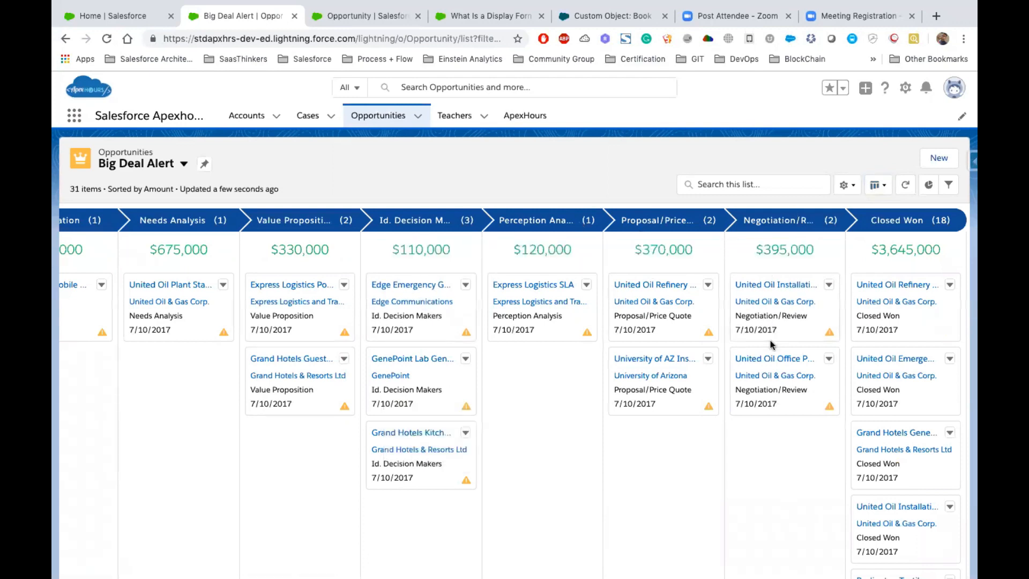
{"action": "left_click_drag", "start_coordinate": [763, 351], "coordinate": [872, 352]}
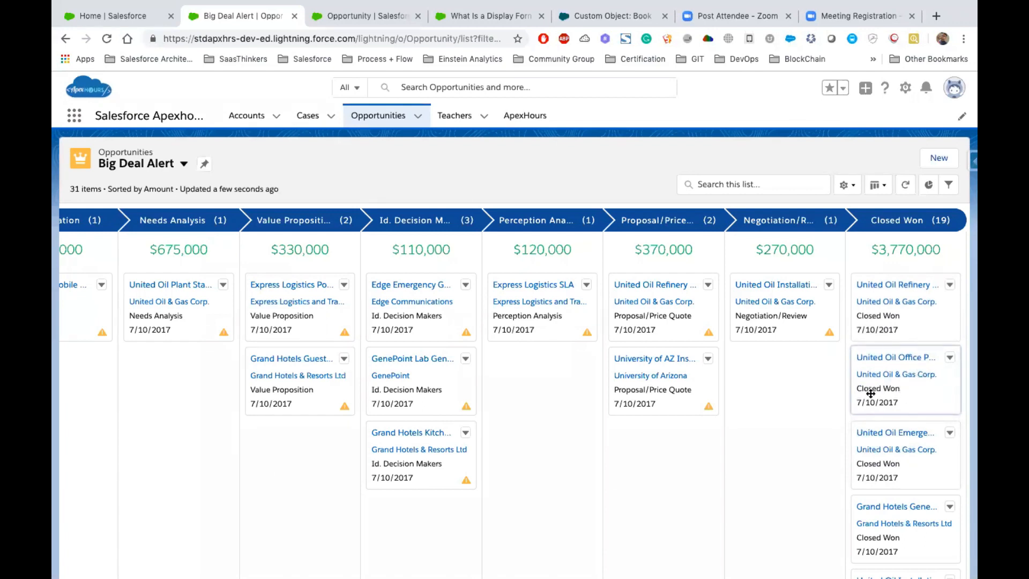
{"action": "scroll", "coordinate": [294, 391], "scroll_direction": "left", "scroll_amount": 5}
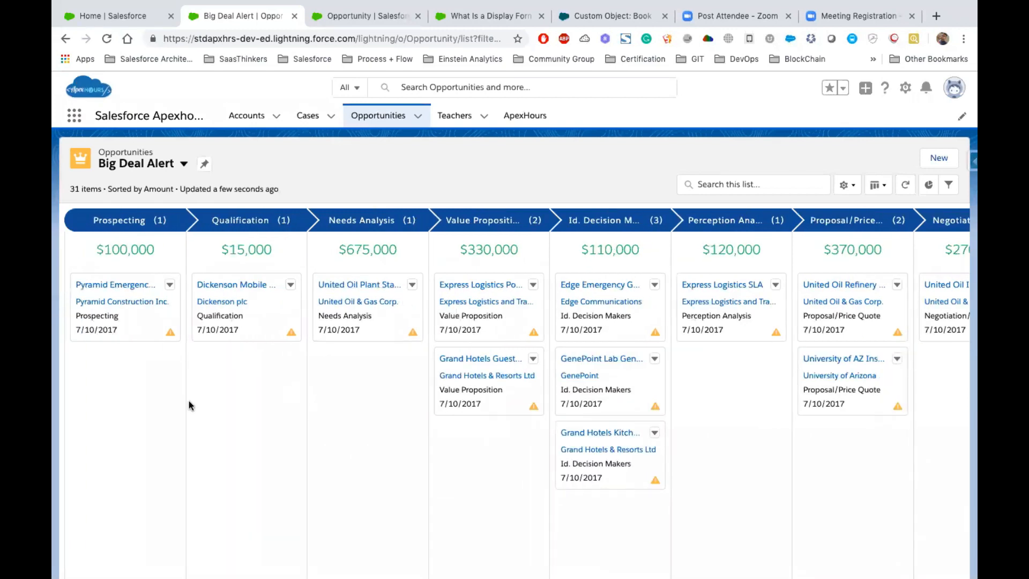
- Go to Cases and look through the list views available for that object
{"action": "left_click", "coordinate": [309, 123]}
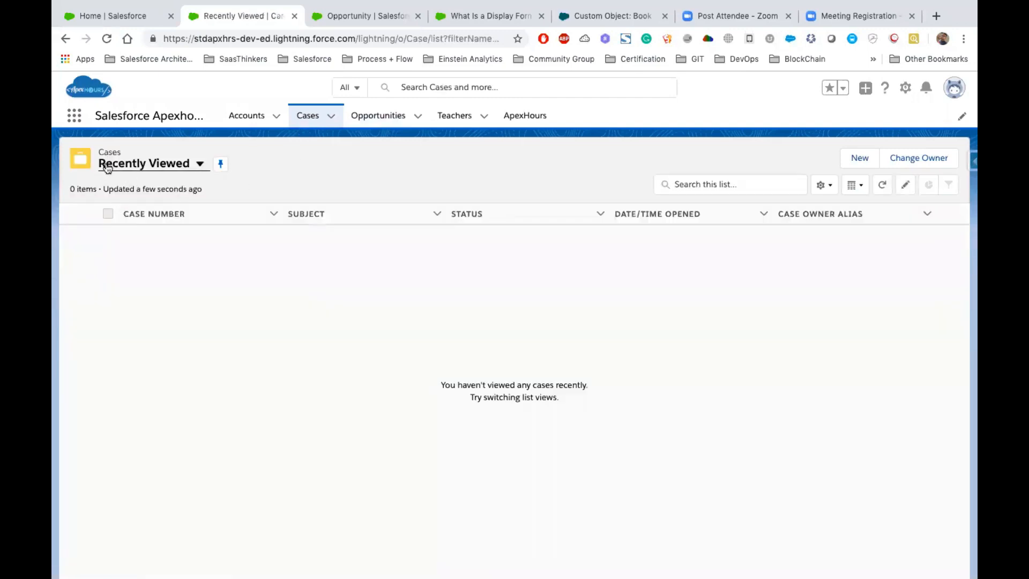
{"action": "left_click", "coordinate": [199, 164]}
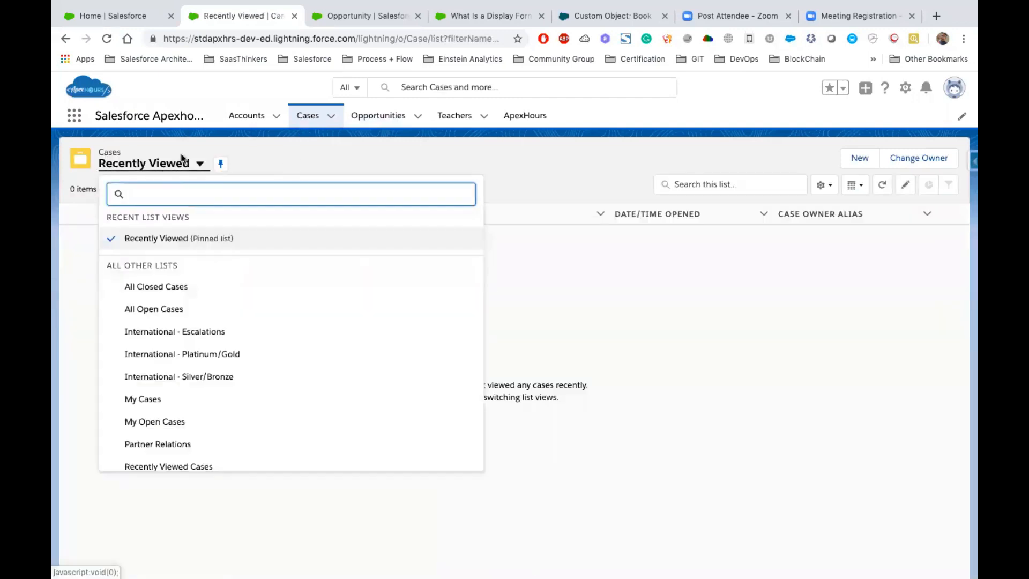
{"action": "left_click", "coordinate": [323, 162]}
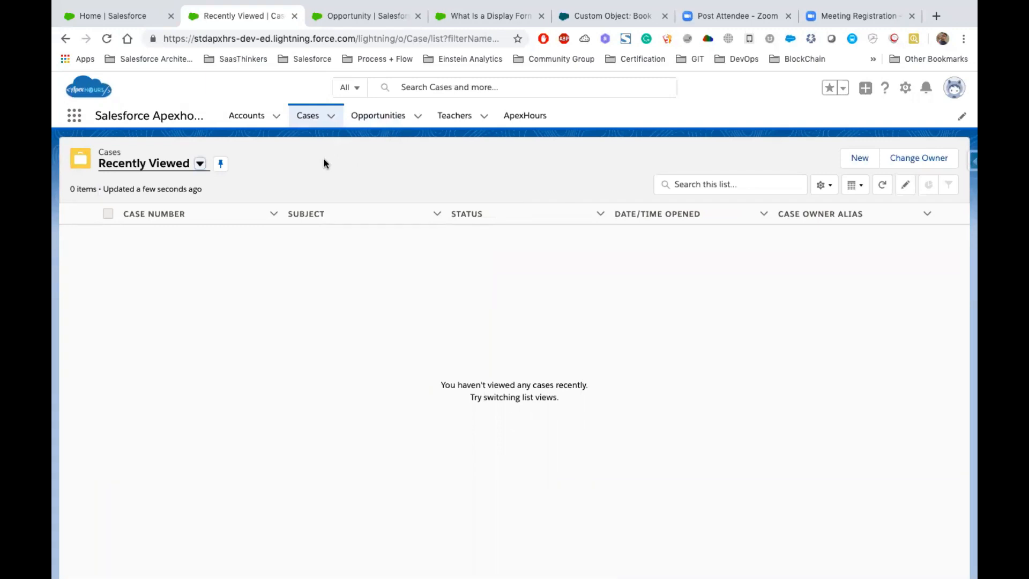
- Return to Opportunities, open the Big Deal Alert list view and pin it as the default list
{"action": "left_click", "coordinate": [381, 119]}
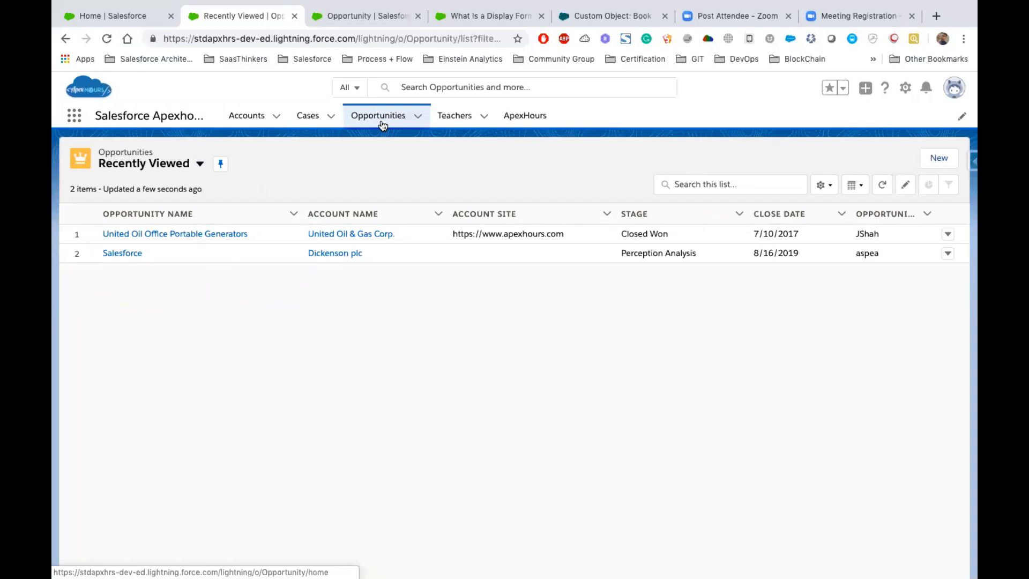
{"action": "left_click", "coordinate": [199, 163]}
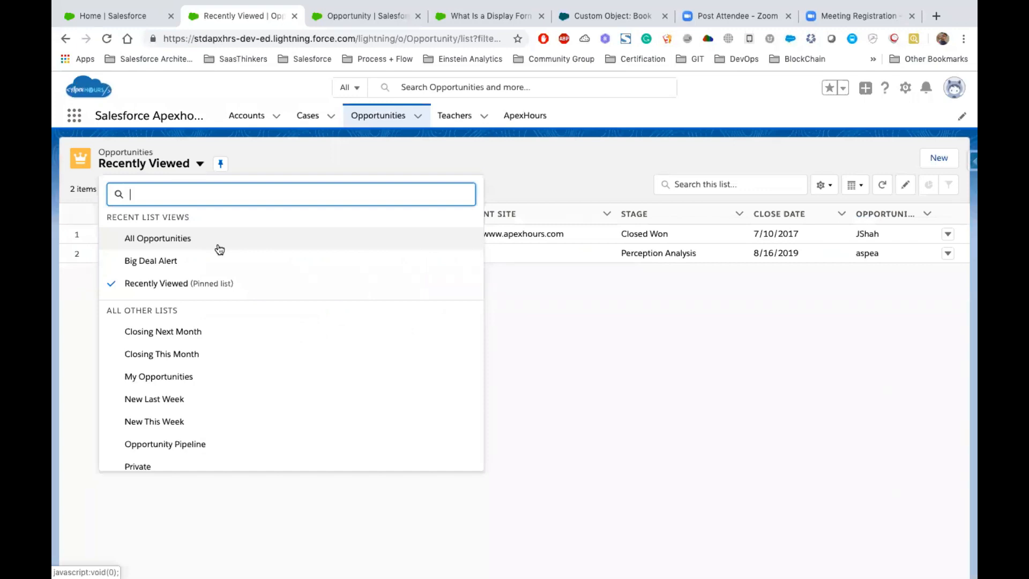
{"action": "left_click", "coordinate": [200, 164]}
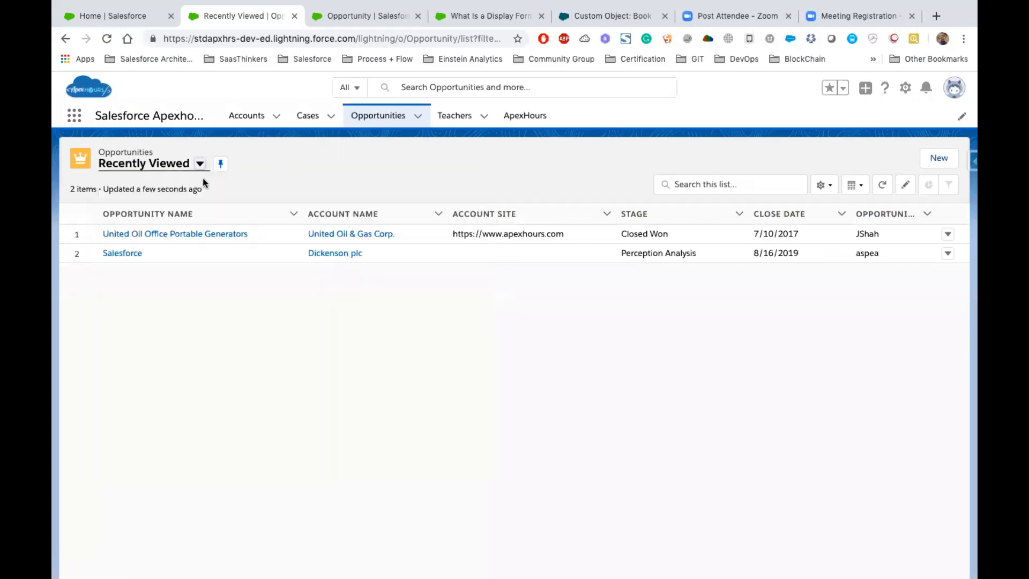
{"action": "left_click", "coordinate": [199, 165]}
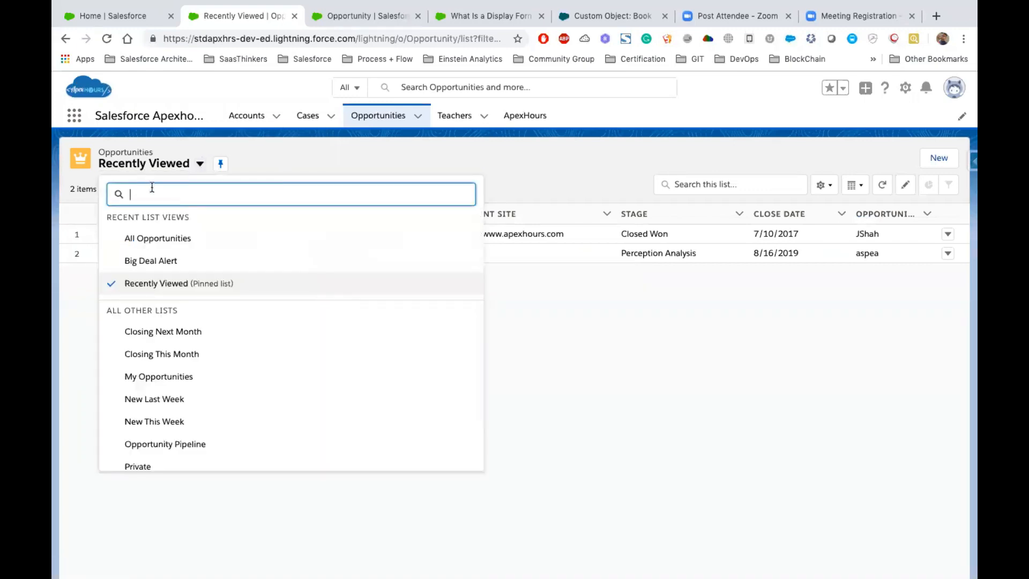
{"action": "left_click", "coordinate": [160, 262]}
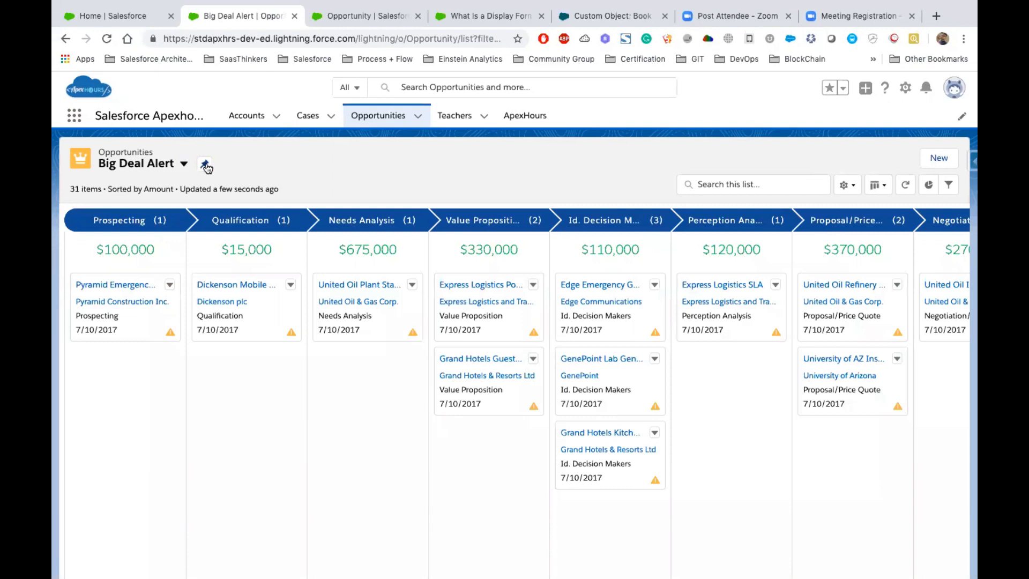
{"action": "left_click", "coordinate": [206, 170]}
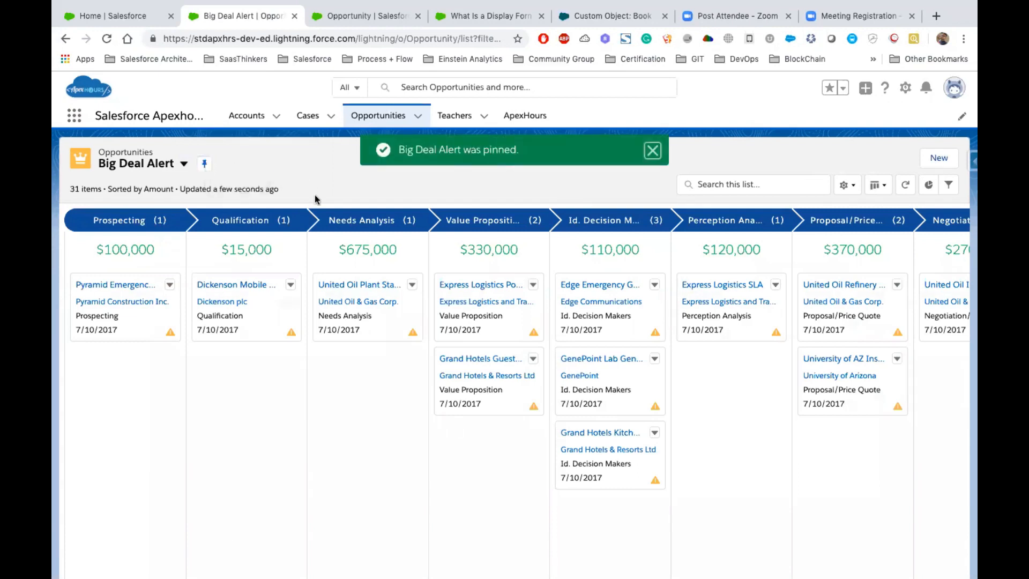
- Leave for Cases and return to Opportunities to check which list view loads by default, then review its Kanban stages
{"action": "left_click", "coordinate": [294, 116]}
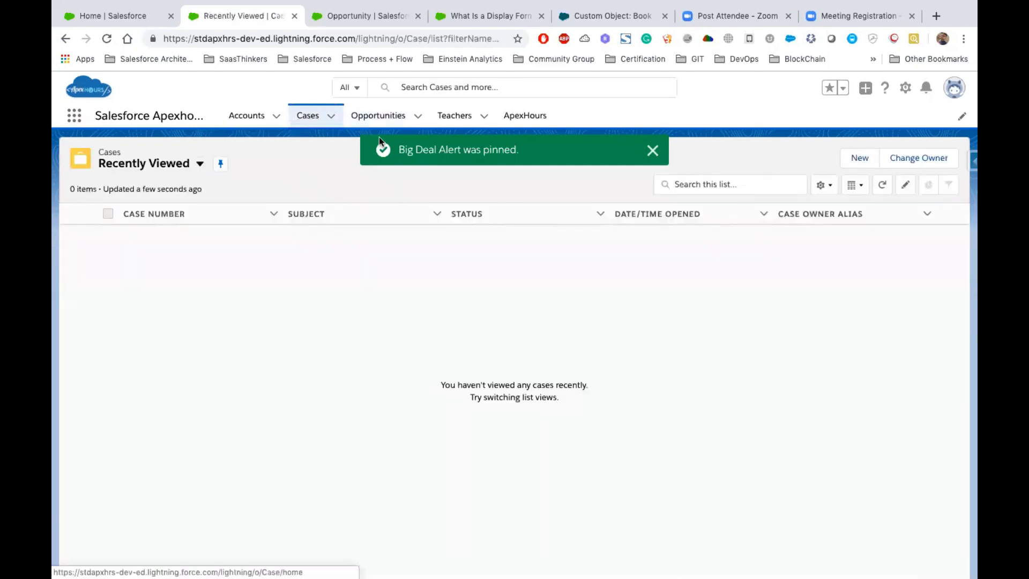
{"action": "left_click", "coordinate": [377, 117]}
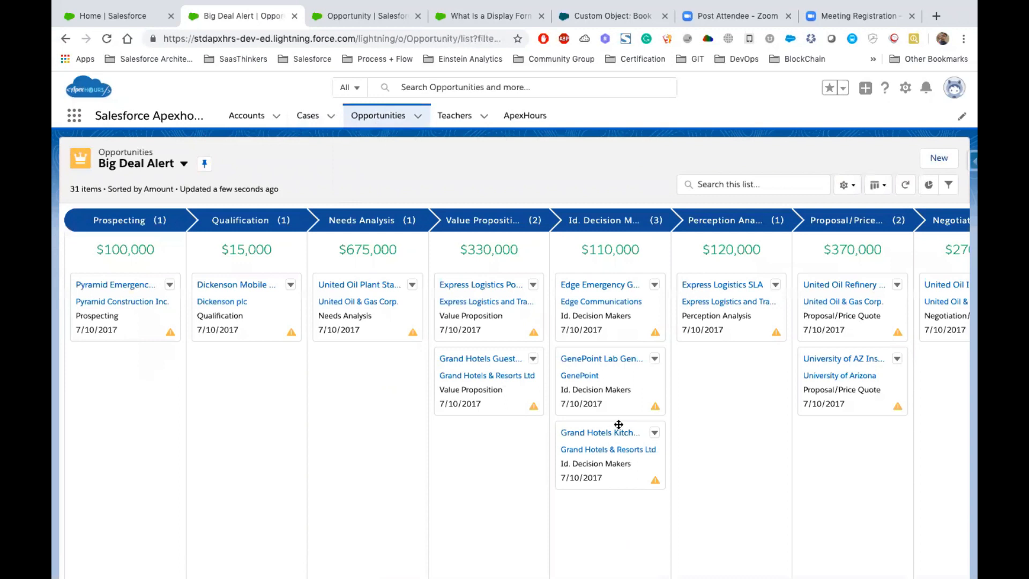
{"action": "scroll", "coordinate": [619, 426], "scroll_direction": "right", "scroll_amount": 5}
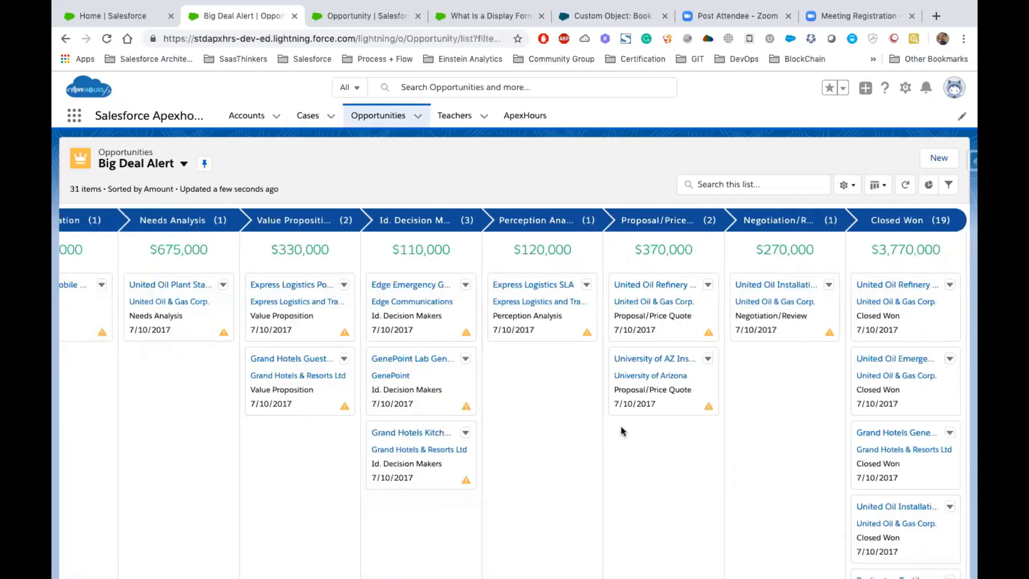
{"action": "scroll", "coordinate": [621, 429], "scroll_direction": "left", "scroll_amount": 5}
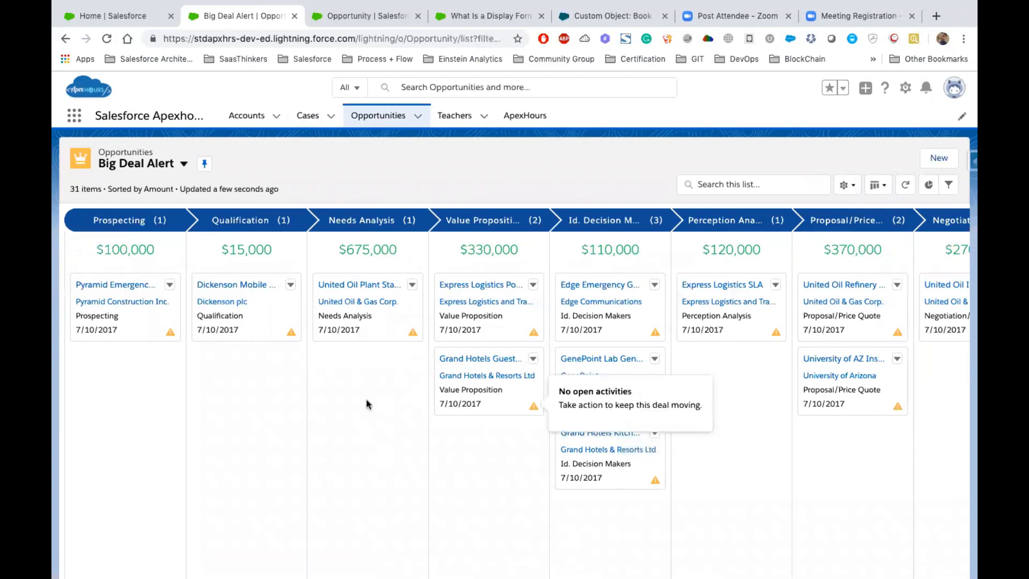
- Switch to the Keynote presentation and show the Compact Page Layouts & Mini Page Layout slide
{"action": "key", "text": "ctrl+Left"}
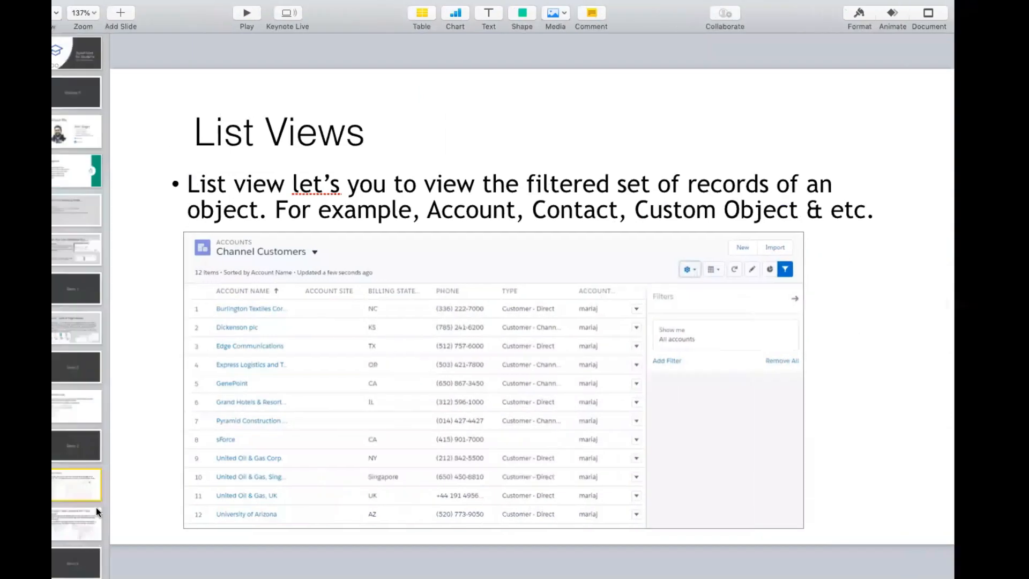
{"action": "left_click", "coordinate": [102, 524]}
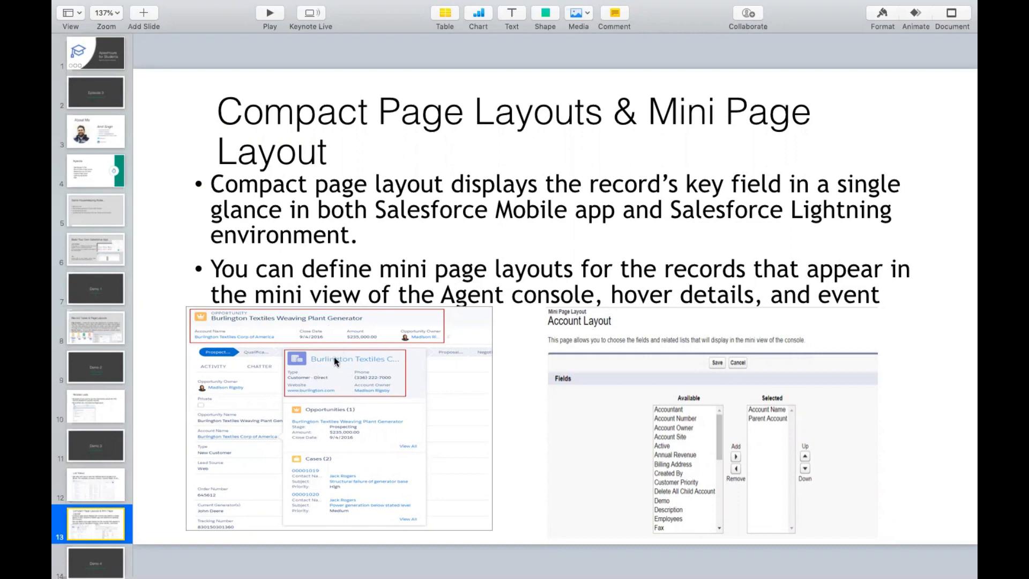
- Switch to Chrome, close the What Is a Display Format? page and go to the Opportunity setup page
{"action": "key", "text": "ctrl+Right"}
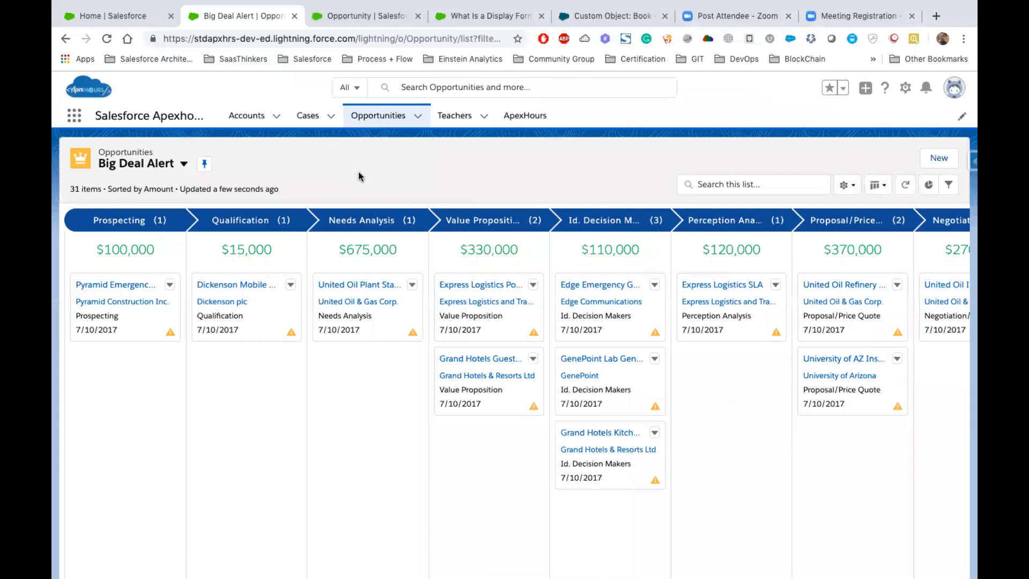
{"action": "left_click", "coordinate": [453, 17]}
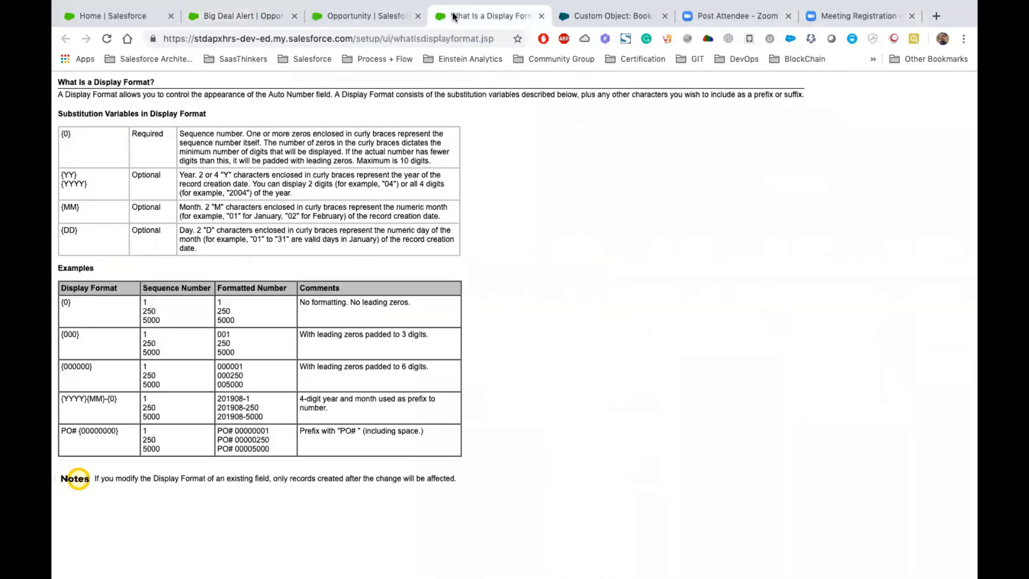
{"action": "left_click", "coordinate": [541, 15]}
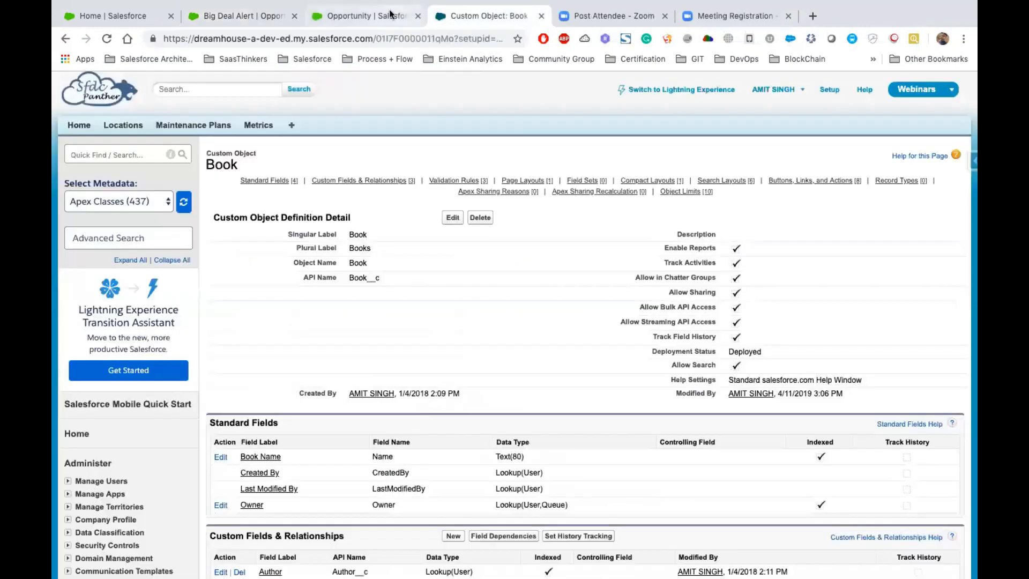
{"action": "left_click", "coordinate": [391, 15]}
- Find the Opportunity object in Object Manager by searching for "Oppor" and show its compact layouts
{"action": "left_click", "coordinate": [219, 116]}
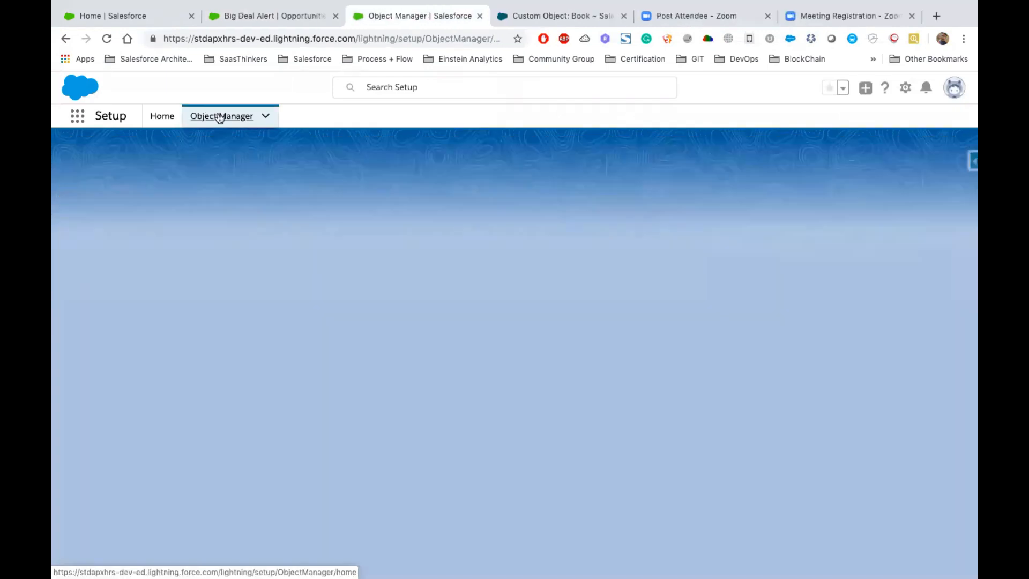
{"action": "left_click", "coordinate": [743, 157]}
{"action": "type", "text": "Oppo"}
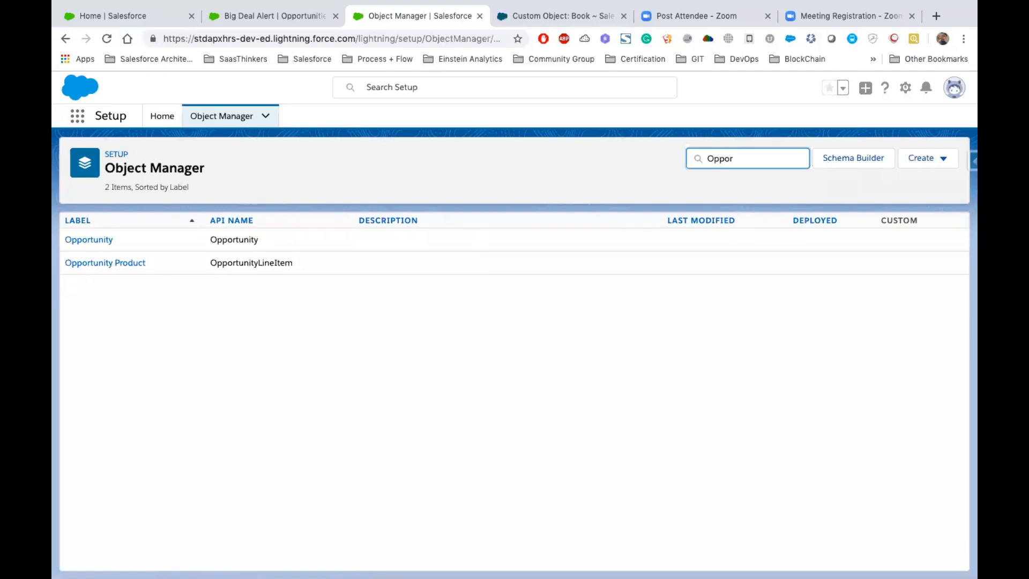
{"action": "type", "text": "r"}
{"action": "left_click", "coordinate": [83, 240]}
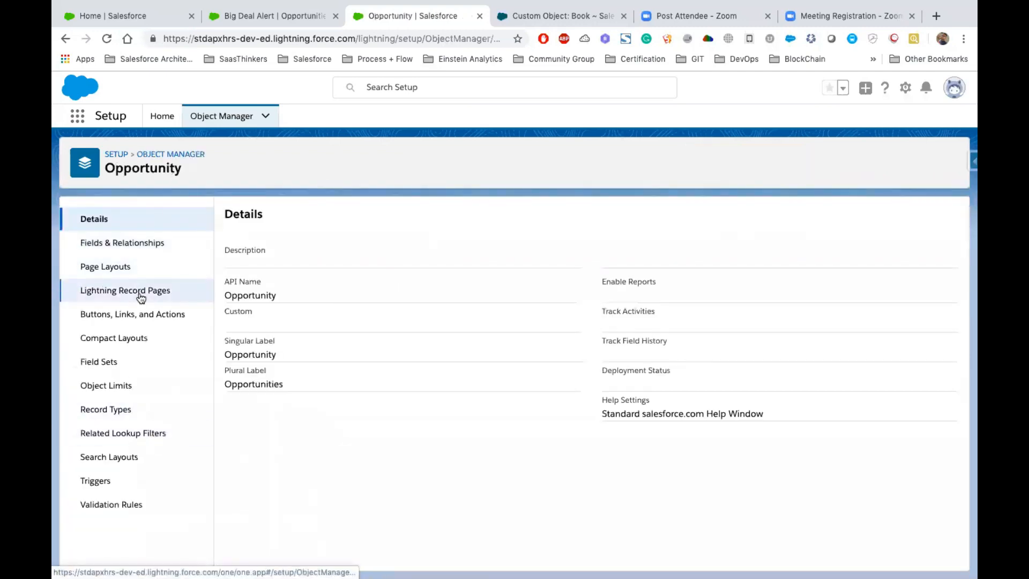
{"action": "left_click", "coordinate": [140, 341]}
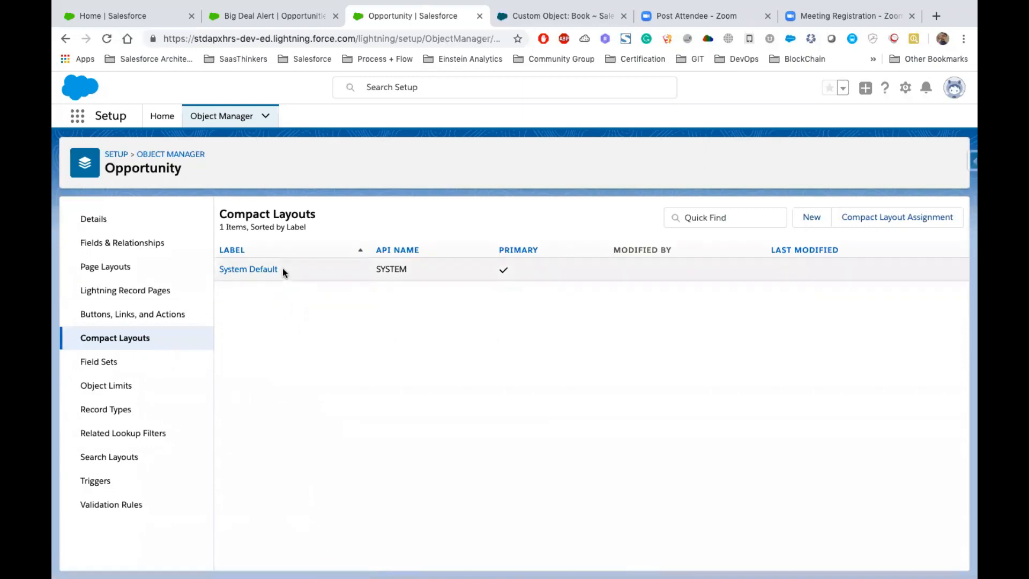
- Open the System Default compact layout of Opportunity and examine its included fields
{"action": "left_click_drag", "start_coordinate": [278, 269], "coordinate": [217, 269]}
{"action": "left_click", "coordinate": [278, 339]}
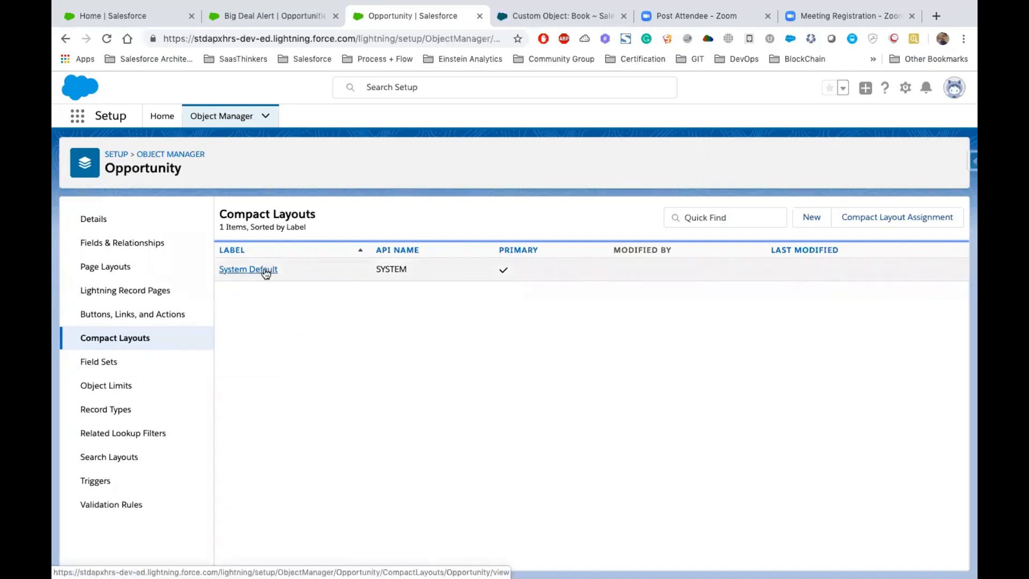
{"action": "left_click_drag", "start_coordinate": [289, 268], "coordinate": [213, 274]}
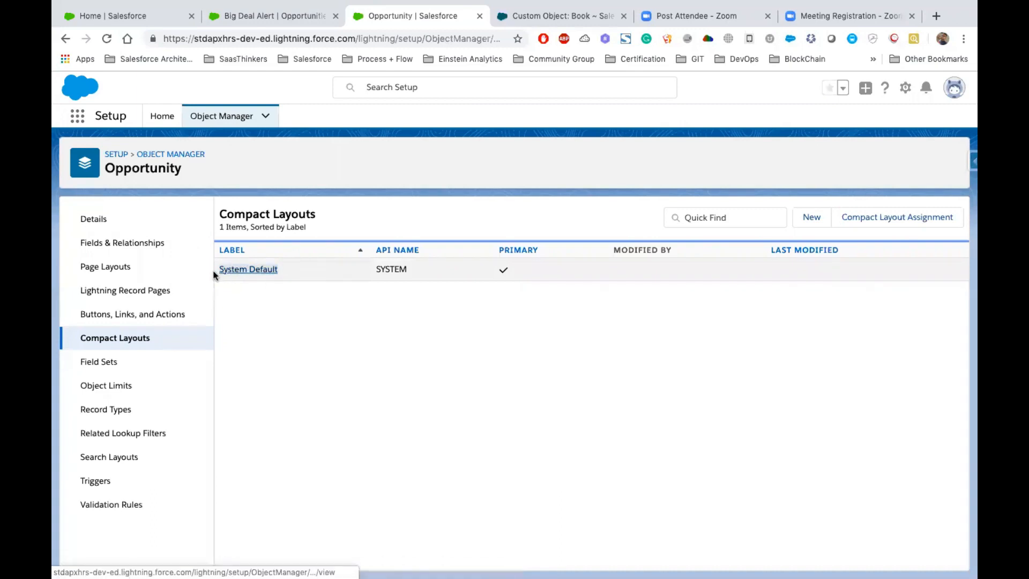
{"action": "left_click", "coordinate": [242, 269]}
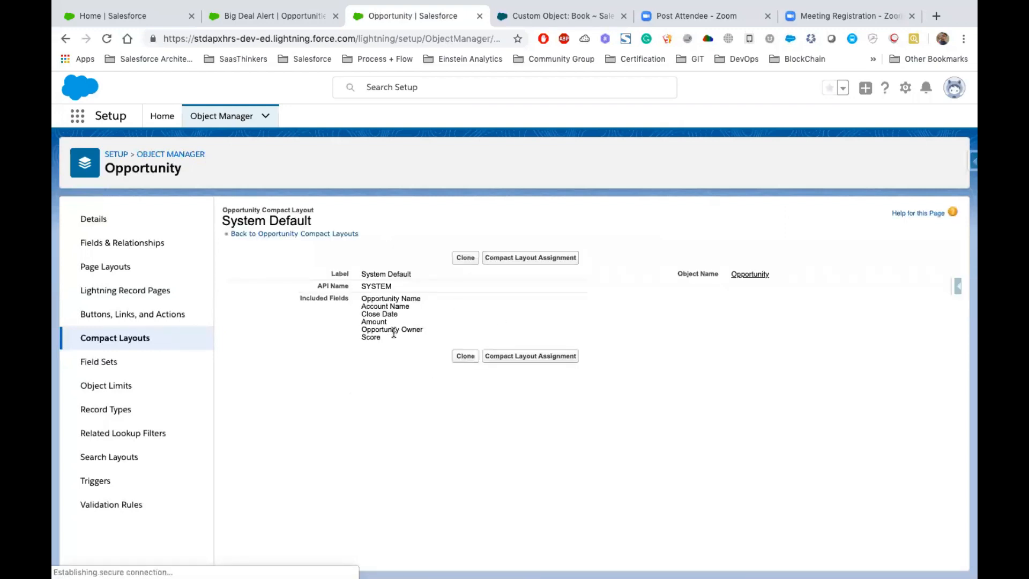
{"action": "left_click_drag", "start_coordinate": [385, 337], "coordinate": [364, 305]}
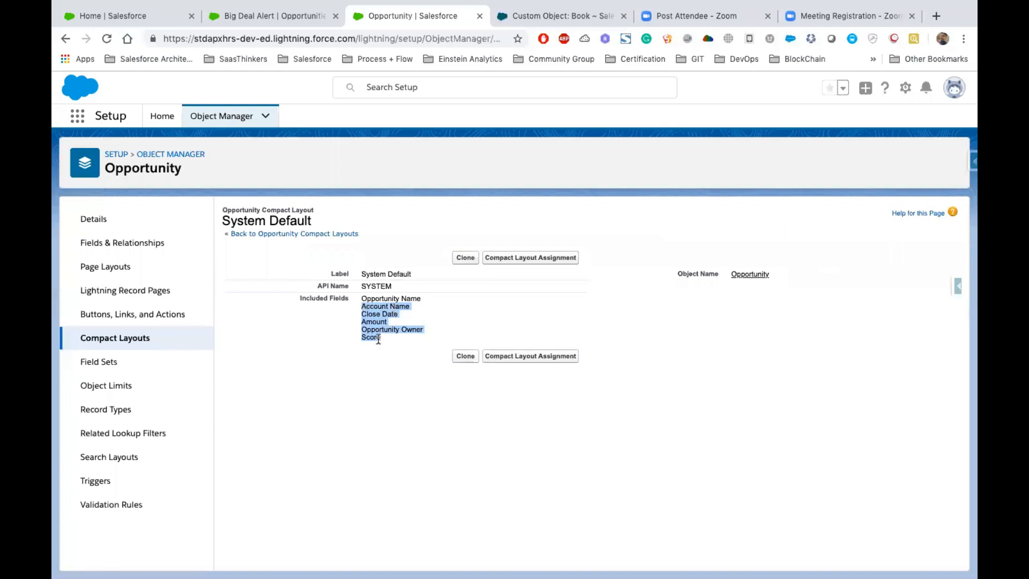
- Start a new Opportunity compact layout with the label and name Customer
{"action": "left_click", "coordinate": [127, 338]}
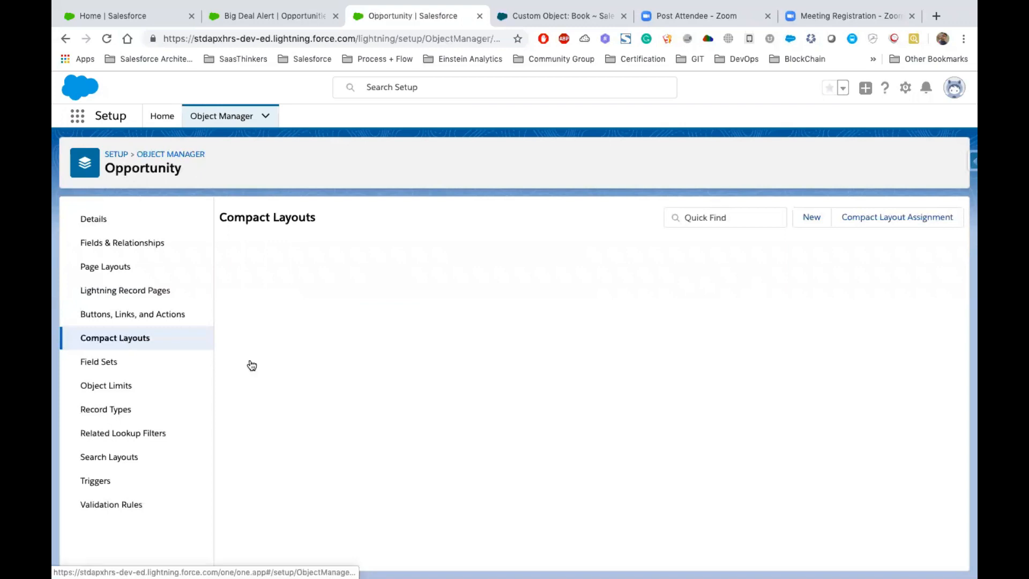
{"action": "left_click", "coordinate": [811, 218]}
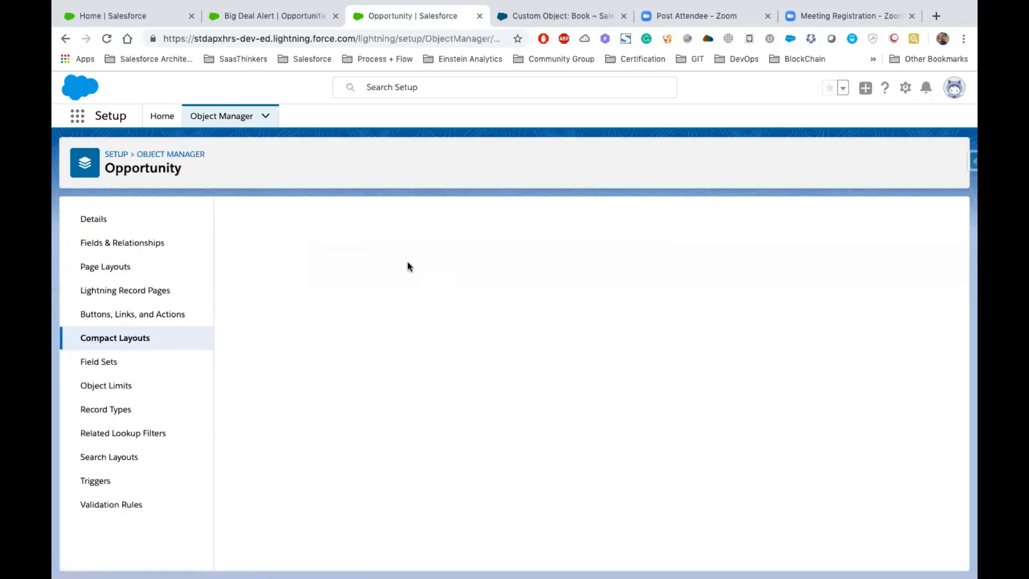
{"action": "left_click", "coordinate": [389, 319]}
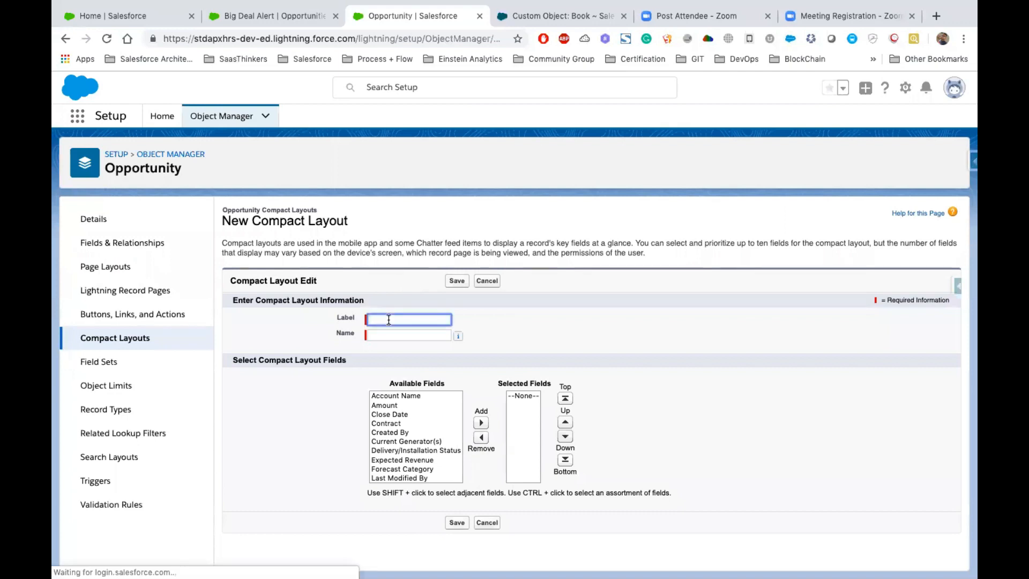
{"action": "type", "text": "CompactL"}
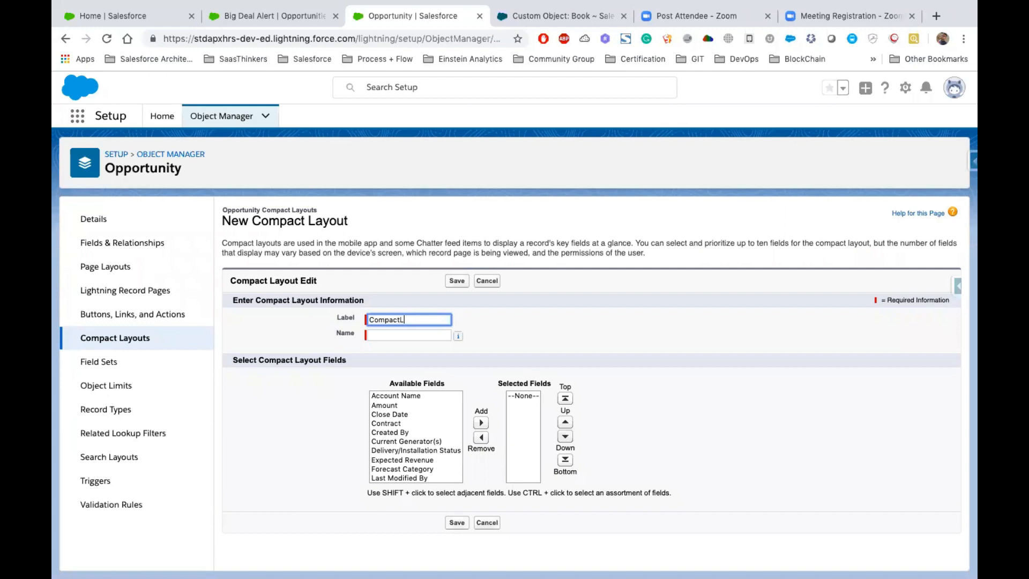
{"action": "key", "text": "BackSpace"}
{"action": "key", "text": "BackSpace"}
{"action": "key", "text": "BackSpace"}
{"action": "key", "text": "BackSpace"}
{"action": "left_click", "coordinate": [397, 335]}
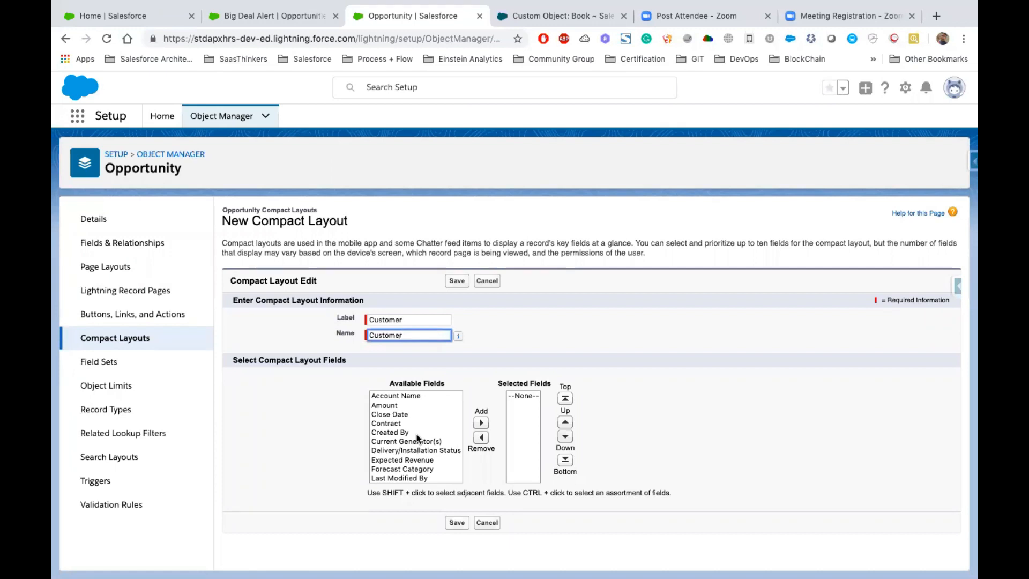
- Add Account Name, Amount, Close Date, Expected Revenue, Lead Source and Last Modified By to the compact layout's selected fields
{"action": "left_click_drag", "start_coordinate": [395, 396], "coordinate": [397, 415]}
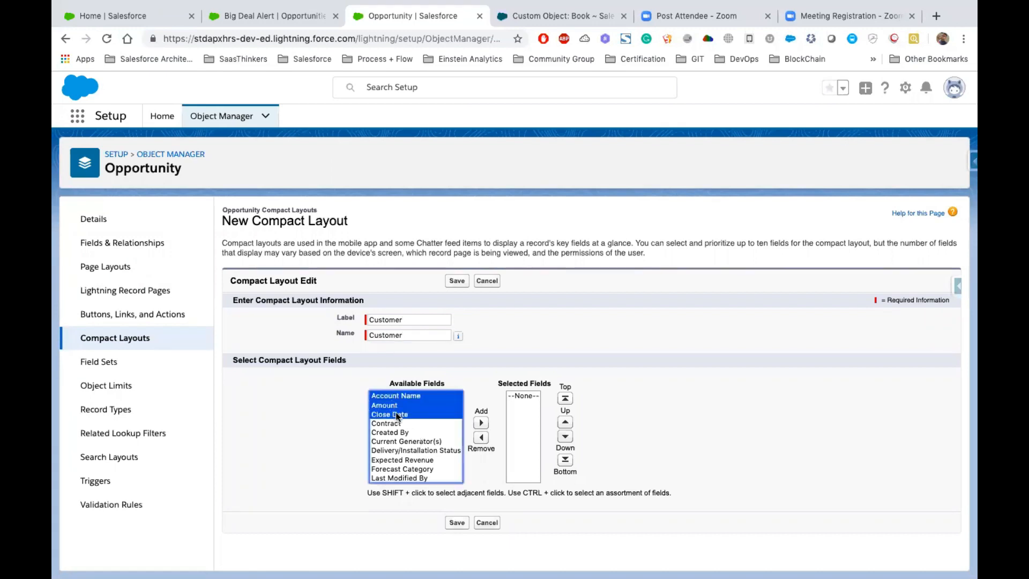
{"action": "left_click", "coordinate": [480, 422]}
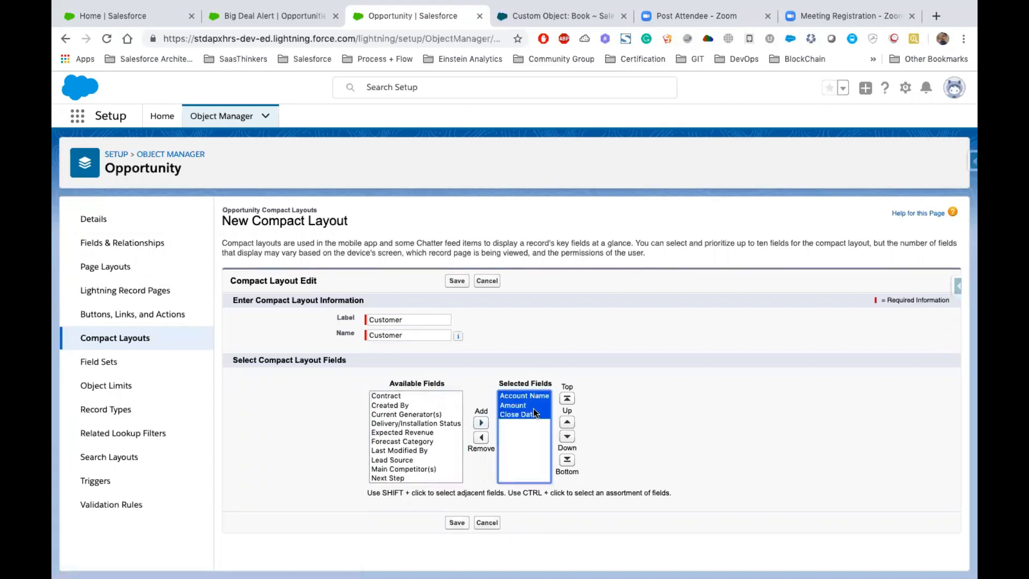
{"action": "left_click", "coordinate": [401, 432]}
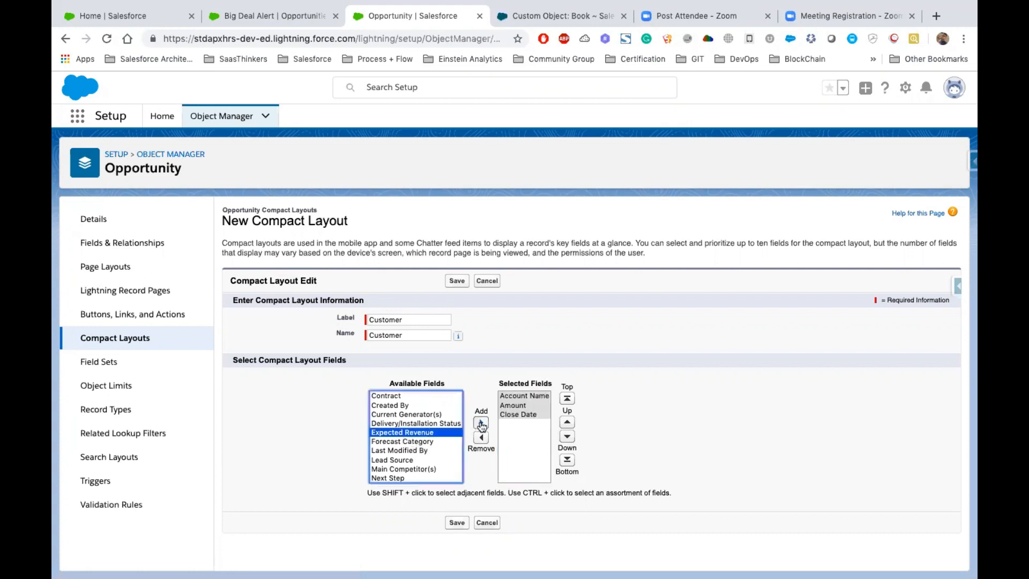
{"action": "left_click", "coordinate": [481, 423]}
{"action": "left_click", "coordinate": [394, 450]}
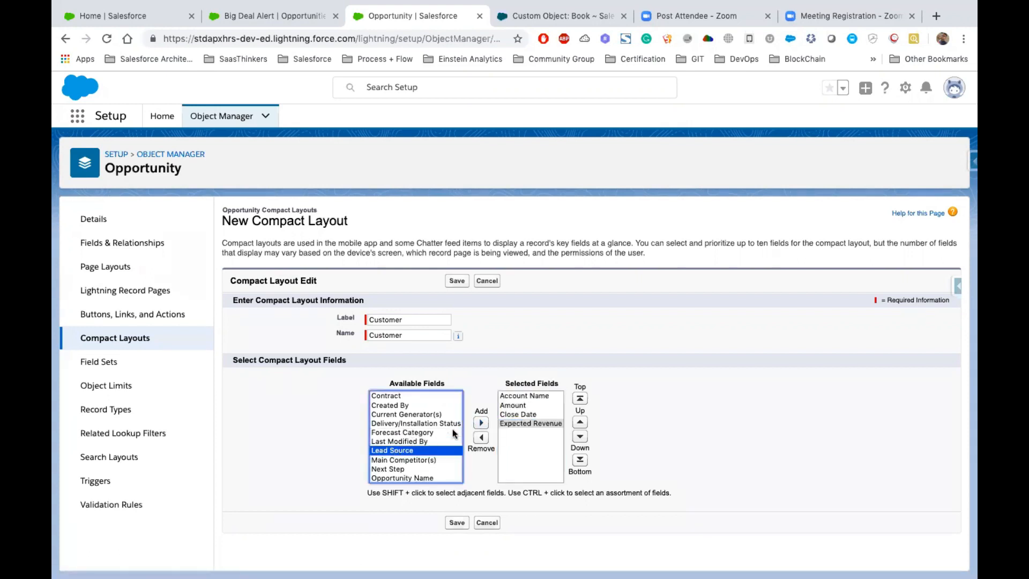
{"action": "left_click", "coordinate": [481, 422]}
{"action": "left_click", "coordinate": [409, 442]}
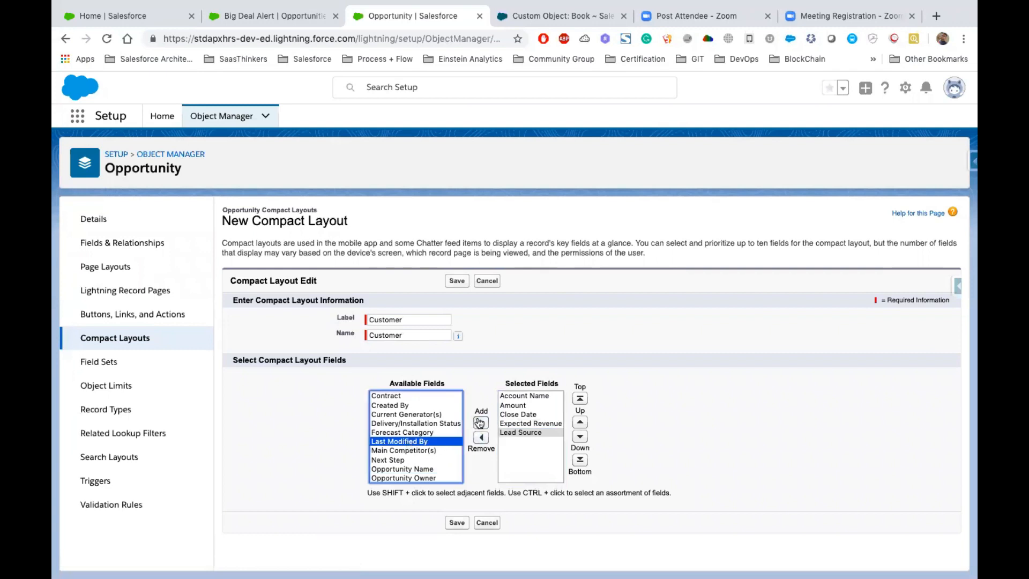
{"action": "left_click", "coordinate": [480, 423]}
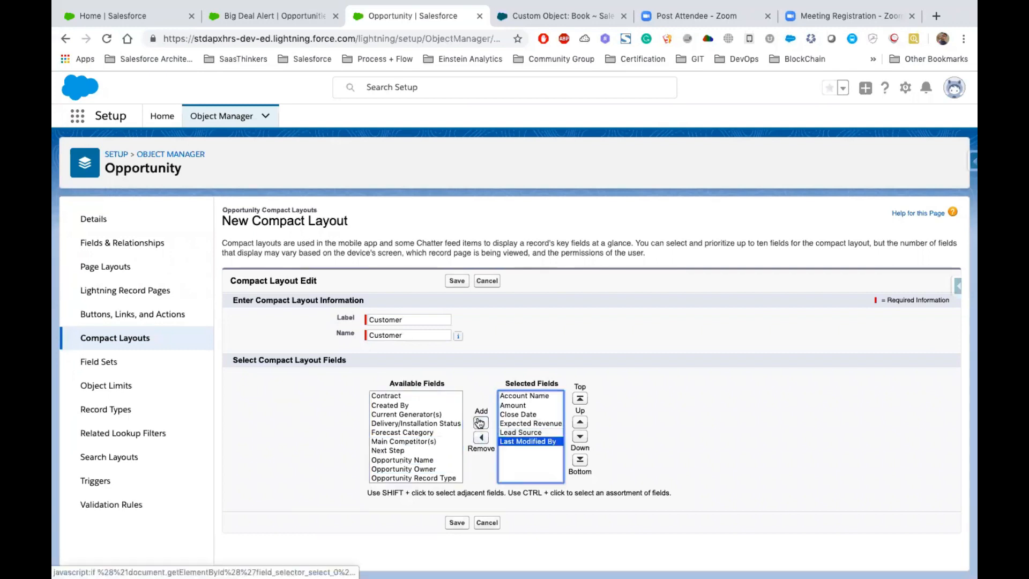
- Add Opportunity Name, Opportunity Owner and Opportunity Record Type to the compact layout's selected fields
{"action": "left_click", "coordinate": [394, 460]}
{"action": "left_click", "coordinate": [394, 465], "text": "shift"}
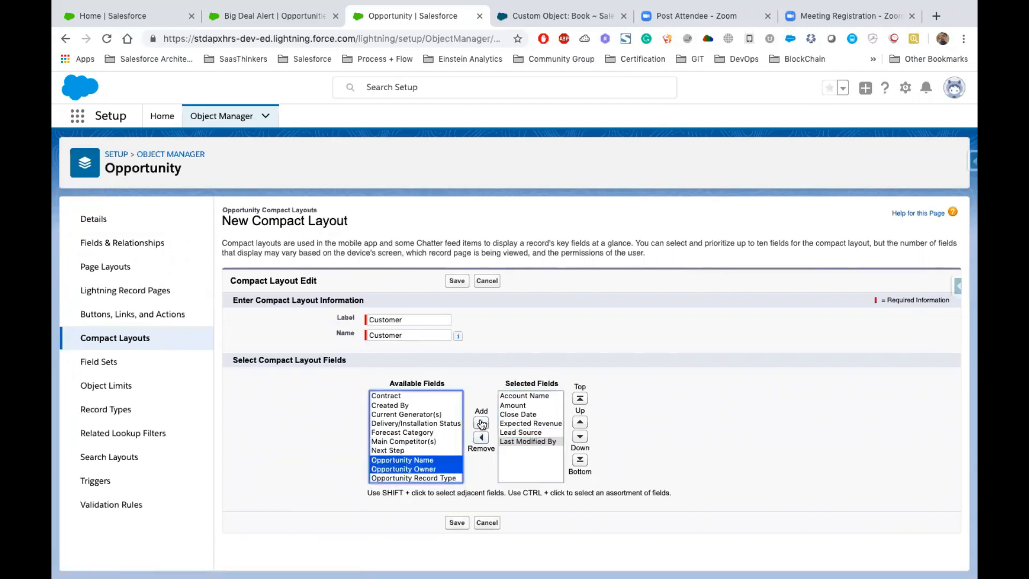
{"action": "left_click", "coordinate": [423, 478], "text": "shift"}
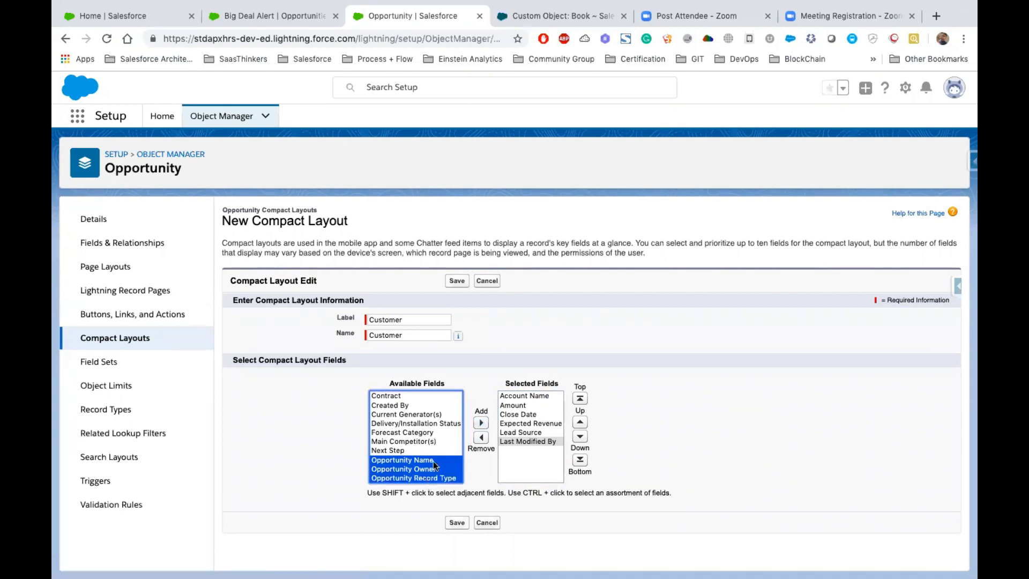
{"action": "left_click", "coordinate": [481, 423]}
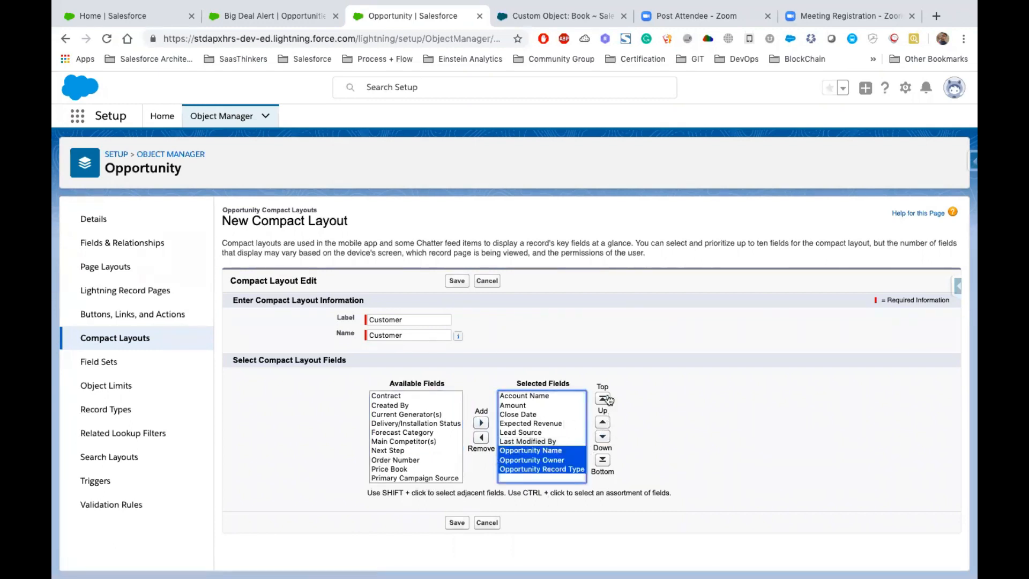
- Reorder the selected fields so Opportunity Name comes directly after Account Name, and save the compact layout
{"action": "left_click", "coordinate": [556, 460]}
{"action": "left_click", "coordinate": [549, 451]}
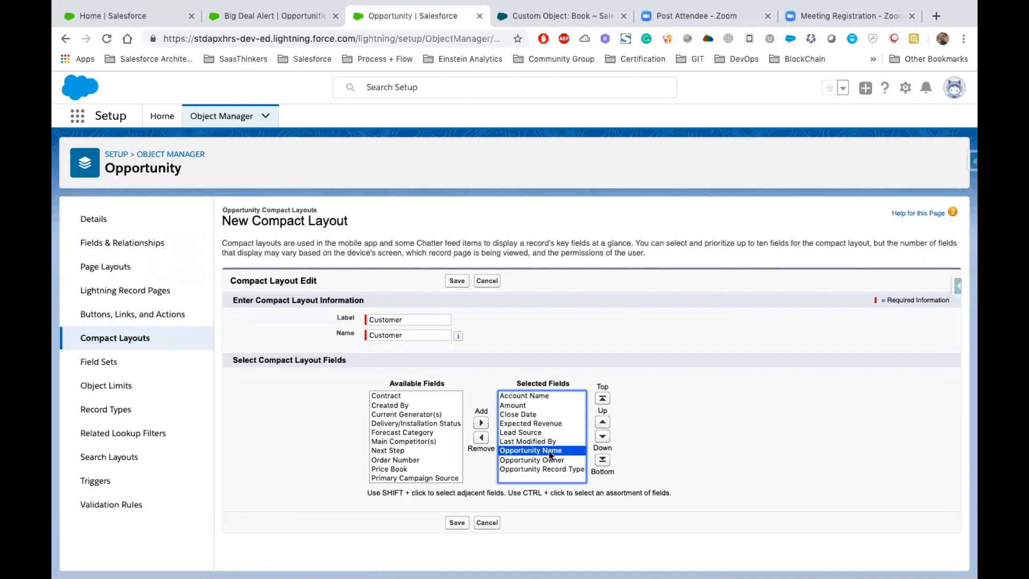
{"action": "left_click", "coordinate": [602, 398]}
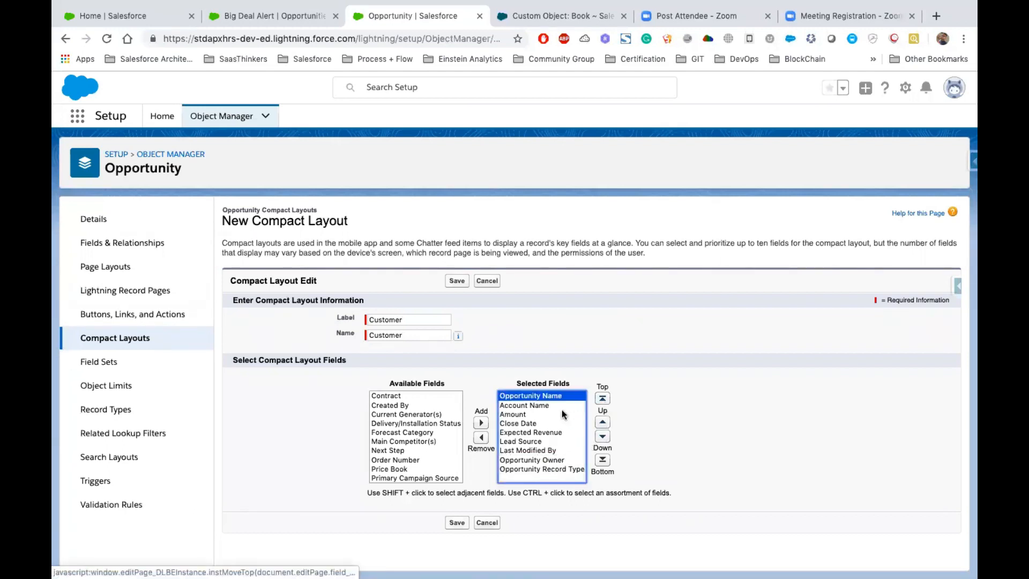
{"action": "left_click", "coordinate": [602, 436]}
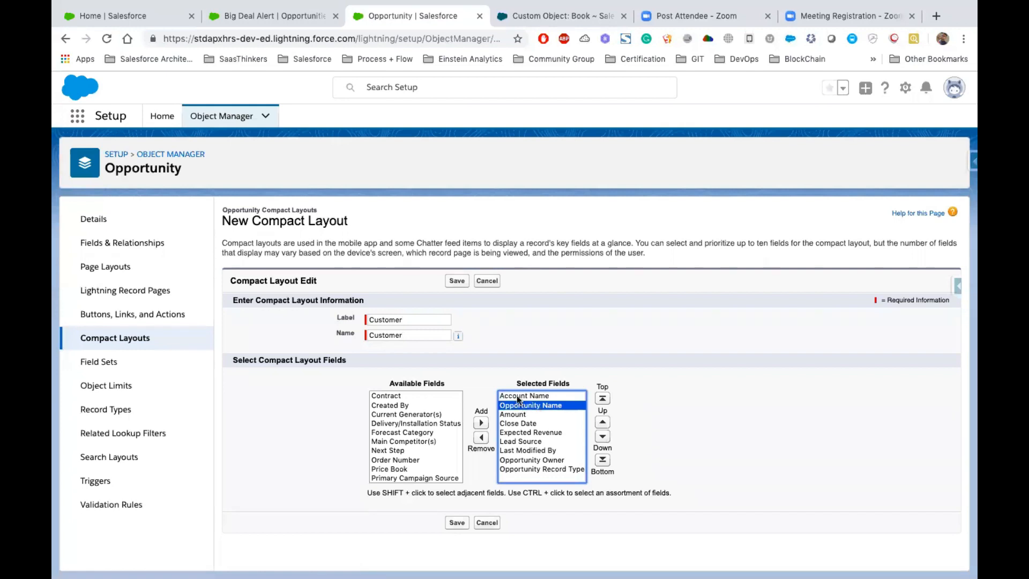
{"action": "left_click", "coordinate": [455, 521]}
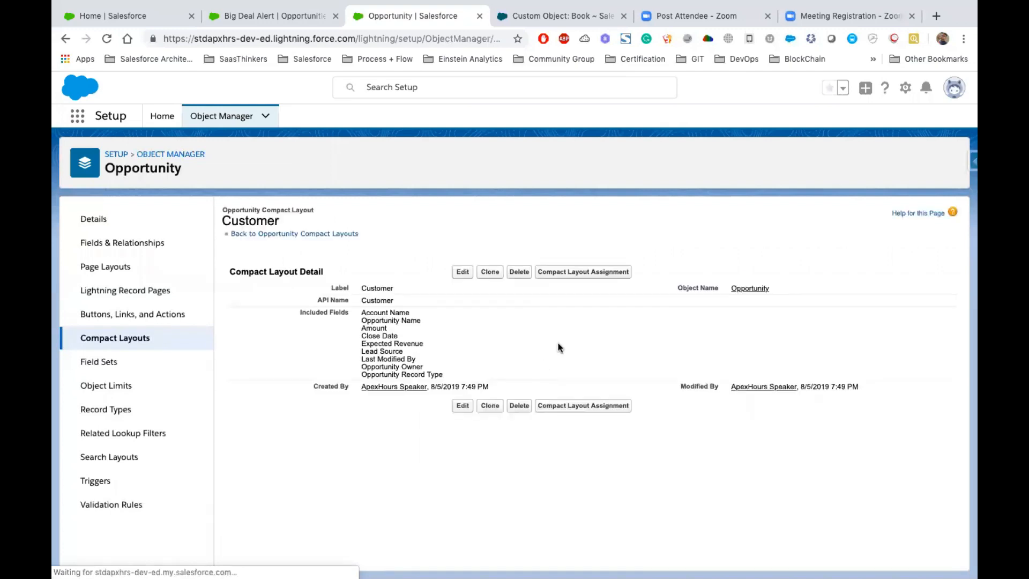
- Open the compact layout assignment for Opportunity and set the primary compact layout to Customer
{"action": "left_click", "coordinate": [578, 272]}
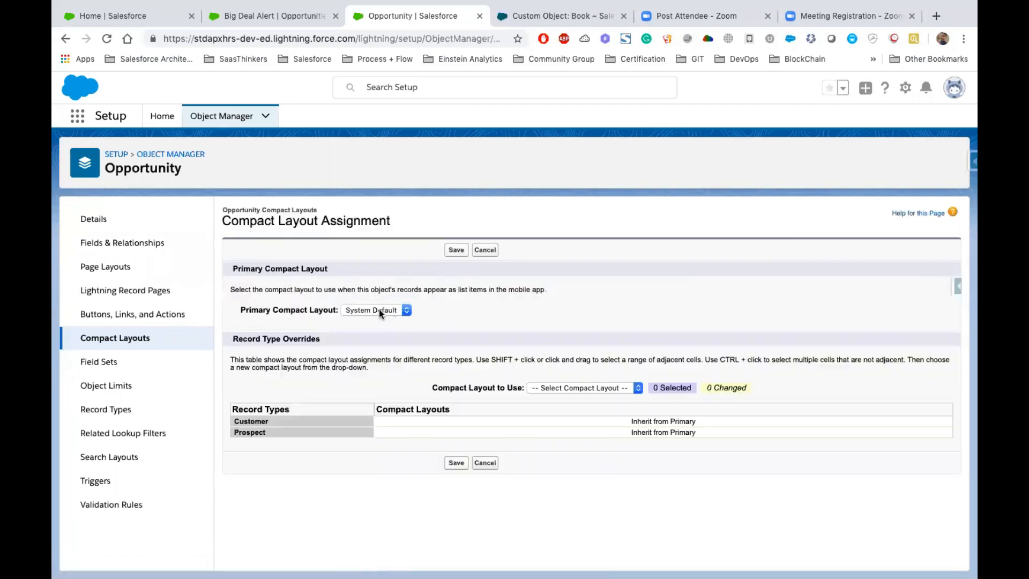
{"action": "left_click", "coordinate": [378, 309]}
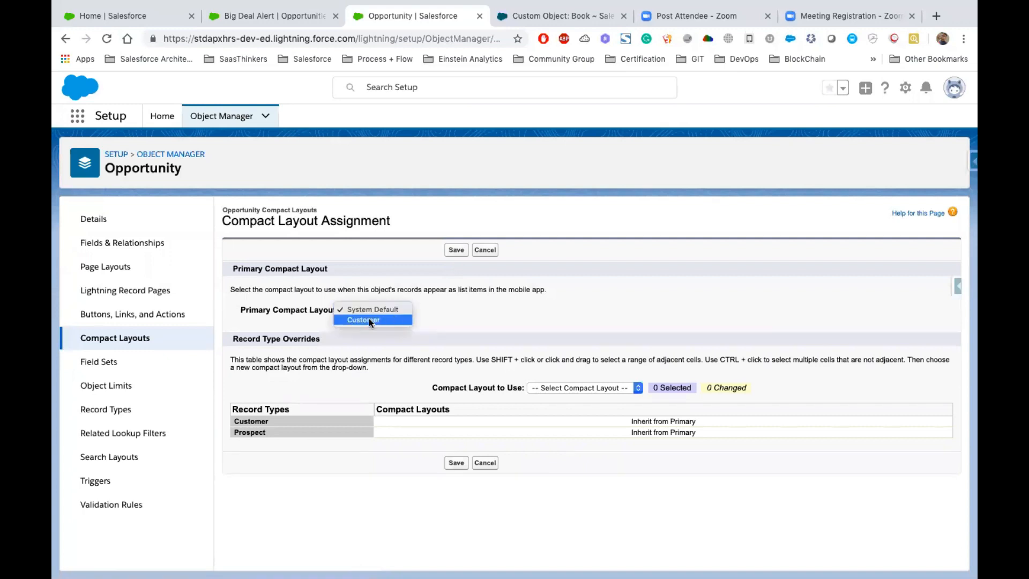
{"action": "left_click", "coordinate": [365, 319]}
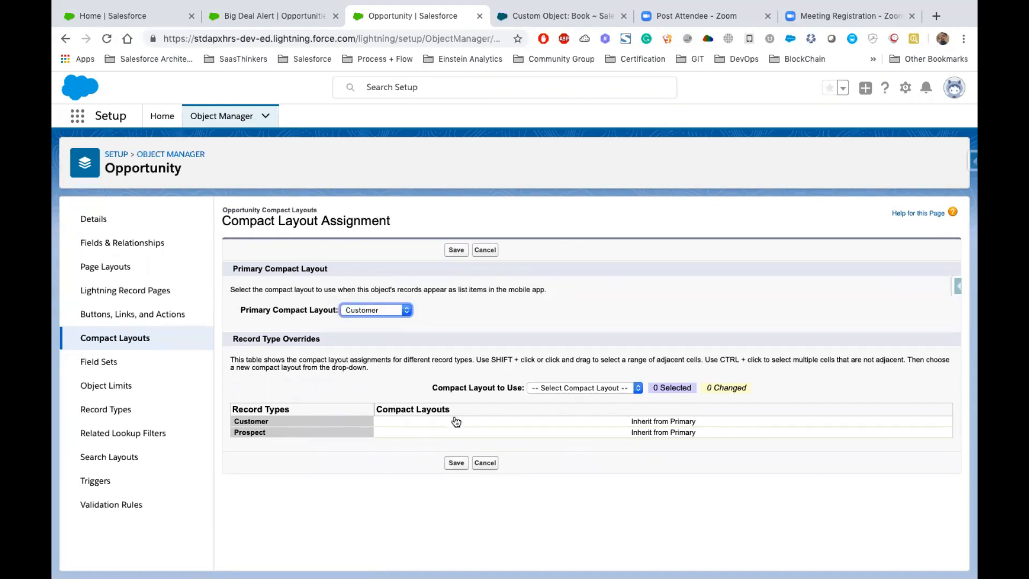
- Assign the Customer compact layout to the Customer and Prospect record types and save the assignment
{"action": "left_click", "coordinate": [578, 387]}
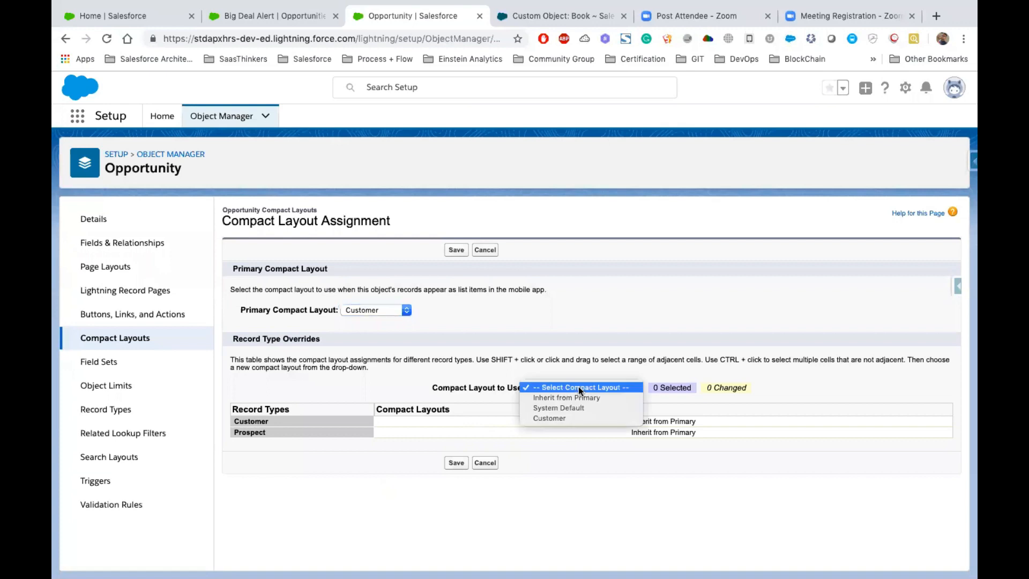
{"action": "left_click", "coordinate": [564, 418]}
{"action": "left_click", "coordinate": [562, 421]}
{"action": "left_click", "coordinate": [553, 437], "text": "shift"}
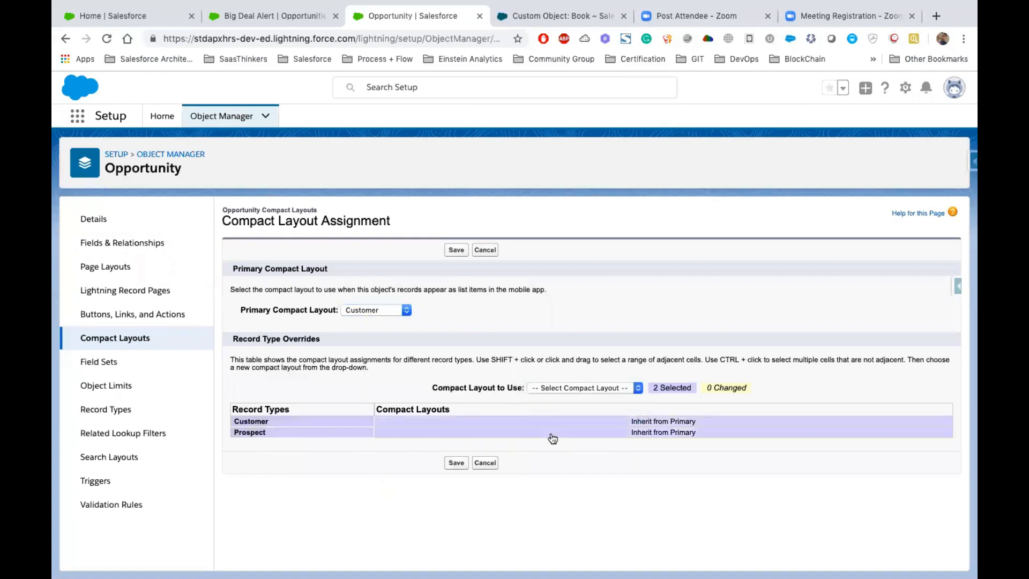
{"action": "left_click", "coordinate": [564, 386]}
{"action": "left_click", "coordinate": [571, 419]}
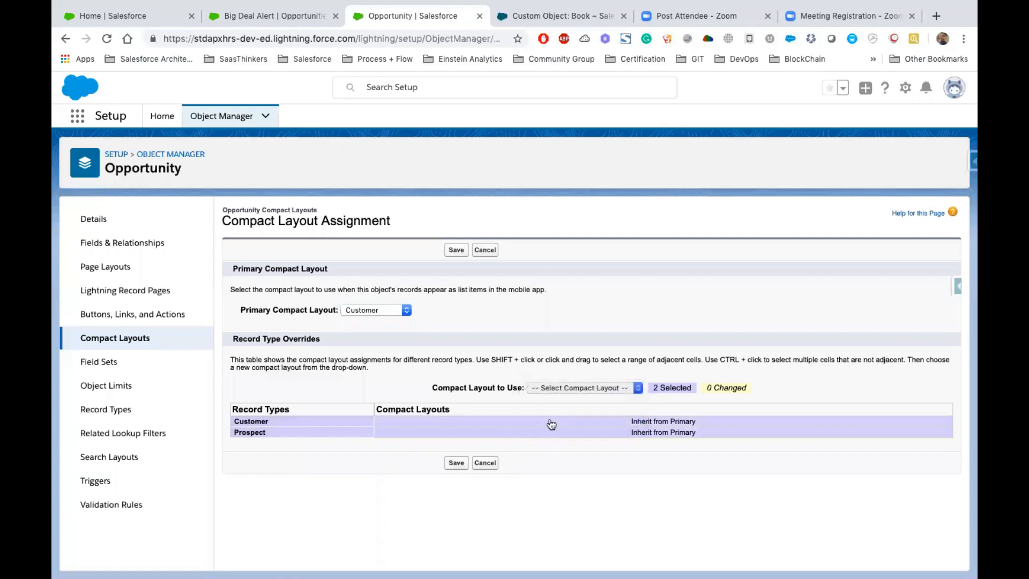
{"action": "left_click", "coordinate": [456, 462]}
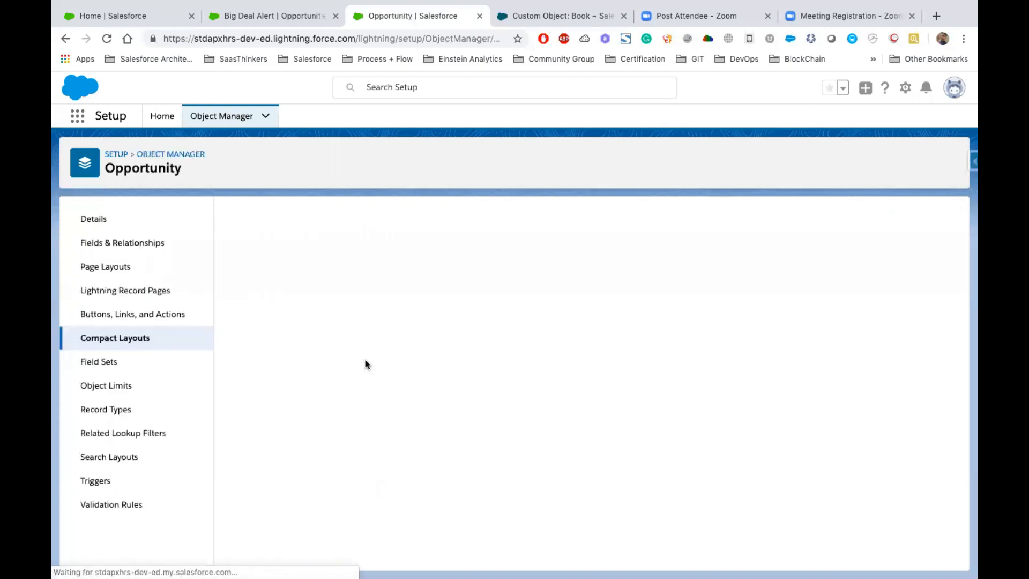
- Open the Pyramid Emergency Generators opportunity from the Big Deal Alert list and examine its compact layout fields
{"action": "left_click", "coordinate": [249, 20]}
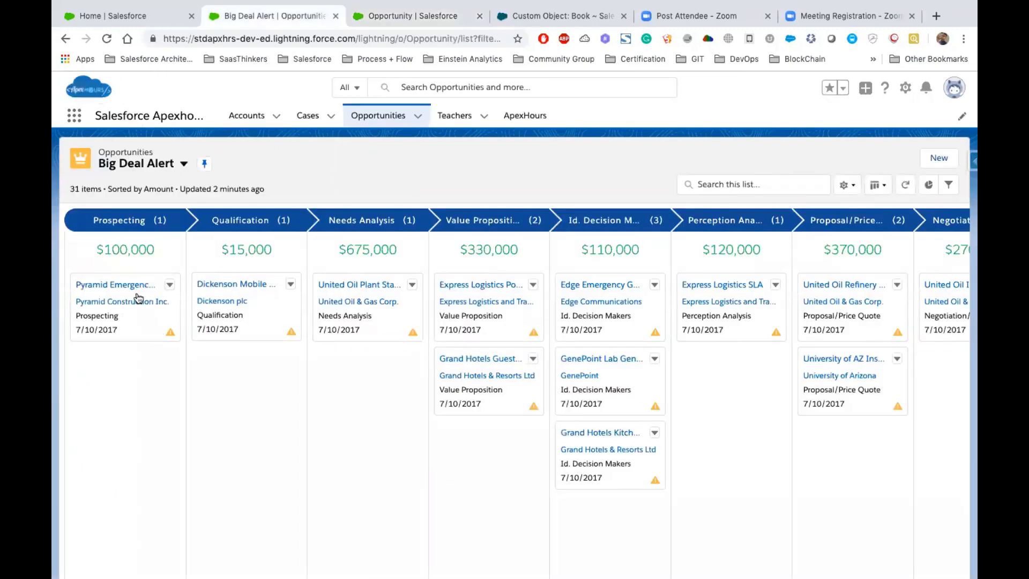
{"action": "left_click_drag", "start_coordinate": [108, 285], "coordinate": [129, 321]}
{"action": "left_click", "coordinate": [343, 302]}
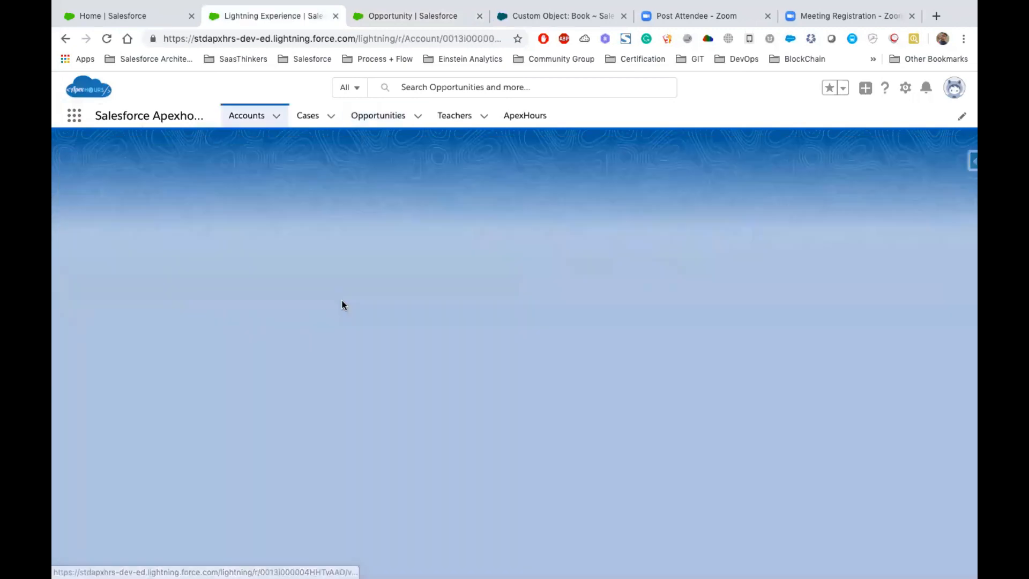
{"action": "left_click", "coordinate": [377, 122]}
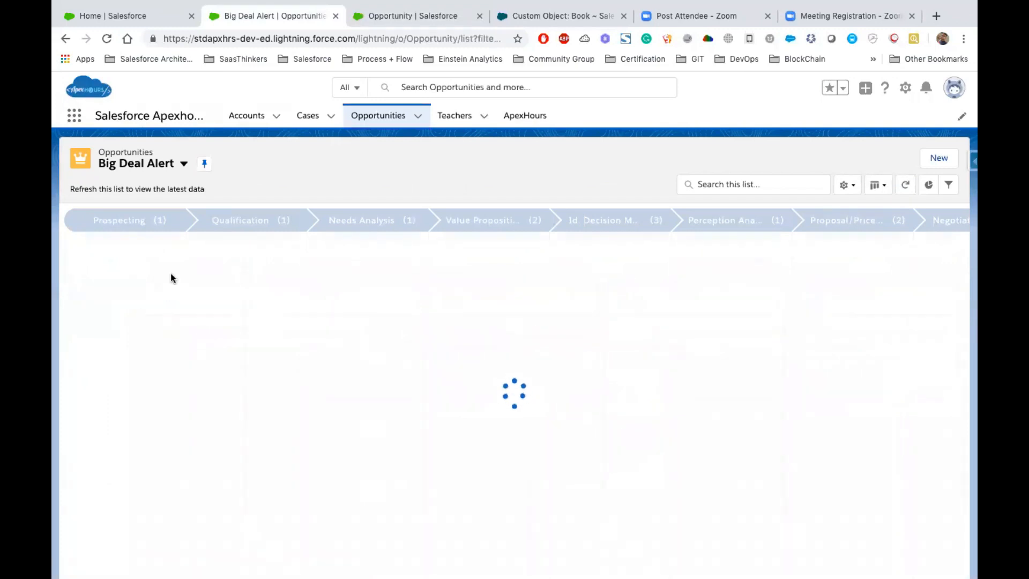
{"action": "left_click", "coordinate": [125, 291]}
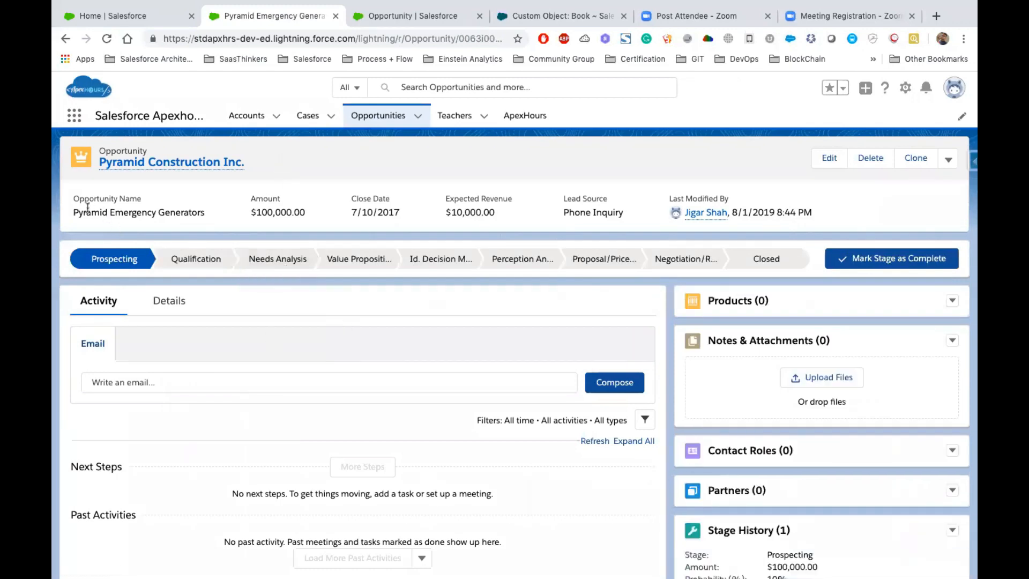
{"action": "left_click_drag", "start_coordinate": [74, 212], "coordinate": [203, 215]}
{"action": "left_click", "coordinate": [379, 211]}
{"action": "left_click_drag", "start_coordinate": [562, 213], "coordinate": [631, 207]}
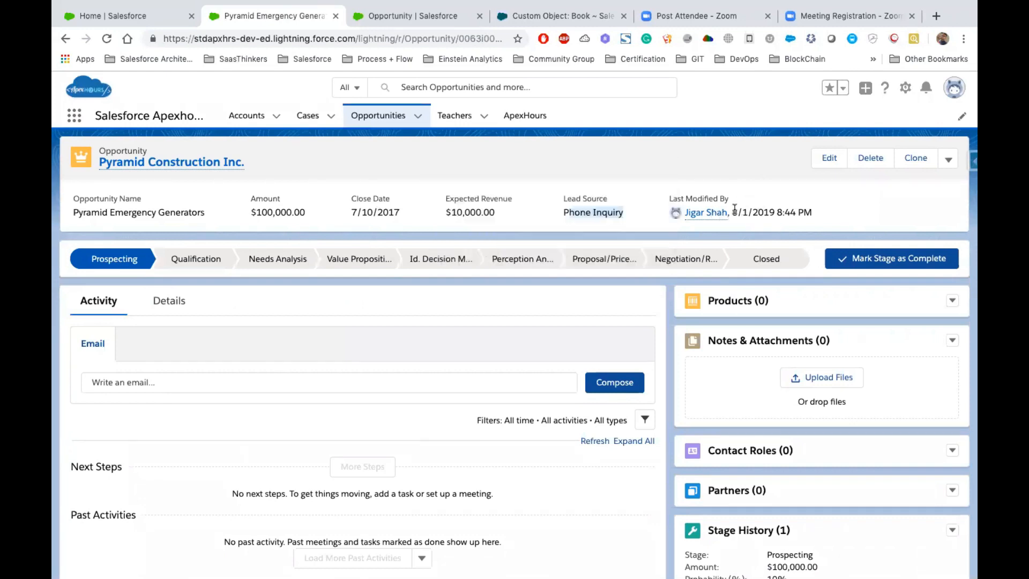
- Return to the Opportunity compact layouts in Setup and open the Customer compact layout for editing
{"action": "left_click", "coordinate": [397, 16]}
{"action": "left_click", "coordinate": [141, 338]}
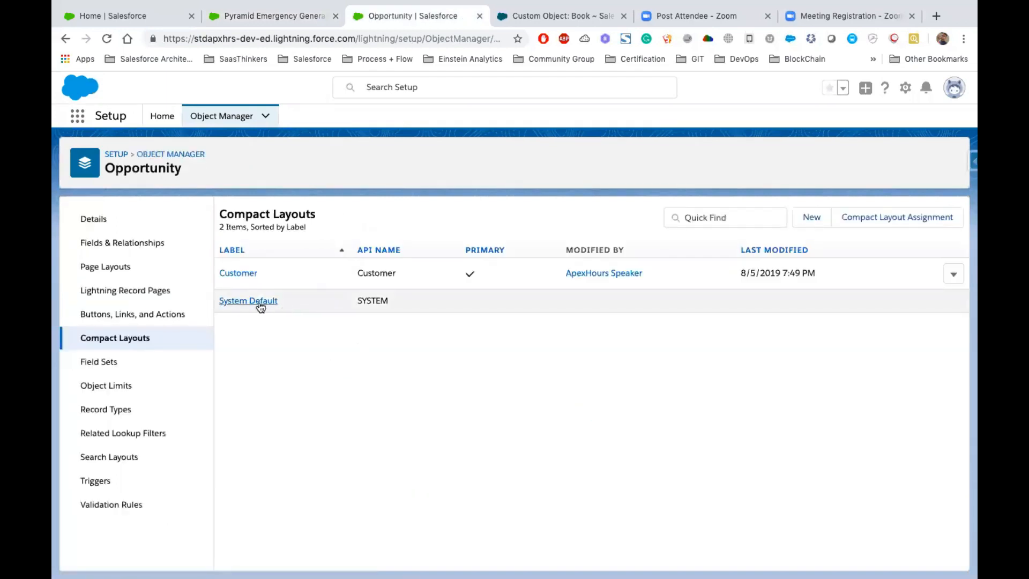
{"action": "left_click", "coordinate": [233, 274]}
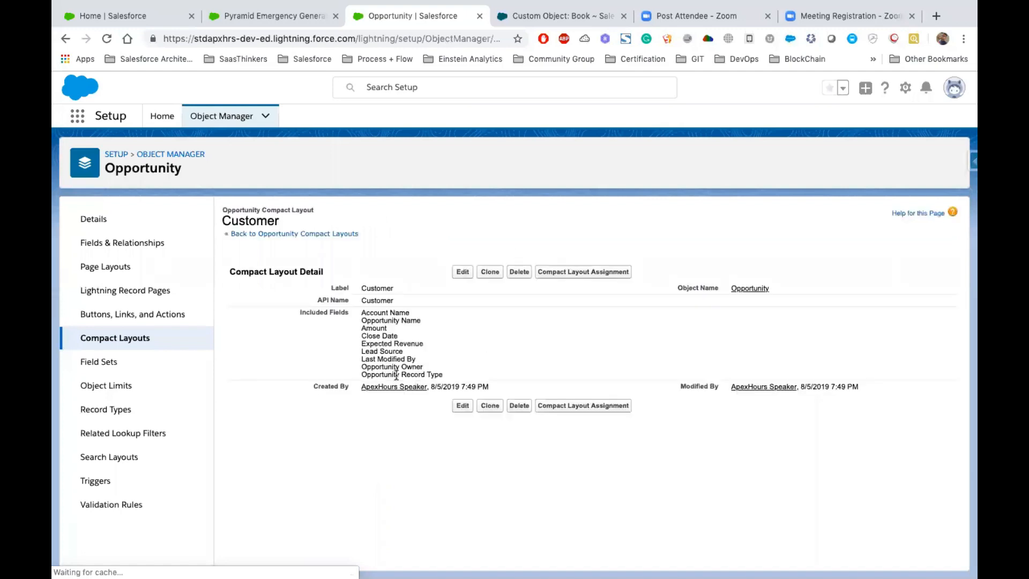
{"action": "left_click", "coordinate": [462, 272]}
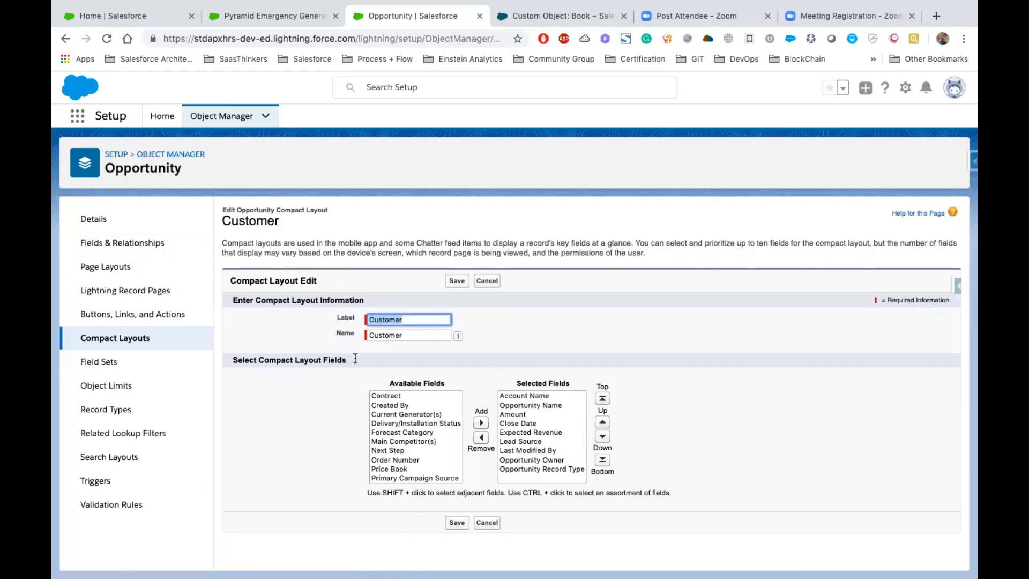
- Compare the title and header fields on the Pyramid opportunity record with the order of the Customer compact layout's selected fields
{"action": "left_click", "coordinate": [249, 16]}
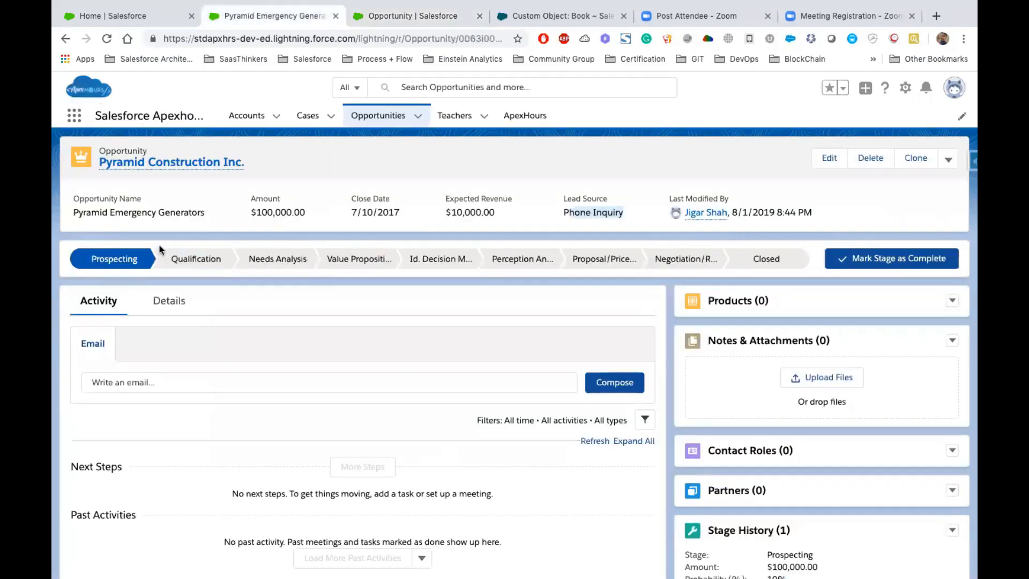
{"action": "triple_click", "coordinate": [118, 213]}
{"action": "left_click", "coordinate": [74, 199]}
{"action": "left_click_drag", "start_coordinate": [105, 200], "coordinate": [626, 214]}
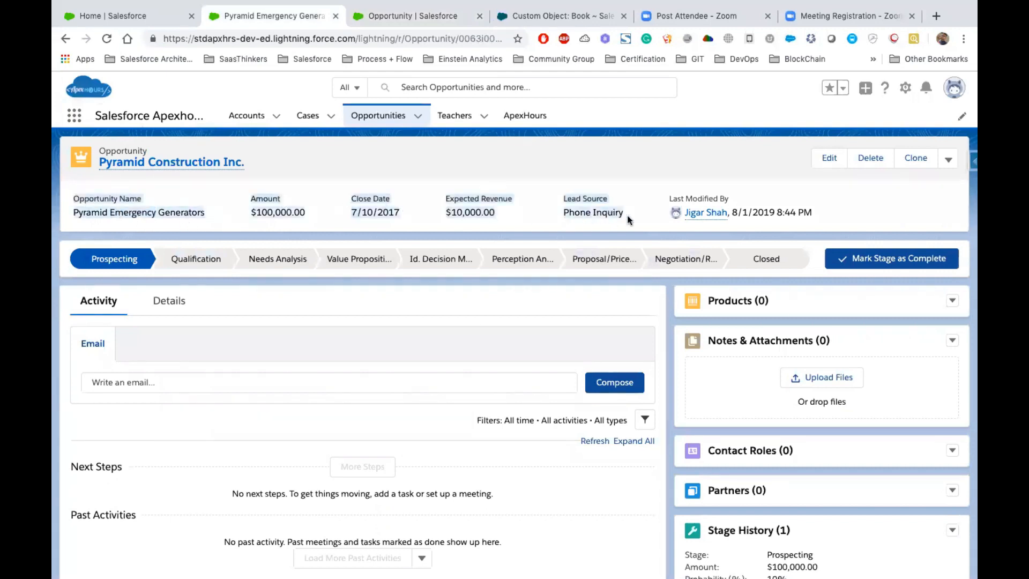
{"action": "left_click", "coordinate": [349, 190]}
{"action": "left_click", "coordinate": [398, 16]}
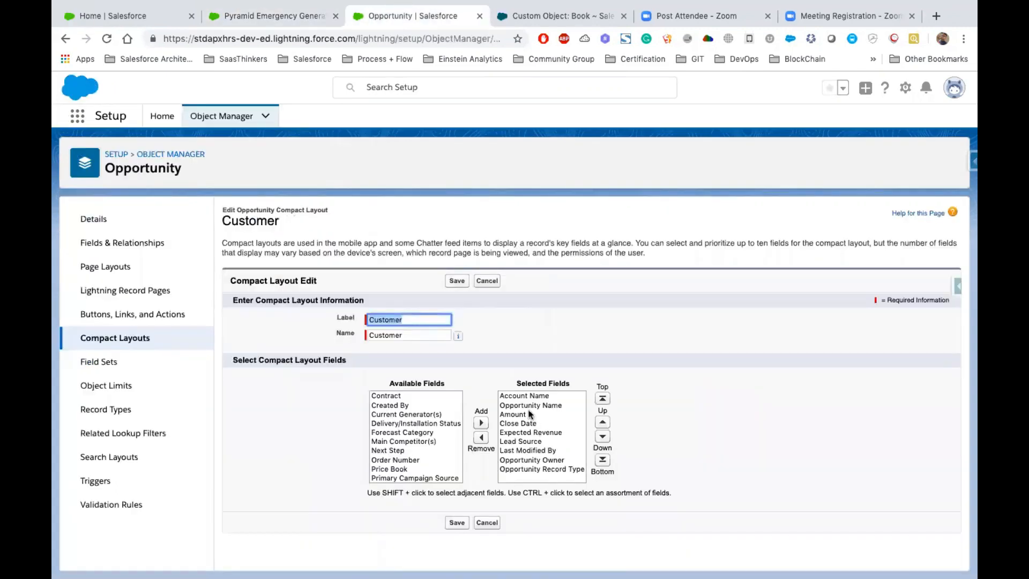
{"action": "left_click", "coordinate": [520, 396]}
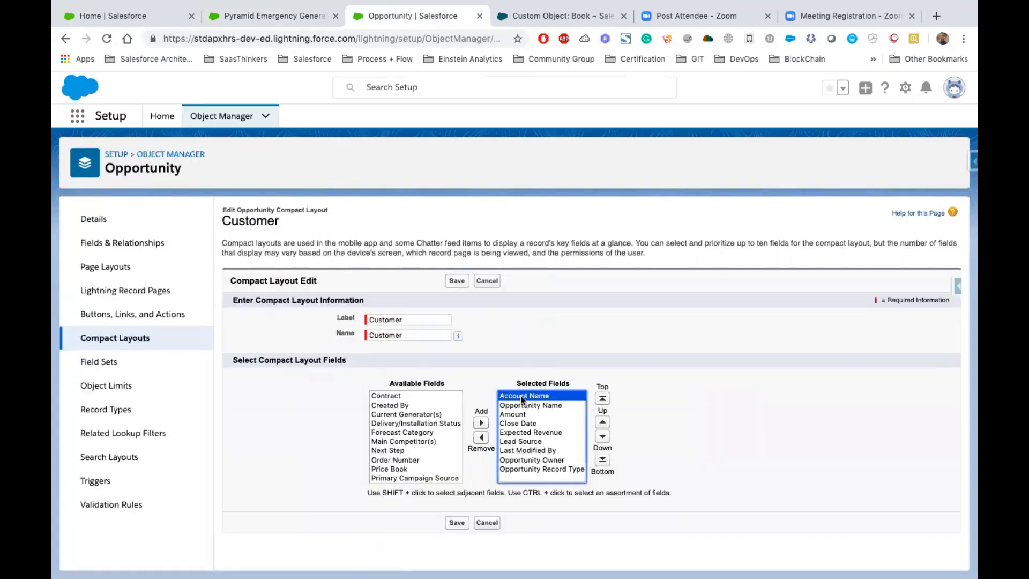
{"action": "left_click", "coordinate": [256, 11]}
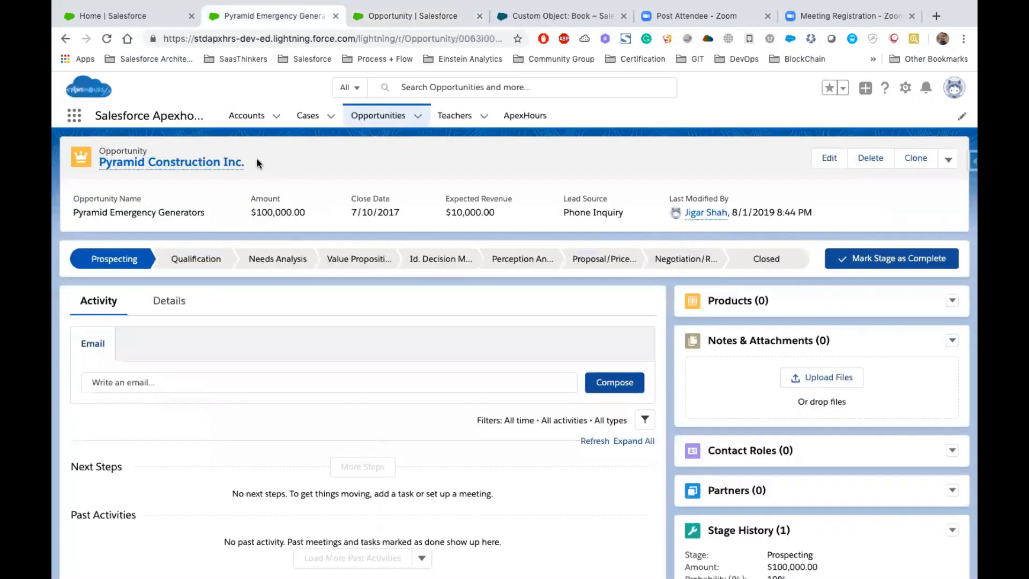
{"action": "left_click", "coordinate": [391, 16]}
- Move Opportunity Name to first place, remove Opportunity Owner and Opportunity Record Type from the selected fields, and save the Customer compact layout
{"action": "left_click", "coordinate": [523, 405]}
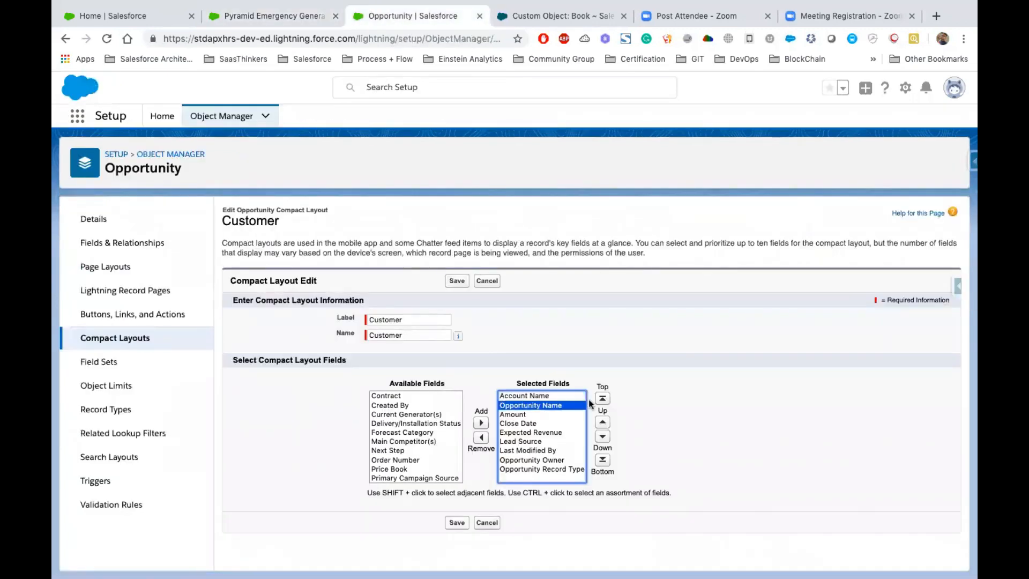
{"action": "left_click", "coordinate": [602, 399]}
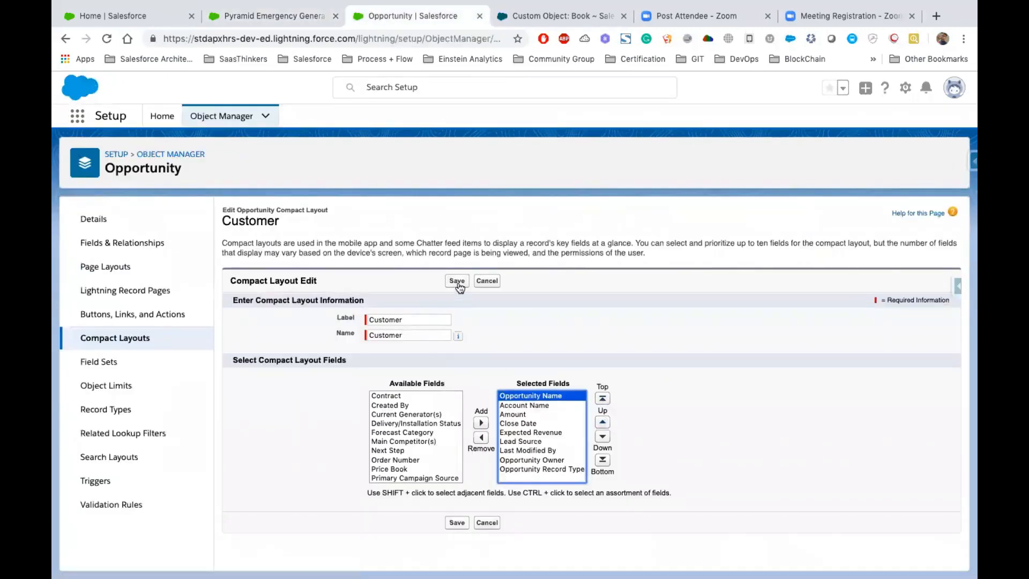
{"action": "left_click_drag", "start_coordinate": [537, 459], "coordinate": [538, 469]}
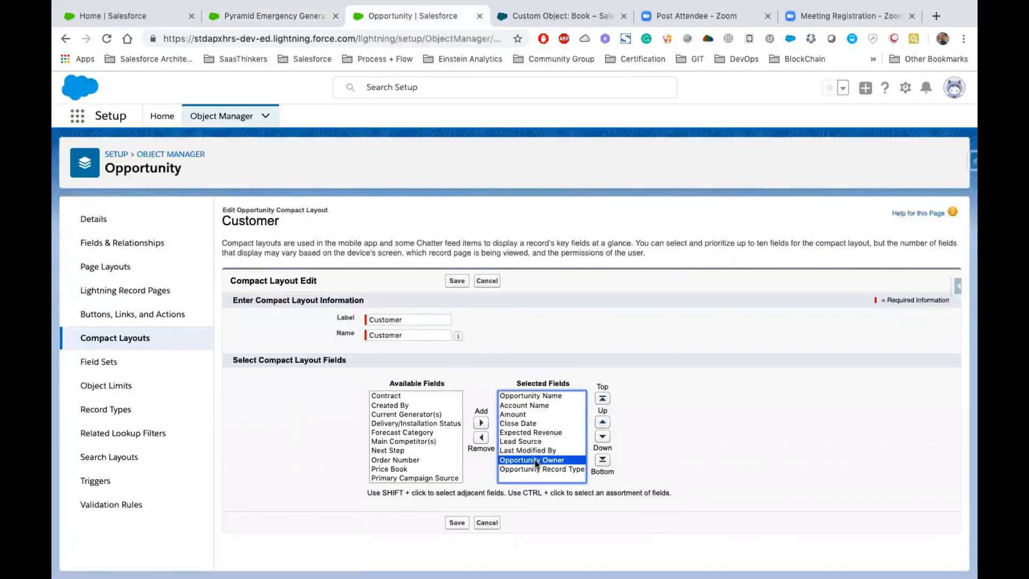
{"action": "left_click", "coordinate": [481, 438]}
{"action": "left_click", "coordinate": [458, 524]}
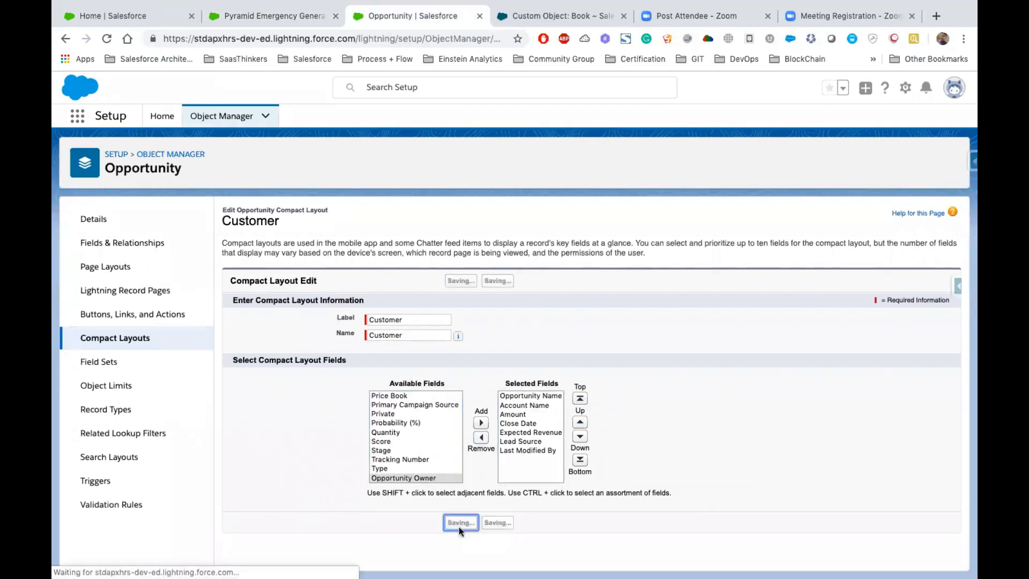
- Reload the Pyramid opportunity record and check its title and the Account Name field in the header
{"action": "left_click", "coordinate": [264, 18]}
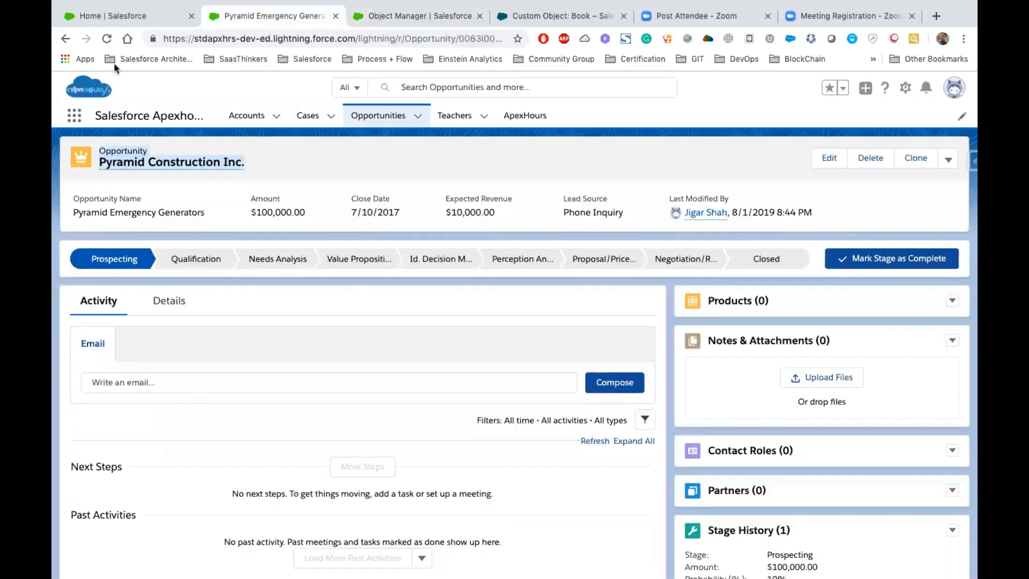
{"action": "left_click", "coordinate": [107, 41]}
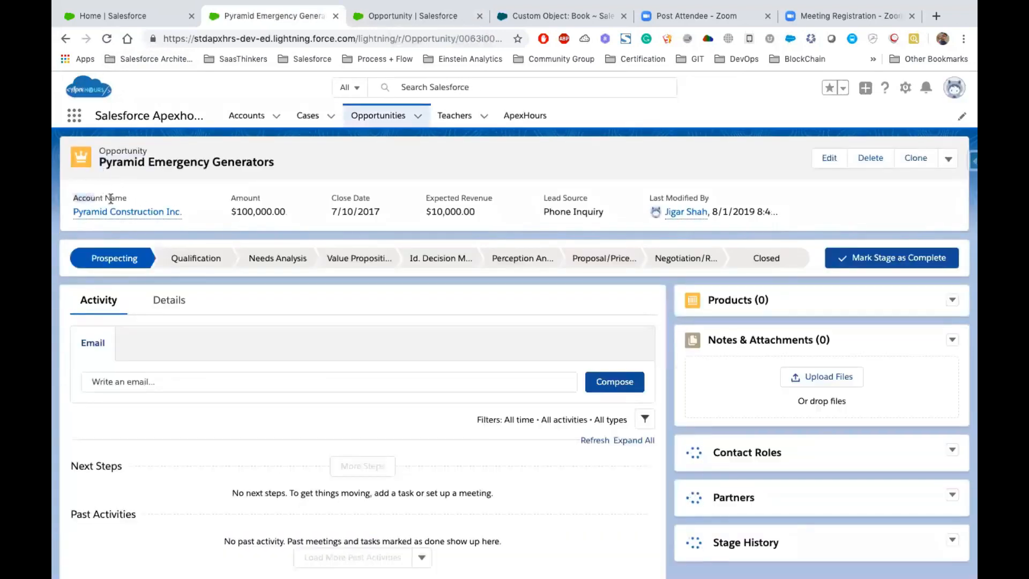
{"action": "triple_click", "coordinate": [151, 161]}
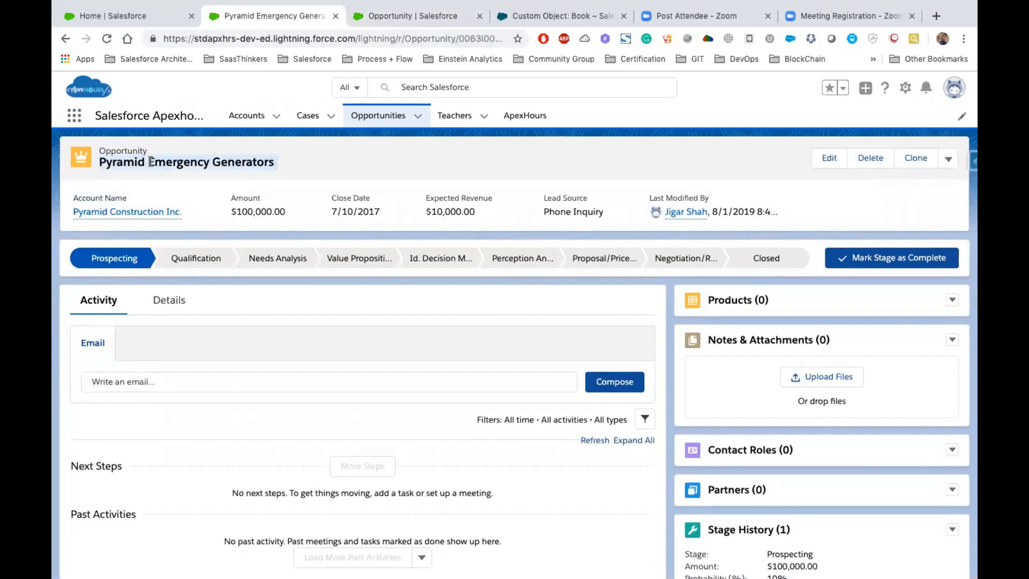
{"action": "left_click", "coordinate": [287, 165]}
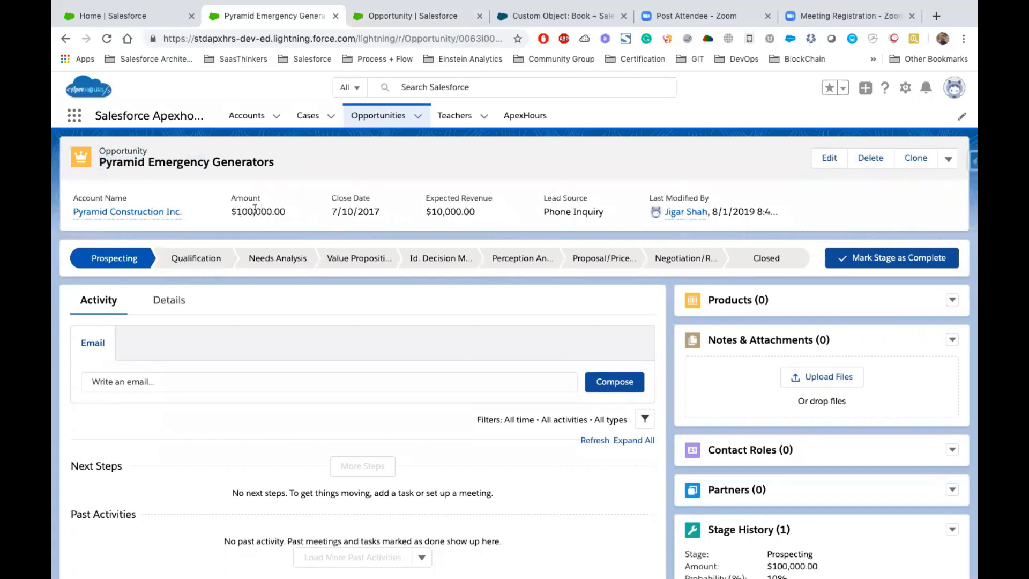
- Preview the account linked in Account Name and examine its key fields, related opportunities and cases
{"action": "mouse_move", "coordinate": [146, 216]}
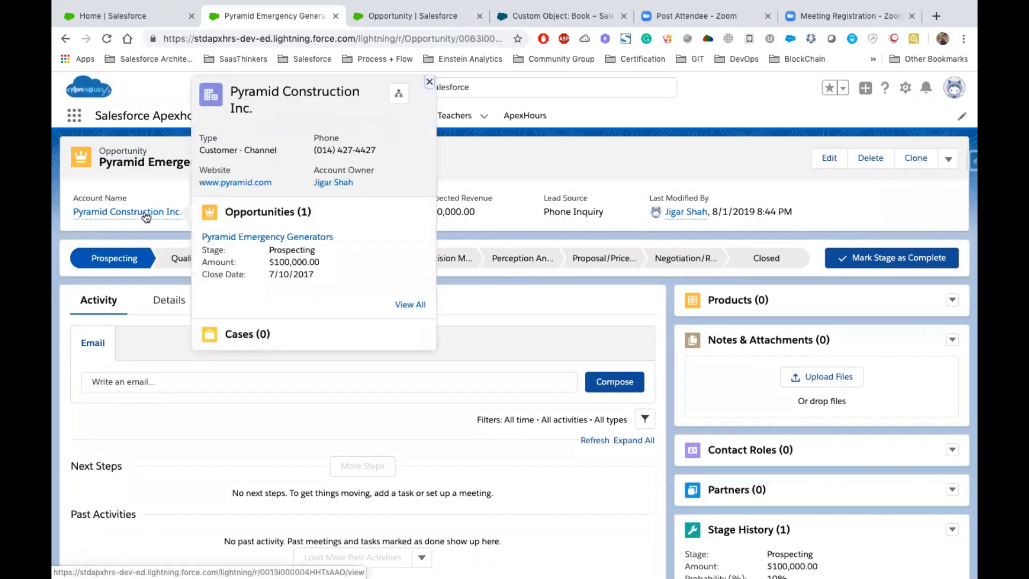
{"action": "left_click_drag", "start_coordinate": [196, 82], "coordinate": [411, 185]}
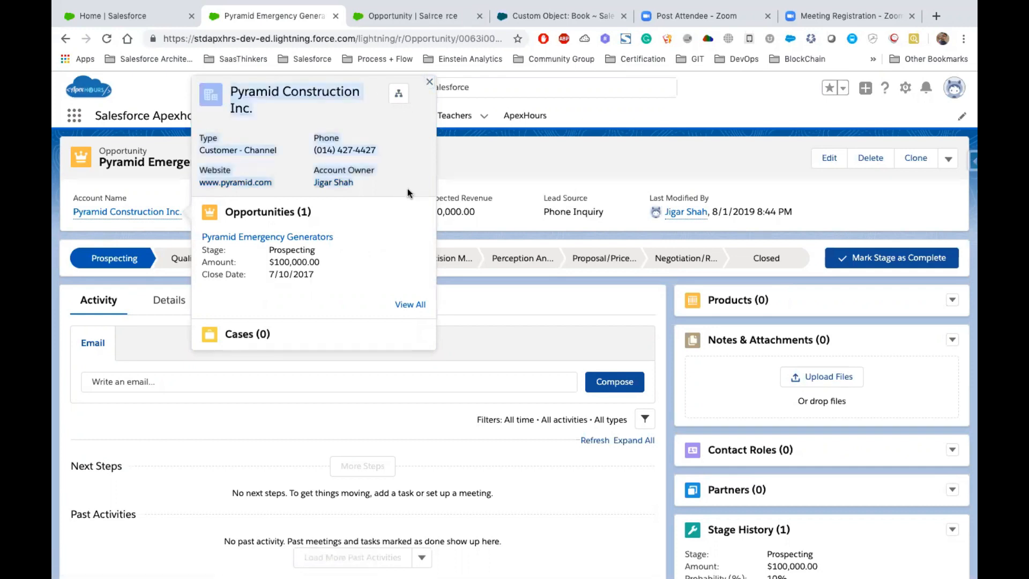
{"action": "left_click", "coordinate": [357, 169]}
{"action": "left_click_drag", "start_coordinate": [198, 202], "coordinate": [377, 341]}
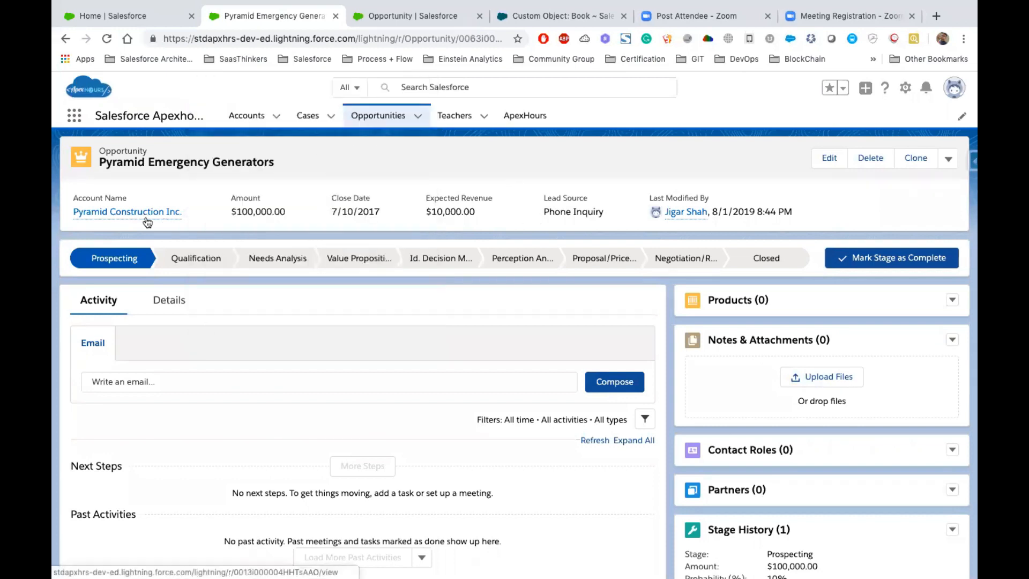
{"action": "mouse_move", "coordinate": [158, 216]}
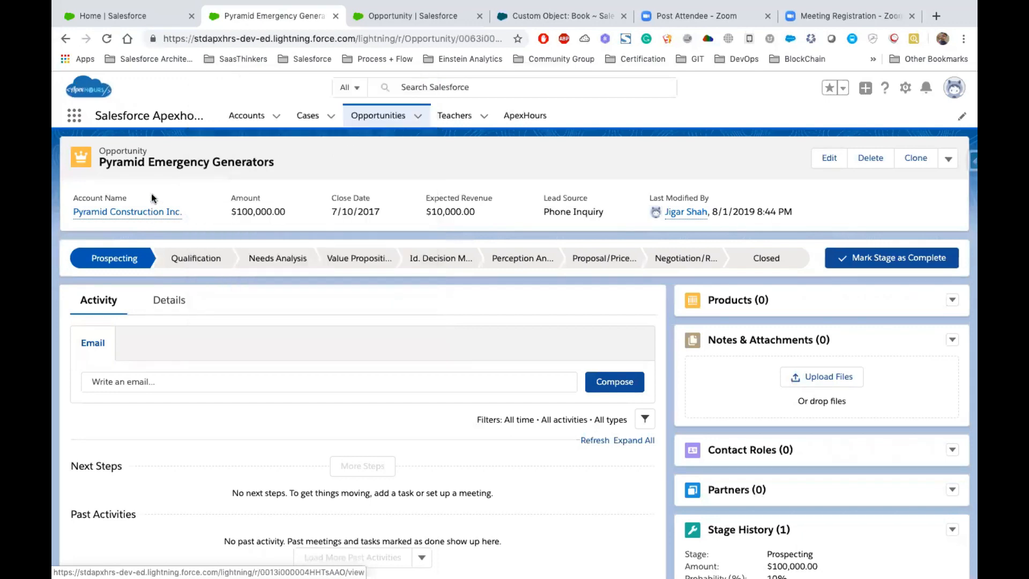
- Examine the opportunity's whole header area, from the title and Account Name through Last Modified By
{"action": "left_click_drag", "start_coordinate": [60, 145], "coordinate": [814, 228]}
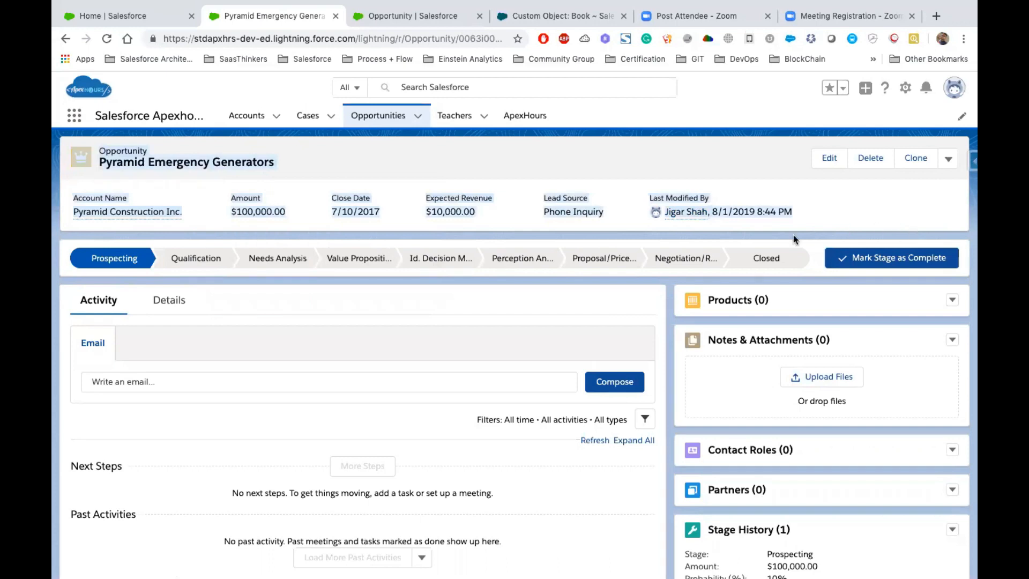
{"action": "left_click", "coordinate": [485, 185]}
{"action": "left_click_drag", "start_coordinate": [820, 214], "coordinate": [72, 186]}
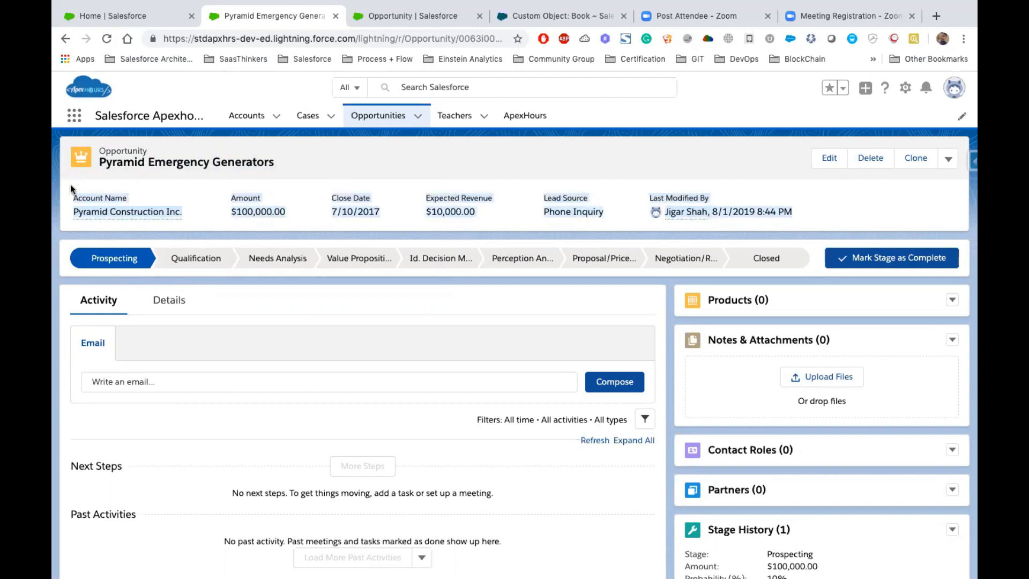
{"action": "left_click", "coordinate": [195, 175]}
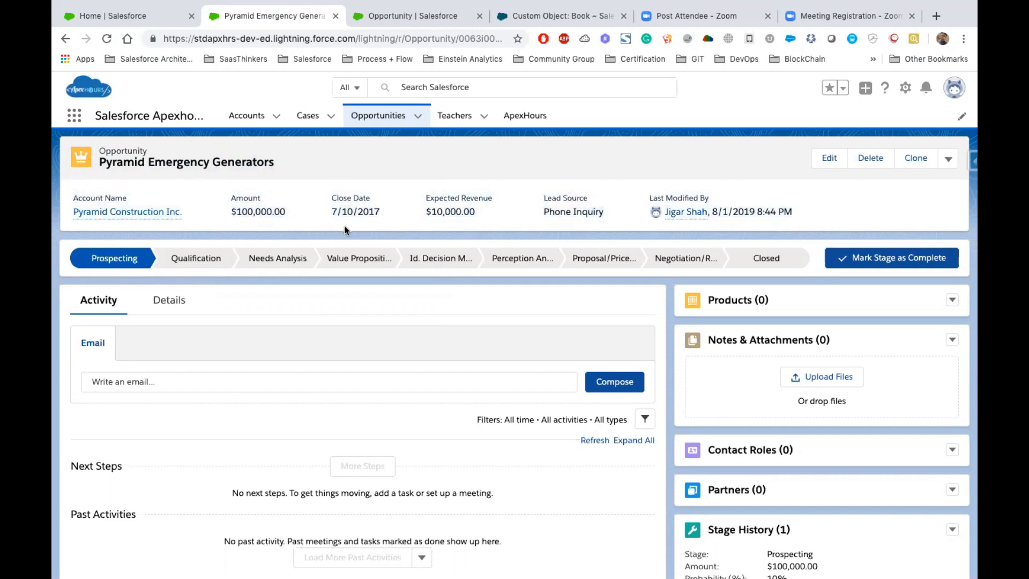
- Return to Opportunity in Object Manager and open the Opportunity (Marketing) Layout page layout for editing
{"action": "left_click", "coordinate": [389, 20]}
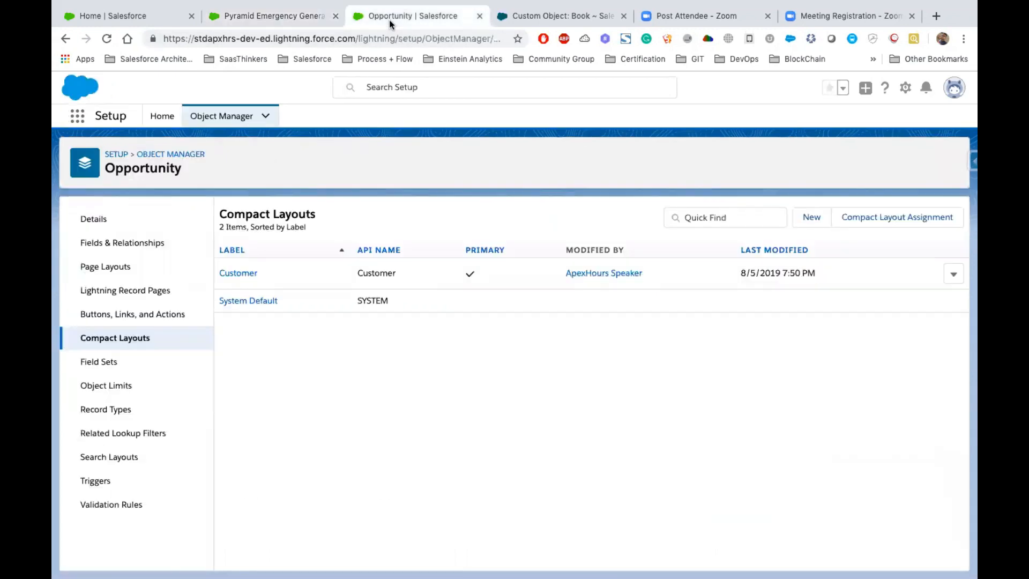
{"action": "left_click", "coordinate": [101, 267]}
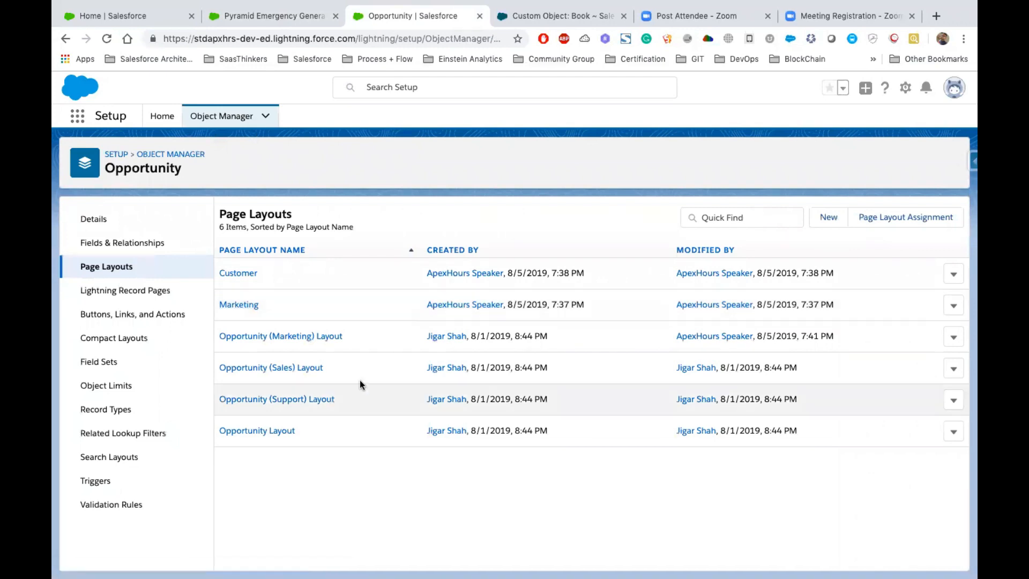
{"action": "left_click", "coordinate": [298, 336]}
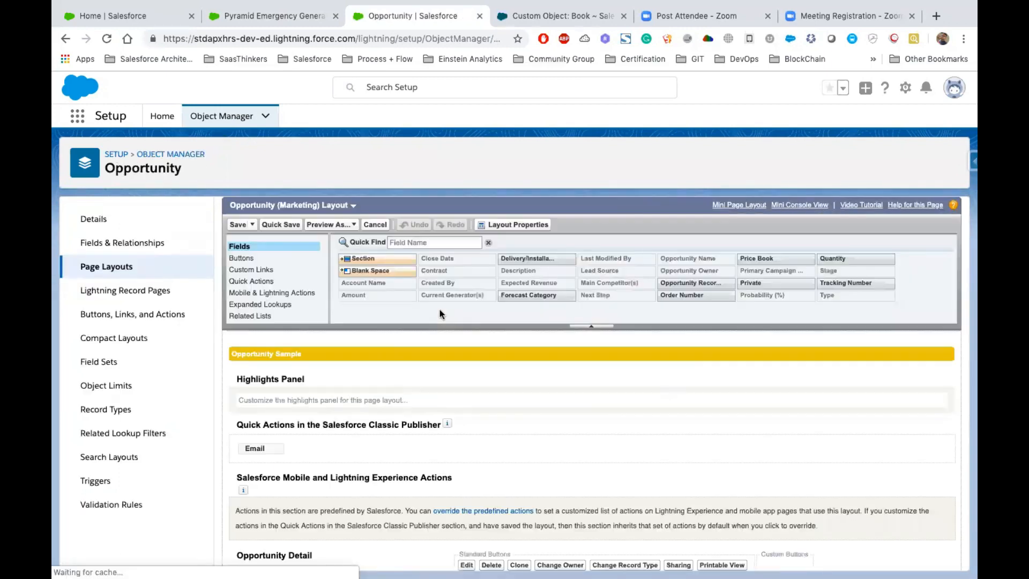
- Add the Products related list with Quantity and Sales Price to the mini page layout of Opportunity (Marketing) Layout, and save both layouts
{"action": "left_click", "coordinate": [745, 209]}
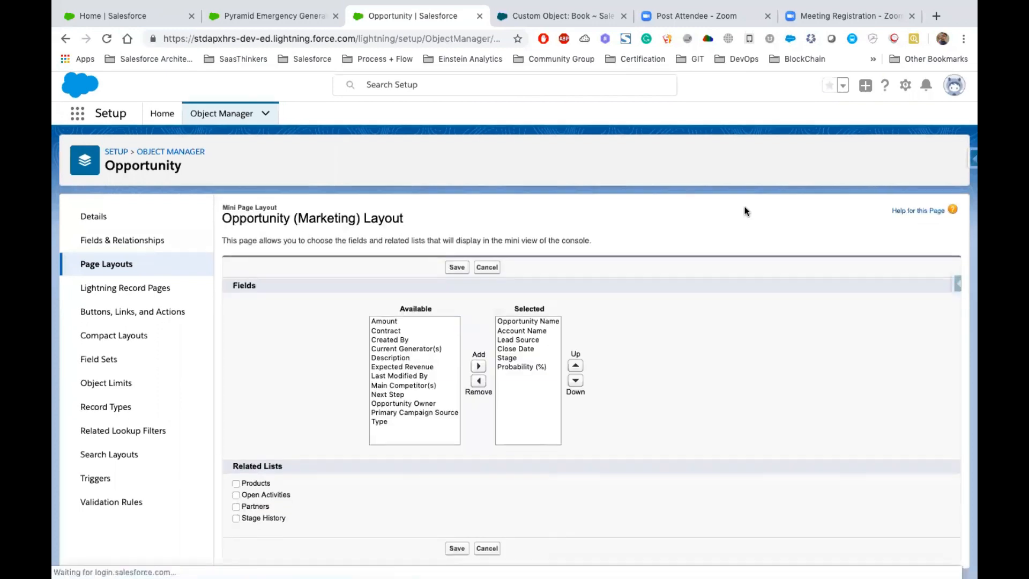
{"action": "left_click_drag", "start_coordinate": [520, 326], "coordinate": [527, 372]}
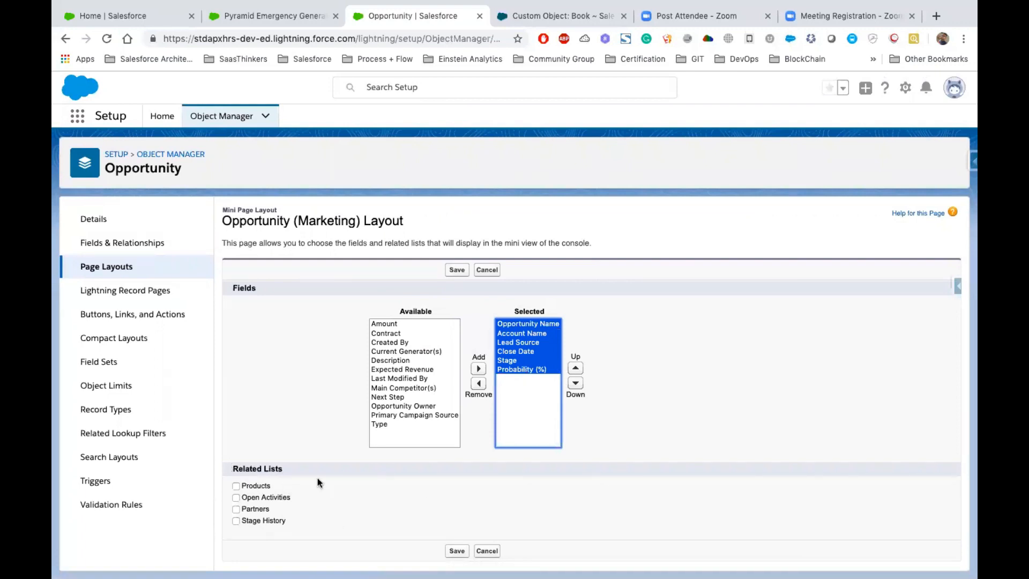
{"action": "left_click", "coordinate": [256, 486]}
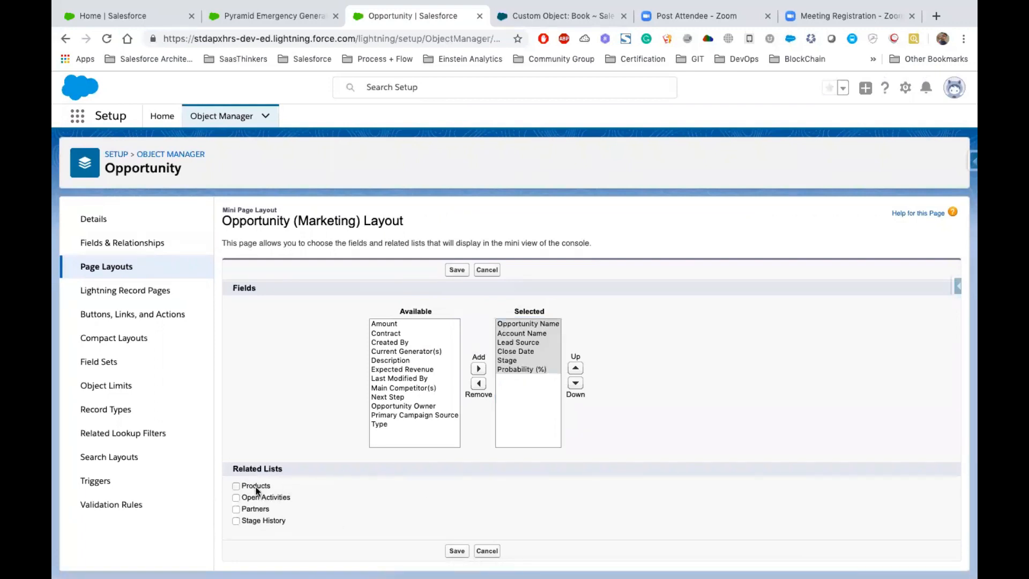
{"action": "left_click", "coordinate": [275, 525]}
{"action": "scroll", "coordinate": [275, 525], "scroll_direction": "down", "scroll_amount": 2}
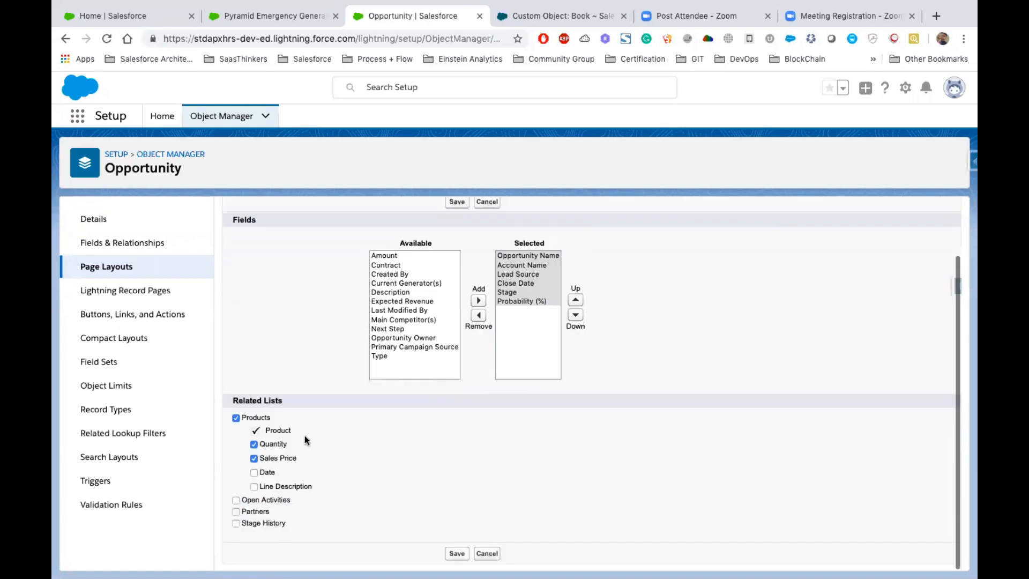
{"action": "left_click", "coordinate": [458, 551]}
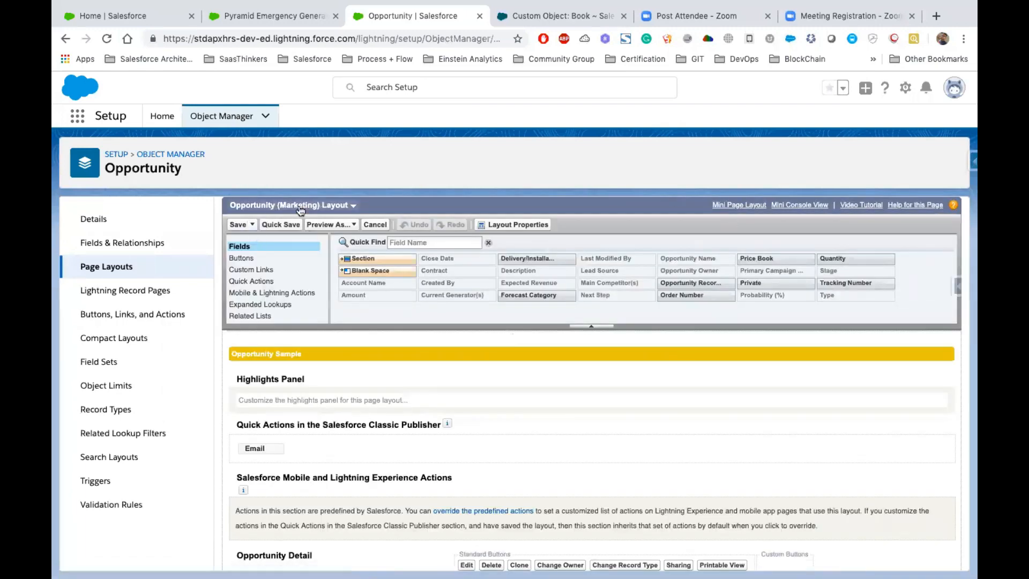
{"action": "left_click", "coordinate": [234, 227]}
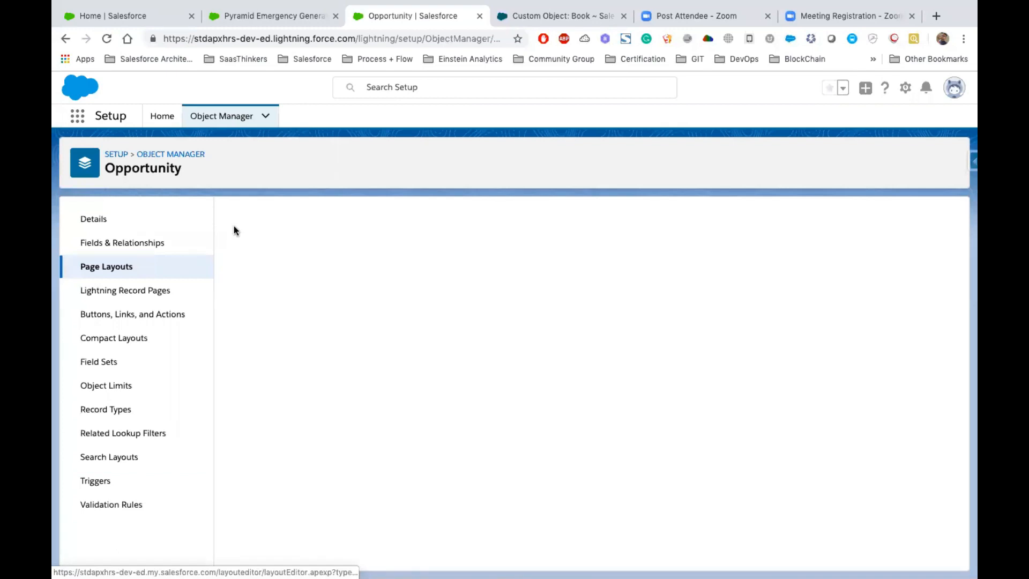
- Switch to the Keynote presentation and read the Lightning App Builder slide and the following Account Record Page slide
{"action": "key", "text": "ctrl+Left"}
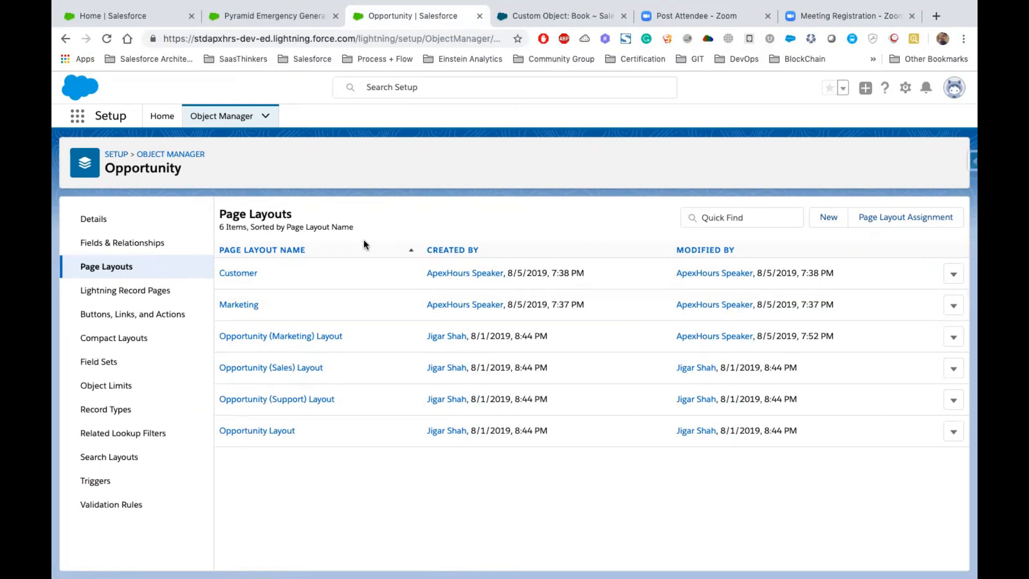
{"action": "key", "text": "ctrl+Left"}
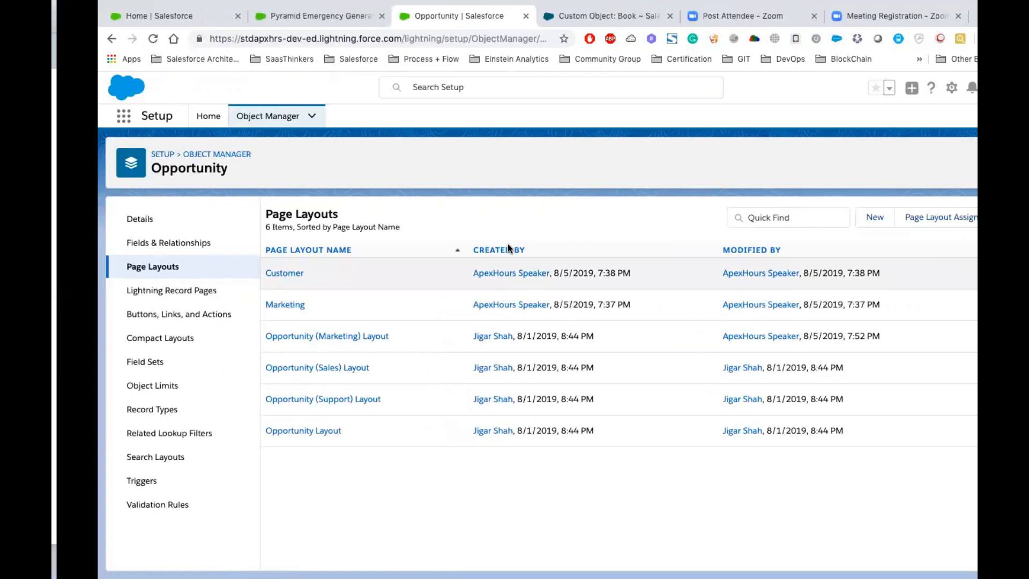
{"action": "scroll", "coordinate": [102, 509], "scroll_direction": "down", "scroll_amount": 3}
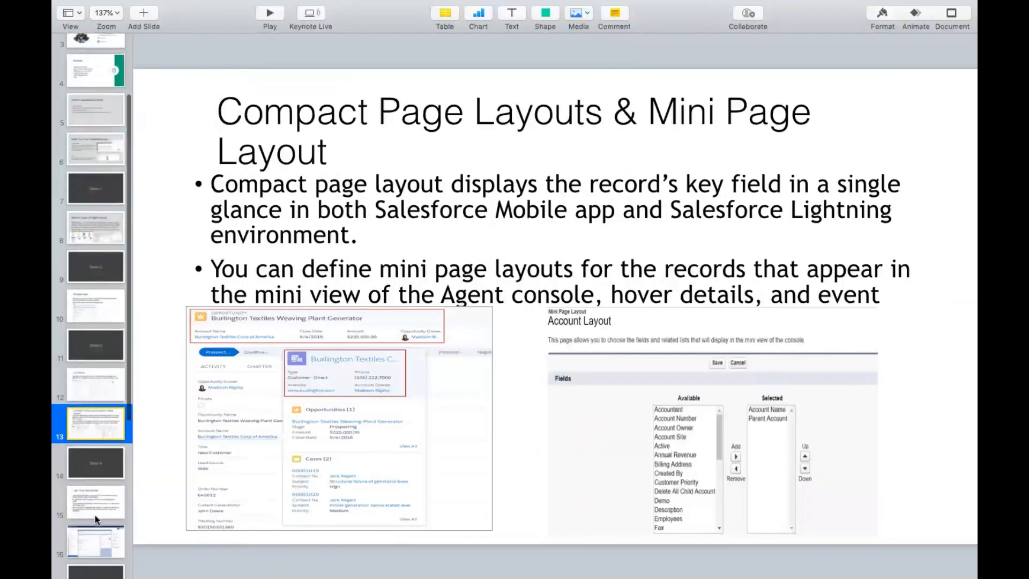
{"action": "left_click", "coordinate": [92, 497]}
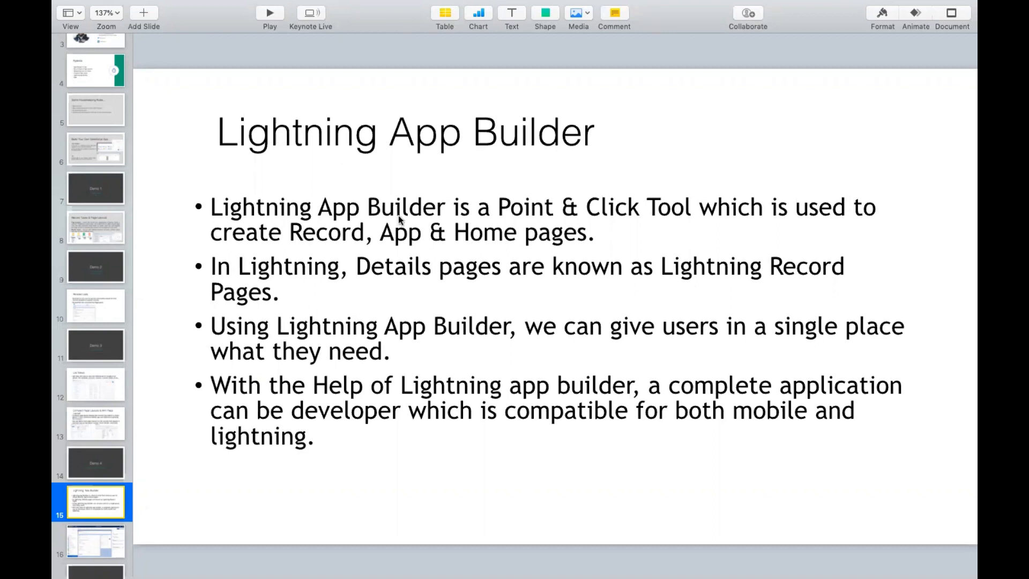
{"action": "left_click", "coordinate": [101, 545]}
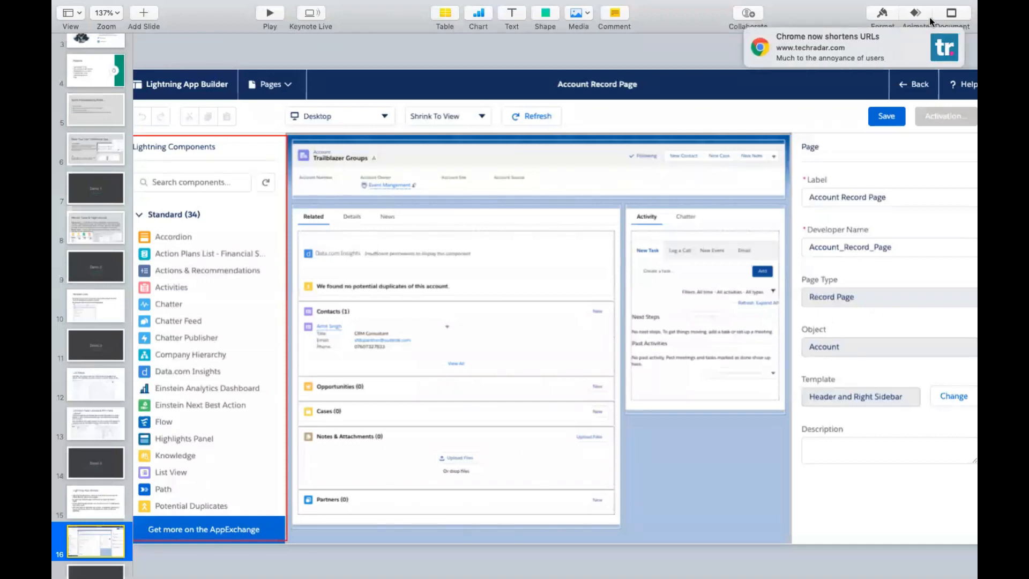
{"action": "left_click", "coordinate": [941, 40]}
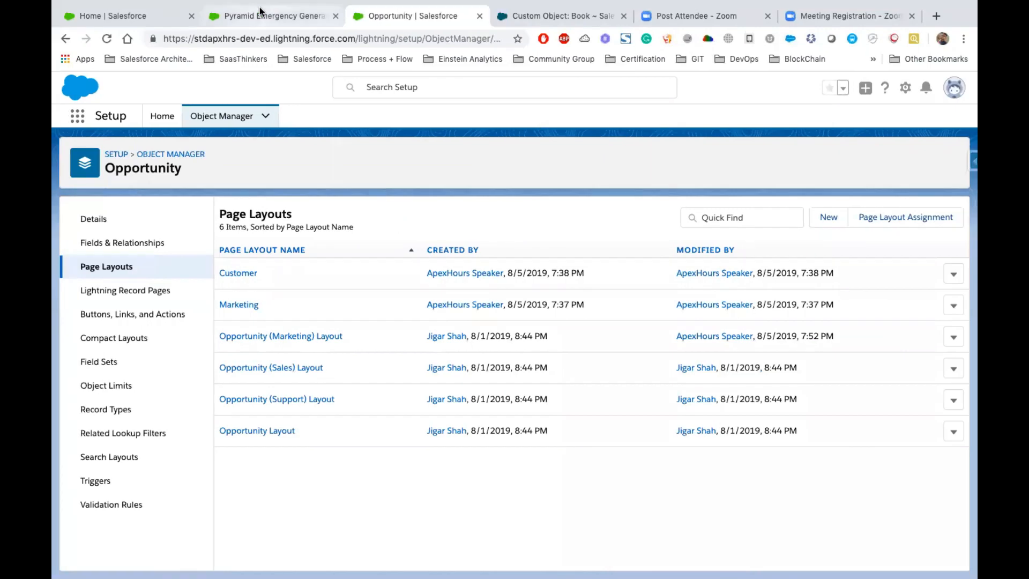
- Switch to the Pyramid Emergency Generators record in Chrome and examine its page regions and all fields under Details
{"action": "left_click", "coordinate": [271, 15]}
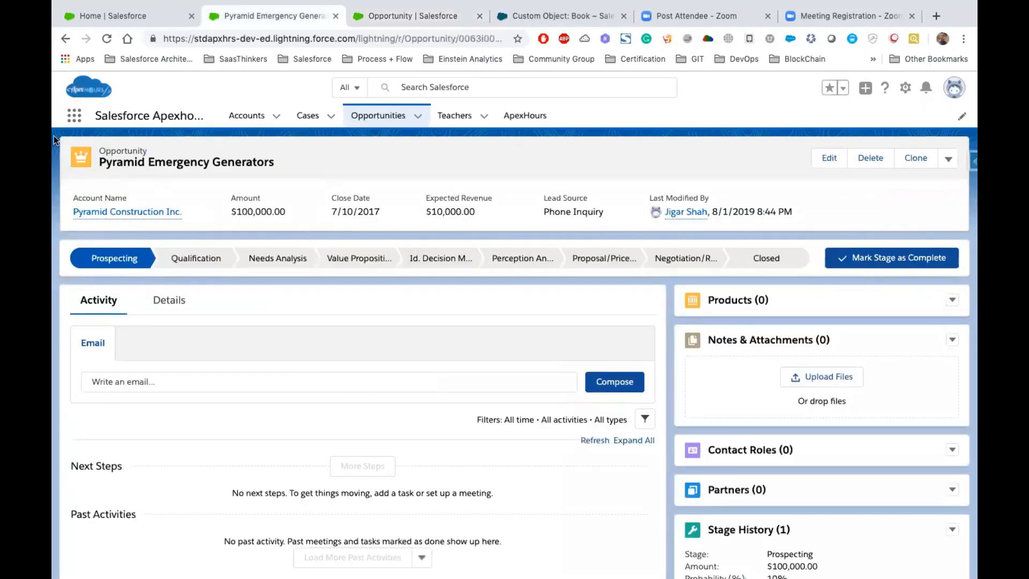
{"action": "left_click_drag", "start_coordinate": [392, 164], "coordinate": [886, 179]}
{"action": "left_click", "coordinate": [323, 154]}
{"action": "left_click_drag", "start_coordinate": [54, 134], "coordinate": [959, 577]}
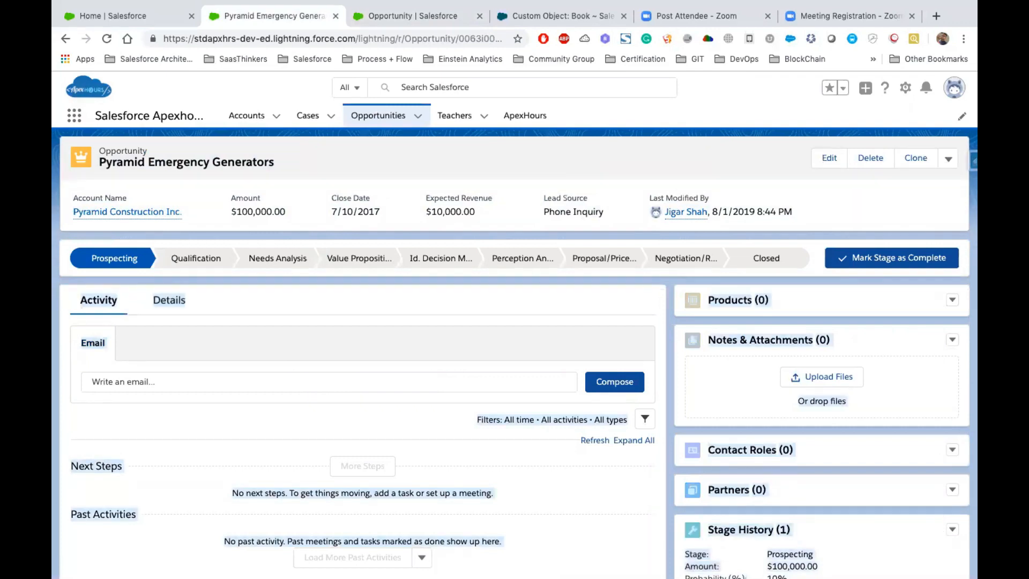
{"action": "left_click", "coordinate": [530, 296]}
{"action": "left_click", "coordinate": [152, 301]}
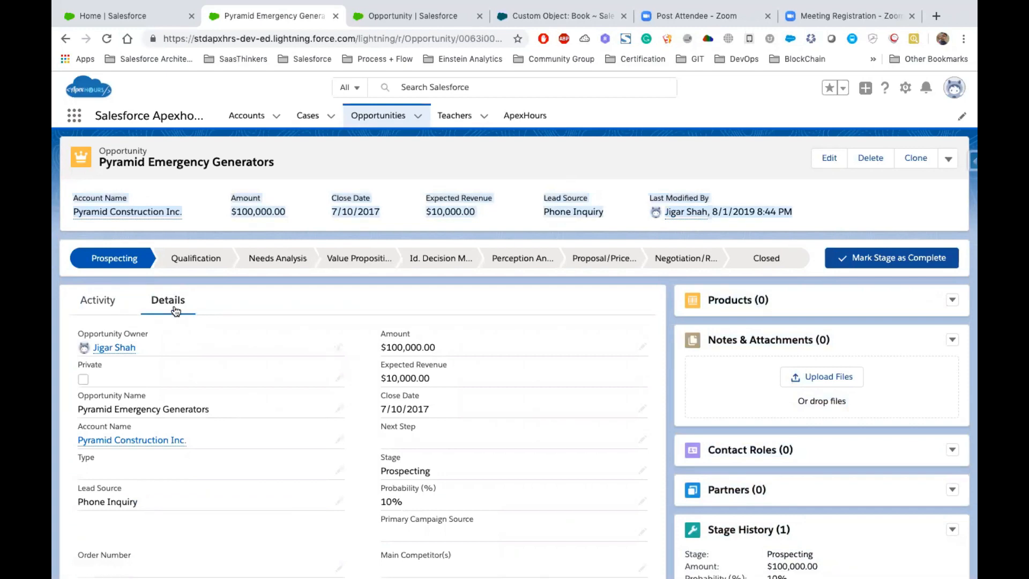
{"action": "scroll", "coordinate": [177, 316], "scroll_direction": "down", "scroll_amount": 3}
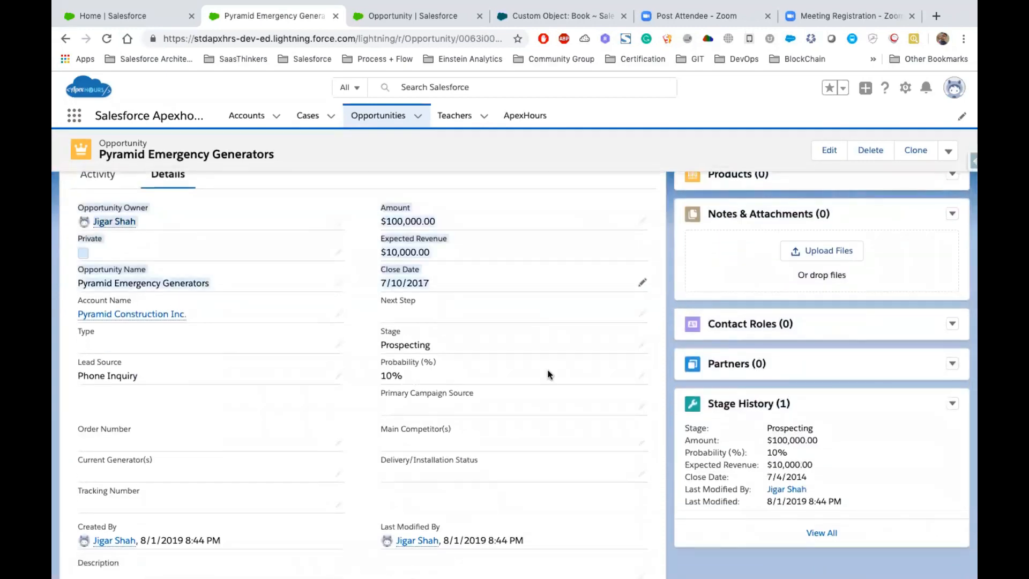
{"action": "scroll", "coordinate": [572, 487], "scroll_direction": "down", "scroll_amount": 2}
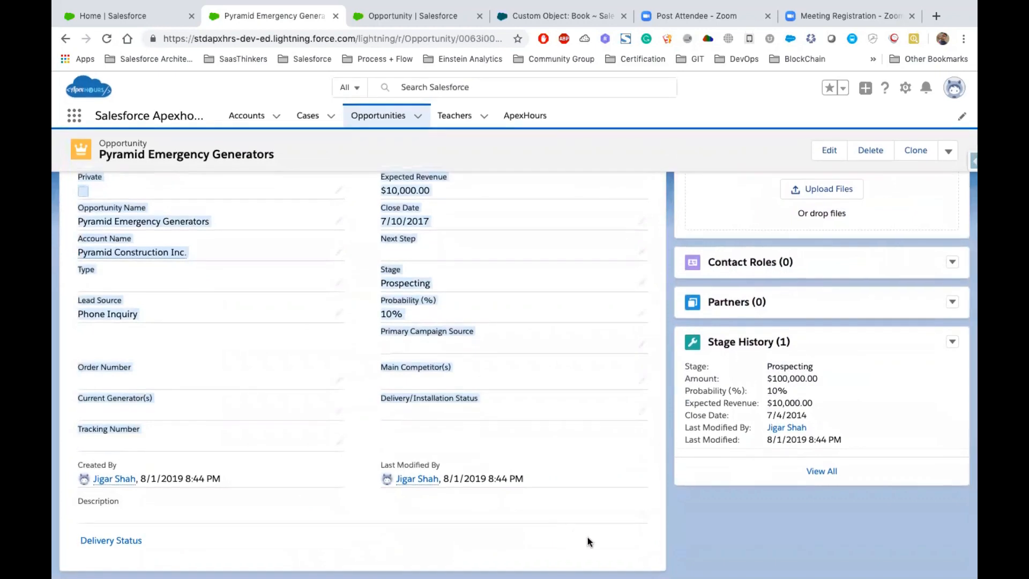
{"action": "scroll", "coordinate": [732, 403], "scroll_direction": "up", "scroll_amount": 5}
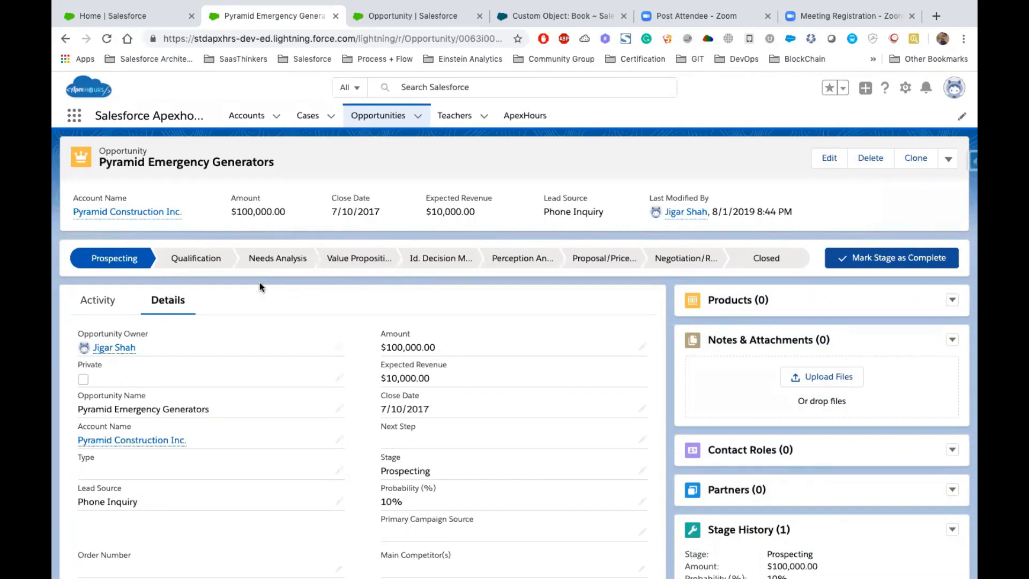
- Open the opportunity's record page for editing in Lightning App Builder and dismiss the walkthrough message
{"action": "left_click", "coordinate": [905, 90]}
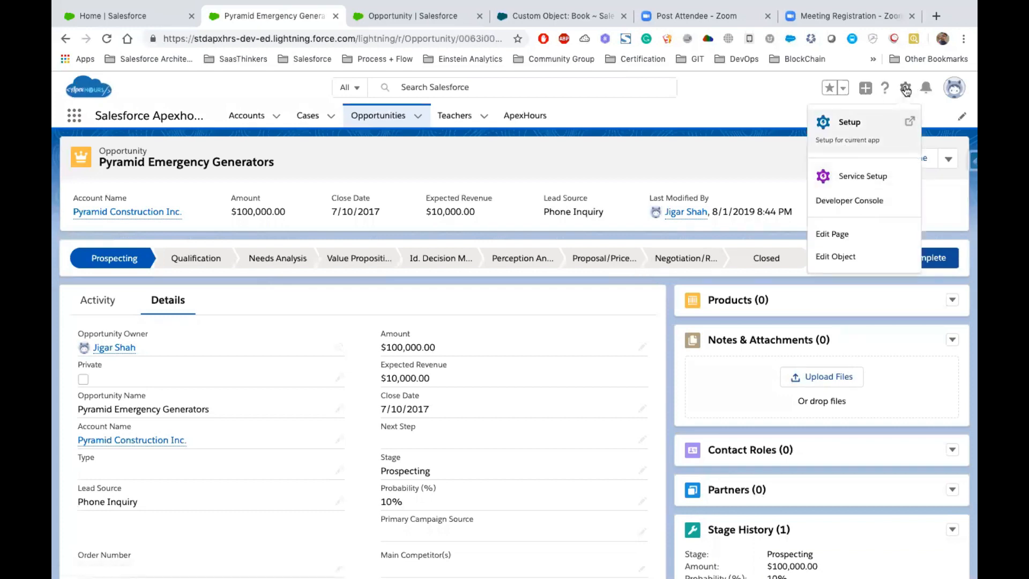
{"action": "left_click", "coordinate": [837, 237]}
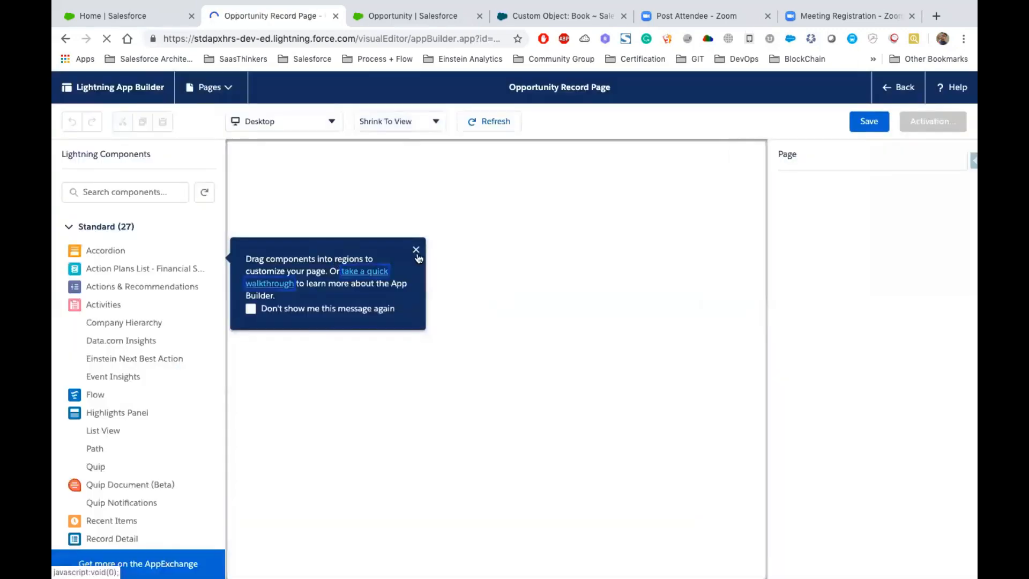
{"action": "left_click", "coordinate": [416, 246]}
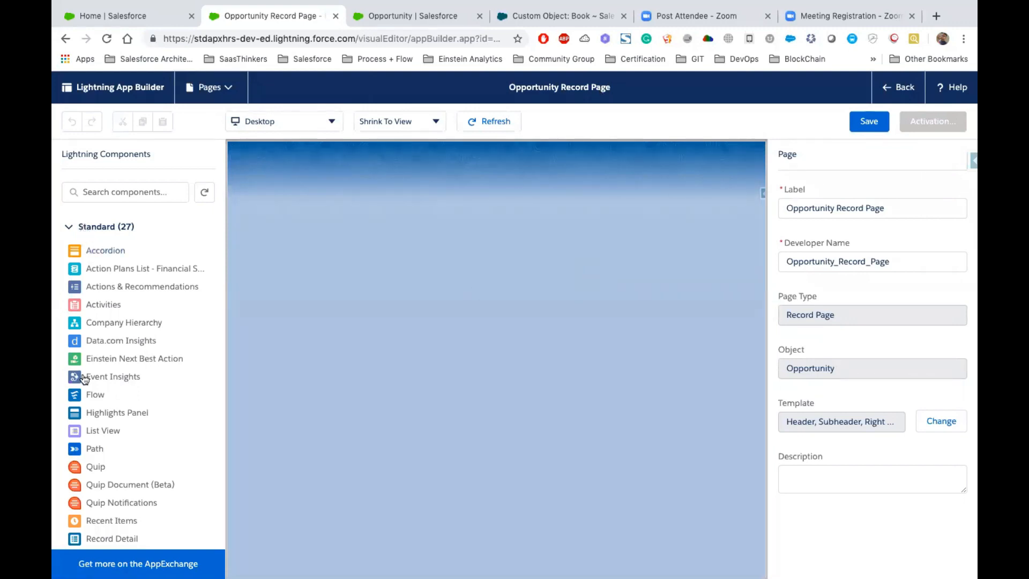
- Examine the available Lightning components, from the standard ones through the custom and managed groups
{"action": "scroll", "coordinate": [138, 382], "scroll_direction": "down", "scroll_amount": 5}
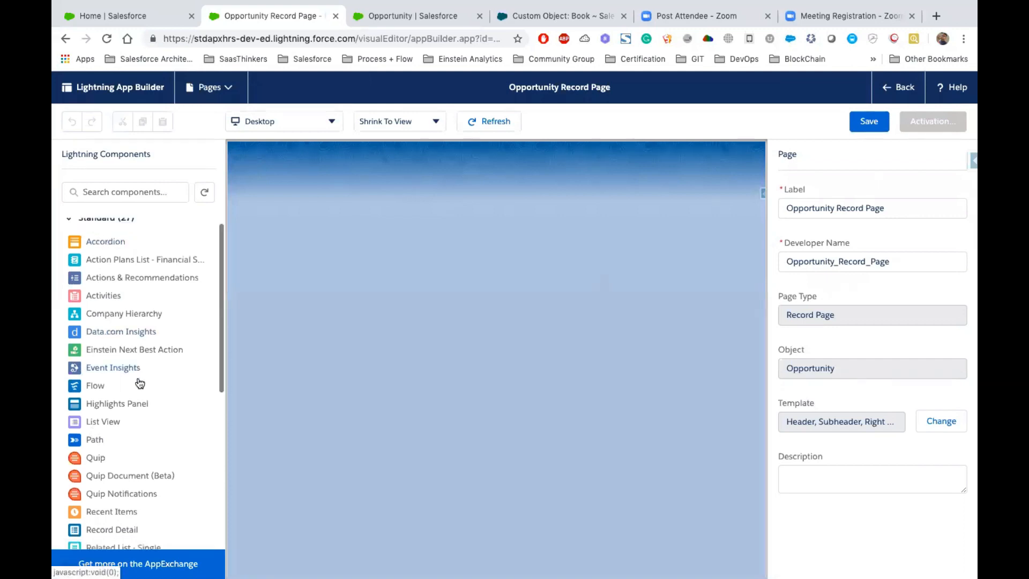
{"action": "scroll", "coordinate": [128, 378], "scroll_direction": "up", "scroll_amount": 3}
{"action": "scroll", "coordinate": [125, 378], "scroll_direction": "up", "scroll_amount": 1}
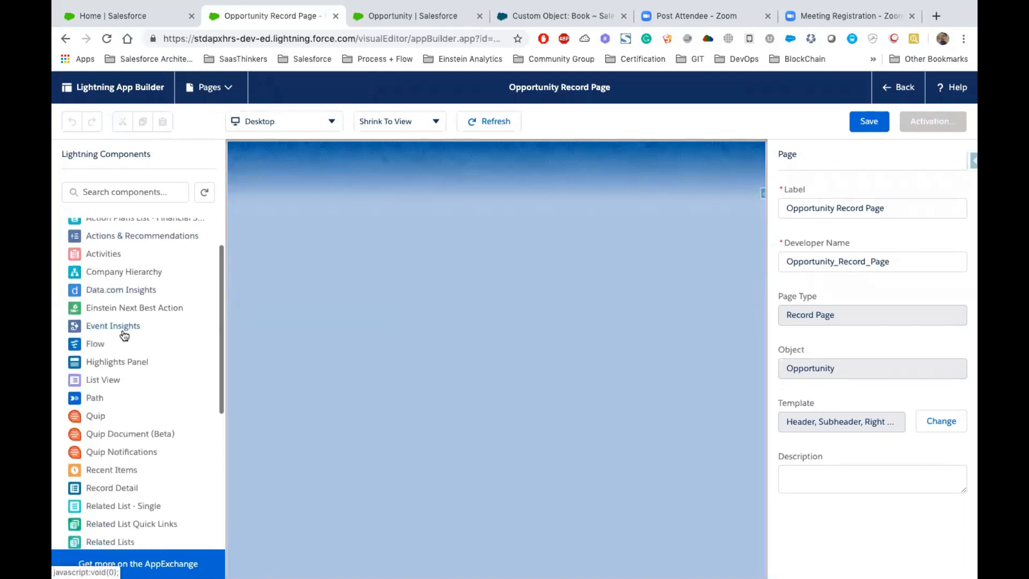
{"action": "scroll", "coordinate": [122, 333], "scroll_direction": "down", "scroll_amount": 3}
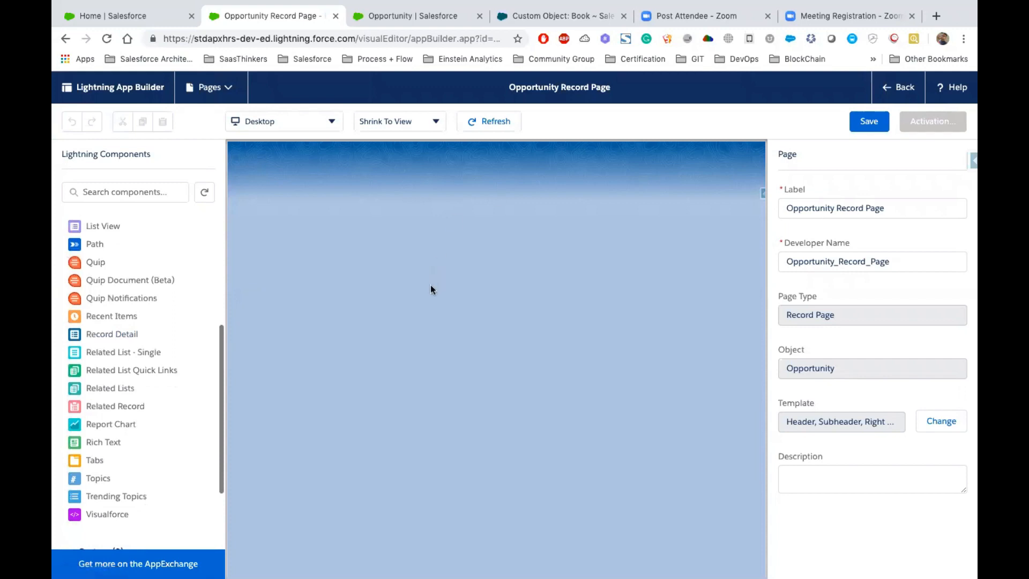
{"action": "scroll", "coordinate": [109, 467], "scroll_direction": "down", "scroll_amount": 2}
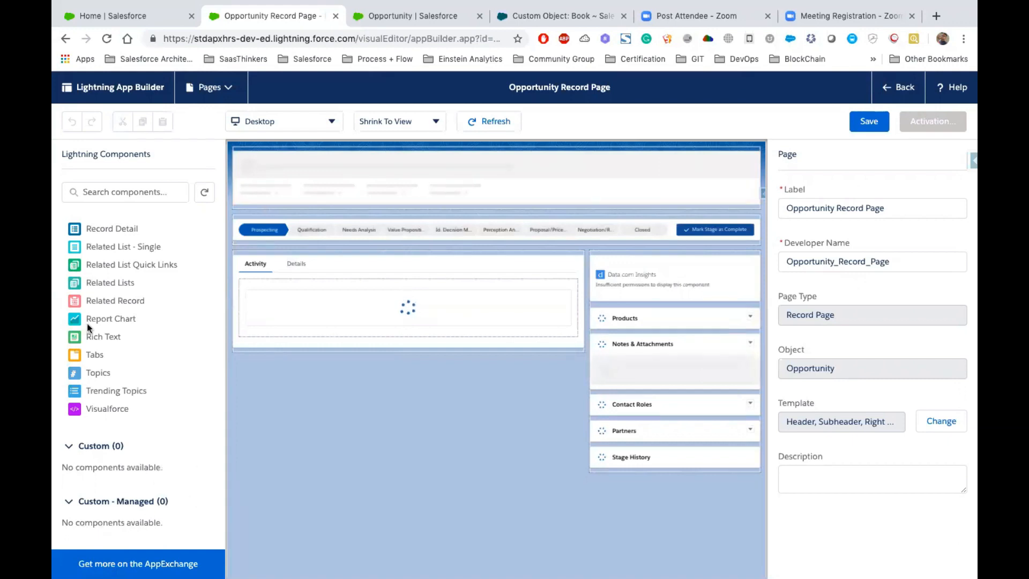
{"action": "scroll", "coordinate": [87, 324], "scroll_direction": "up", "scroll_amount": 5}
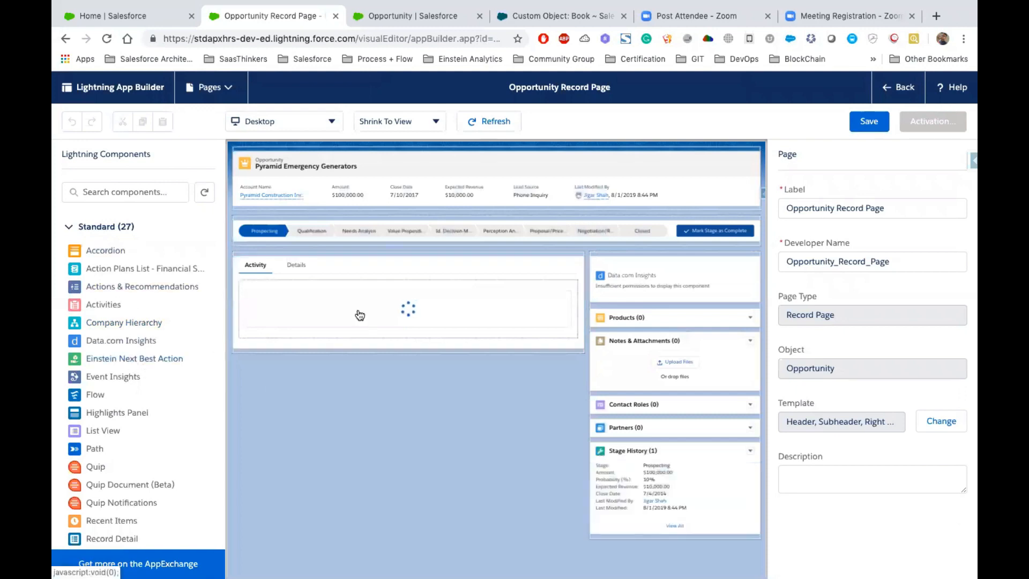
{"action": "left_click_drag", "start_coordinate": [134, 358], "coordinate": [630, 251]}
- Delete the Data.com Insights and Related Lists components from the record page's sidebar region
{"action": "left_click", "coordinate": [645, 278]}
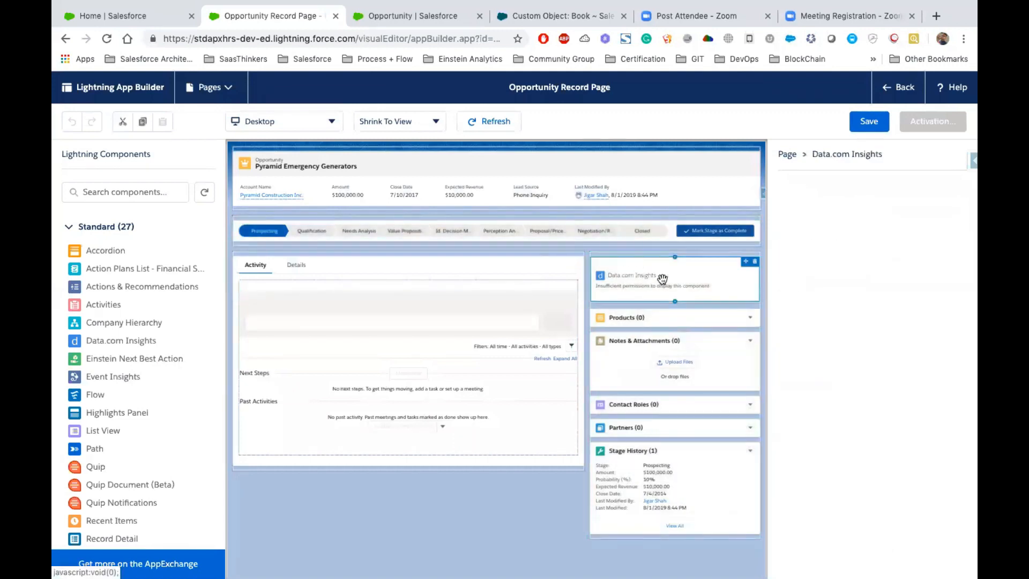
{"action": "left_click", "coordinate": [753, 267]}
{"action": "left_click", "coordinate": [753, 268]}
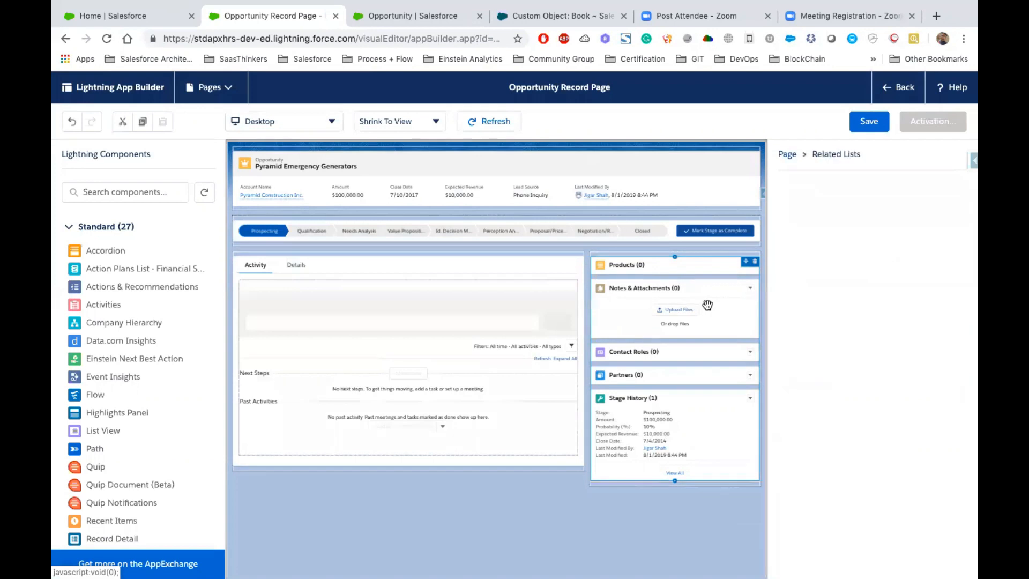
{"action": "left_click", "coordinate": [754, 267]}
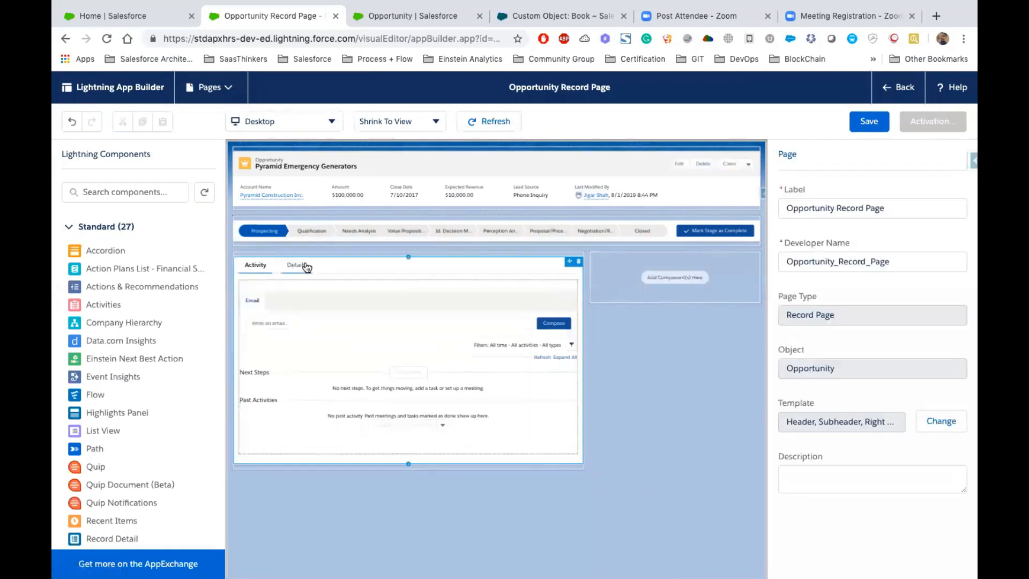
- Add a third tab with the custom label Related Records to the Tabs component and open it on the canvas
{"action": "left_click", "coordinate": [337, 265]}
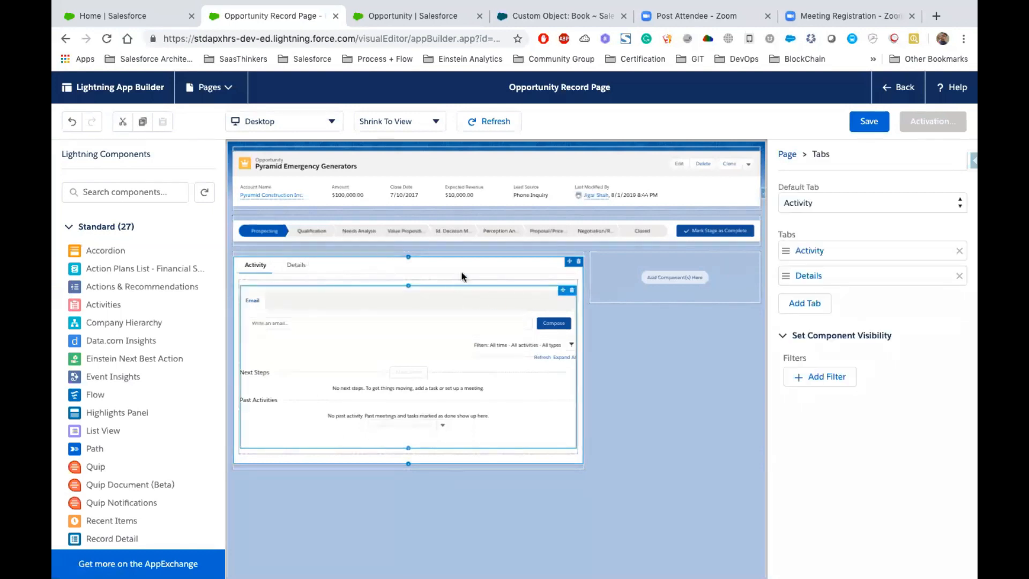
{"action": "left_click", "coordinate": [810, 304]}
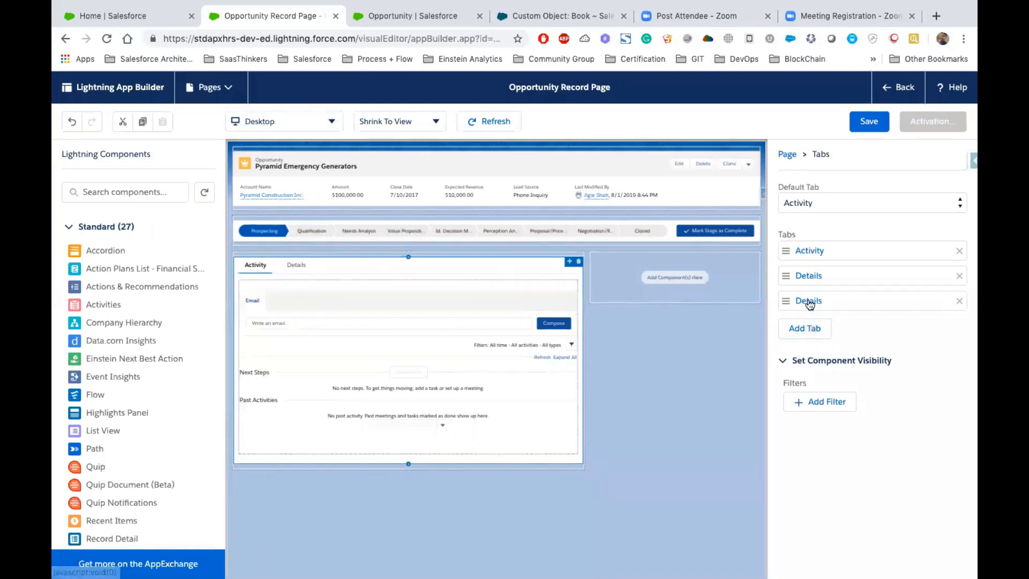
{"action": "left_click", "coordinate": [827, 306]}
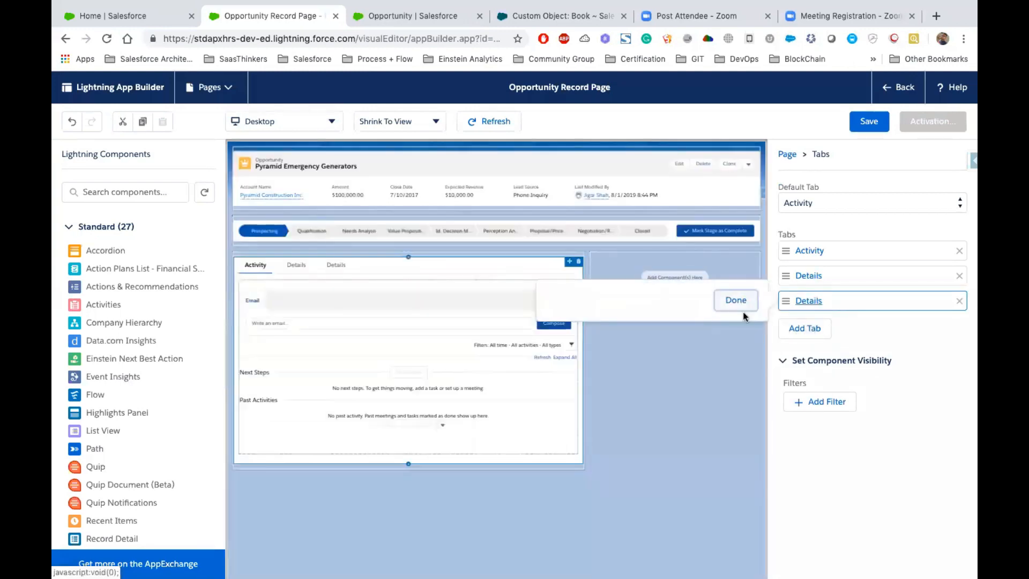
{"action": "left_click", "coordinate": [629, 317]}
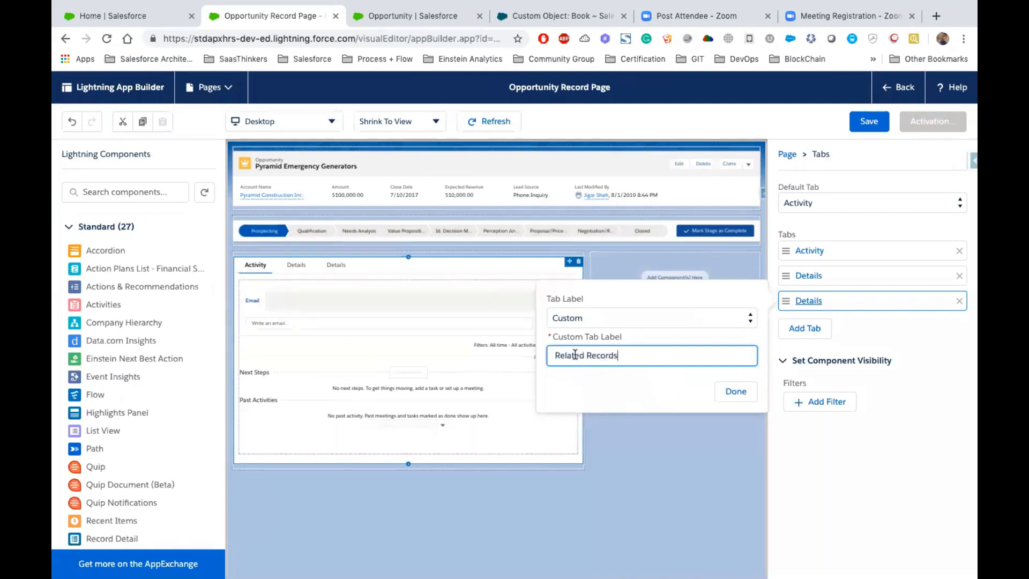
{"action": "left_click", "coordinate": [734, 392]}
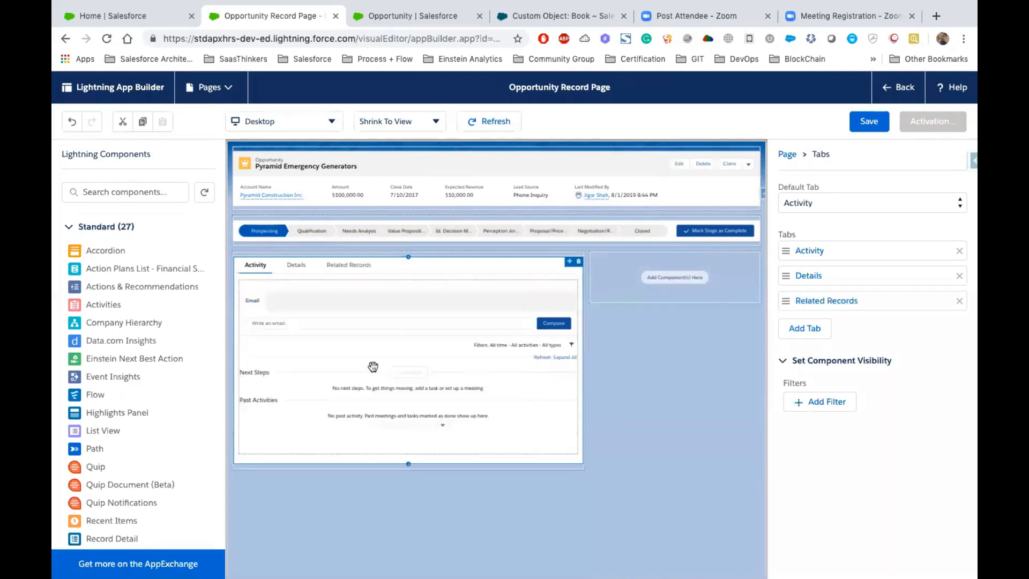
{"action": "left_click", "coordinate": [348, 270]}
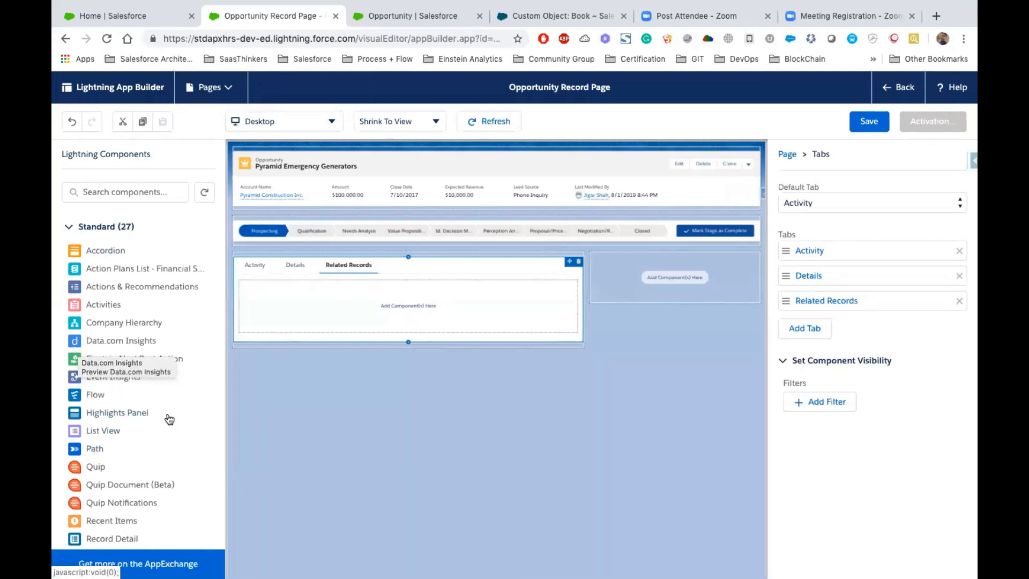
- Add the Related Lists component to the Related Records tab on the canvas
{"action": "scroll", "coordinate": [171, 423], "scroll_direction": "down", "scroll_amount": 5}
{"action": "scroll", "coordinate": [171, 419], "scroll_direction": "down", "scroll_amount": 1}
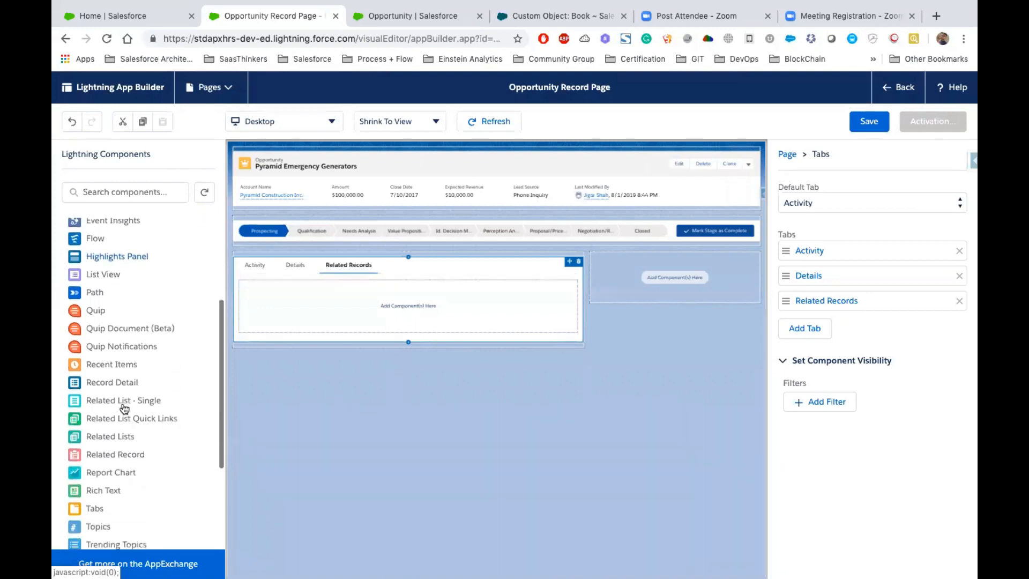
{"action": "scroll", "coordinate": [129, 440], "scroll_direction": "down", "scroll_amount": 1}
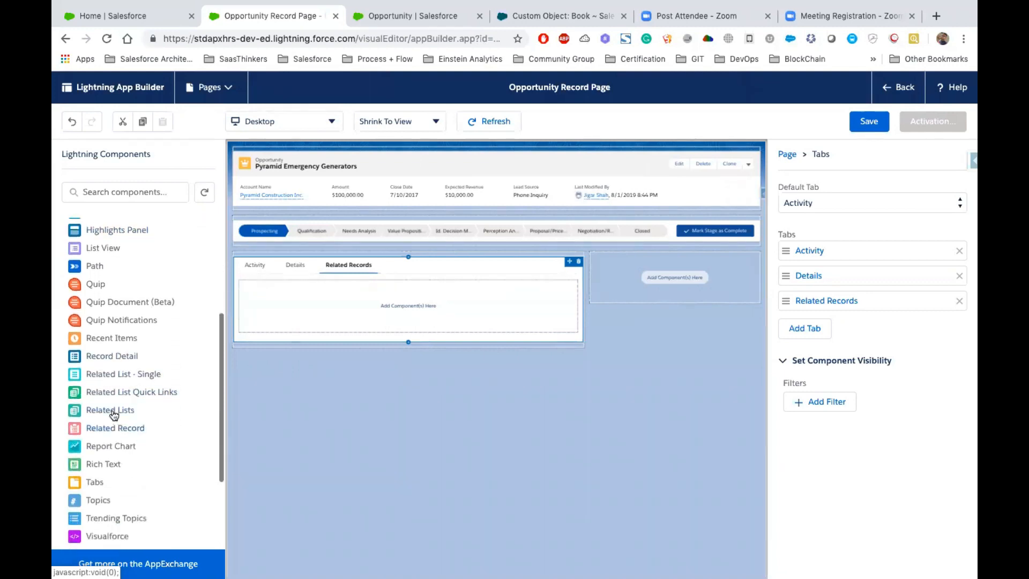
{"action": "left_click_drag", "start_coordinate": [110, 409], "coordinate": [287, 315]}
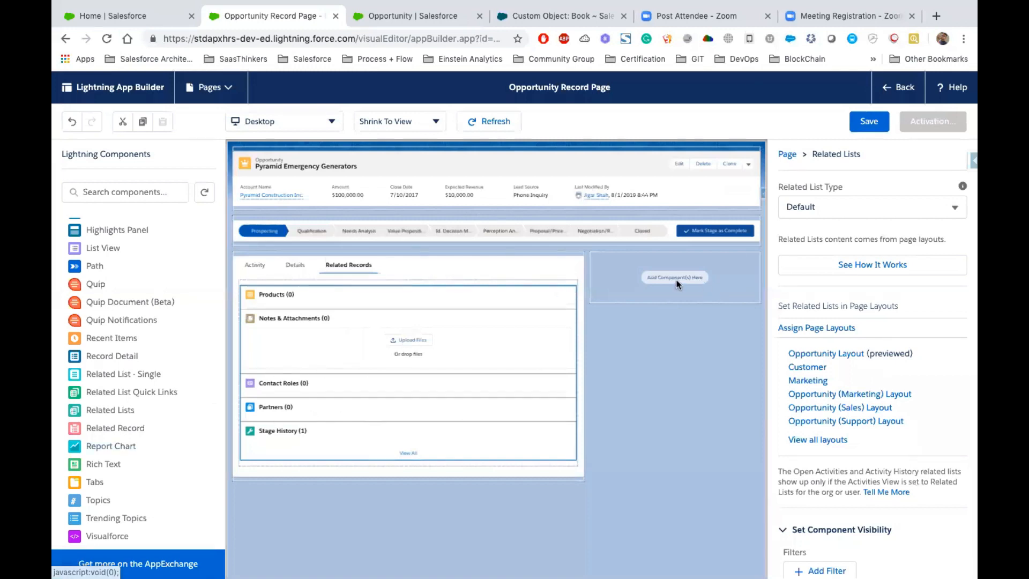
- Try the Trending Topics component in the empty sidebar region and remove it again
{"action": "scroll", "coordinate": [161, 324], "scroll_direction": "up", "scroll_amount": 4}
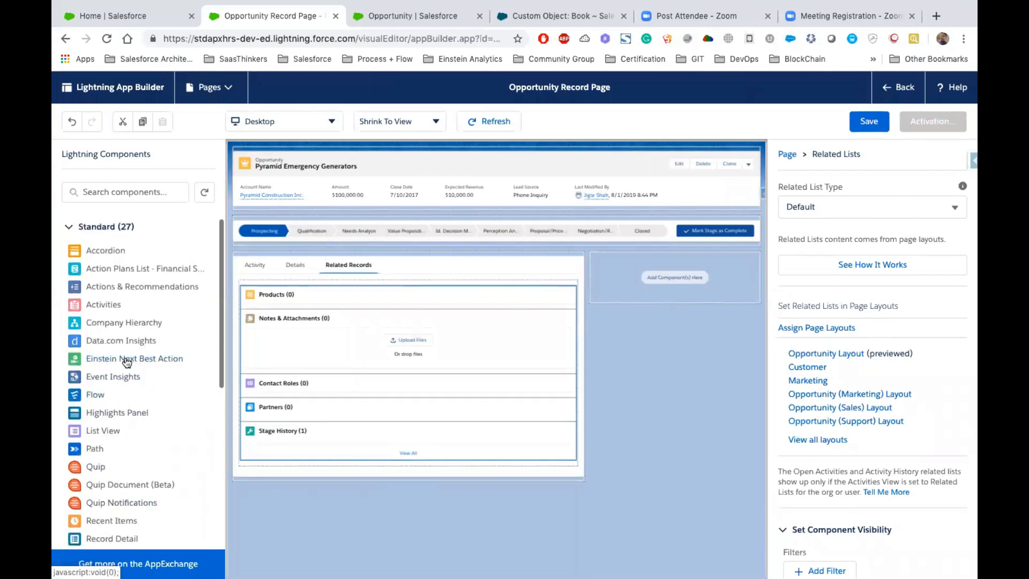
{"action": "mouse_move", "coordinate": [126, 360]}
{"action": "left_mouse_down"}
{"action": "mouse_move", "coordinate": [602, 275]}
{"action": "mouse_move", "coordinate": [230, 381]}
{"action": "mouse_move", "coordinate": [117, 355]}
{"action": "left_mouse_up"}
{"action": "scroll", "coordinate": [117, 356], "scroll_direction": "down", "scroll_amount": 3}
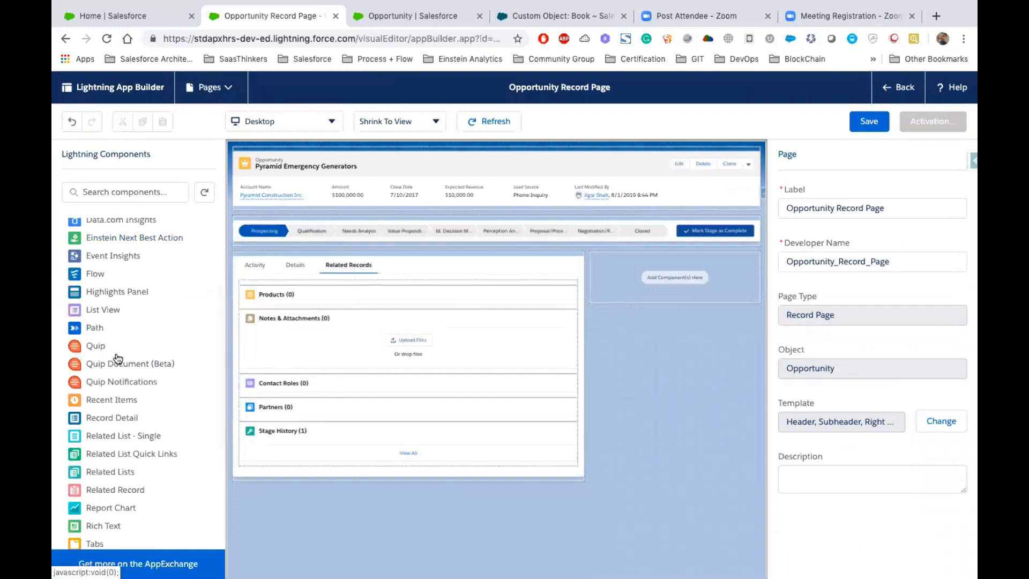
{"action": "scroll", "coordinate": [118, 358], "scroll_direction": "down", "scroll_amount": 3}
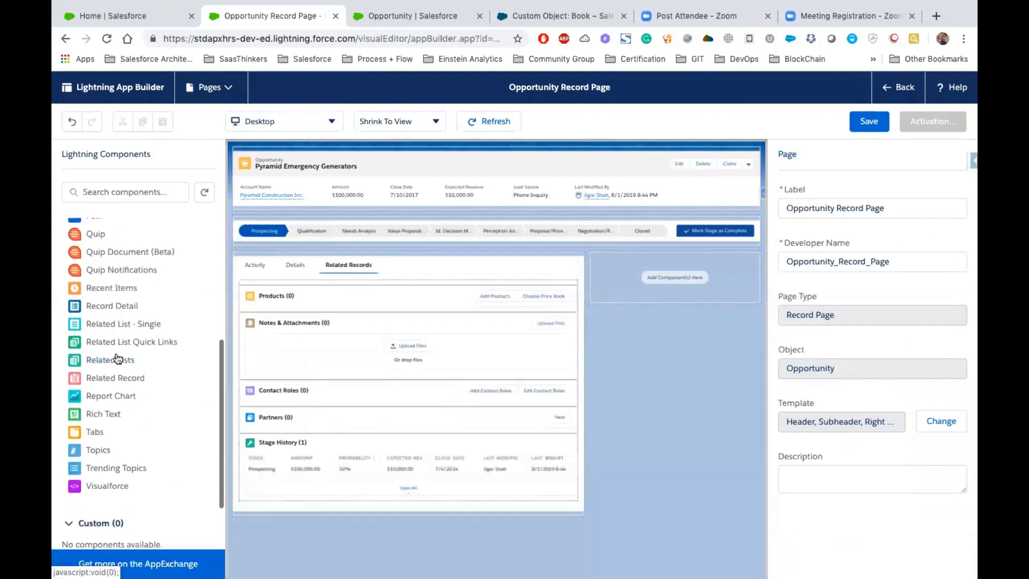
{"action": "left_click_drag", "start_coordinate": [122, 467], "coordinate": [610, 278]}
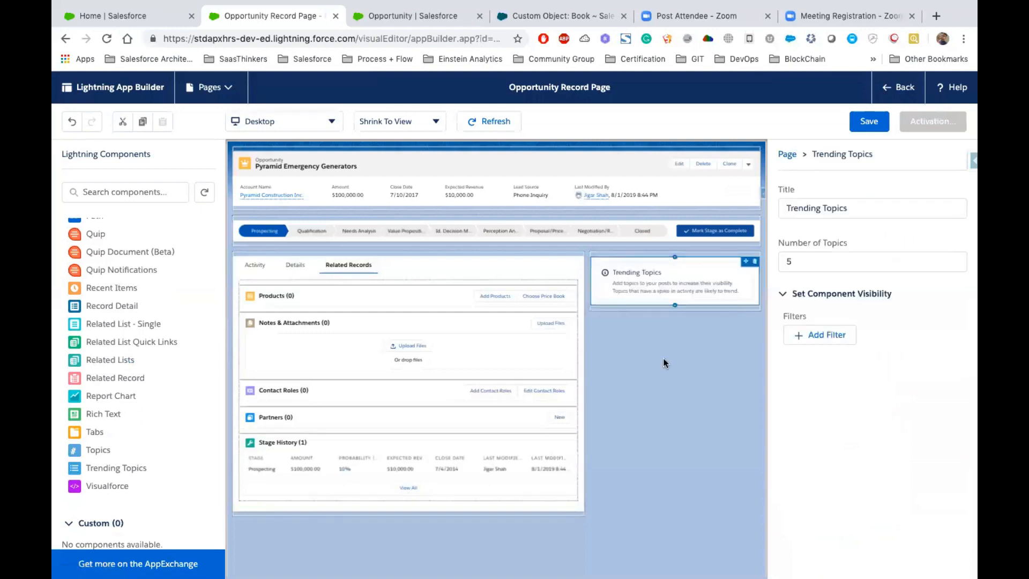
{"action": "left_click", "coordinate": [755, 263]}
- Place the Recent Items component in the empty sidebar region of the record page
{"action": "scroll", "coordinate": [114, 354], "scroll_direction": "up", "scroll_amount": 2}
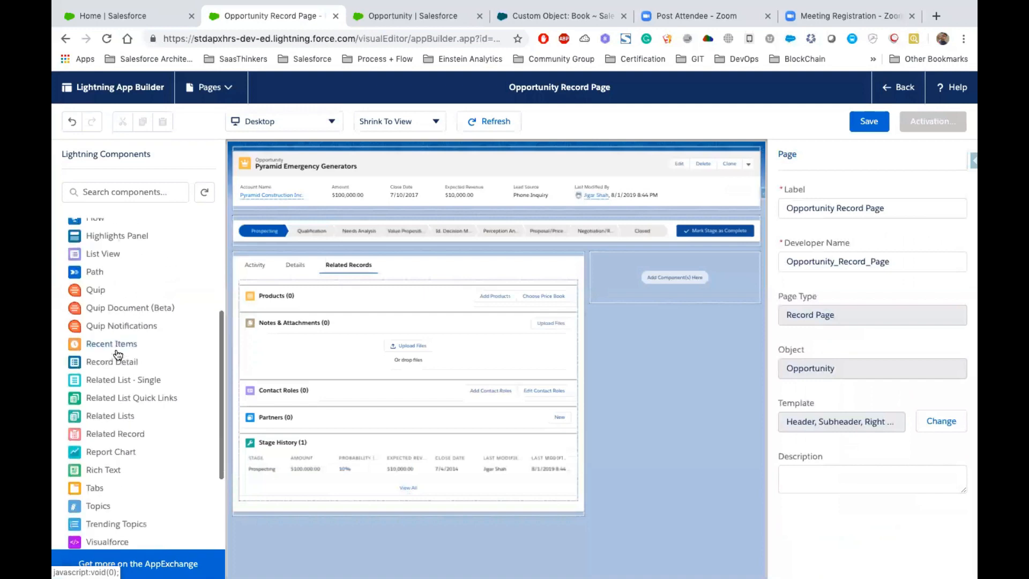
{"action": "left_click_drag", "start_coordinate": [141, 345], "coordinate": [663, 270]}
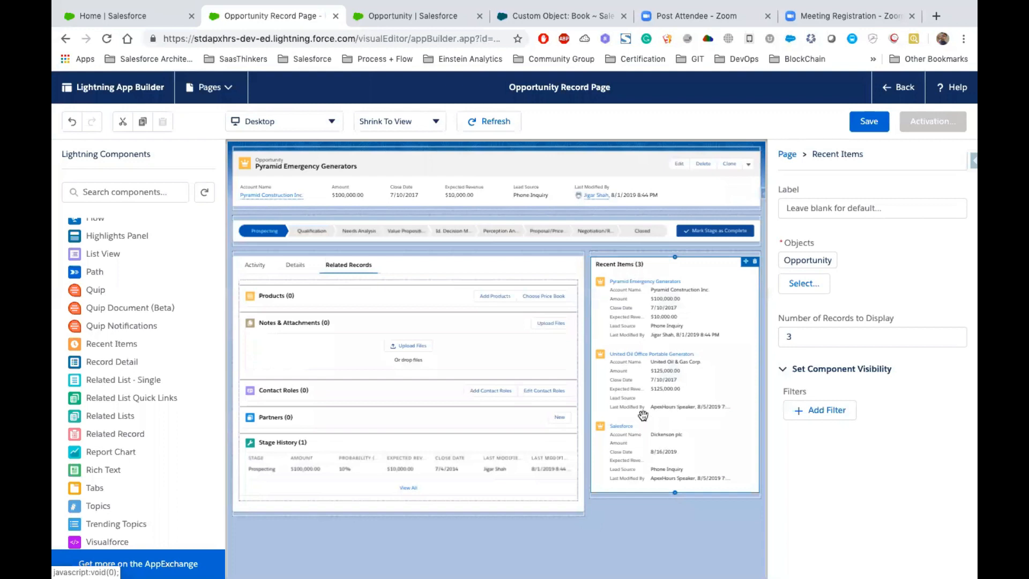
- Toggle the Highlights Panel's collapsed display on and off, and set its visible action buttons to 6
{"action": "left_click", "coordinate": [392, 182]}
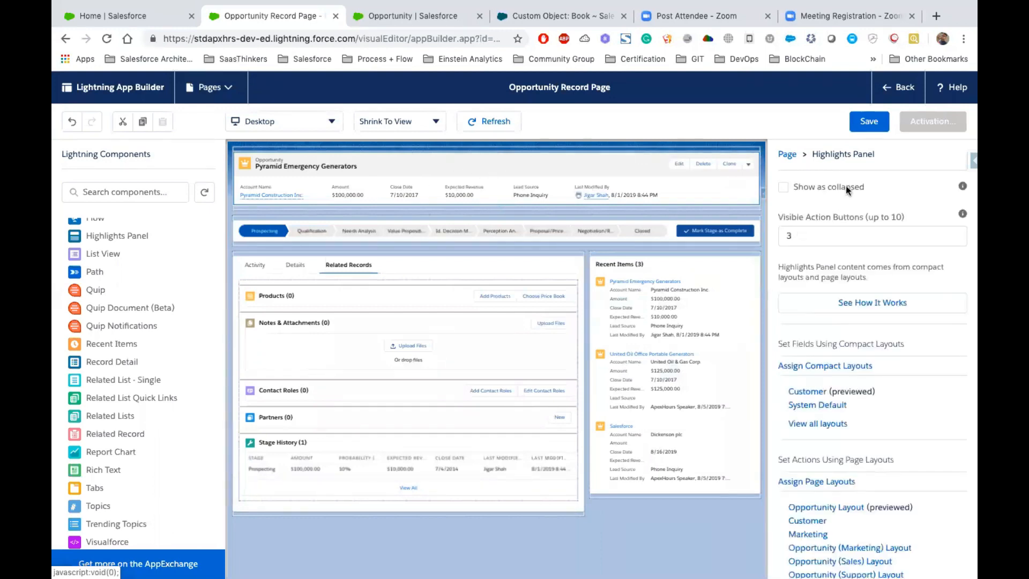
{"action": "left_click", "coordinate": [783, 186]}
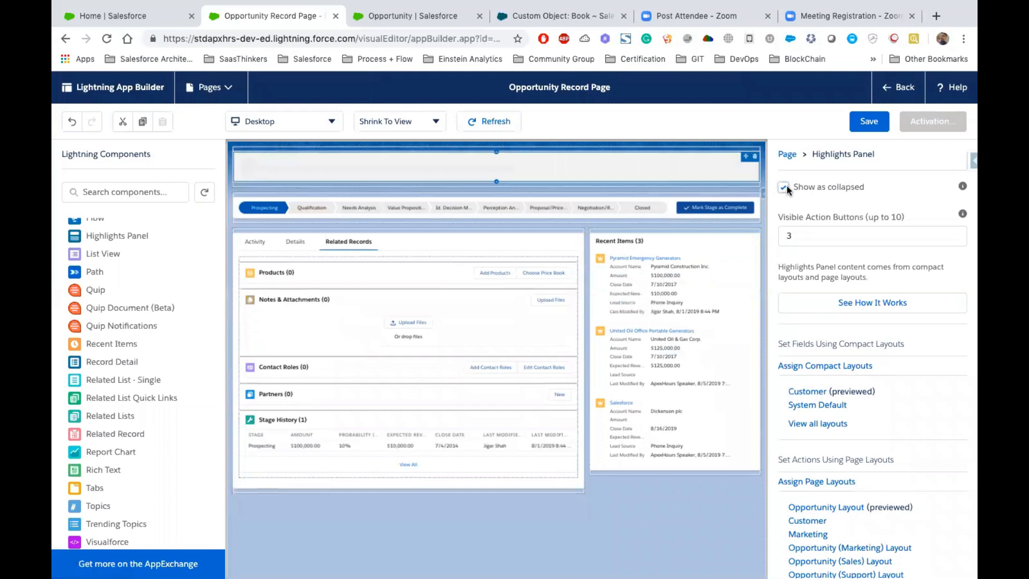
{"action": "left_click", "coordinate": [785, 186]}
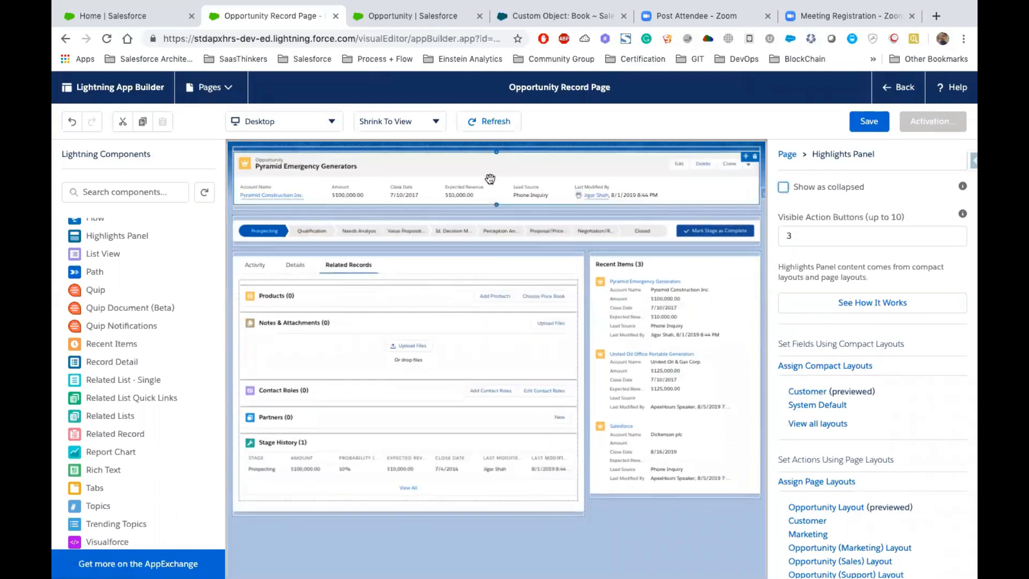
{"action": "left_click", "coordinate": [812, 242]}
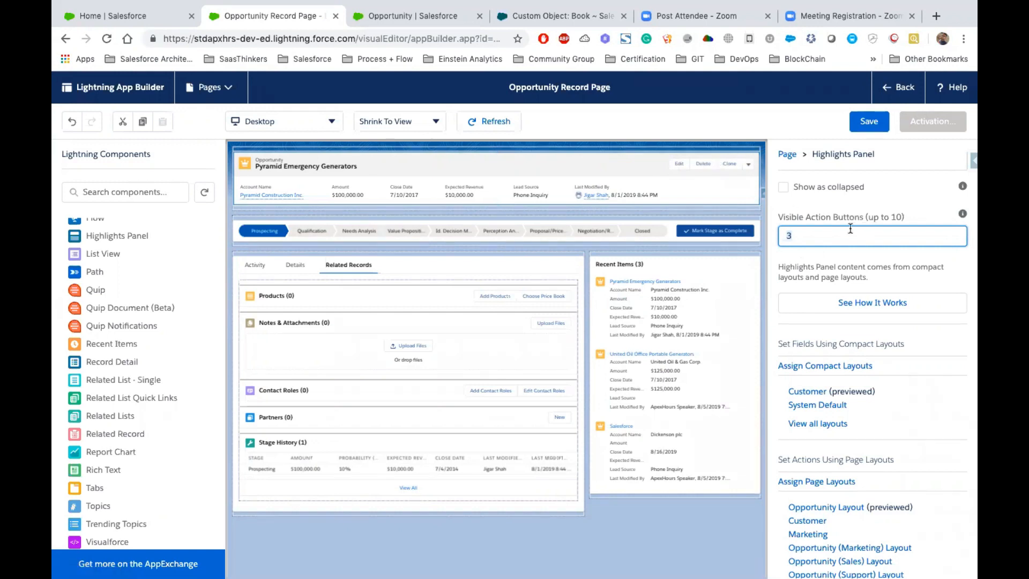
{"action": "left_click", "coordinate": [838, 258]}
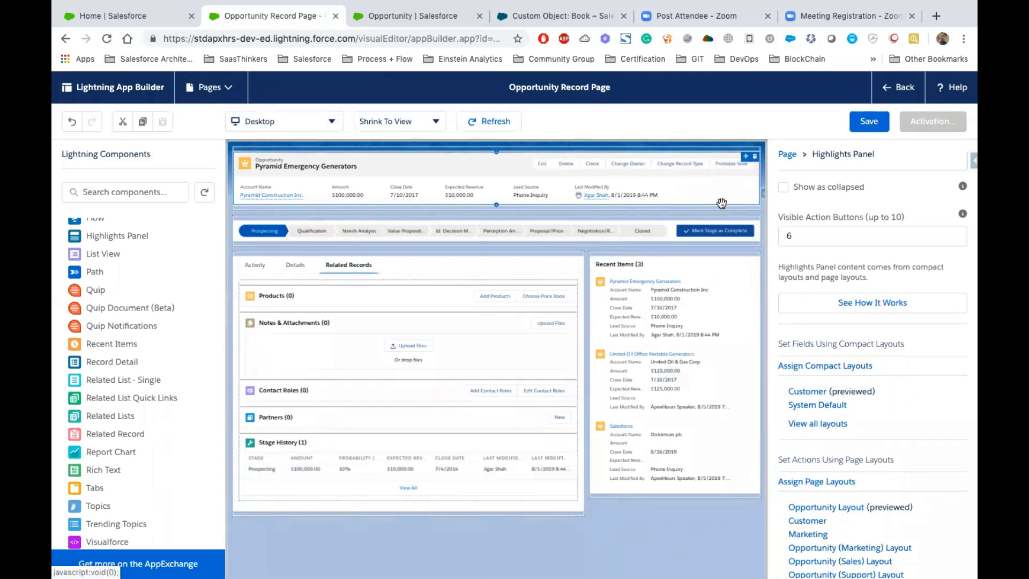
- Review the Details tab's content and the compact and page layout assignments of the Highlights Panel
{"action": "scroll", "coordinate": [824, 304], "scroll_direction": "down", "scroll_amount": 3}
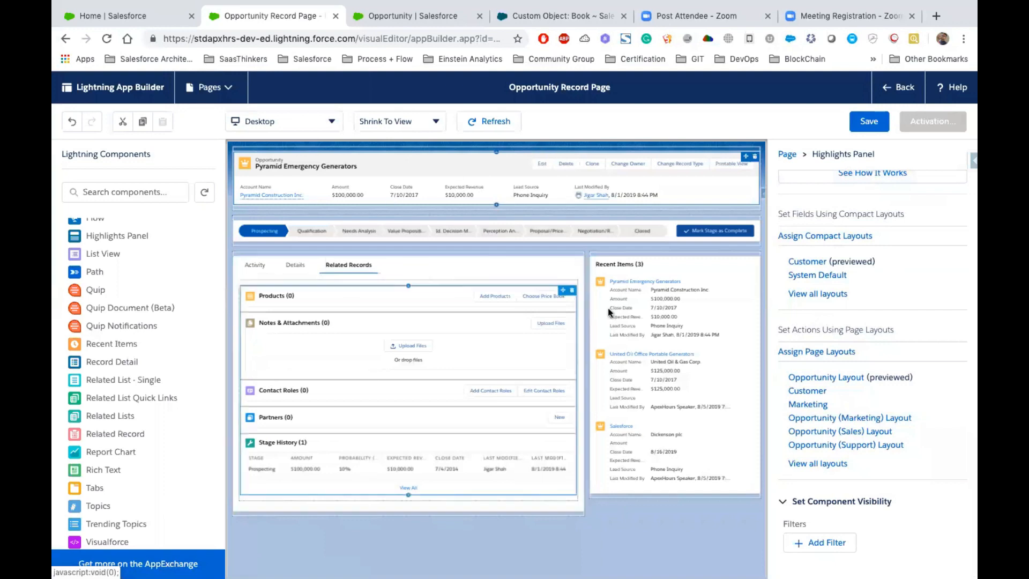
{"action": "left_click", "coordinate": [312, 265]}
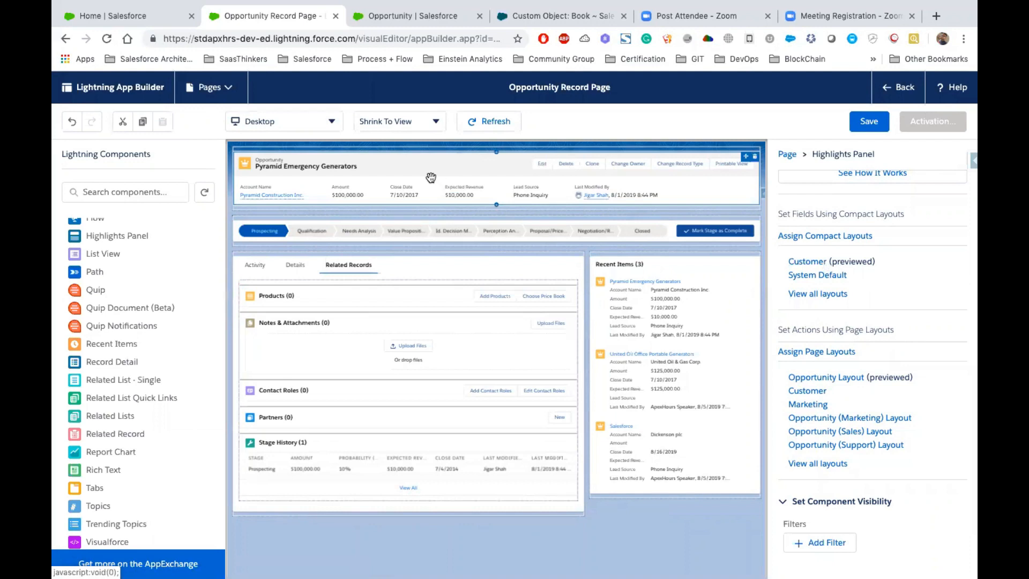
{"action": "left_click", "coordinate": [295, 270]}
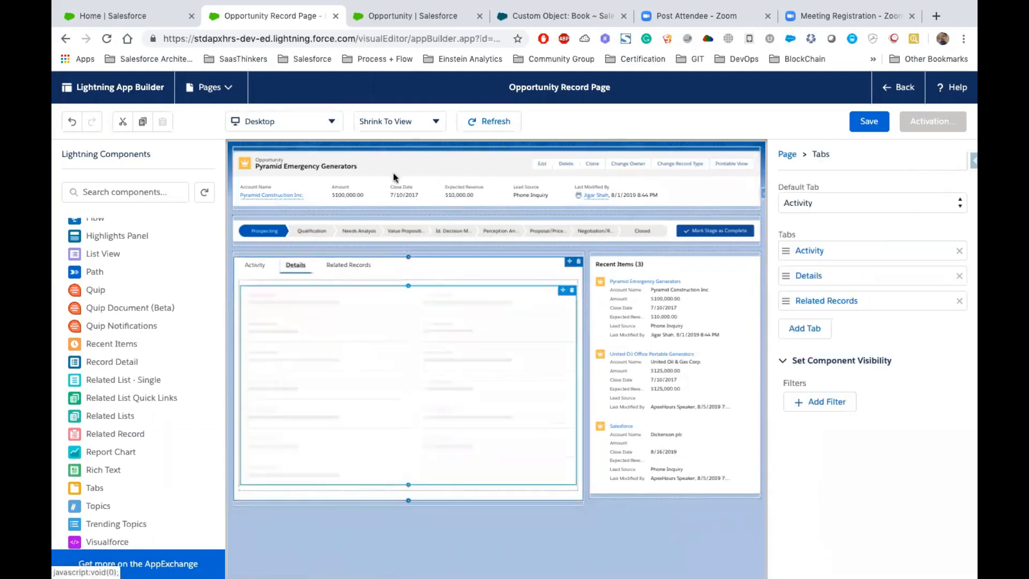
{"action": "left_click", "coordinate": [395, 172]}
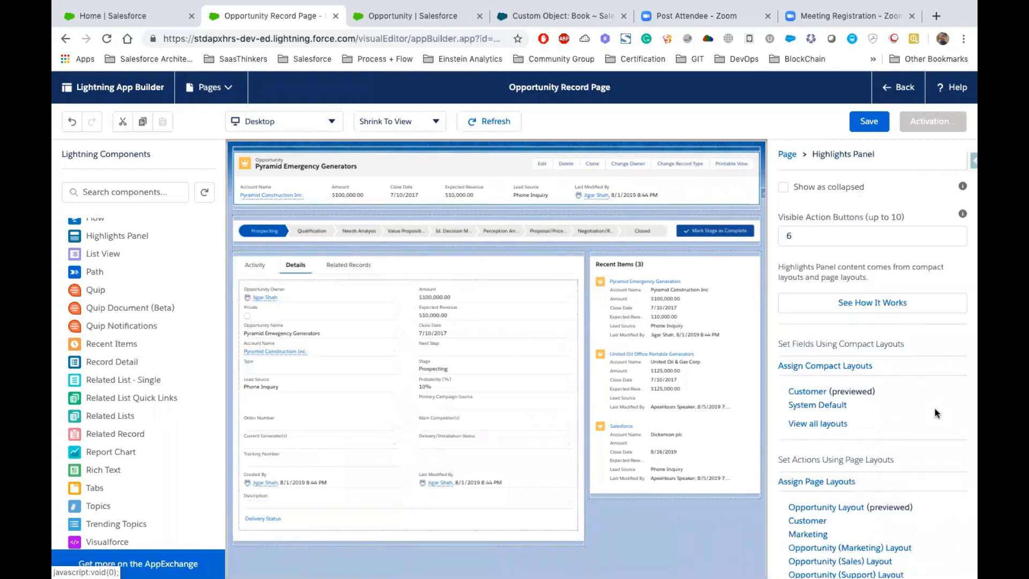
{"action": "scroll", "coordinate": [868, 418], "scroll_direction": "down", "scroll_amount": 3}
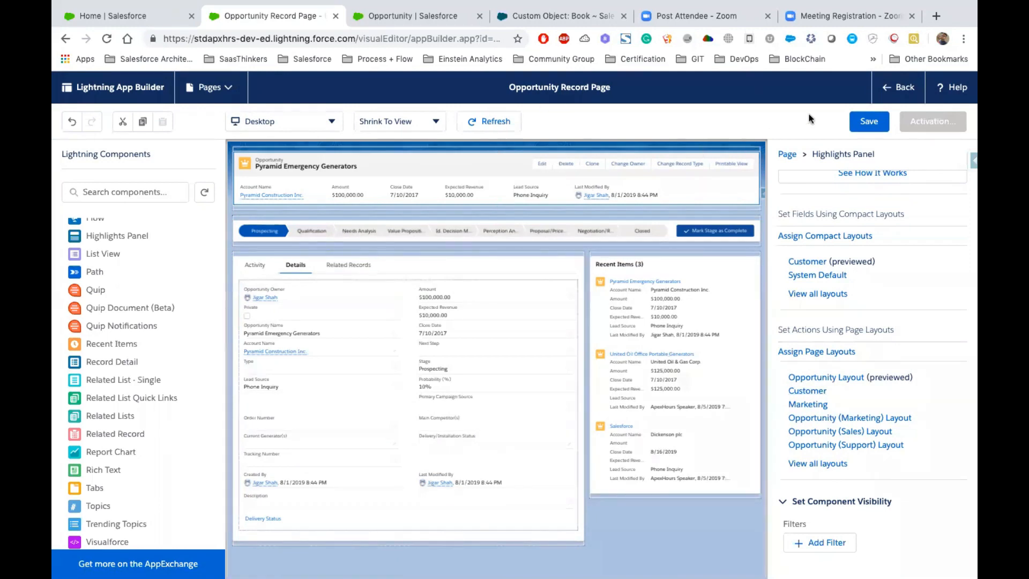
- Save the Opportunity Record Page and activate it as the org default for desktop and phone
{"action": "left_click", "coordinate": [863, 122]}
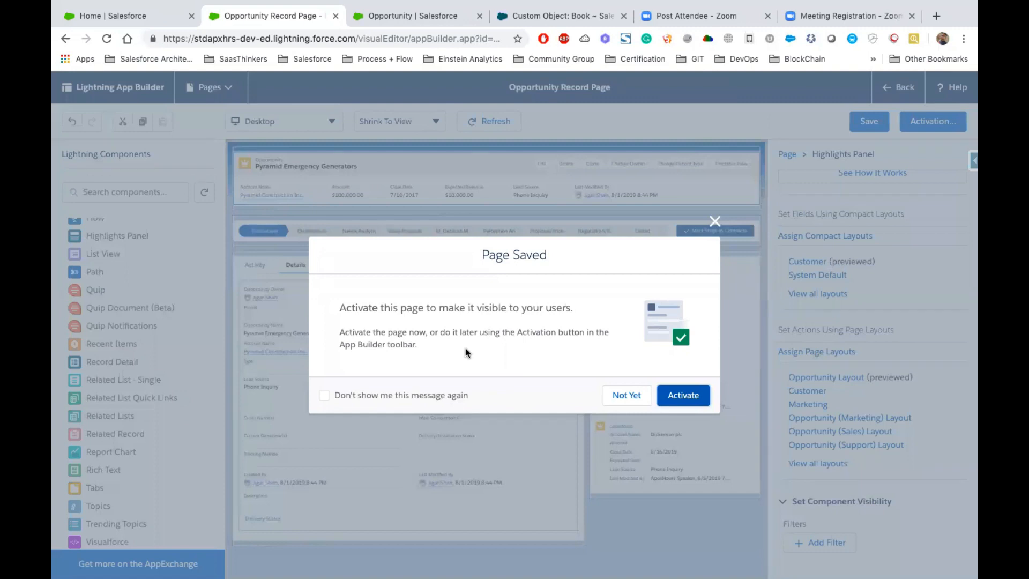
{"action": "left_click", "coordinate": [690, 399]}
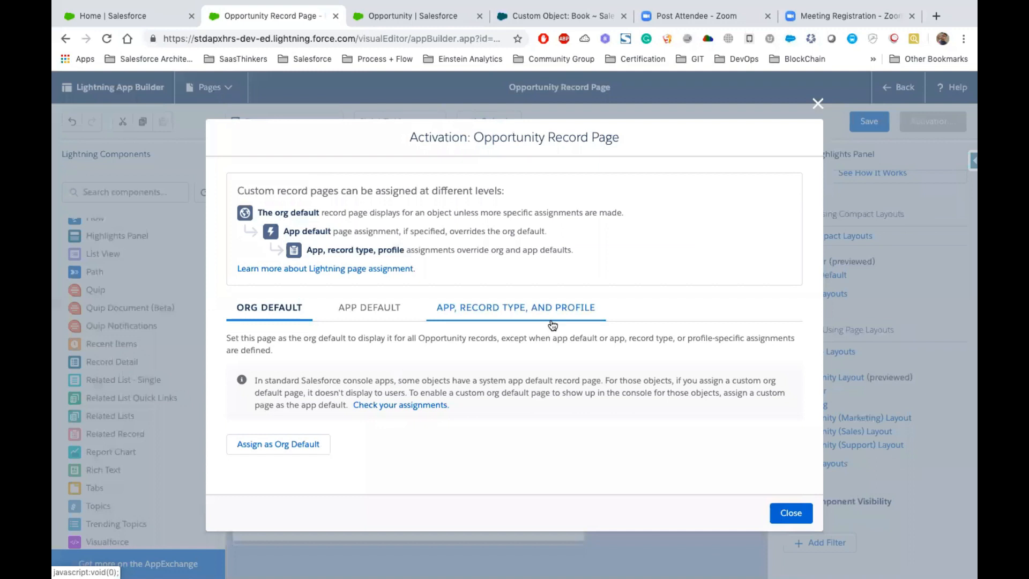
{"action": "left_click", "coordinate": [269, 448]}
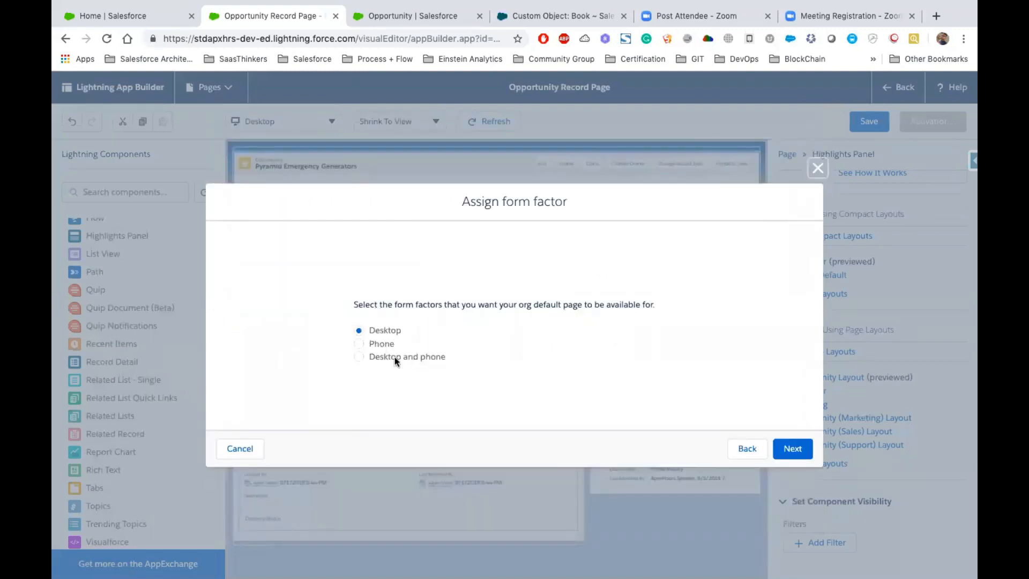
{"action": "left_click", "coordinate": [395, 357]}
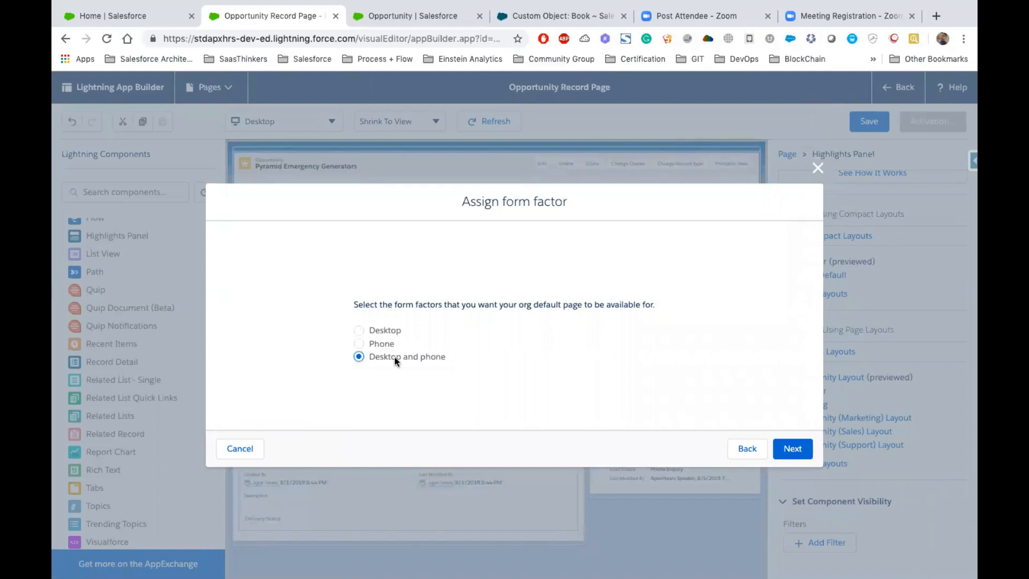
{"action": "left_click", "coordinate": [804, 451]}
{"action": "left_click", "coordinate": [796, 420]}
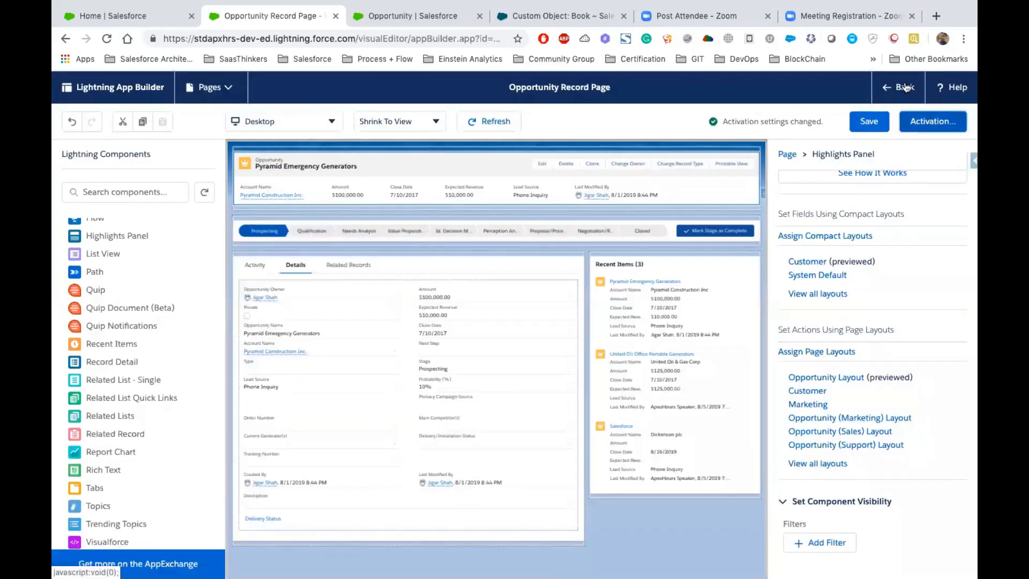
- Return to the opportunity record and check its redesigned page, including the Recent Items list
{"action": "left_click", "coordinate": [904, 87]}
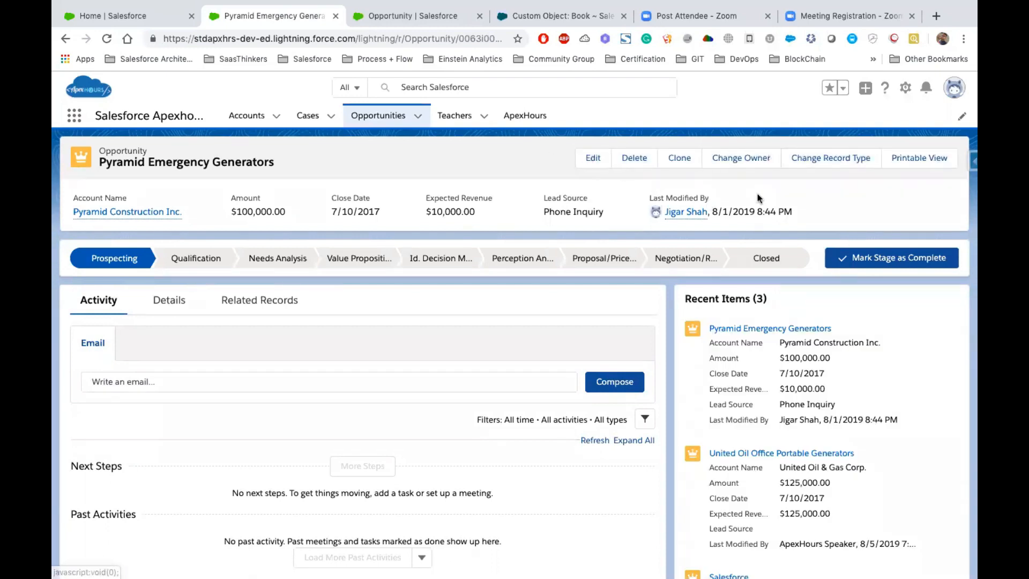
{"action": "scroll", "coordinate": [763, 379], "scroll_direction": "down", "scroll_amount": 3}
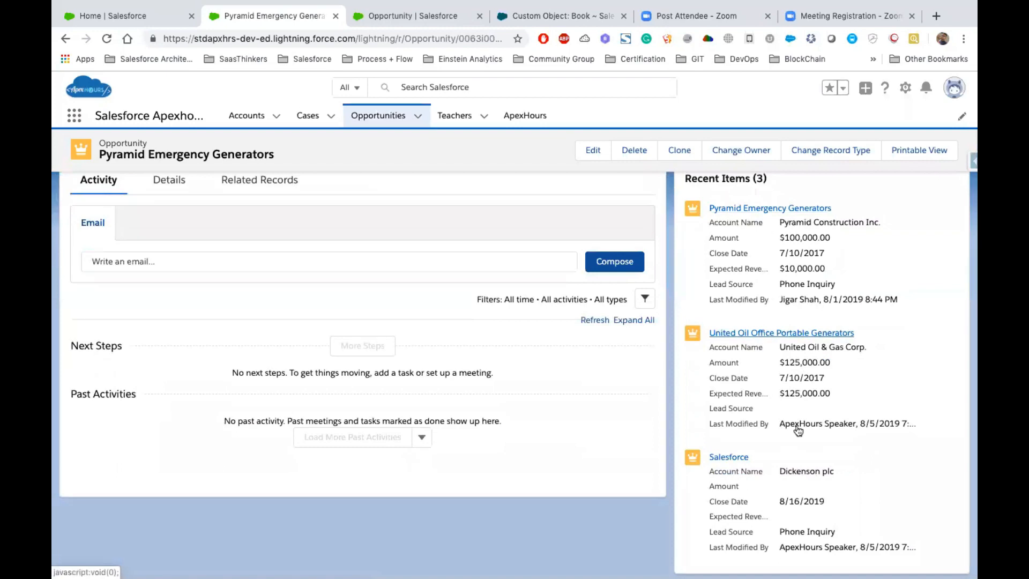
{"action": "scroll", "coordinate": [797, 430], "scroll_direction": "up", "scroll_amount": 3}
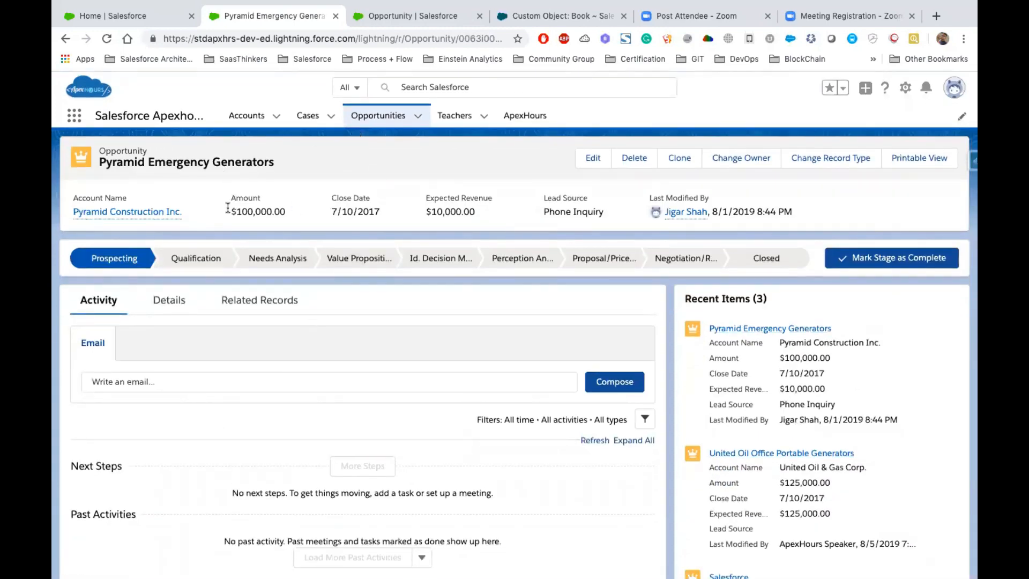
- Find Lightning App Builder in Setup by searching for Lightning App, and open its list of Lightning pages
{"action": "left_click", "coordinate": [398, 21]}
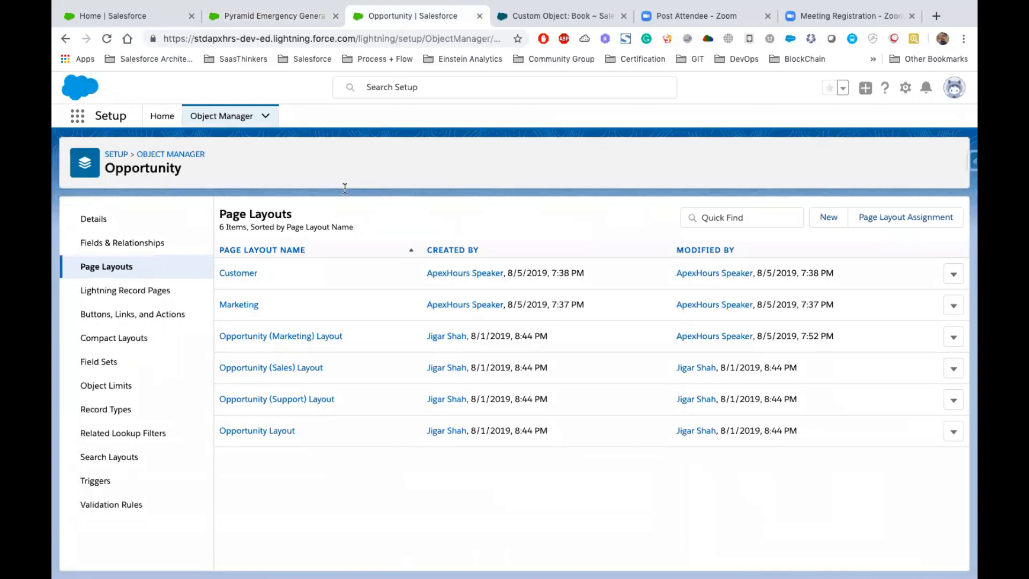
{"action": "left_click", "coordinate": [206, 116]}
{"action": "left_click", "coordinate": [158, 123]}
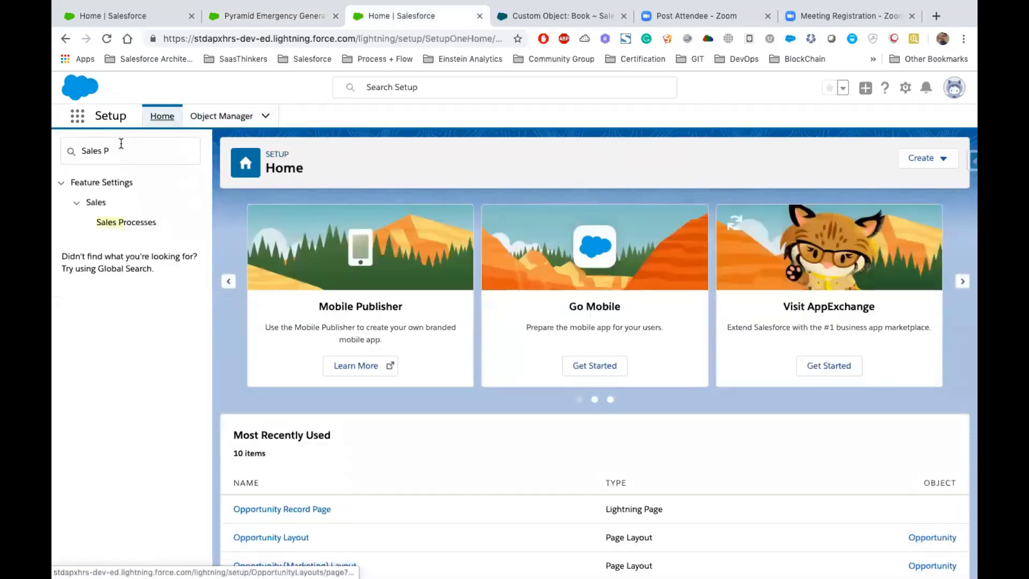
{"action": "left_click", "coordinate": [121, 144]}
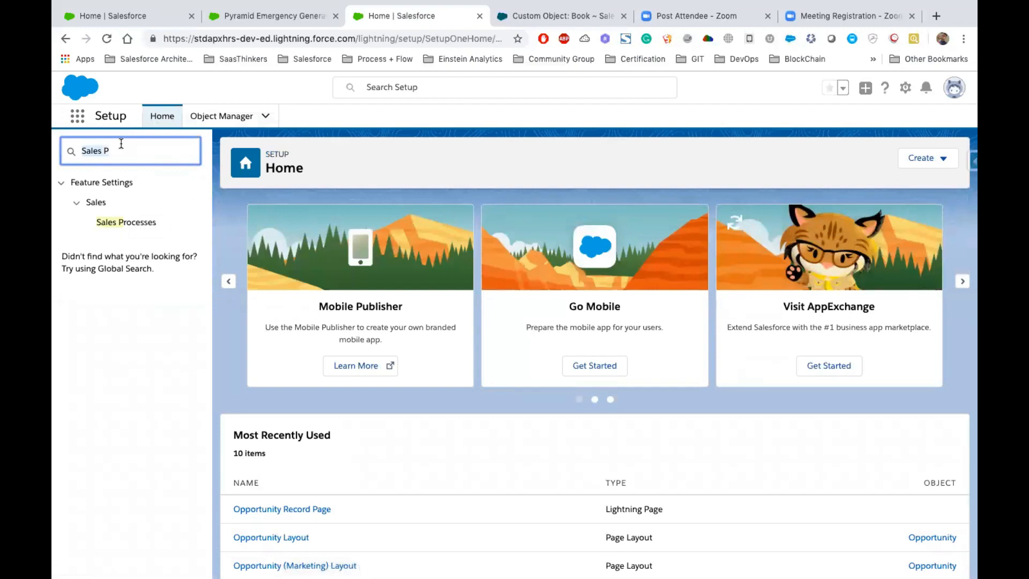
{"action": "key", "text": "ctrl+a"}
{"action": "type", "text": "Ligh"}
{"action": "left_click", "coordinate": [126, 205]}
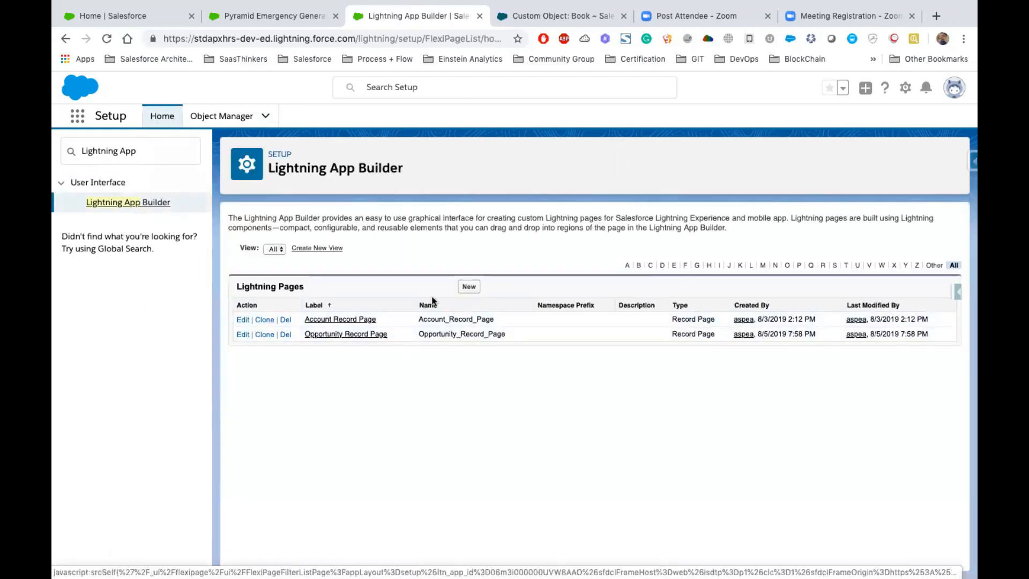
{"action": "left_click_drag", "start_coordinate": [399, 333], "coordinate": [299, 320]}
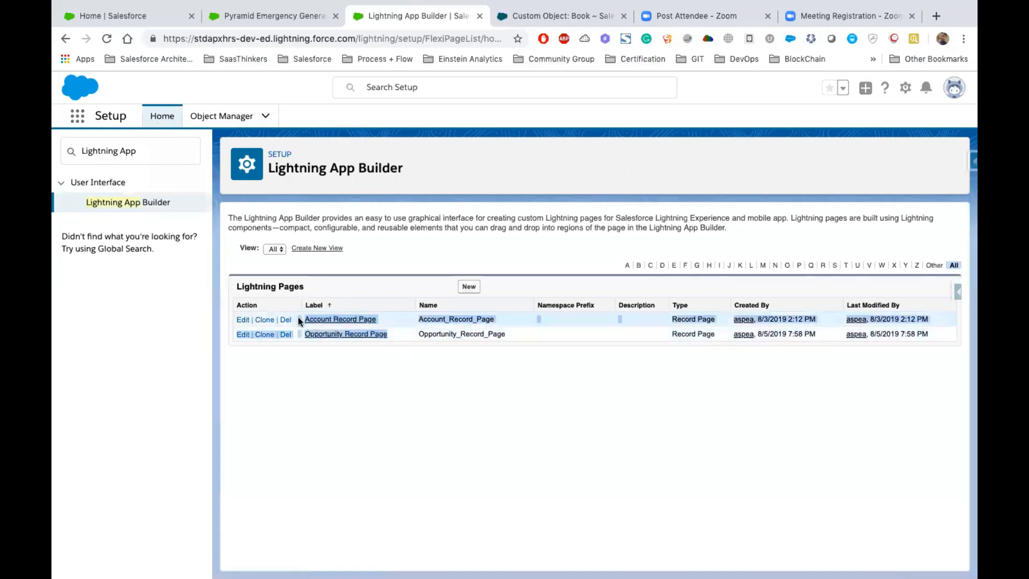
- Create a new Lightning app page labelled Webinars with the Header and Two Regions template, and dismiss the introductory tip
{"action": "left_click", "coordinate": [467, 287]}
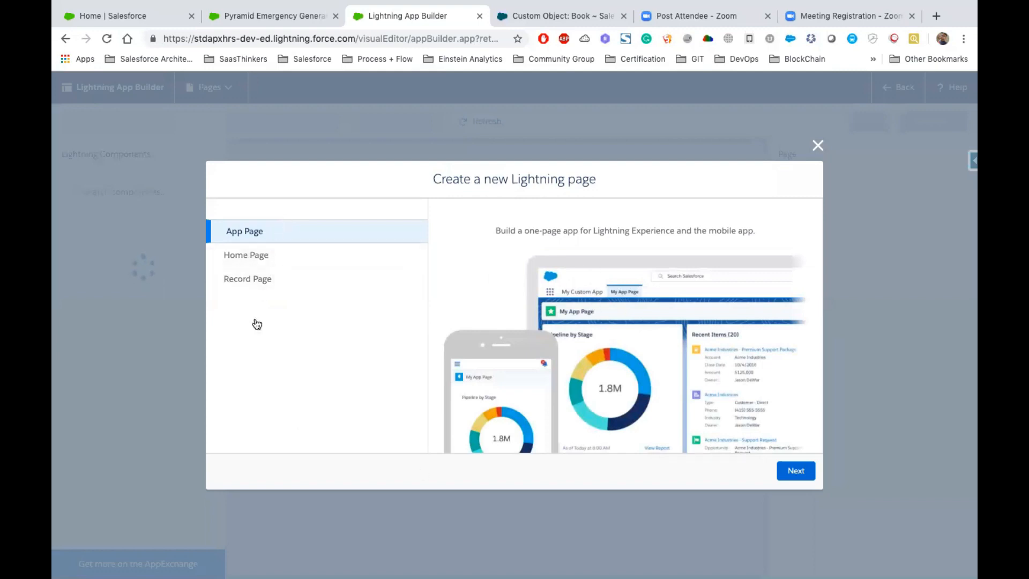
{"action": "left_click", "coordinate": [796, 467]}
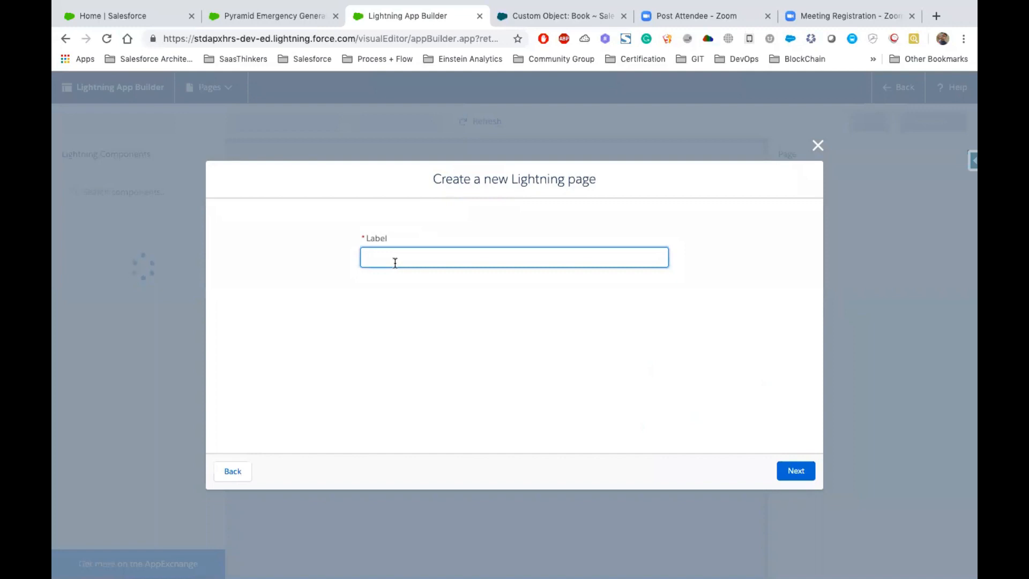
{"action": "left_click", "coordinate": [786, 469]}
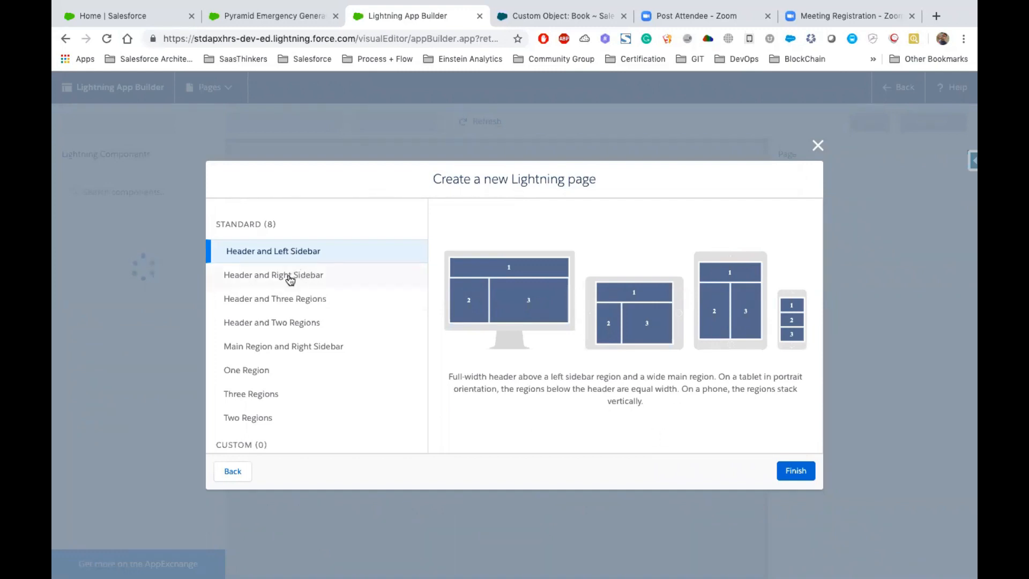
{"action": "left_click", "coordinate": [320, 343]}
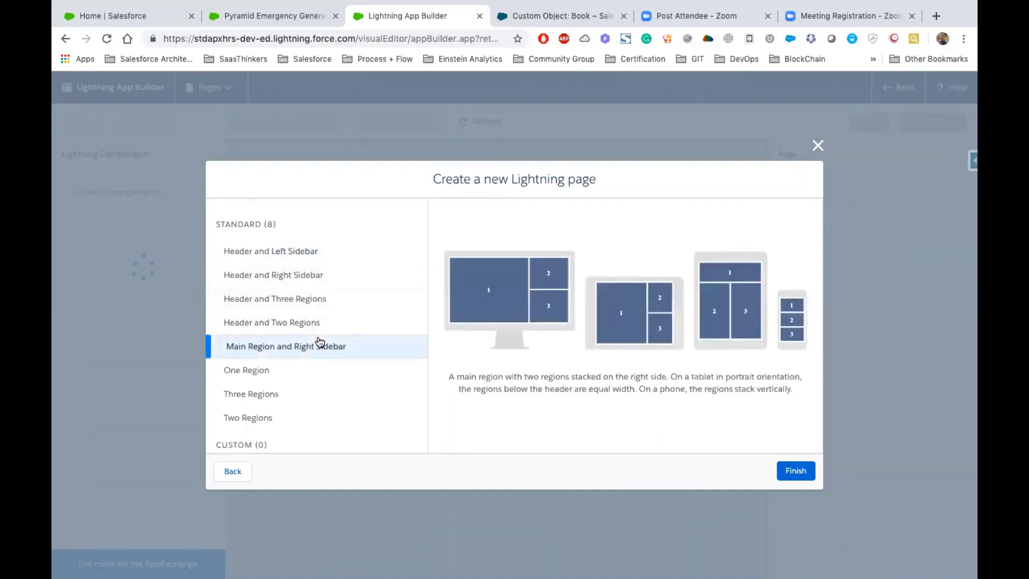
{"action": "left_click", "coordinate": [286, 322]}
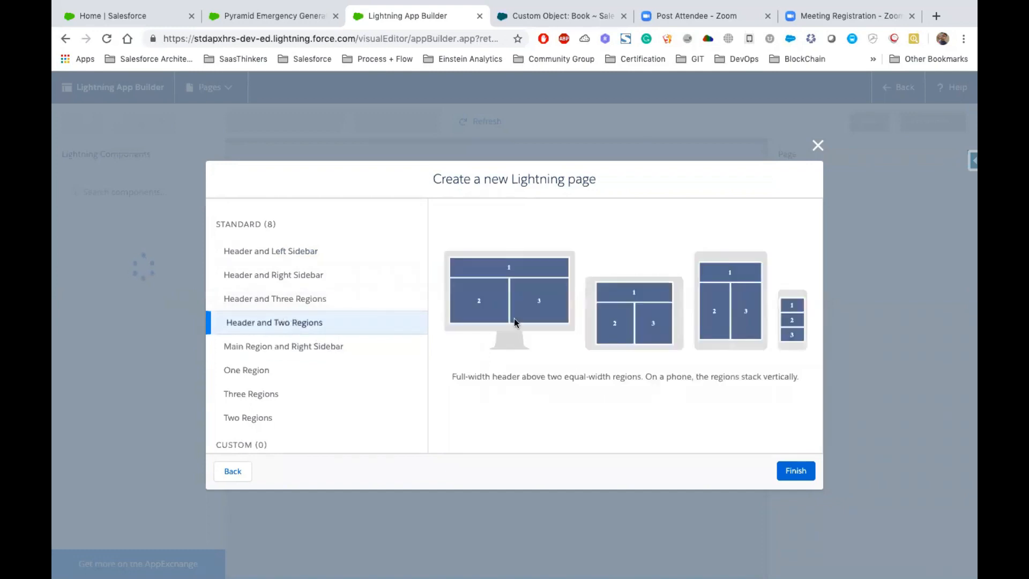
{"action": "left_click", "coordinate": [796, 472]}
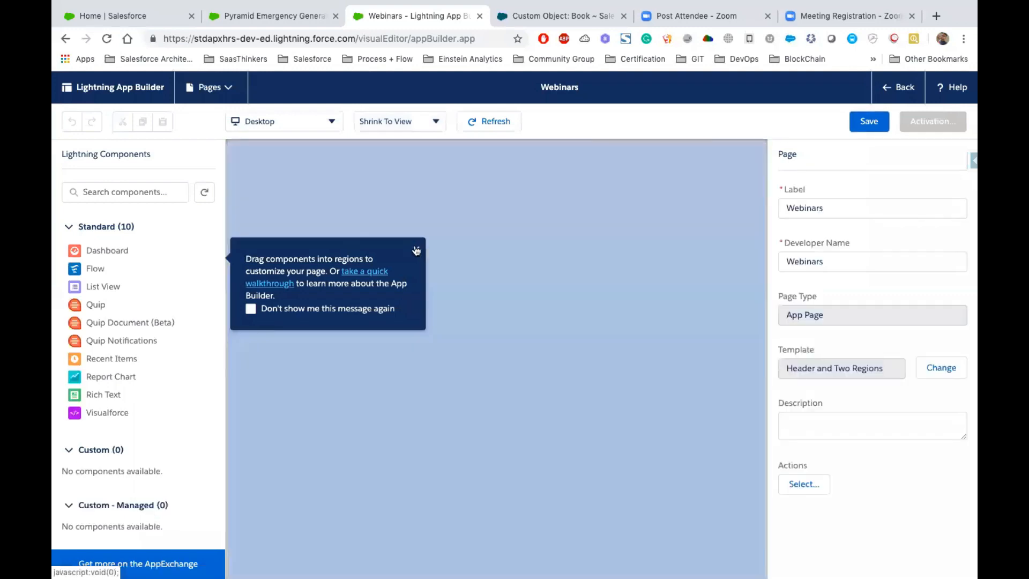
{"action": "left_click", "coordinate": [416, 249]}
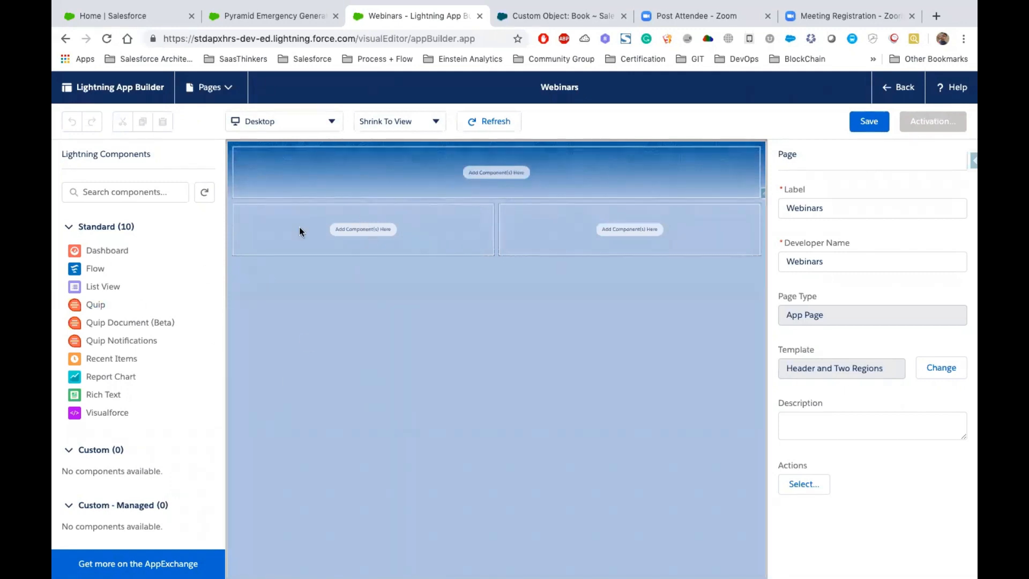
- Try a Report Chart and a Visualforce component in the two regions below the header, and check which reports the chart can use
{"action": "left_click", "coordinate": [126, 373]}
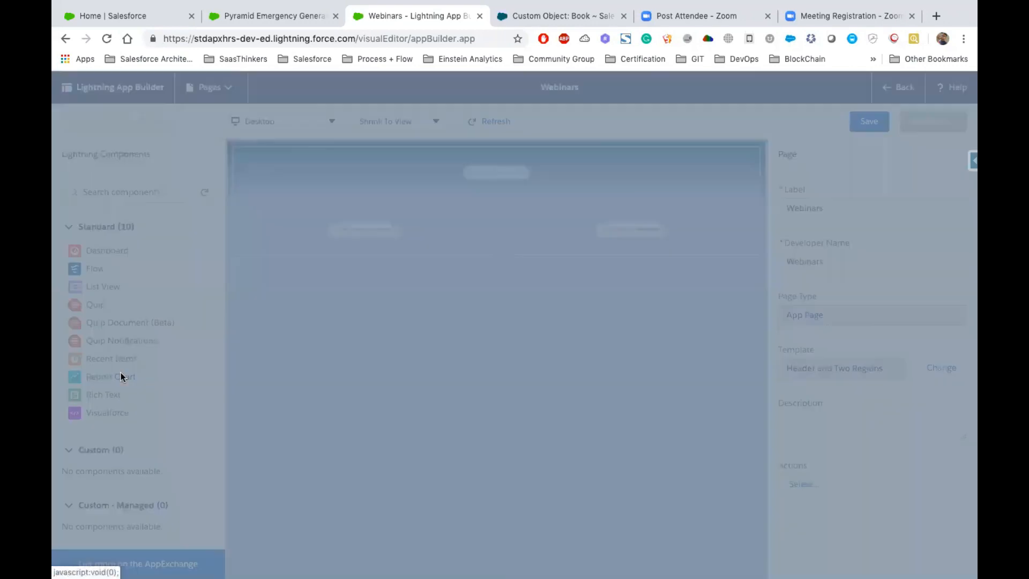
{"action": "left_click", "coordinate": [714, 250]}
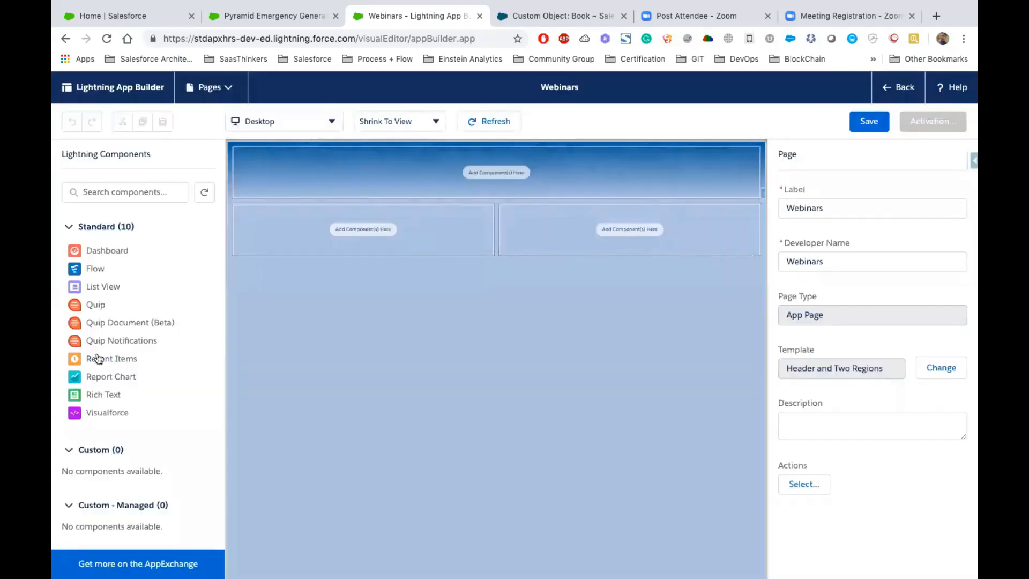
{"action": "left_click_drag", "start_coordinate": [107, 379], "coordinate": [339, 217]}
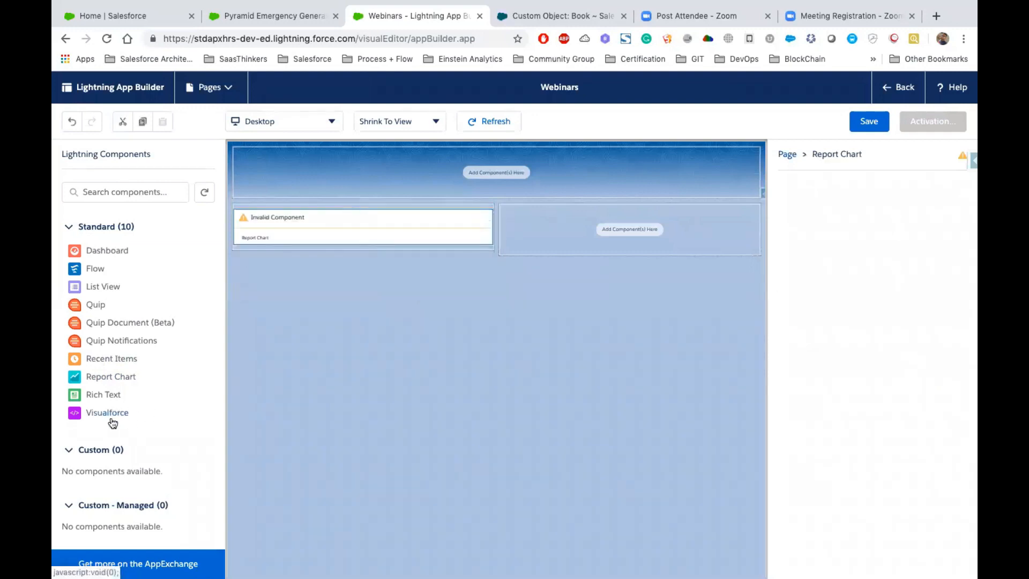
{"action": "left_click_drag", "start_coordinate": [110, 414], "coordinate": [590, 214]}
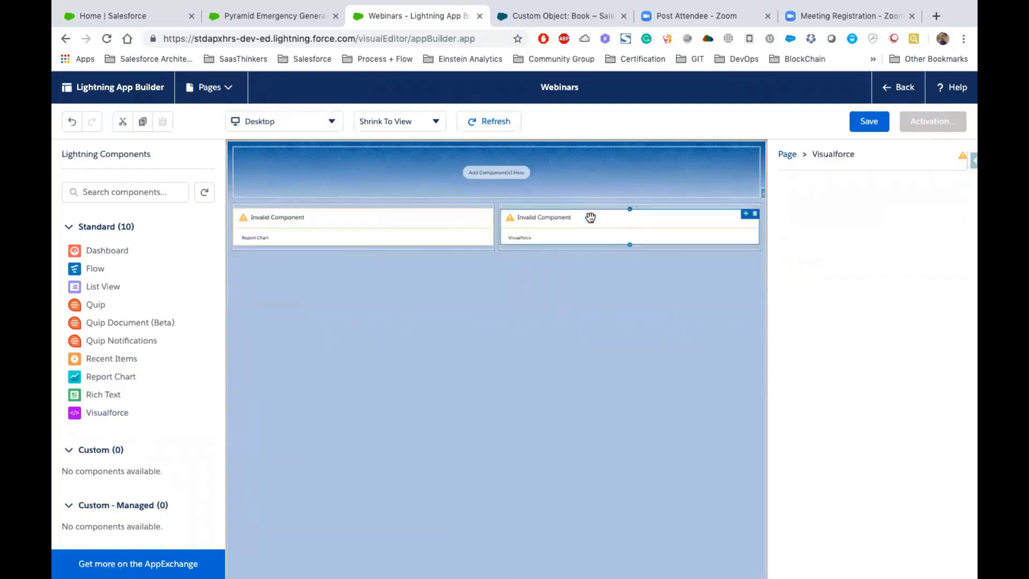
{"action": "left_click", "coordinate": [418, 229]}
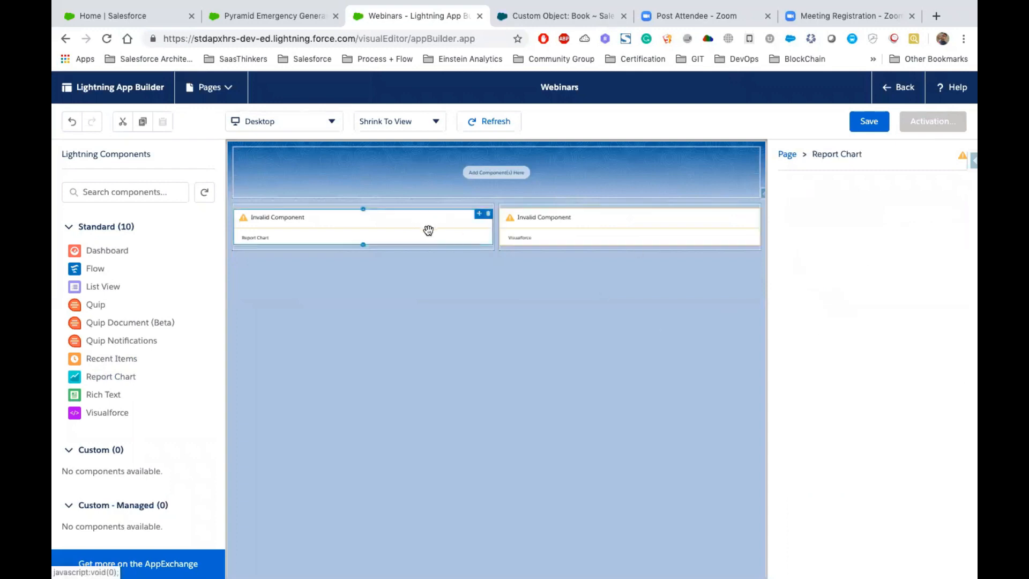
{"action": "left_click", "coordinate": [953, 263]}
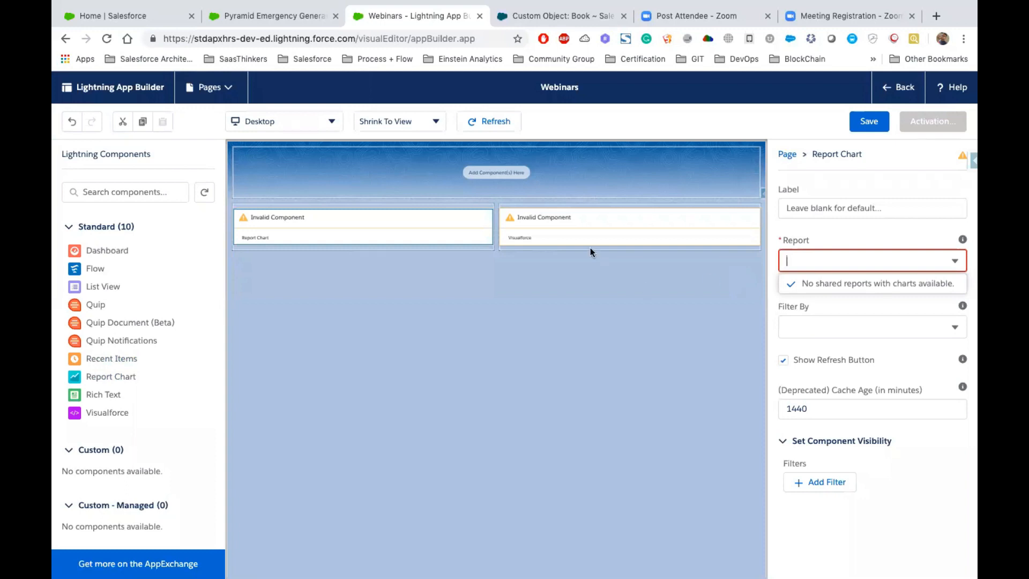
- Remove the Report Chart and Visualforce components from the page
{"action": "left_click_drag", "start_coordinate": [106, 249], "coordinate": [107, 213]}
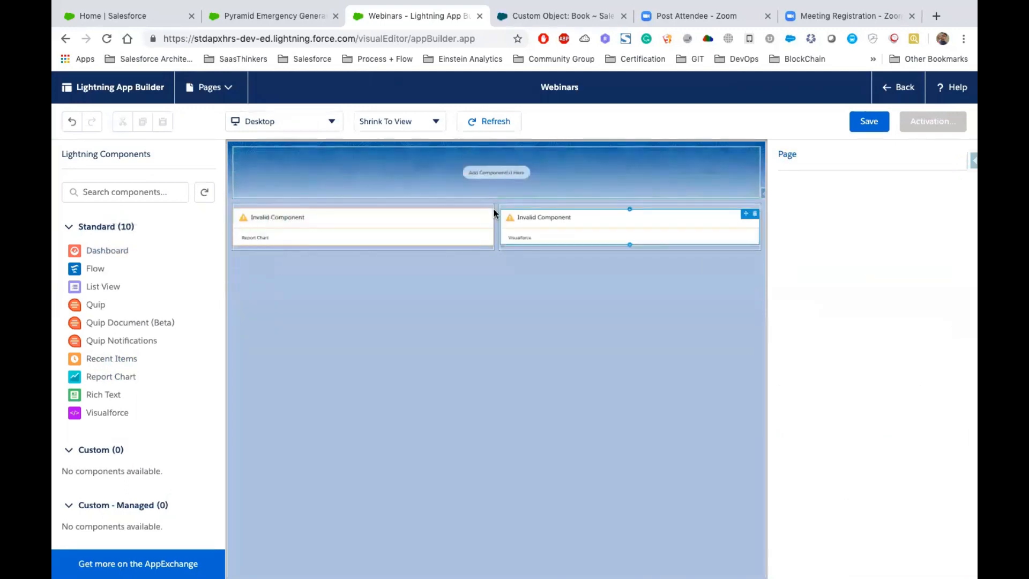
{"action": "left_click", "coordinate": [488, 214]}
{"action": "left_click", "coordinate": [755, 215]}
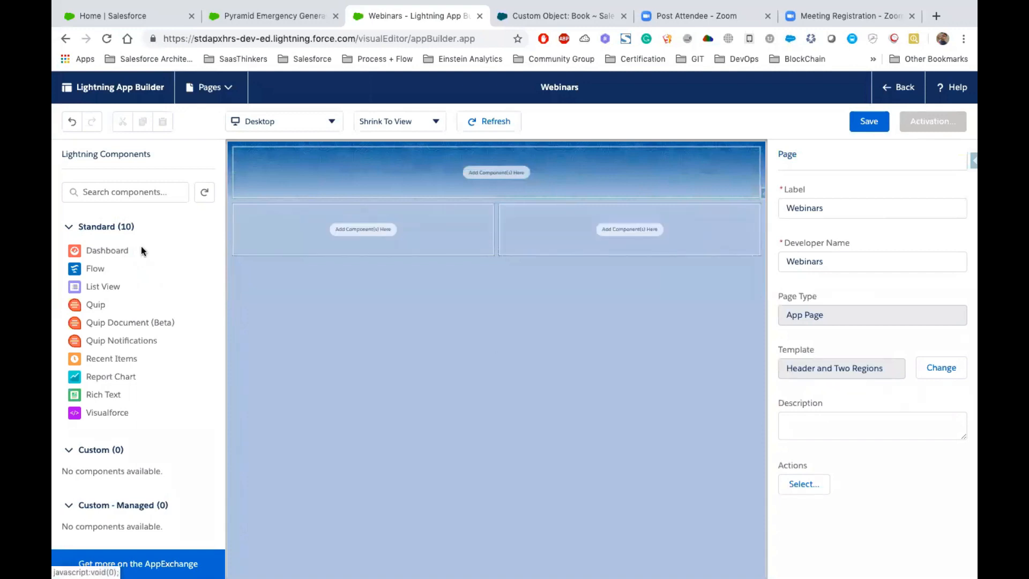
- Place a List View component in the first region below the header and a Recent Items component in the second
{"action": "left_click_drag", "start_coordinate": [143, 282], "coordinate": [303, 232]}
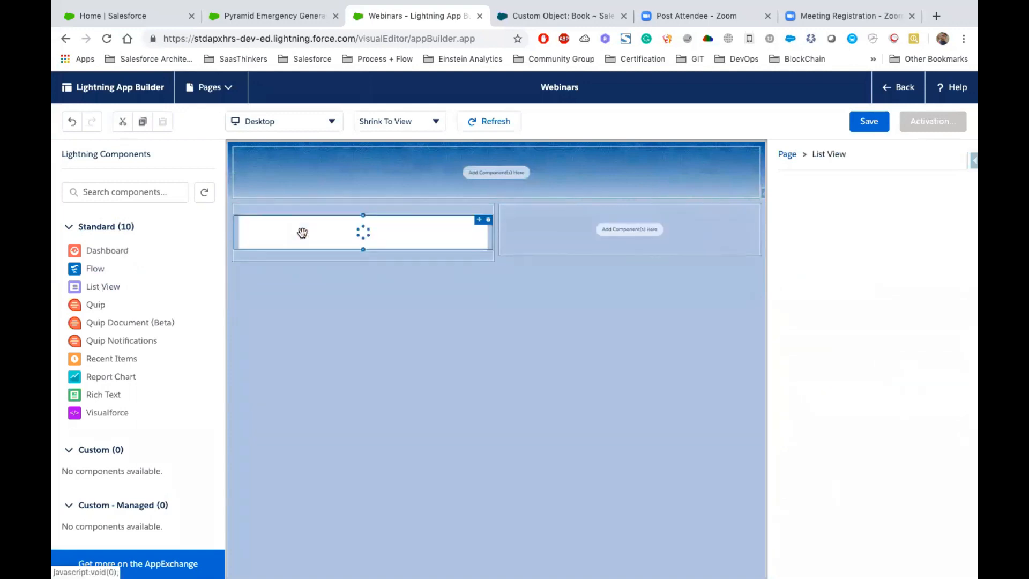
{"action": "left_click_drag", "start_coordinate": [117, 360], "coordinate": [628, 232]}
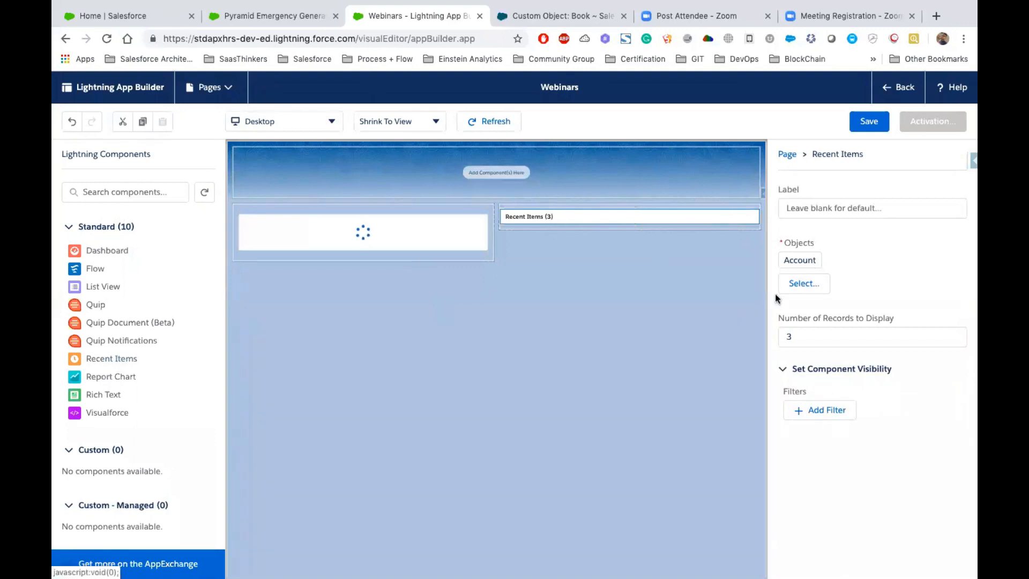
- Add Lead and Product to the Recent Items component's objects and set its number of records to display to 5
{"action": "left_click", "coordinate": [804, 283]}
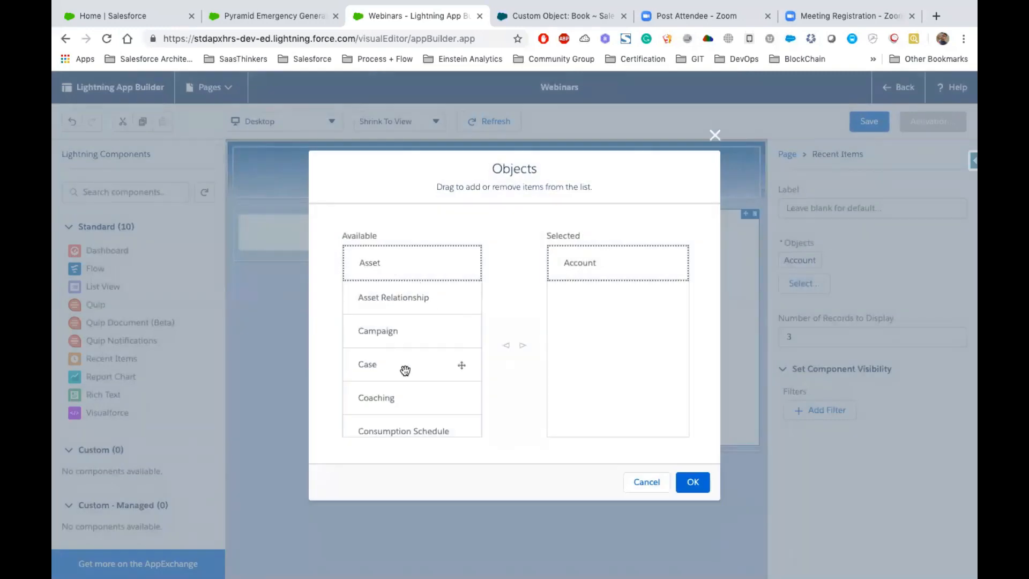
{"action": "scroll", "coordinate": [405, 369], "scroll_direction": "down", "scroll_amount": 10}
{"action": "scroll", "coordinate": [403, 347], "scroll_direction": "down", "scroll_amount": 5}
{"action": "scroll", "coordinate": [405, 322], "scroll_direction": "up", "scroll_amount": 1}
{"action": "left_click", "coordinate": [390, 305]}
{"action": "left_click_drag", "start_coordinate": [413, 305], "coordinate": [620, 315]}
{"action": "scroll", "coordinate": [434, 358], "scroll_direction": "down", "scroll_amount": 1}
{"action": "scroll", "coordinate": [434, 358], "scroll_direction": "down", "scroll_amount": 3}
{"action": "left_click_drag", "start_coordinate": [386, 307], "coordinate": [590, 354]}
{"action": "left_click", "coordinate": [691, 482]}
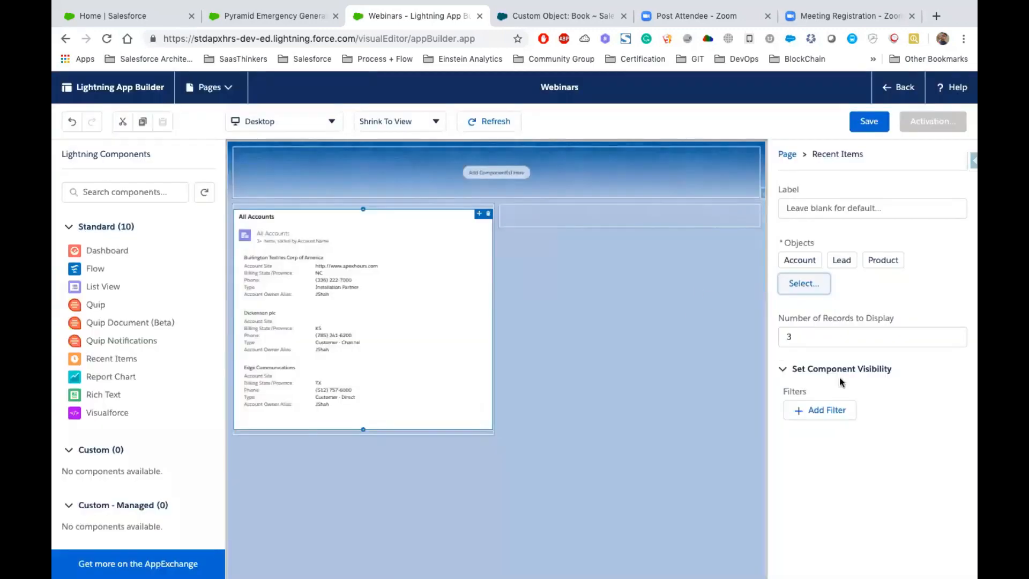
{"action": "left_click", "coordinate": [807, 340]}
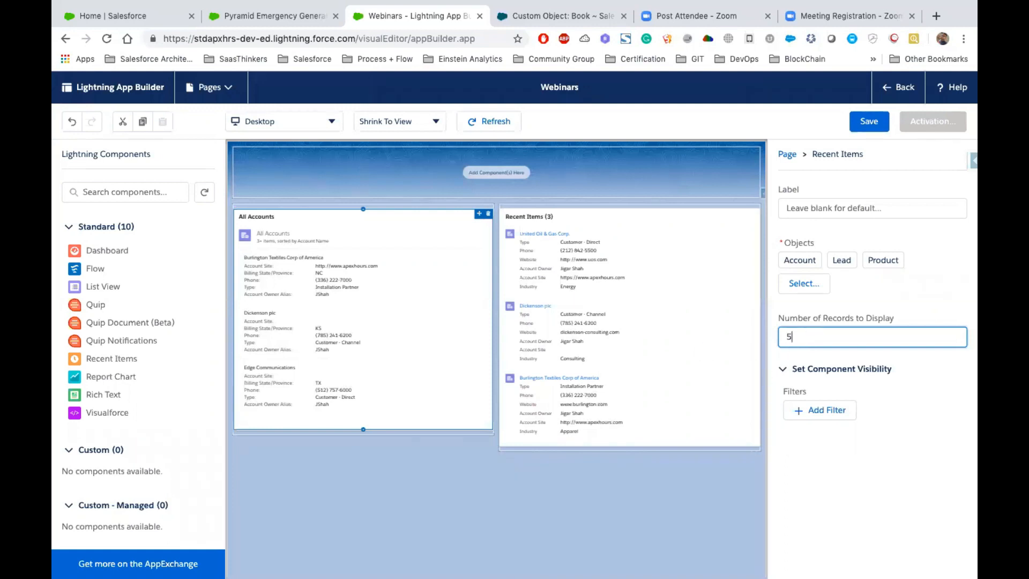
{"action": "left_click", "coordinate": [843, 354]}
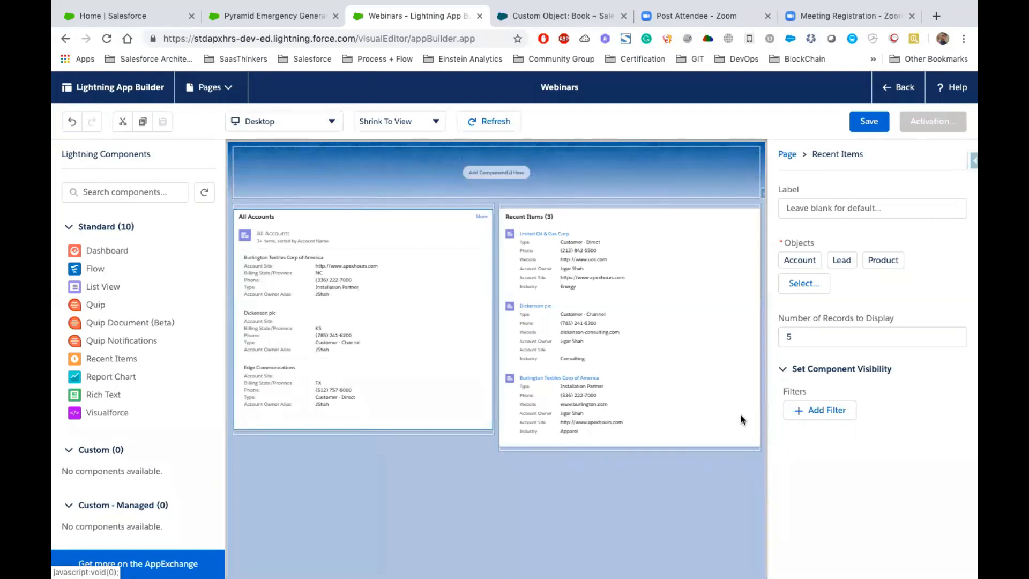
- Add a component visibility filter to the Recent Items component and open its criteria for editing
{"action": "left_click", "coordinate": [808, 413]}
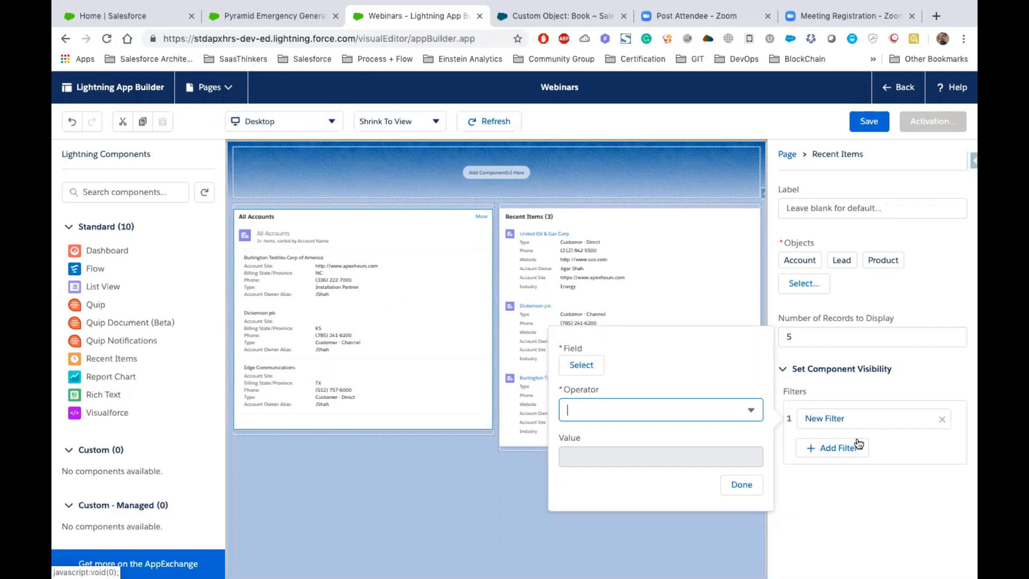
{"action": "left_click", "coordinate": [938, 416]}
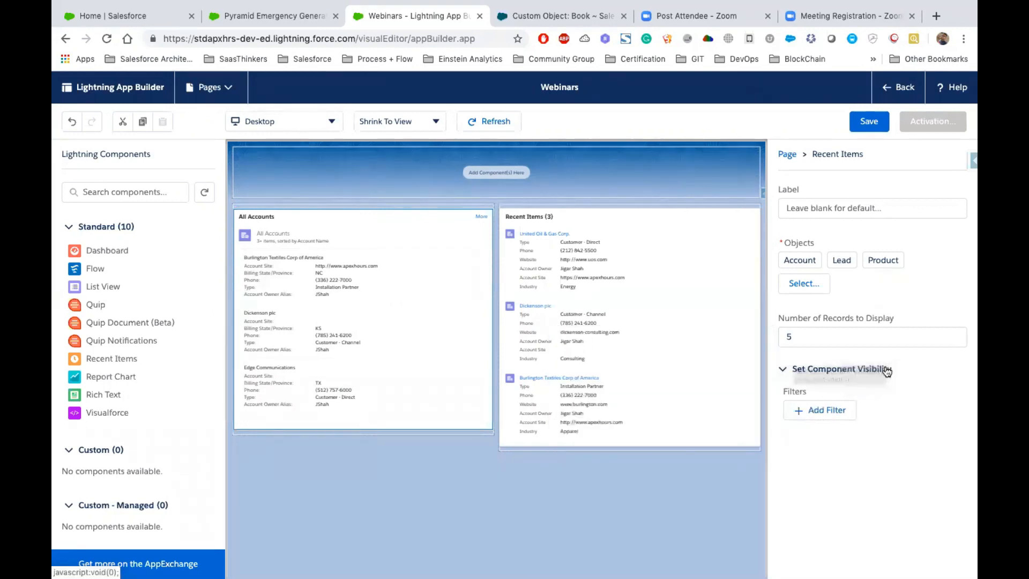
{"action": "left_click", "coordinate": [833, 411]}
{"action": "left_click", "coordinate": [861, 421]}
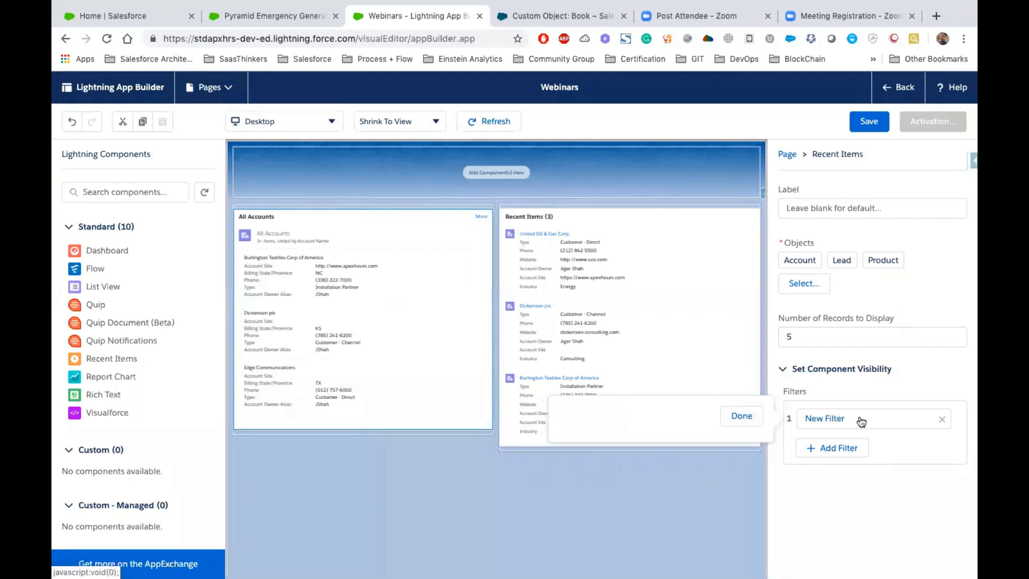
{"action": "left_click", "coordinate": [826, 419]}
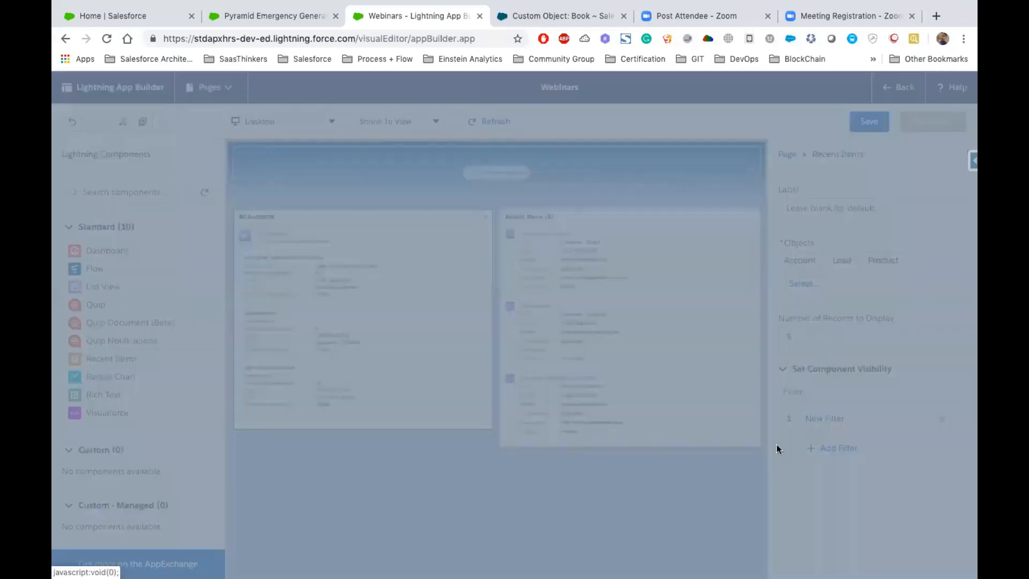
{"action": "left_click", "coordinate": [505, 405]}
{"action": "left_click", "coordinate": [826, 419]}
{"action": "left_click", "coordinate": [515, 396]}
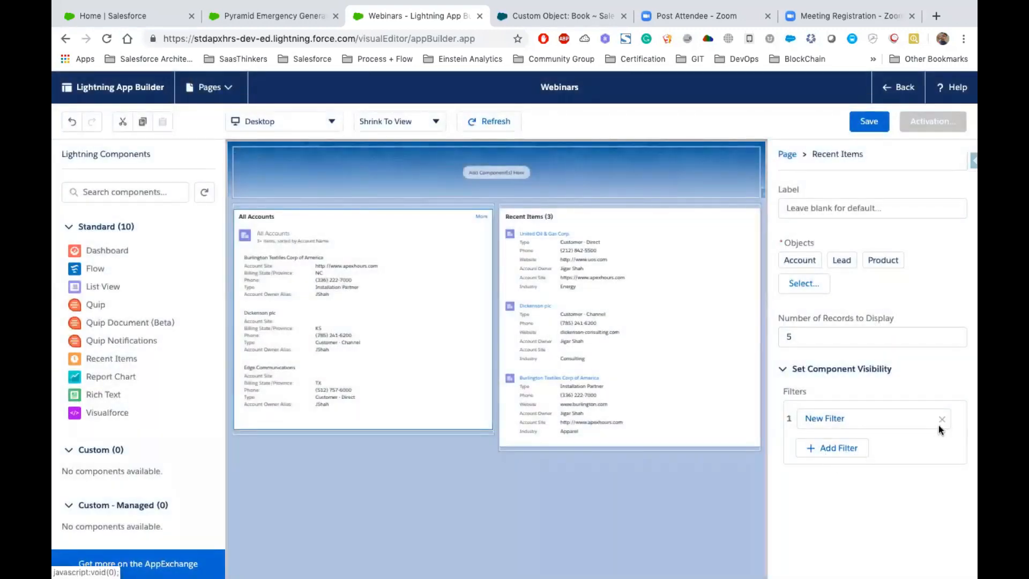
{"action": "left_click", "coordinate": [818, 417]}
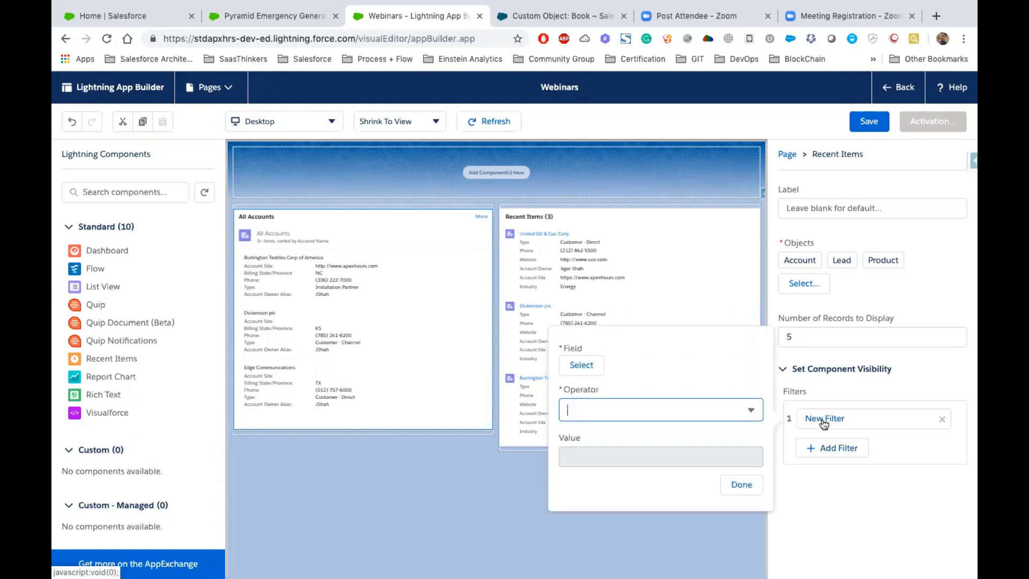
- Set the visibility filter's field to User > Profile > Name
{"action": "left_click", "coordinate": [586, 368]}
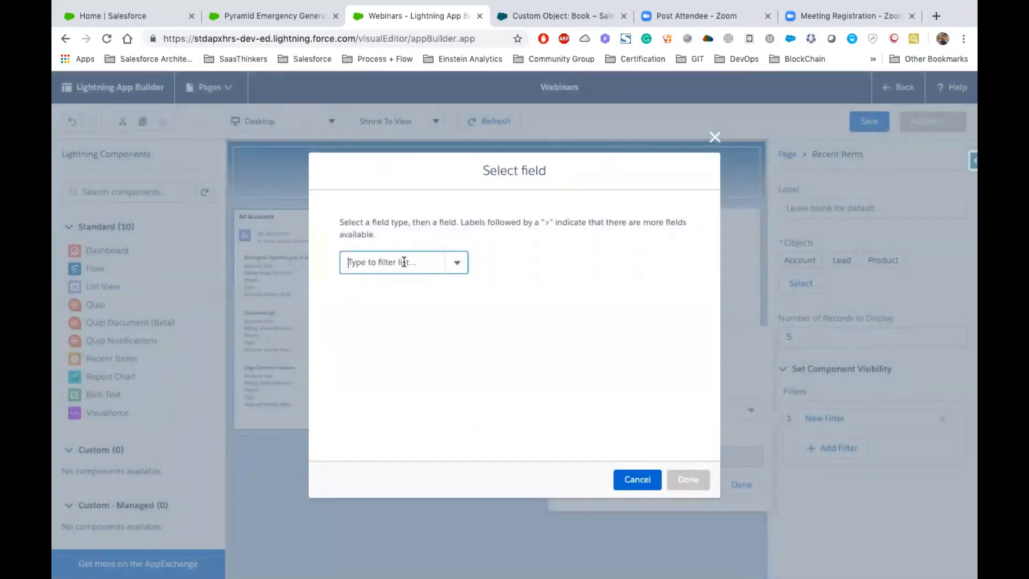
{"action": "left_click", "coordinate": [404, 261]}
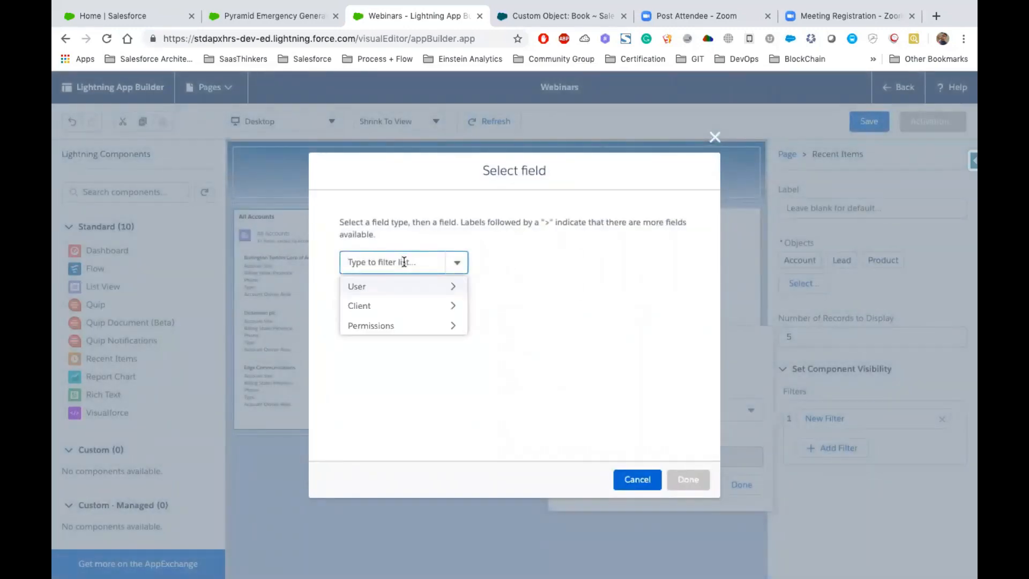
{"action": "left_click", "coordinate": [426, 288]}
{"action": "type", "text": "Prof"}
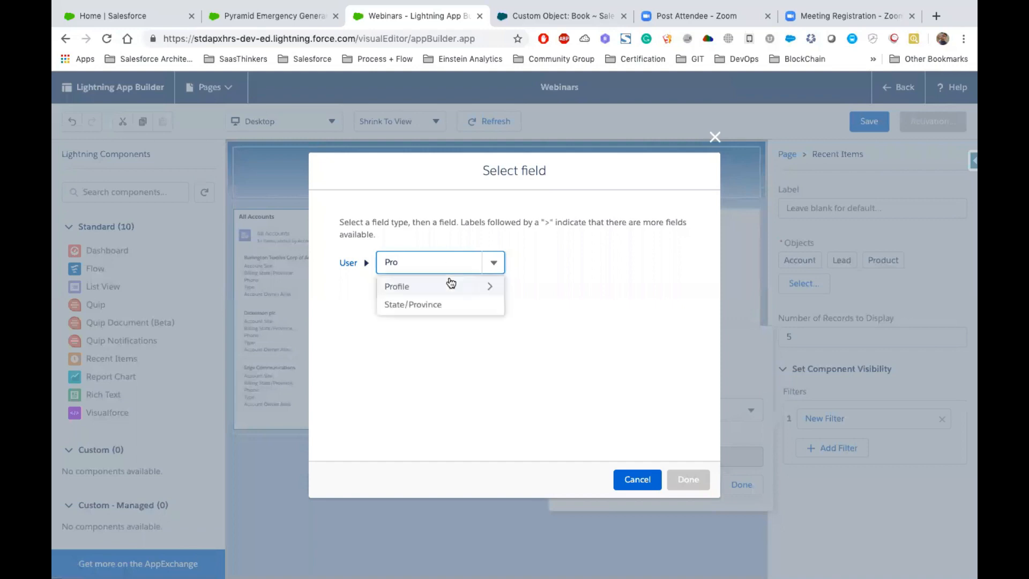
{"action": "left_click", "coordinate": [422, 290]}
{"action": "type", "text": "Na"}
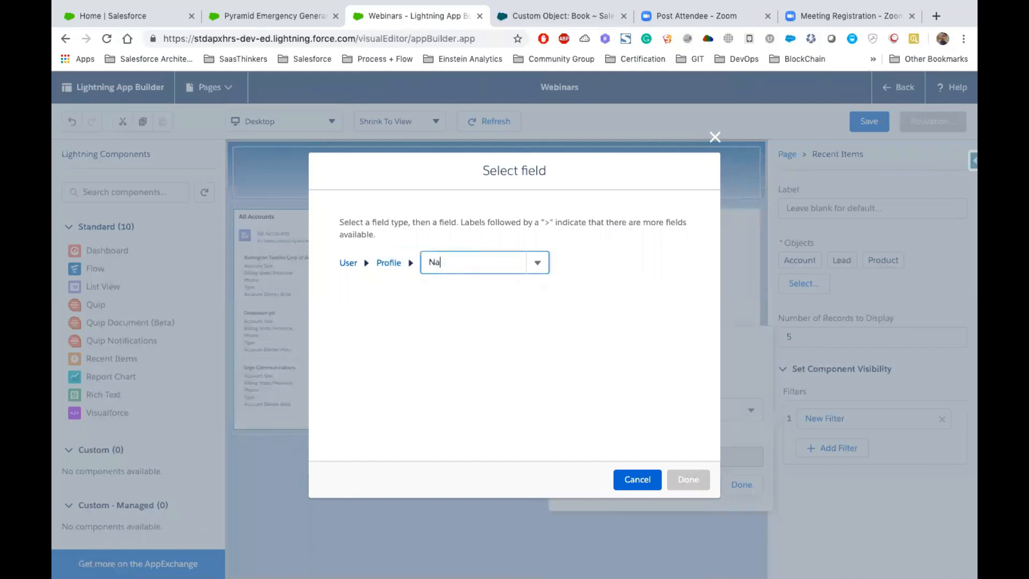
{"action": "left_click", "coordinate": [455, 291]}
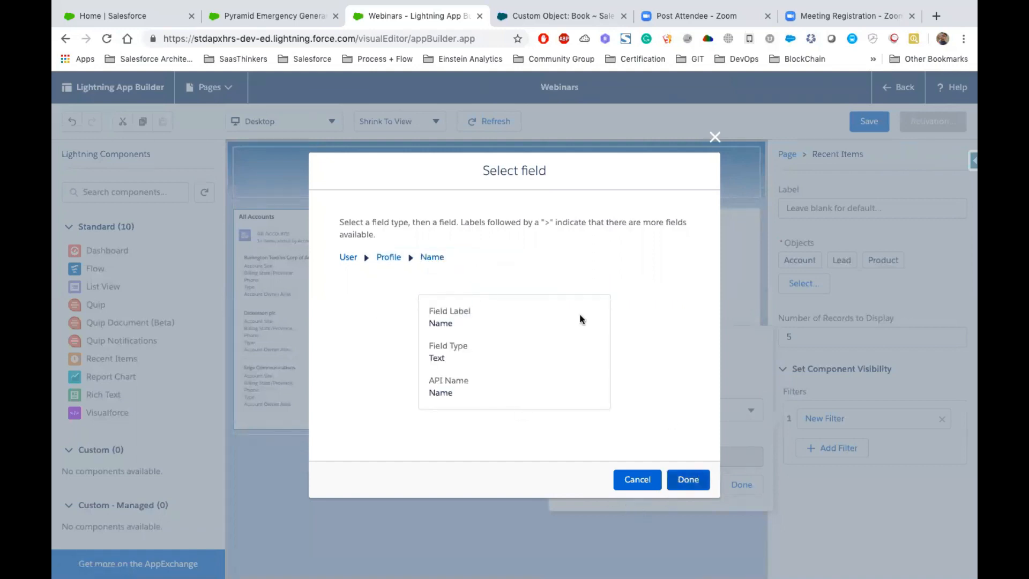
{"action": "left_click", "coordinate": [668, 478]}
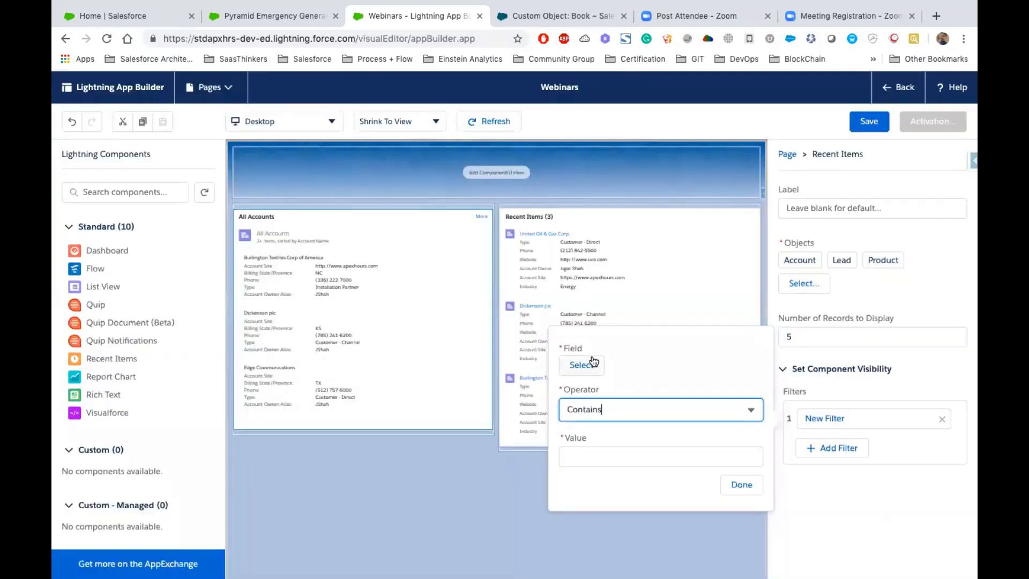
- Set the Recent Items visibility filter's operator to Not Equal and its value to System Administrator
{"action": "left_click", "coordinate": [751, 416]}
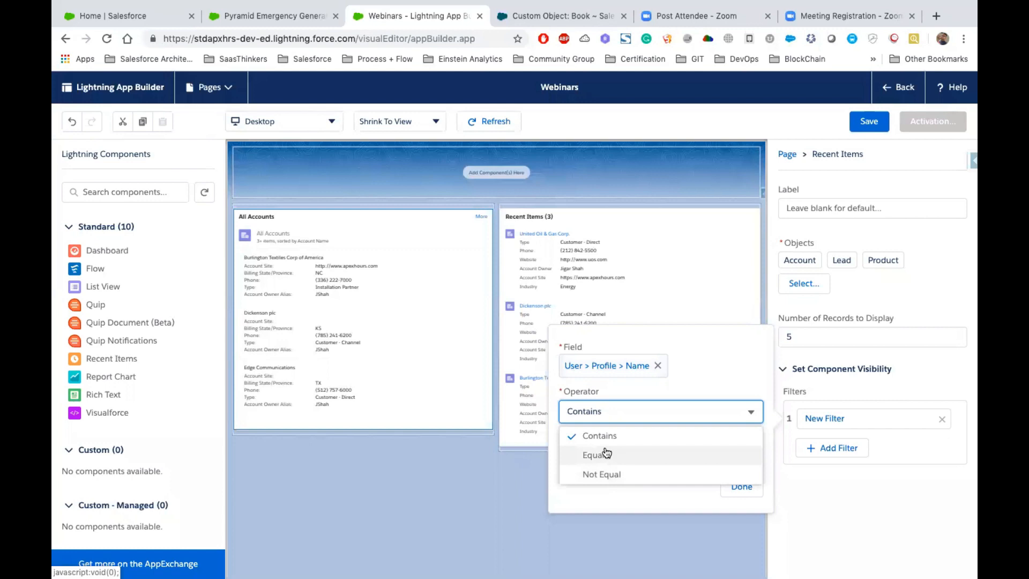
{"action": "left_click", "coordinate": [625, 473]}
{"action": "left_click", "coordinate": [590, 459]}
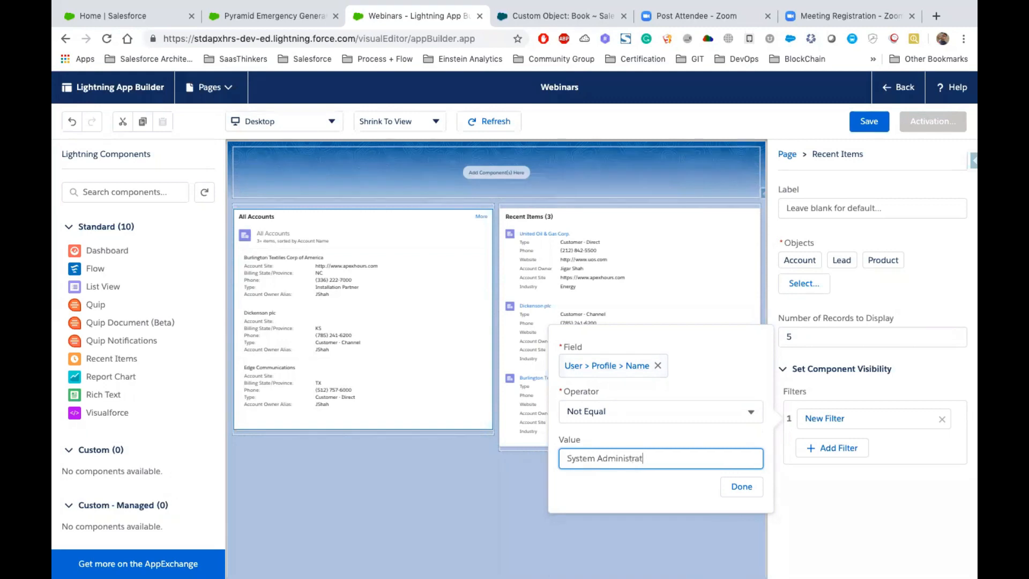
{"action": "left_click", "coordinate": [740, 490]}
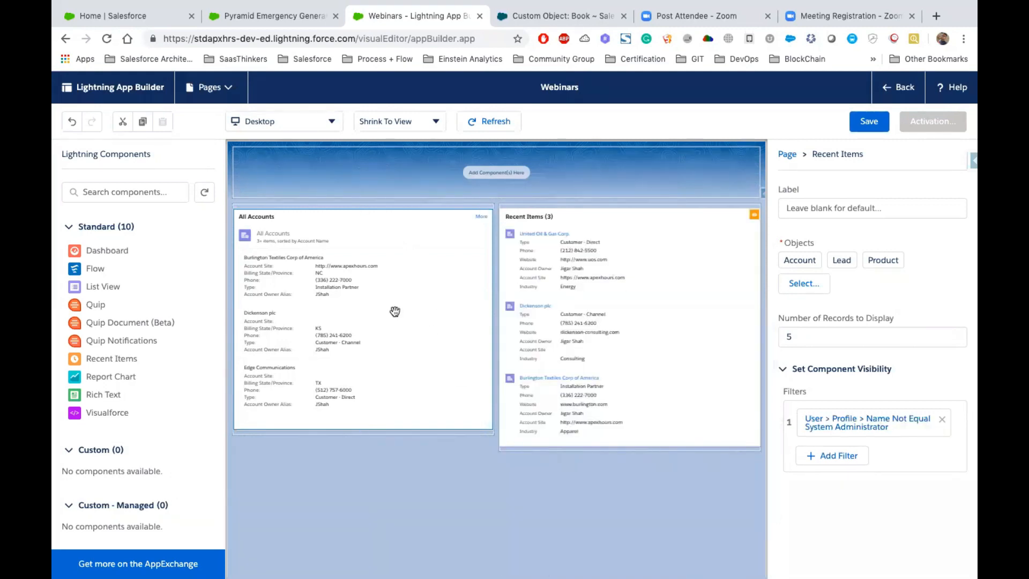
- Save the Webinars page and activate it for all users without adding it to navigation menus
{"action": "left_click", "coordinate": [869, 121]}
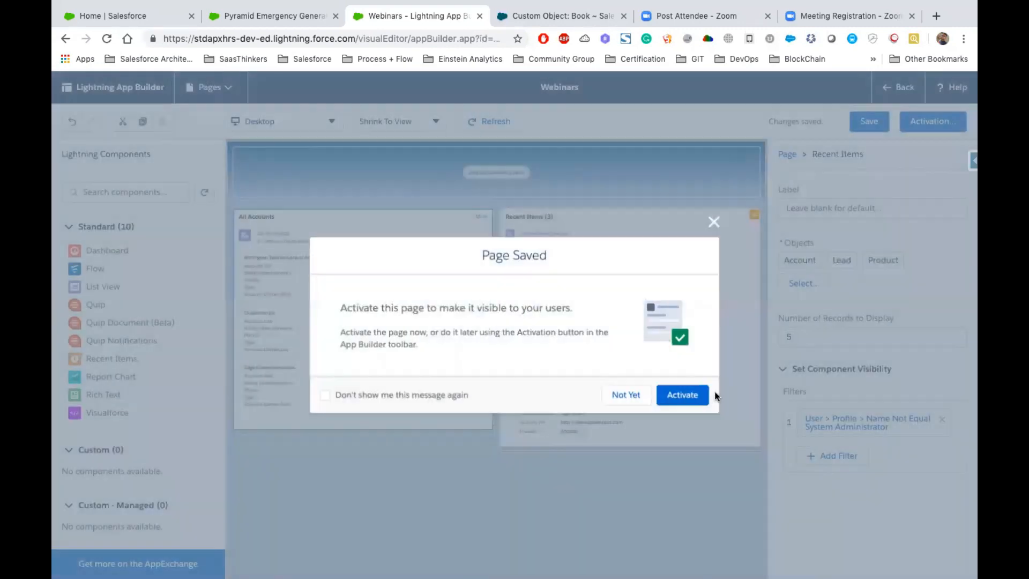
{"action": "left_click", "coordinate": [681, 394]}
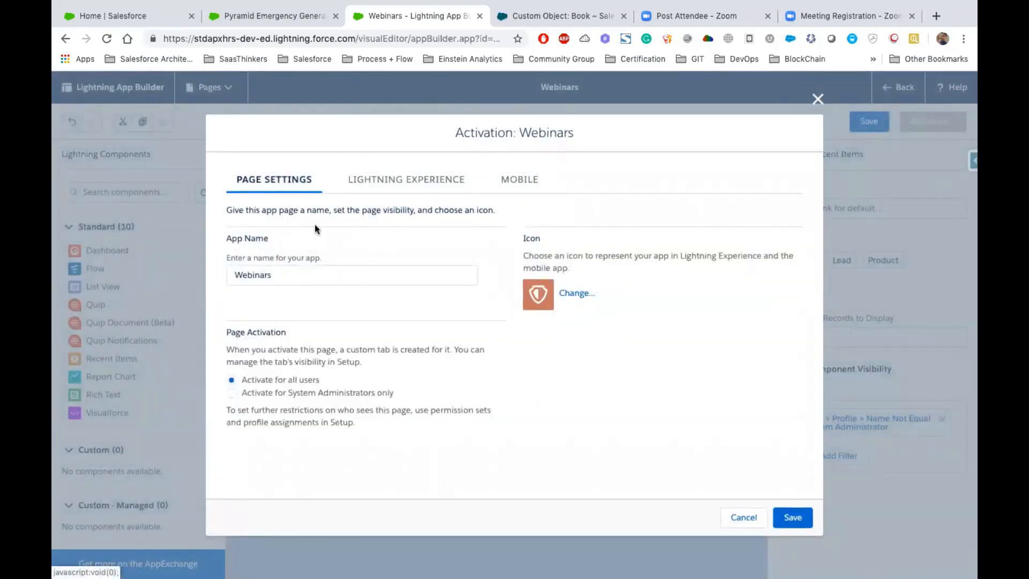
{"action": "left_click", "coordinate": [805, 514]}
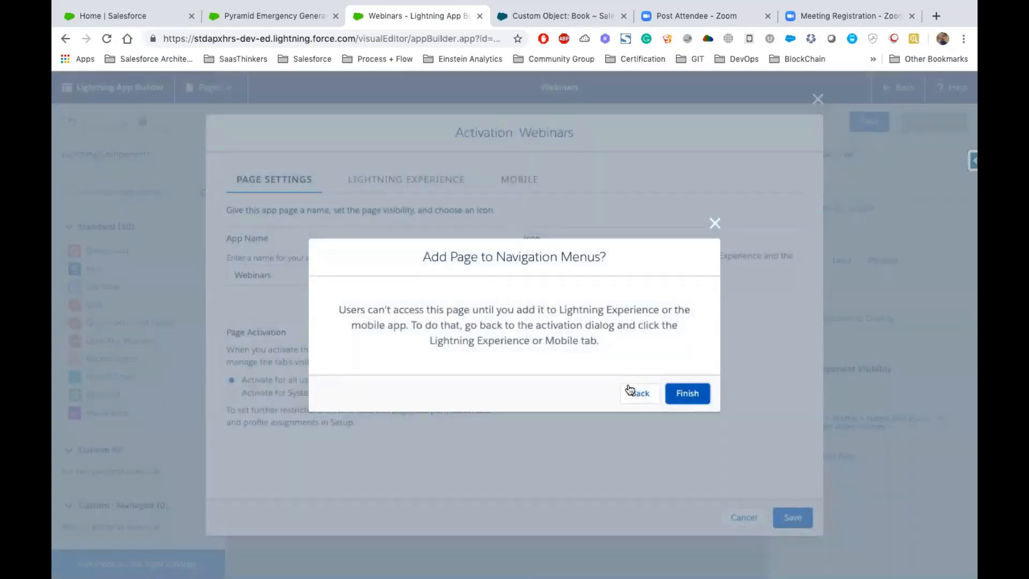
{"action": "left_click", "coordinate": [686, 393]}
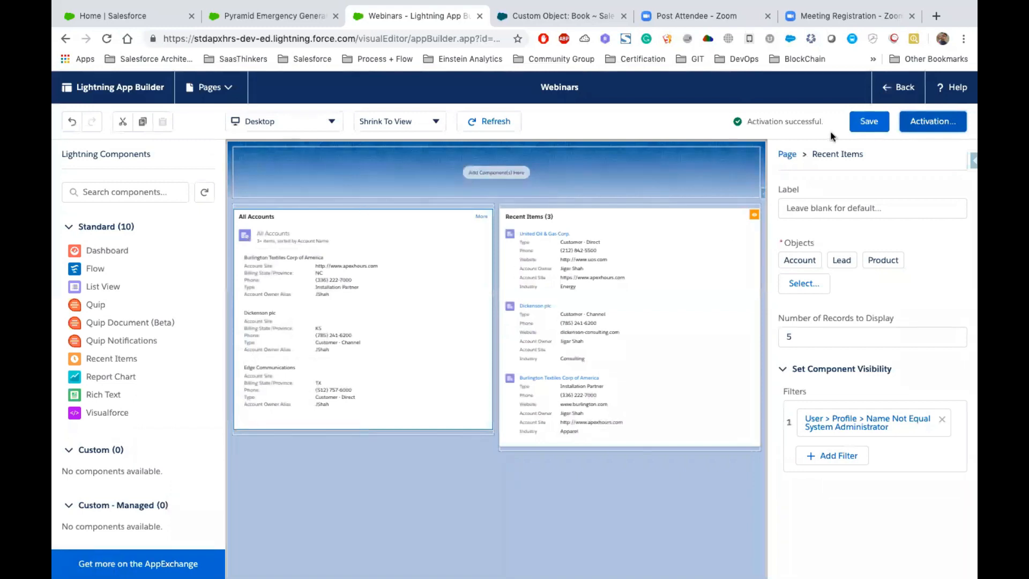
{"action": "left_click", "coordinate": [859, 120]}
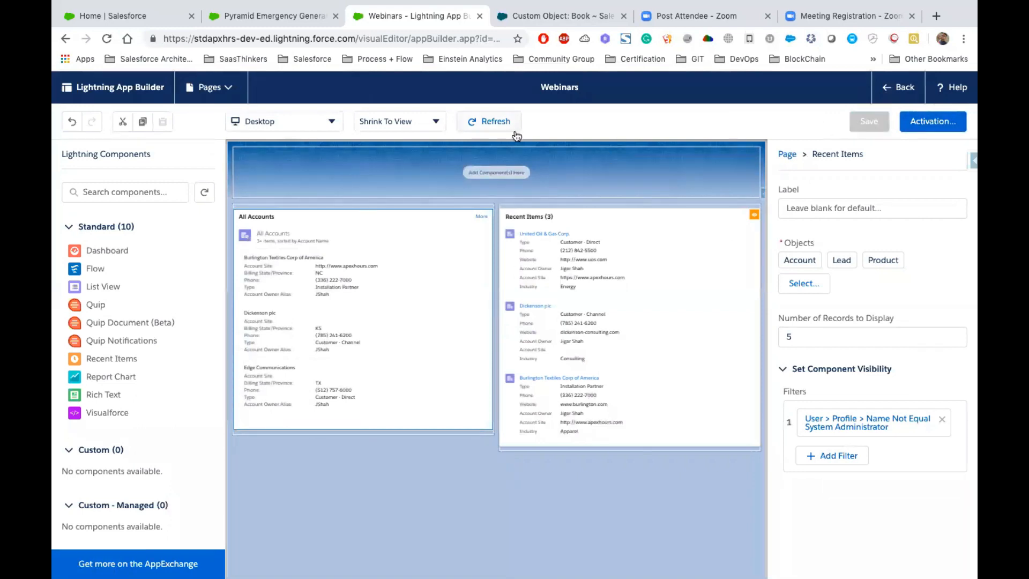
{"action": "left_click", "coordinate": [903, 95]}
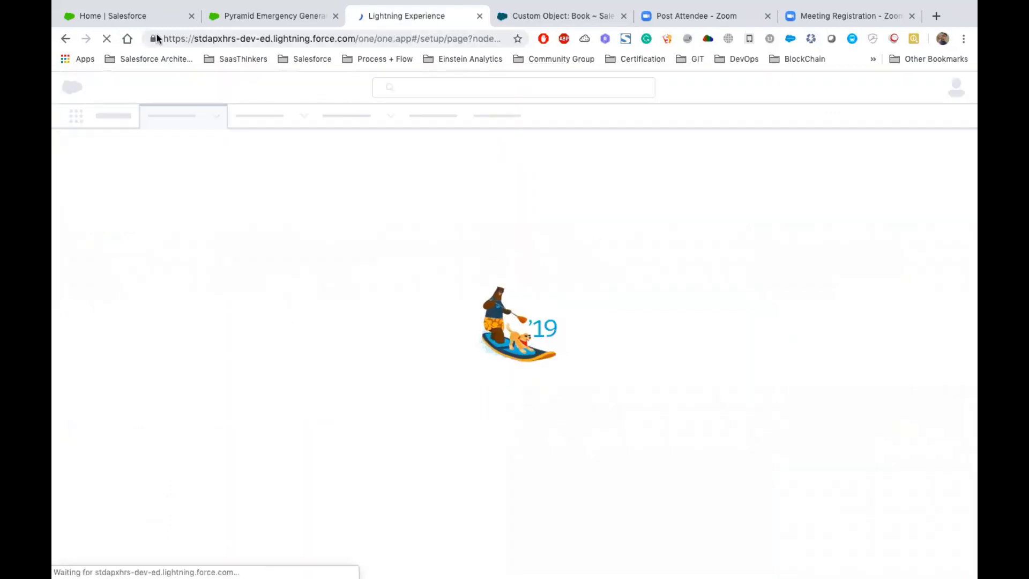
- Search the App Launcher for "Web" and open the Webinars page to check its component visibility
{"action": "left_click", "coordinate": [140, 19]}
{"action": "left_click", "coordinate": [74, 115]}
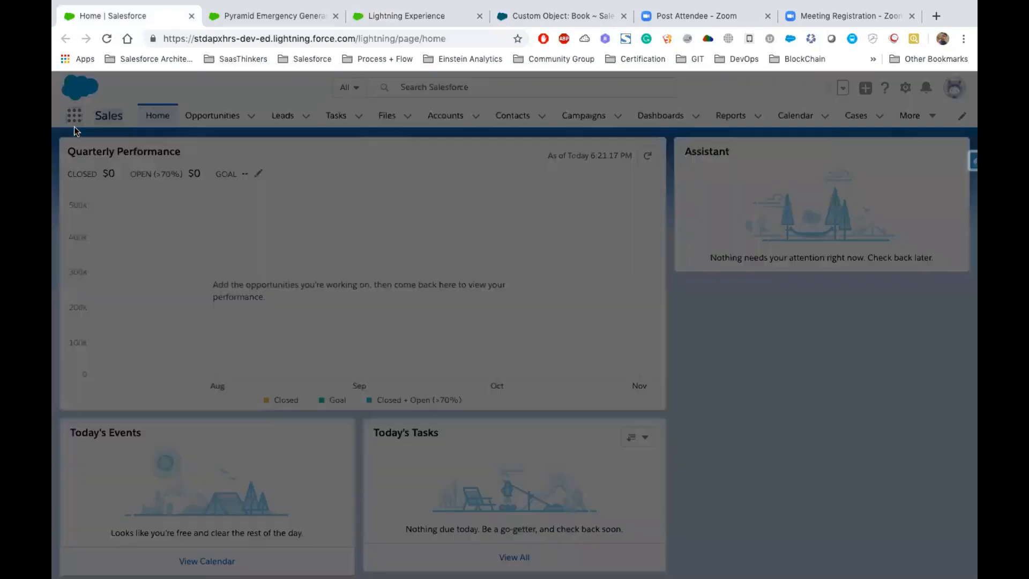
{"action": "type", "text": "Web"}
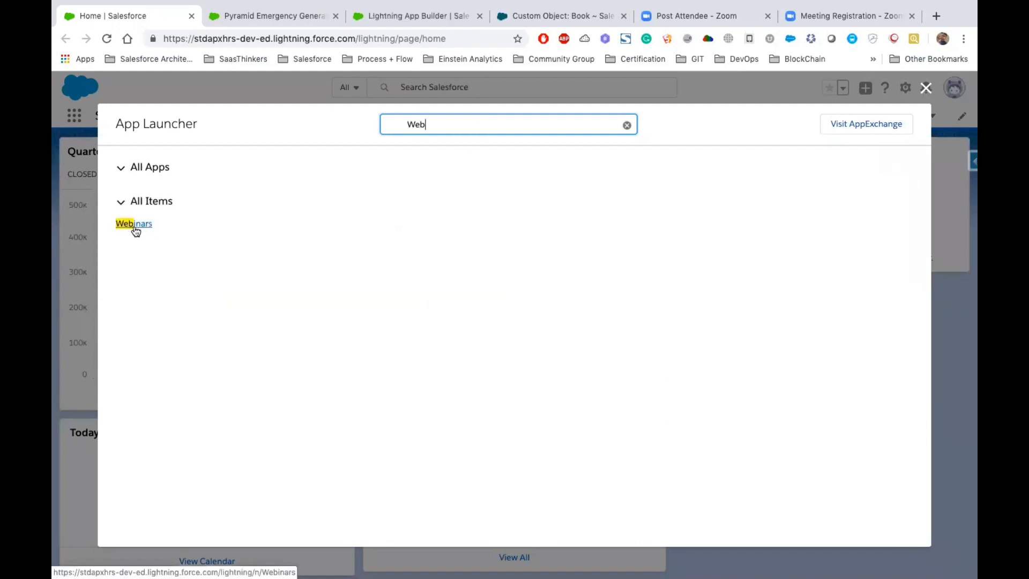
{"action": "left_click", "coordinate": [133, 224]}
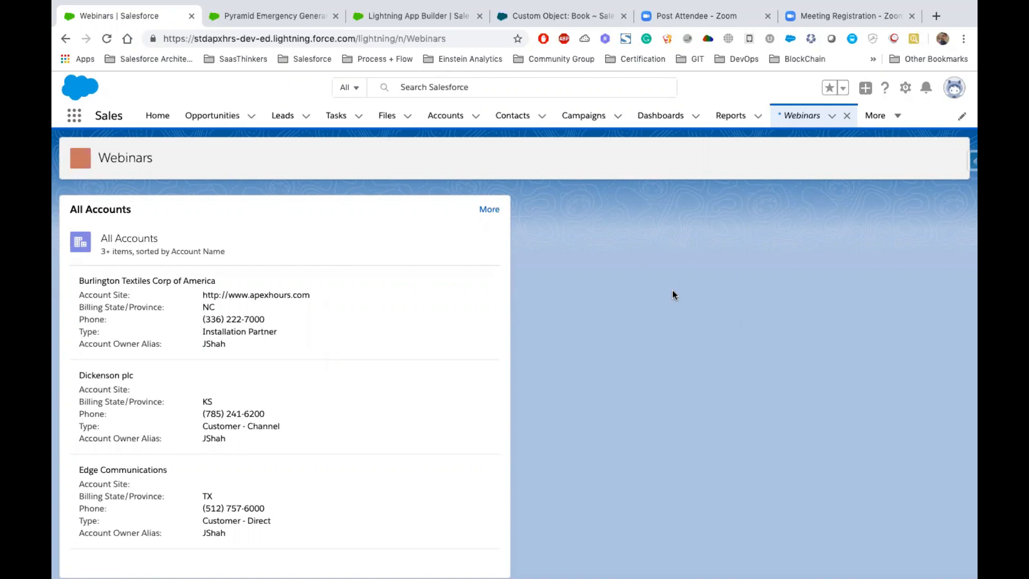
- Open the Burlington Textiles Corp of America account and examine its related lists down to Partners
{"action": "left_click", "coordinate": [447, 116]}
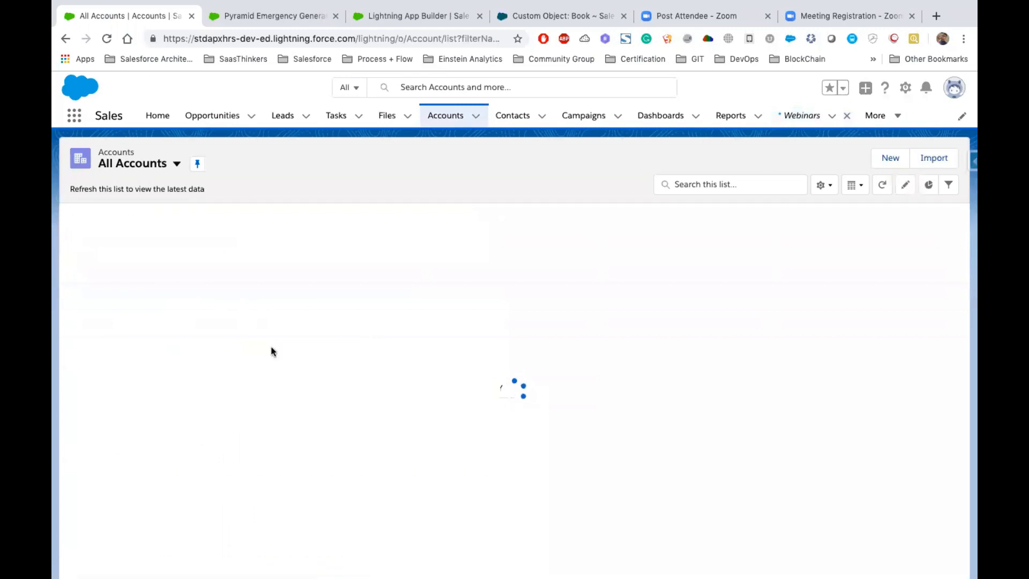
{"action": "left_click", "coordinate": [156, 234]}
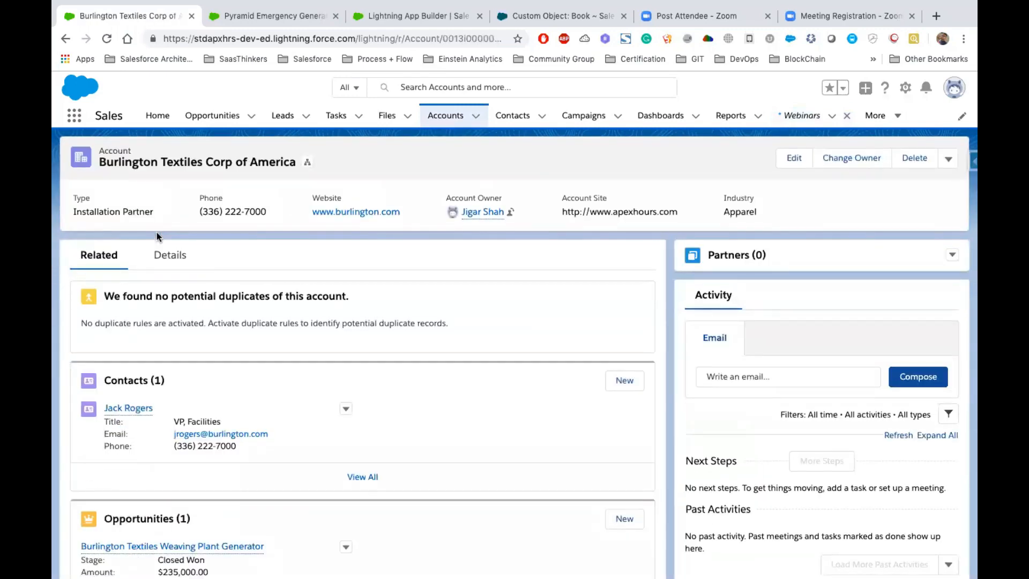
{"action": "scroll", "coordinate": [156, 233], "scroll_direction": "down", "scroll_amount": 5}
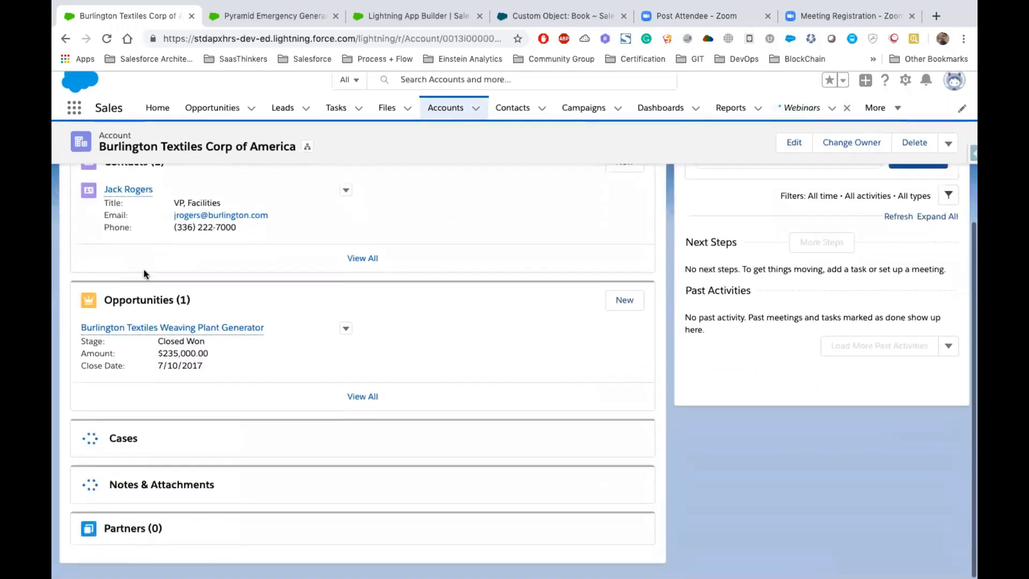
{"action": "scroll", "coordinate": [127, 524], "scroll_direction": "down", "scroll_amount": 3}
{"action": "left_click_drag", "start_coordinate": [170, 534], "coordinate": [102, 535]}
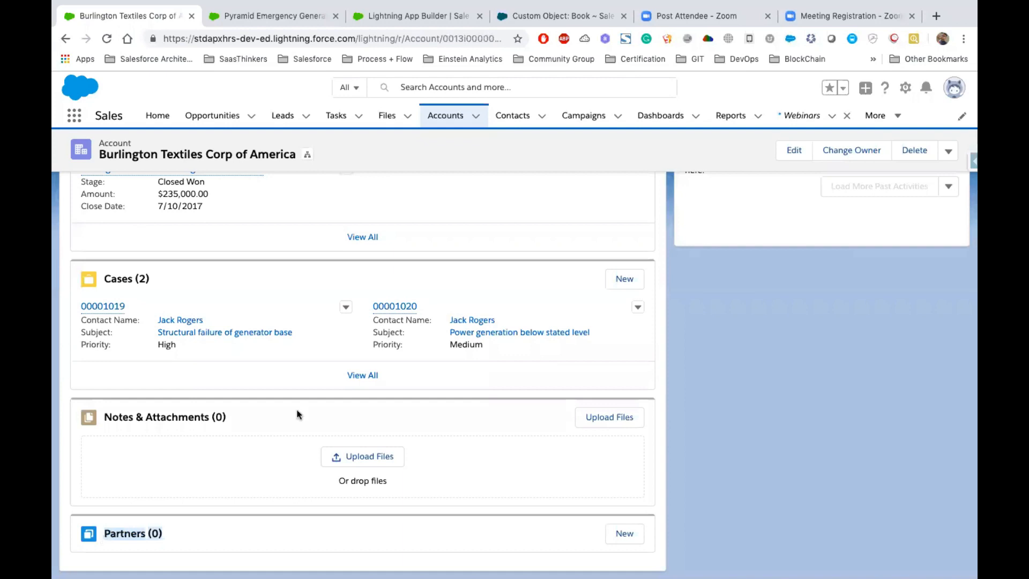
- Open the Account Record Page for editing and select its Partners related list component above Activity
{"action": "left_click", "coordinate": [905, 87]}
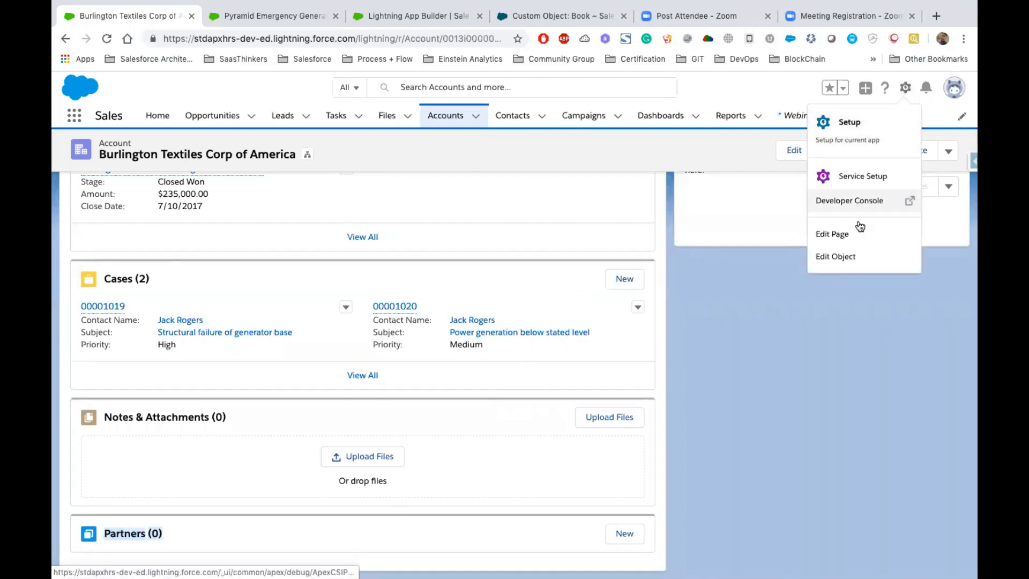
{"action": "left_click", "coordinate": [837, 240]}
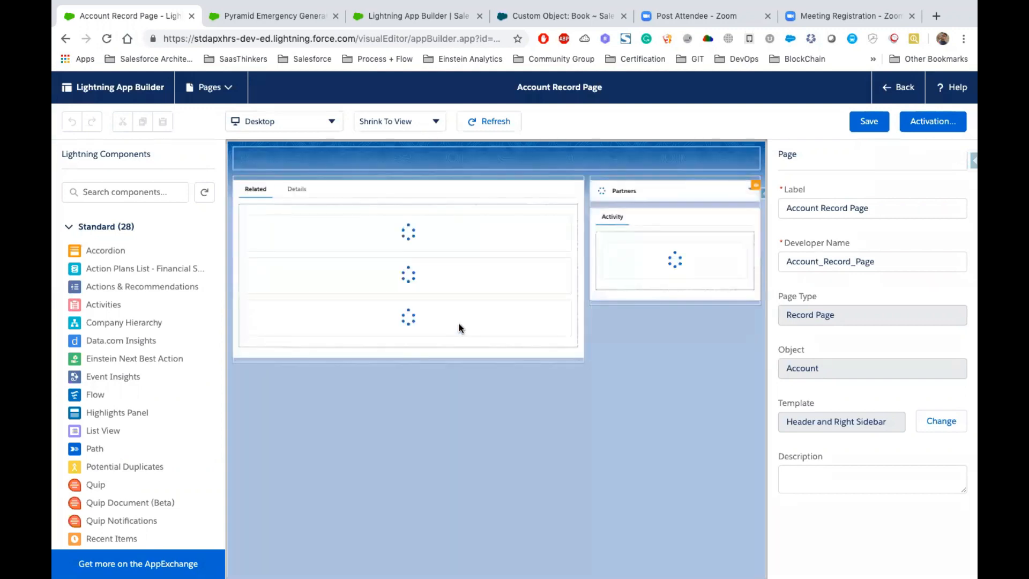
{"action": "scroll", "coordinate": [127, 355], "scroll_direction": "down", "scroll_amount": 2}
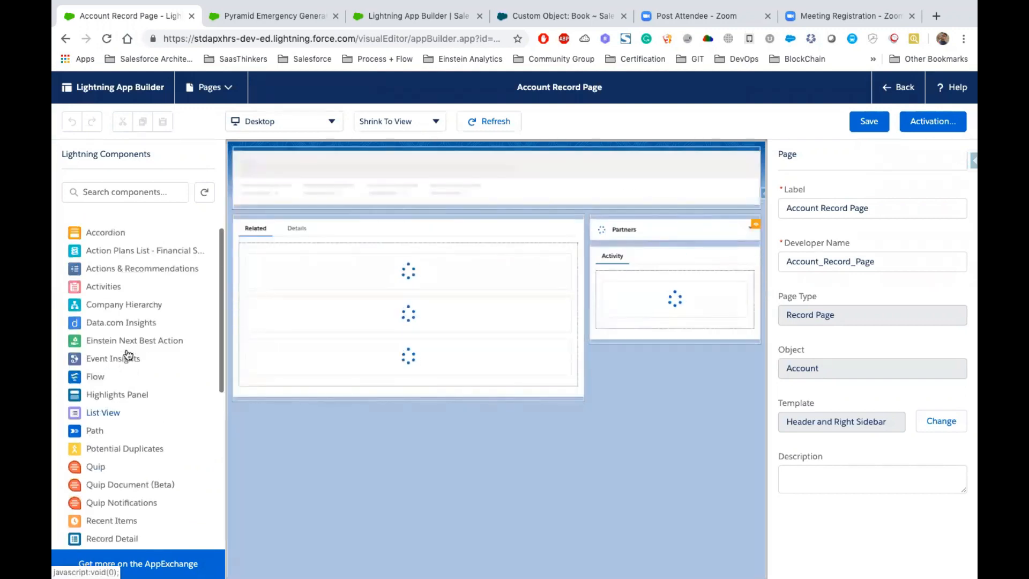
{"action": "scroll", "coordinate": [131, 356], "scroll_direction": "down", "scroll_amount": 2}
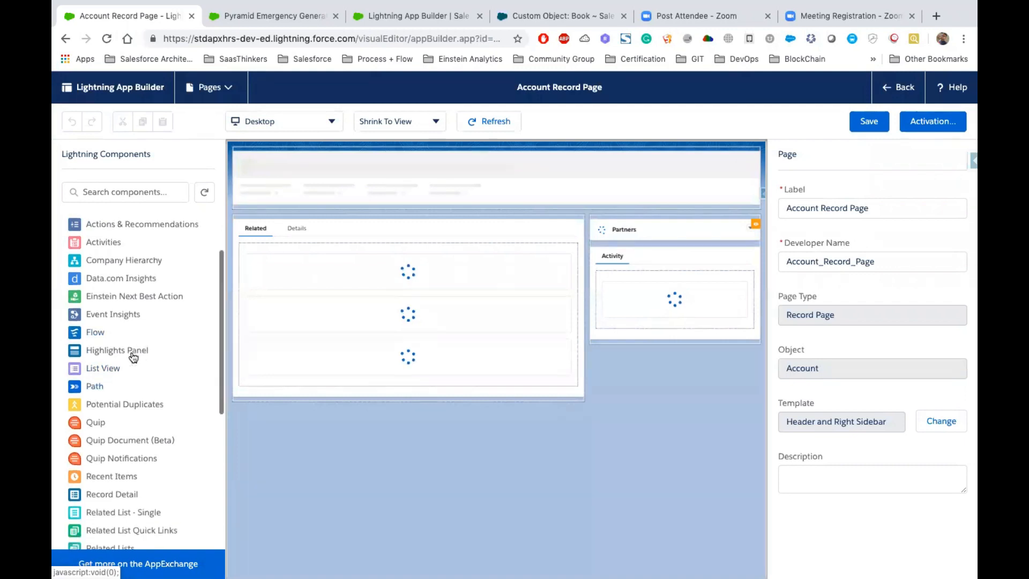
{"action": "scroll", "coordinate": [145, 431], "scroll_direction": "down", "scroll_amount": 5}
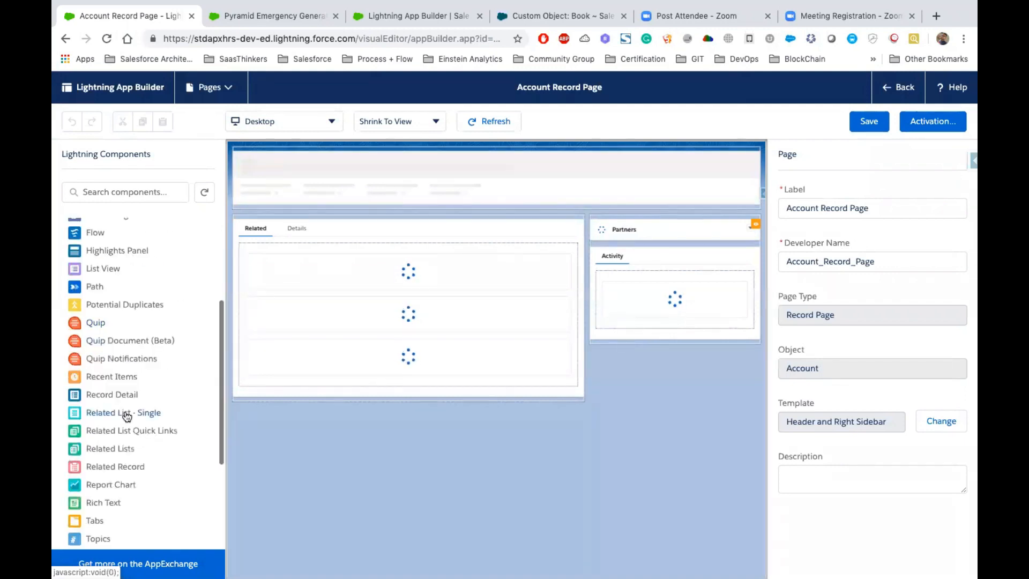
{"action": "left_click", "coordinate": [657, 229]}
{"action": "left_click_drag", "start_coordinate": [717, 278], "coordinate": [135, 282]}
{"action": "left_click", "coordinate": [641, 230]}
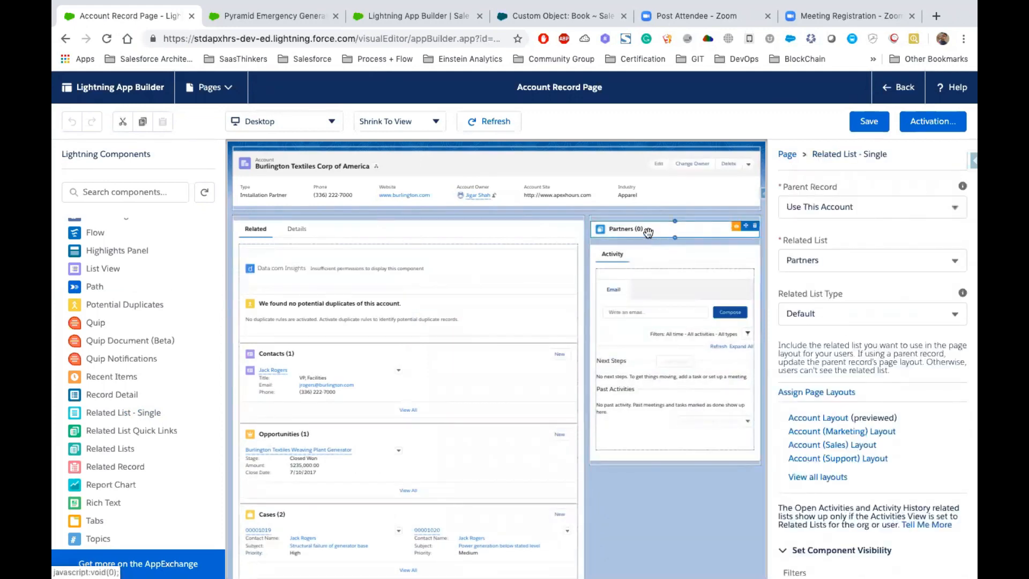
- Remove both Type visibility filters from the Partners related list component
{"action": "scroll", "coordinate": [842, 342], "scroll_direction": "down", "scroll_amount": 3}
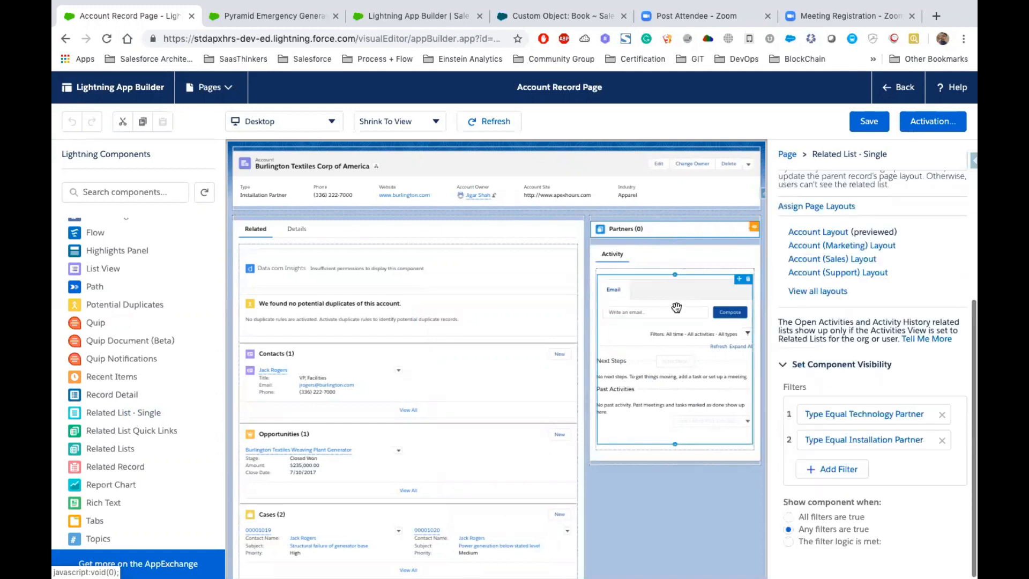
{"action": "left_click", "coordinate": [943, 445]}
{"action": "left_click", "coordinate": [941, 512]}
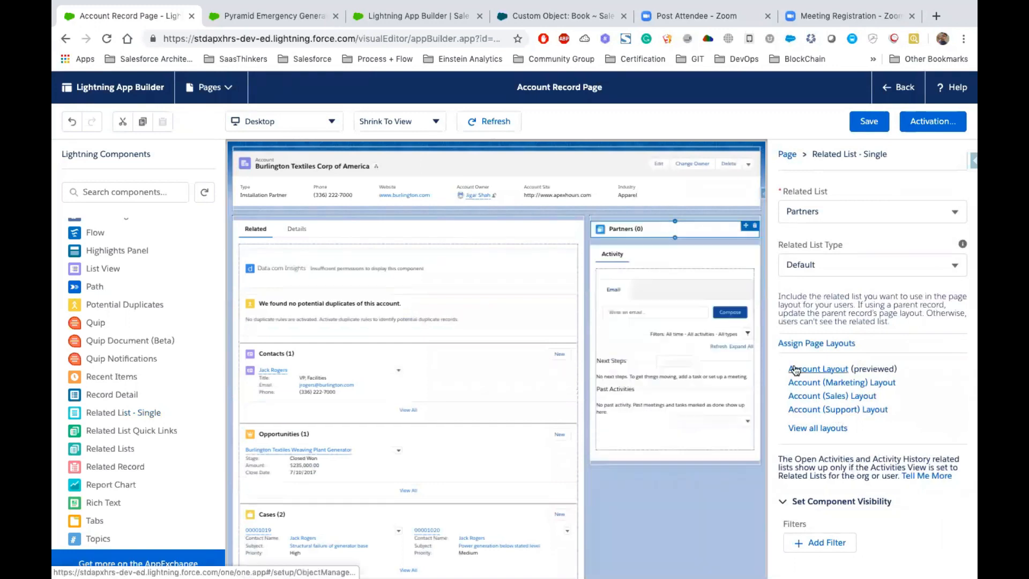
- Add a record field visibility filter to the Partners component and set its field to Type
{"action": "left_click", "coordinate": [814, 542]}
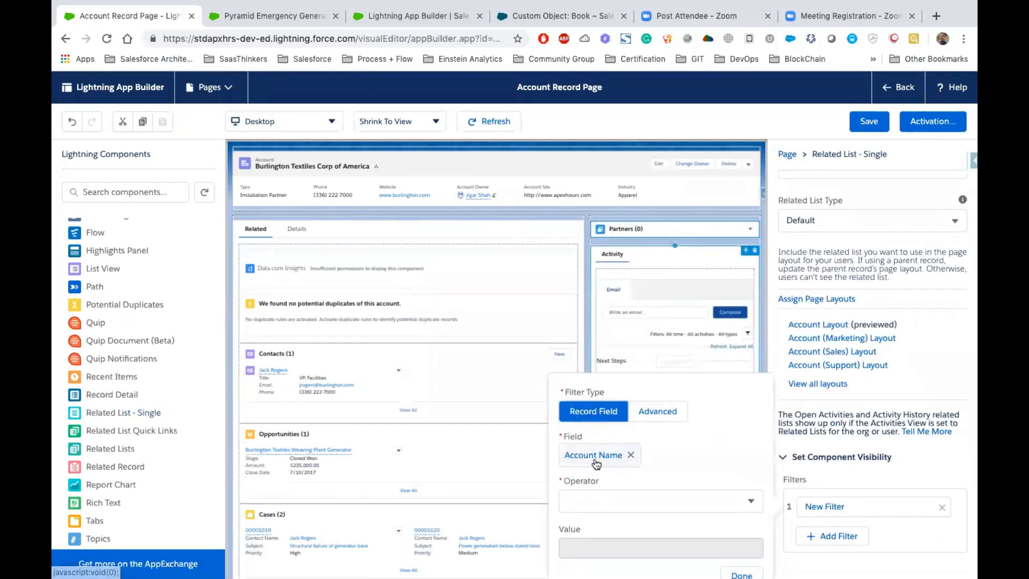
{"action": "left_click", "coordinate": [630, 455]}
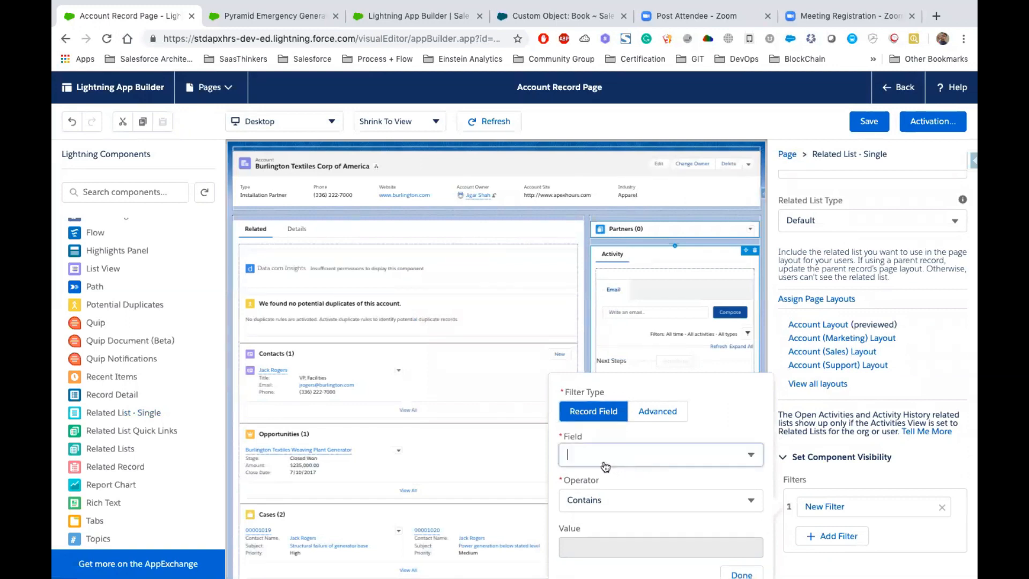
{"action": "left_click", "coordinate": [616, 455]}
{"action": "scroll", "coordinate": [649, 327], "scroll_direction": "down", "scroll_amount": 1}
{"action": "scroll", "coordinate": [649, 327], "scroll_direction": "up", "scroll_amount": 1}
{"action": "scroll", "coordinate": [649, 327], "scroll_direction": "down", "scroll_amount": 5}
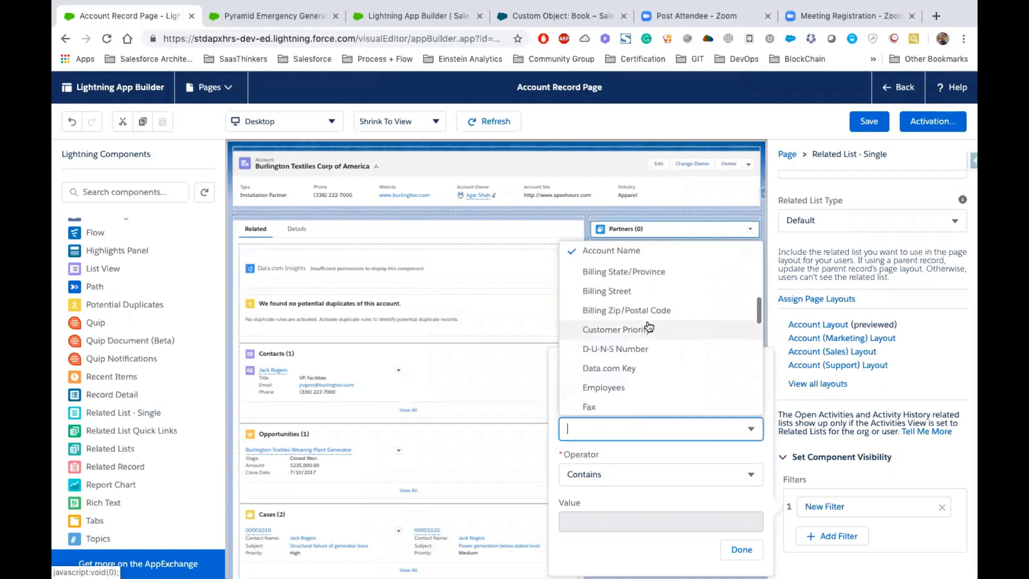
{"action": "scroll", "coordinate": [649, 327], "scroll_direction": "down", "scroll_amount": 5}
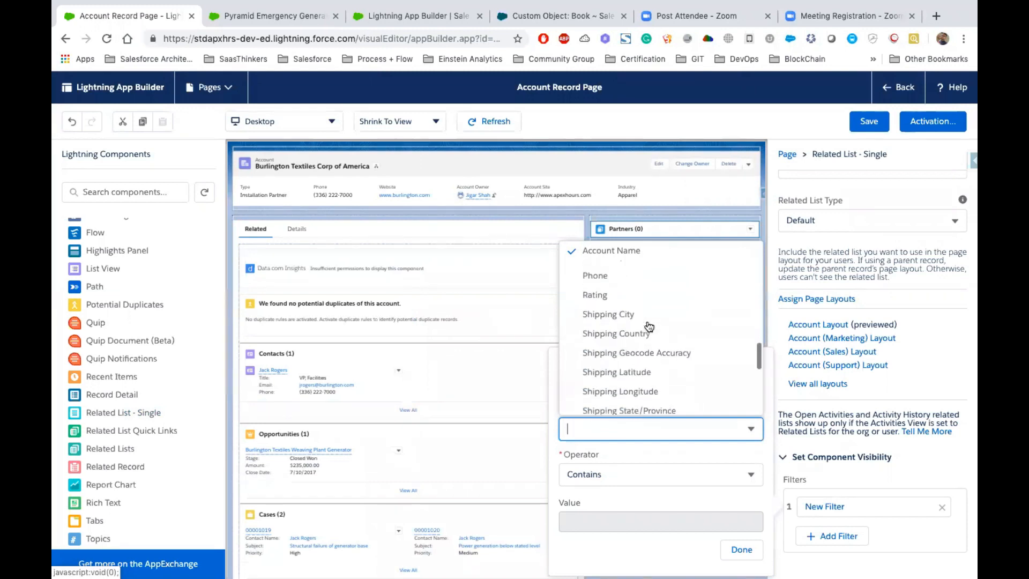
{"action": "scroll", "coordinate": [649, 326], "scroll_direction": "down", "scroll_amount": 5}
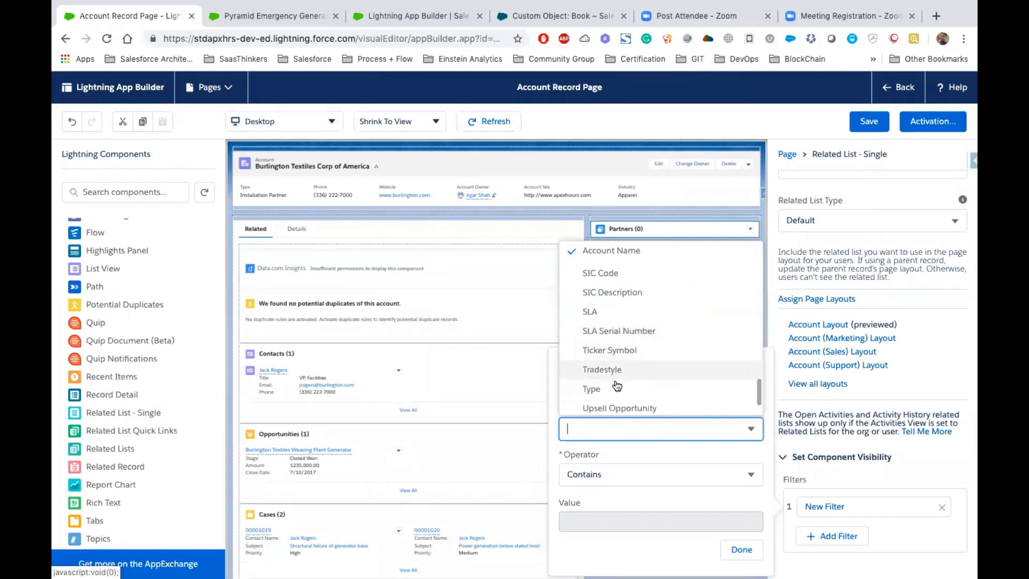
{"action": "left_click", "coordinate": [612, 388]}
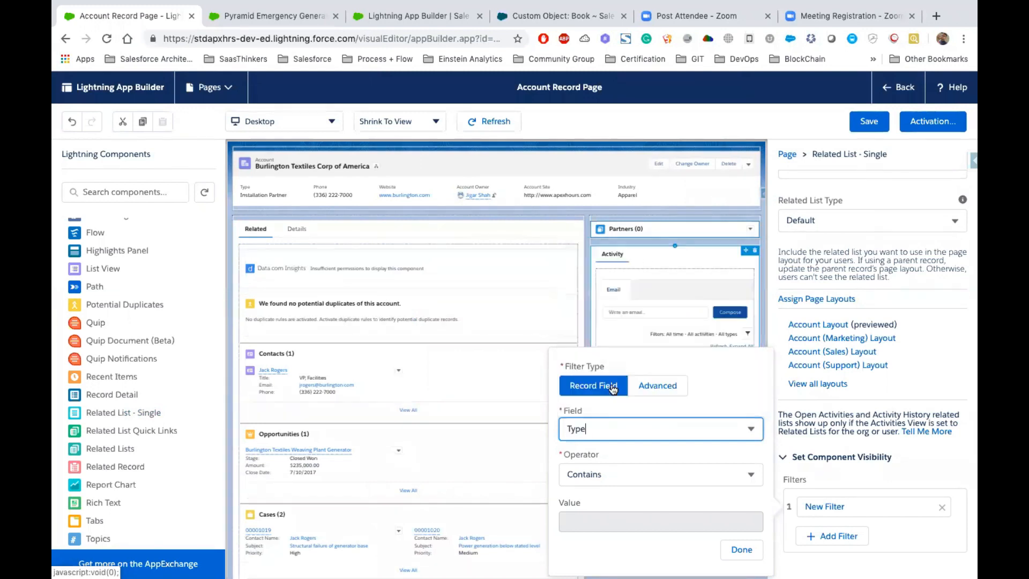
- Set the Type filter's operator to Equal and its value to Technology Partner
{"action": "left_click", "coordinate": [603, 482]}
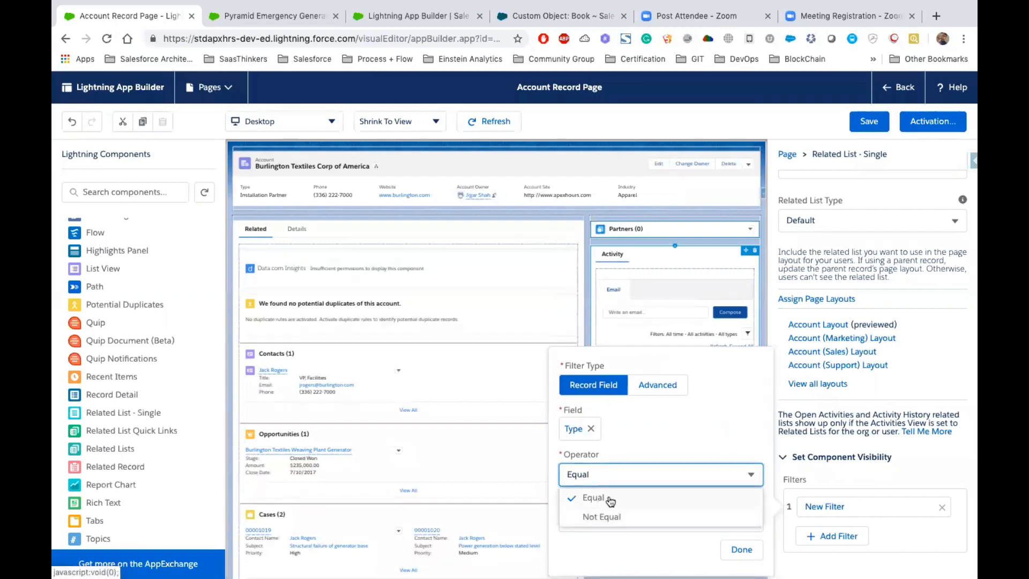
{"action": "left_click", "coordinate": [621, 495]}
{"action": "left_click", "coordinate": [619, 522]}
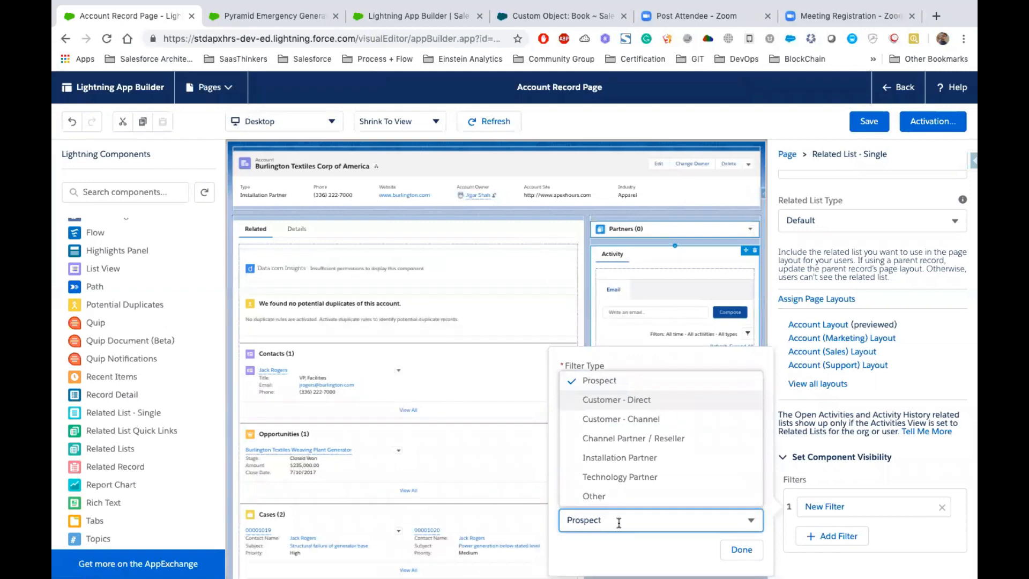
{"action": "left_click", "coordinate": [619, 477]}
{"action": "left_click", "coordinate": [741, 549]}
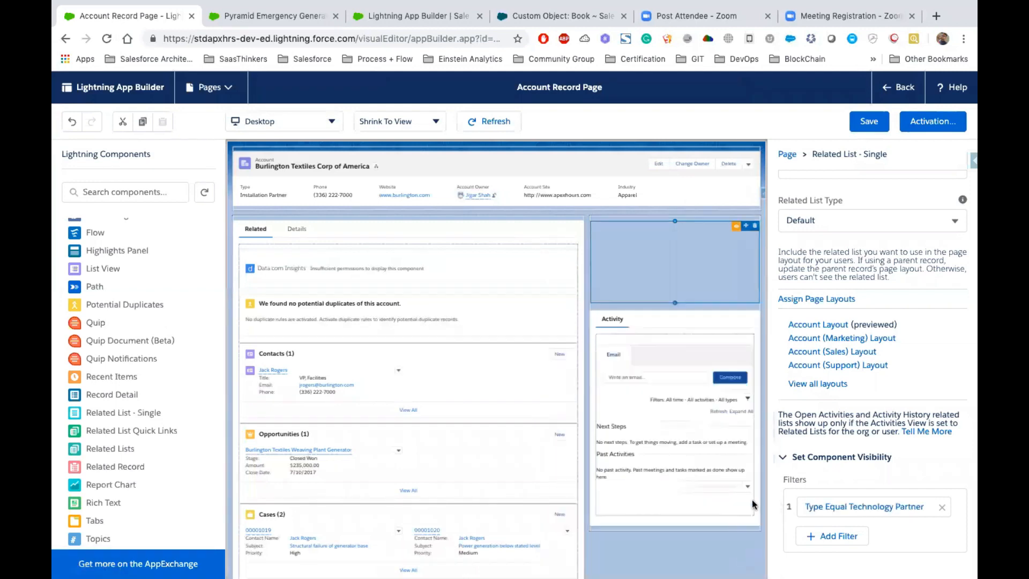
- Add a second visibility filter to the Partners component with field Type, operator Equal and value Installation Partner
{"action": "left_click", "coordinate": [843, 536]}
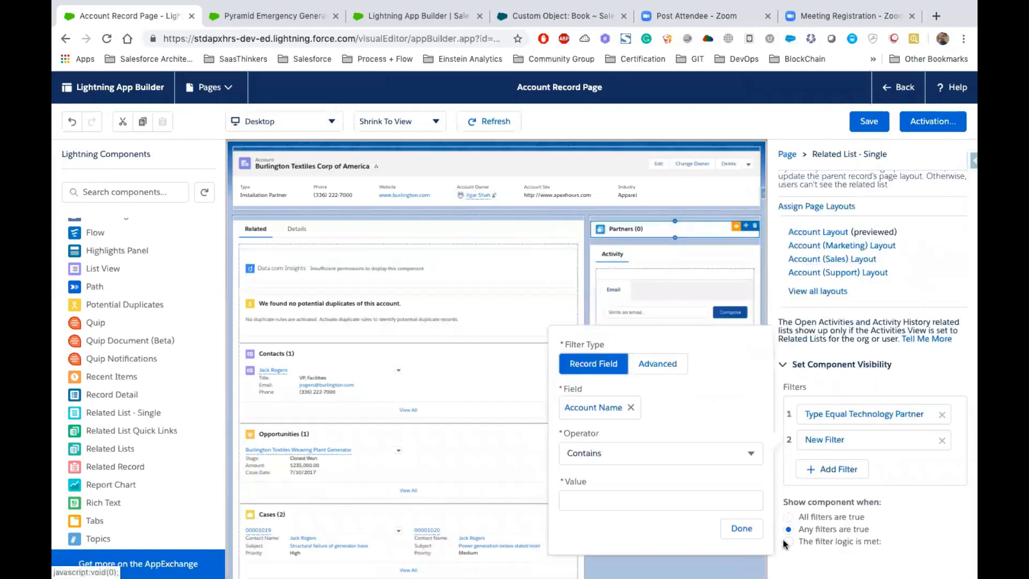
{"action": "left_click", "coordinate": [632, 408]}
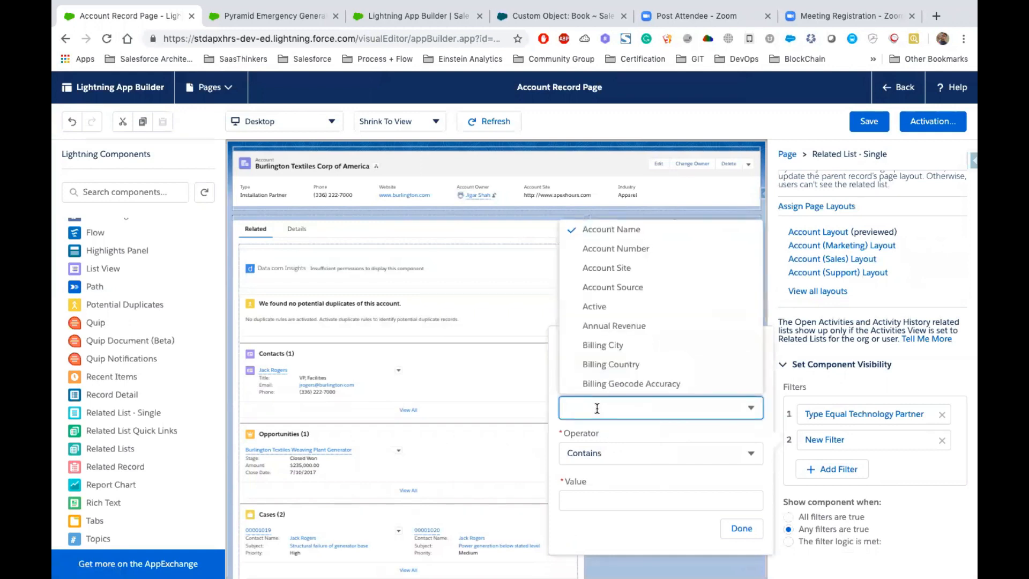
{"action": "type", "text": "Ty"}
{"action": "left_click", "coordinate": [599, 363]}
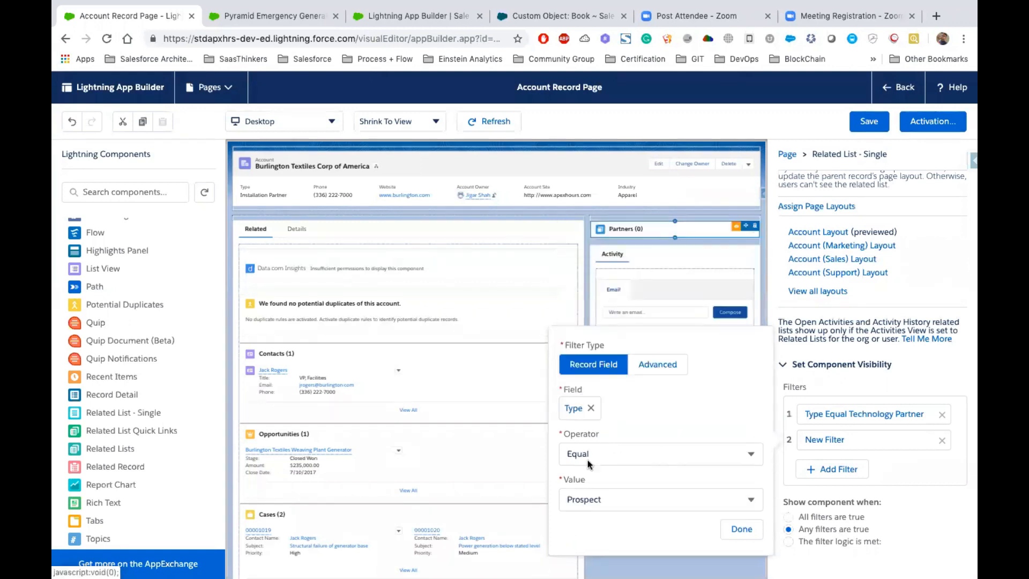
{"action": "left_click", "coordinate": [616, 498]}
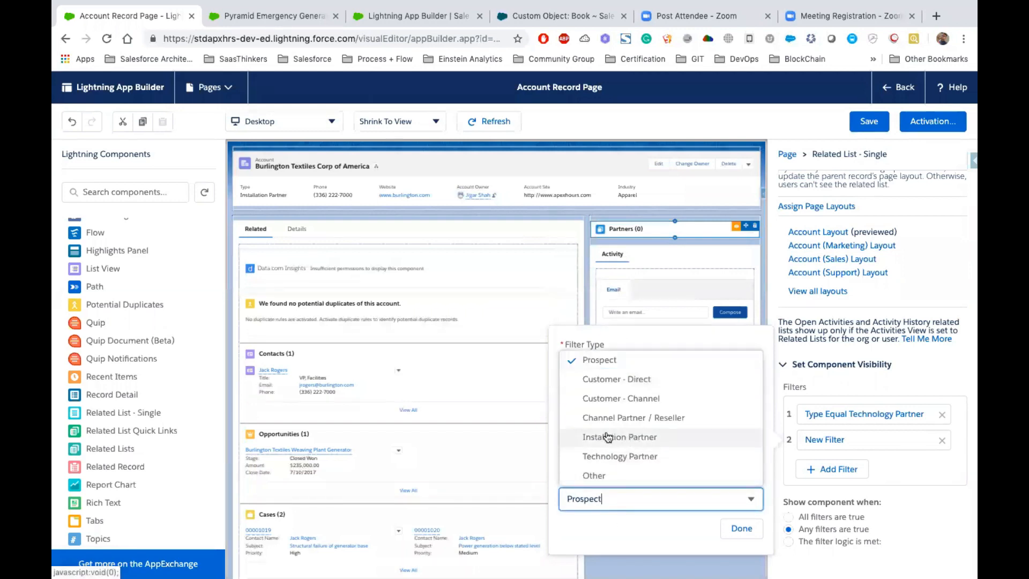
{"action": "left_click", "coordinate": [638, 439]}
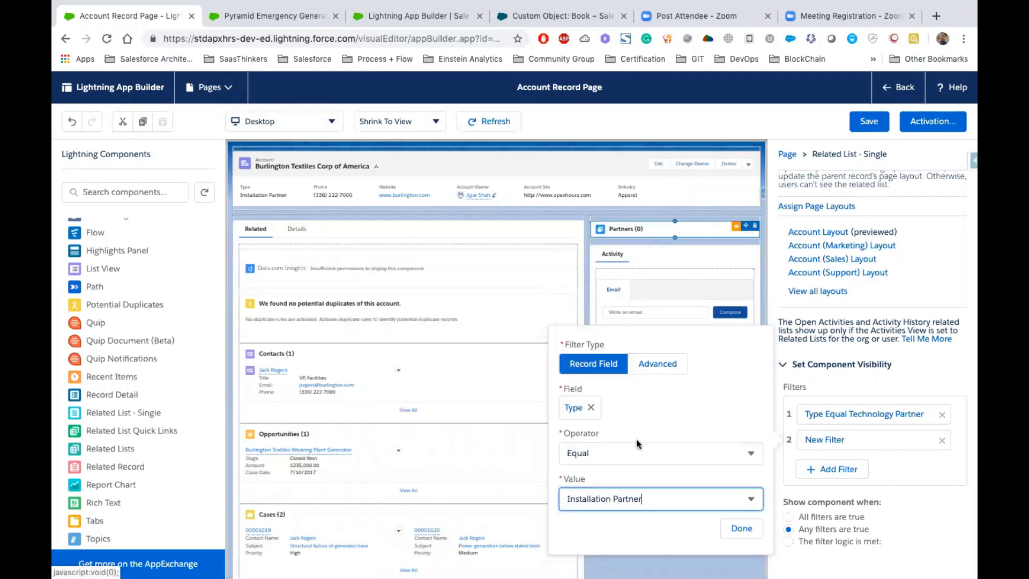
{"action": "left_click", "coordinate": [739, 529]}
- Show the Partners component when any filters are true, then save the page and return to the account record
{"action": "left_click", "coordinate": [800, 528]}
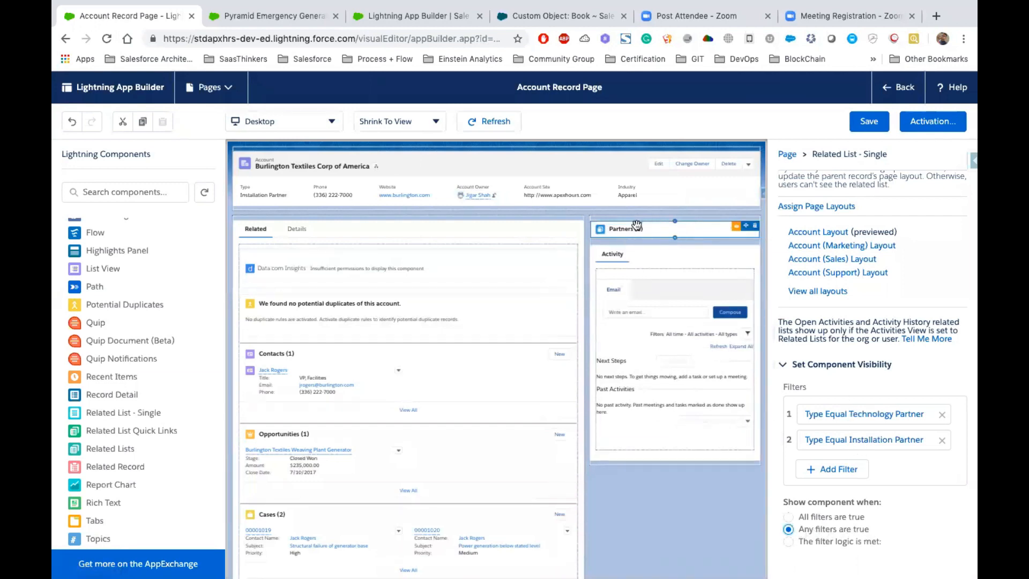
{"action": "left_click", "coordinate": [871, 121]}
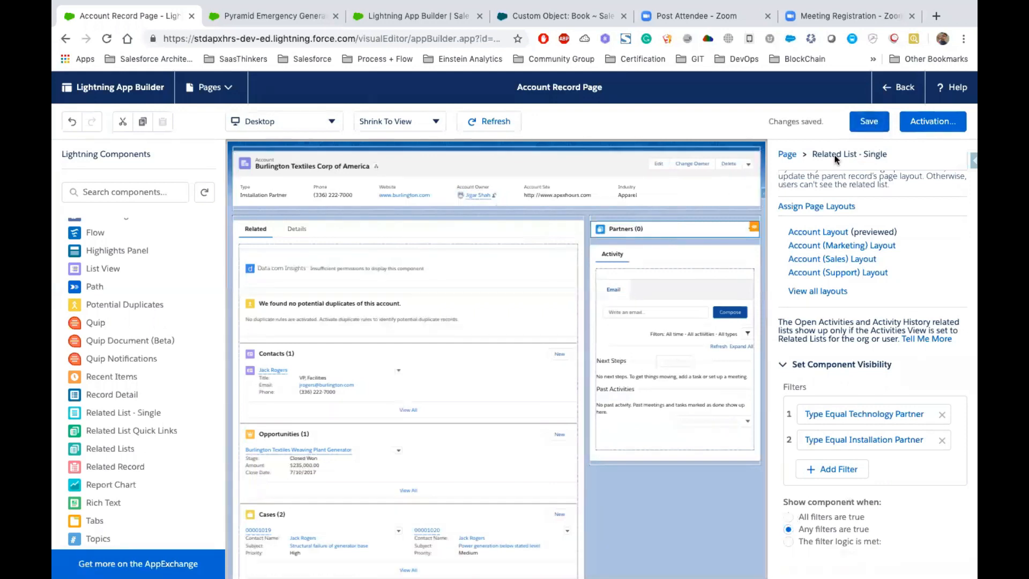
{"action": "left_click", "coordinate": [889, 90]}
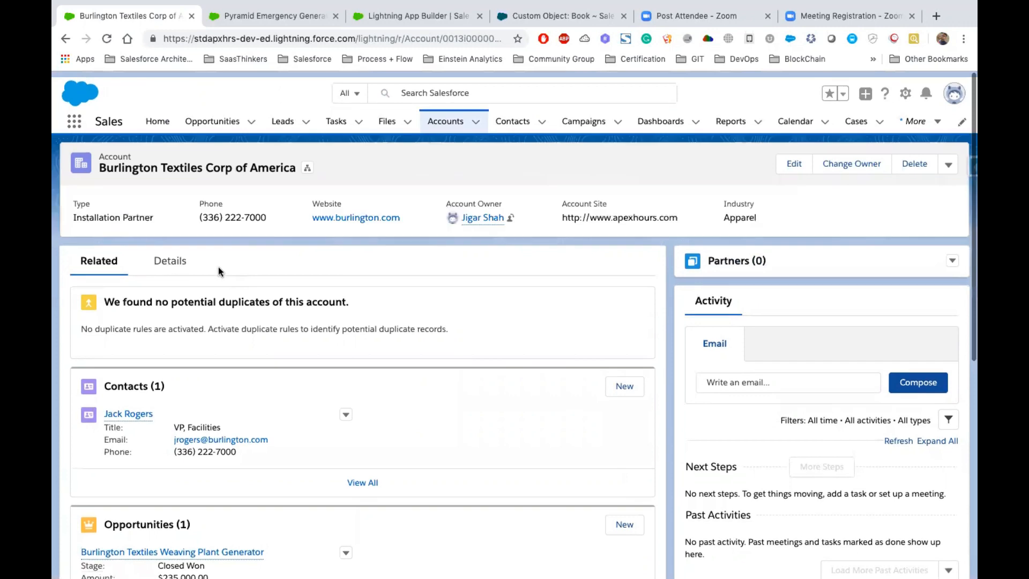
- Change the Burlington Textiles Corp of America account's Type to Prospect and save the record
{"action": "left_click", "coordinate": [782, 167]}
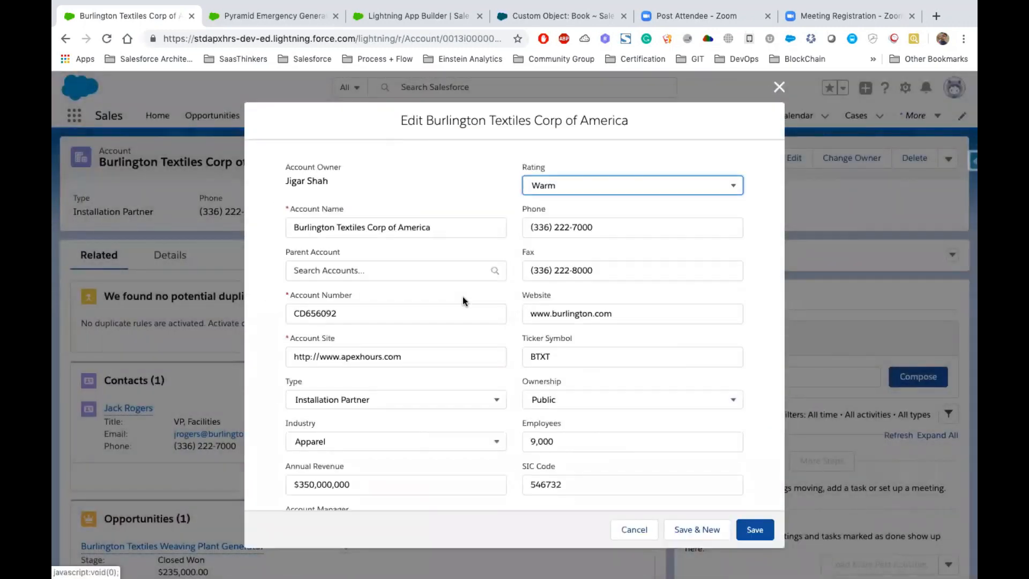
{"action": "scroll", "coordinate": [462, 297], "scroll_direction": "down", "scroll_amount": 3}
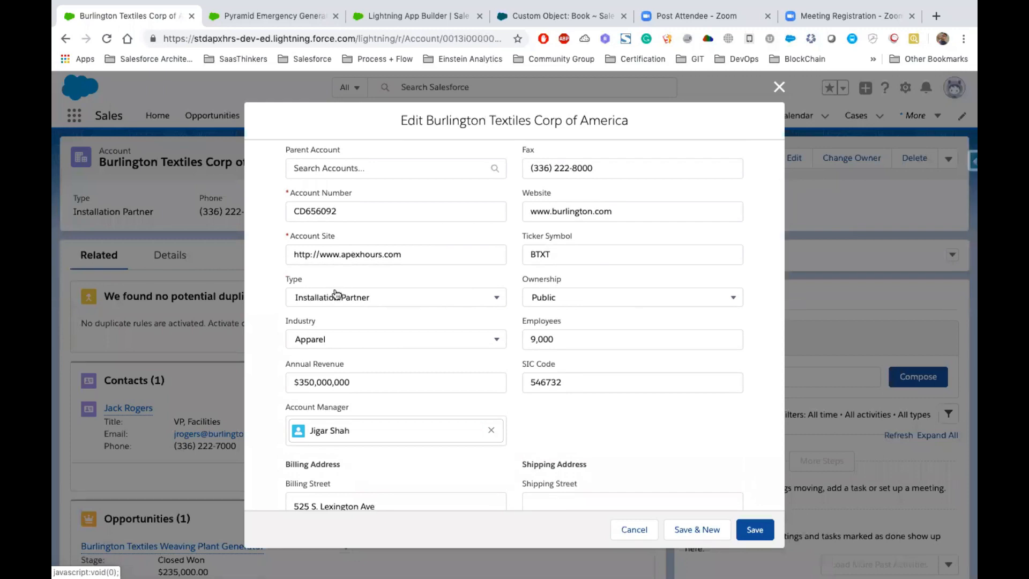
{"action": "left_click", "coordinate": [336, 294]}
{"action": "left_click", "coordinate": [341, 349]}
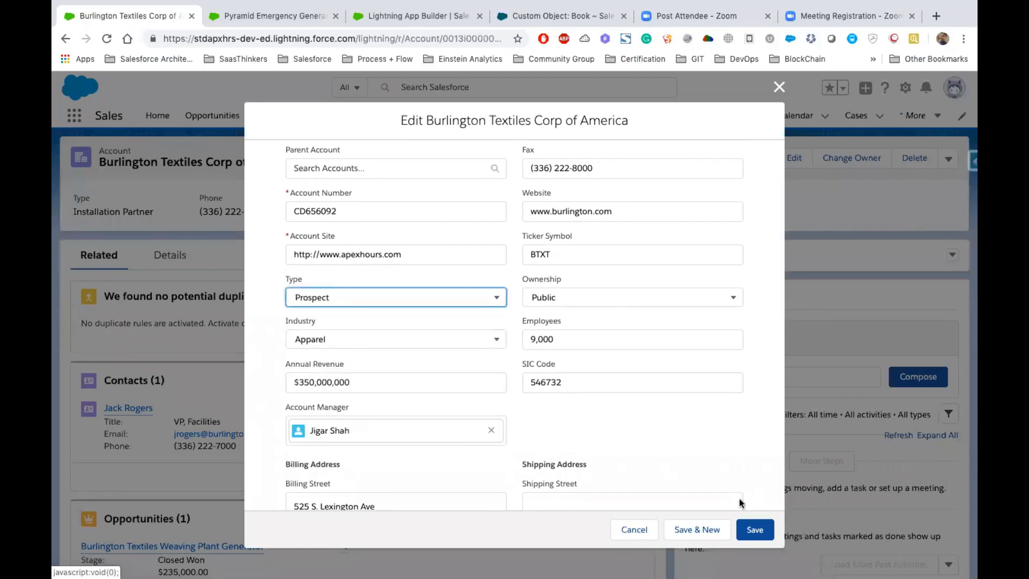
{"action": "left_click", "coordinate": [754, 529]}
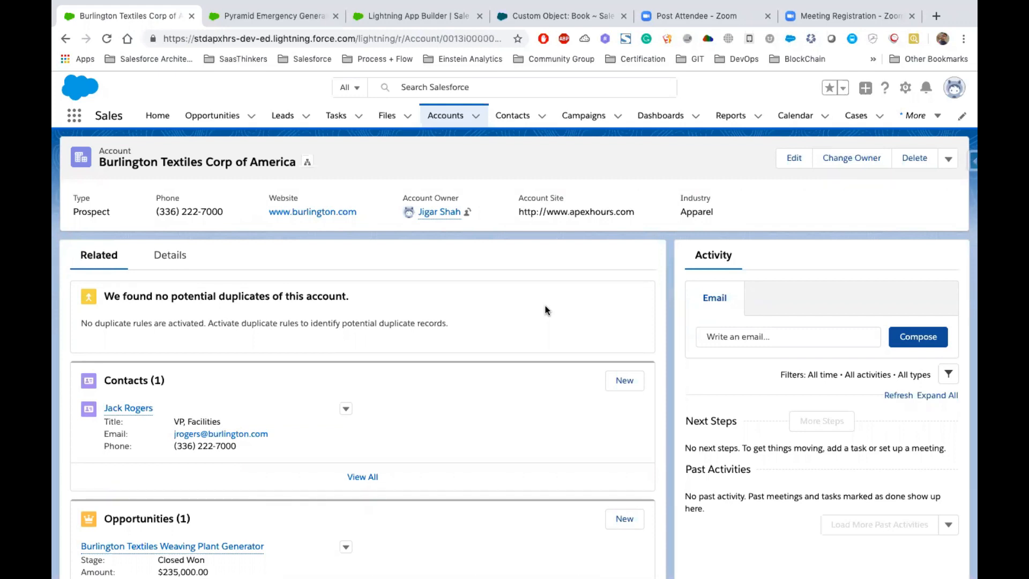
- Switch to the Keynote presentation, open the Mini Project (Cont..) slide and highlight the app name FINTastic
{"action": "key", "text": "ctrl+Left"}
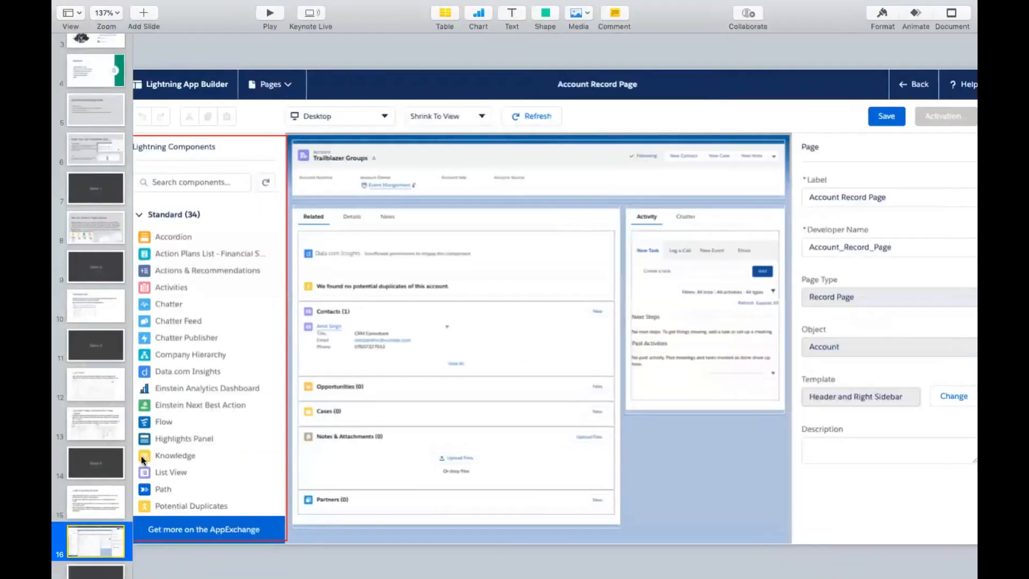
{"action": "scroll", "coordinate": [99, 461], "scroll_direction": "down", "scroll_amount": 5}
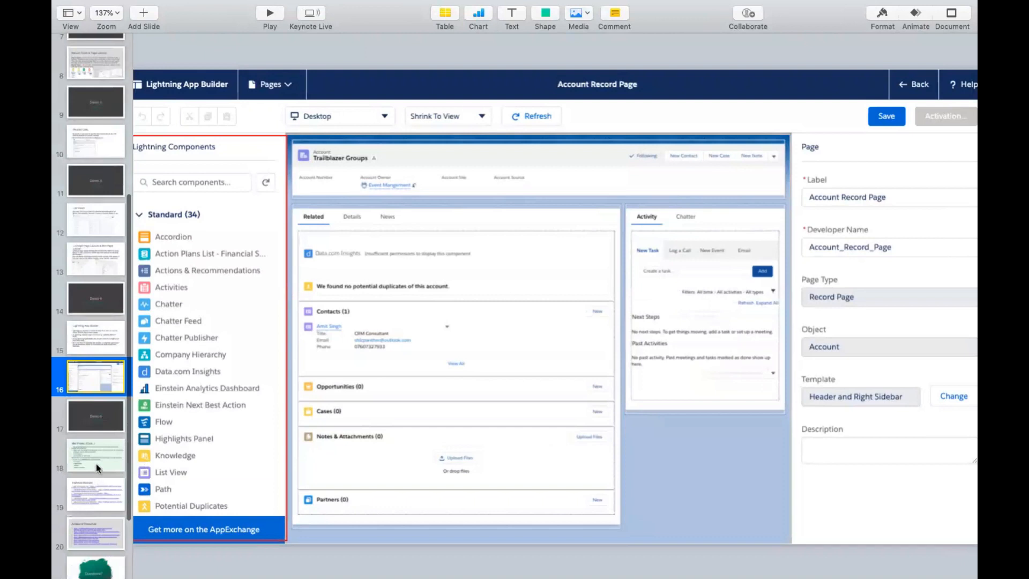
{"action": "left_click", "coordinate": [95, 464]}
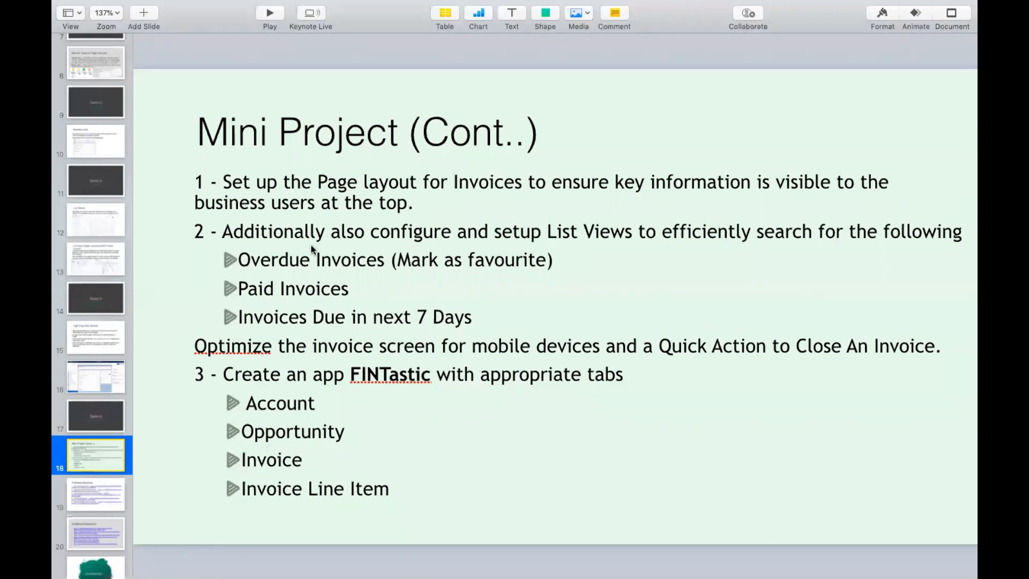
{"action": "left_click", "coordinate": [375, 378]}
{"action": "double_click", "coordinate": [377, 376]}
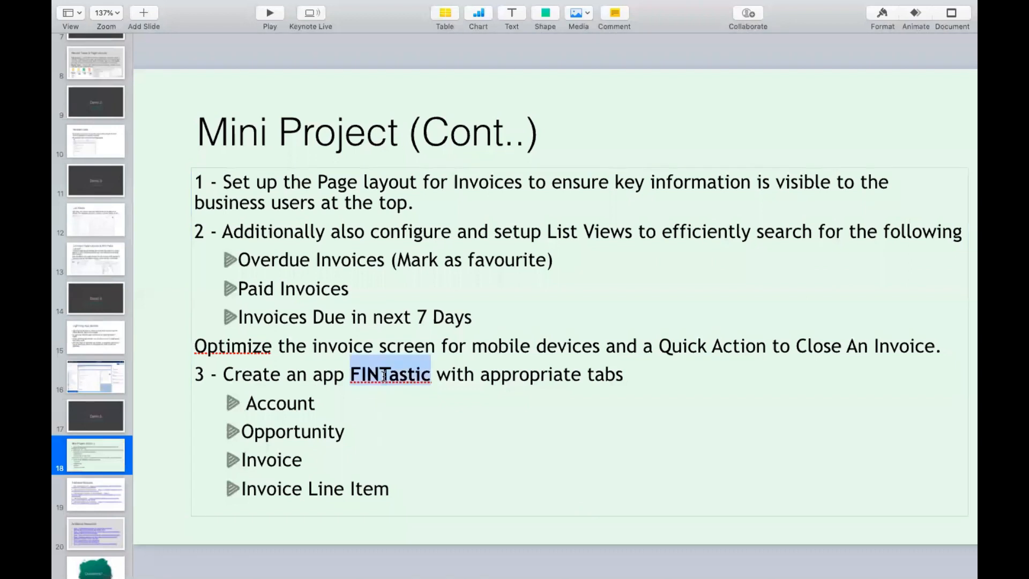
- View the Lightning App Builder setup page in the browser, then return to Keynote and highlight the Invoices page layout task
{"action": "key", "text": "ctrl+Right"}
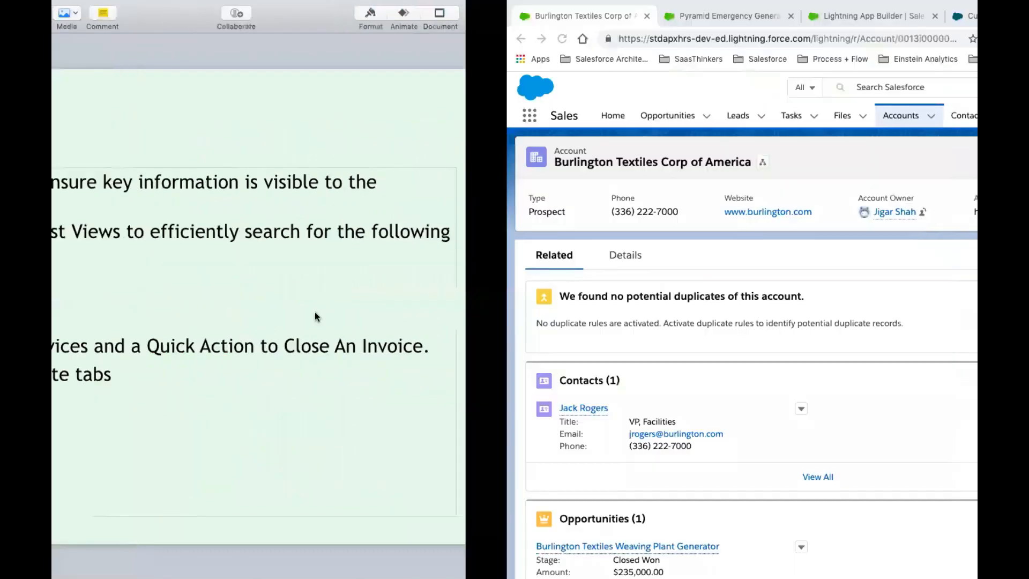
{"action": "left_click", "coordinate": [423, 15]}
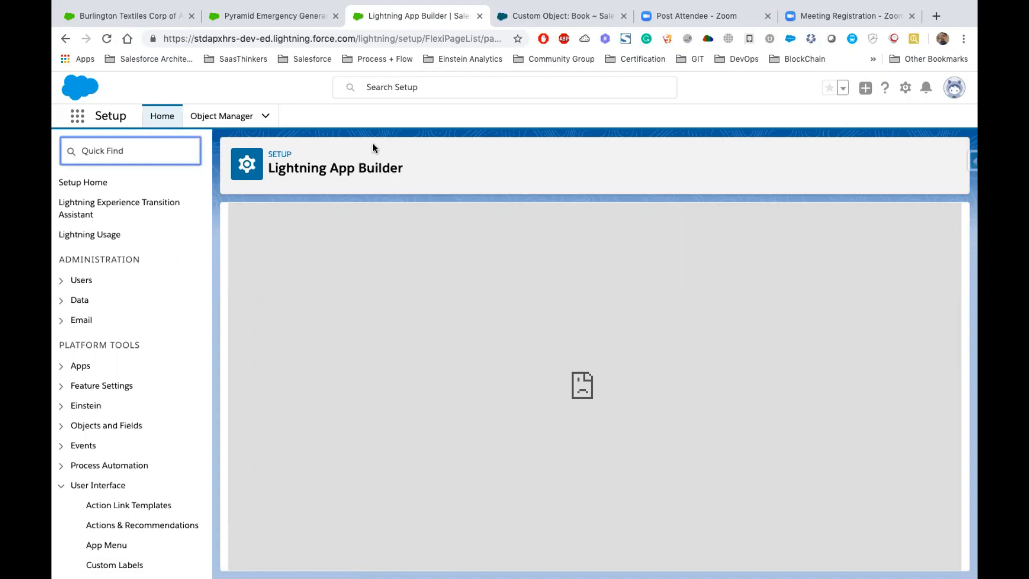
{"action": "key", "text": "ctrl+Left"}
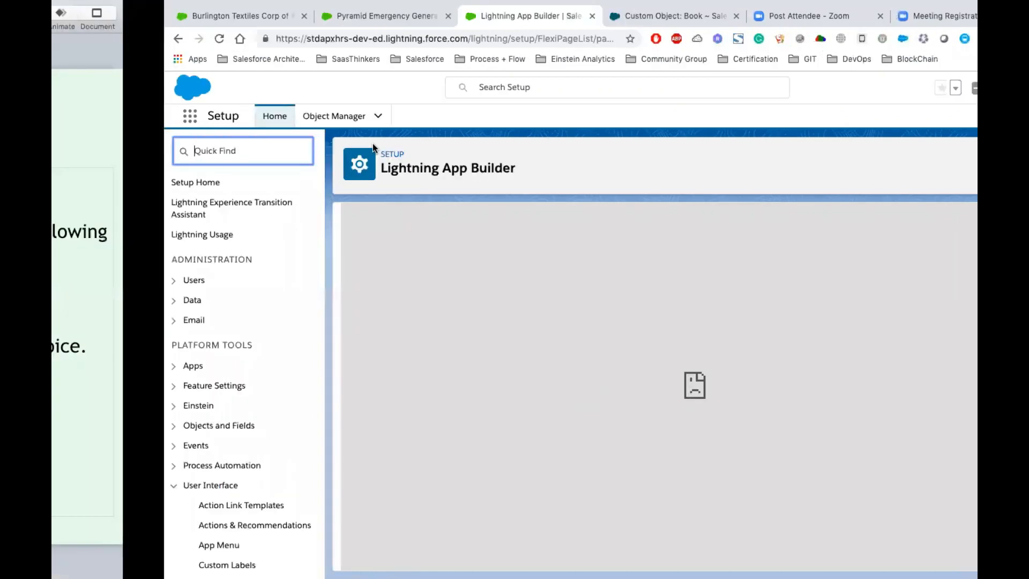
{"action": "triple_click", "coordinate": [284, 187]}
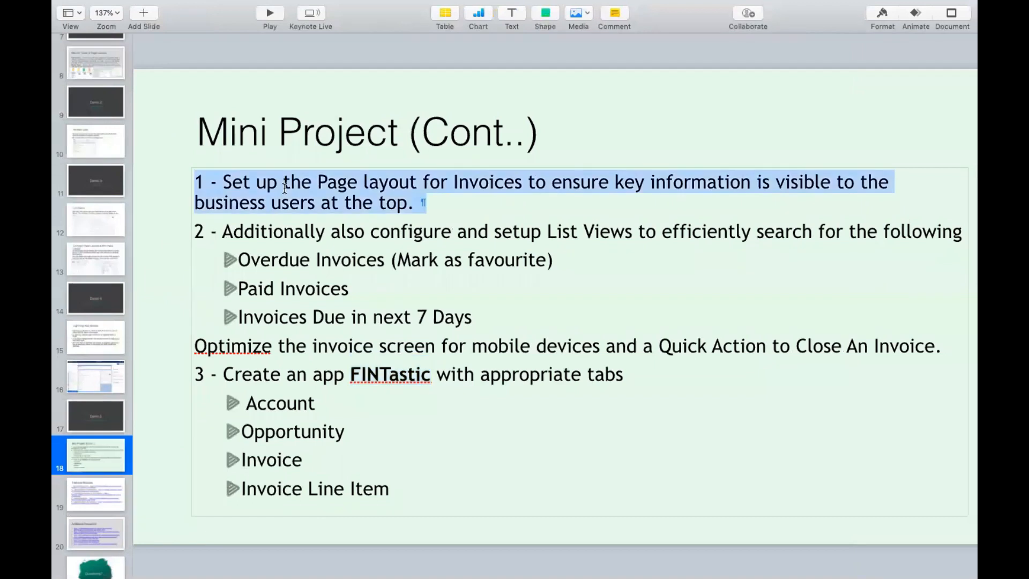
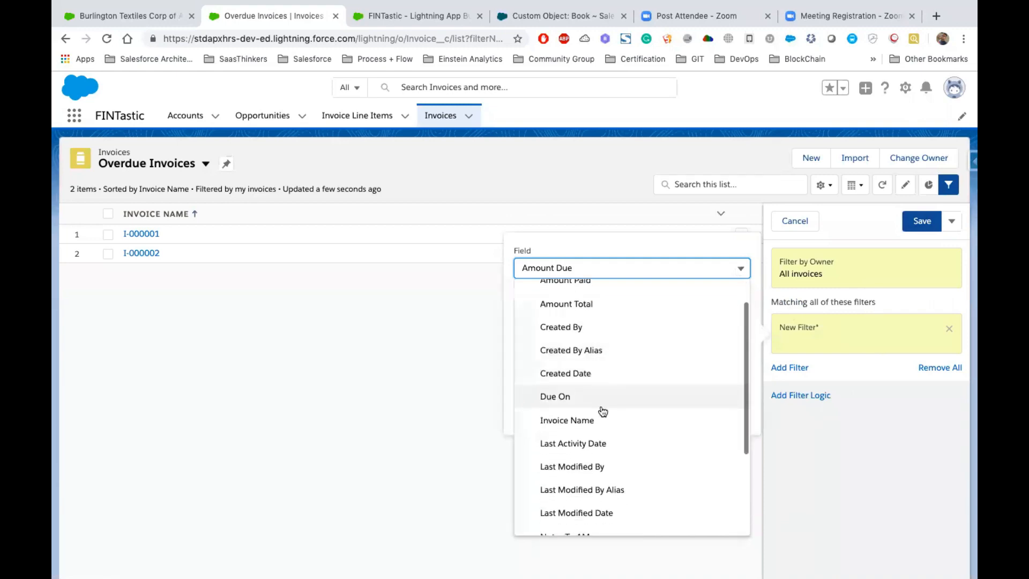
- Filter the Overdue Invoices list view to Status equals Overdue and save the list view
{"action": "scroll", "coordinate": [603, 435], "scroll_direction": "up", "scroll_amount": 1}
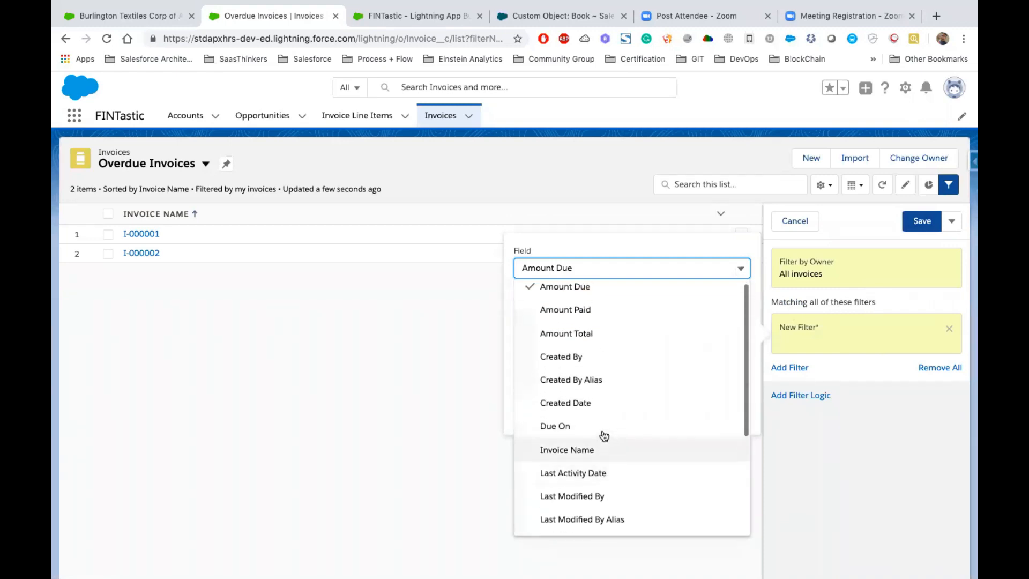
{"action": "scroll", "coordinate": [601, 433], "scroll_direction": "down", "scroll_amount": 4}
{"action": "left_click", "coordinate": [572, 522]}
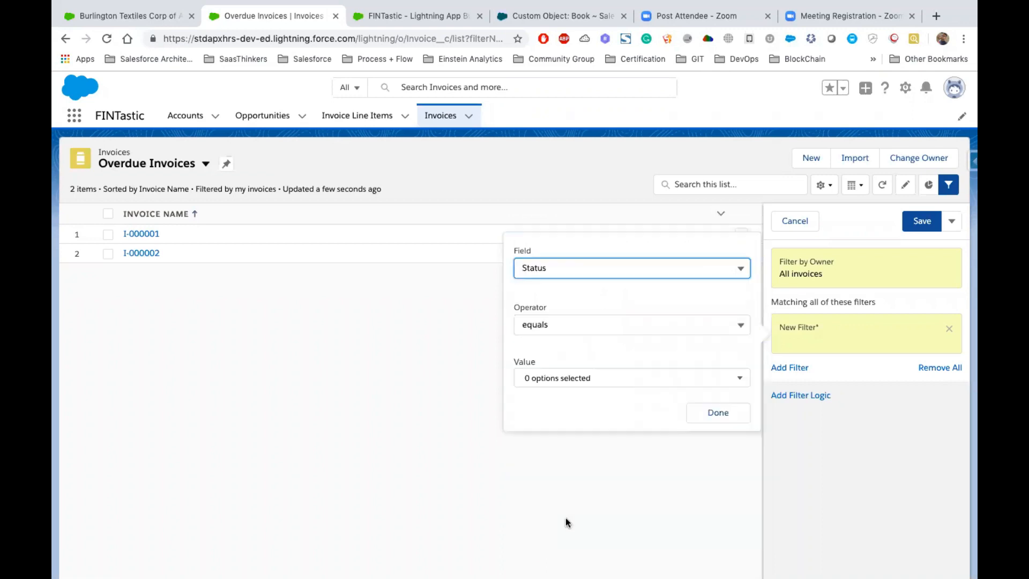
{"action": "left_click", "coordinate": [575, 380]}
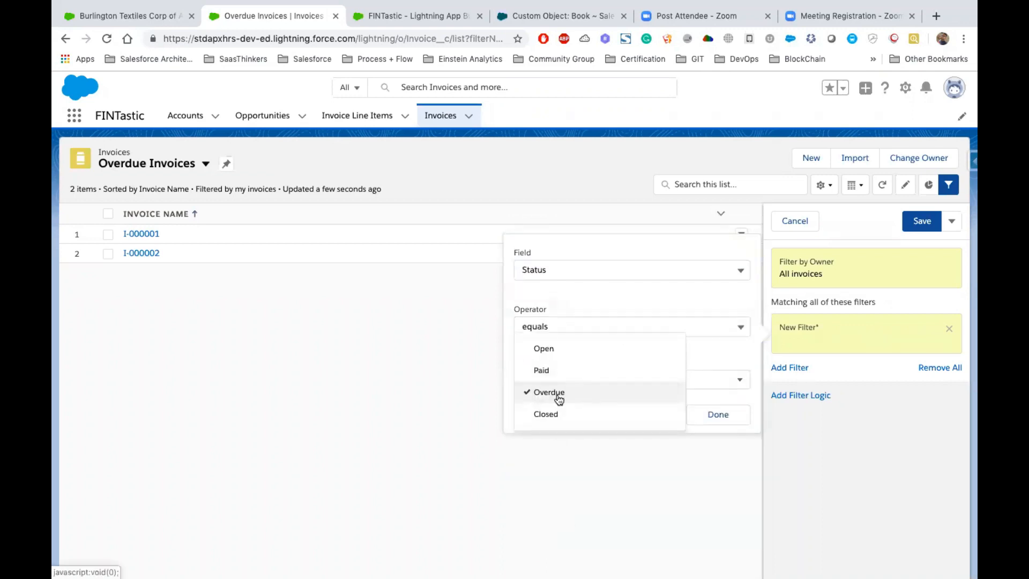
{"action": "left_click", "coordinate": [724, 416]}
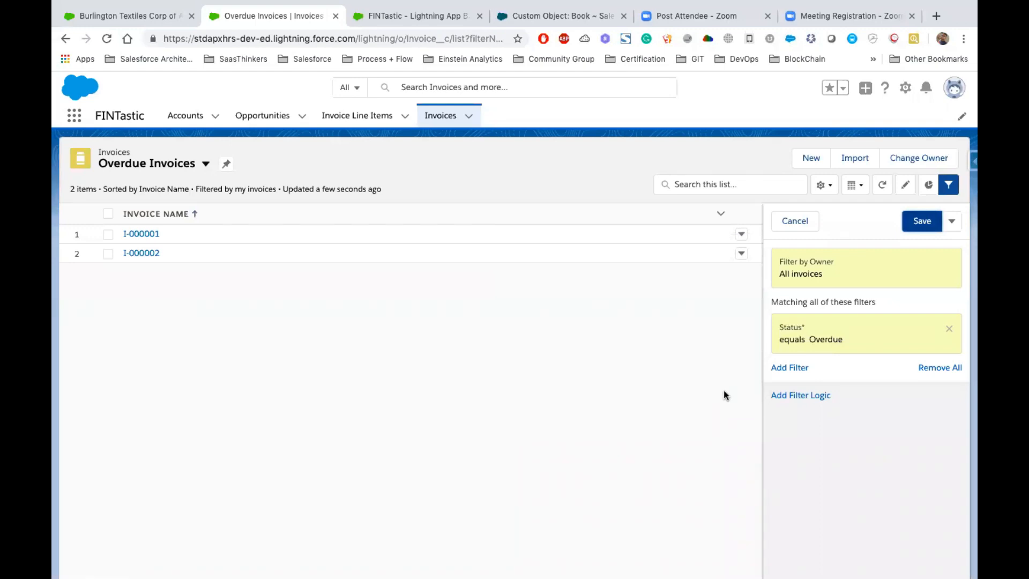
{"action": "left_click", "coordinate": [921, 221]}
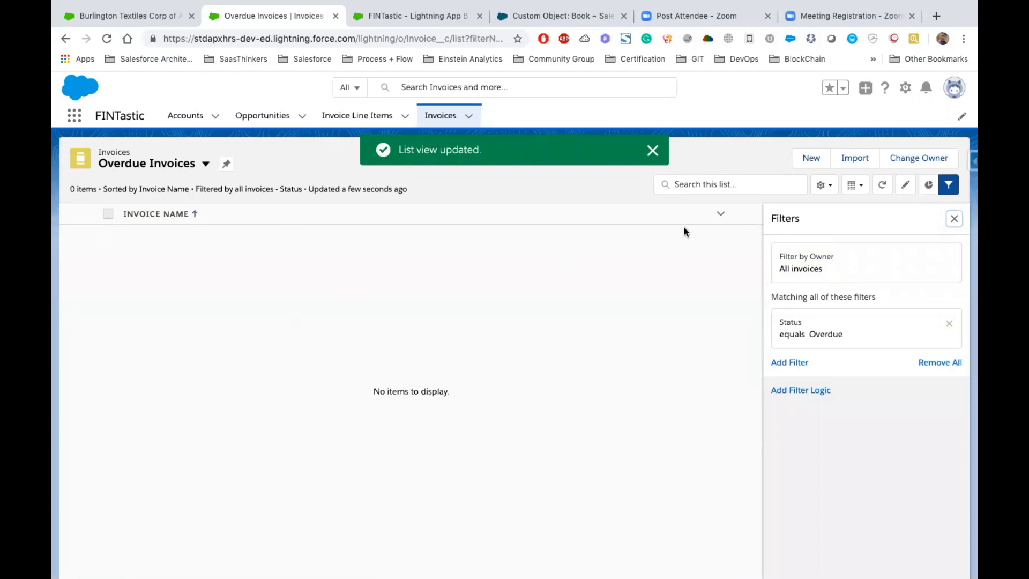
- Open the first recently viewed invoice, set its Status to Overdue and save the record
{"action": "left_click", "coordinate": [441, 117]}
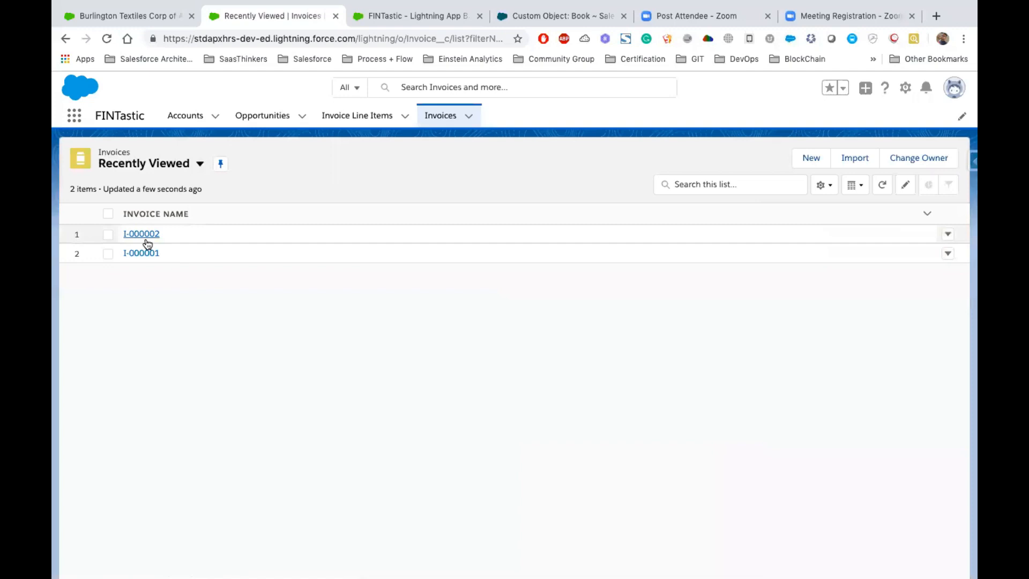
{"action": "left_click", "coordinate": [146, 239]}
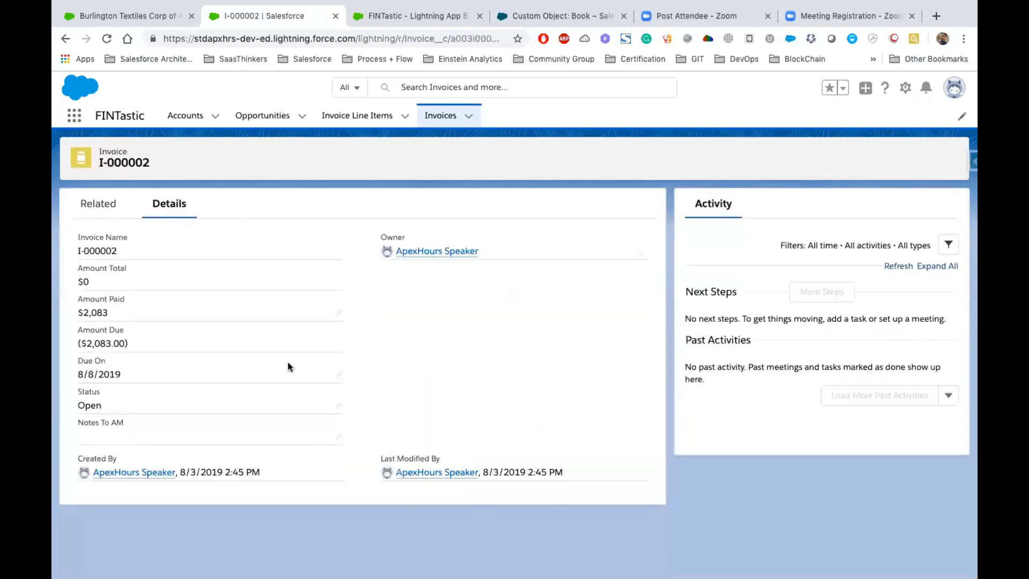
{"action": "left_click", "coordinate": [339, 410]}
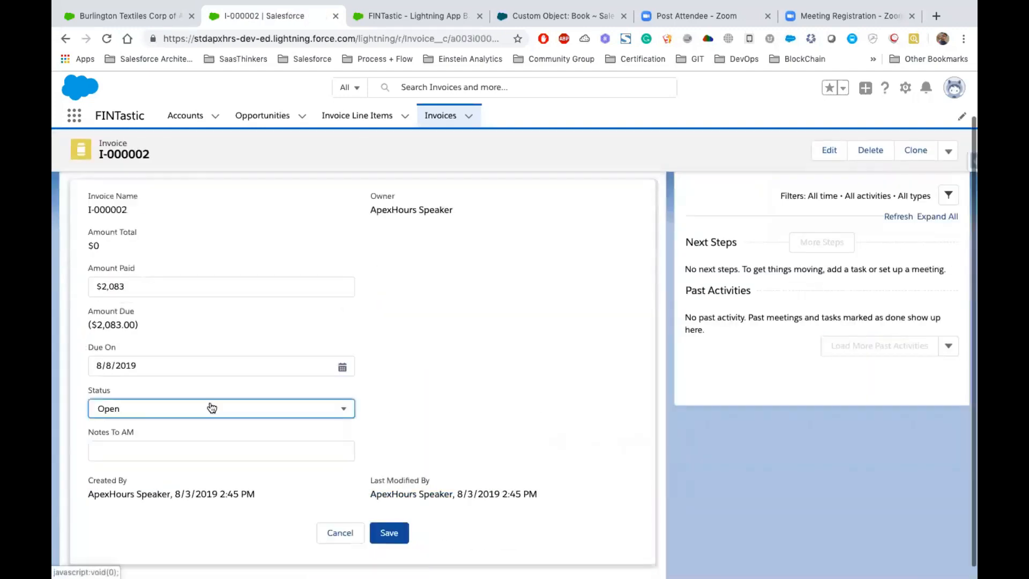
{"action": "left_click", "coordinate": [170, 413]}
{"action": "left_click", "coordinate": [123, 501]}
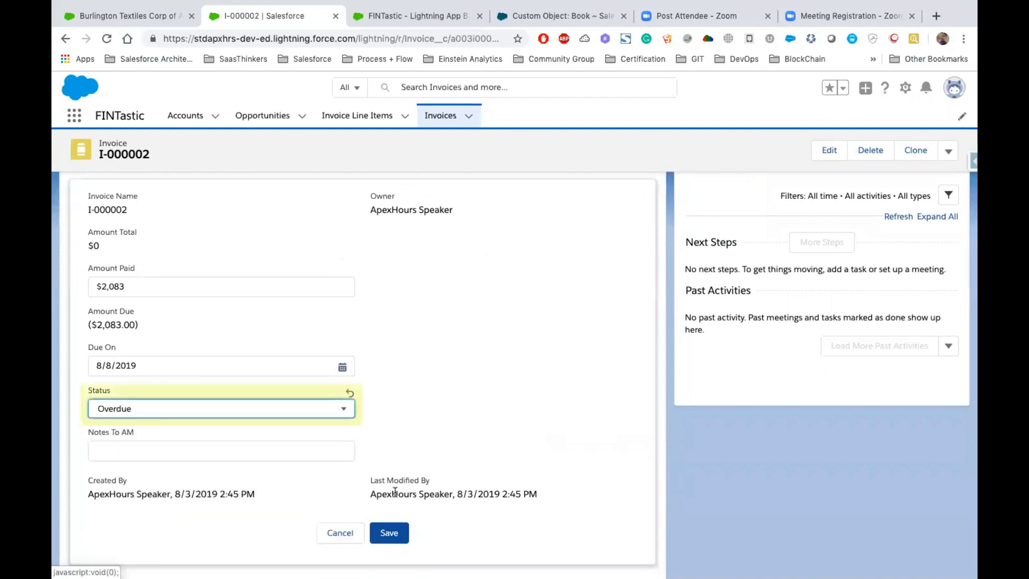
{"action": "left_click", "coordinate": [390, 532]}
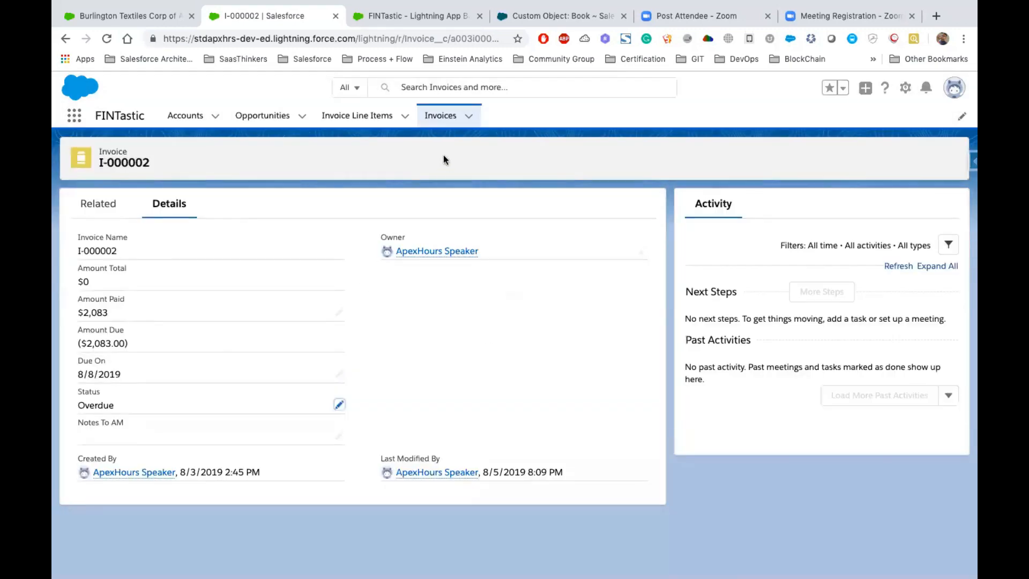
- Return to the invoices and display the Overdue Invoices list view to check its records
{"action": "left_click", "coordinate": [438, 122]}
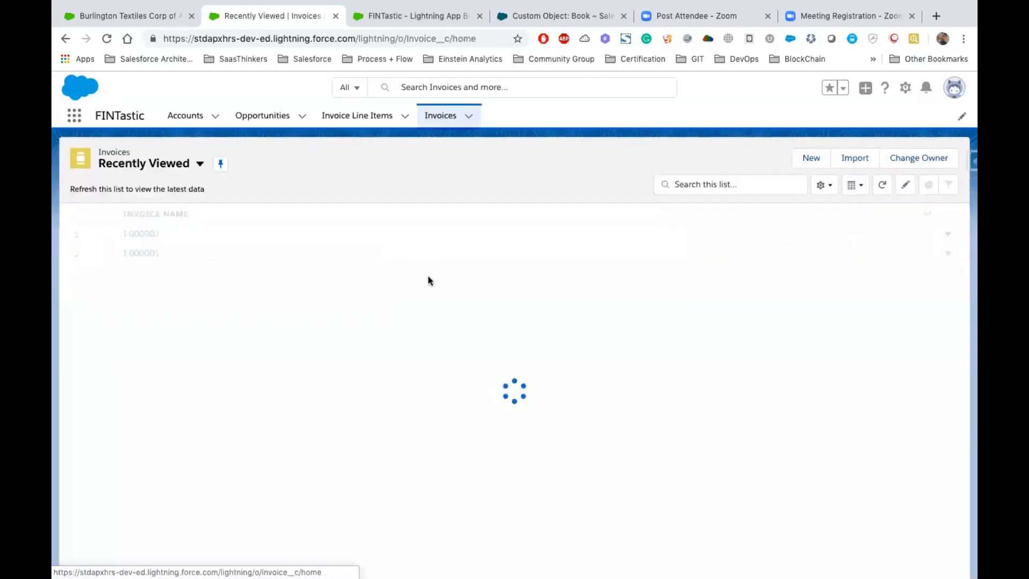
{"action": "left_click", "coordinate": [199, 164]}
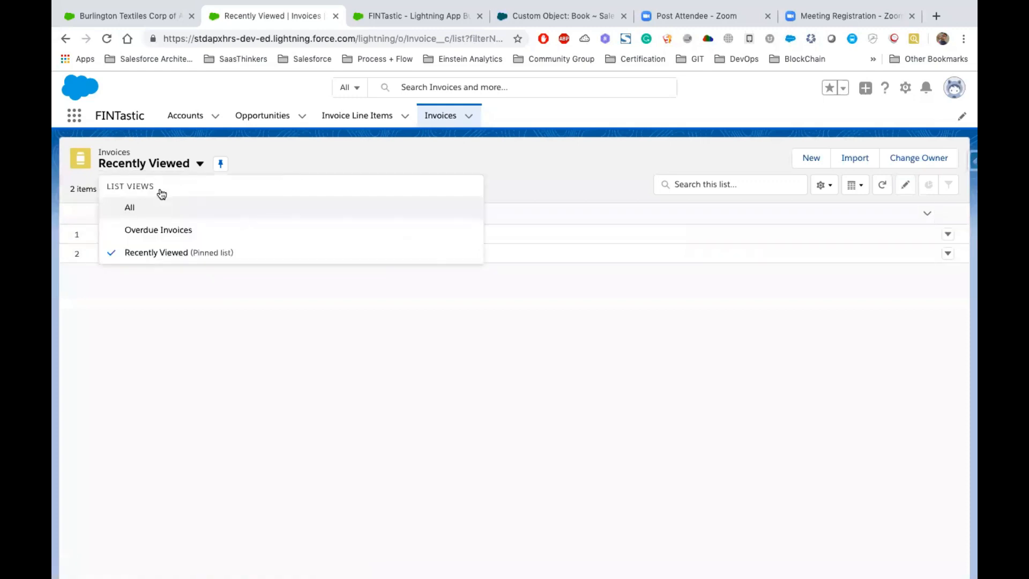
{"action": "left_click", "coordinate": [165, 230]}
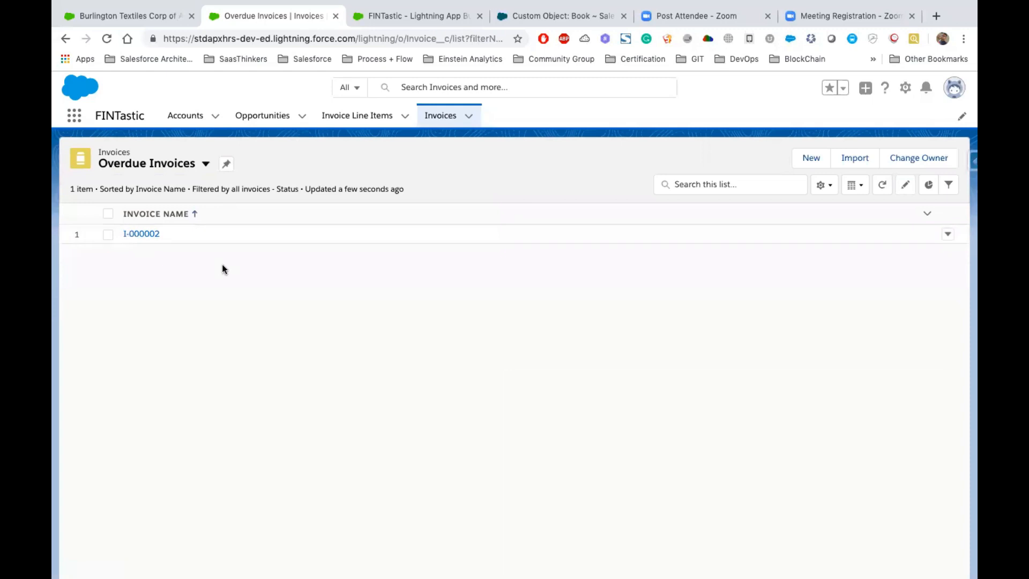
{"action": "left_click", "coordinate": [121, 232]}
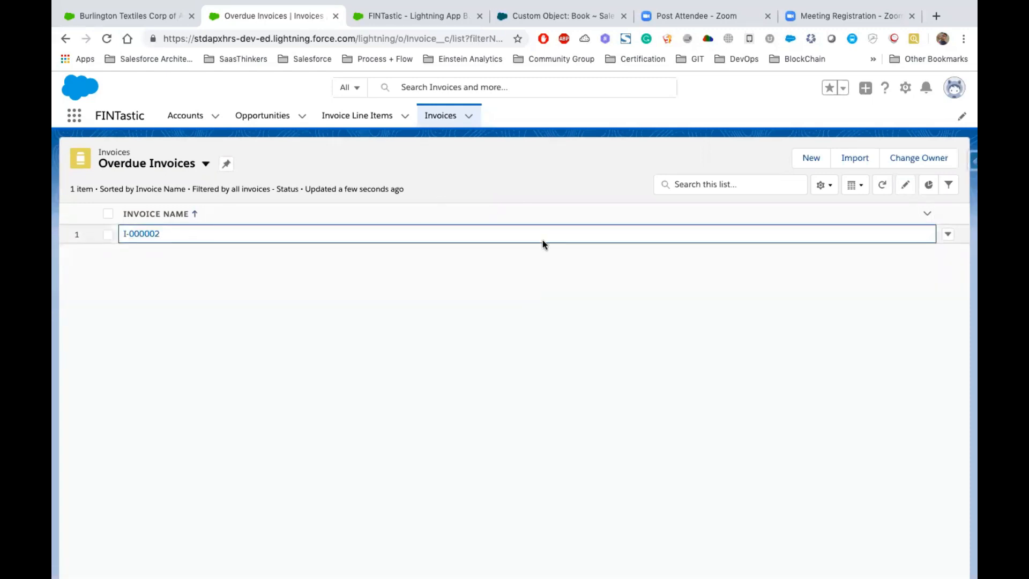
- Add Amount Due, Amount Paid, Amount Total and Due On as displayed fields in the Overdue Invoices list view and save
{"action": "left_click", "coordinate": [825, 186]}
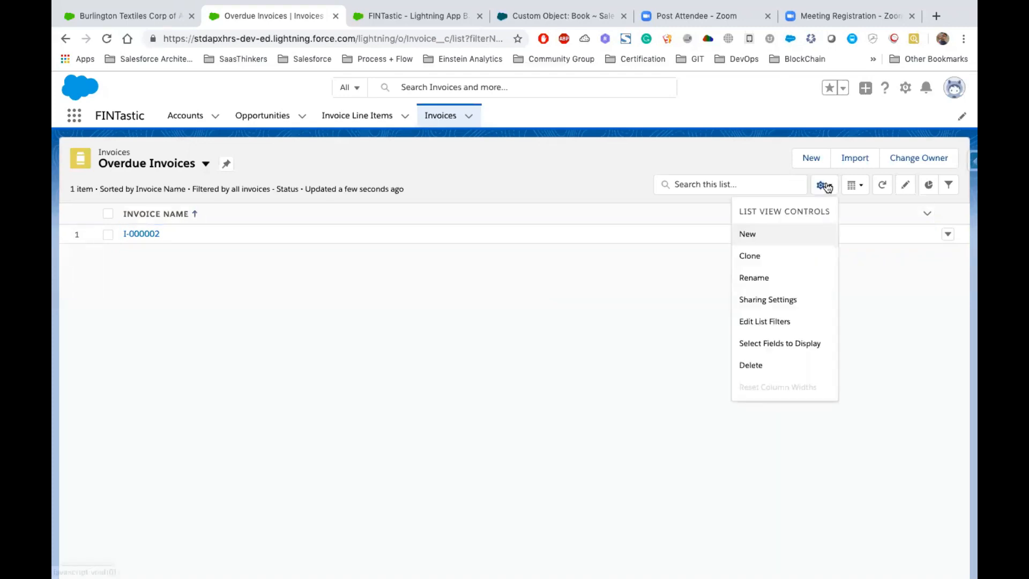
{"action": "left_click", "coordinate": [760, 344]}
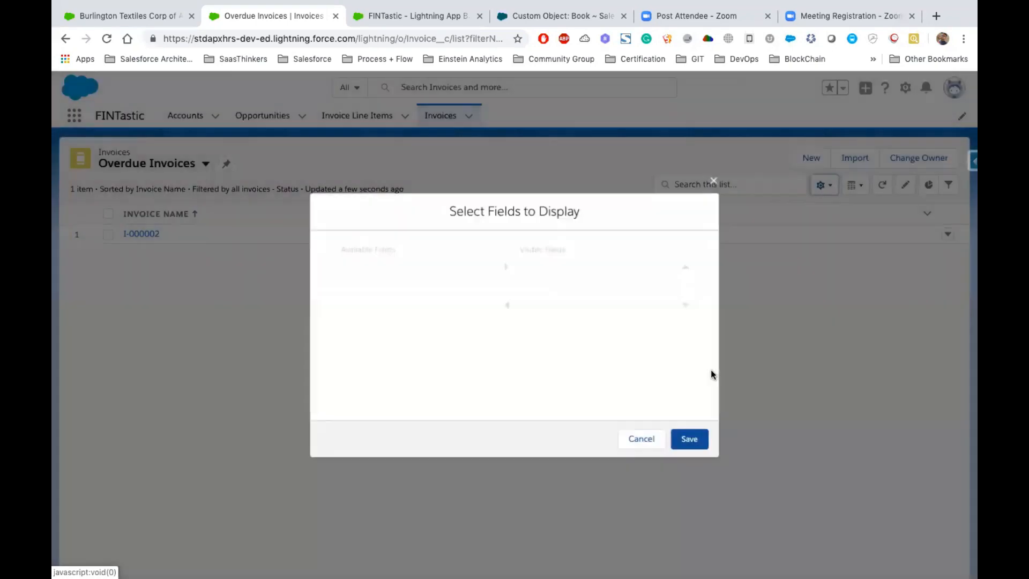
{"action": "left_click", "coordinate": [404, 275]}
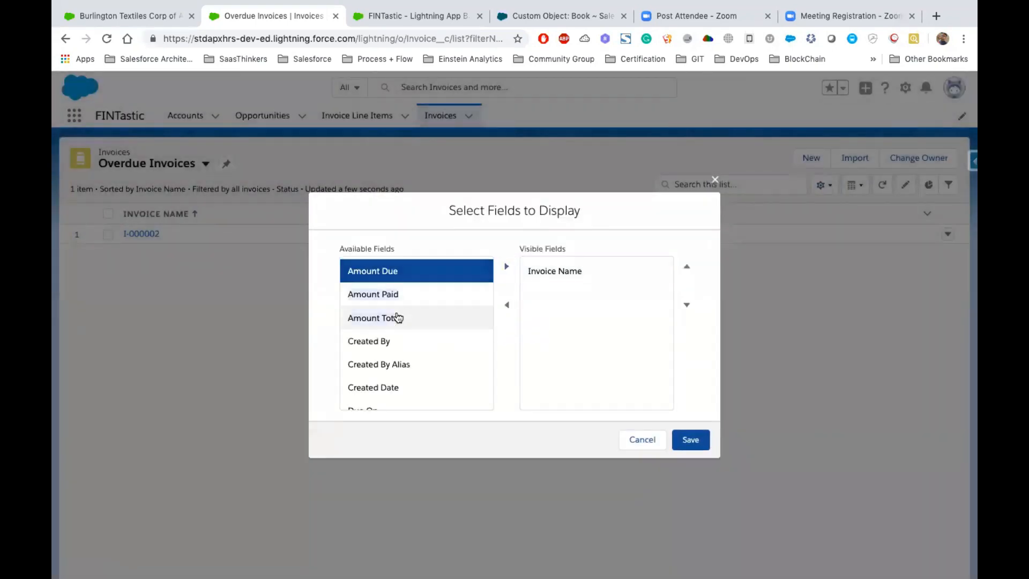
{"action": "left_click", "coordinate": [398, 316], "text": "shift"}
{"action": "left_click", "coordinate": [506, 267]}
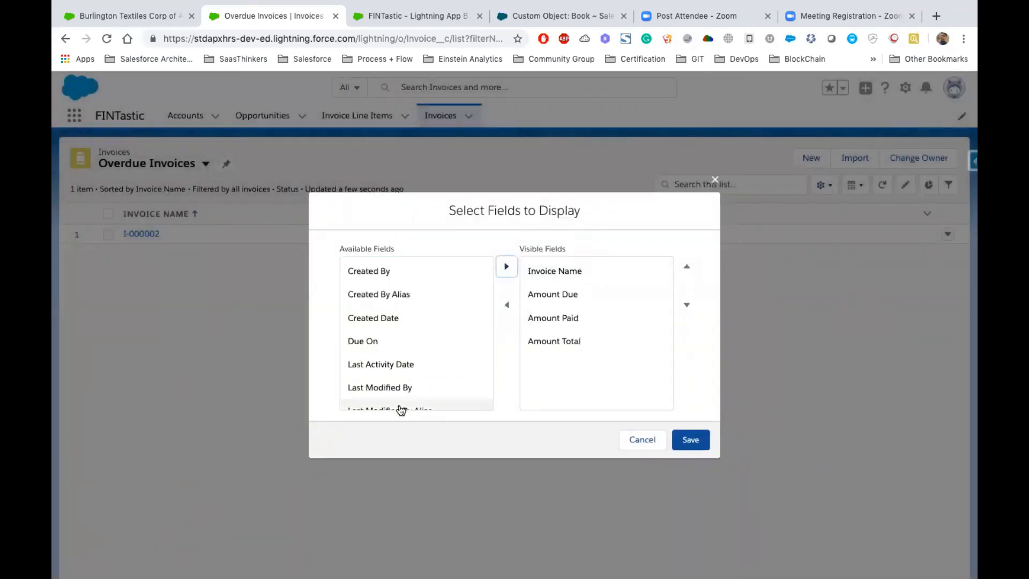
{"action": "scroll", "coordinate": [391, 385], "scroll_direction": "down", "scroll_amount": 2}
{"action": "left_click", "coordinate": [400, 308]}
{"action": "left_click", "coordinate": [506, 268]}
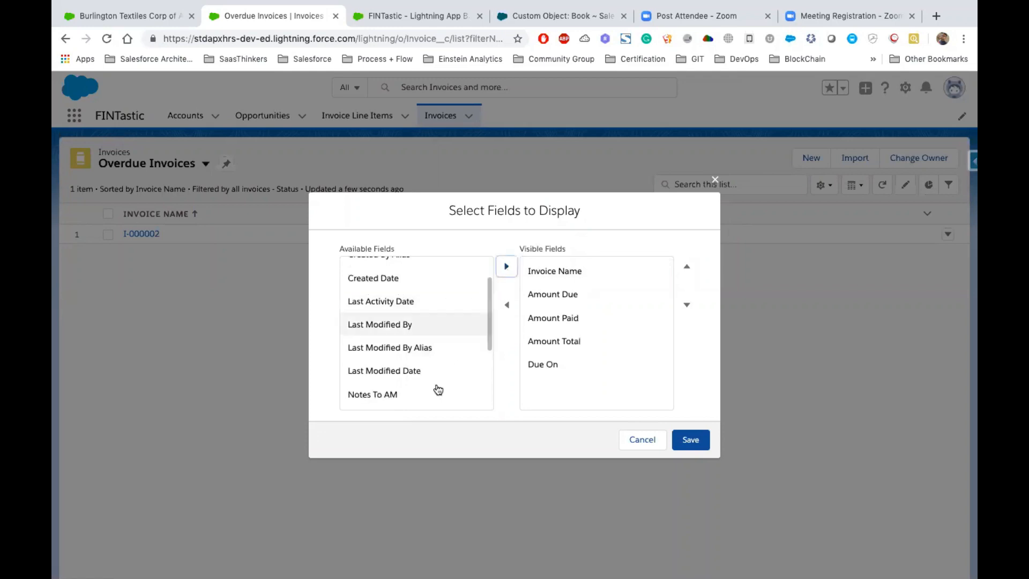
{"action": "scroll", "coordinate": [436, 390], "scroll_direction": "down", "scroll_amount": 5}
{"action": "left_click", "coordinate": [690, 446]}
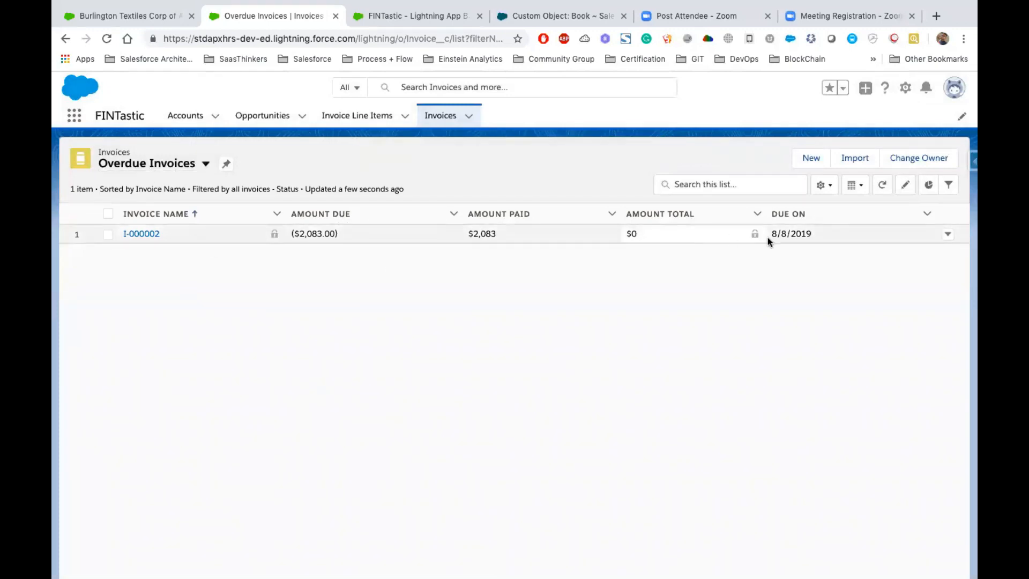
{"action": "left_click", "coordinate": [770, 269]}
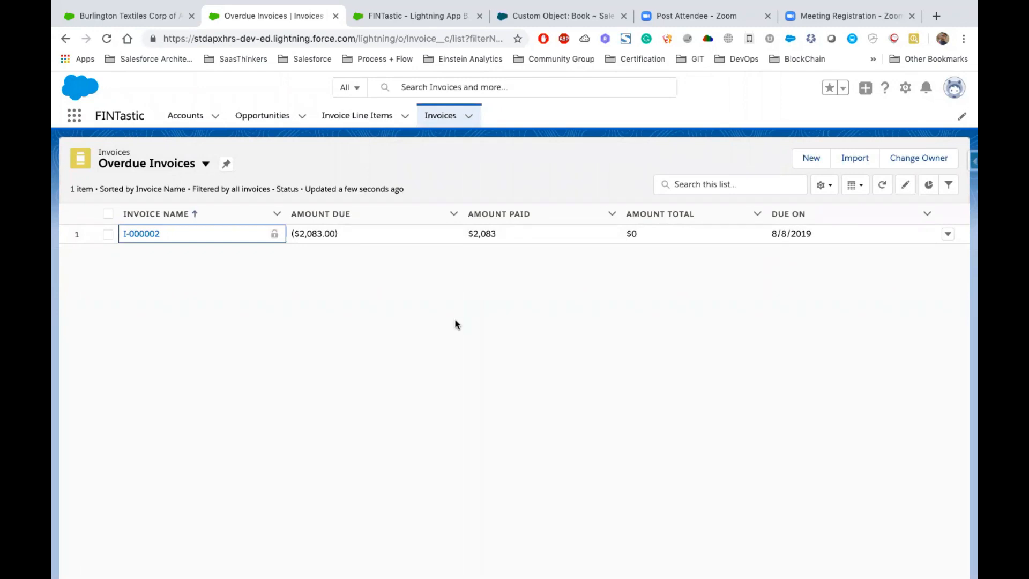
- Highlight "Mark as favourite" on the Keynote slide, and pin the Overdue Invoices list view in the browser
{"action": "key", "text": "ctrl+Left"}
{"action": "double_click", "coordinate": [548, 260]}
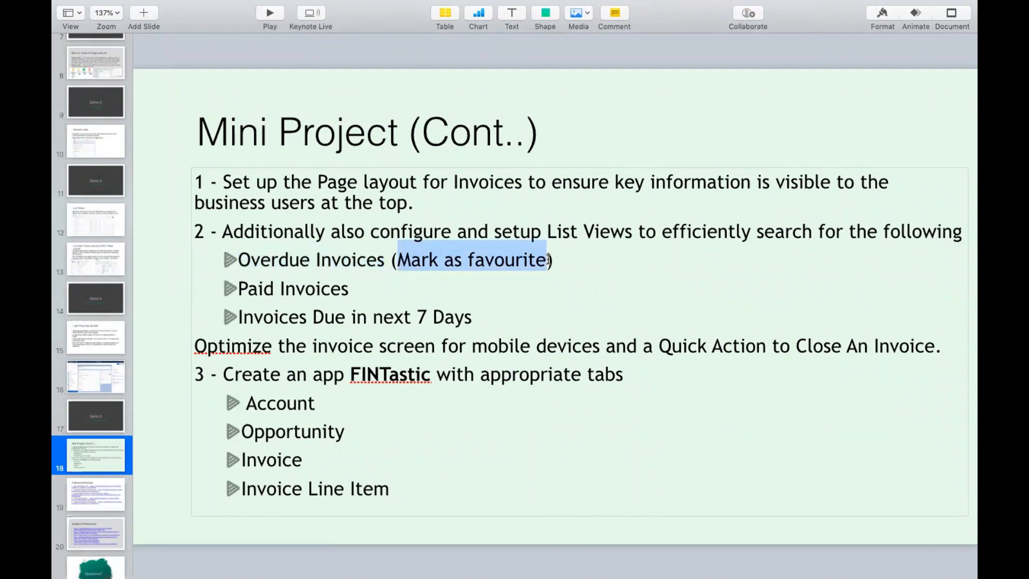
{"action": "key", "text": "ctrl+Right"}
{"action": "left_click", "coordinate": [224, 165]}
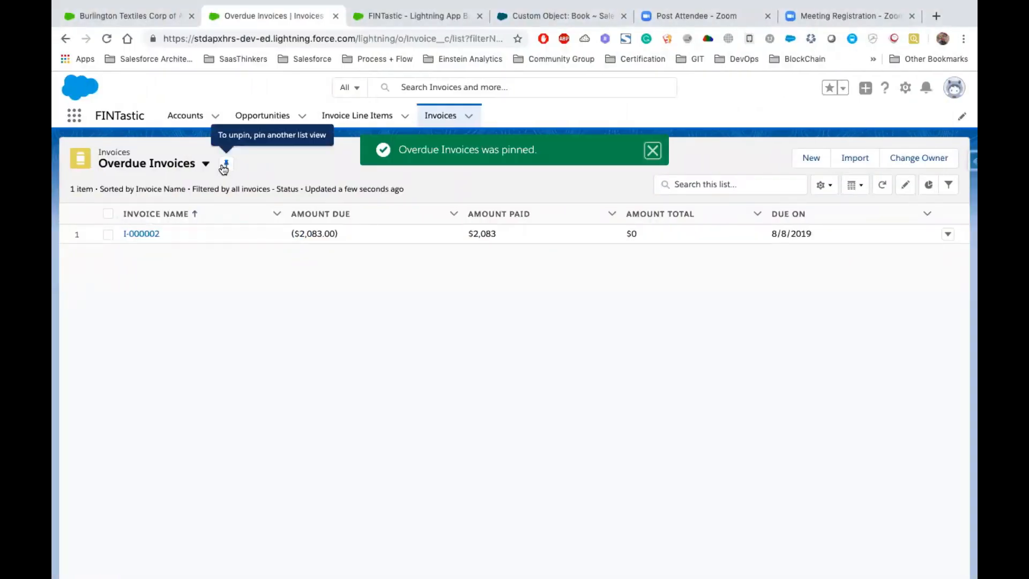
{"action": "left_click", "coordinate": [652, 152]}
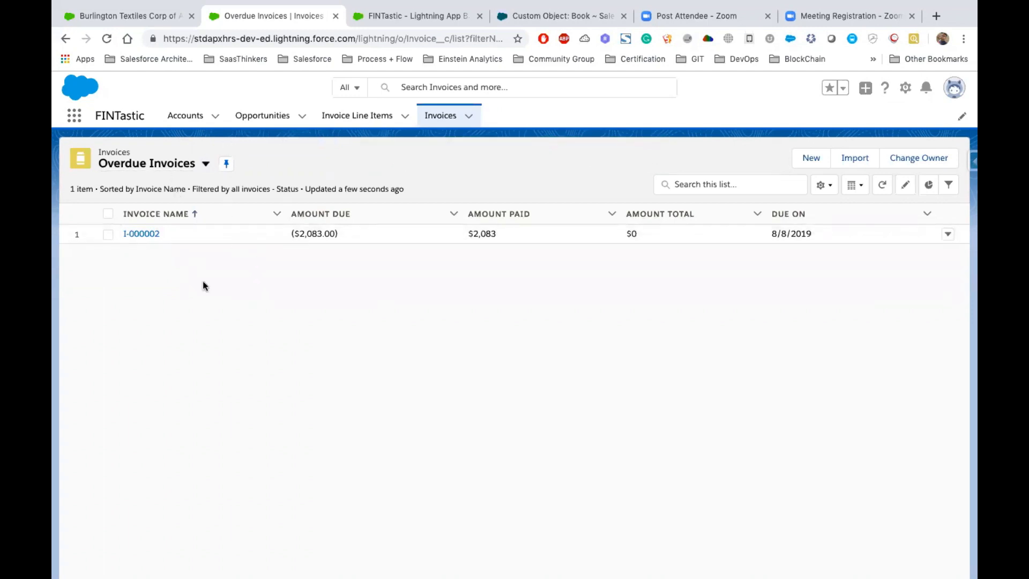
- Copy "Paid Invoices" from the Keynote slide and create an invoice list view with that name in the browser, visible to all users
{"action": "key", "text": "ctrl+Left"}
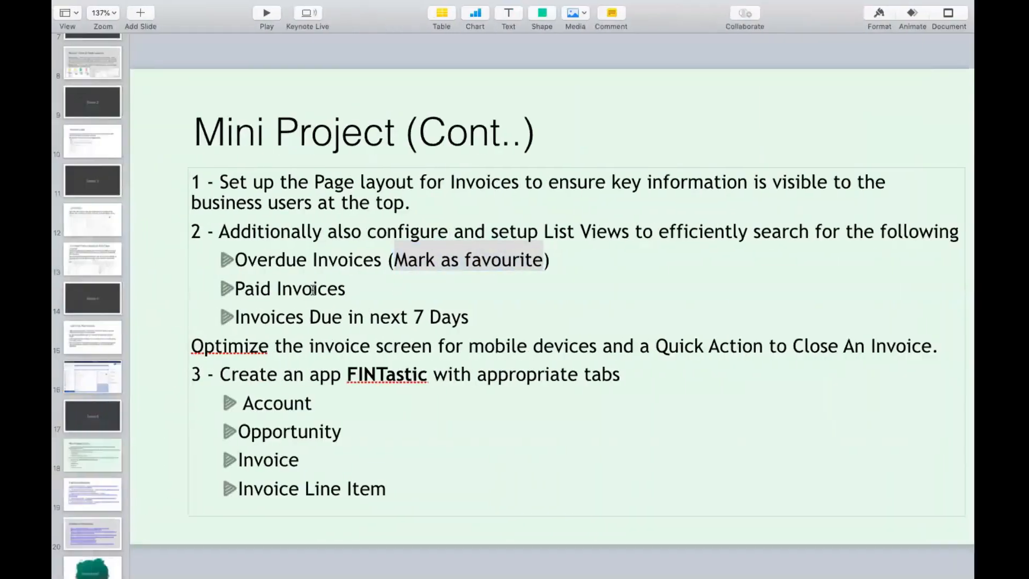
{"action": "left_click_drag", "start_coordinate": [348, 290], "coordinate": [240, 297]}
{"action": "key", "text": "ctrl+c"}
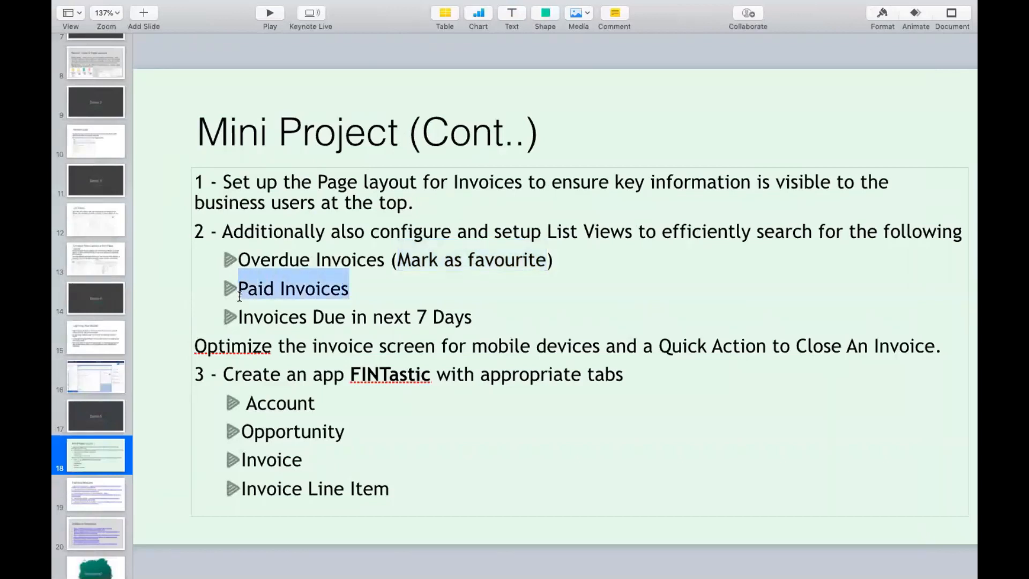
{"action": "key", "text": "ctrl+Right"}
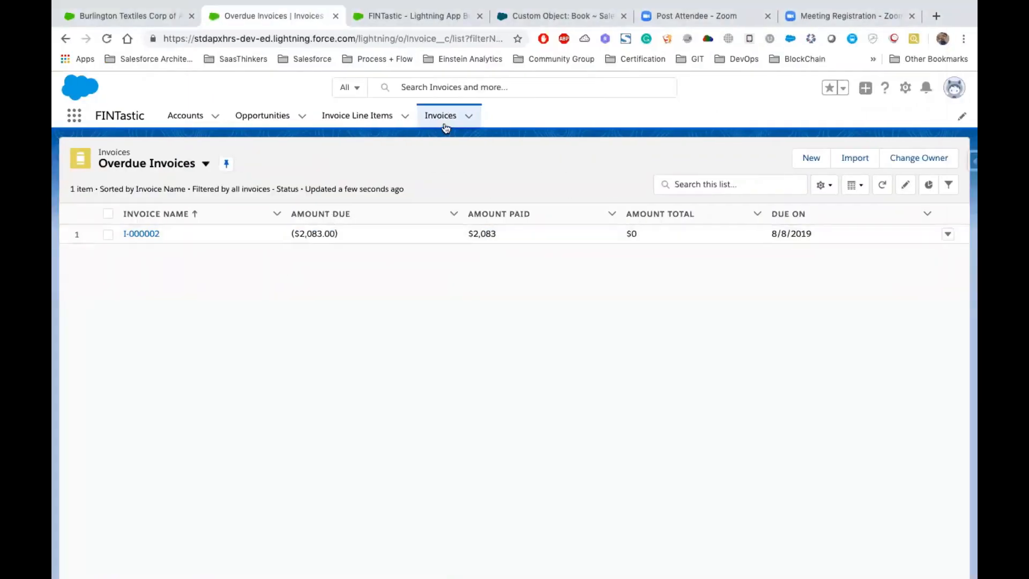
{"action": "left_click", "coordinate": [825, 183]}
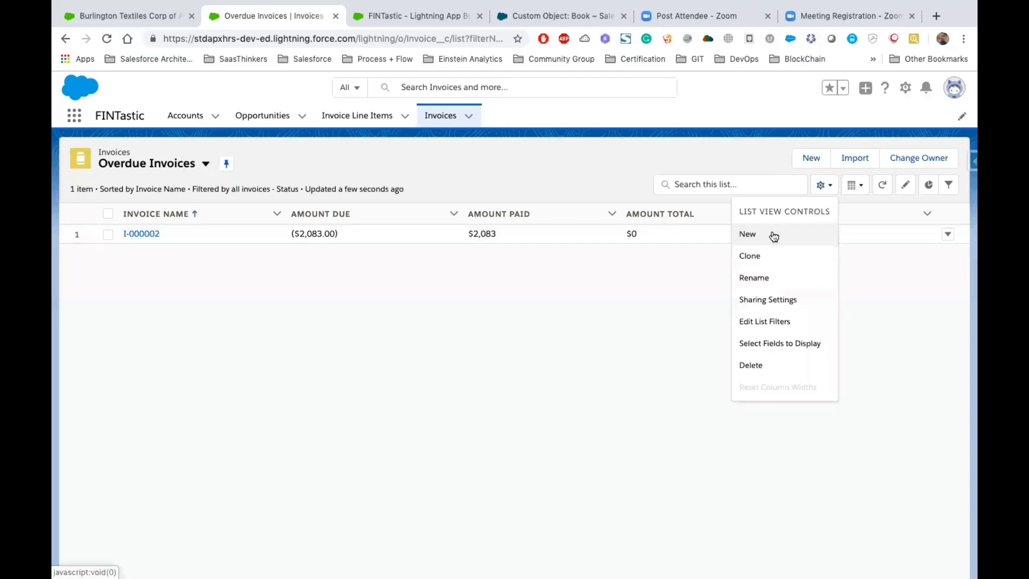
{"action": "left_click", "coordinate": [771, 233]}
{"action": "key", "text": "ctrl+v"}
{"action": "left_click", "coordinate": [464, 306]}
{"action": "left_click", "coordinate": [398, 382]}
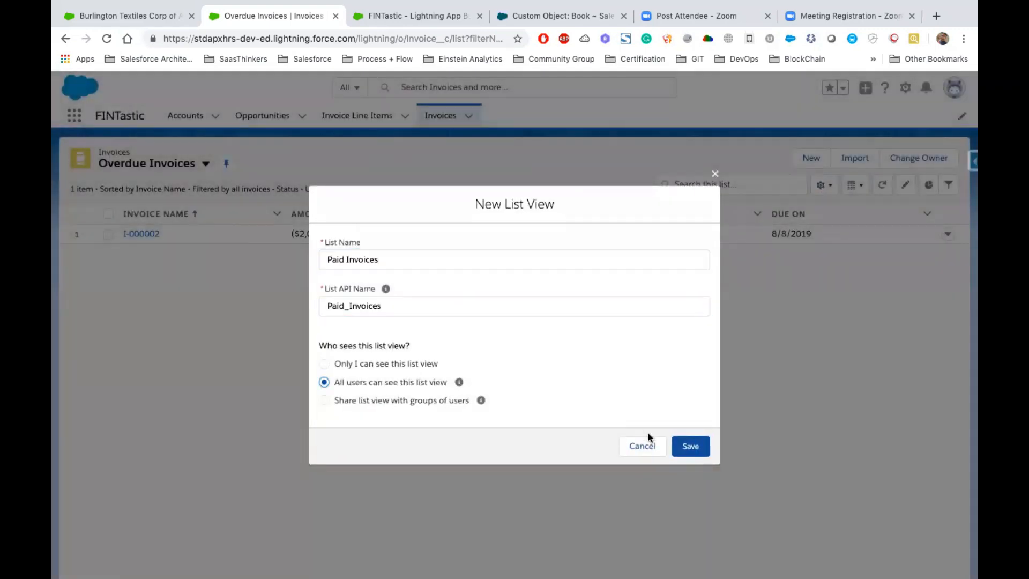
{"action": "left_click", "coordinate": [690, 446]}
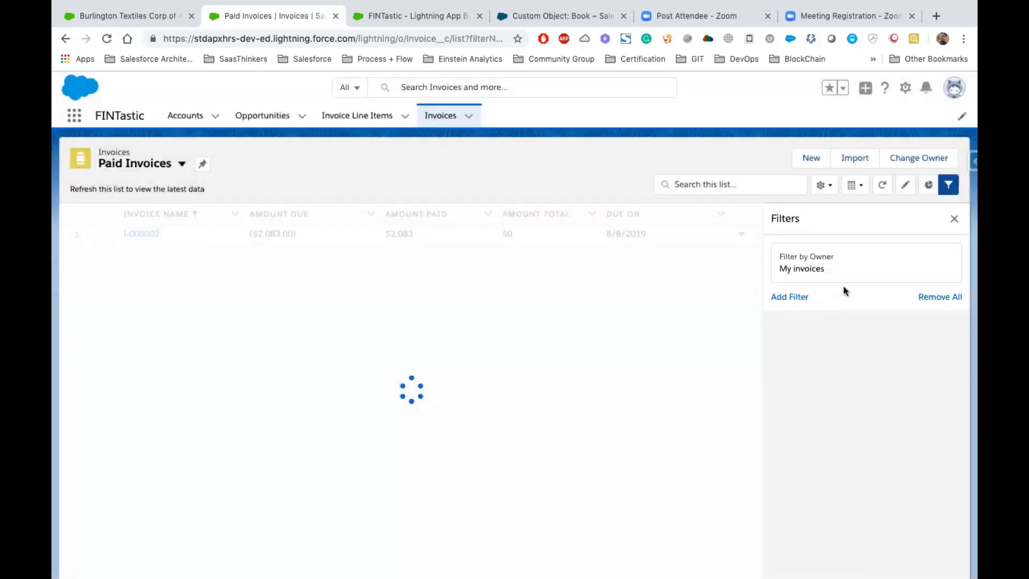
- Filter the Paid Invoices list view to all invoices whose Status equals Paid, and save the filters
{"action": "left_click", "coordinate": [807, 262]}
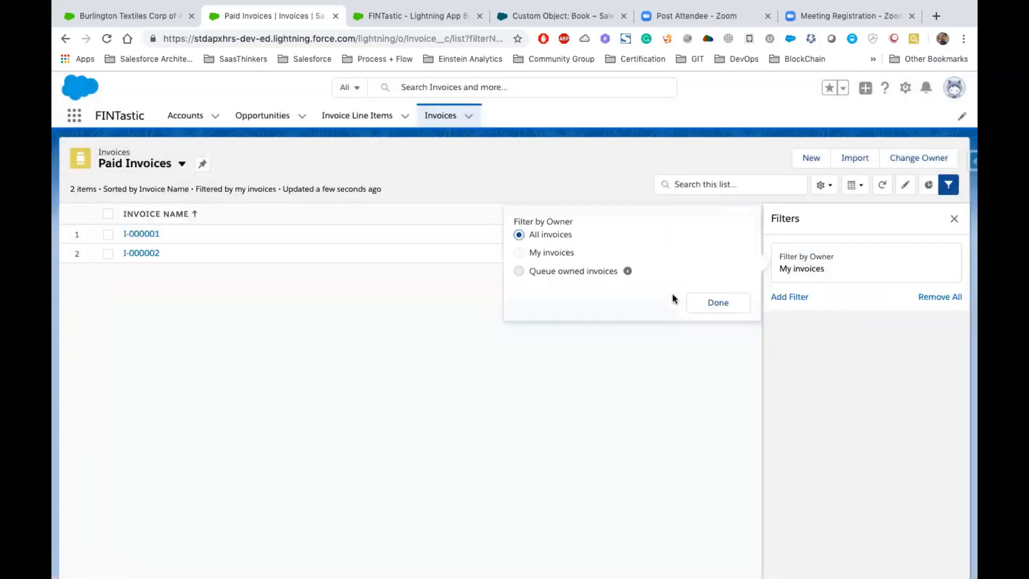
{"action": "left_click", "coordinate": [718, 303]}
{"action": "left_click", "coordinate": [788, 301]}
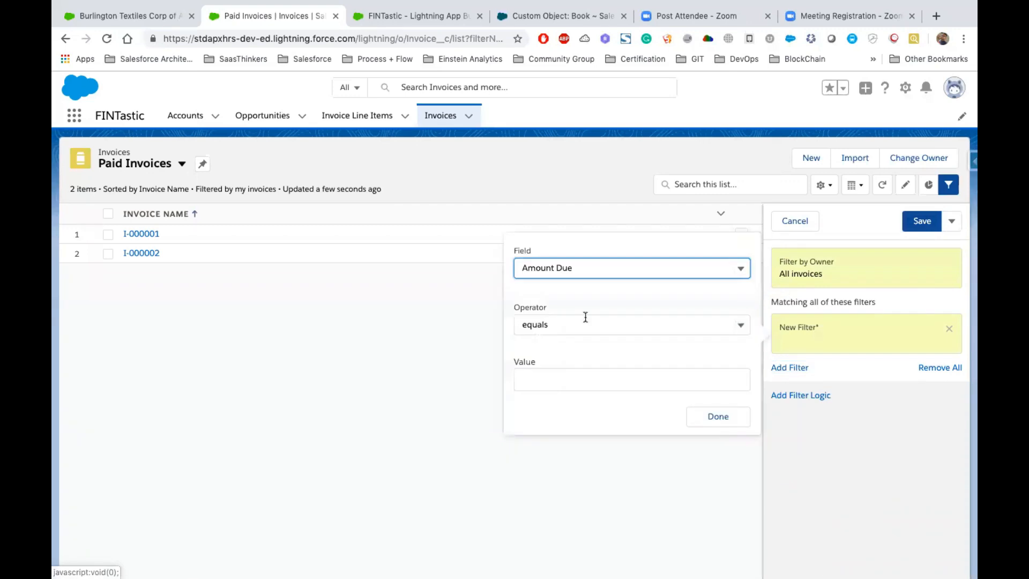
{"action": "left_click", "coordinate": [560, 268]}
{"action": "scroll", "coordinate": [598, 423], "scroll_direction": "down", "scroll_amount": 5}
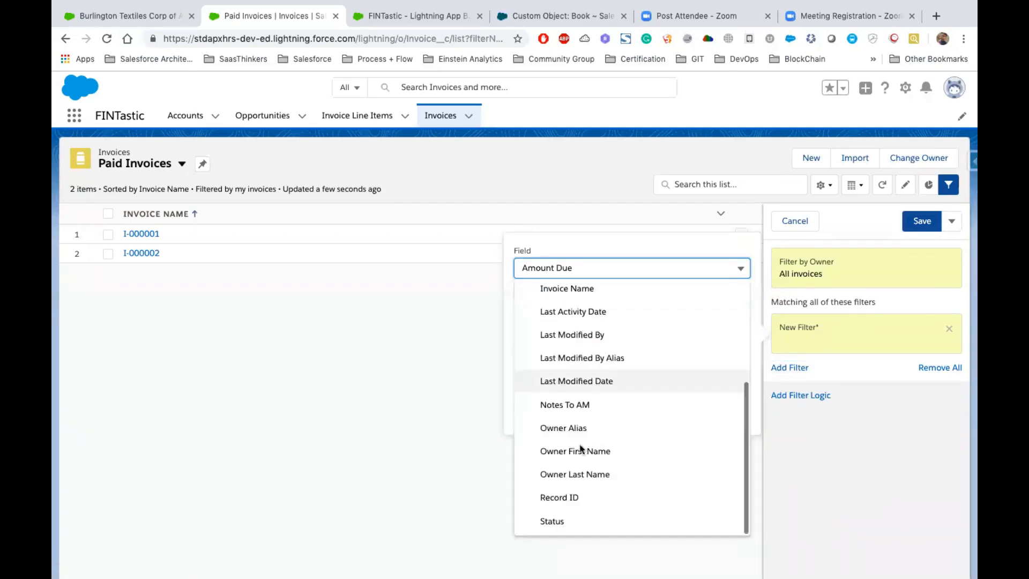
{"action": "left_click", "coordinate": [568, 519]}
{"action": "left_click", "coordinate": [574, 329]}
{"action": "left_click", "coordinate": [575, 351]}
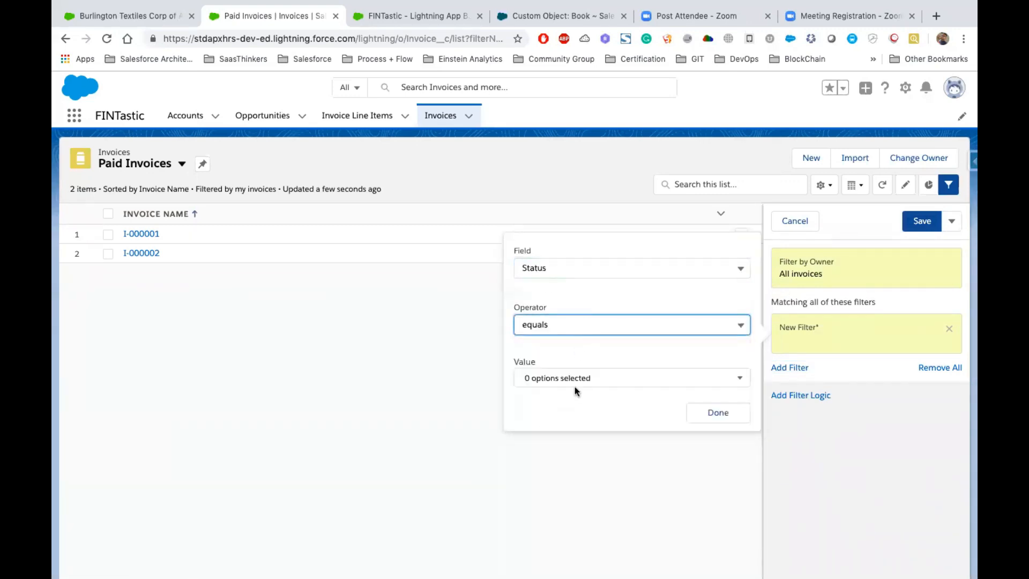
{"action": "left_click", "coordinate": [573, 380]}
{"action": "left_click", "coordinate": [561, 371]}
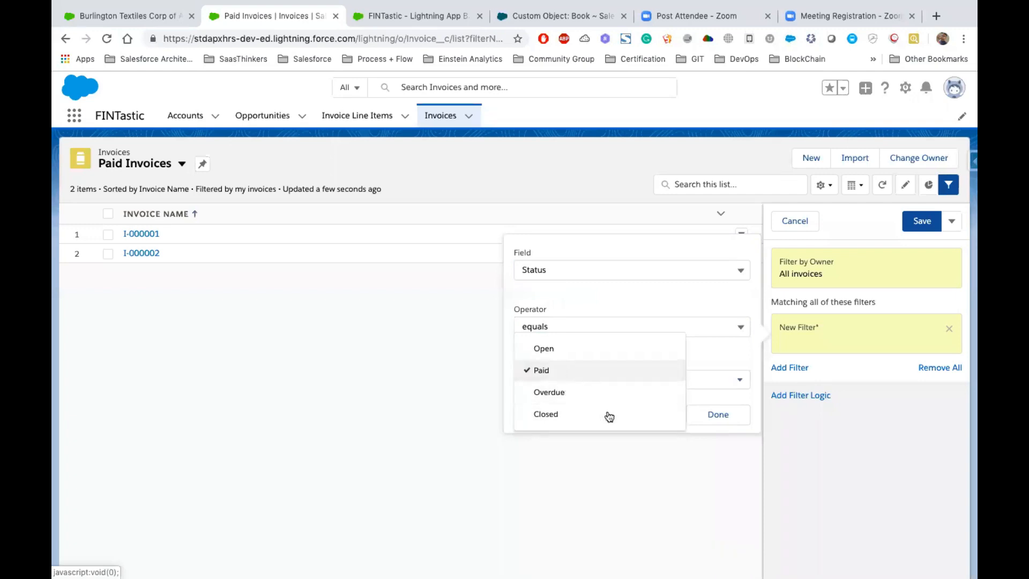
{"action": "left_click", "coordinate": [714, 416]}
{"action": "left_click", "coordinate": [920, 221]}
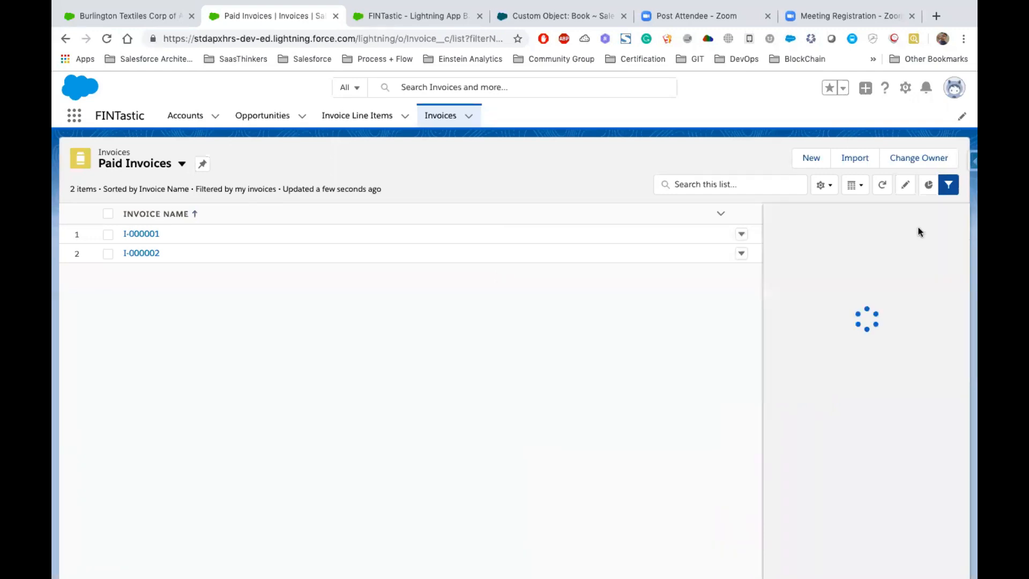
- Add Amount Due, Amount Paid, Amount Total and Due On as displayed fields in the Paid Invoices list view, save, and close the filters
{"action": "left_click", "coordinate": [823, 185]}
{"action": "left_click", "coordinate": [763, 343]}
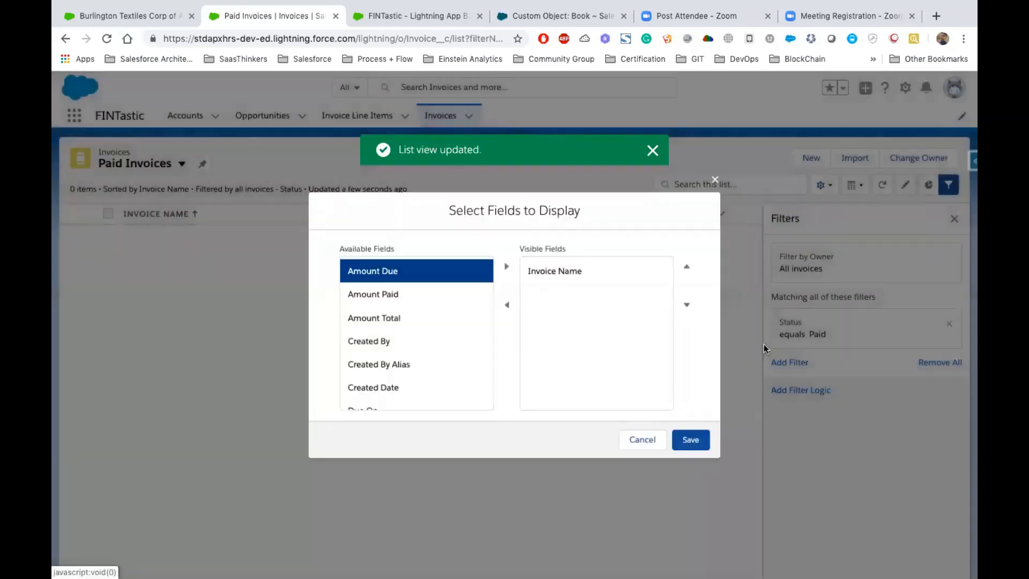
{"action": "left_click", "coordinate": [372, 319], "text": "shift"}
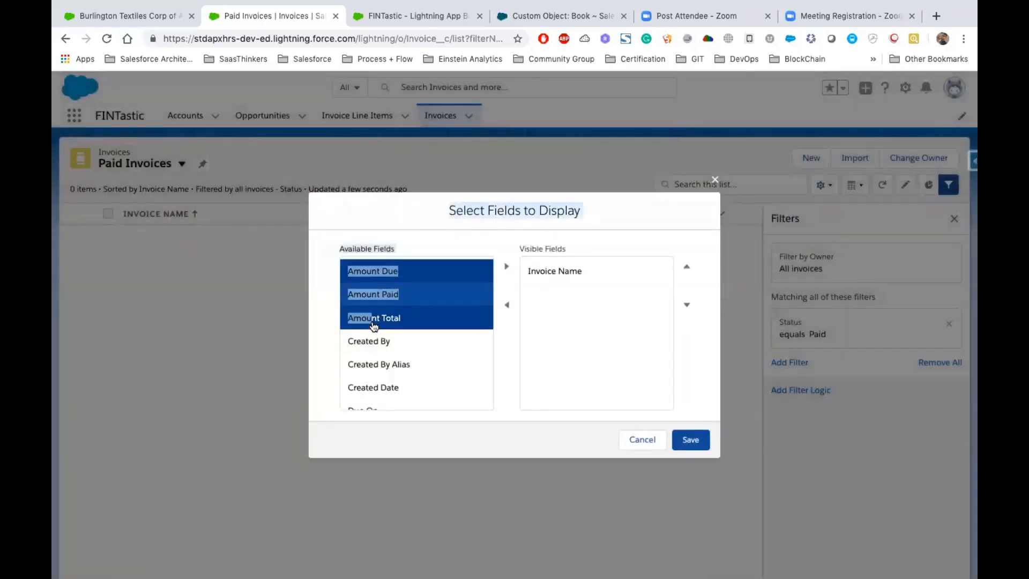
{"action": "left_click", "coordinate": [506, 266]}
{"action": "left_click", "coordinate": [384, 341]}
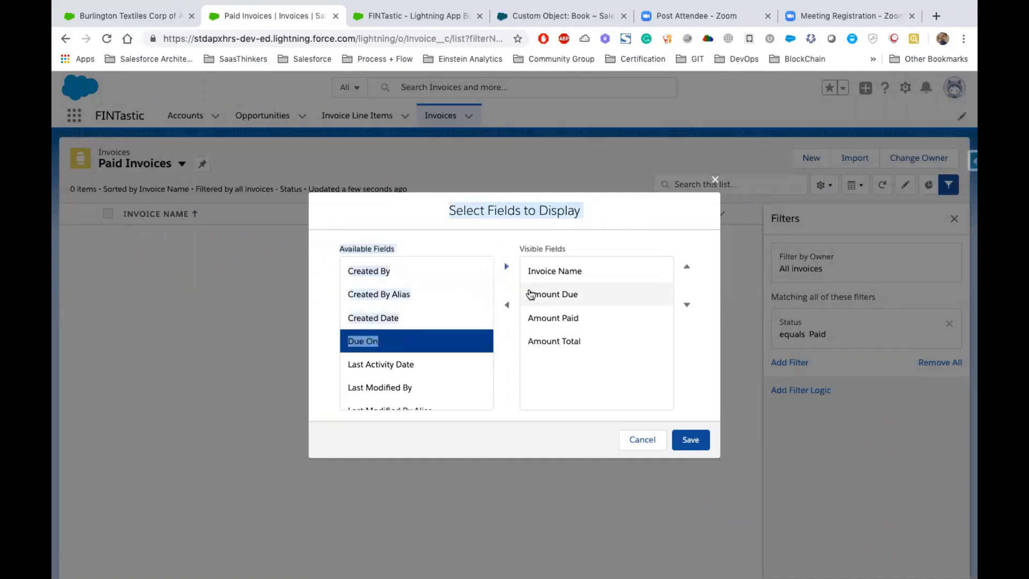
{"action": "left_click", "coordinate": [506, 266]}
{"action": "left_click", "coordinate": [691, 437]}
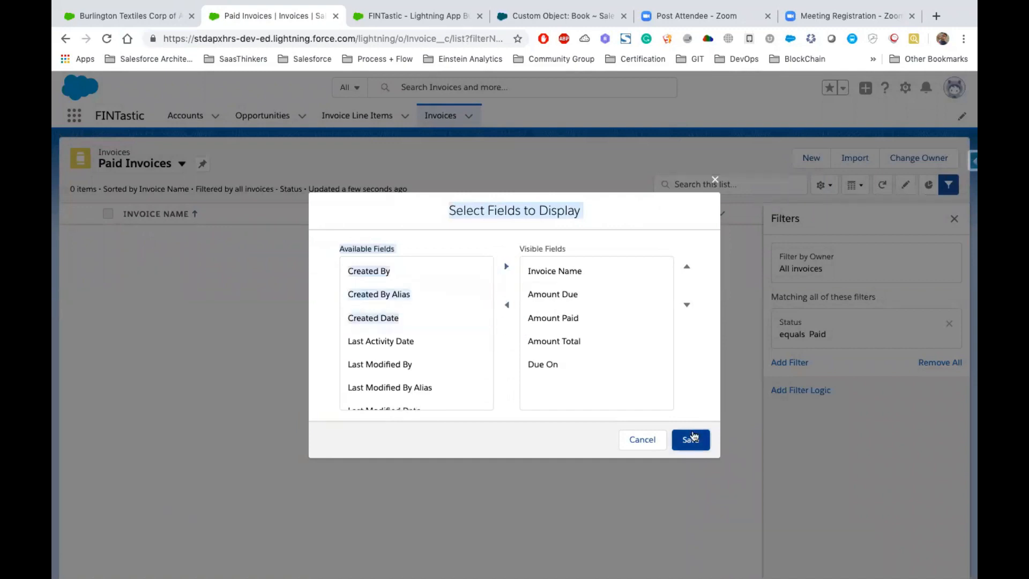
{"action": "left_click", "coordinate": [951, 222]}
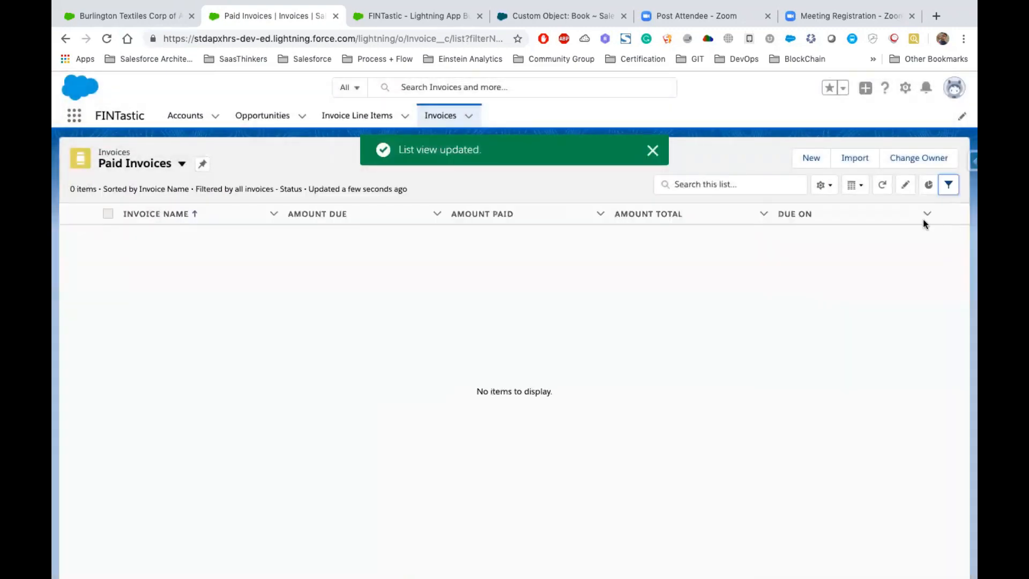
- Reopen the invoices and display the All list view to check the existing records
{"action": "left_click", "coordinate": [443, 120]}
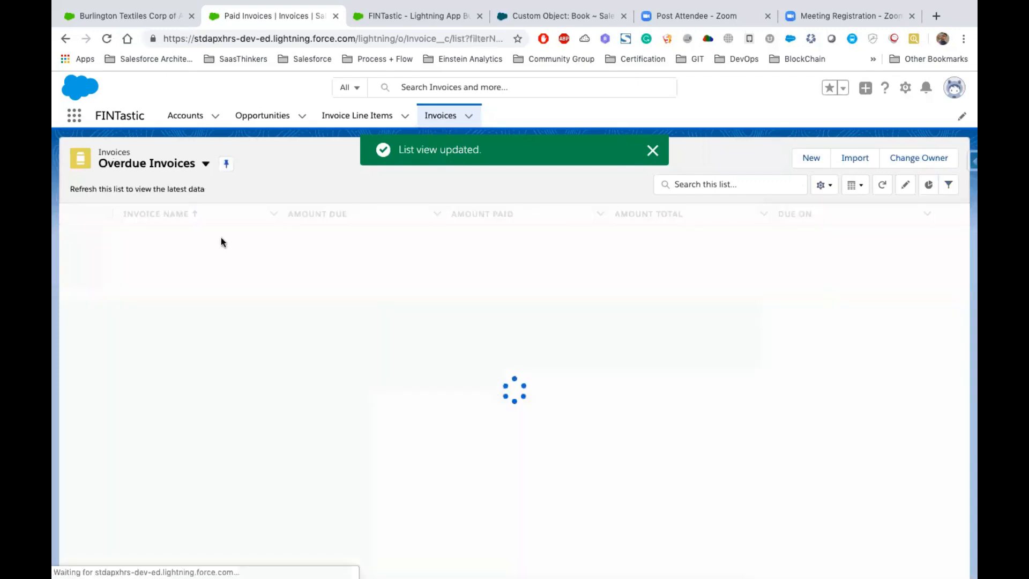
{"action": "left_click", "coordinate": [206, 166]}
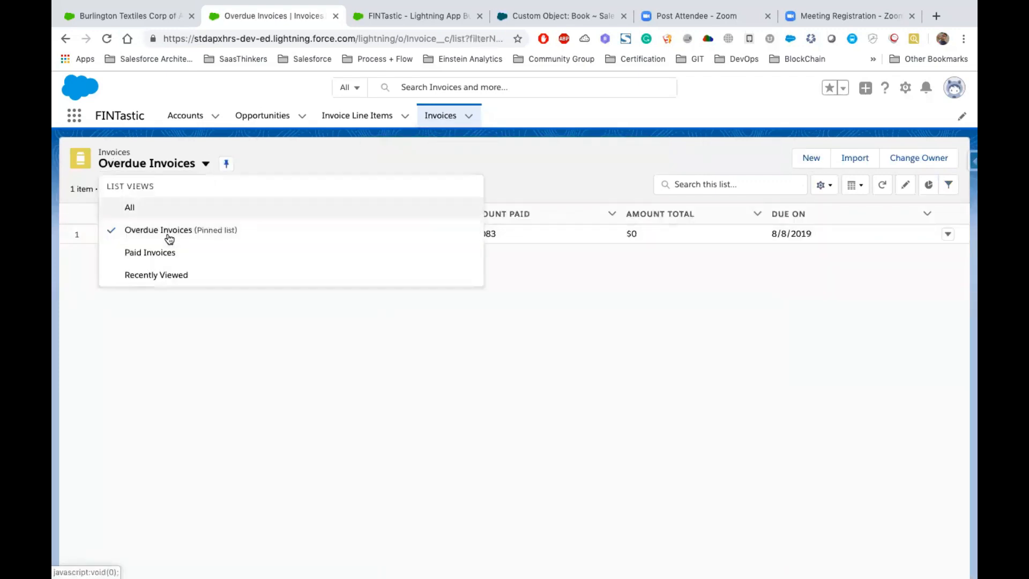
{"action": "left_click", "coordinate": [134, 206]}
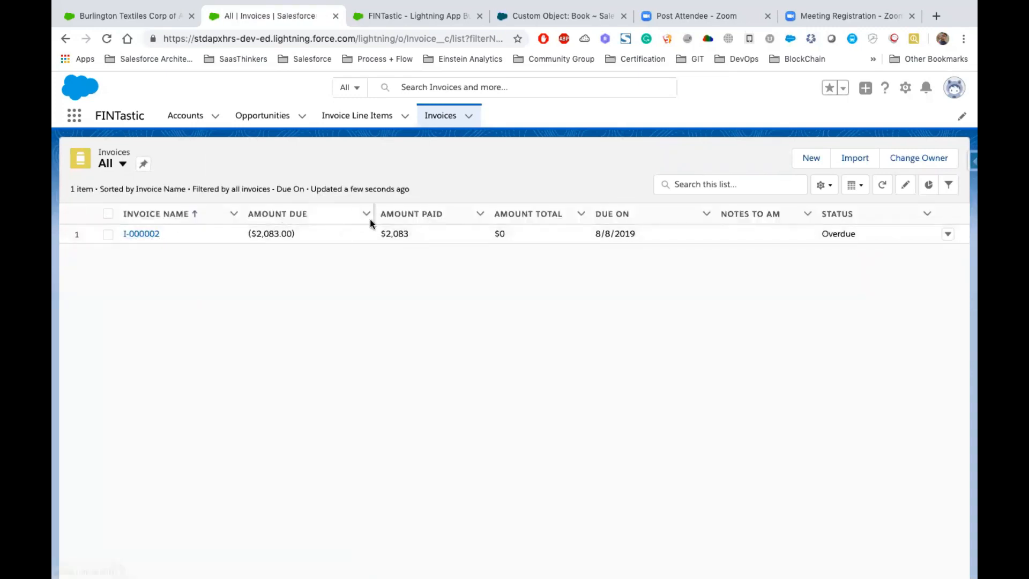
- Create an invoice with Amount Paid $873, Due On 8/14/2019 and Status Paid, and save it
{"action": "left_click", "coordinate": [805, 157]}
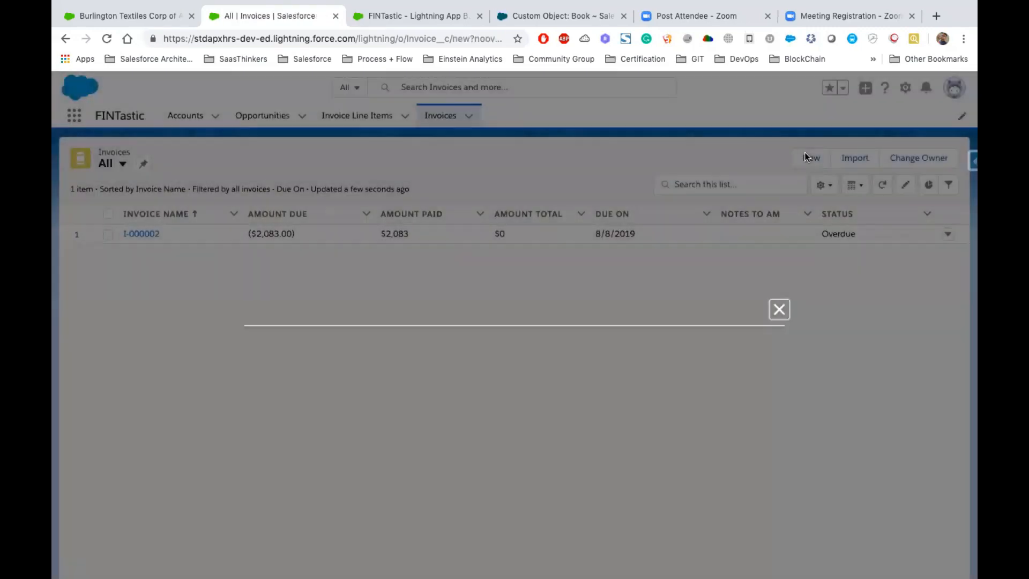
{"action": "left_click", "coordinate": [434, 298]}
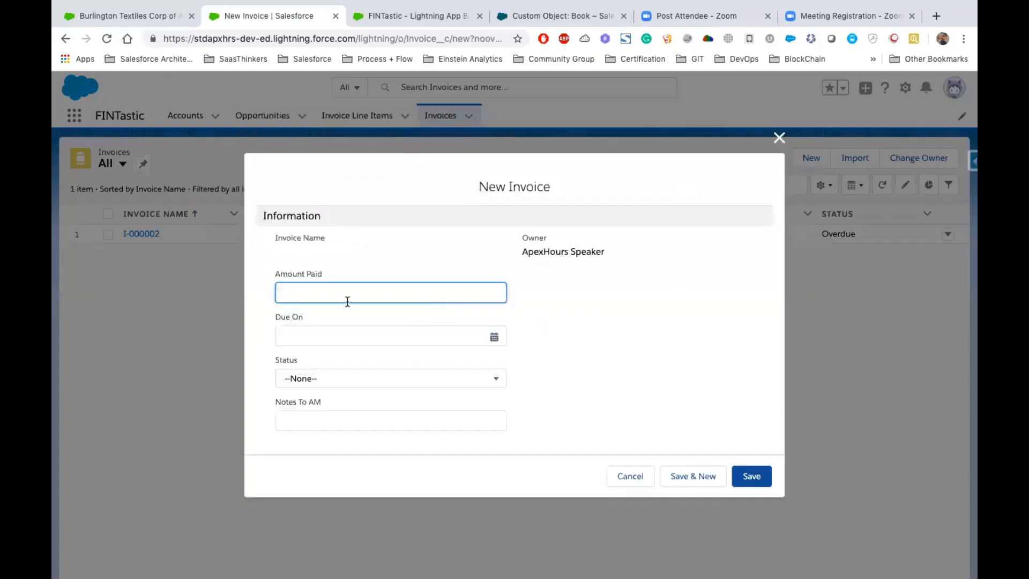
{"action": "left_click", "coordinate": [328, 332]}
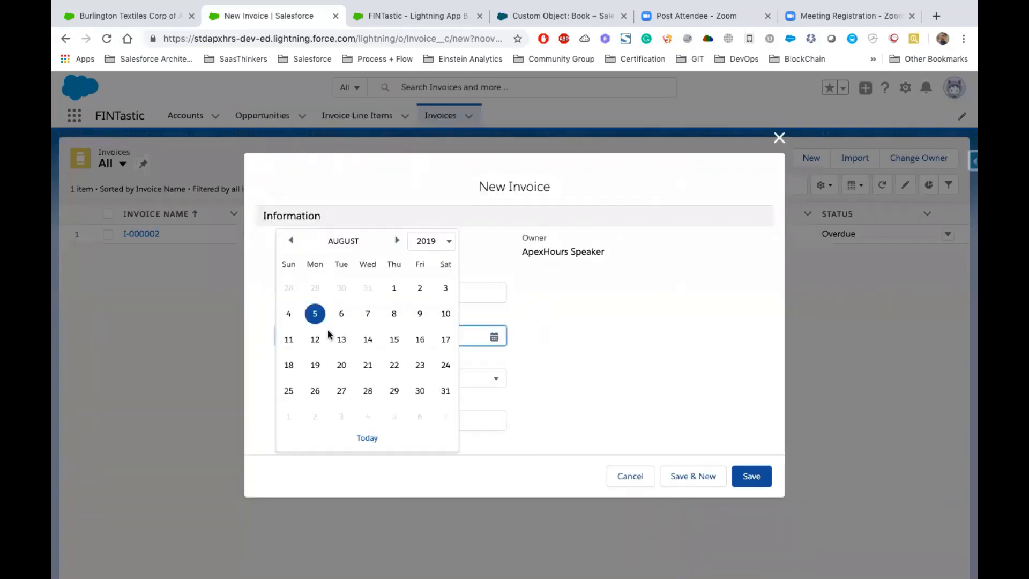
{"action": "left_click", "coordinate": [416, 339]}
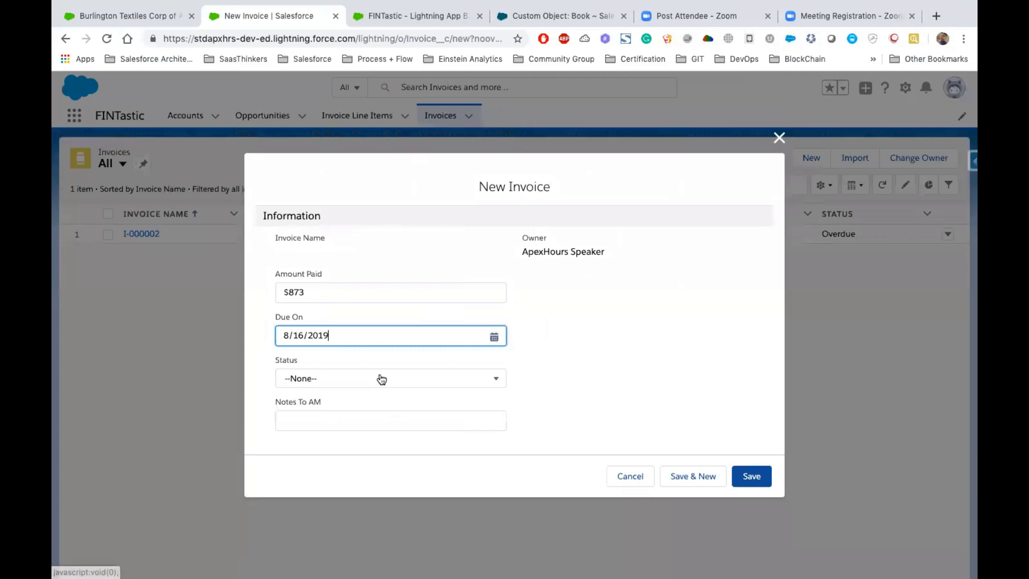
{"action": "left_click", "coordinate": [367, 333]}
{"action": "left_click", "coordinate": [366, 339]}
{"action": "left_click", "coordinate": [340, 386]}
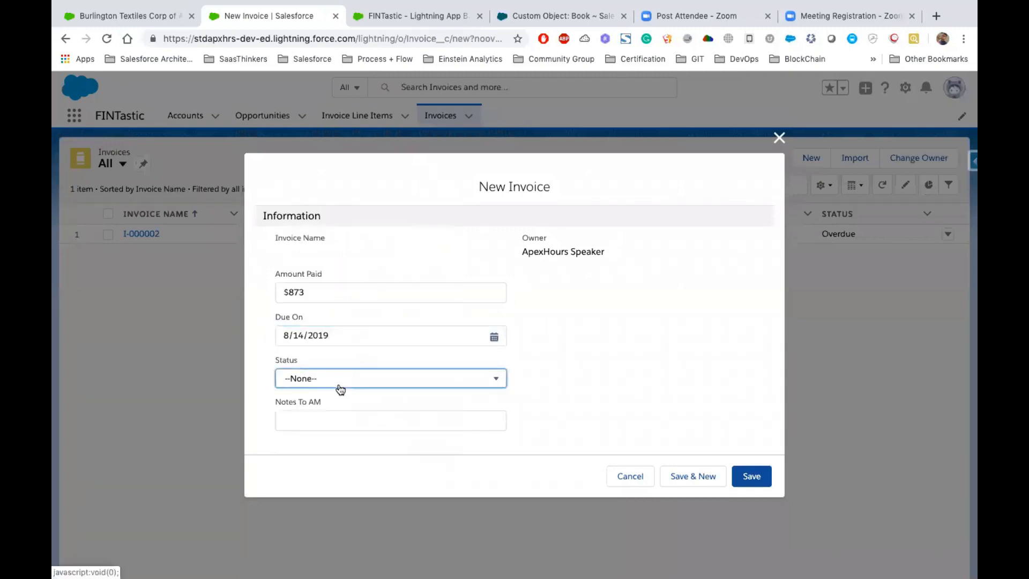
{"action": "left_click", "coordinate": [323, 393]}
{"action": "left_click", "coordinate": [758, 483]}
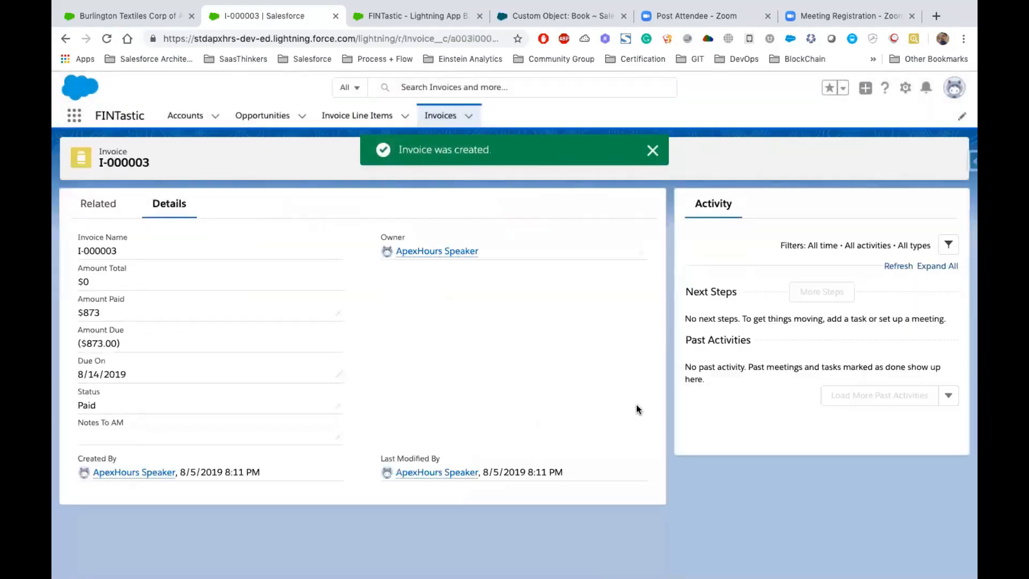
- Return to the invoices and display the Paid Invoices list view to check its records
{"action": "left_click", "coordinate": [437, 117]}
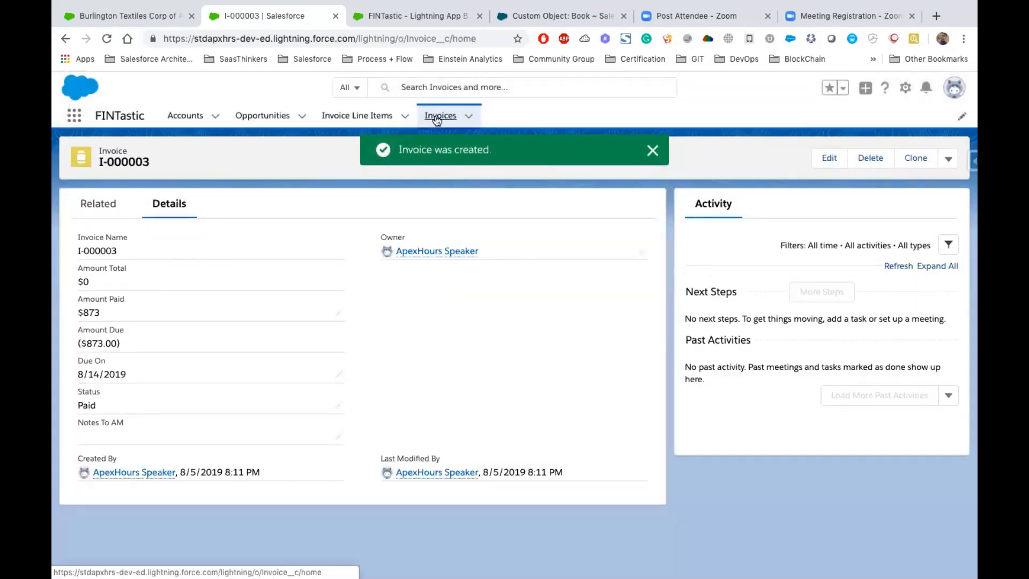
{"action": "left_click", "coordinate": [204, 165]}
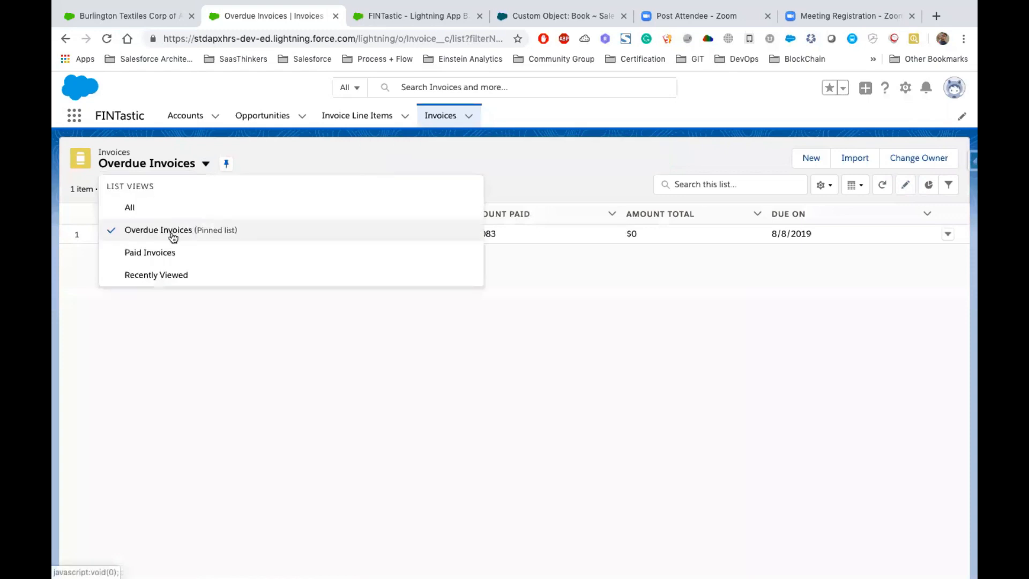
{"action": "left_click", "coordinate": [172, 253]}
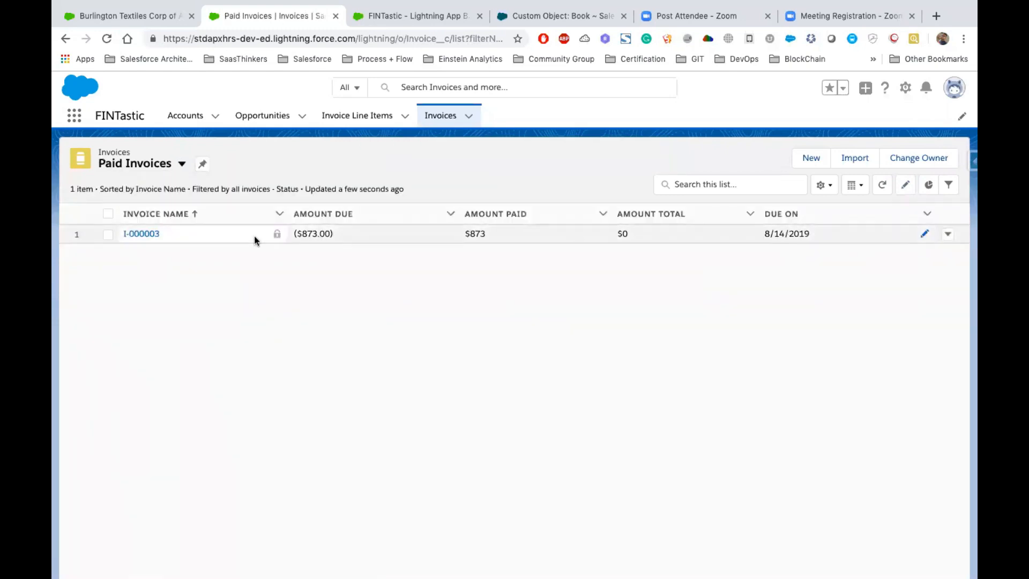
- Switch to the Keynote slide and select the text "Invoices Due in next 7 Days" for copying
{"action": "left_click", "coordinate": [397, 313]}
{"action": "key", "text": "ctrl+Left"}
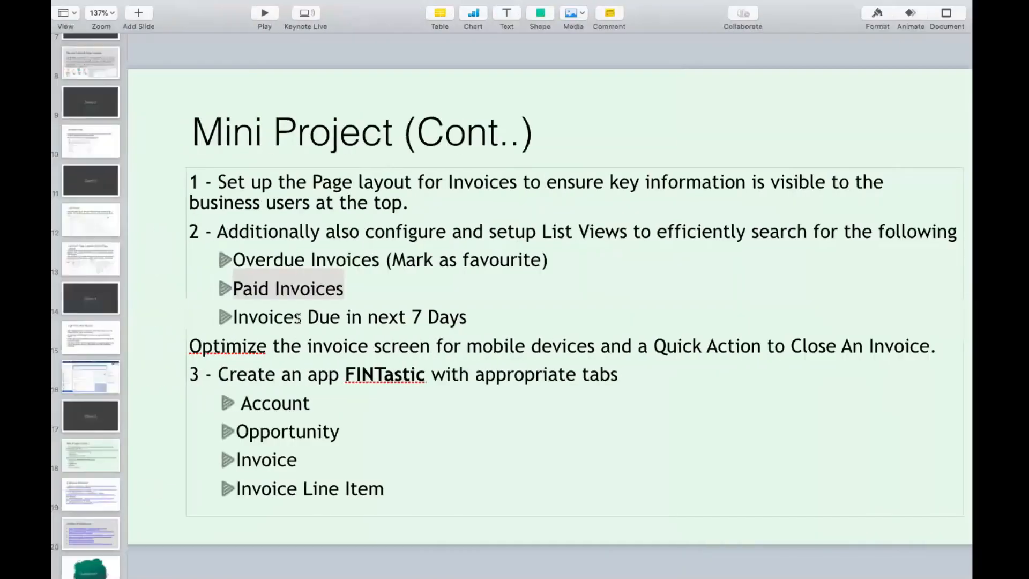
{"action": "left_click", "coordinate": [473, 319]}
{"action": "left_click", "coordinate": [429, 318]}
{"action": "left_click_drag", "start_coordinate": [472, 318], "coordinate": [240, 317]}
{"action": "key", "text": "ctrl+c"}
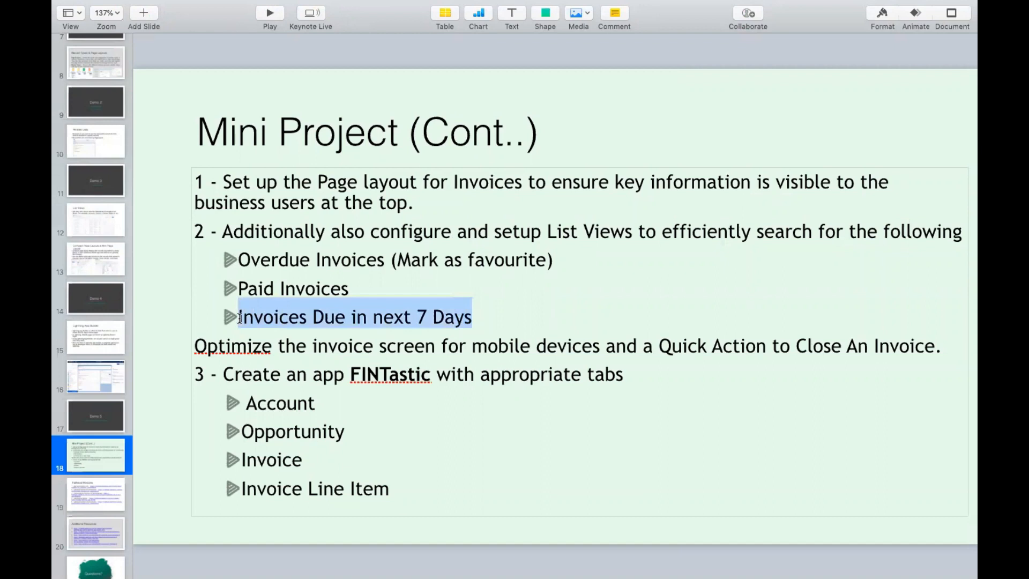
- In the browser, clone the Paid Invoices list view as "Invoices Due in next 7 Days", visible to all users
{"action": "key", "text": "ctrl+Right"}
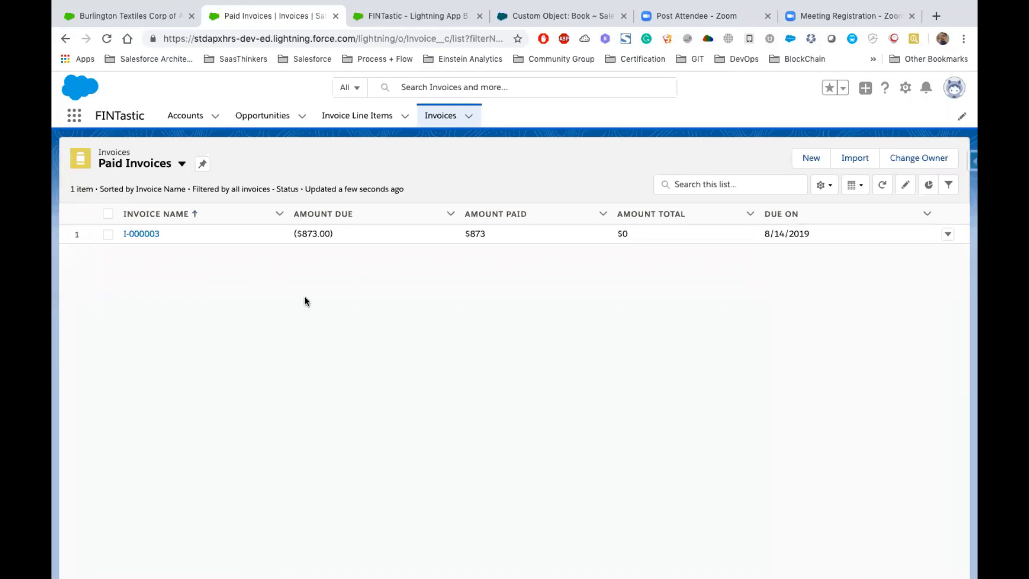
{"action": "left_click", "coordinate": [824, 186]}
{"action": "left_click", "coordinate": [539, 287]}
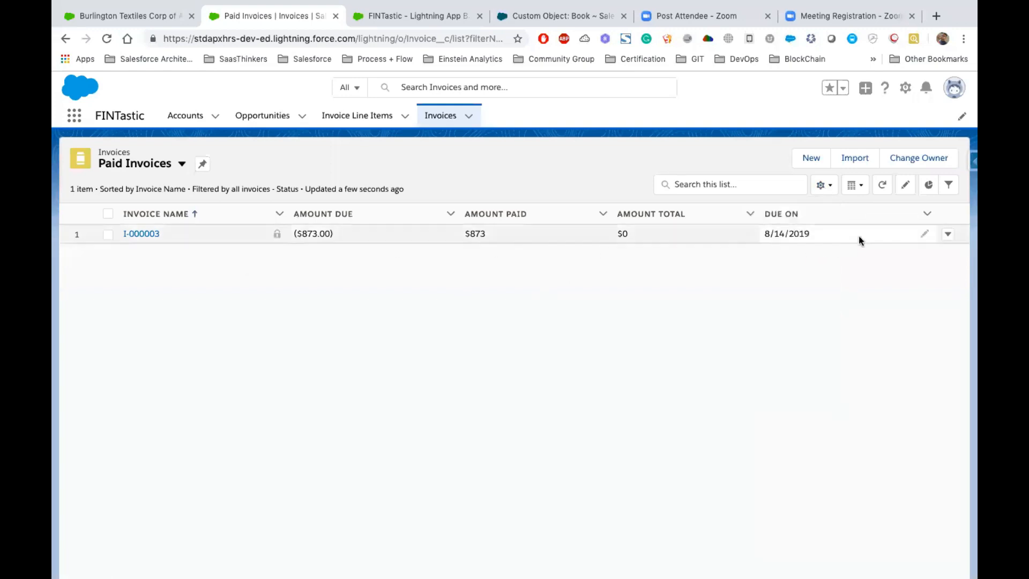
{"action": "left_click", "coordinate": [825, 189]}
{"action": "left_click", "coordinate": [749, 256]}
{"action": "left_click", "coordinate": [430, 261]}
{"action": "key", "text": "ctrl+v"}
{"action": "key", "text": "Tab"}
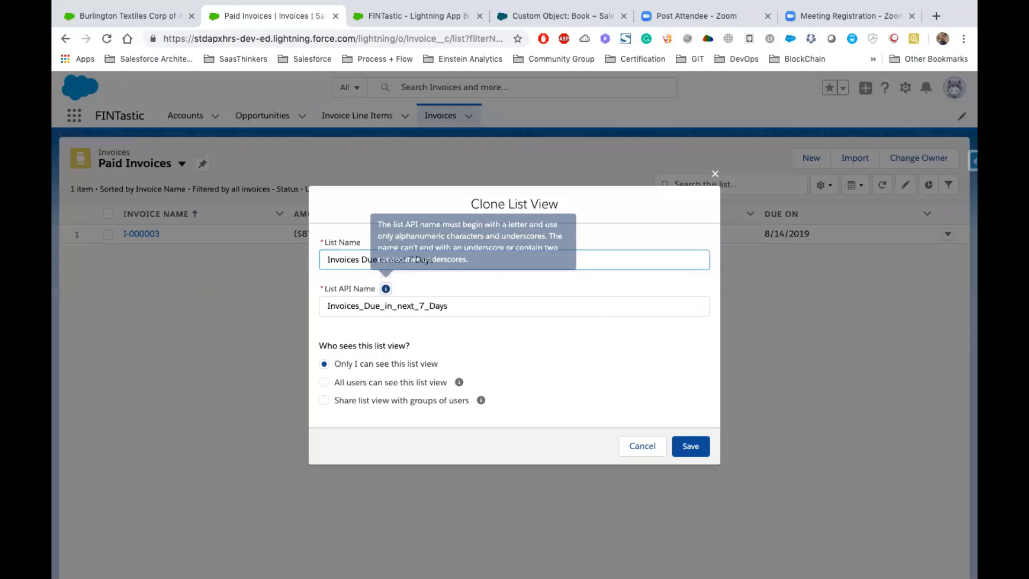
{"action": "left_click", "coordinate": [391, 386]}
{"action": "left_click", "coordinate": [690, 446]}
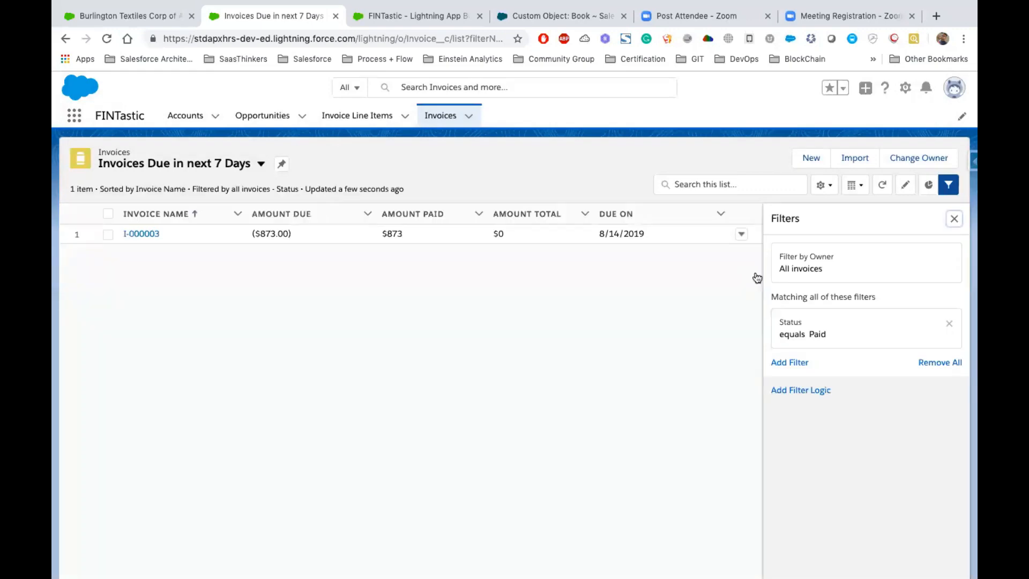
- Change the Status filter of the Invoices Due in next 7 Days list view to equal Open or Overdue
{"action": "left_click", "coordinate": [822, 334]}
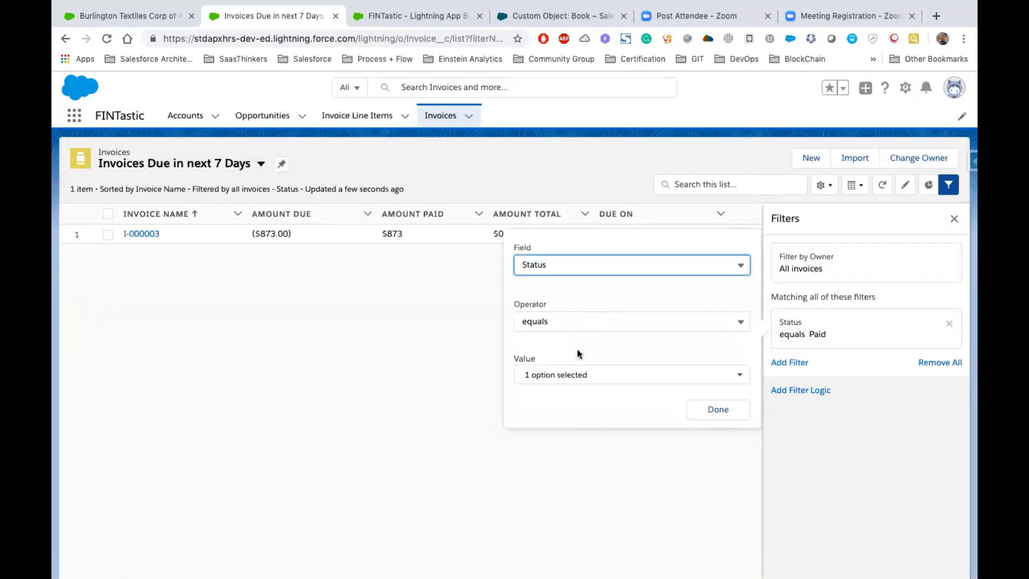
{"action": "left_click", "coordinate": [577, 375]}
{"action": "left_click", "coordinate": [571, 346]}
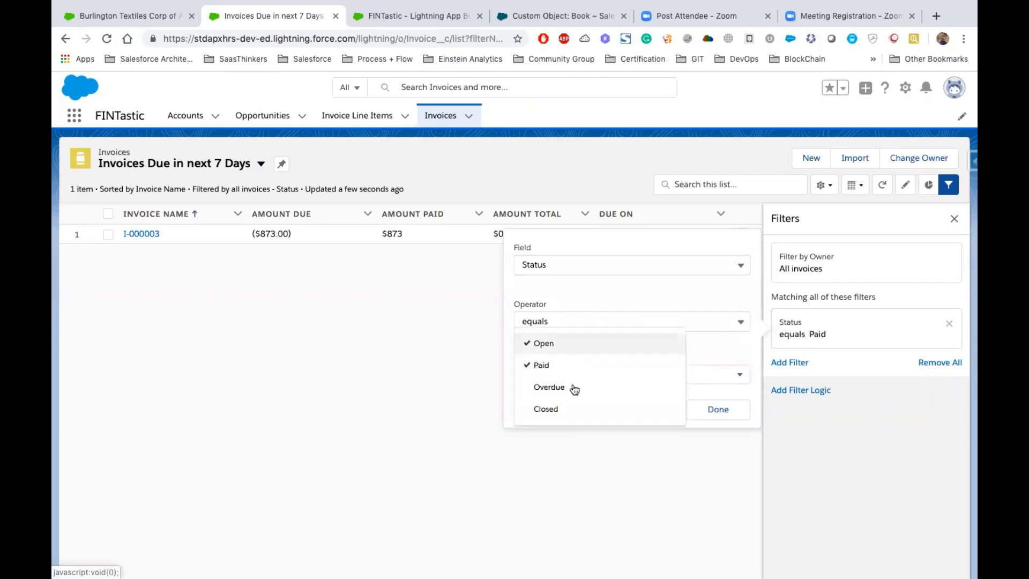
{"action": "left_click", "coordinate": [557, 373]}
{"action": "left_click", "coordinate": [557, 392]}
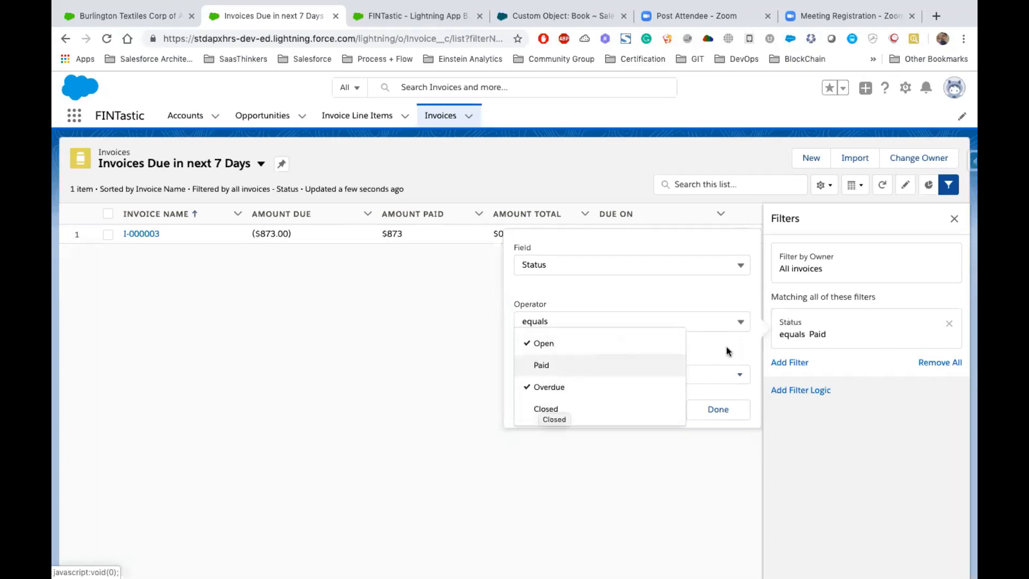
{"action": "left_click", "coordinate": [675, 412]}
{"action": "left_click", "coordinate": [714, 416]}
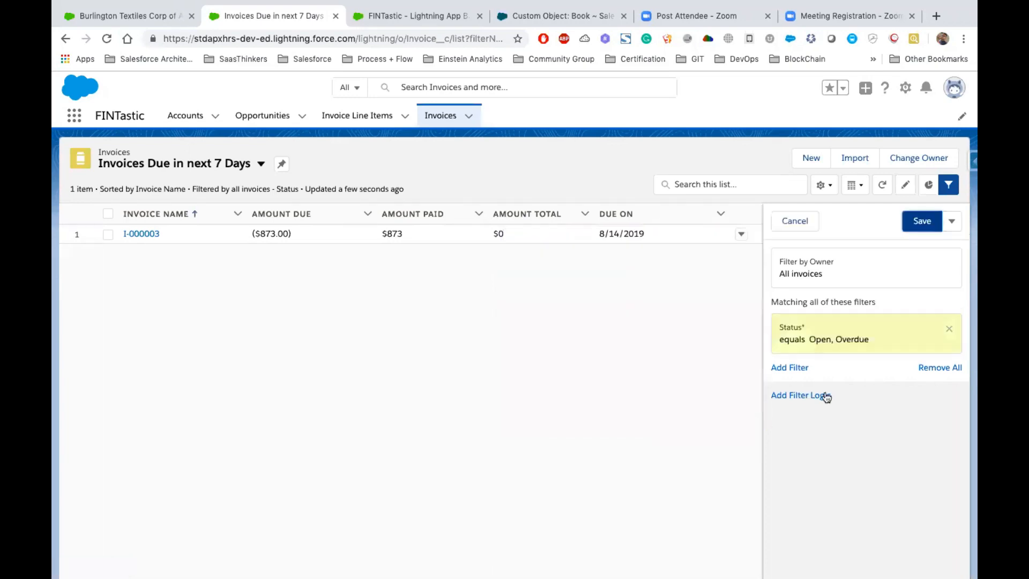
- Try to add a Due On filter equal to NEXT 7 DAYS to the Invoices Due in next 7 Days list view
{"action": "left_click", "coordinate": [790, 369]}
{"action": "left_click", "coordinate": [577, 316]}
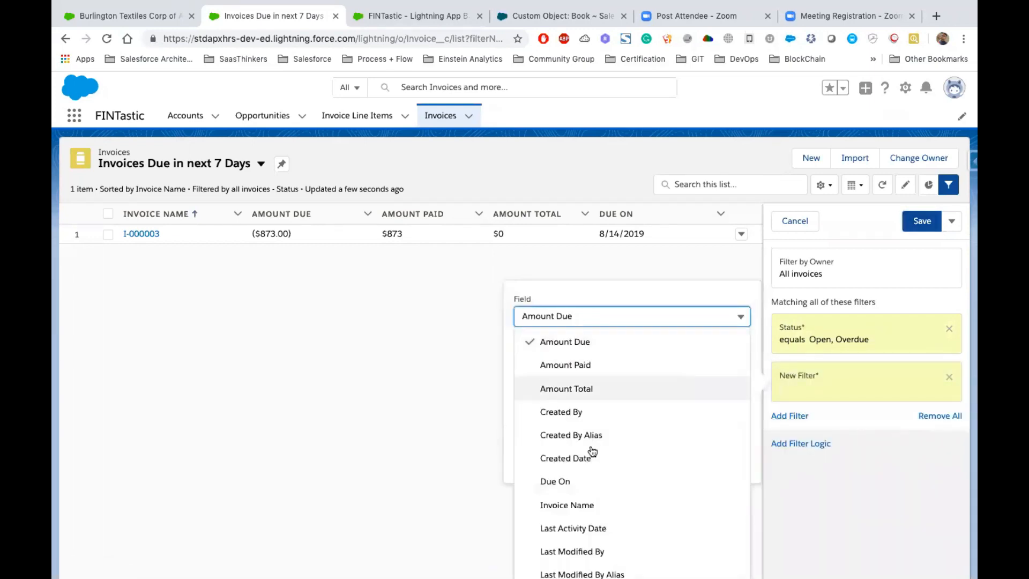
{"action": "left_click", "coordinate": [584, 479]}
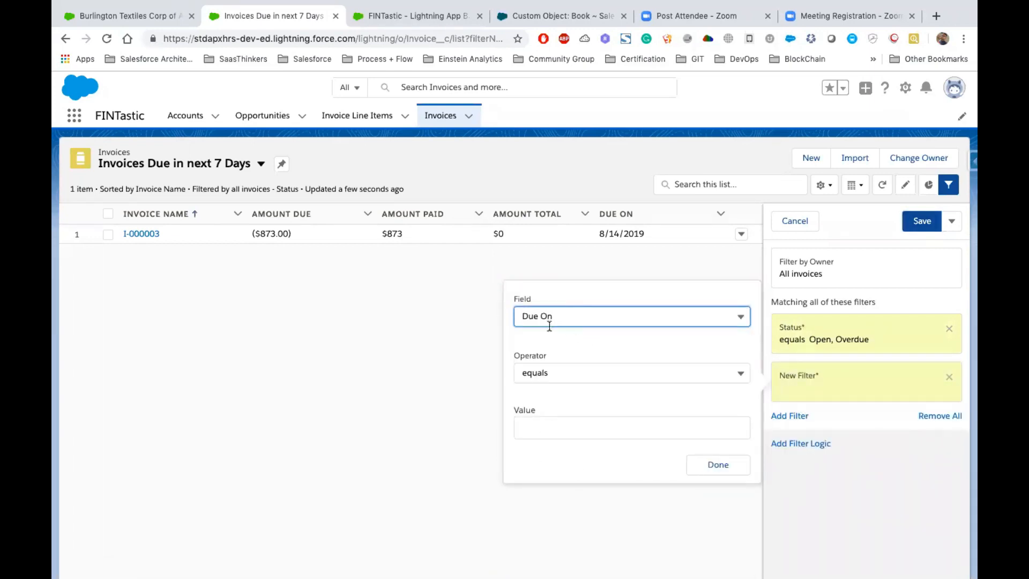
{"action": "left_click", "coordinate": [579, 336]}
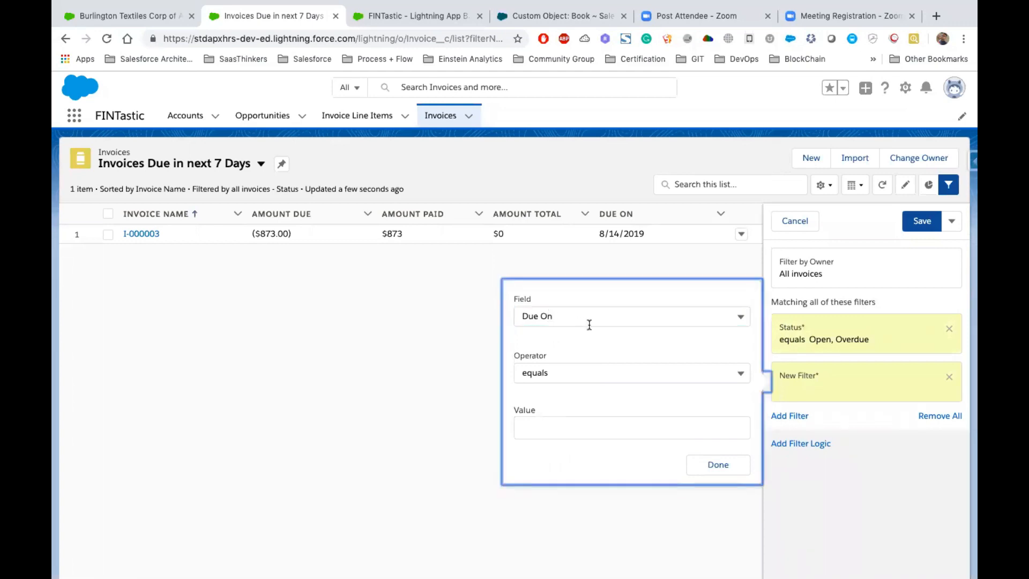
{"action": "left_click", "coordinate": [562, 426]}
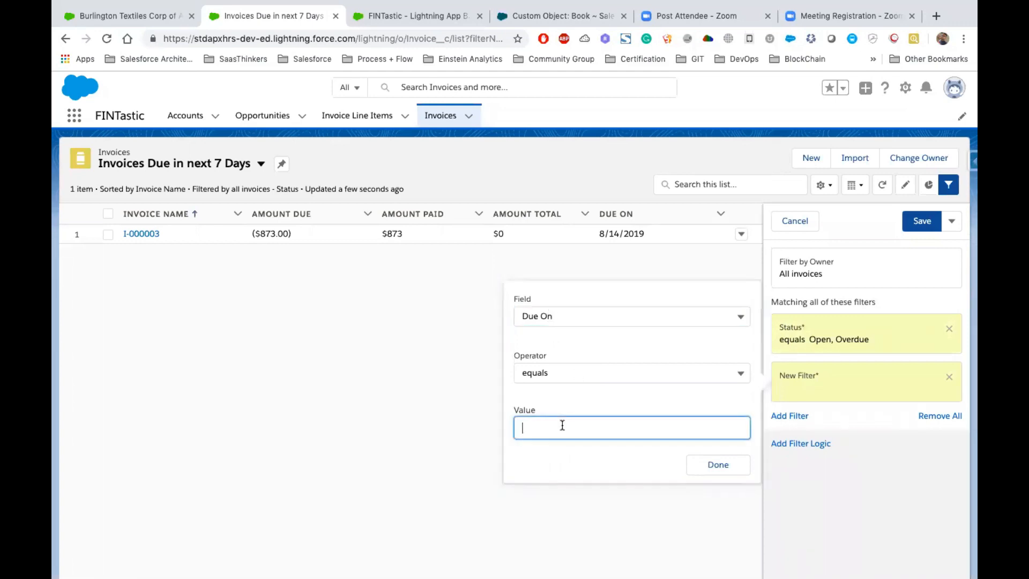
{"action": "type", "text": "NEXT 7 DAYS"}
{"action": "left_click", "coordinate": [583, 469]}
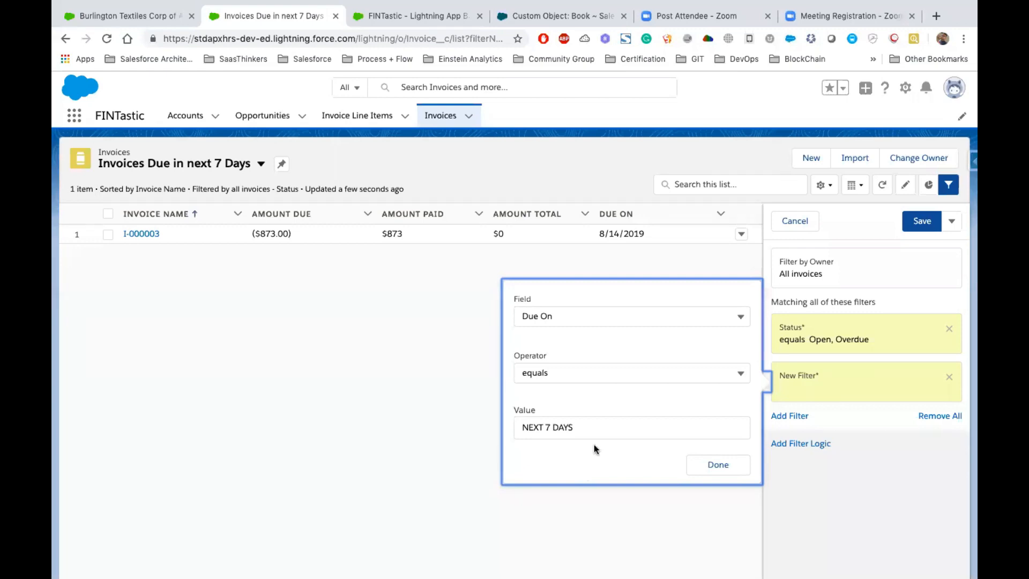
{"action": "left_click", "coordinate": [550, 427]}
{"action": "key", "text": "BackSpace"}
{"action": "type", "text": "N"}
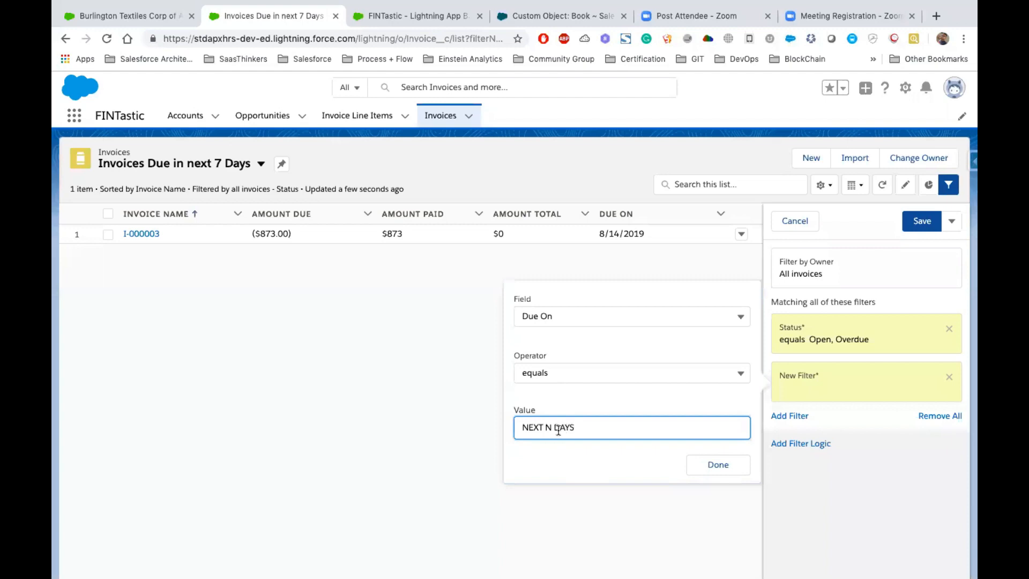
{"action": "key", "text": "BackSpace"}
{"action": "type", "text": "7"}
{"action": "double_click", "coordinate": [560, 427]}
{"action": "left_click_drag", "start_coordinate": [543, 426], "coordinate": [502, 428]}
{"action": "left_click", "coordinate": [502, 431]}
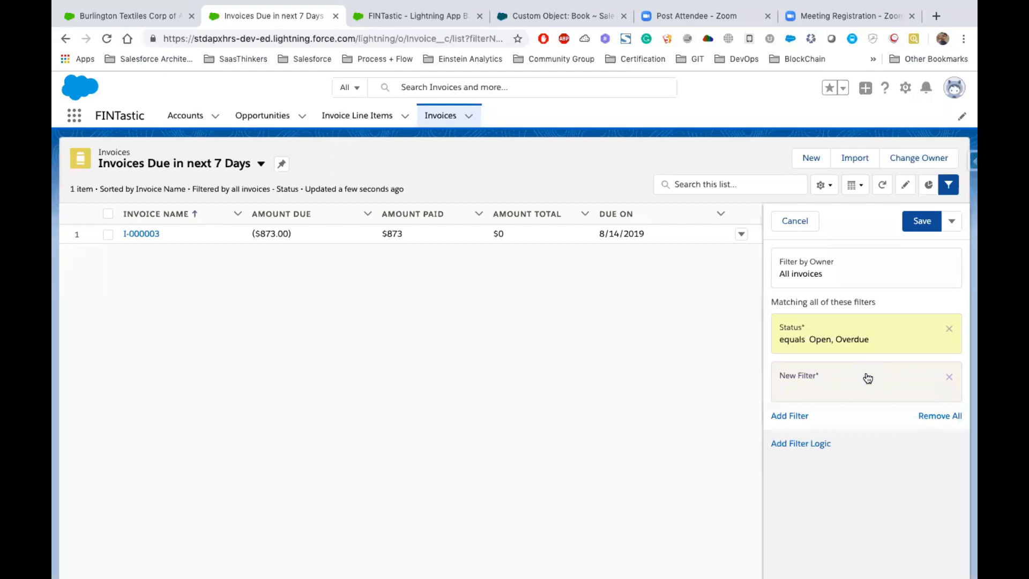
- Set the new filter to Due On equals NEXT 7 DAYS and save the list view
{"action": "left_click", "coordinate": [817, 390]}
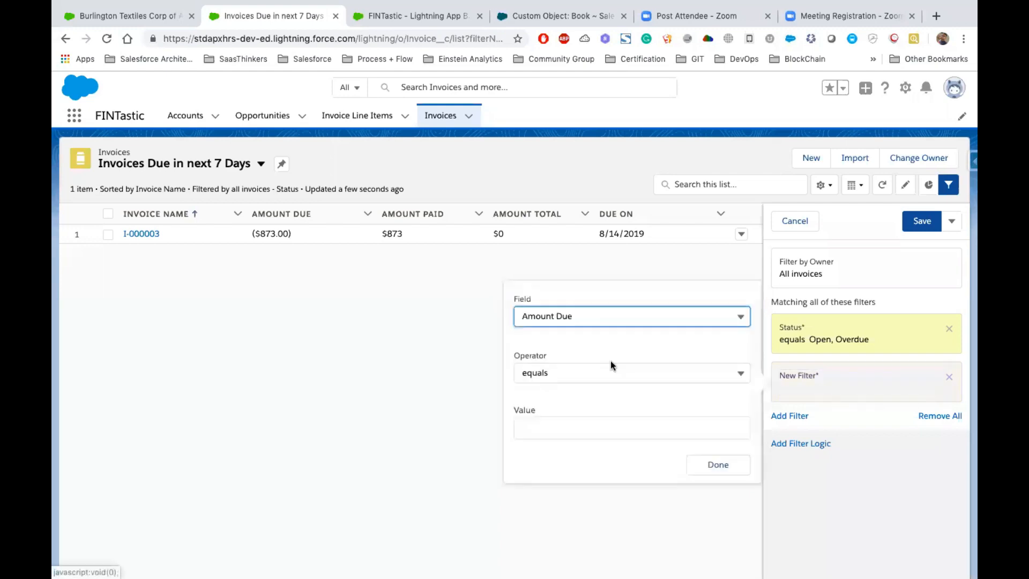
{"action": "left_click", "coordinate": [564, 320]}
{"action": "scroll", "coordinate": [588, 436], "scroll_direction": "down", "scroll_amount": 1}
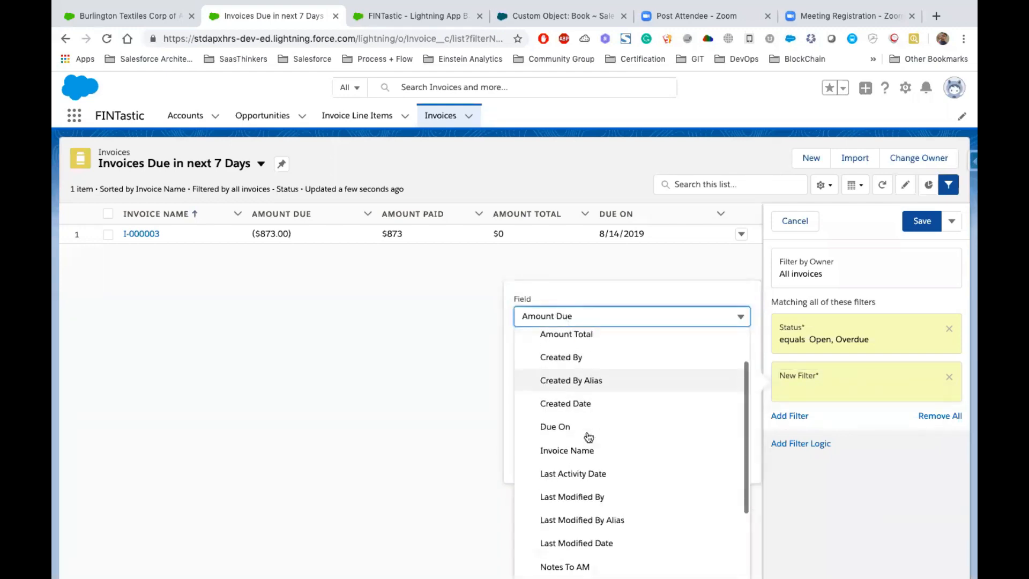
{"action": "left_click", "coordinate": [560, 427]}
{"action": "left_click", "coordinate": [548, 429]}
{"action": "type", "text": "NEXT "}
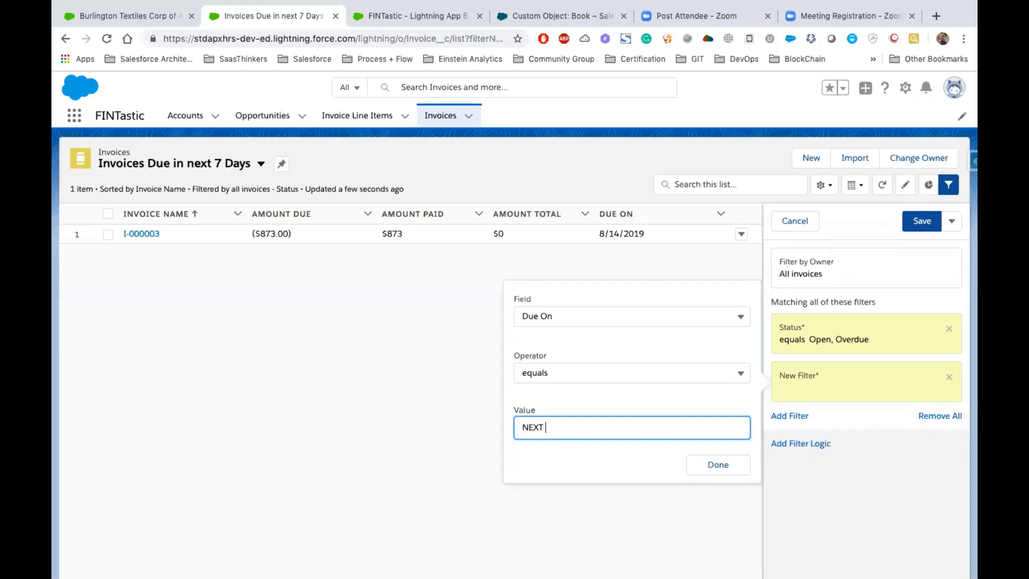
{"action": "type", "text": "7 DAYS"}
{"action": "left_click", "coordinate": [733, 471]}
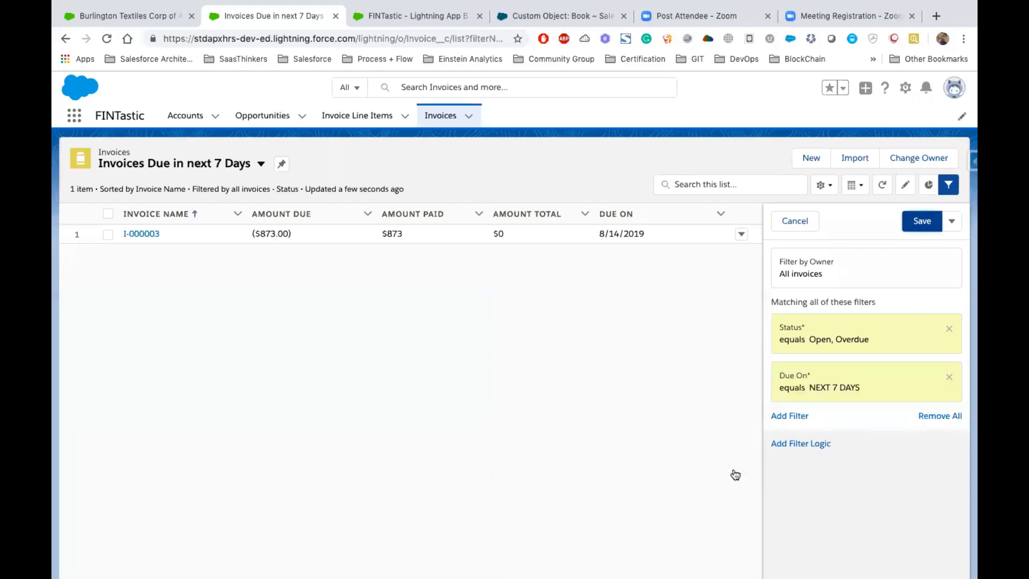
{"action": "left_click", "coordinate": [920, 220]}
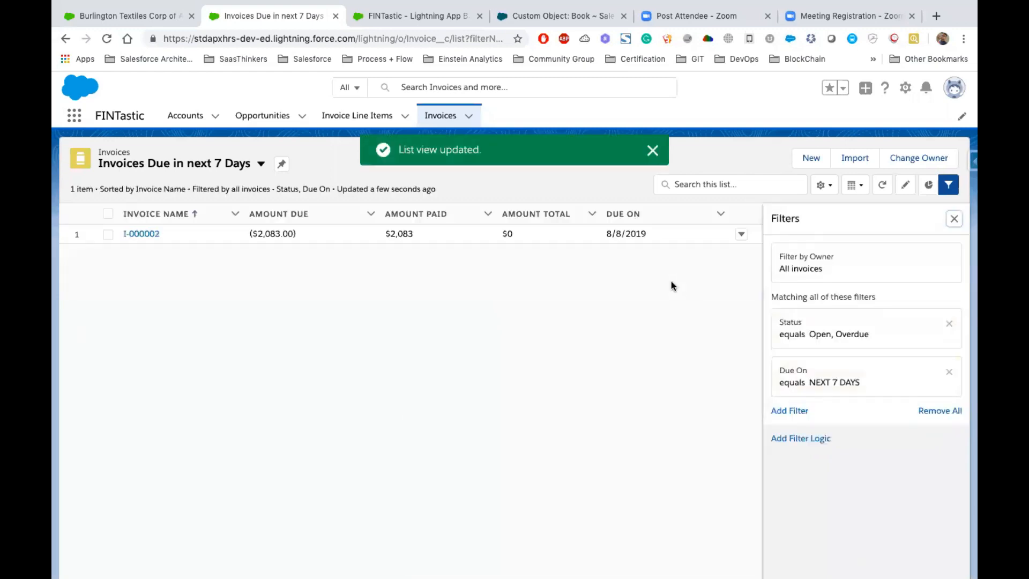
- Close the filters, switch to the All invoices list view and open the listed invoice's details
{"action": "left_click", "coordinate": [659, 233]}
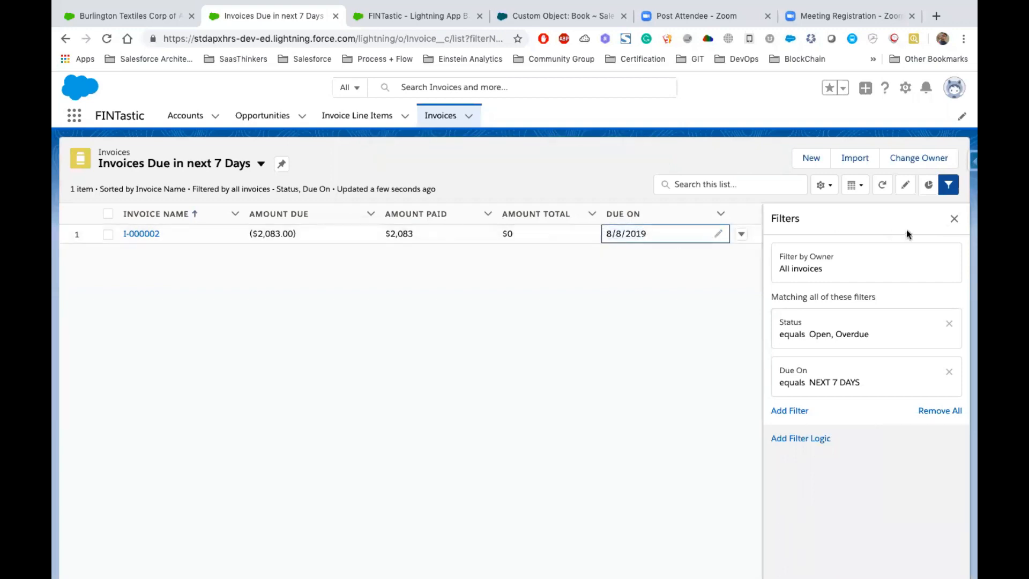
{"action": "left_click", "coordinate": [954, 219]}
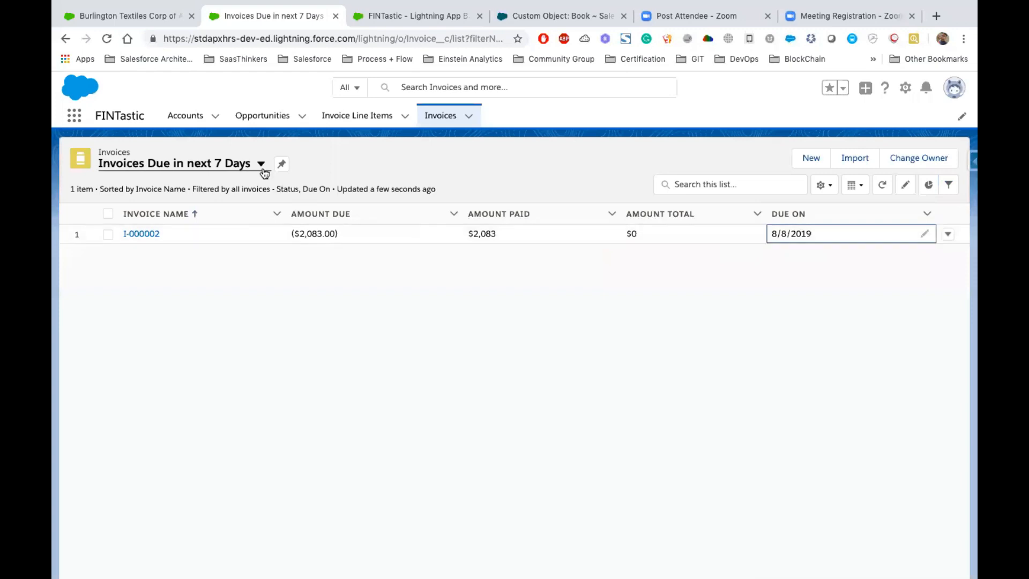
{"action": "left_click", "coordinate": [261, 164]}
{"action": "left_click", "coordinate": [163, 213]}
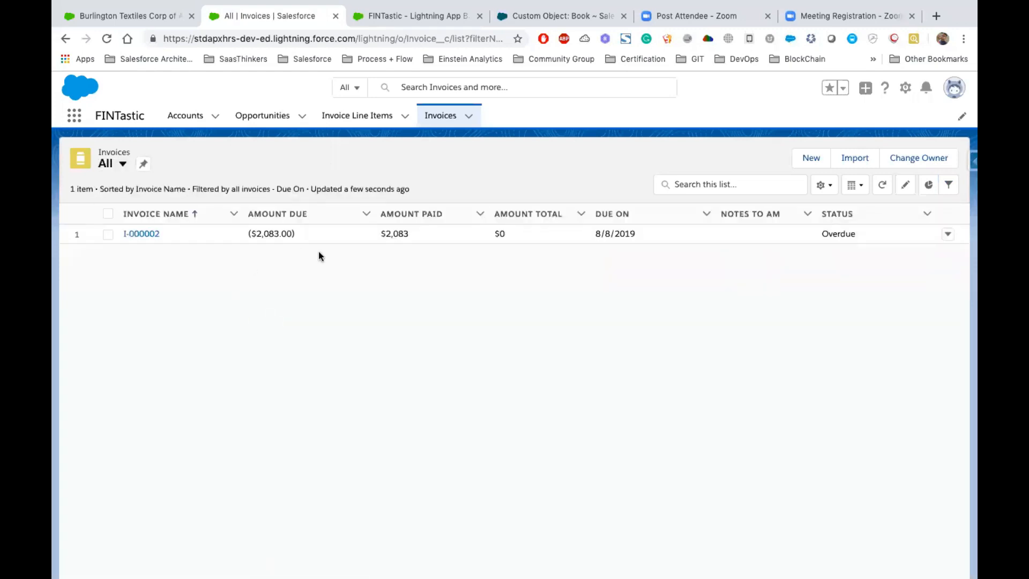
{"action": "left_click", "coordinate": [138, 236]}
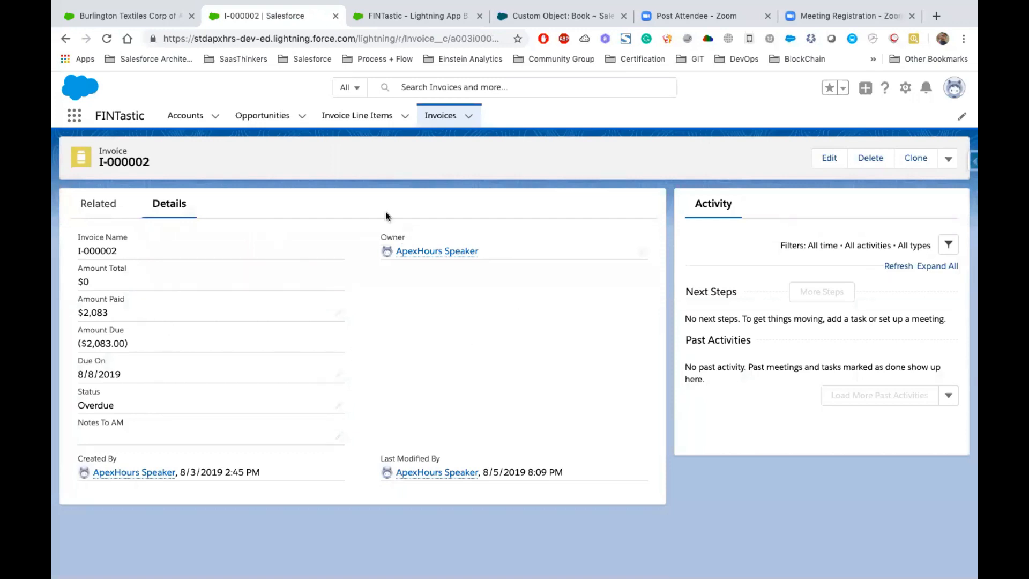
- Leave the FINTastic app settings and open the Invoice object's Invoice Layout for editing in Setup
{"action": "left_click", "coordinate": [409, 21]}
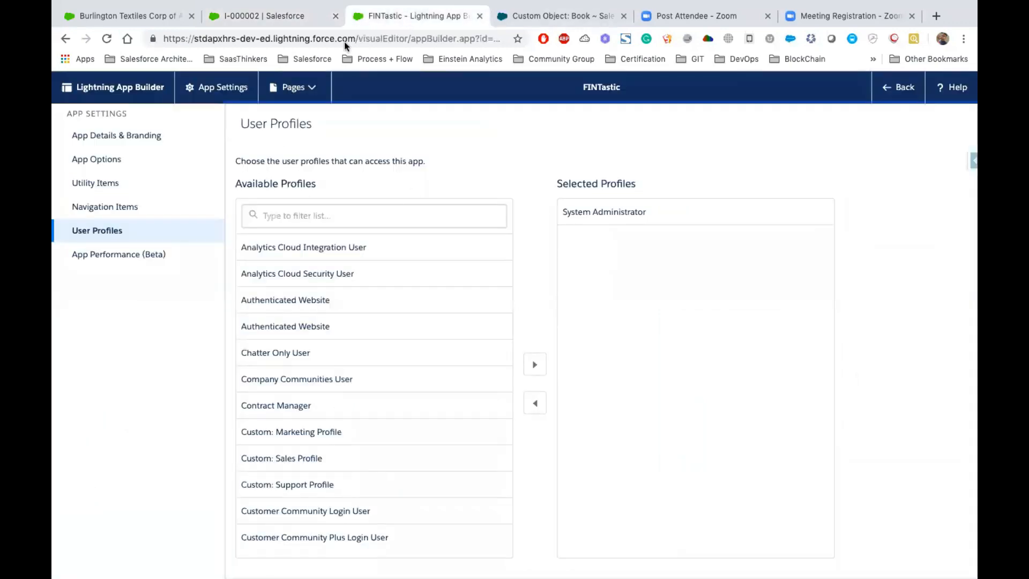
{"action": "left_click", "coordinate": [899, 87]}
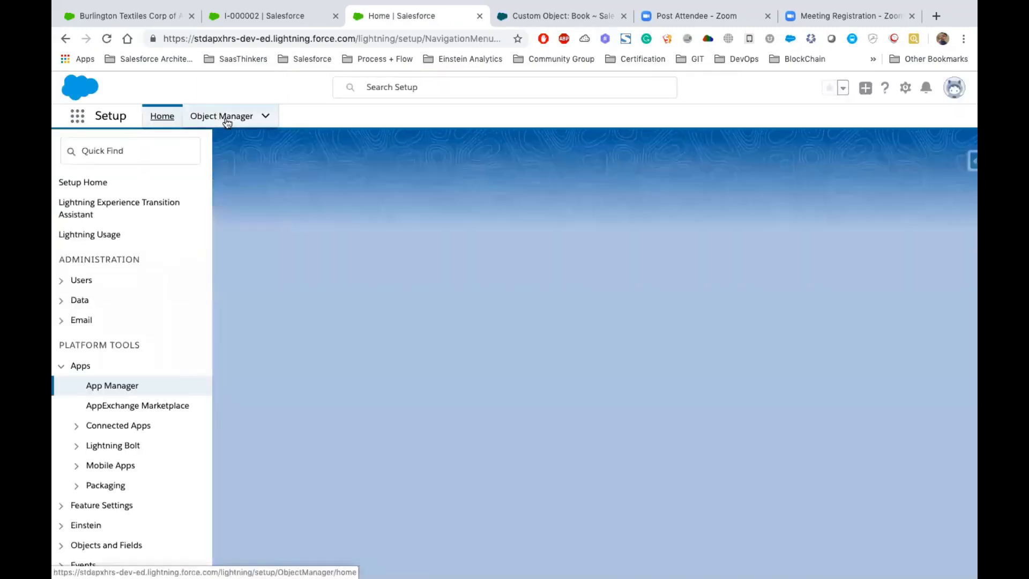
{"action": "left_click", "coordinate": [225, 119]}
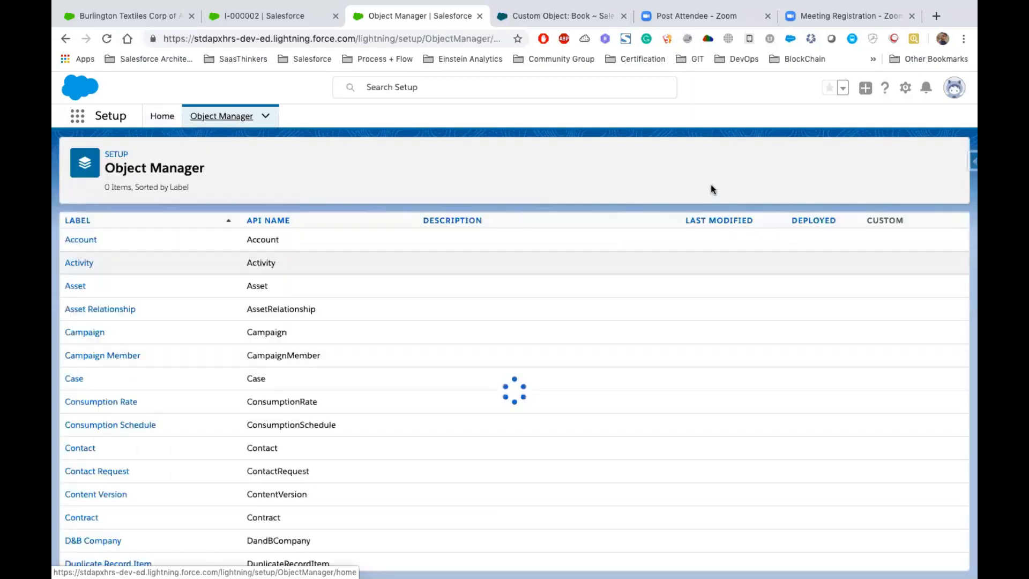
{"action": "left_click", "coordinate": [737, 159]}
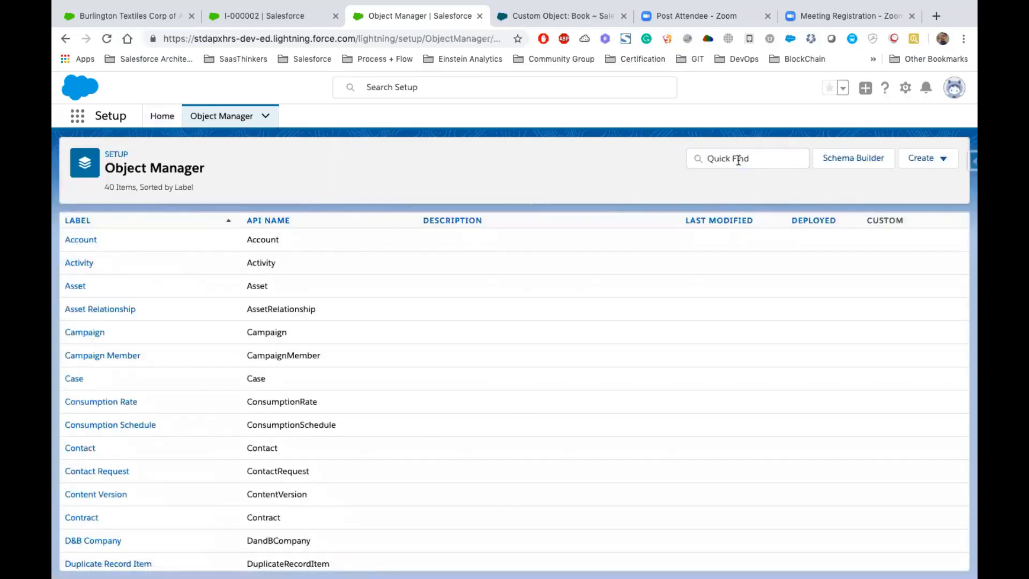
{"action": "left_click", "coordinate": [737, 159]}
{"action": "type", "text": "Invoice"}
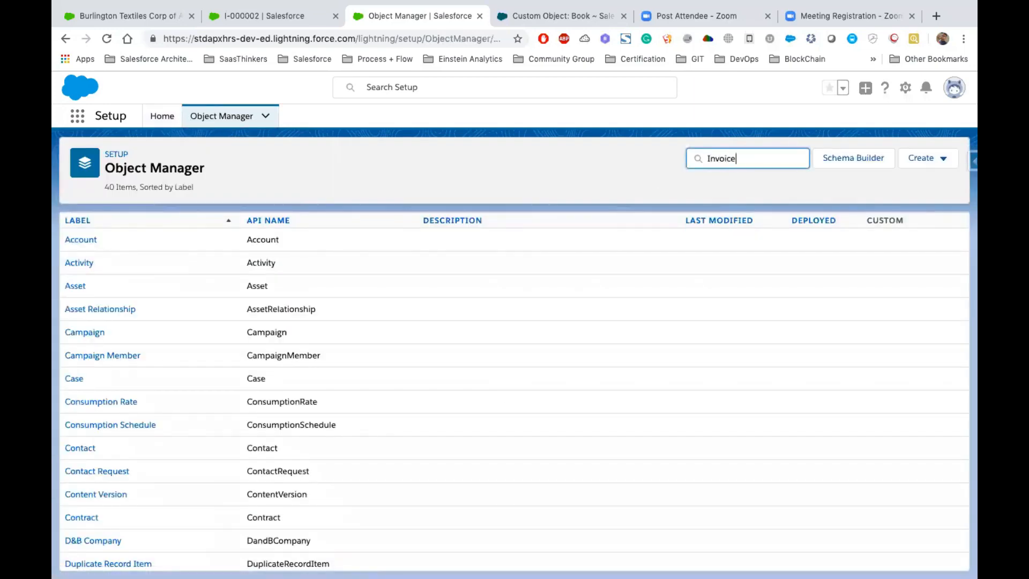
{"action": "left_click", "coordinate": [90, 246]}
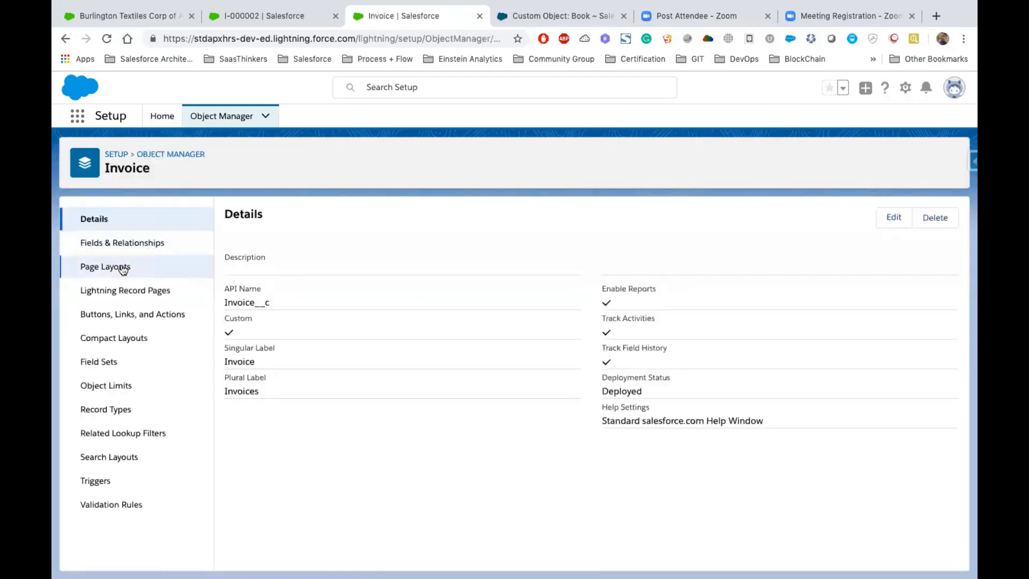
{"action": "left_click", "coordinate": [121, 268]}
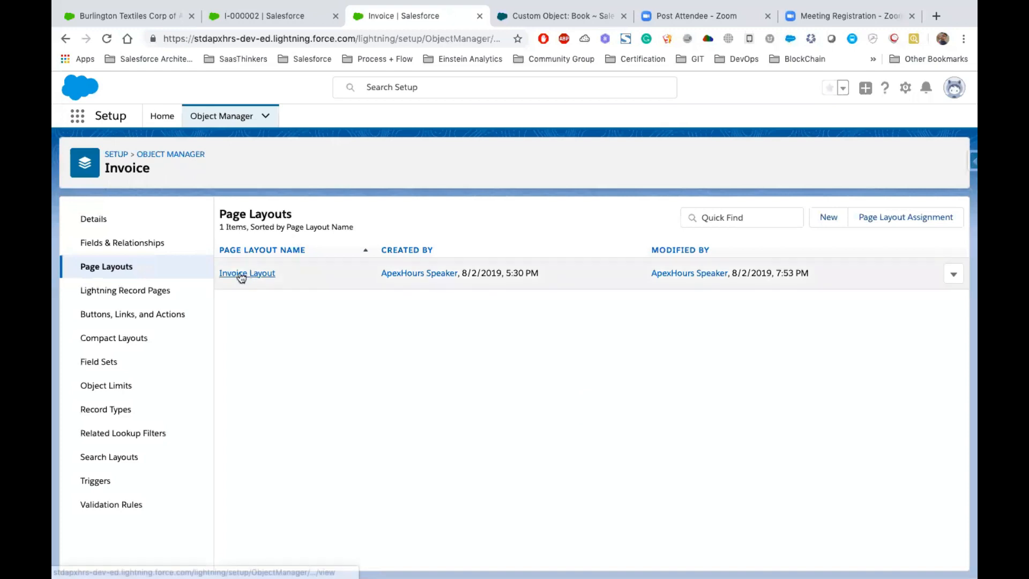
{"action": "left_click", "coordinate": [239, 275]}
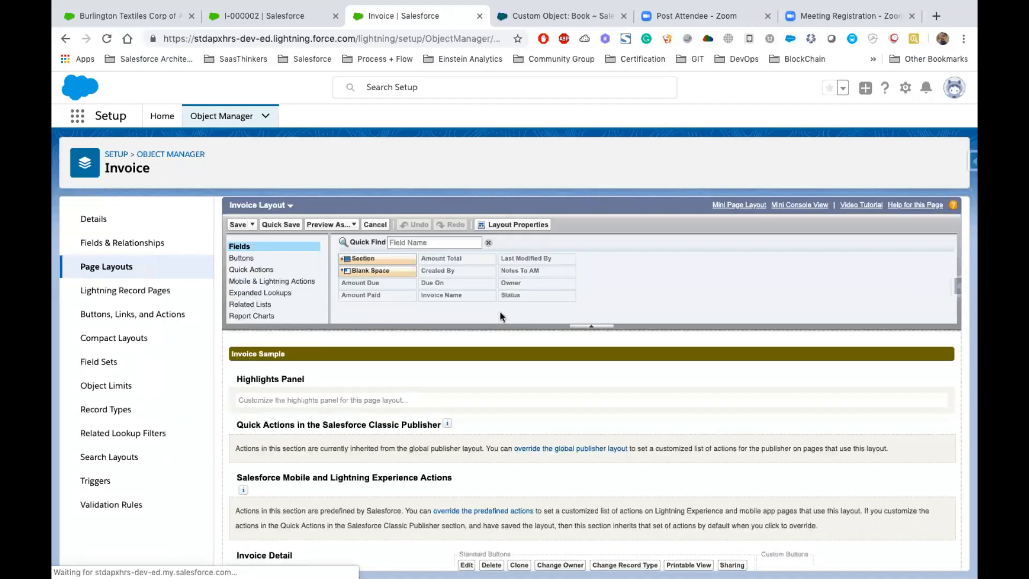
- Move the Amount Total and Due On fields to the Information section's second column, below Owner
{"action": "scroll", "coordinate": [501, 316], "scroll_direction": "down", "scroll_amount": 5}
{"action": "left_click_drag", "start_coordinate": [355, 356], "coordinate": [664, 357]}
{"action": "left_click_drag", "start_coordinate": [550, 374], "coordinate": [665, 364]}
{"action": "left_click_drag", "start_coordinate": [427, 387], "coordinate": [483, 388]}
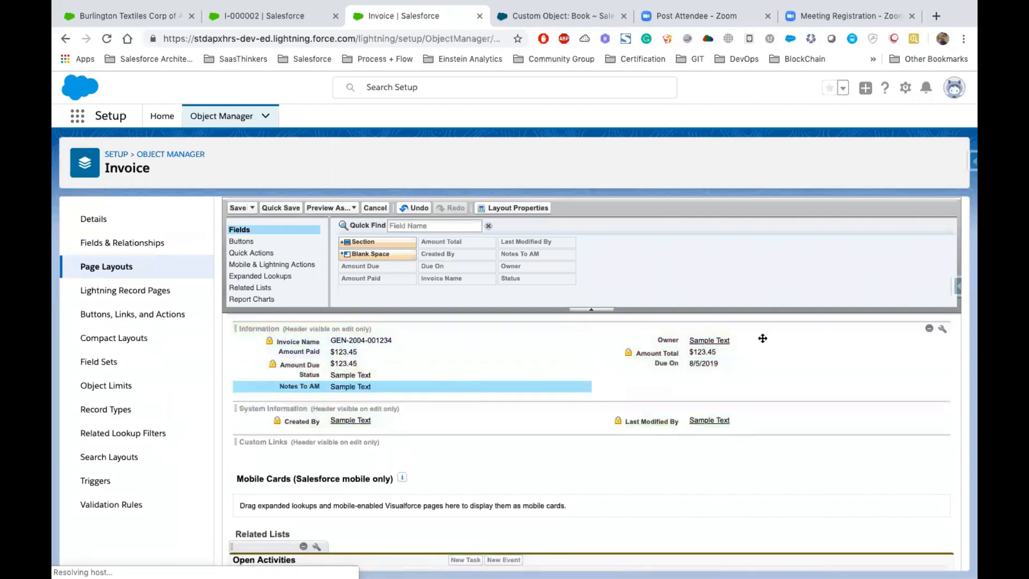
- Display the Information section header on the detail page as well, and save the Invoice Layout
{"action": "left_click", "coordinate": [943, 330]}
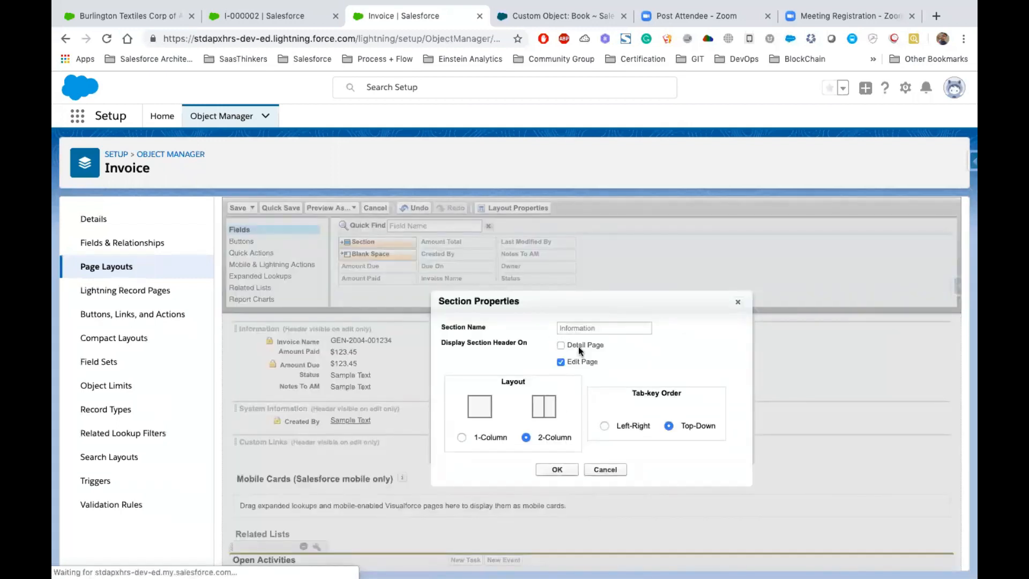
{"action": "left_click", "coordinate": [560, 345]}
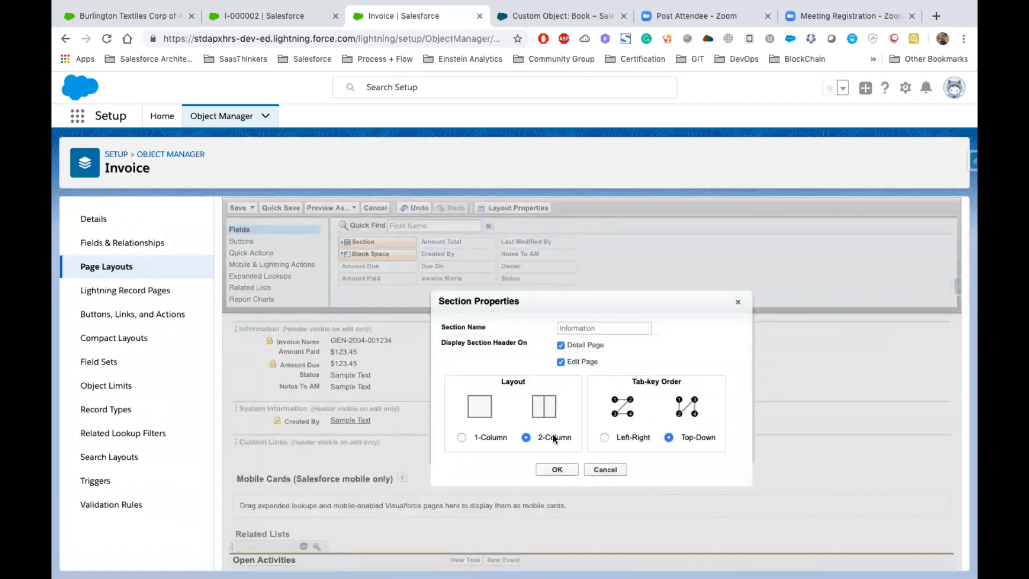
{"action": "left_click", "coordinate": [557, 469]}
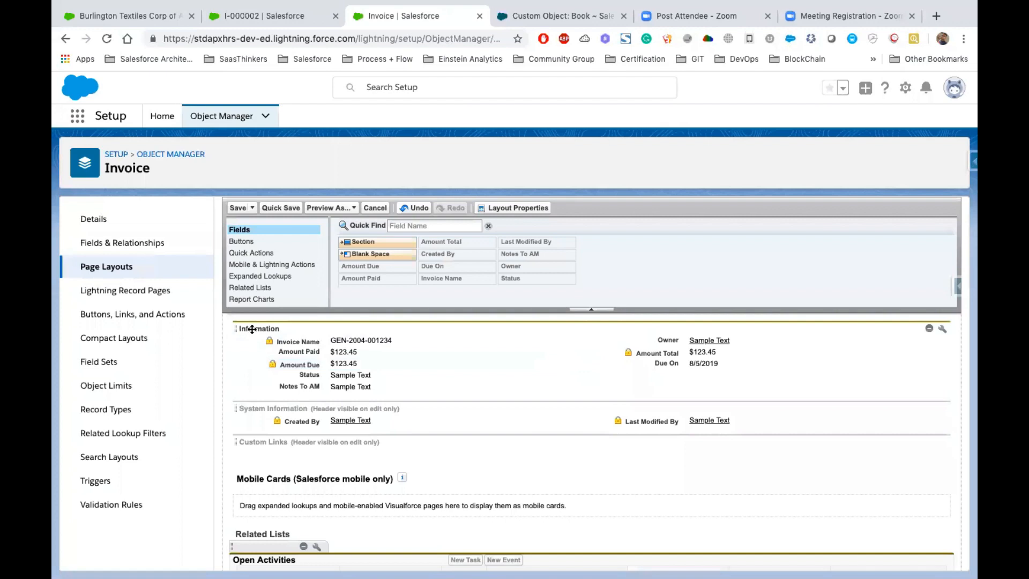
{"action": "left_click", "coordinate": [238, 209]}
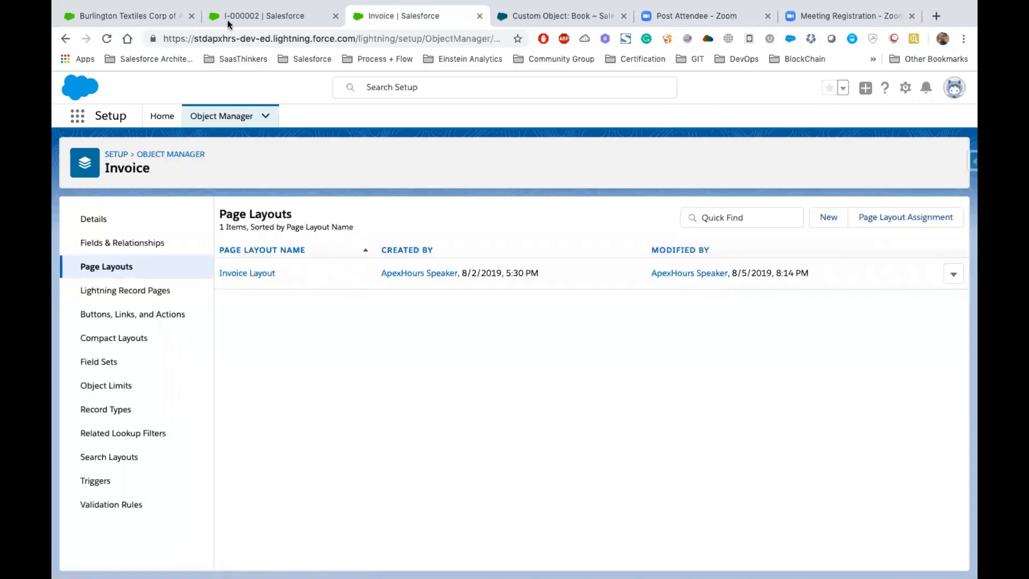
- Return to the open invoice record and reload it to examine the Information section and field arrangement
{"action": "left_click", "coordinate": [268, 16]}
{"action": "left_click", "coordinate": [107, 41]}
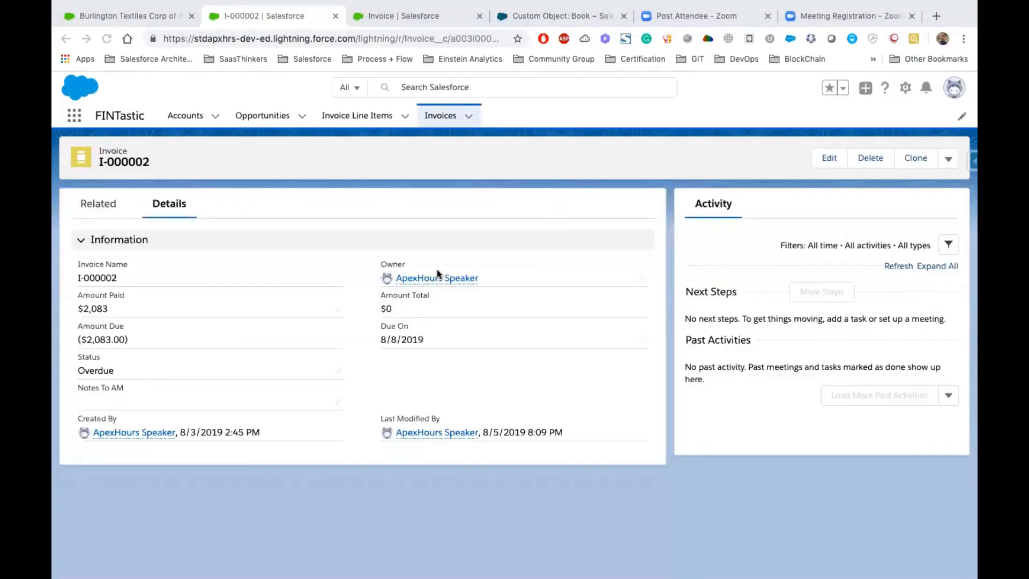
{"action": "left_click_drag", "start_coordinate": [79, 264], "coordinate": [541, 395]}
{"action": "double_click", "coordinate": [119, 243]}
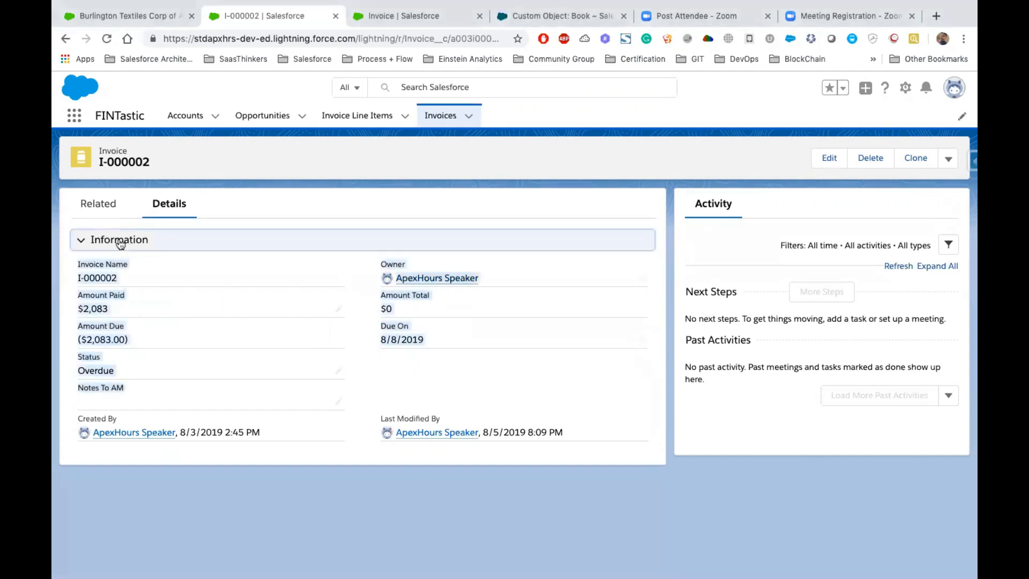
{"action": "left_click", "coordinate": [138, 279]}
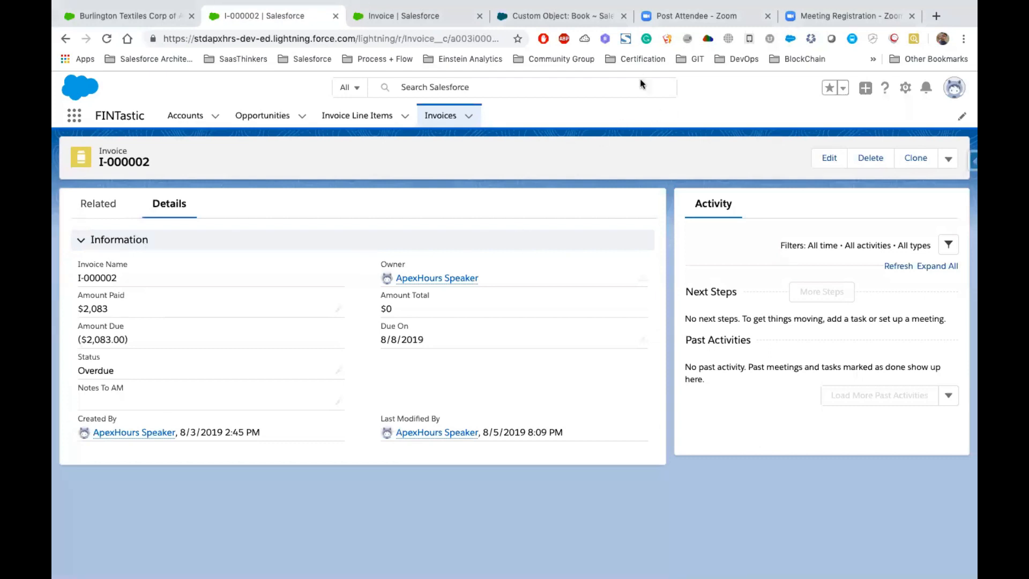
- Display the Zoom Meeting Registration page for Salesforce Apex Hours For Students and highlight its web address
{"action": "left_click", "coordinate": [679, 19]}
{"action": "left_click", "coordinate": [822, 17]}
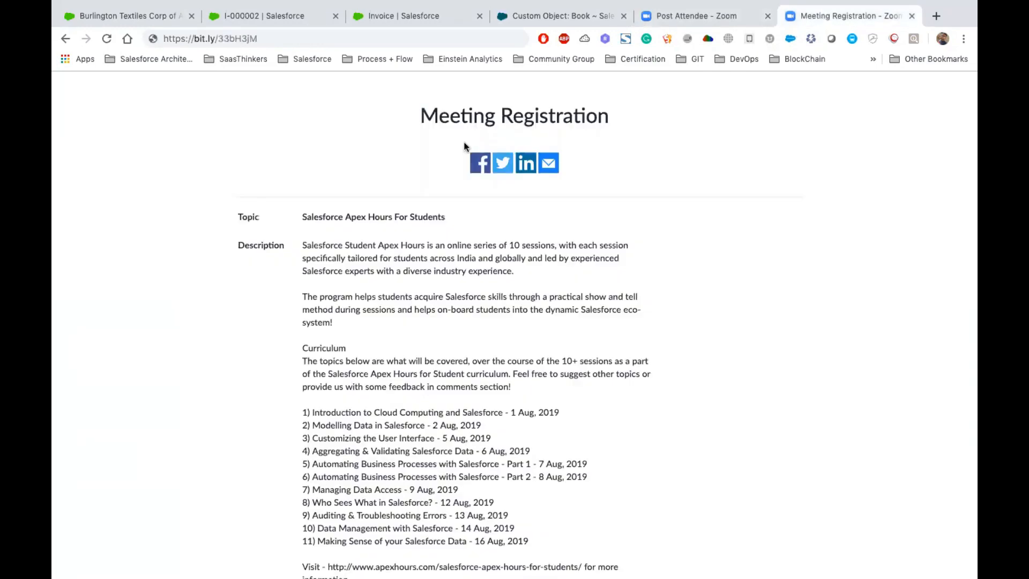
{"action": "left_click_drag", "start_coordinate": [265, 38], "coordinate": [144, 43]}
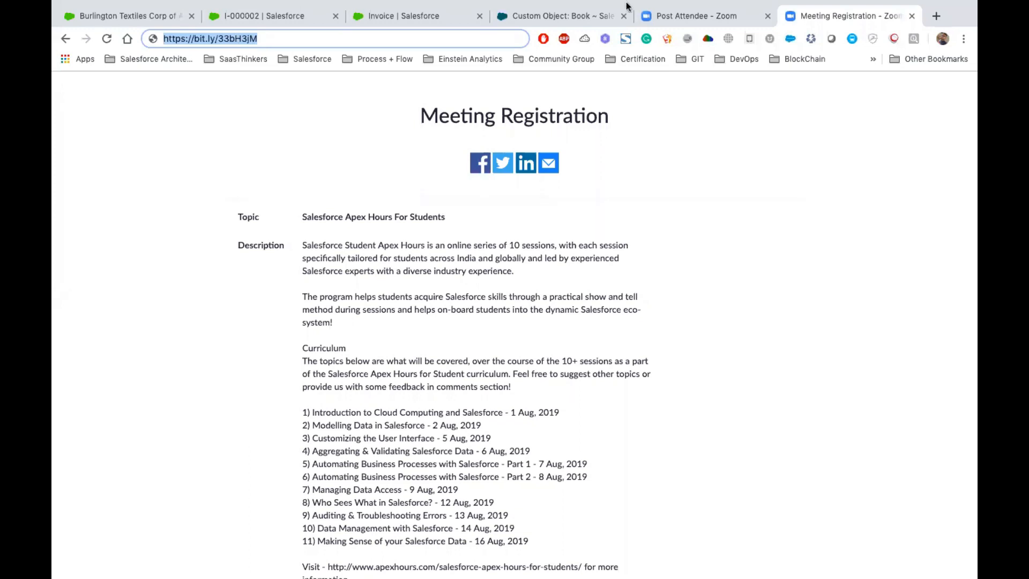
{"action": "left_click", "coordinate": [486, 391]}
- Switch to Keynote to display the Mini Project (Cont..) slide
{"action": "mouse_move", "coordinate": [606, 14]}
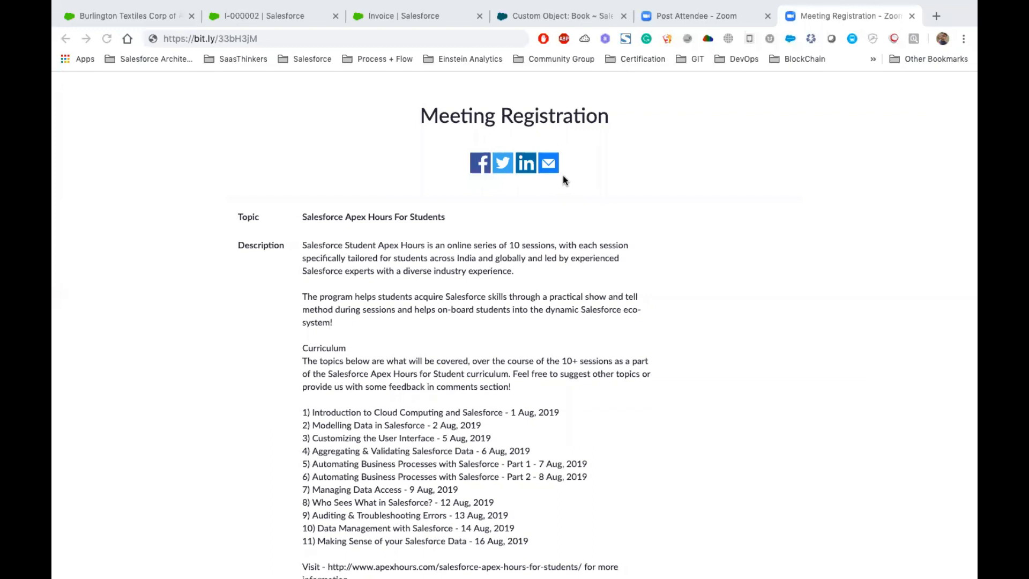
{"action": "mouse_move", "coordinate": [531, 5]}
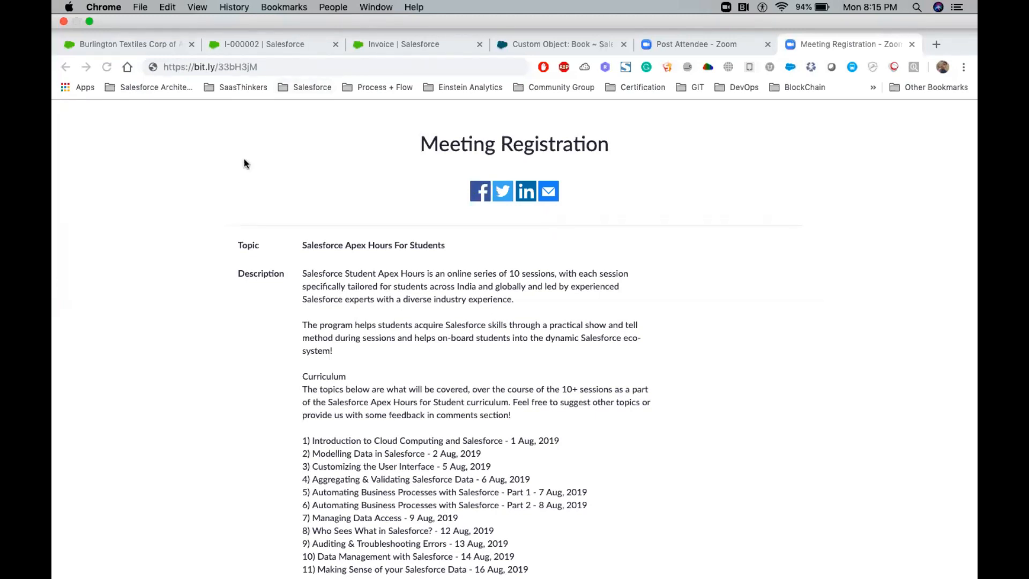
{"action": "key", "text": "ctrl+Left"}
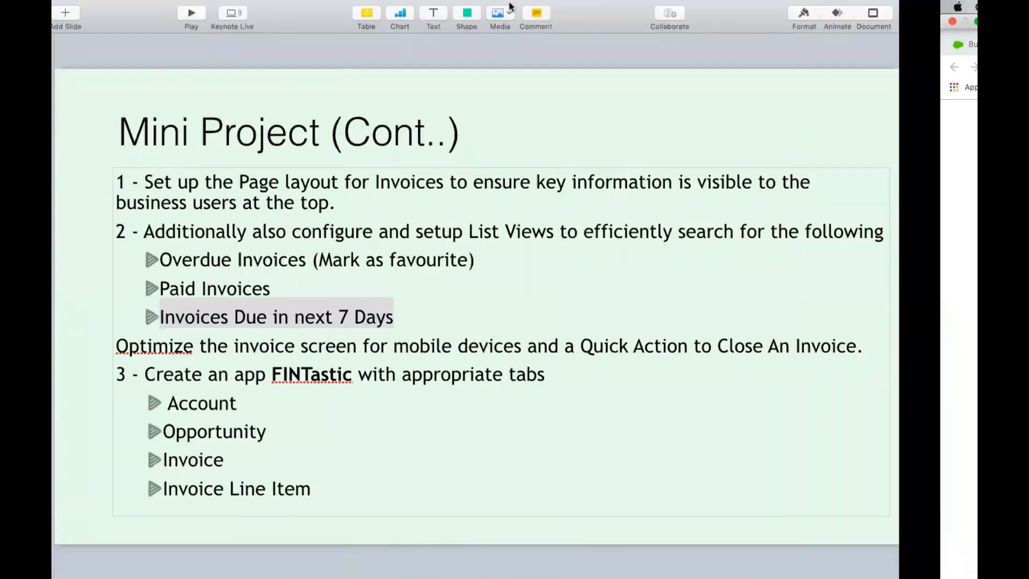